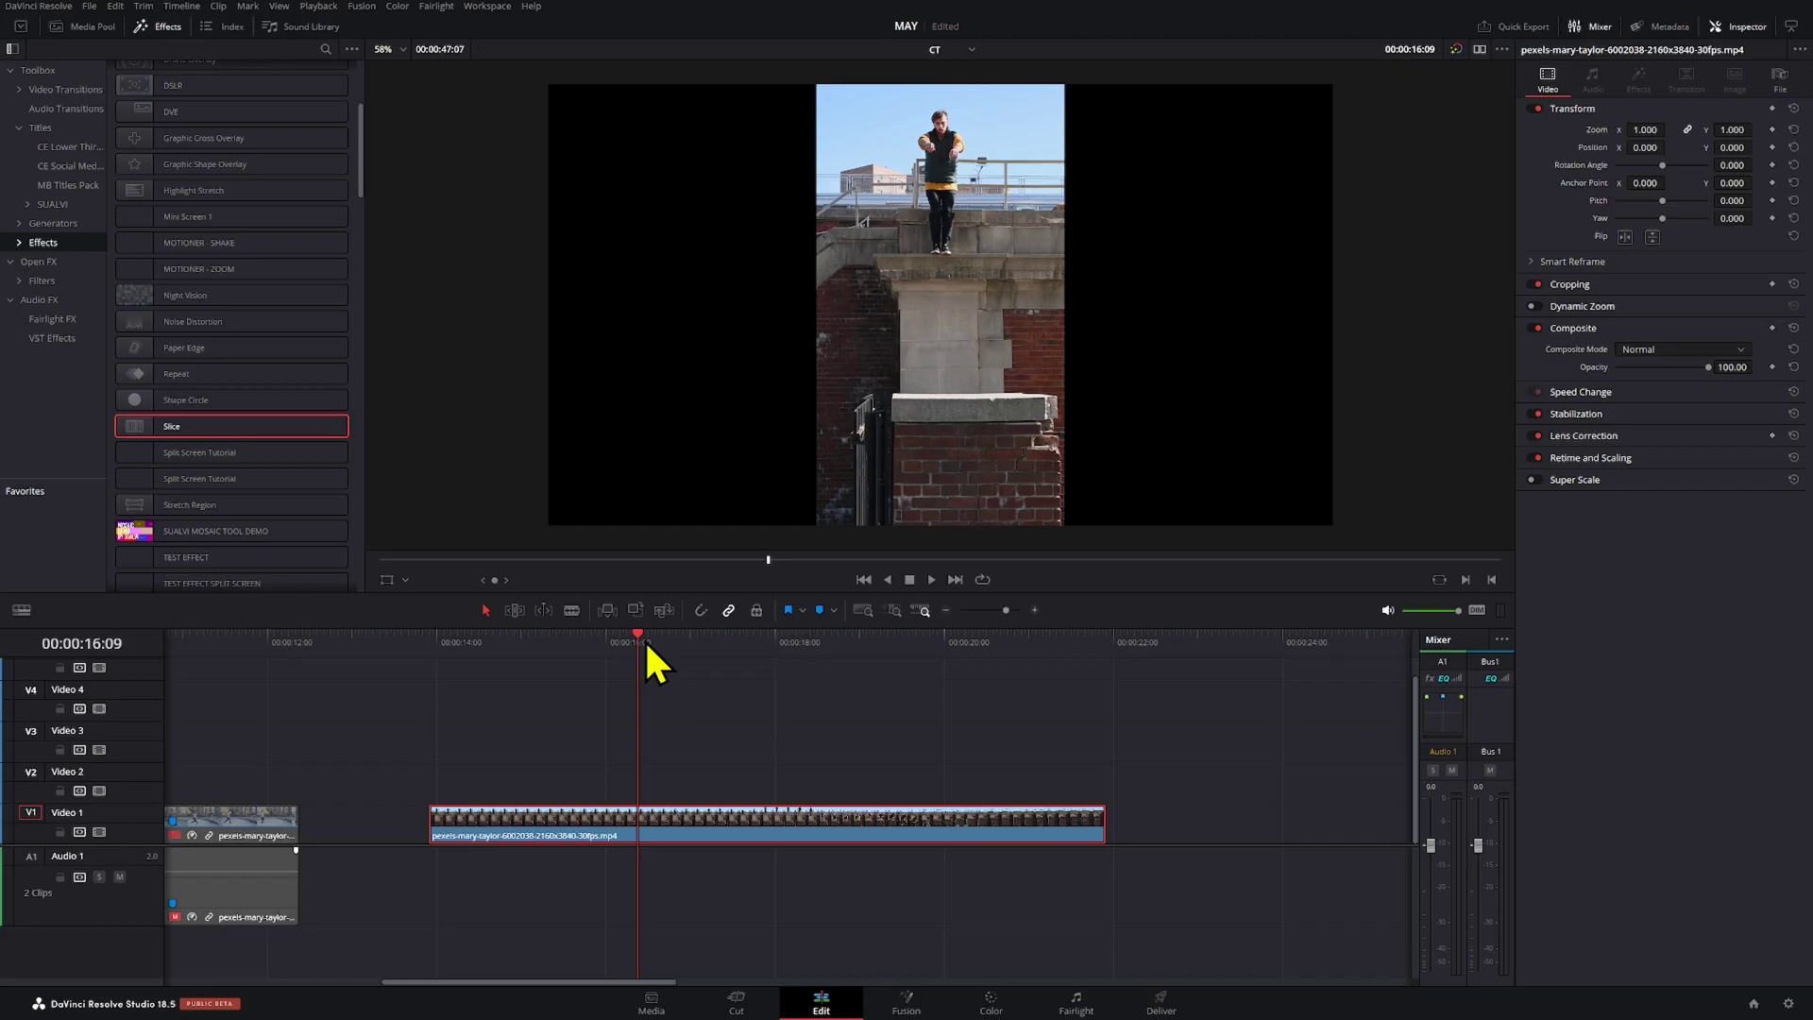
- Show retime controls on the vertical rooftop-jump clip and trim off its start just before the jump
key(ctrl+r)
drag(644, 631, 721, 655)
key(shift+[)
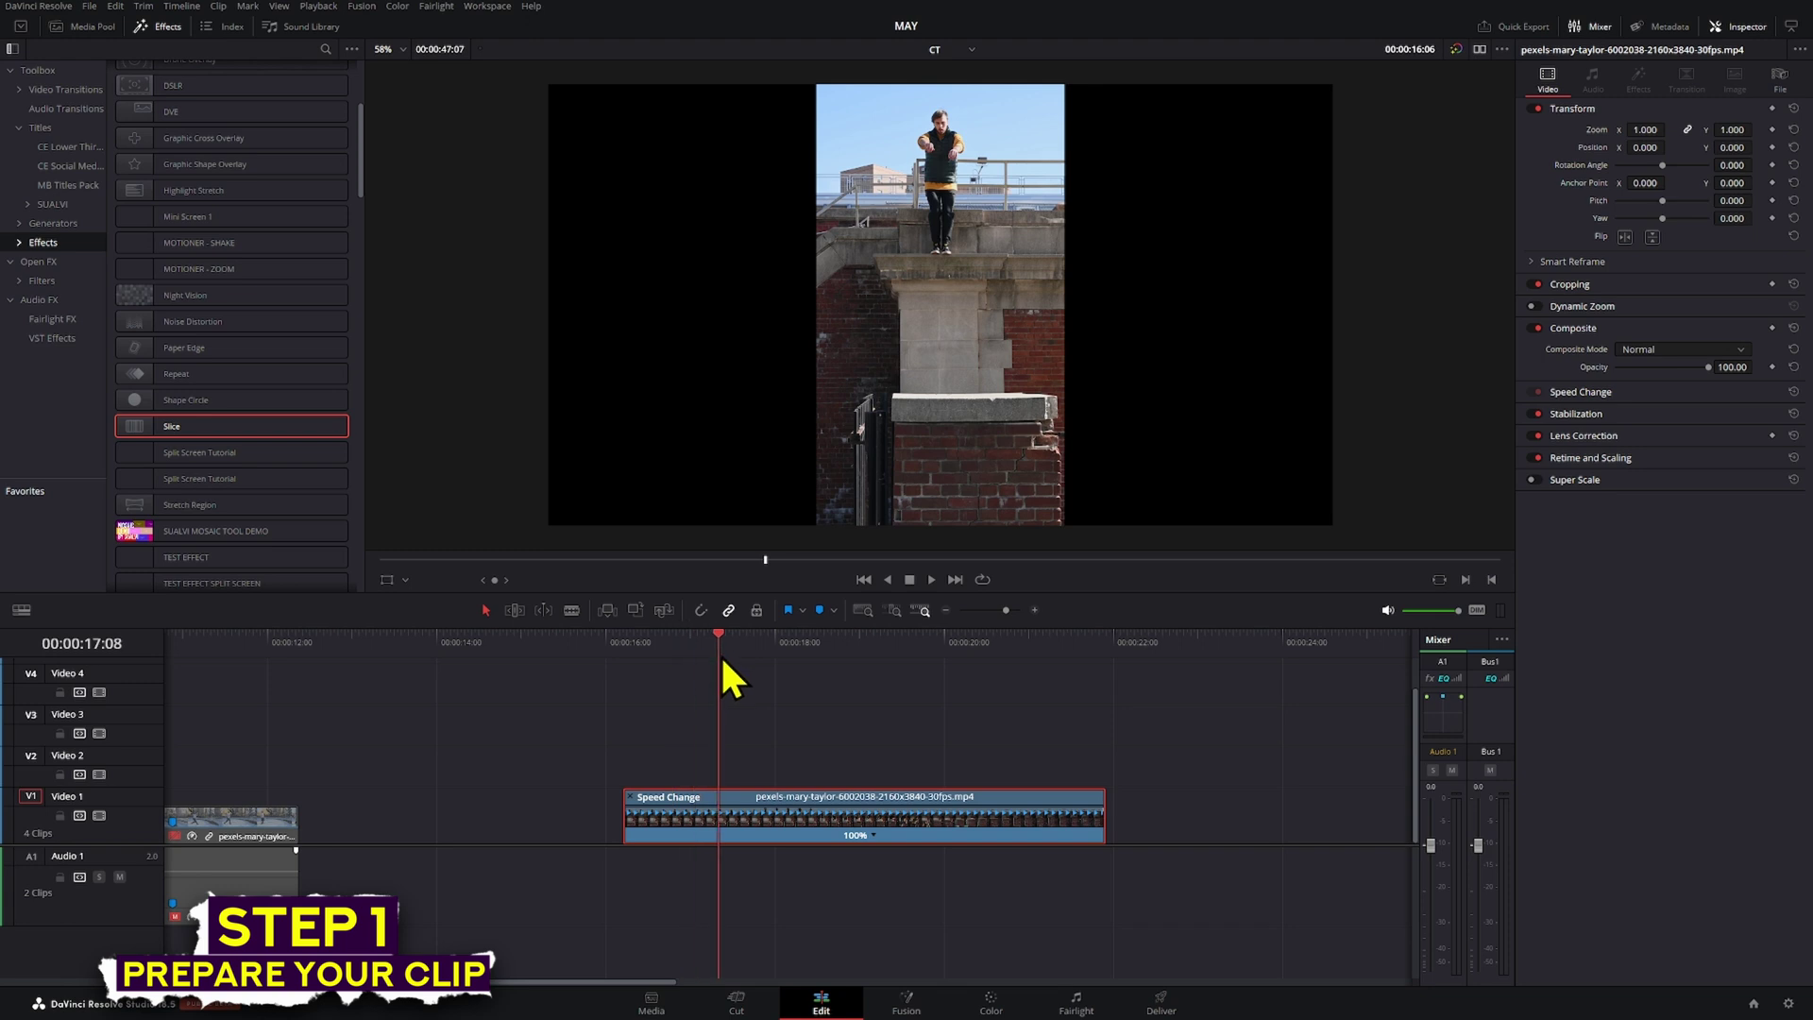
- Add a speed point to the rooftop-jump clip at 00:00:17:22
key(space)
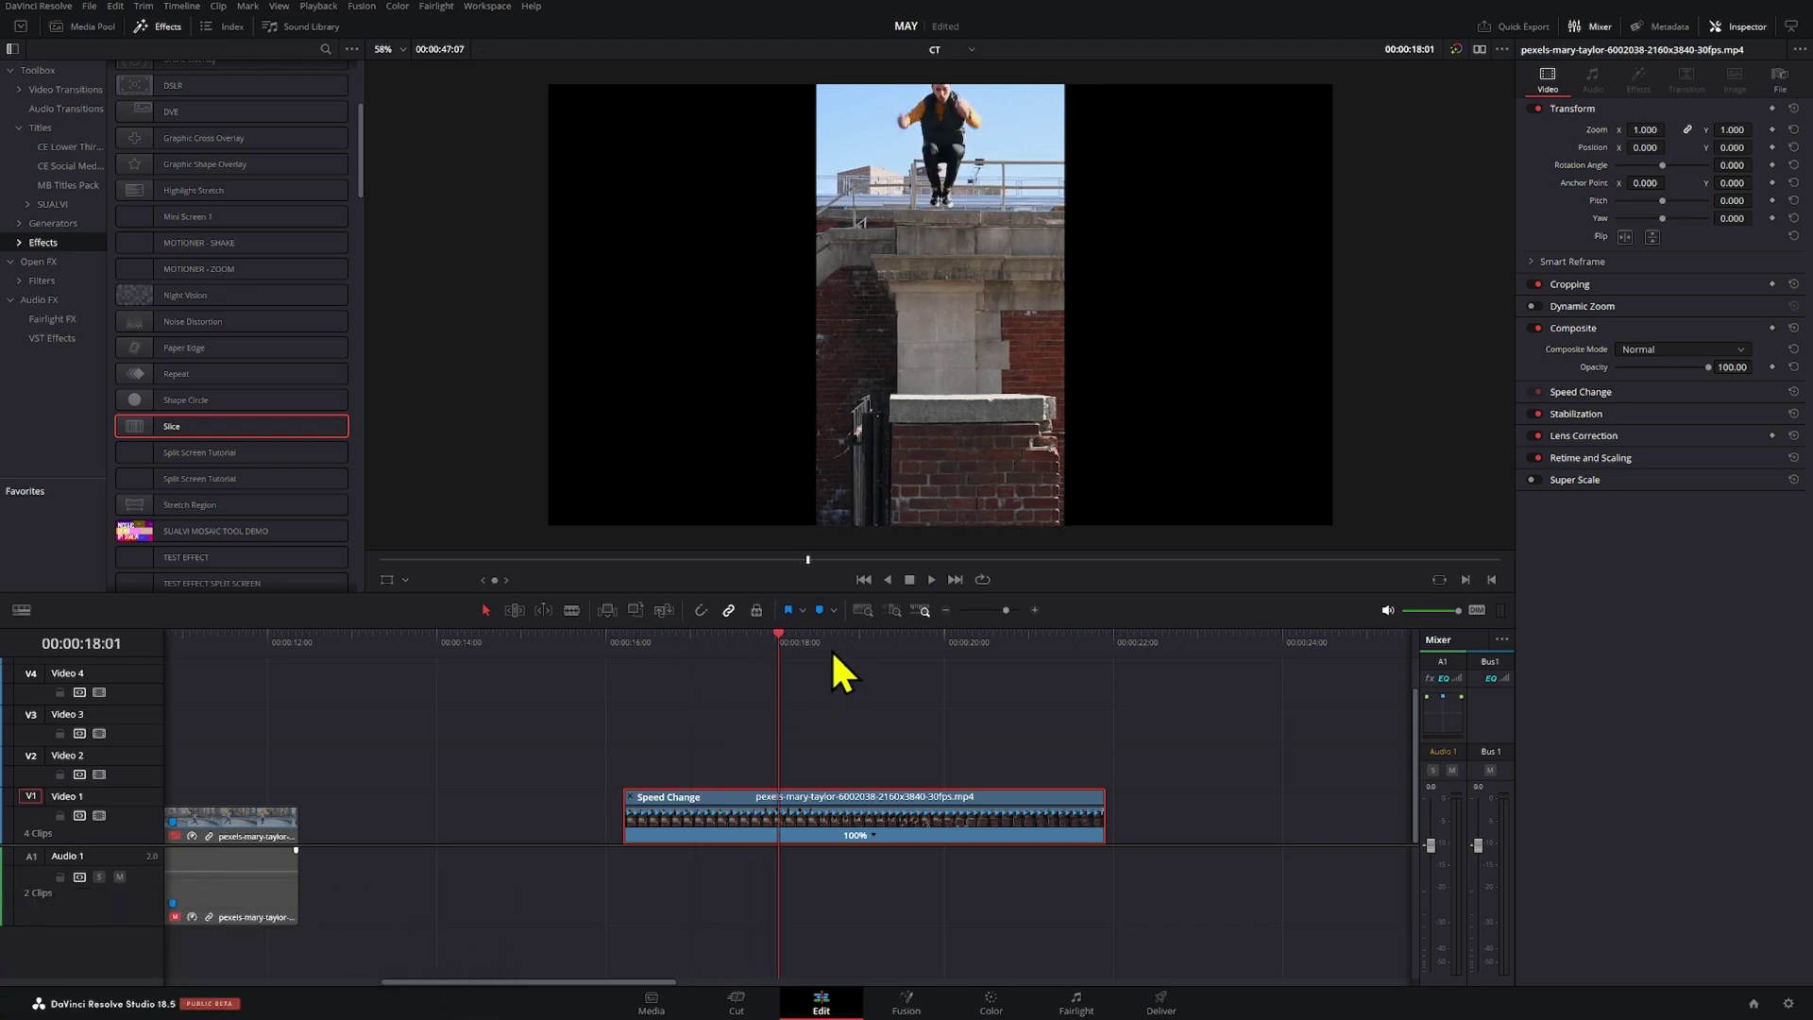
click(873, 835)
click(892, 873)
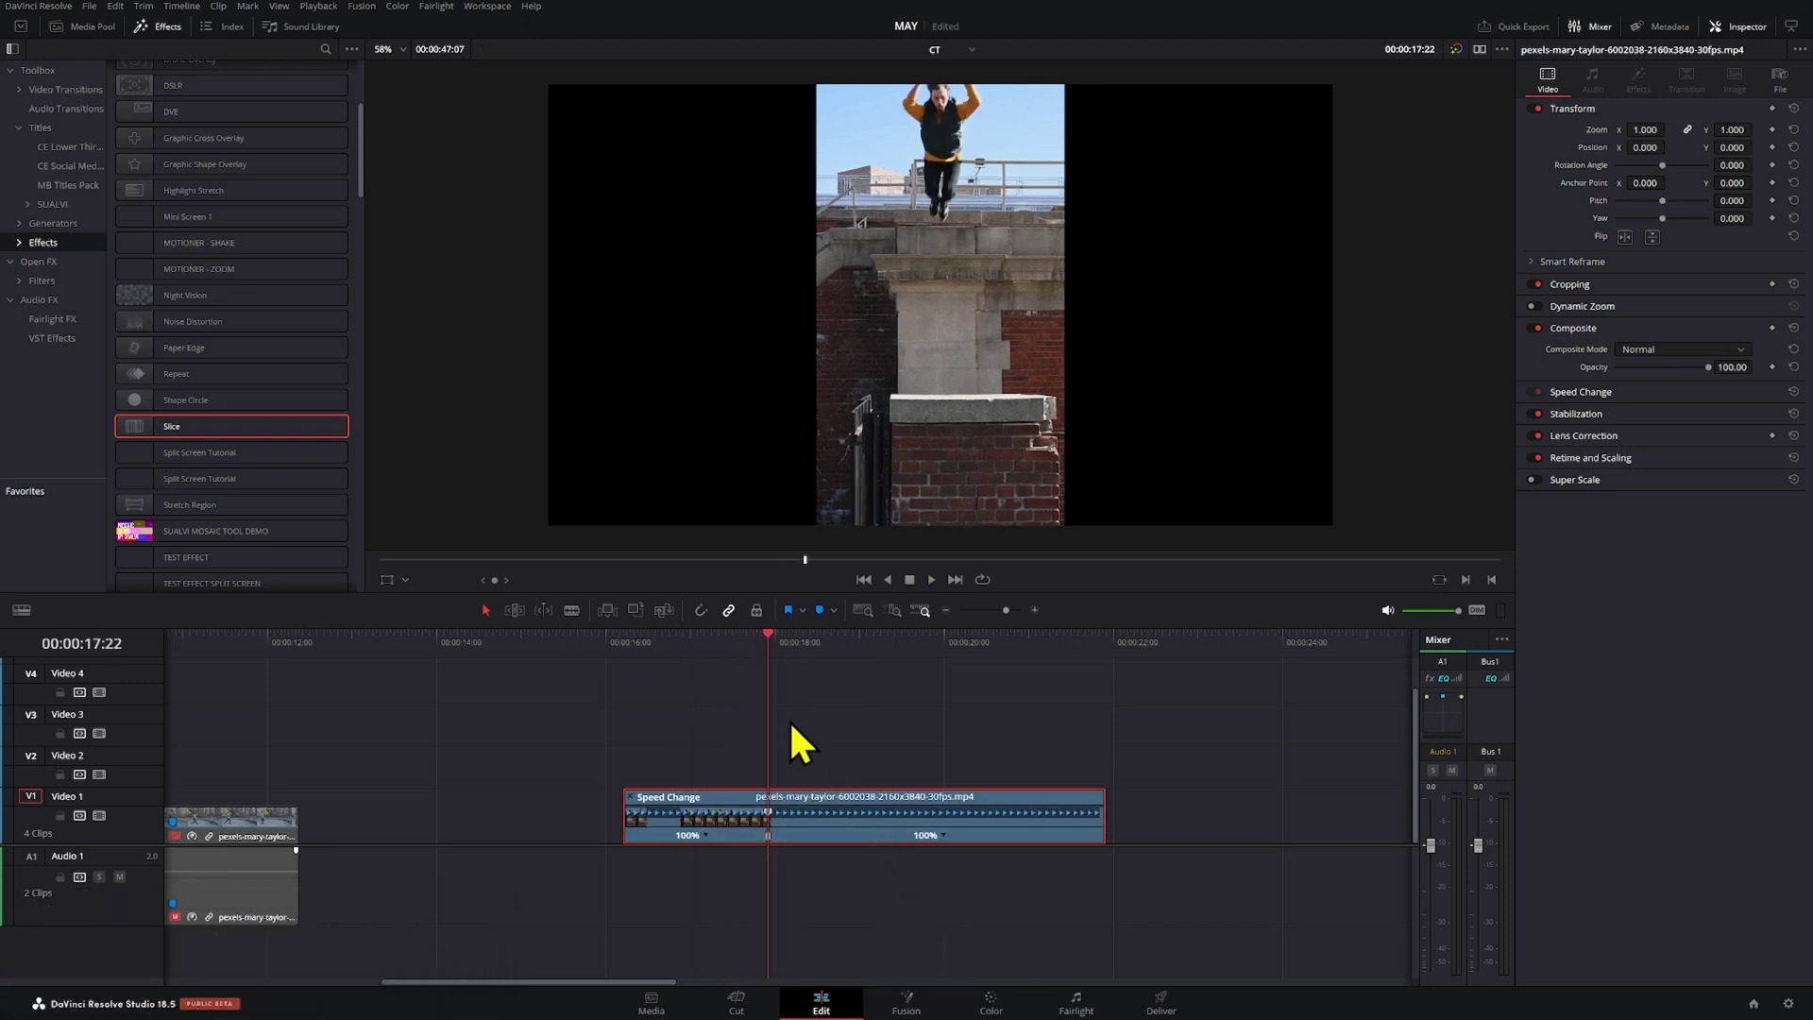
- Add a second speed point at 00:00:18:04 and slow the section between the two points to 60%
key(ctrl+equal)
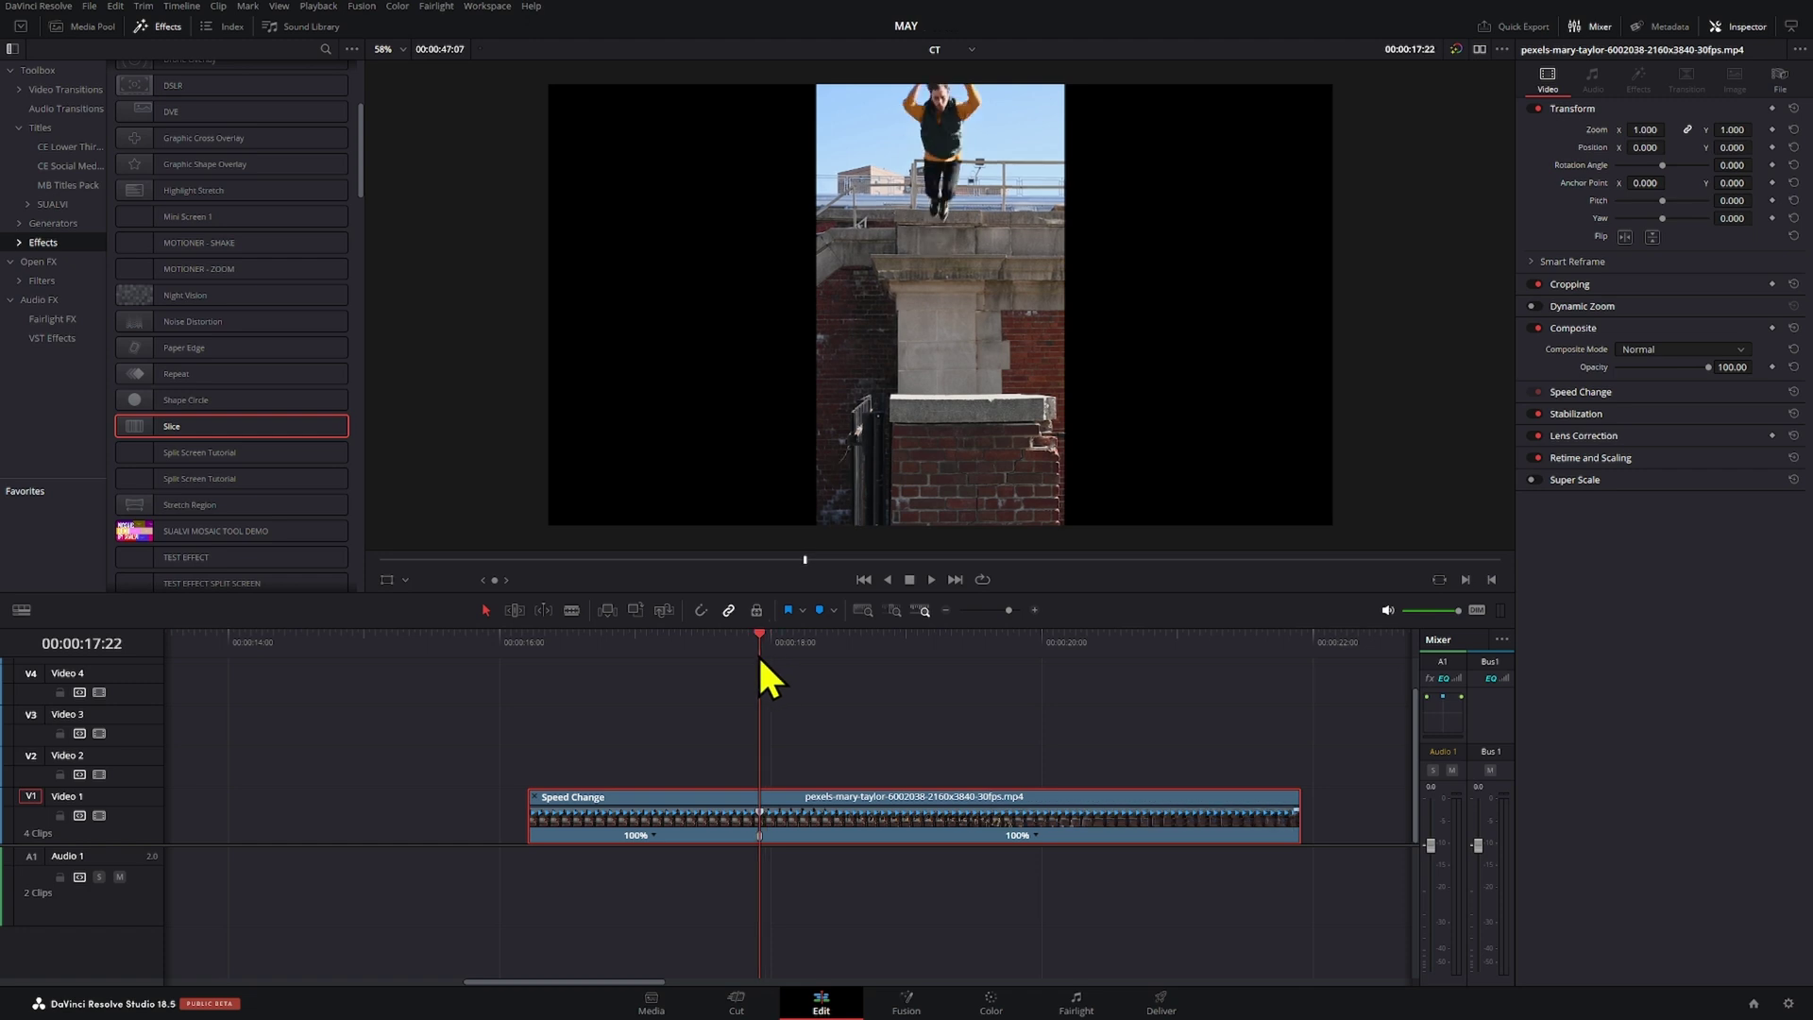
drag(760, 661, 793, 661)
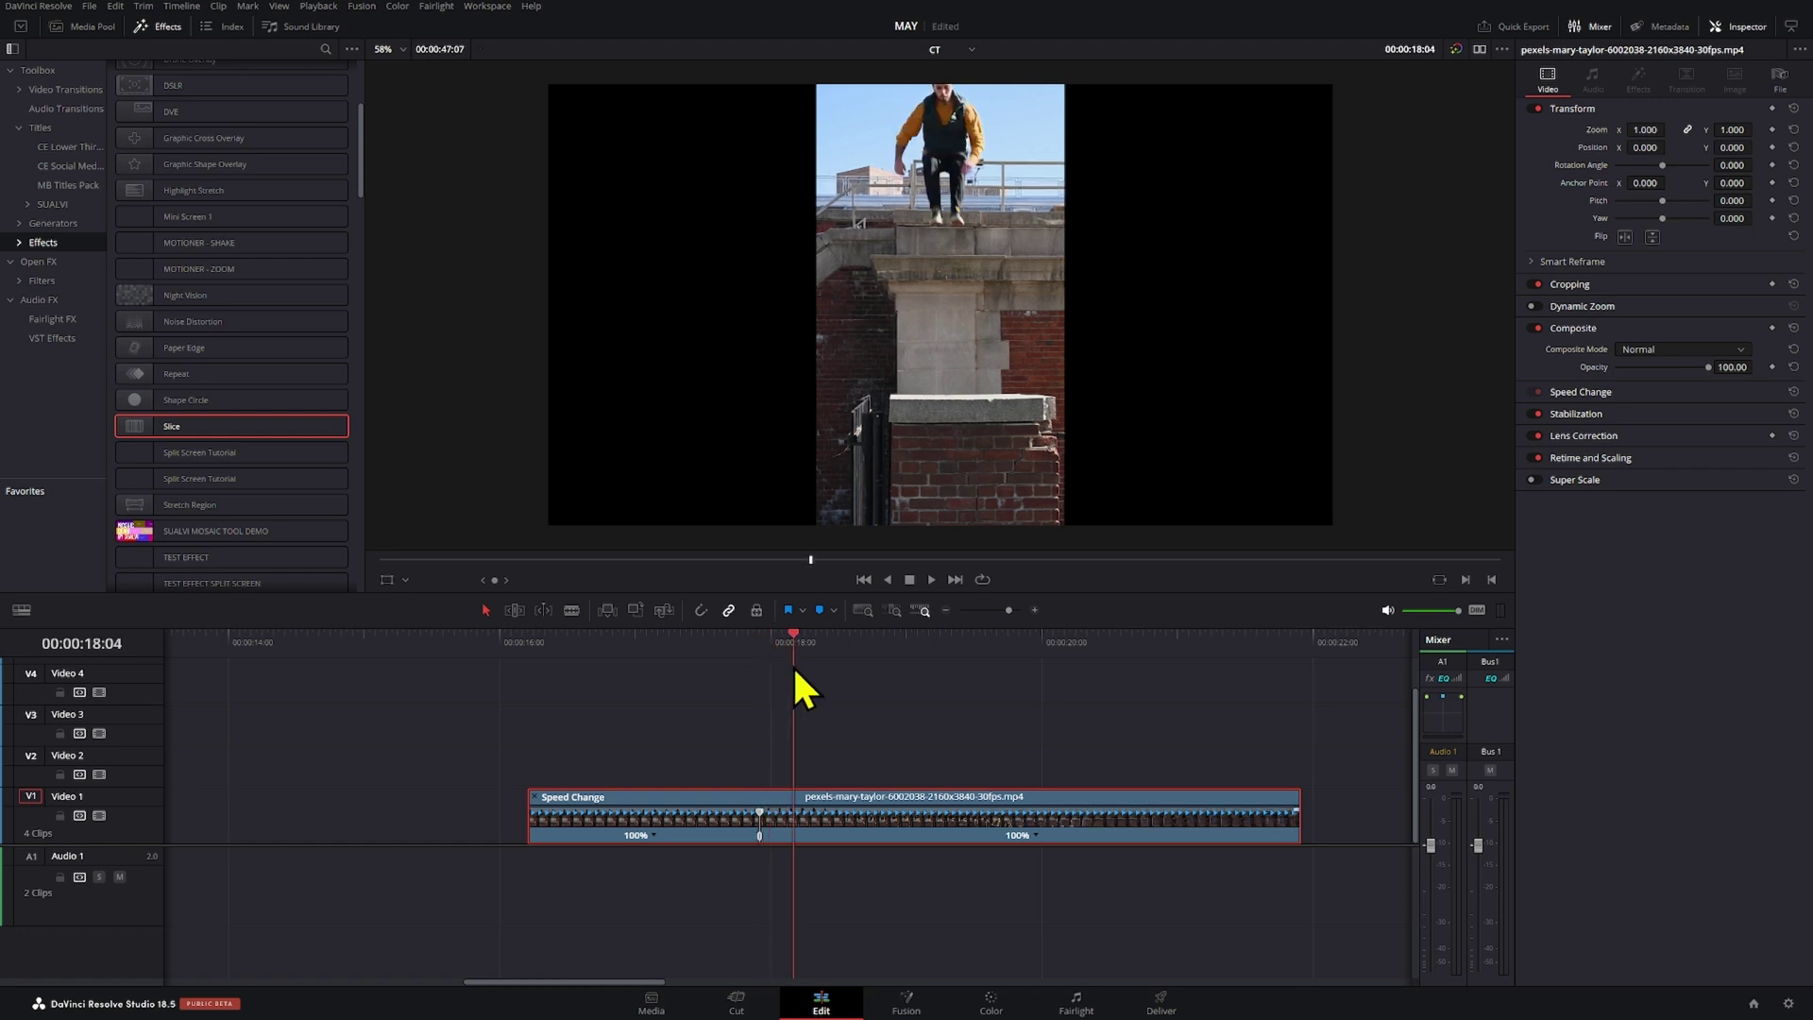
click(1035, 835)
click(1039, 856)
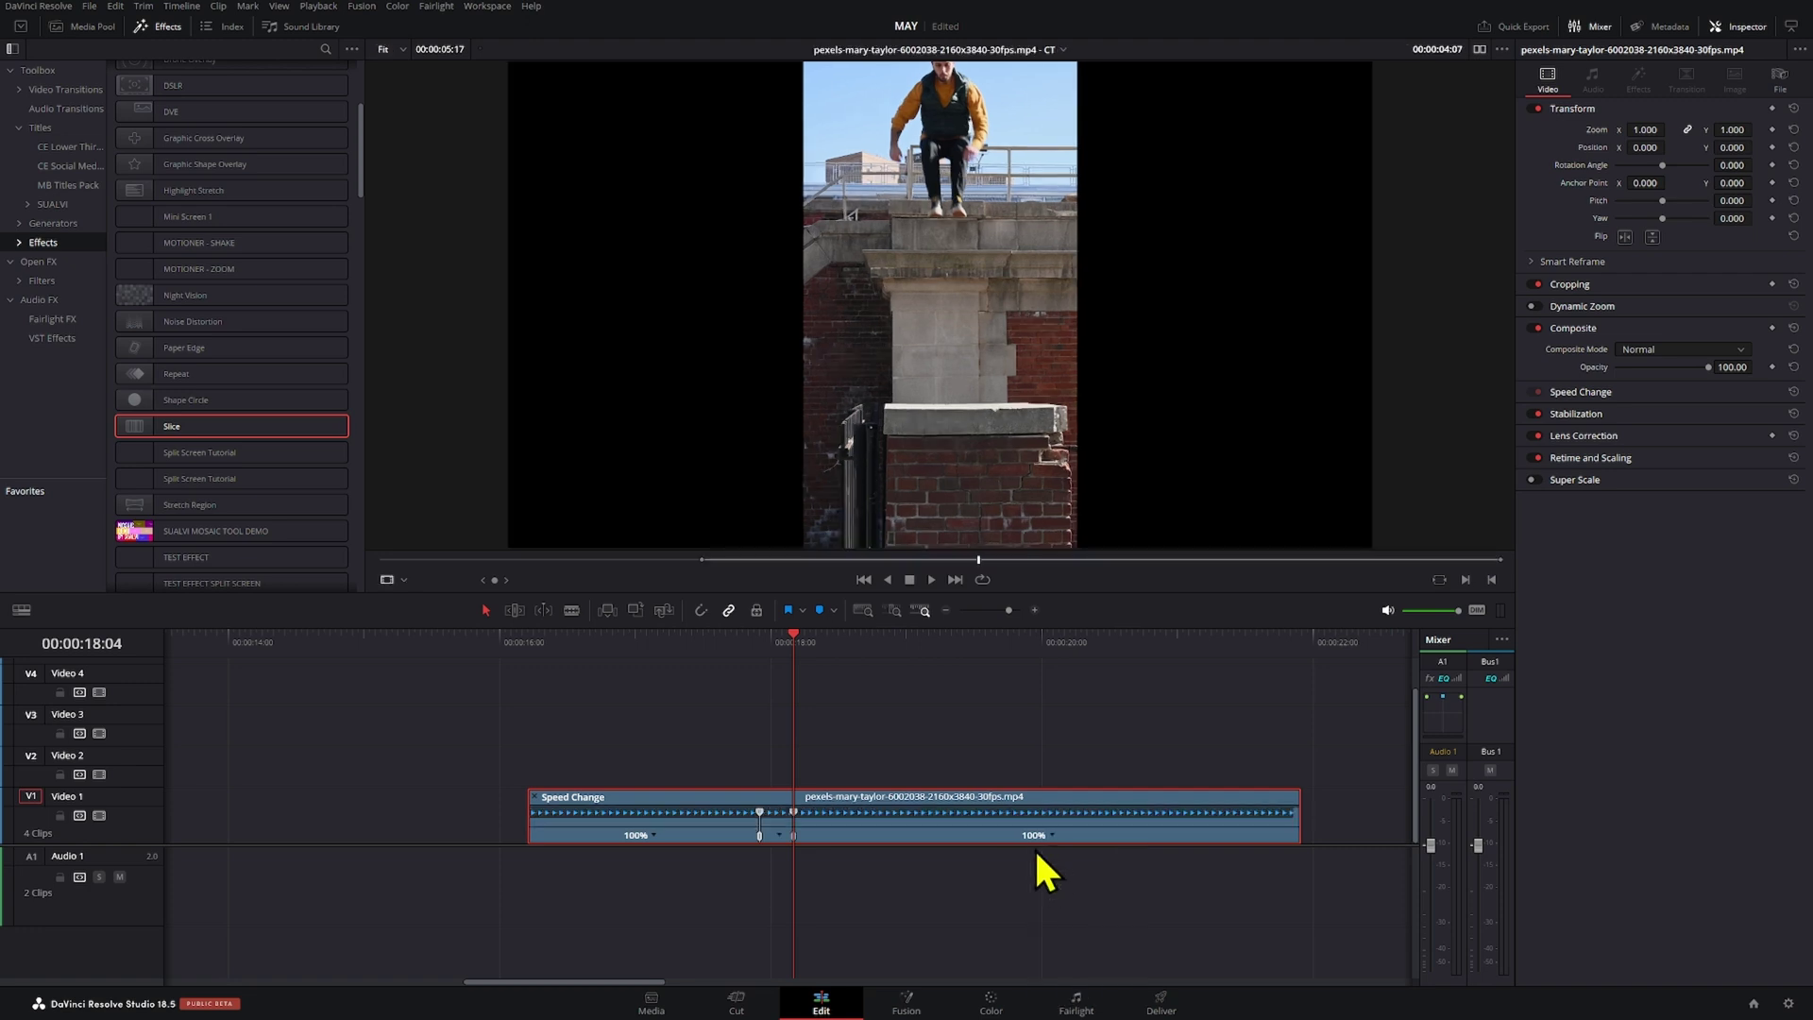
drag(795, 811, 808, 808)
click(750, 648)
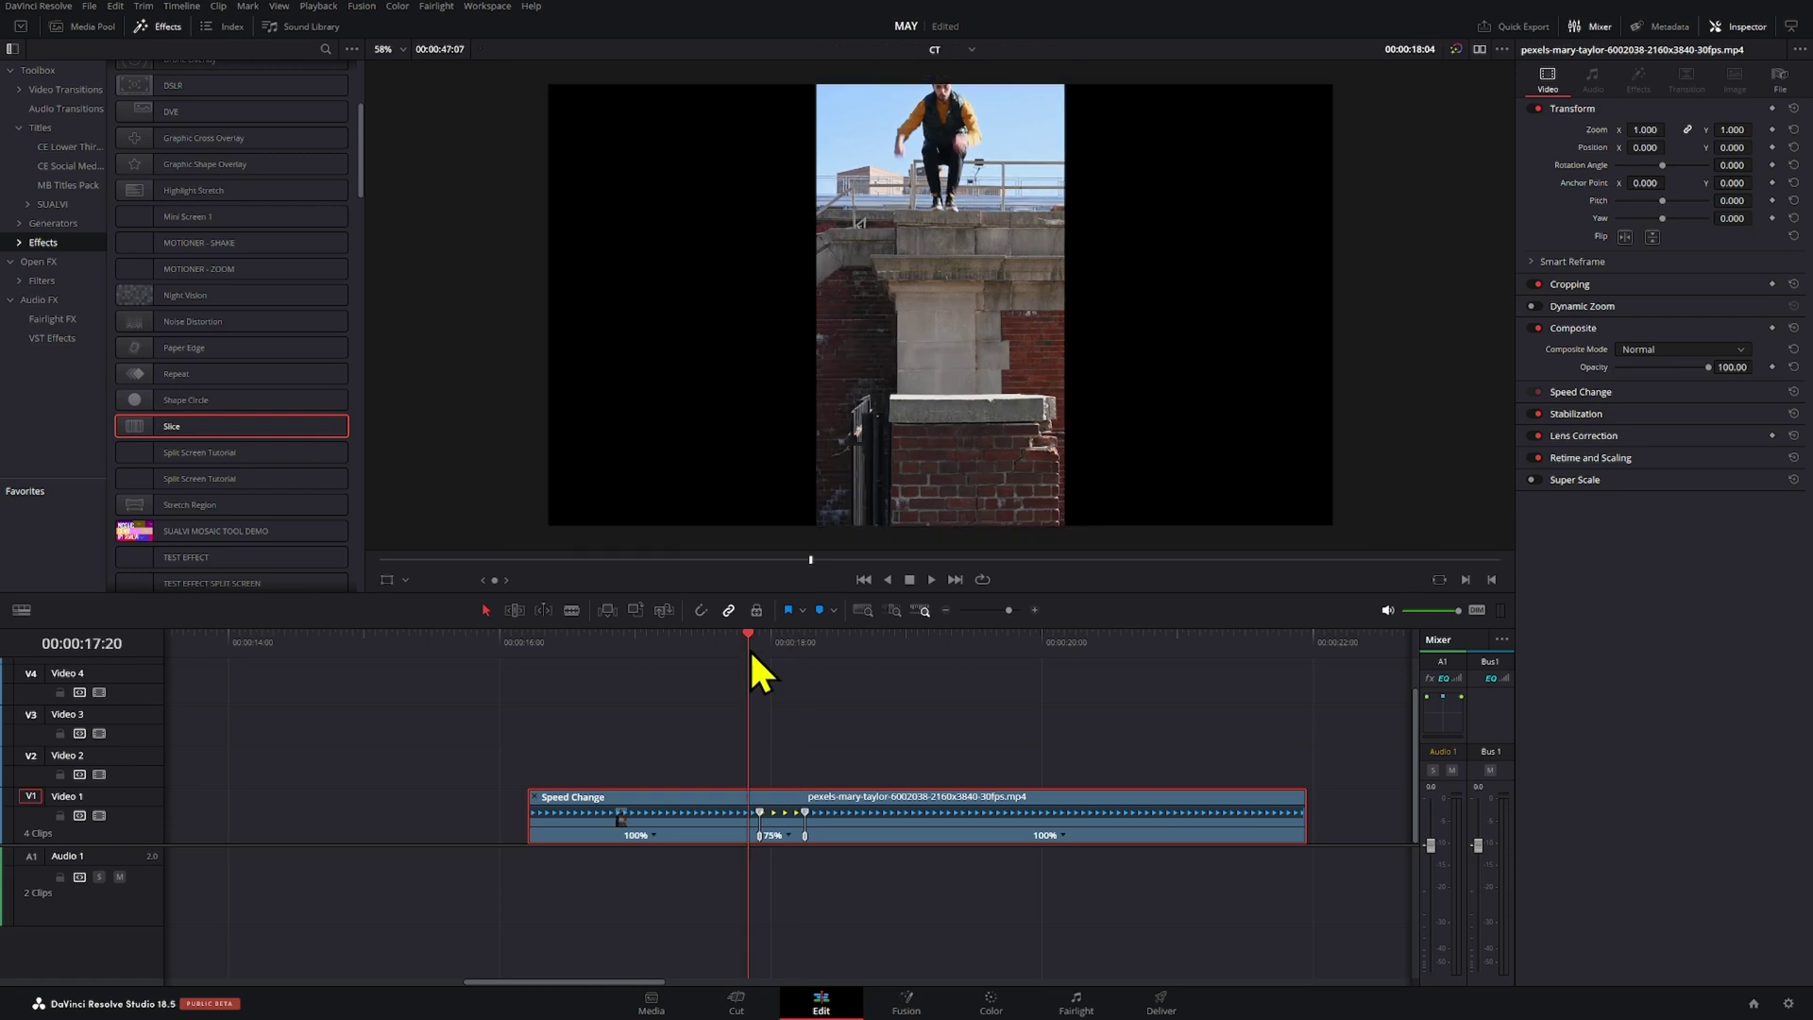
- Show the clip's retime curve and smooth both speed keyframes around the slowed section with Bezier easing
right_click(858, 814)
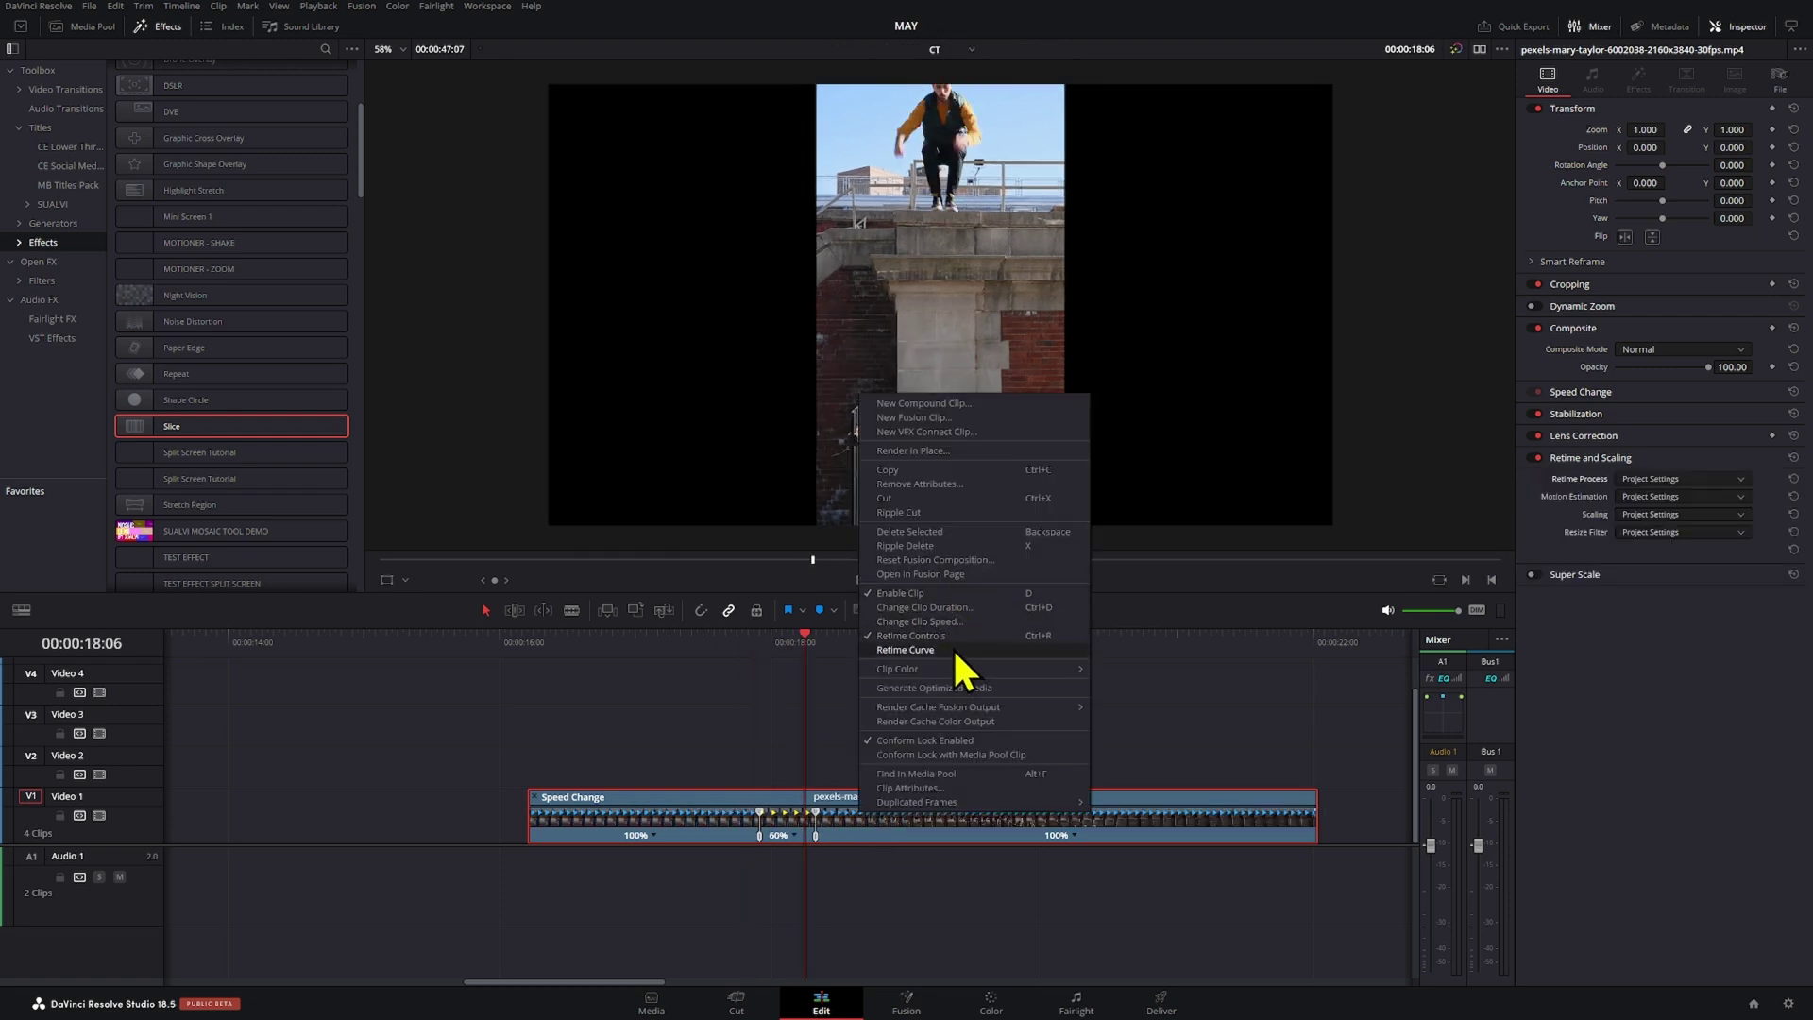
click(905, 650)
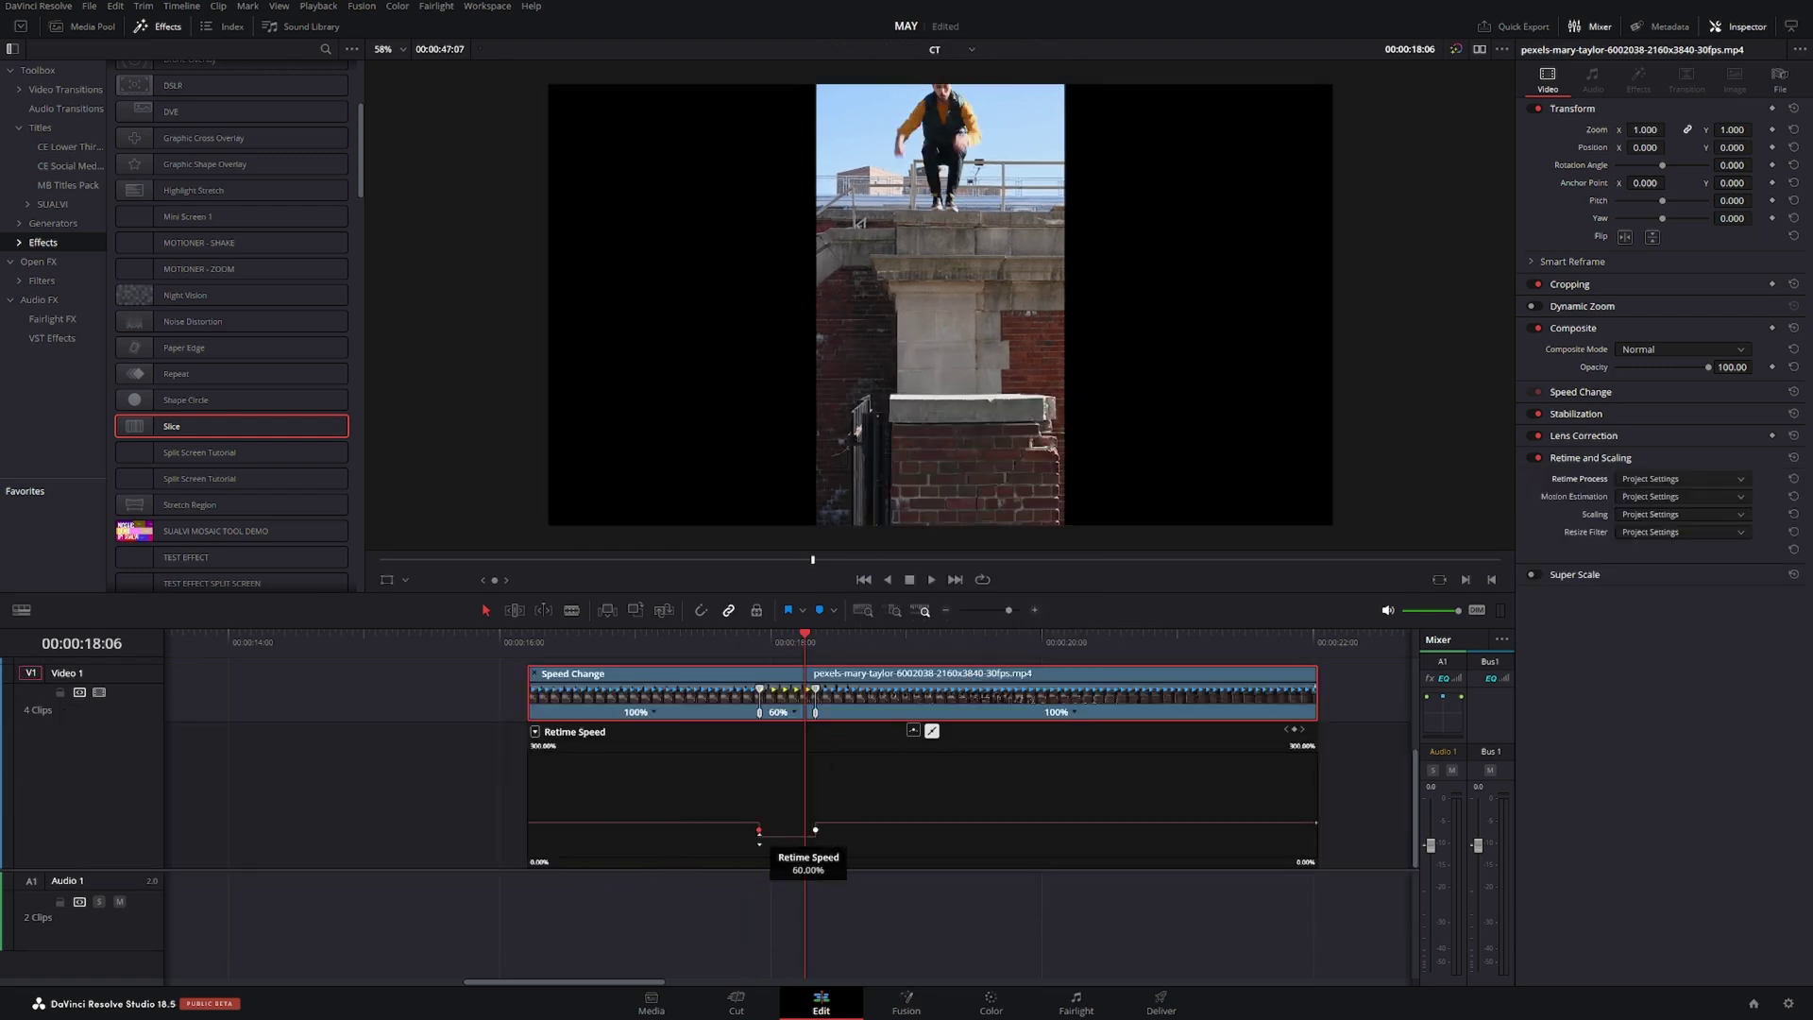
click(911, 730)
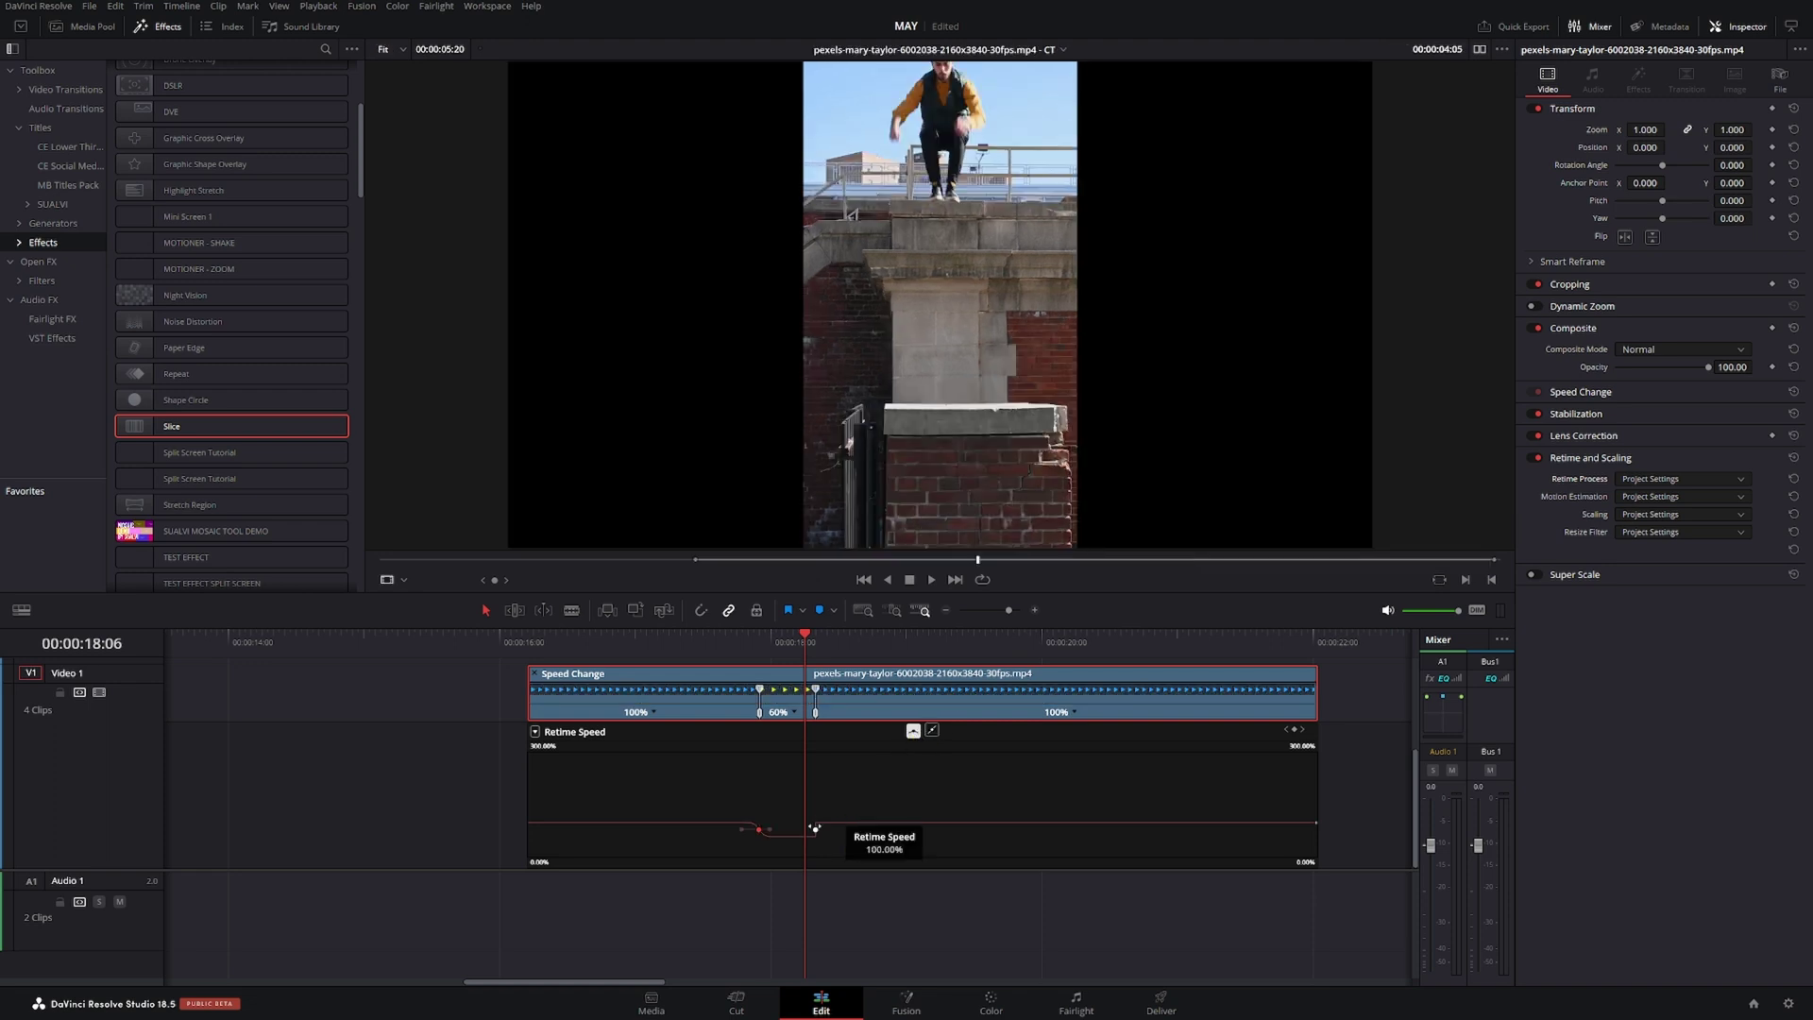
click(815, 829)
click(913, 730)
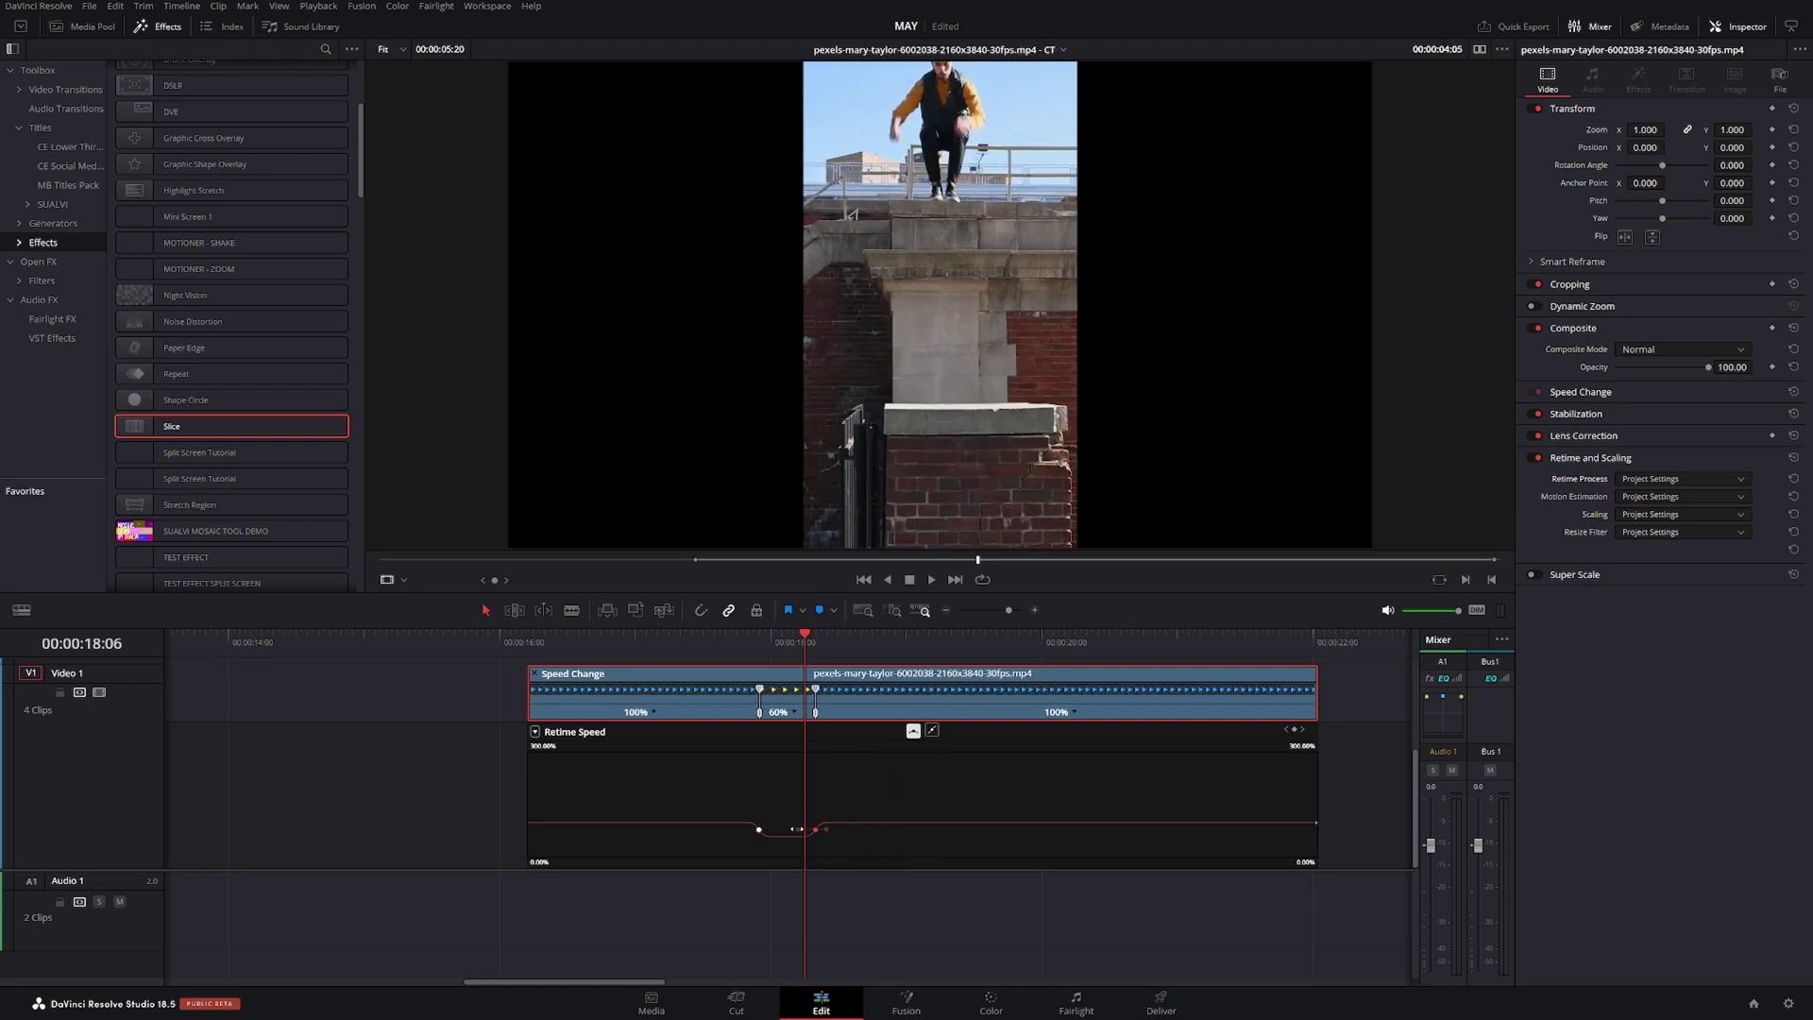
drag(805, 829, 799, 830)
click(759, 829)
key(space)
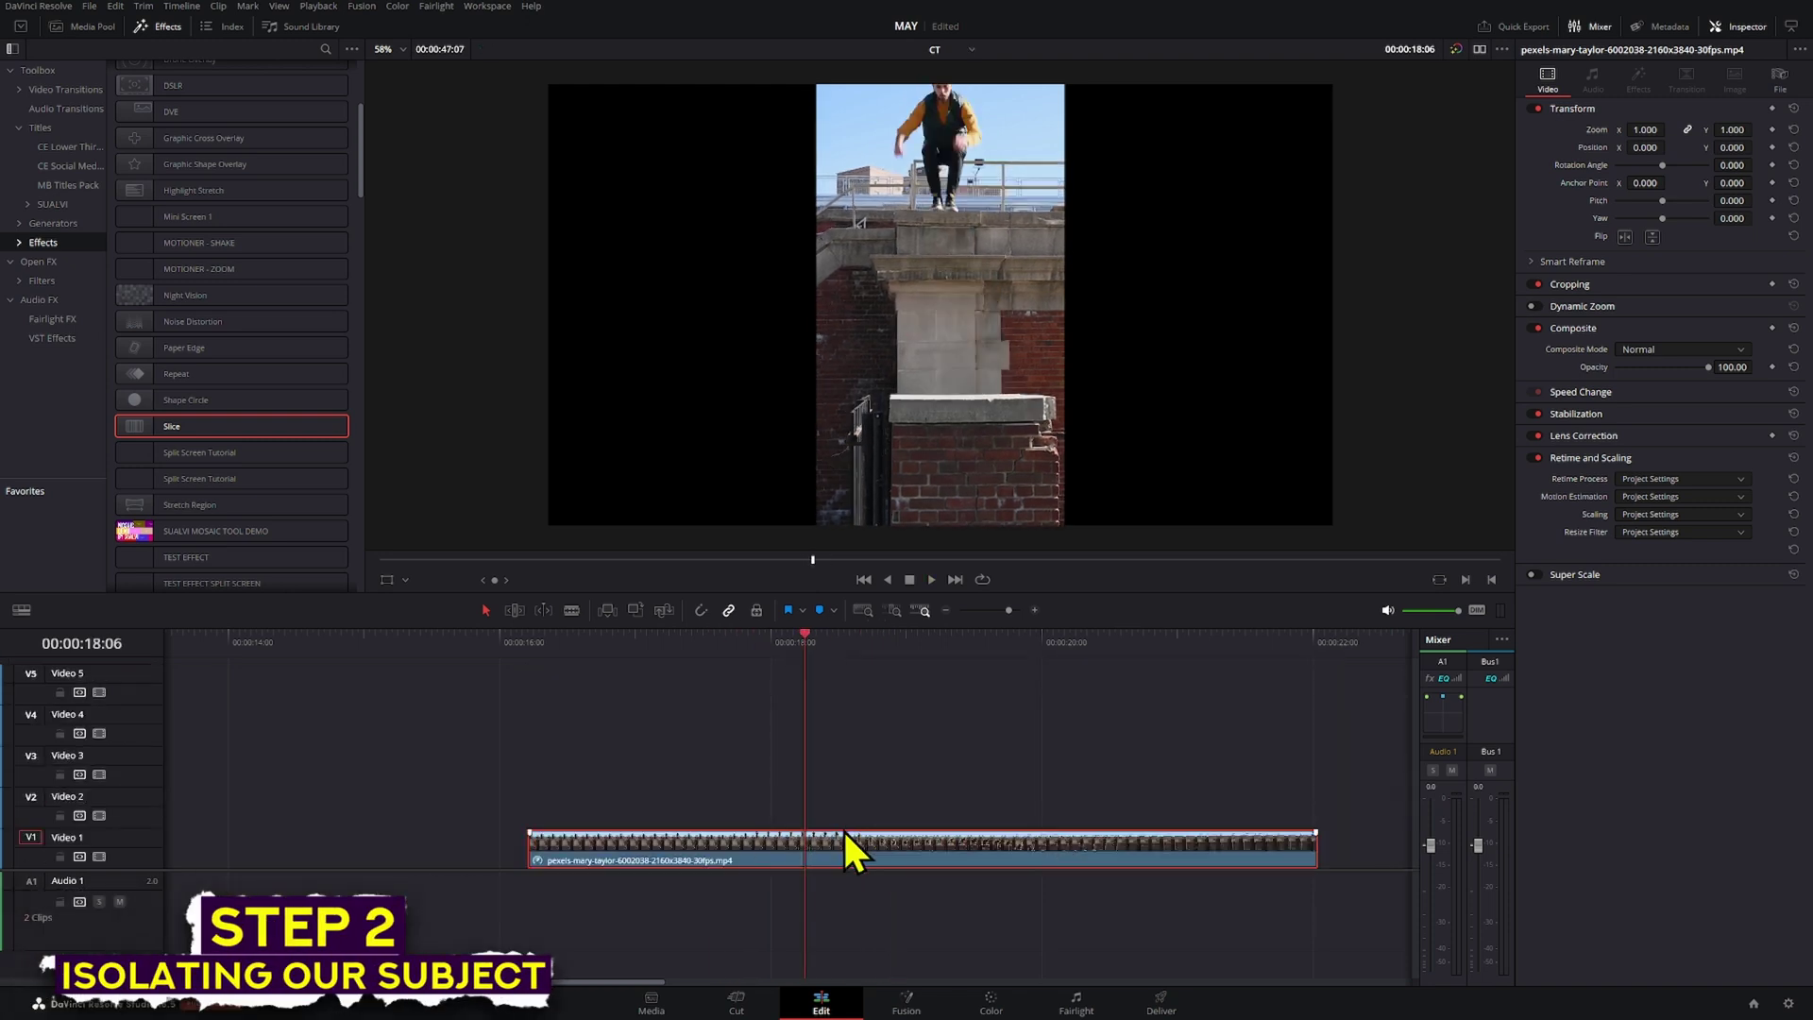
- Duplicate the retimed clip onto Video 2 and disable the original on Video 1
drag(845, 831, 846, 800)
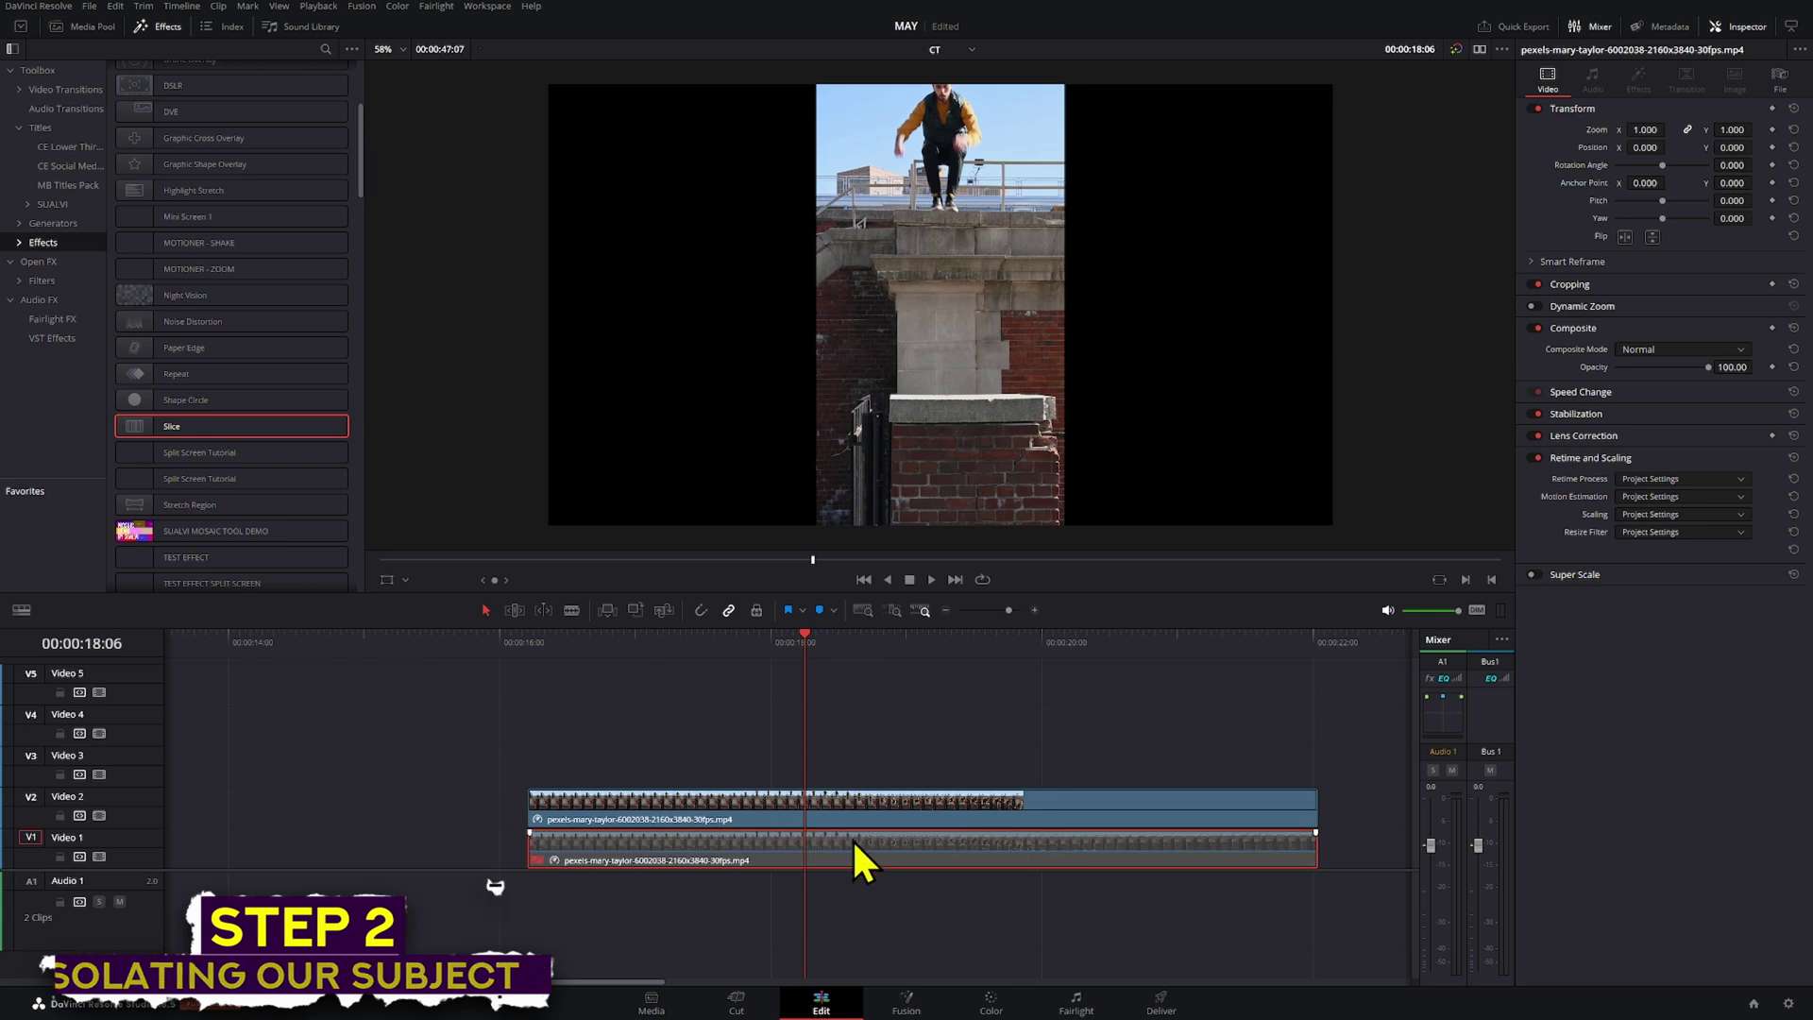
key(d)
click(834, 810)
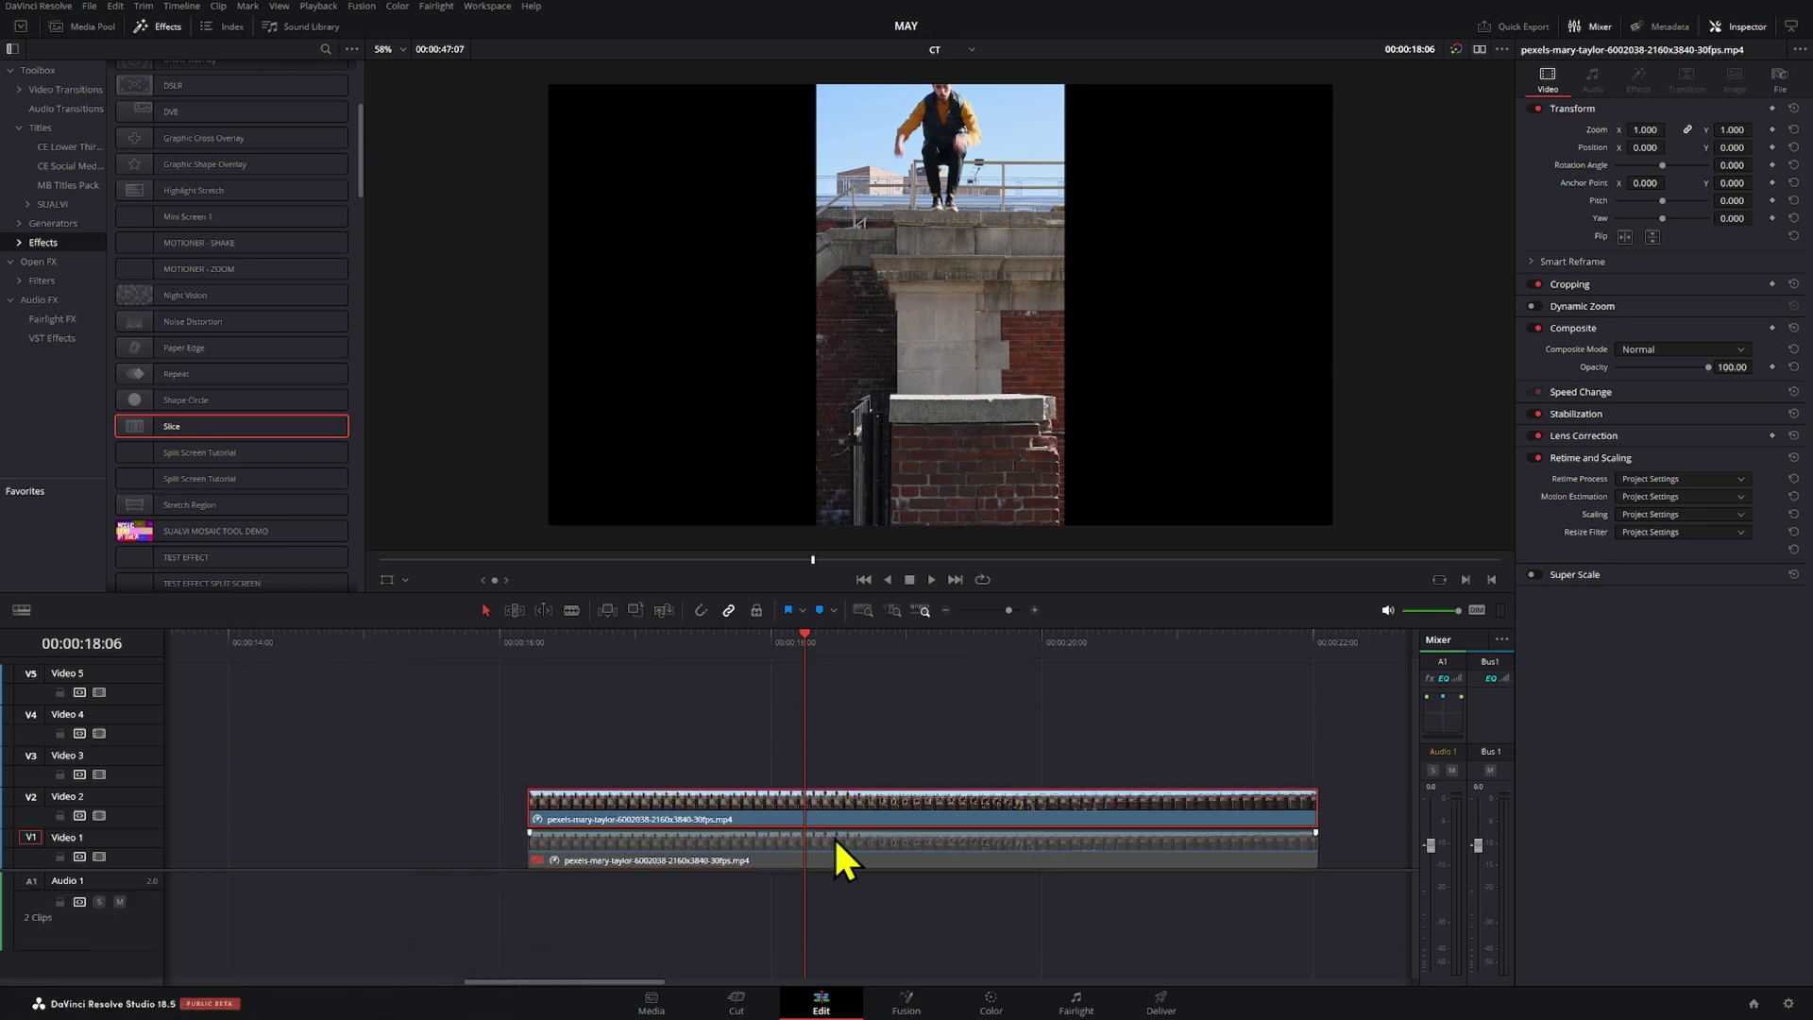
- On the Color page, mark the man with an object Magic Mask stroke at 00:00:17:12 and track it forward
click(1015, 1014)
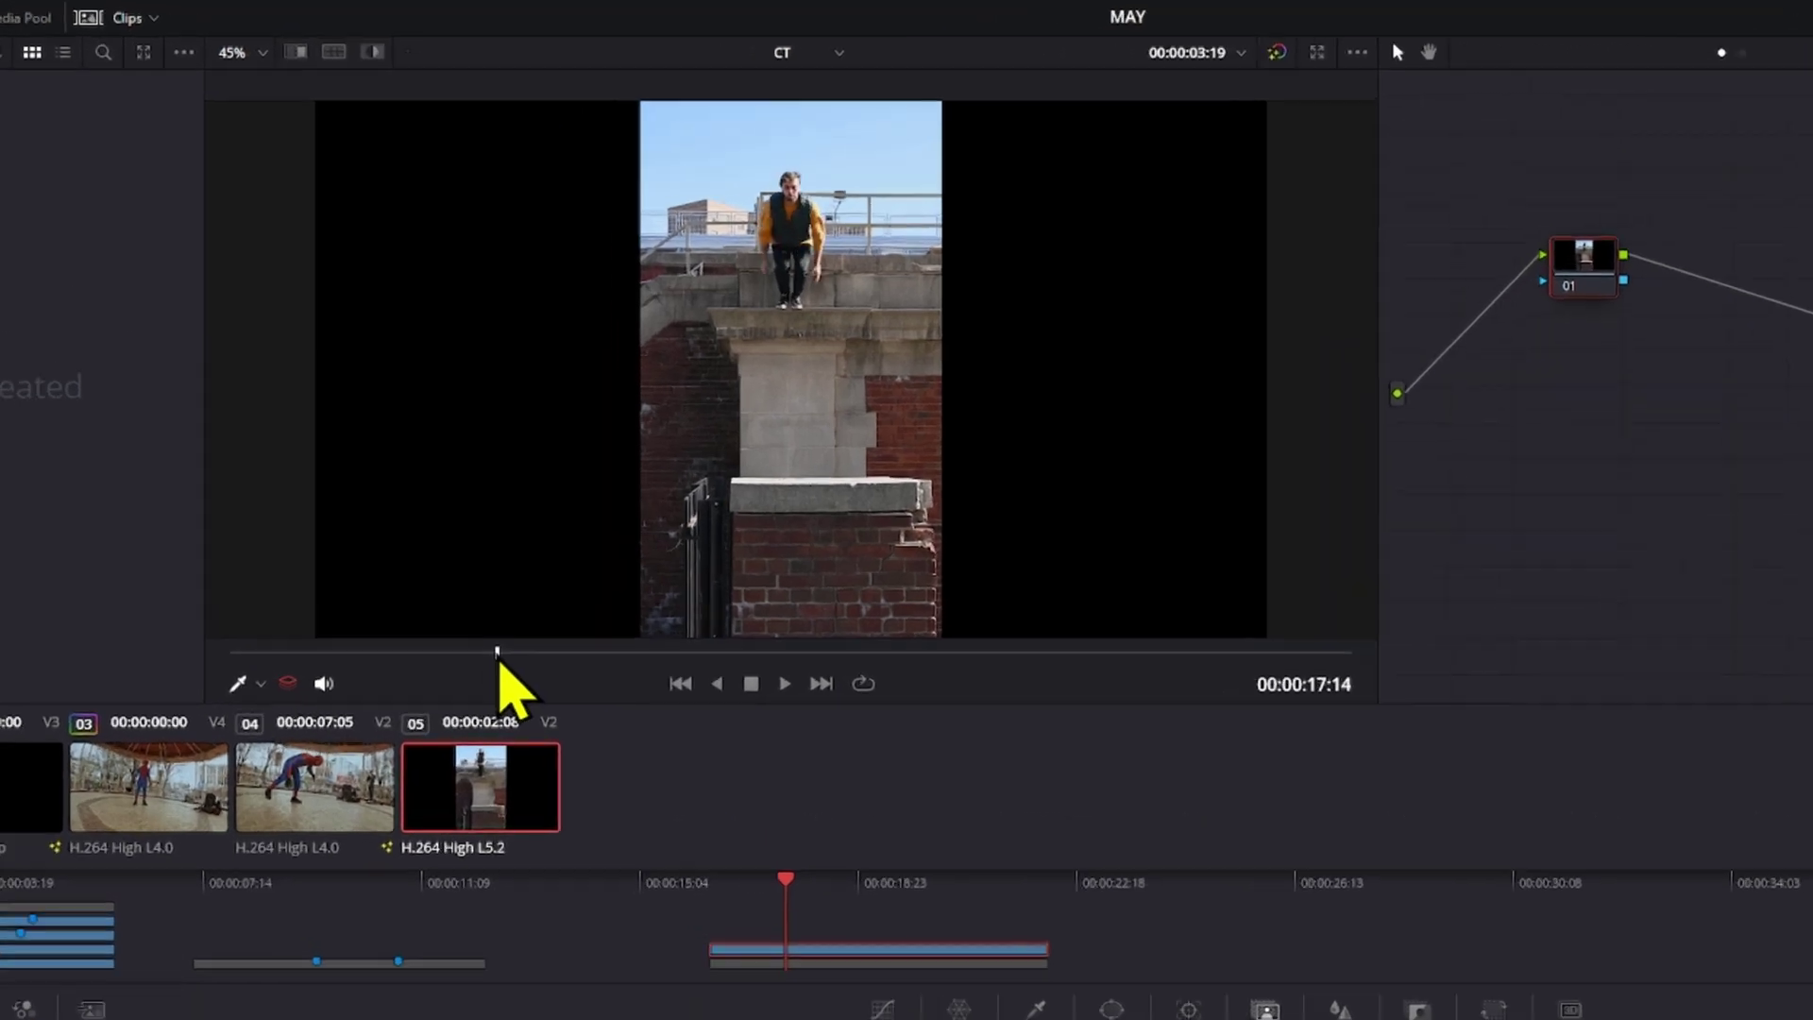
drag(499, 659, 483, 658)
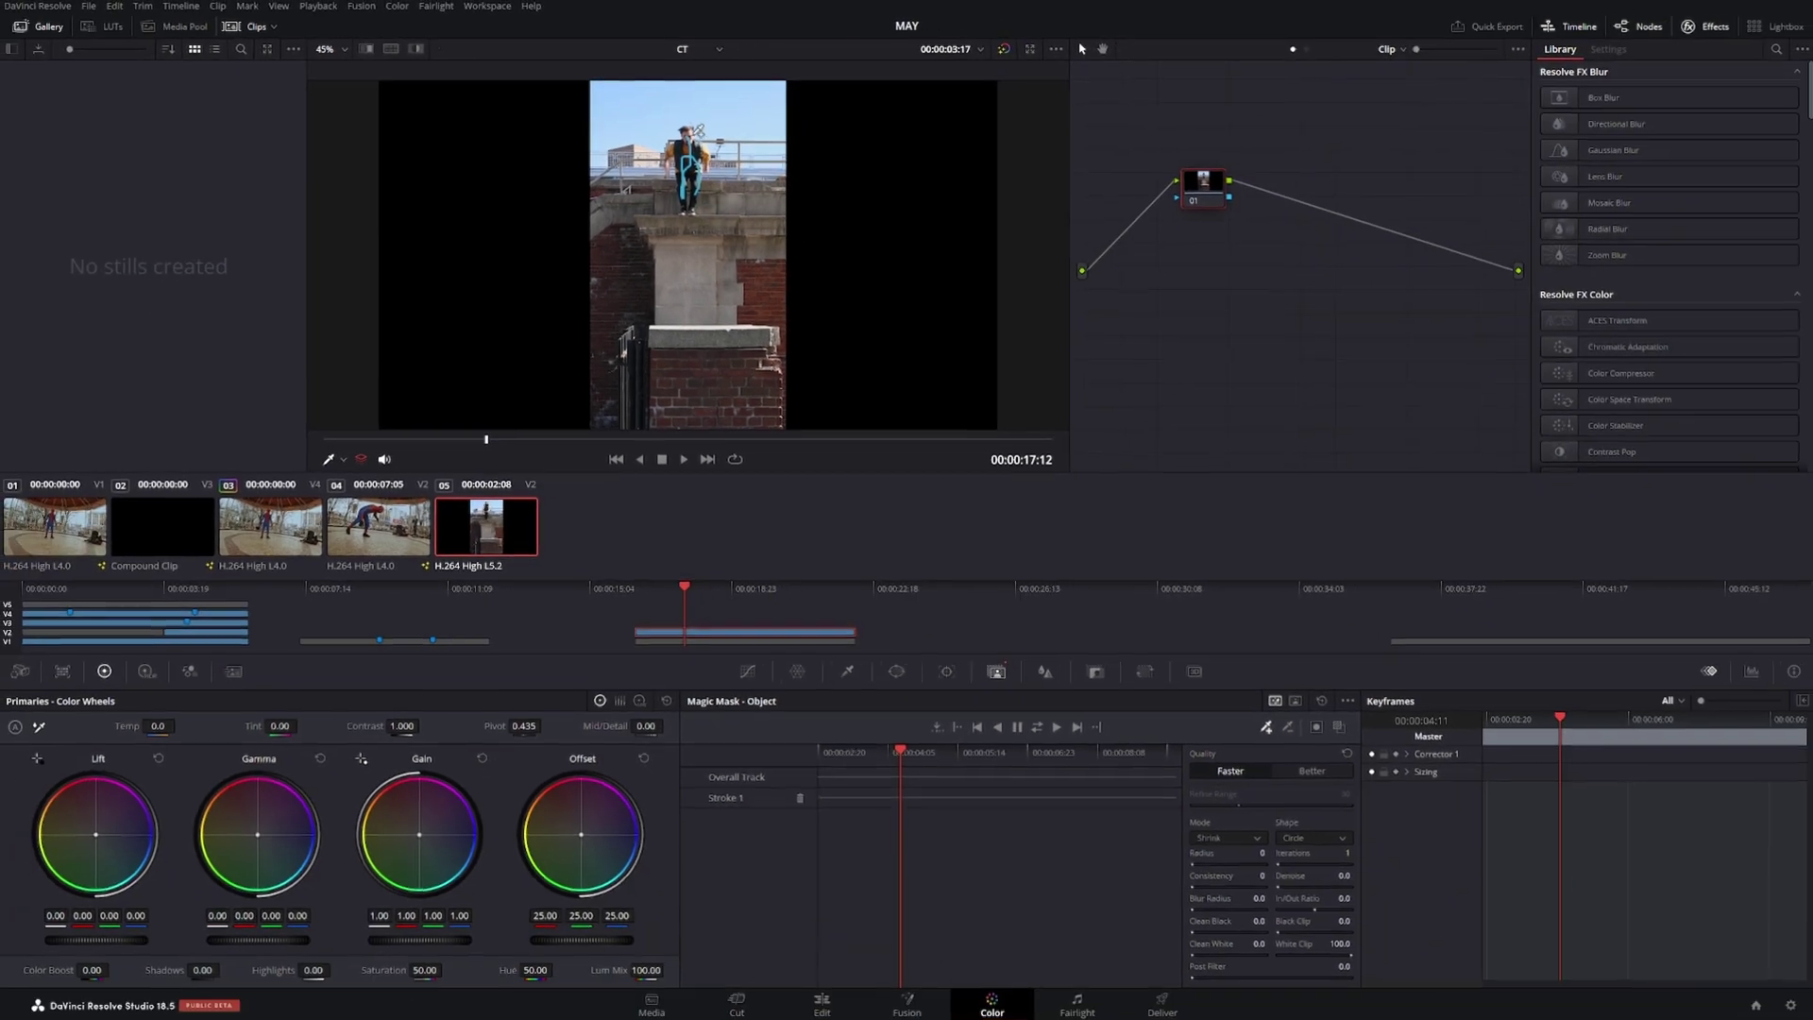
click(1056, 727)
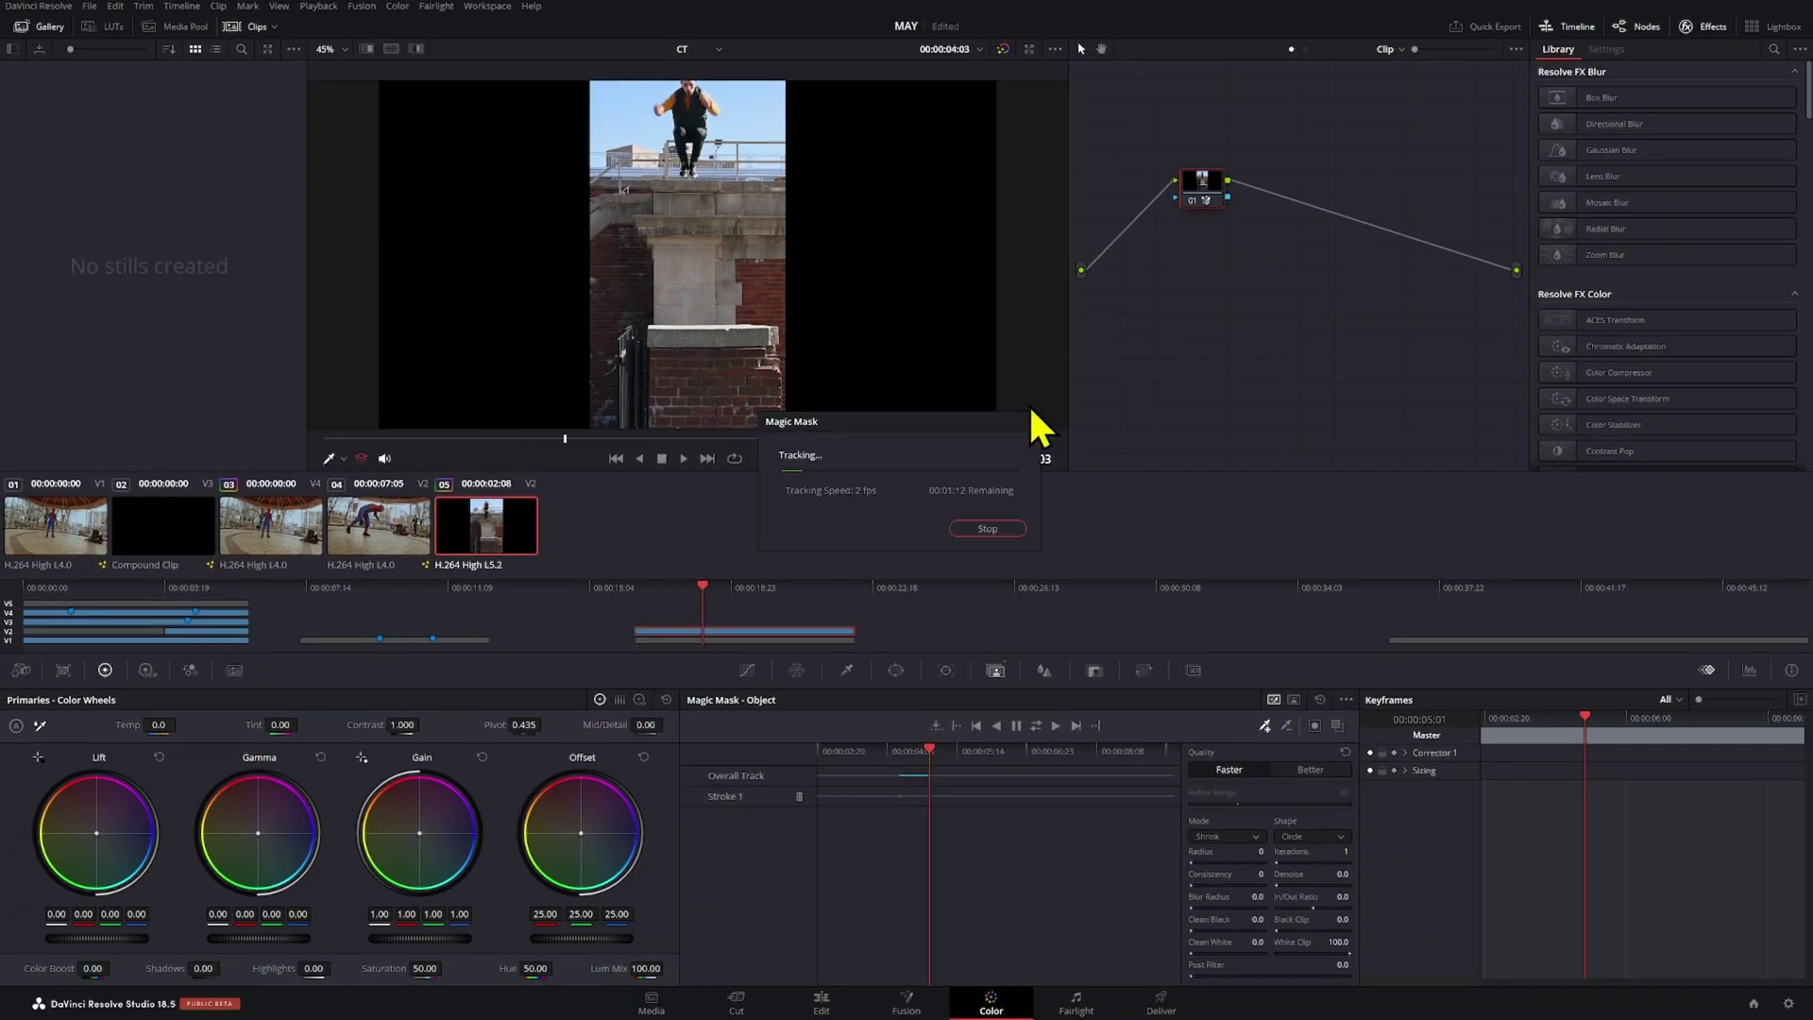
click(988, 528)
- Check the tracked mask through the jump with the viewer's Highlight display
click(922, 750)
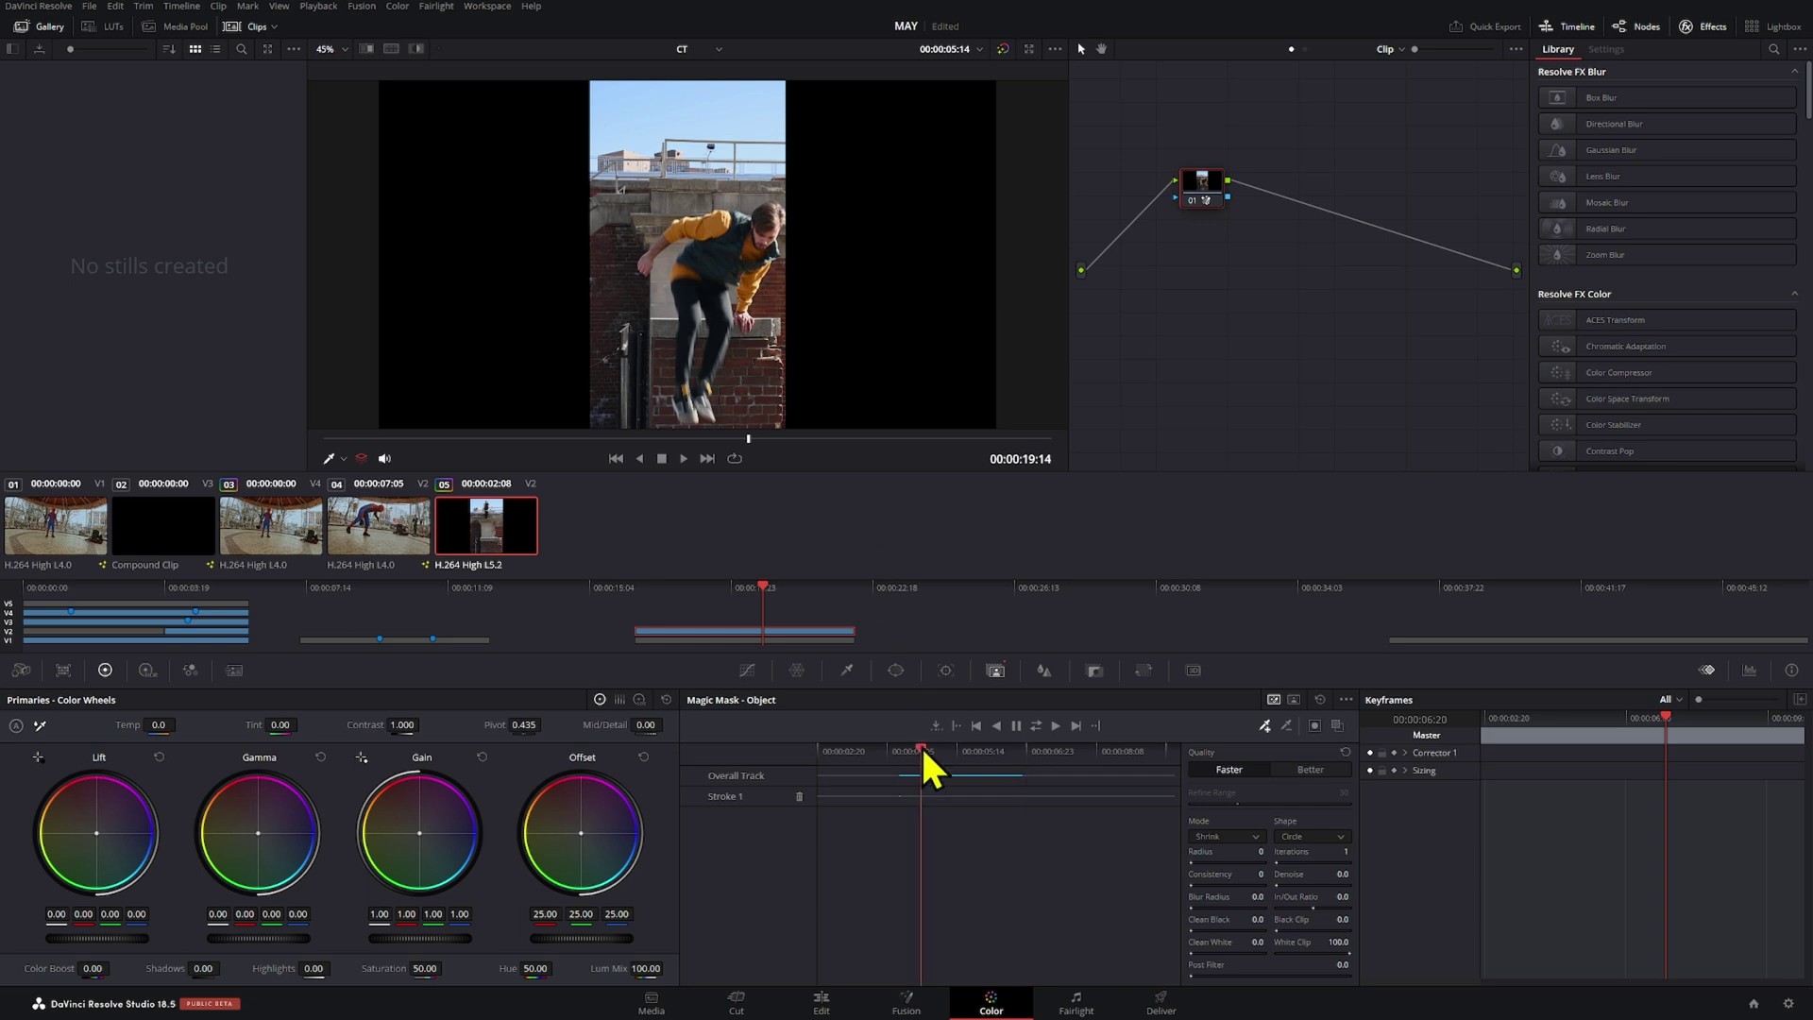
mouse_move(921, 748)
mouse_down()
mouse_move(906, 752)
mouse_move(922, 751)
mouse_up()
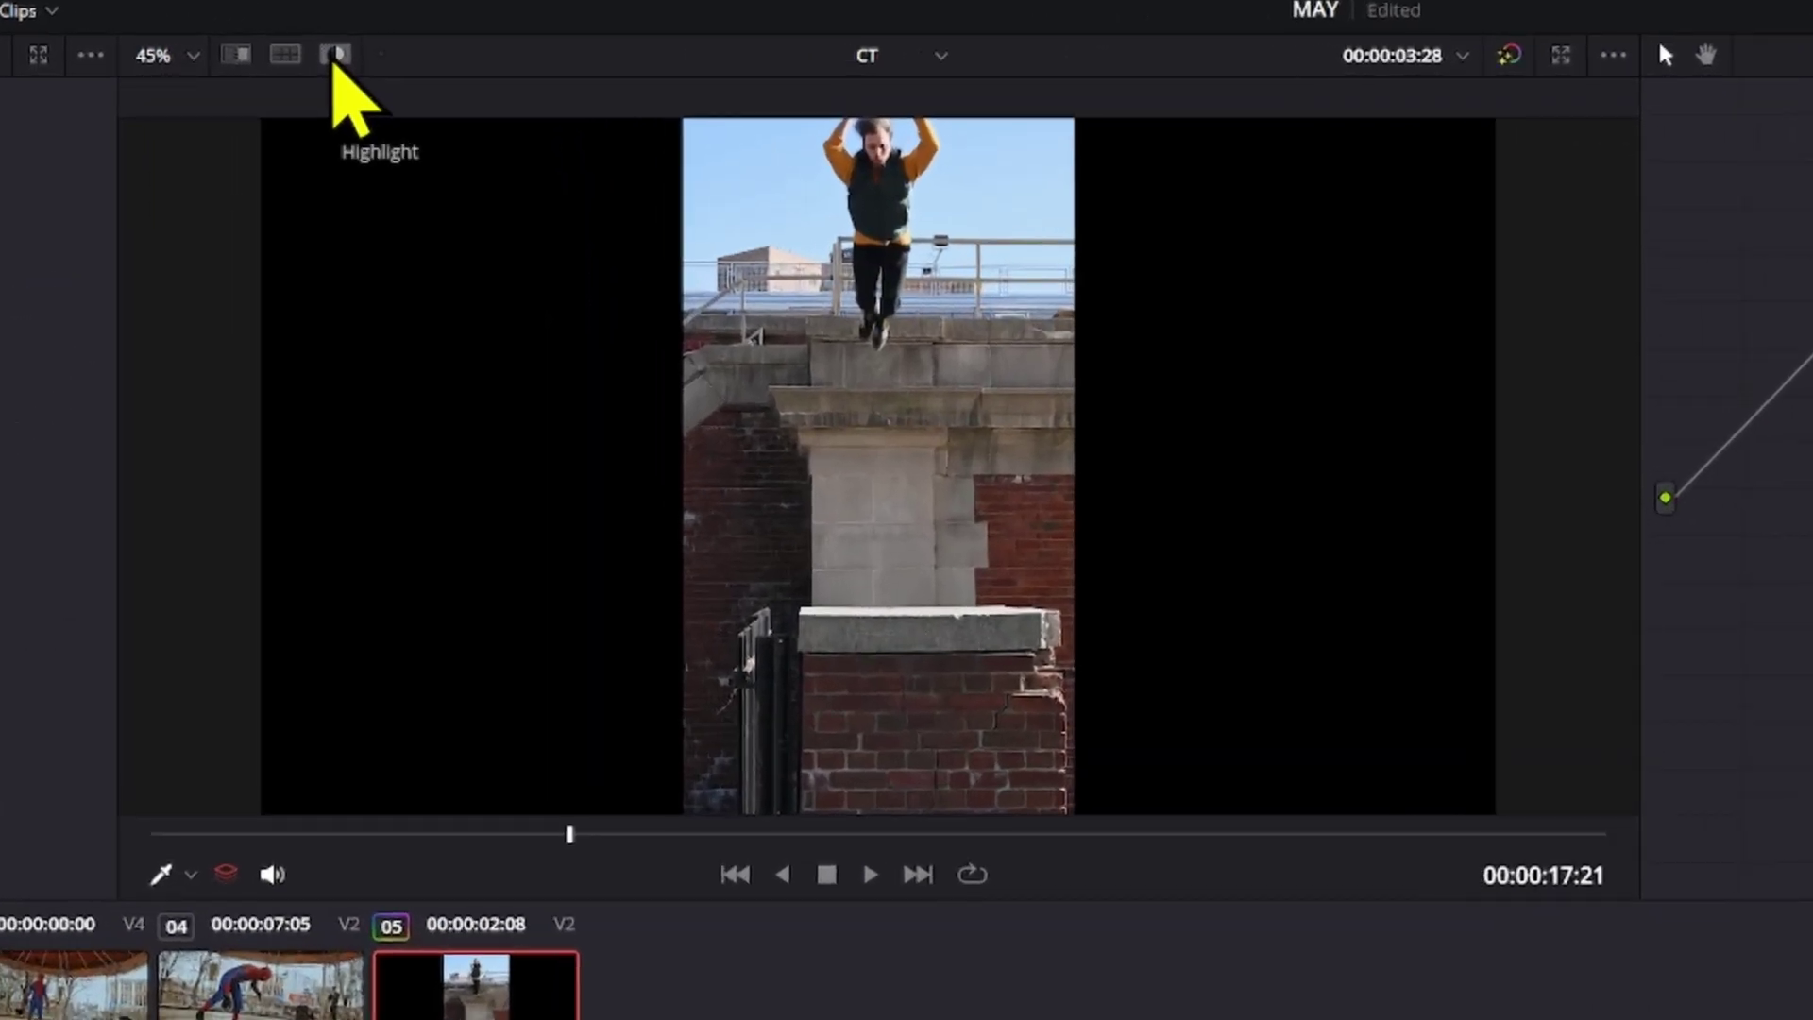
click(415, 48)
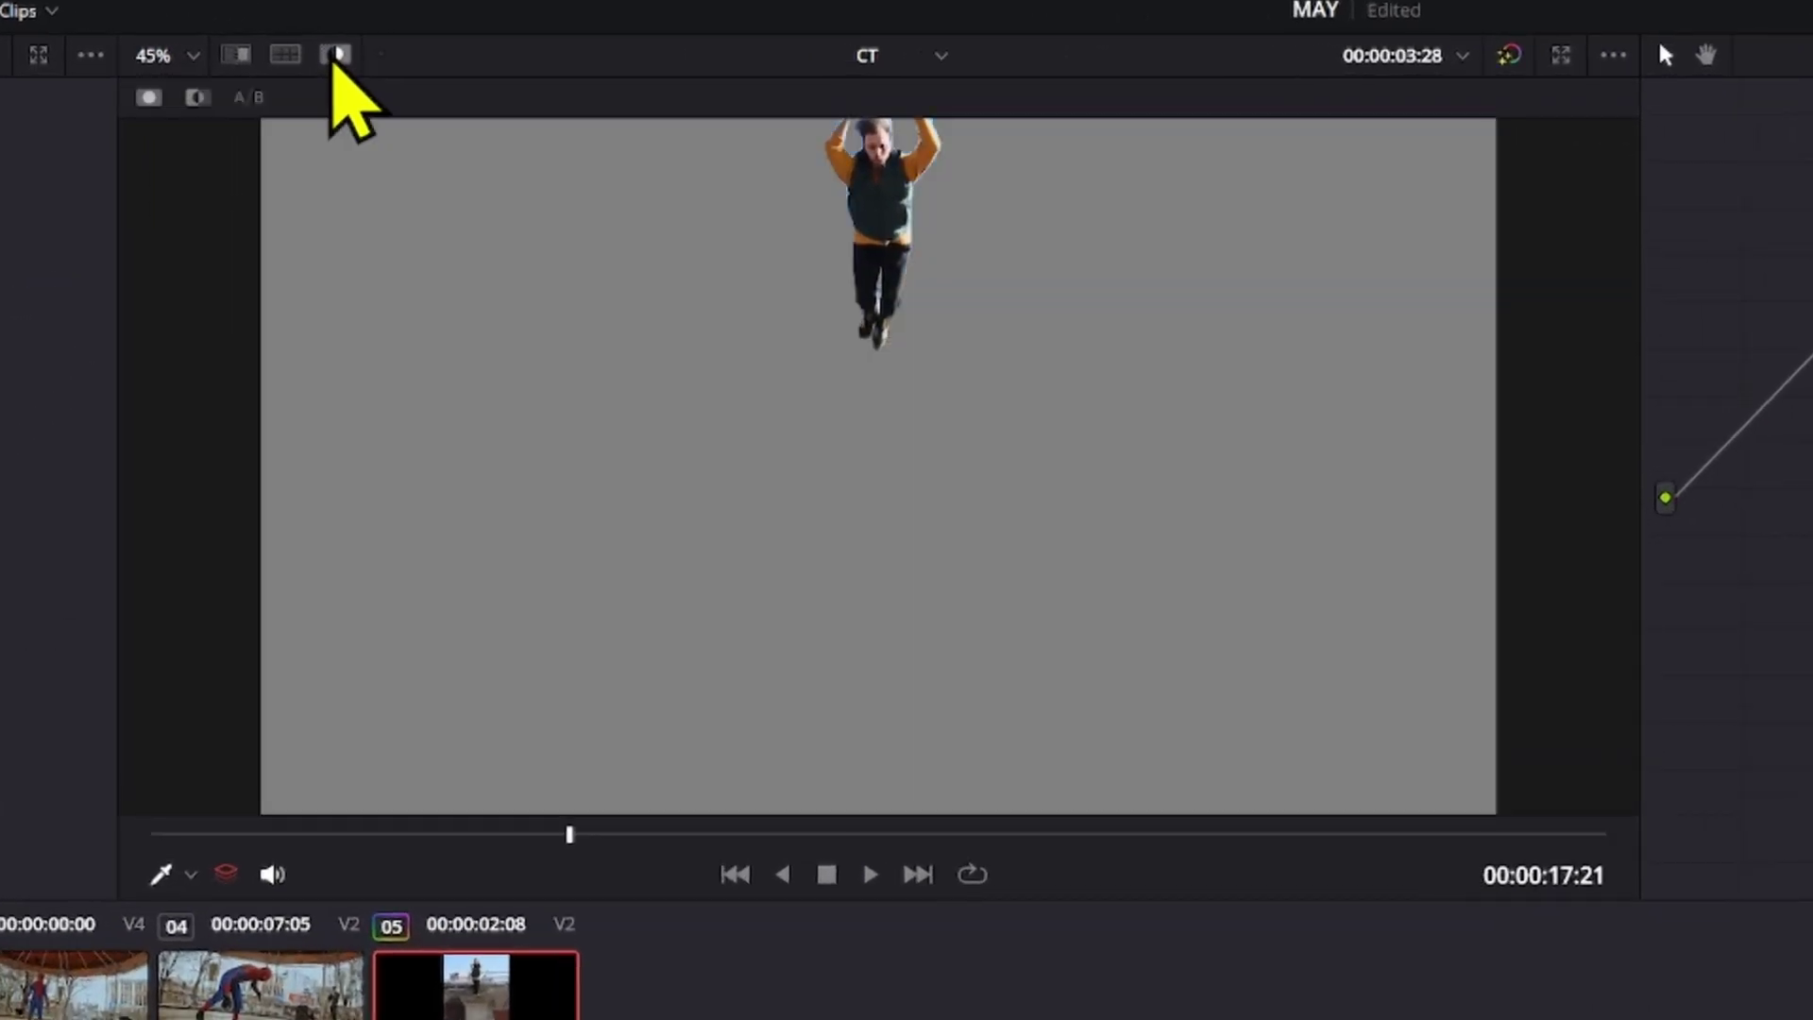
key(space)
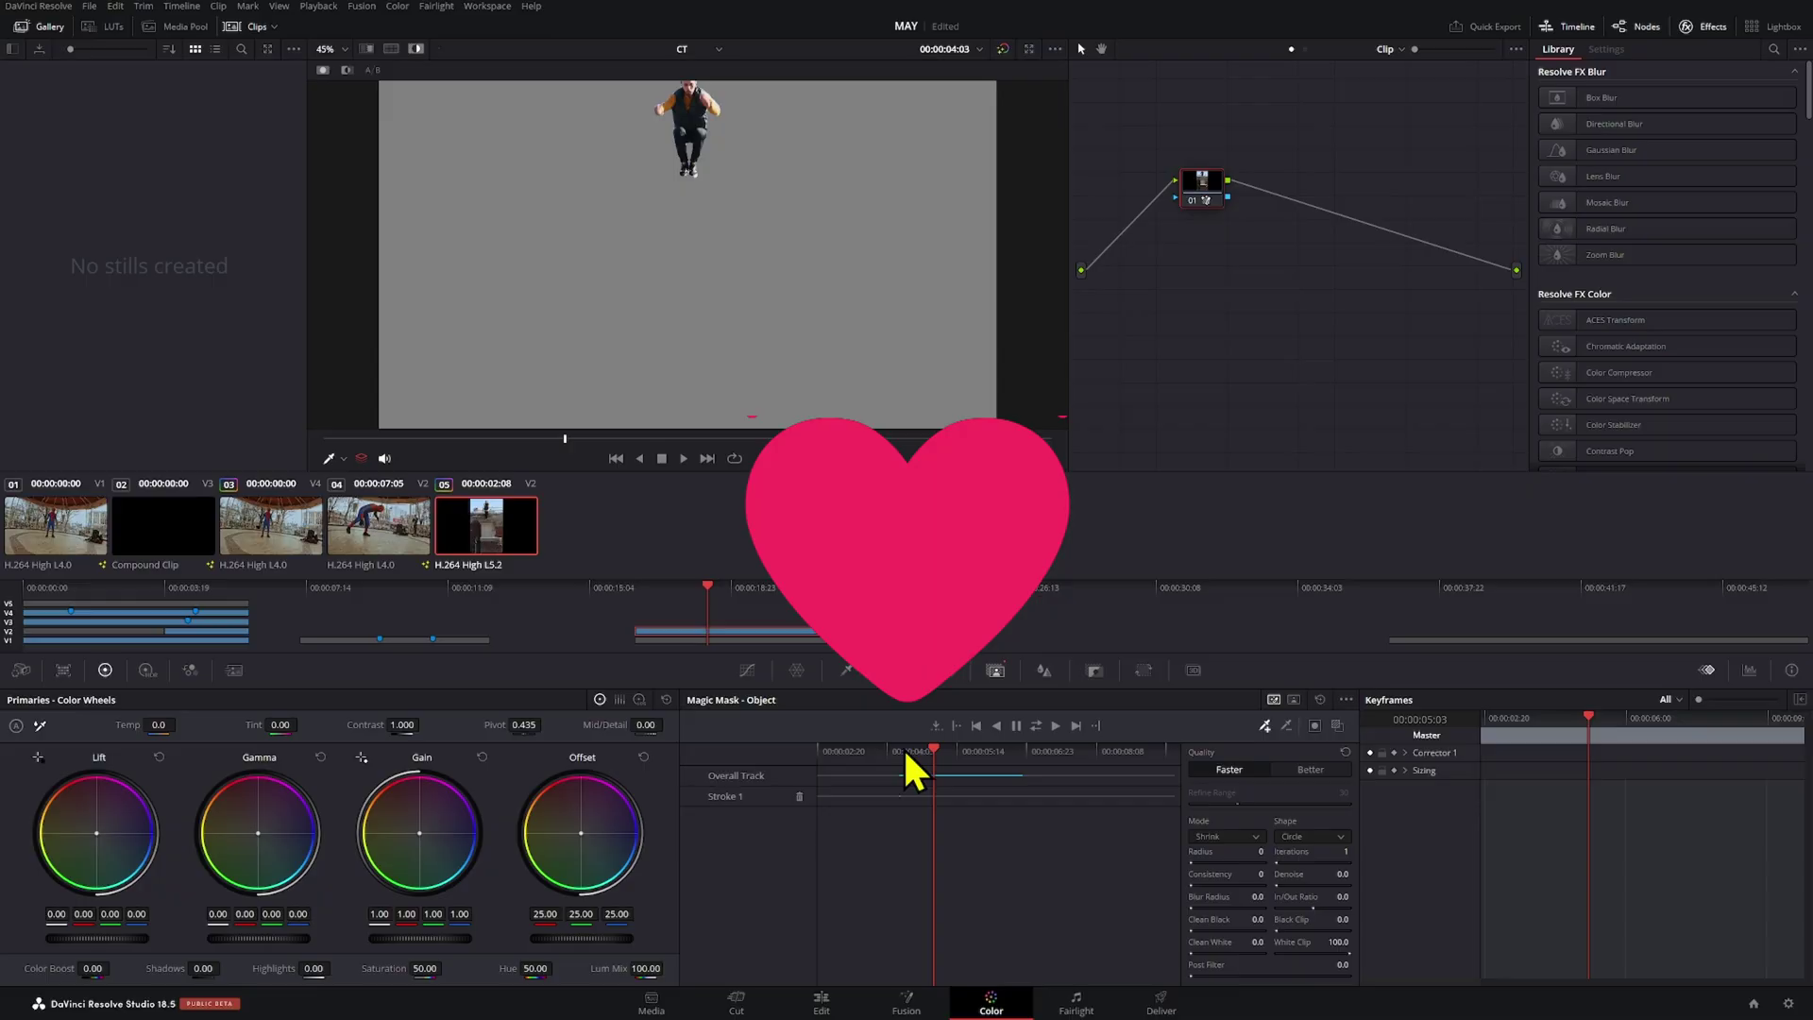
click(905, 751)
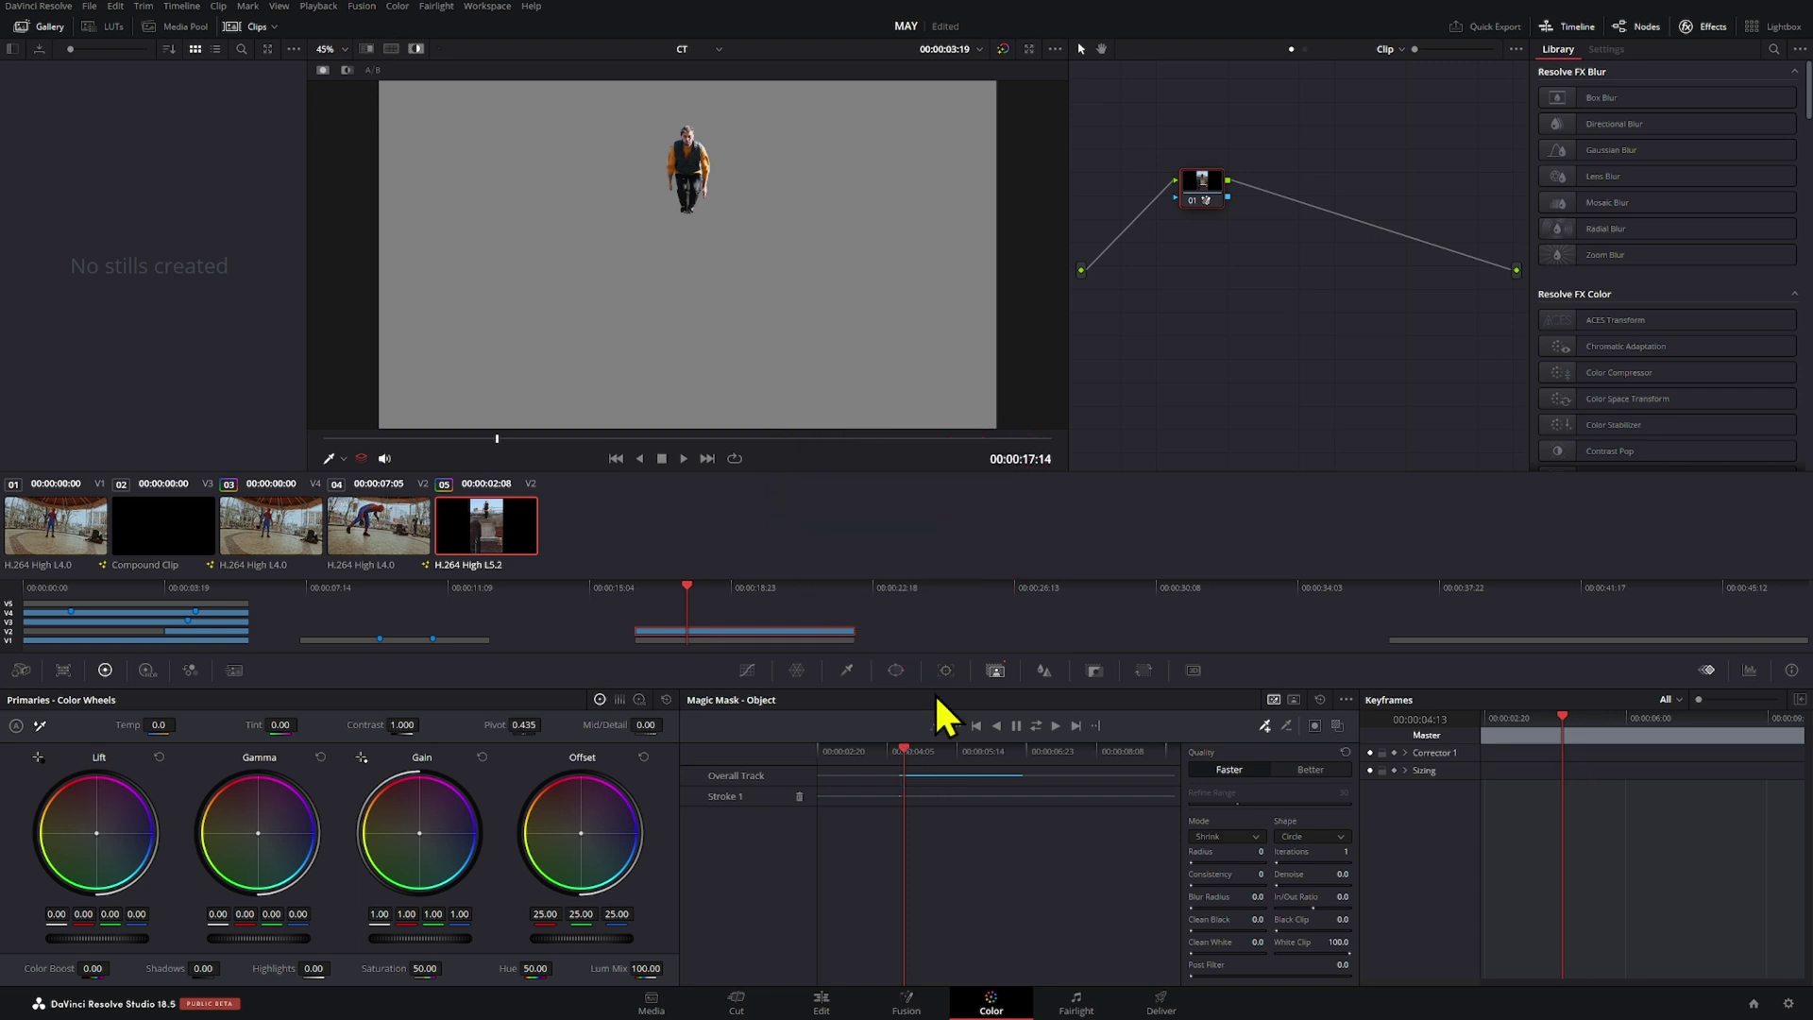
- Add an alpha output to the node graph, connect node 01's alpha to it, and turn off Highlight
right_click(1381, 223)
click(1293, 243)
right_click(1291, 246)
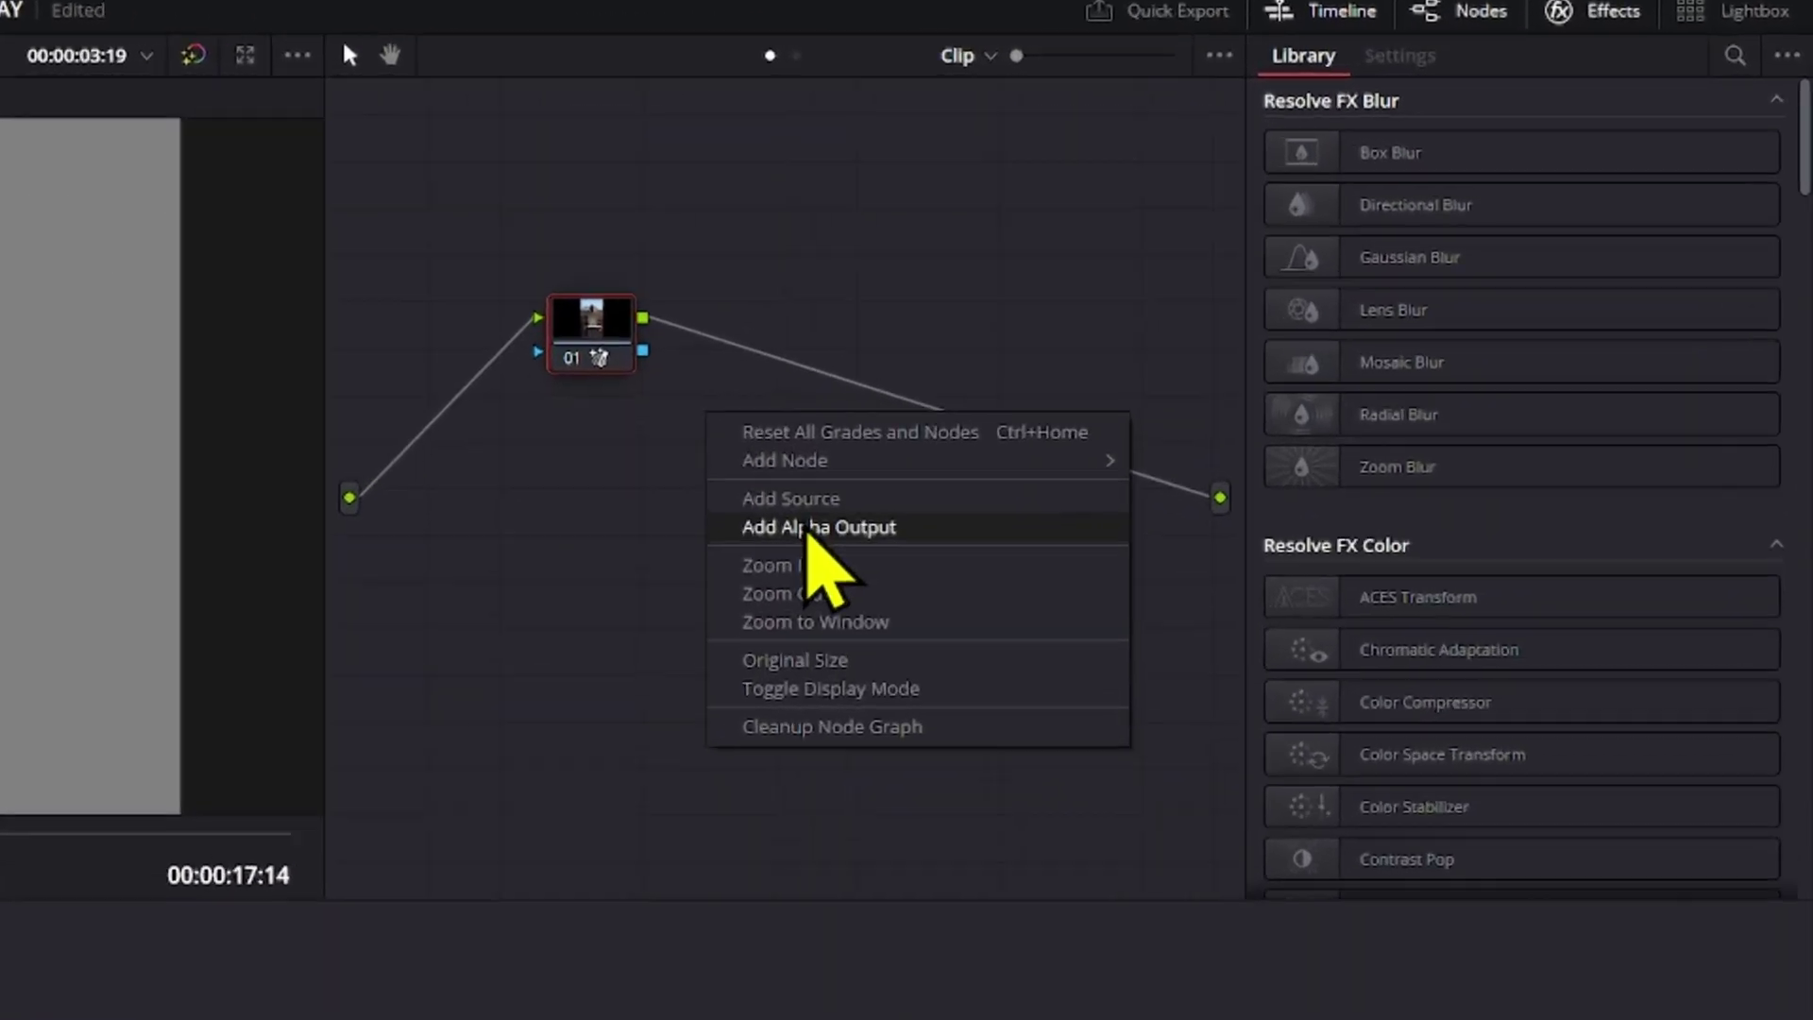
click(1310, 283)
drag(645, 353, 1221, 552)
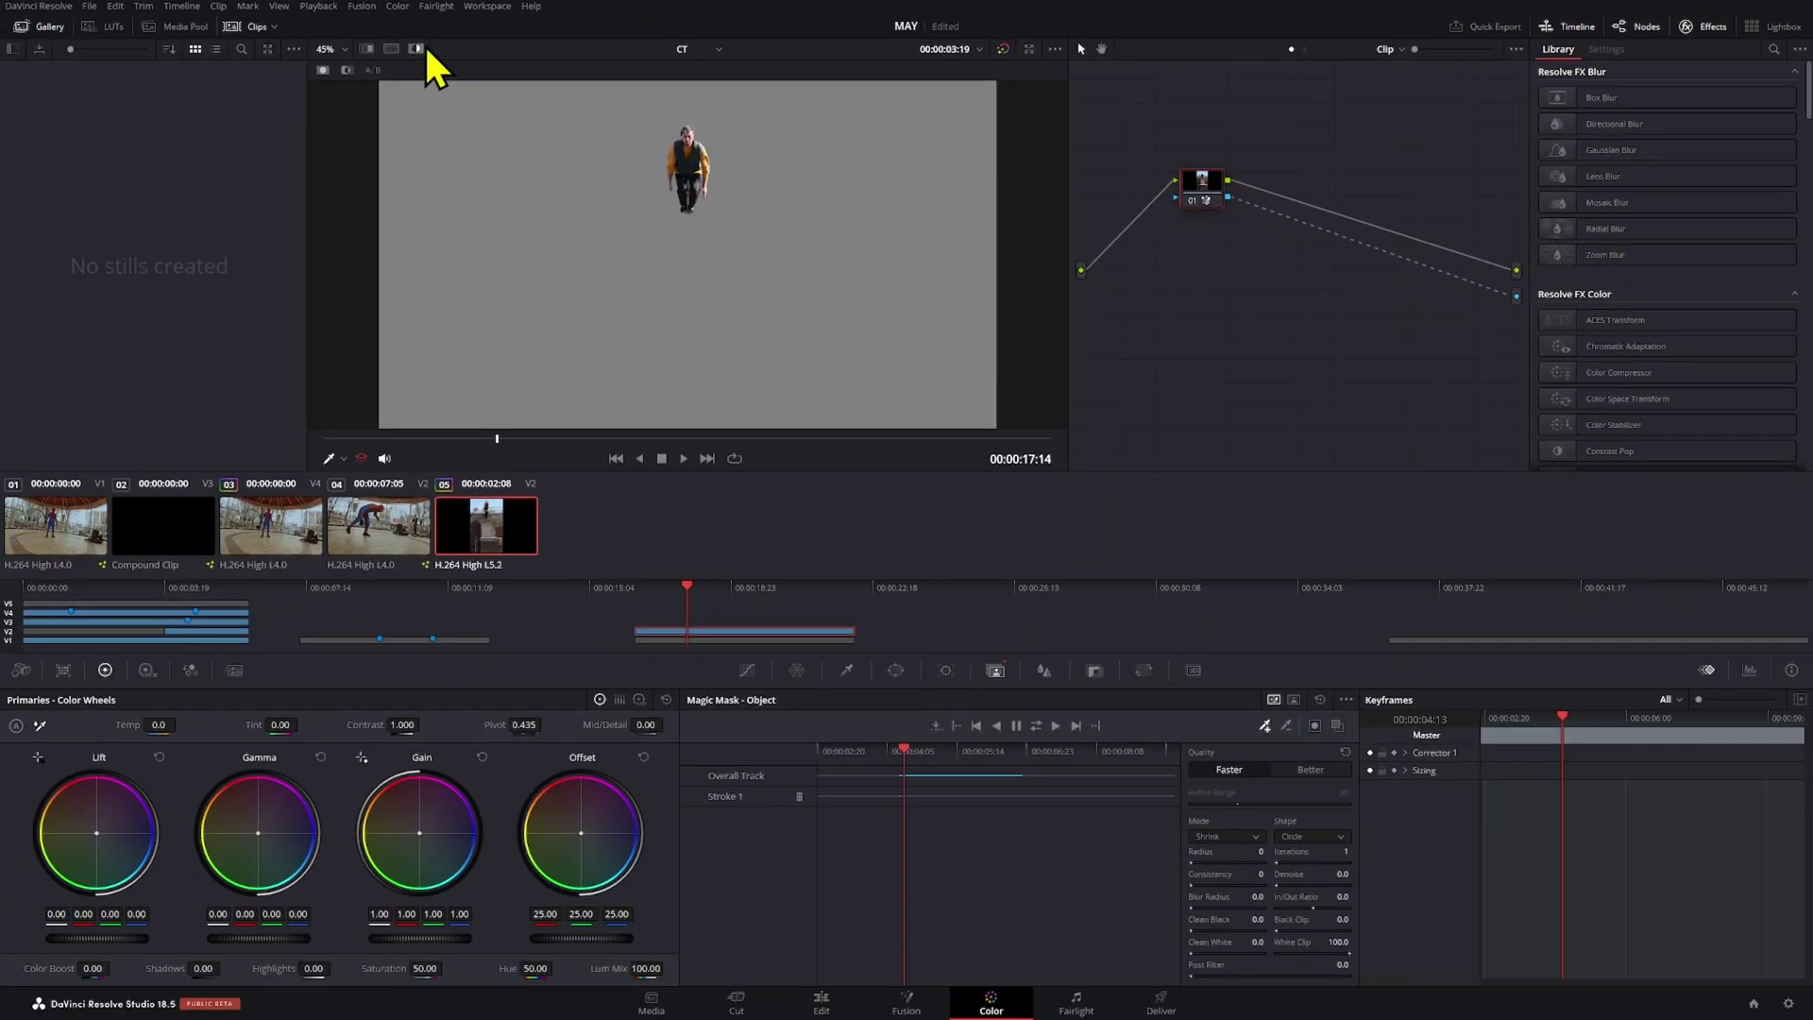
click(417, 49)
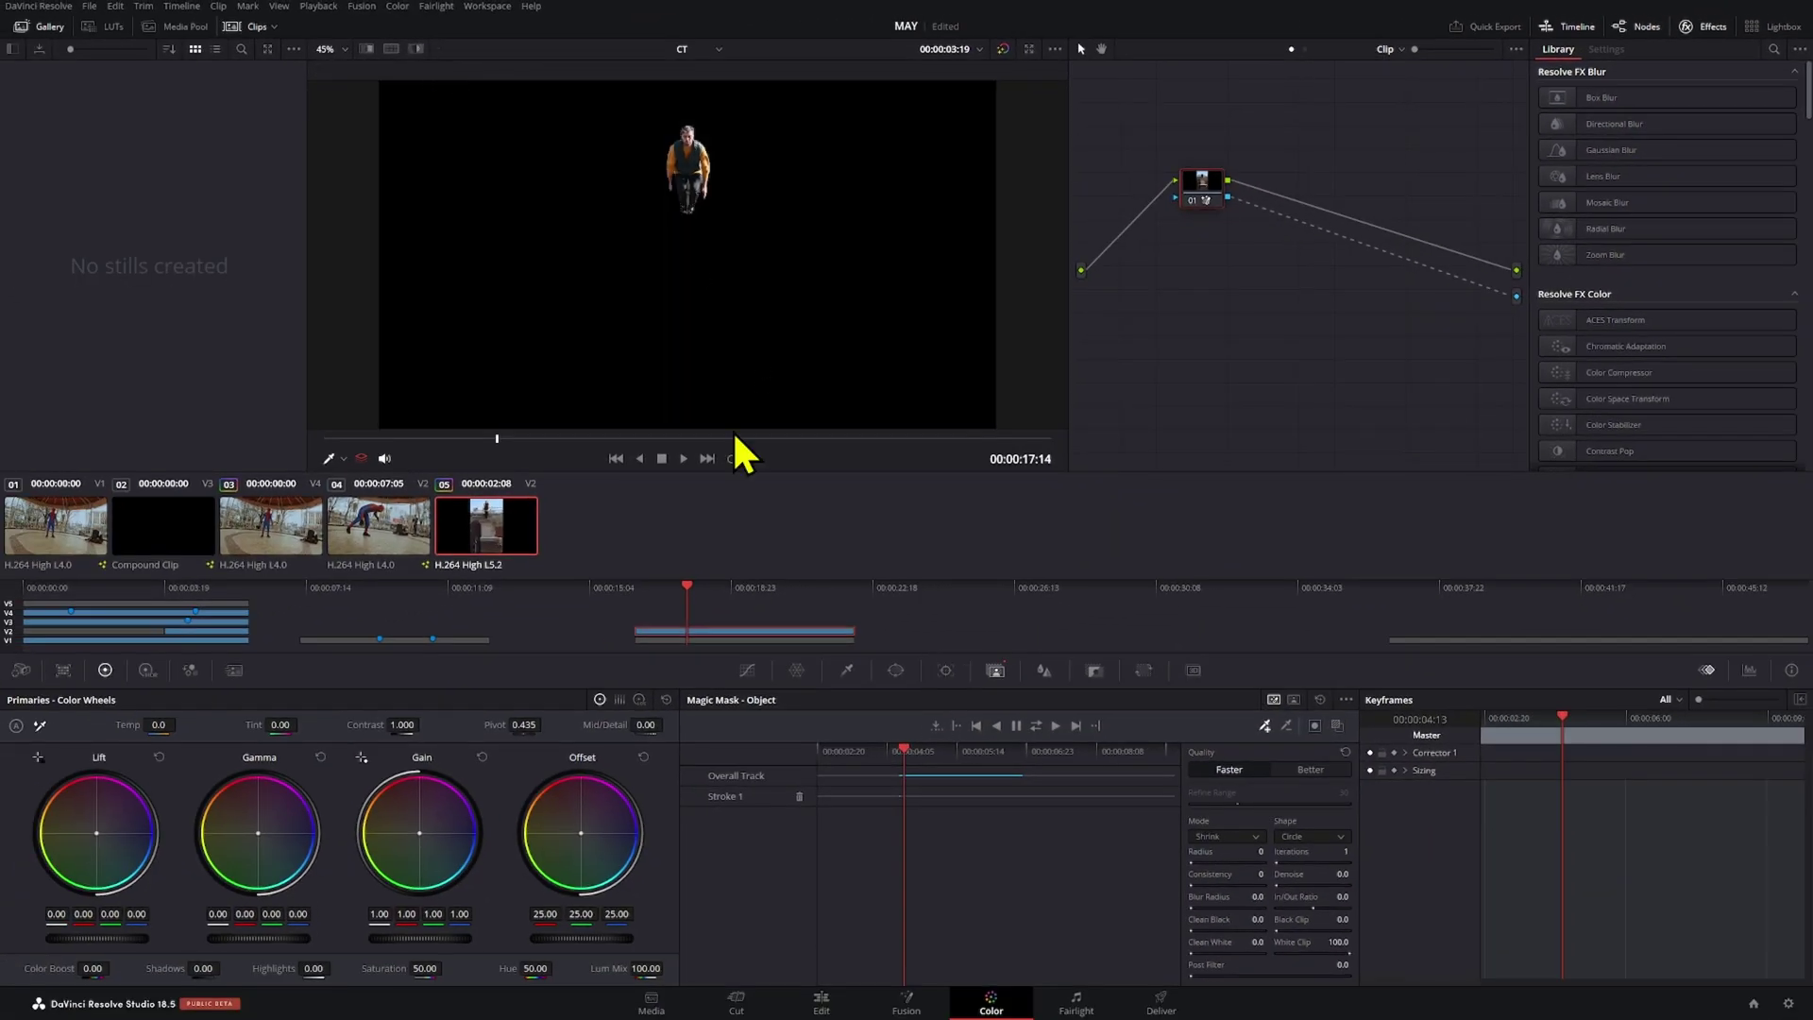
drag(498, 444, 544, 440)
- Back on the Edit page, set up Render in Place for the Video 2 clip as PNG, RGB 16 bits
click(818, 996)
right_click(761, 807)
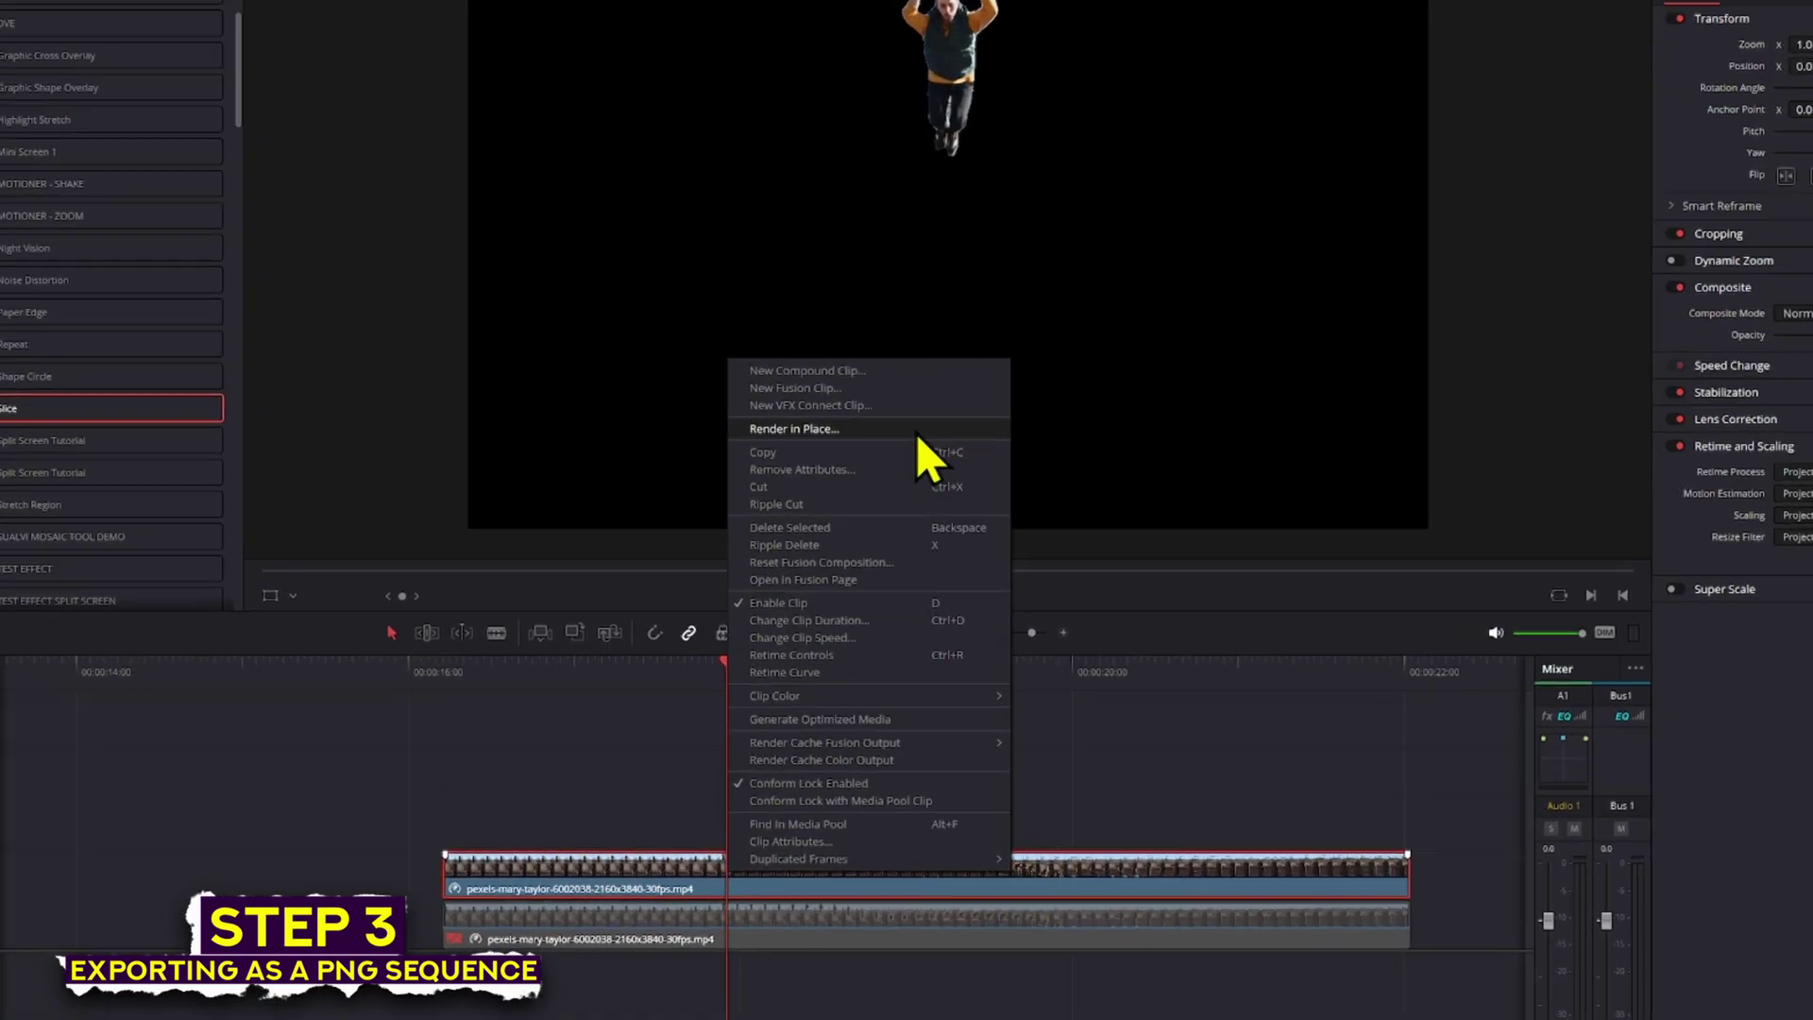
click(917, 430)
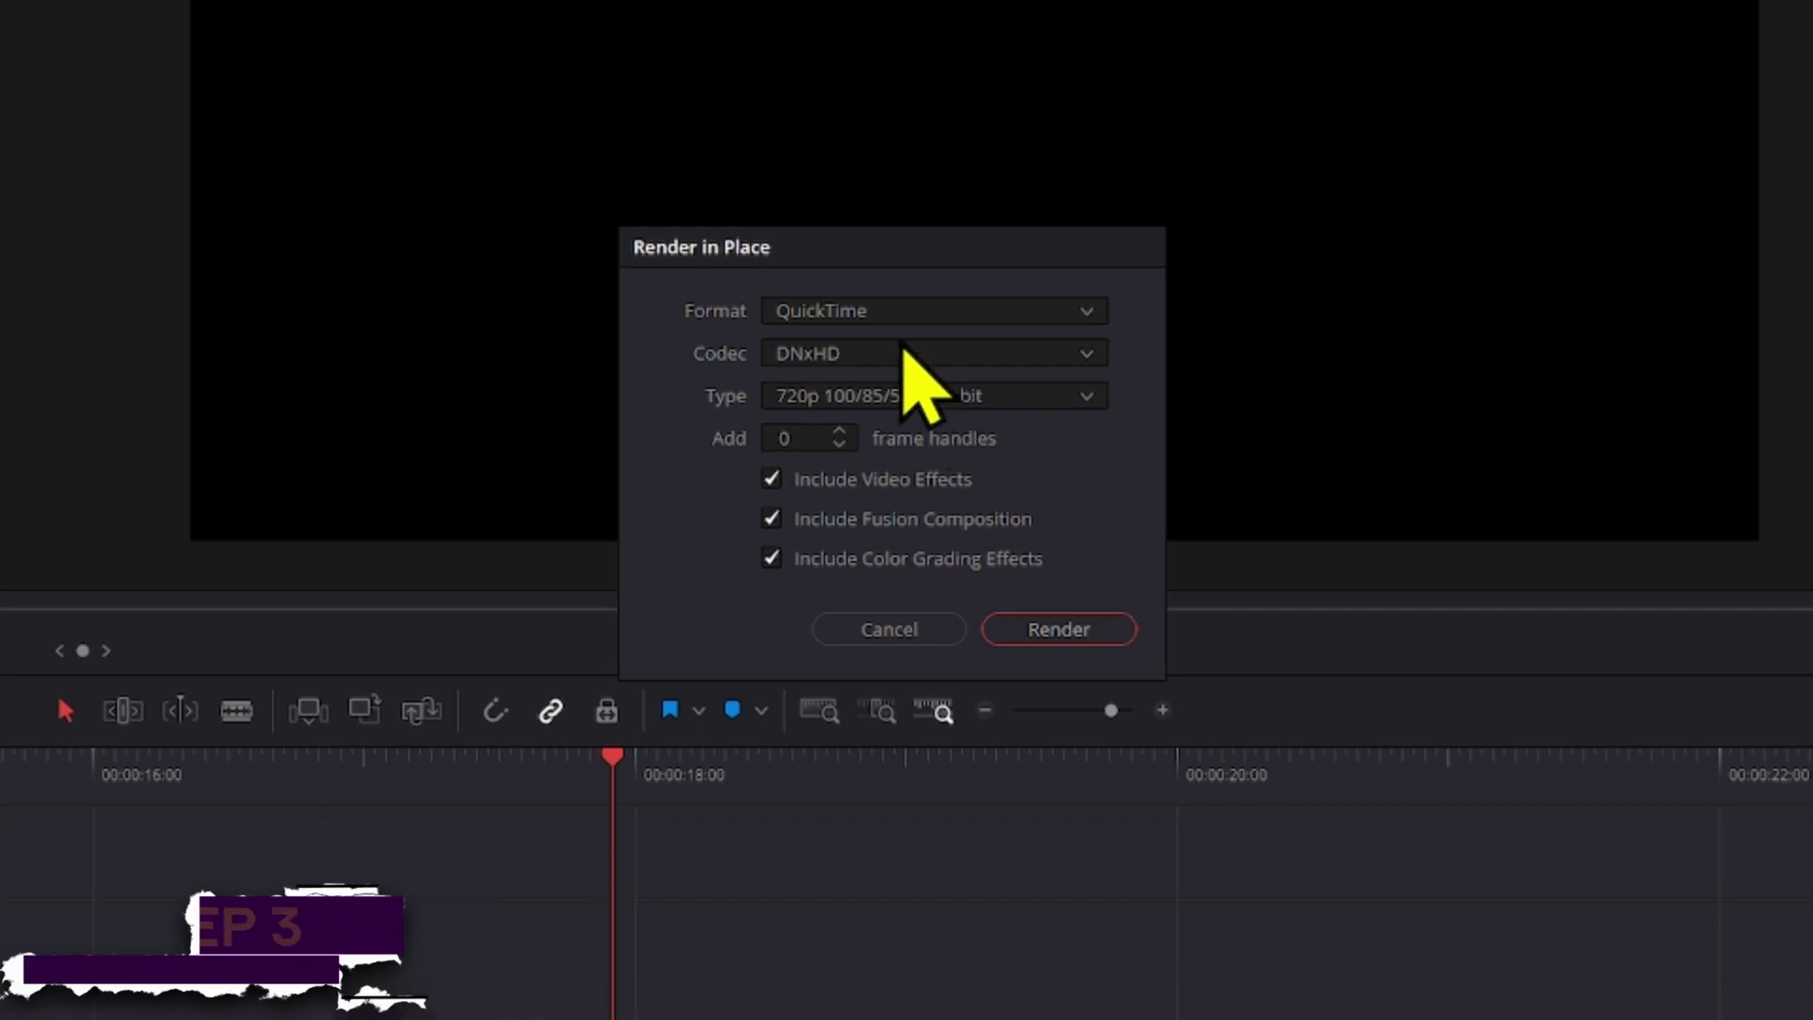
click(887, 313)
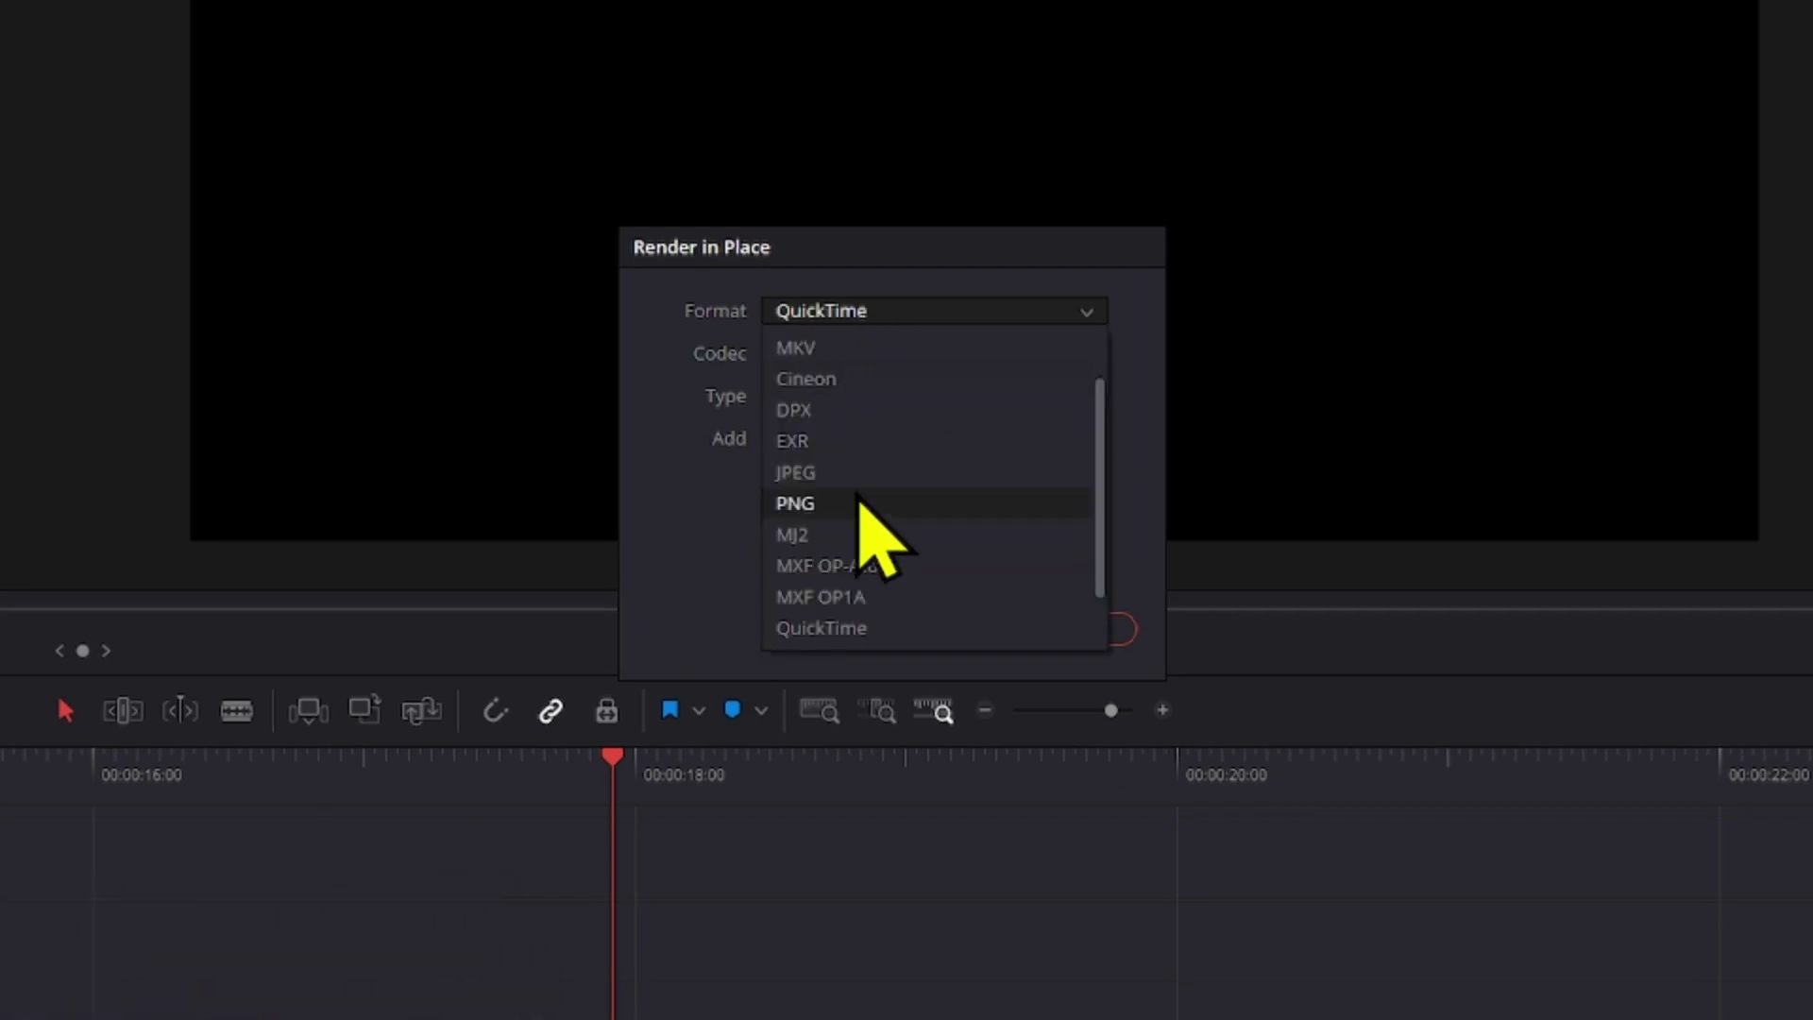
click(859, 503)
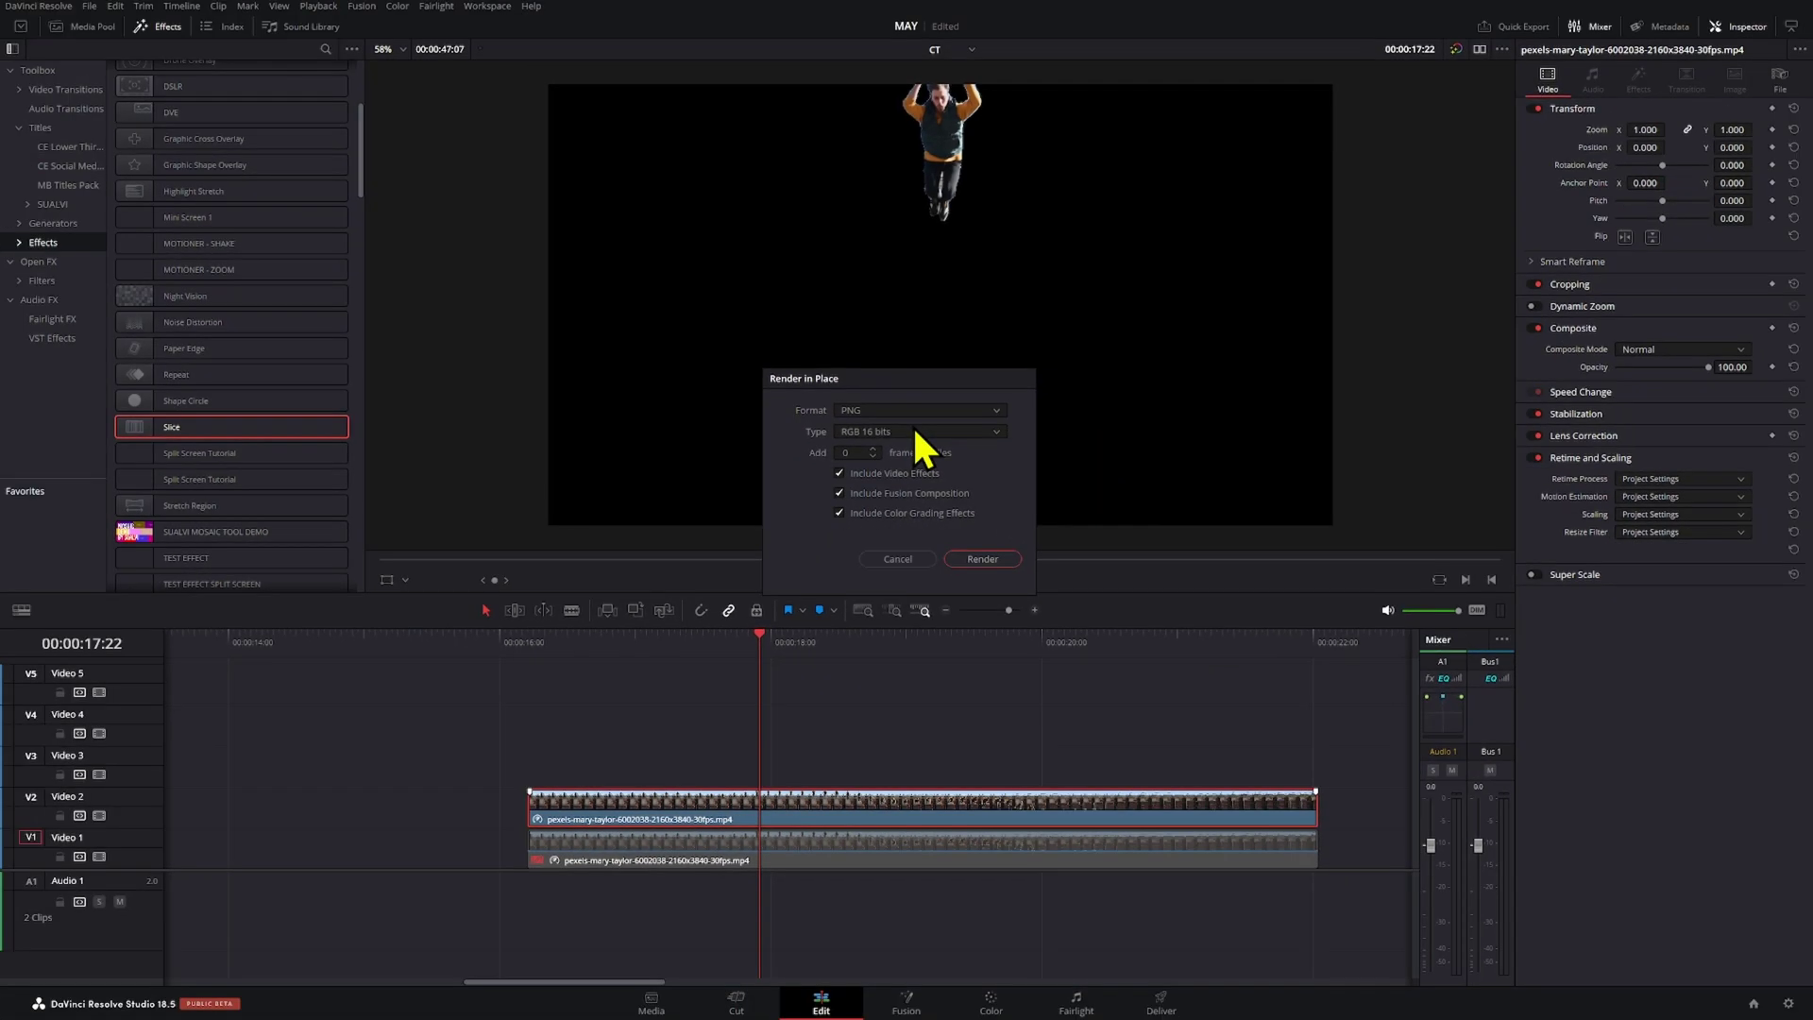
click(982, 558)
- Create a destination folder named IMAGE SEQ, render the PNG sequence into it, and show the Media Pool
right_click(1015, 515)
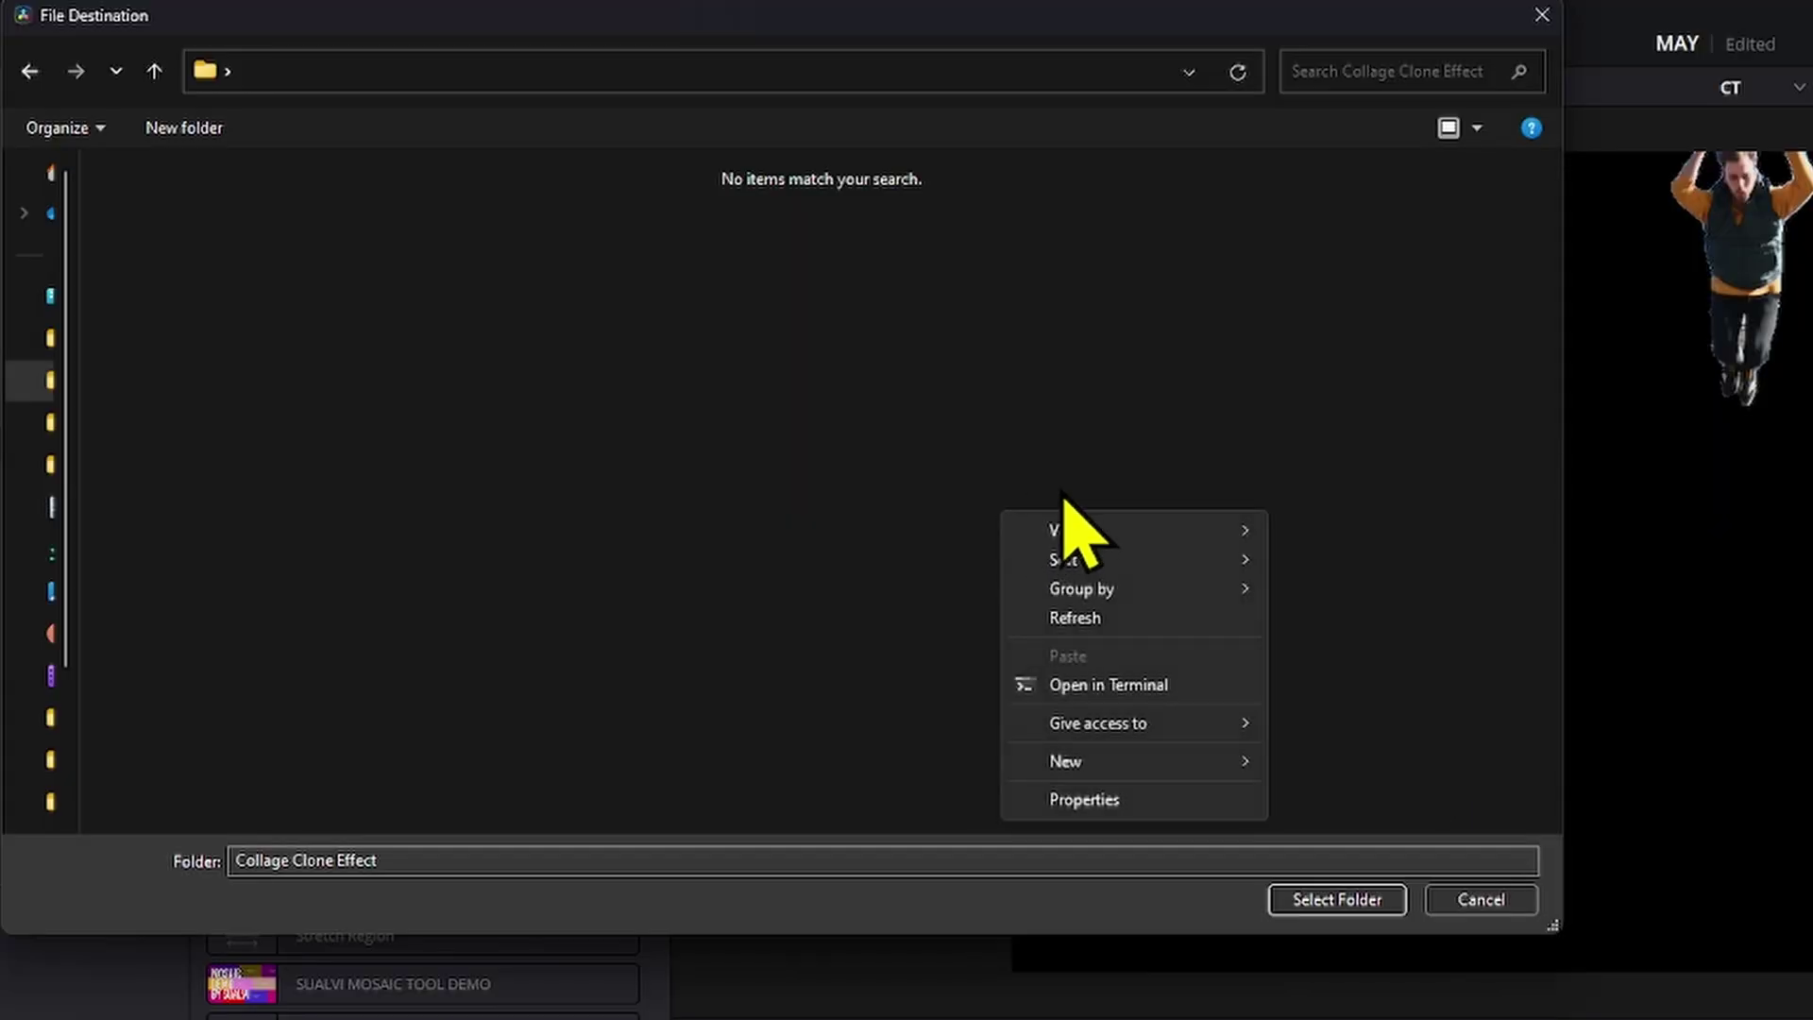
mouse_move(1101, 765)
click(1357, 767)
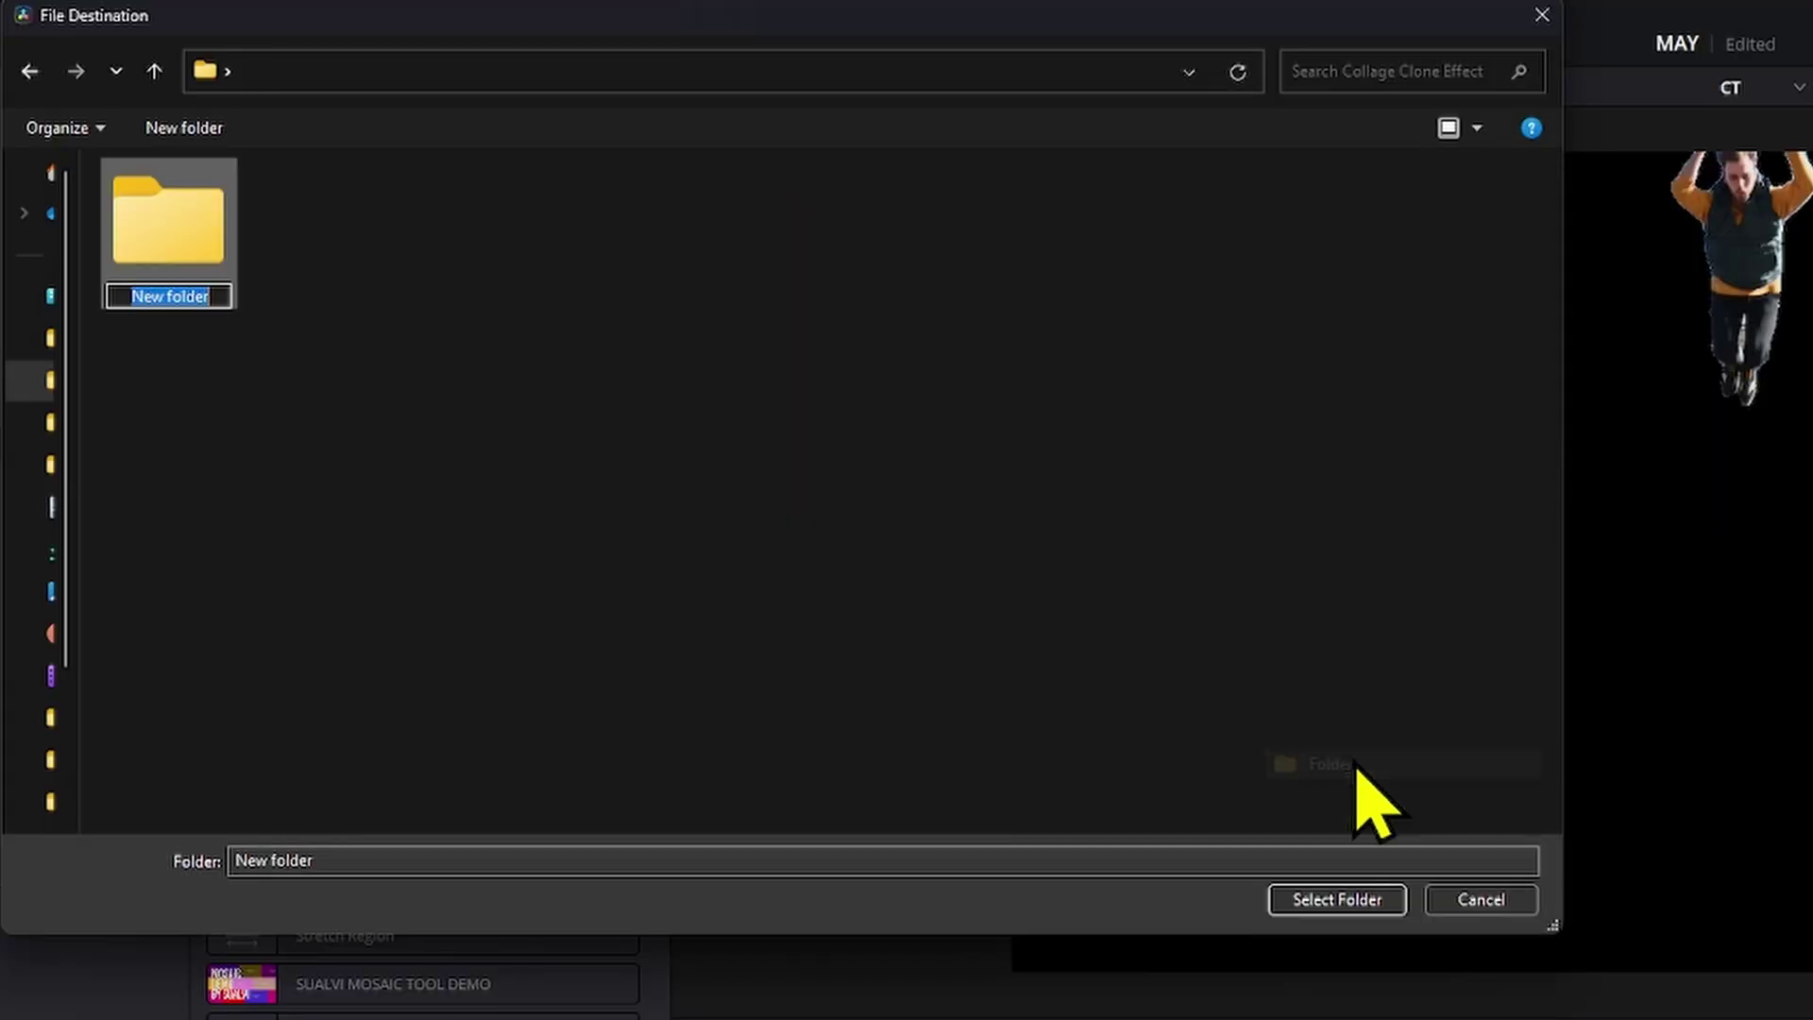
key(BackSpace)
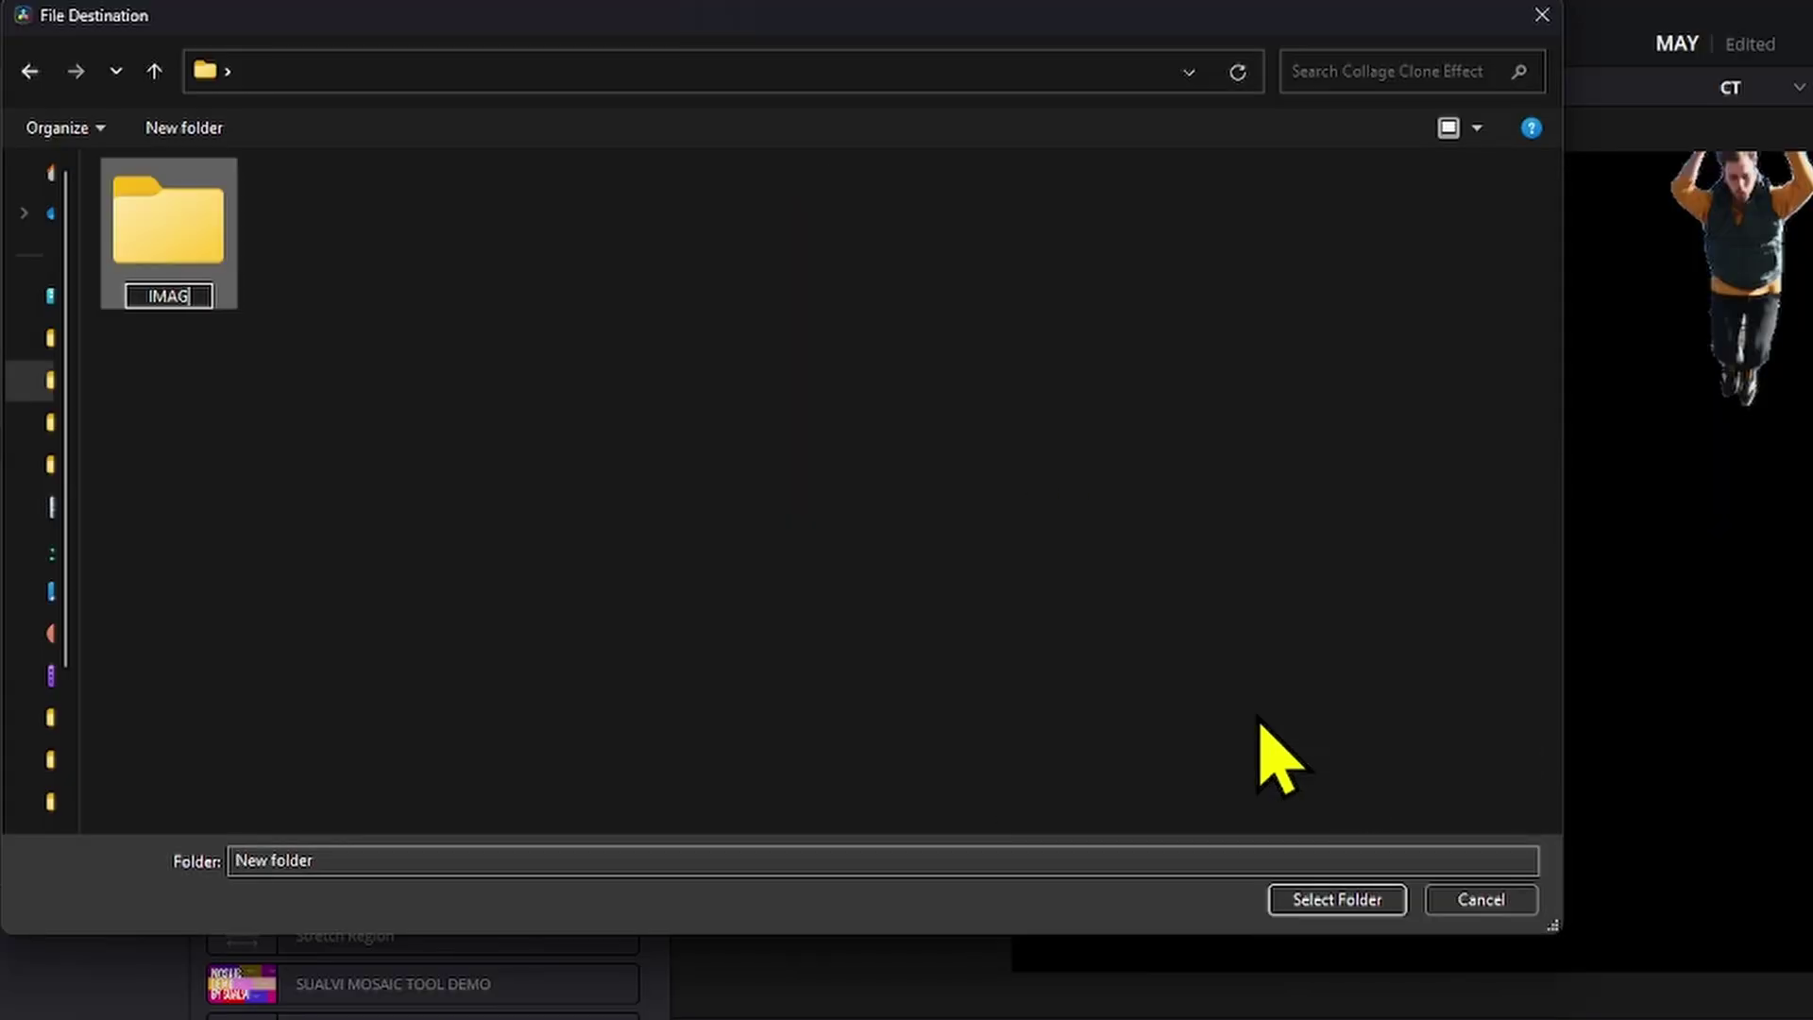
text(IMAGE SEQ)
key(Return)
key(Return)
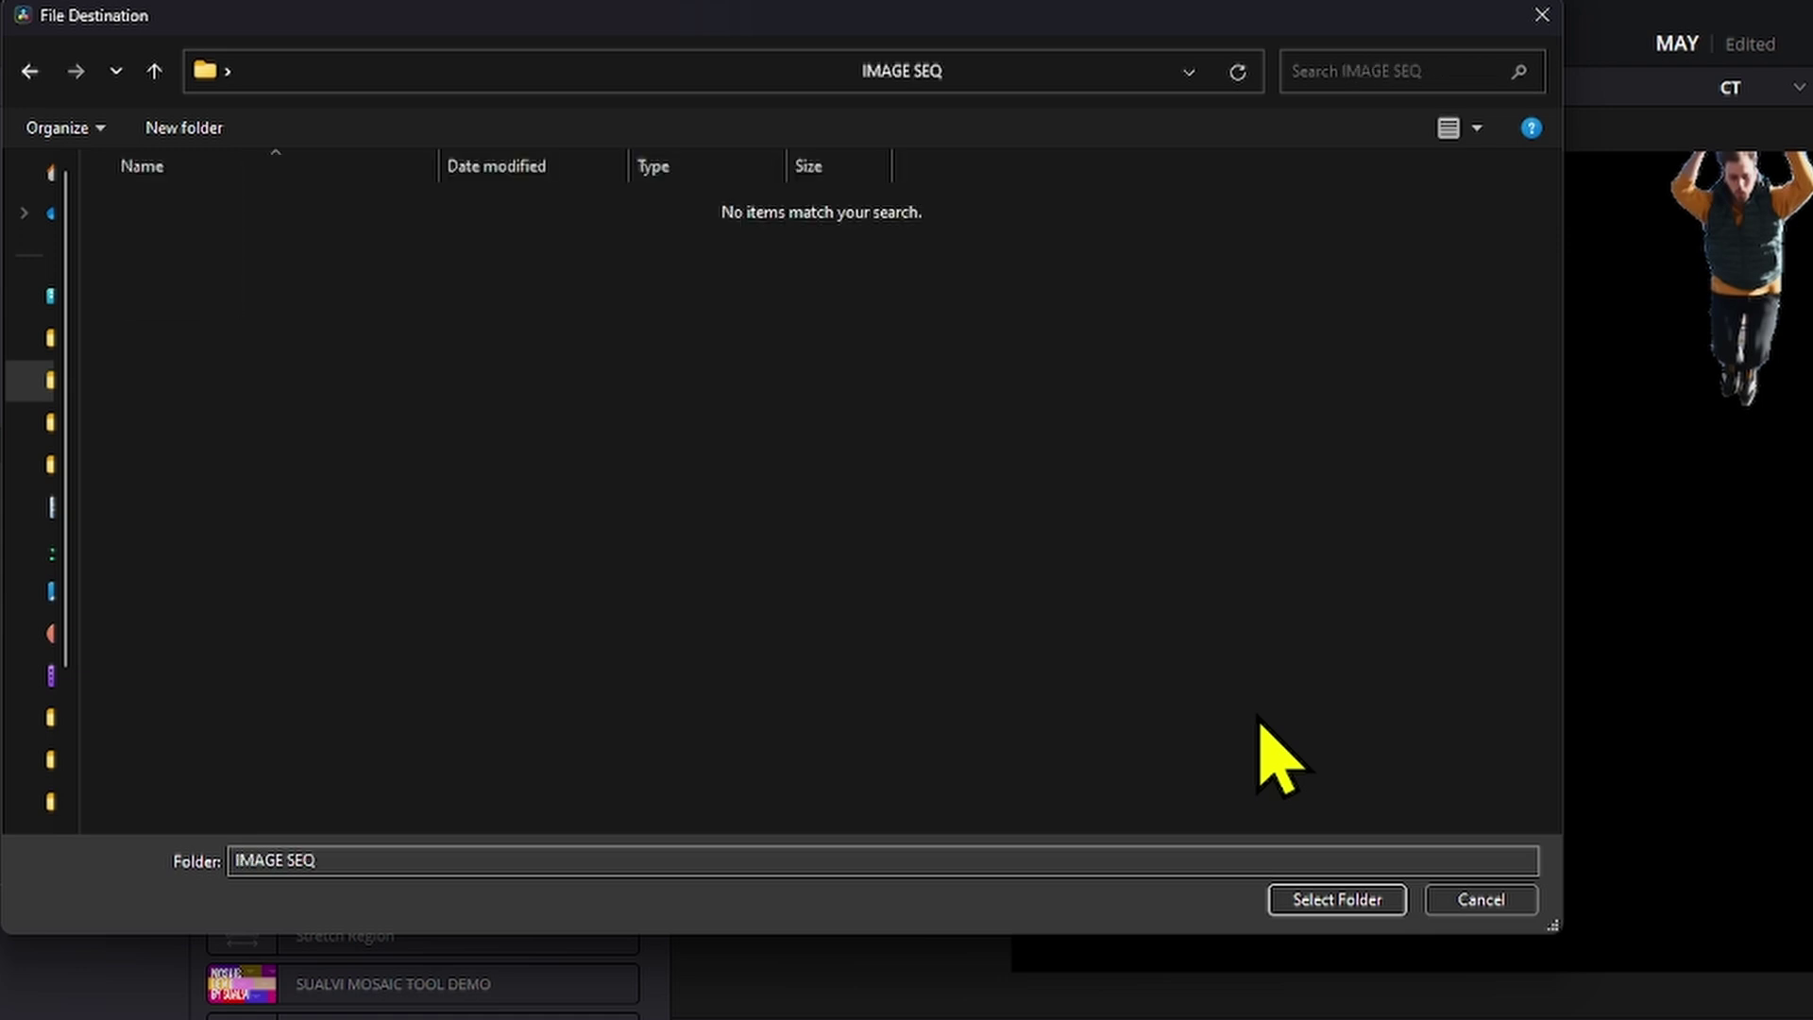
click(1327, 904)
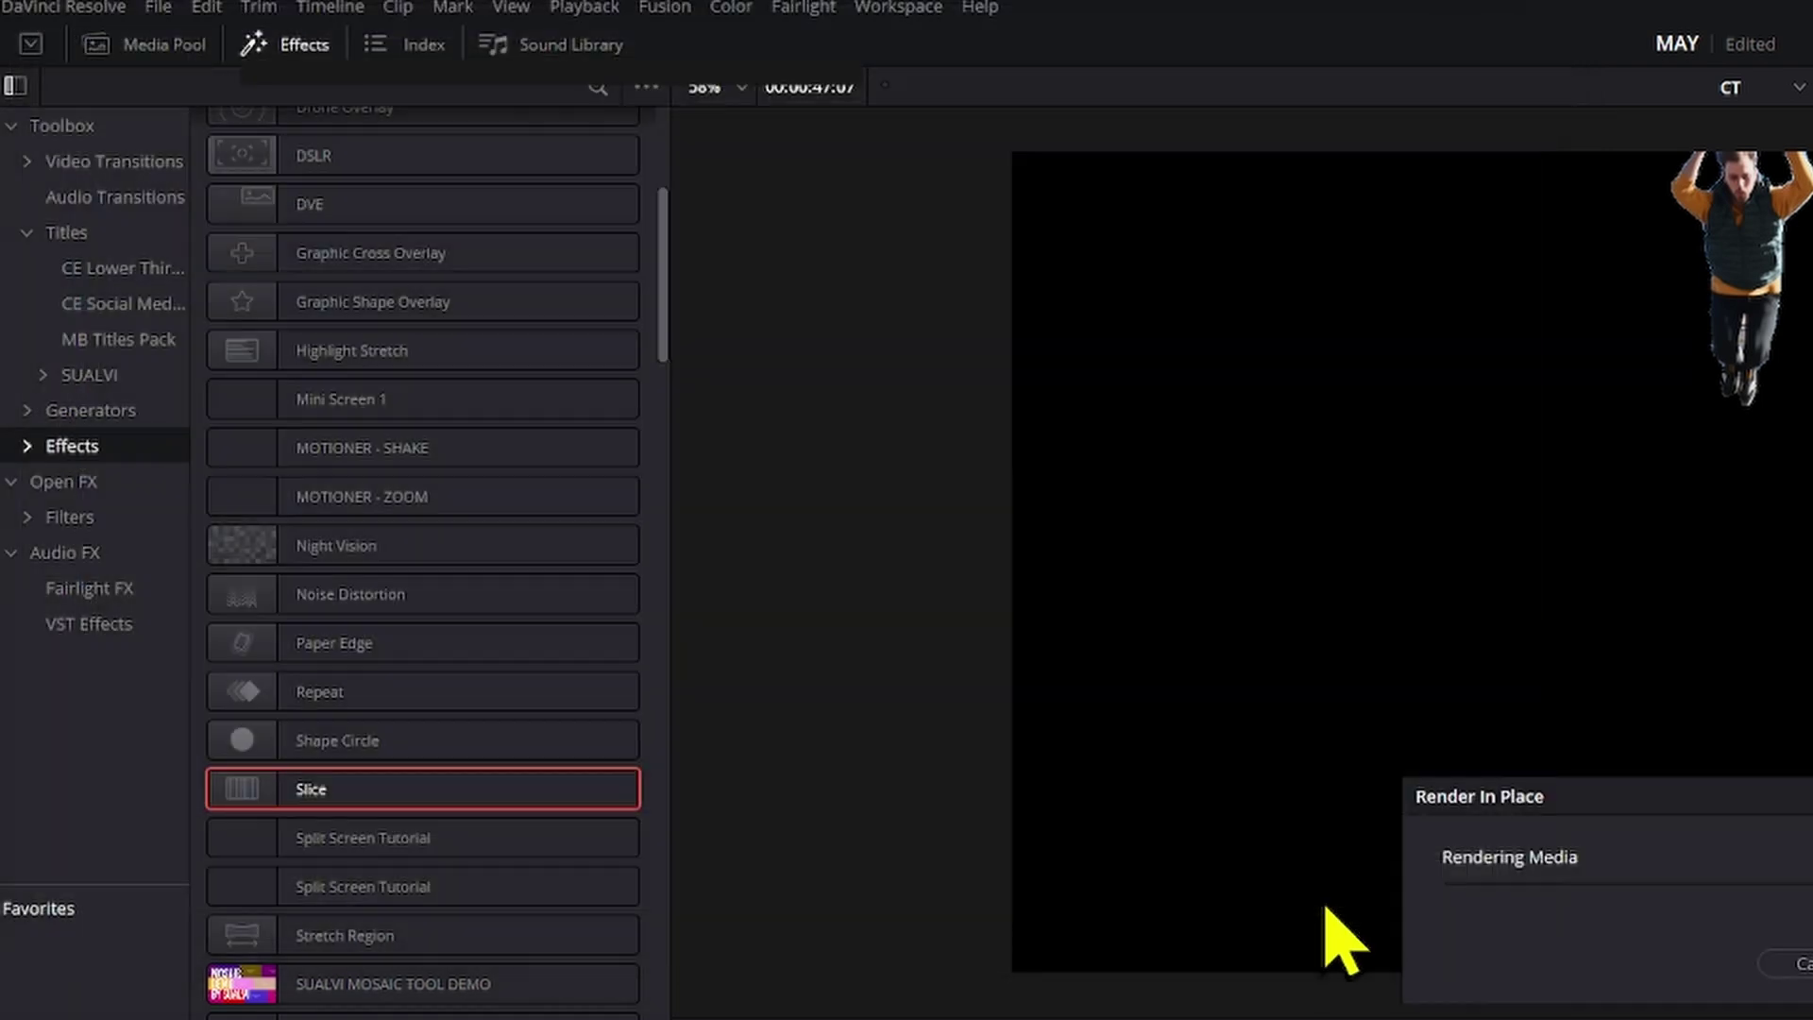
click(113, 28)
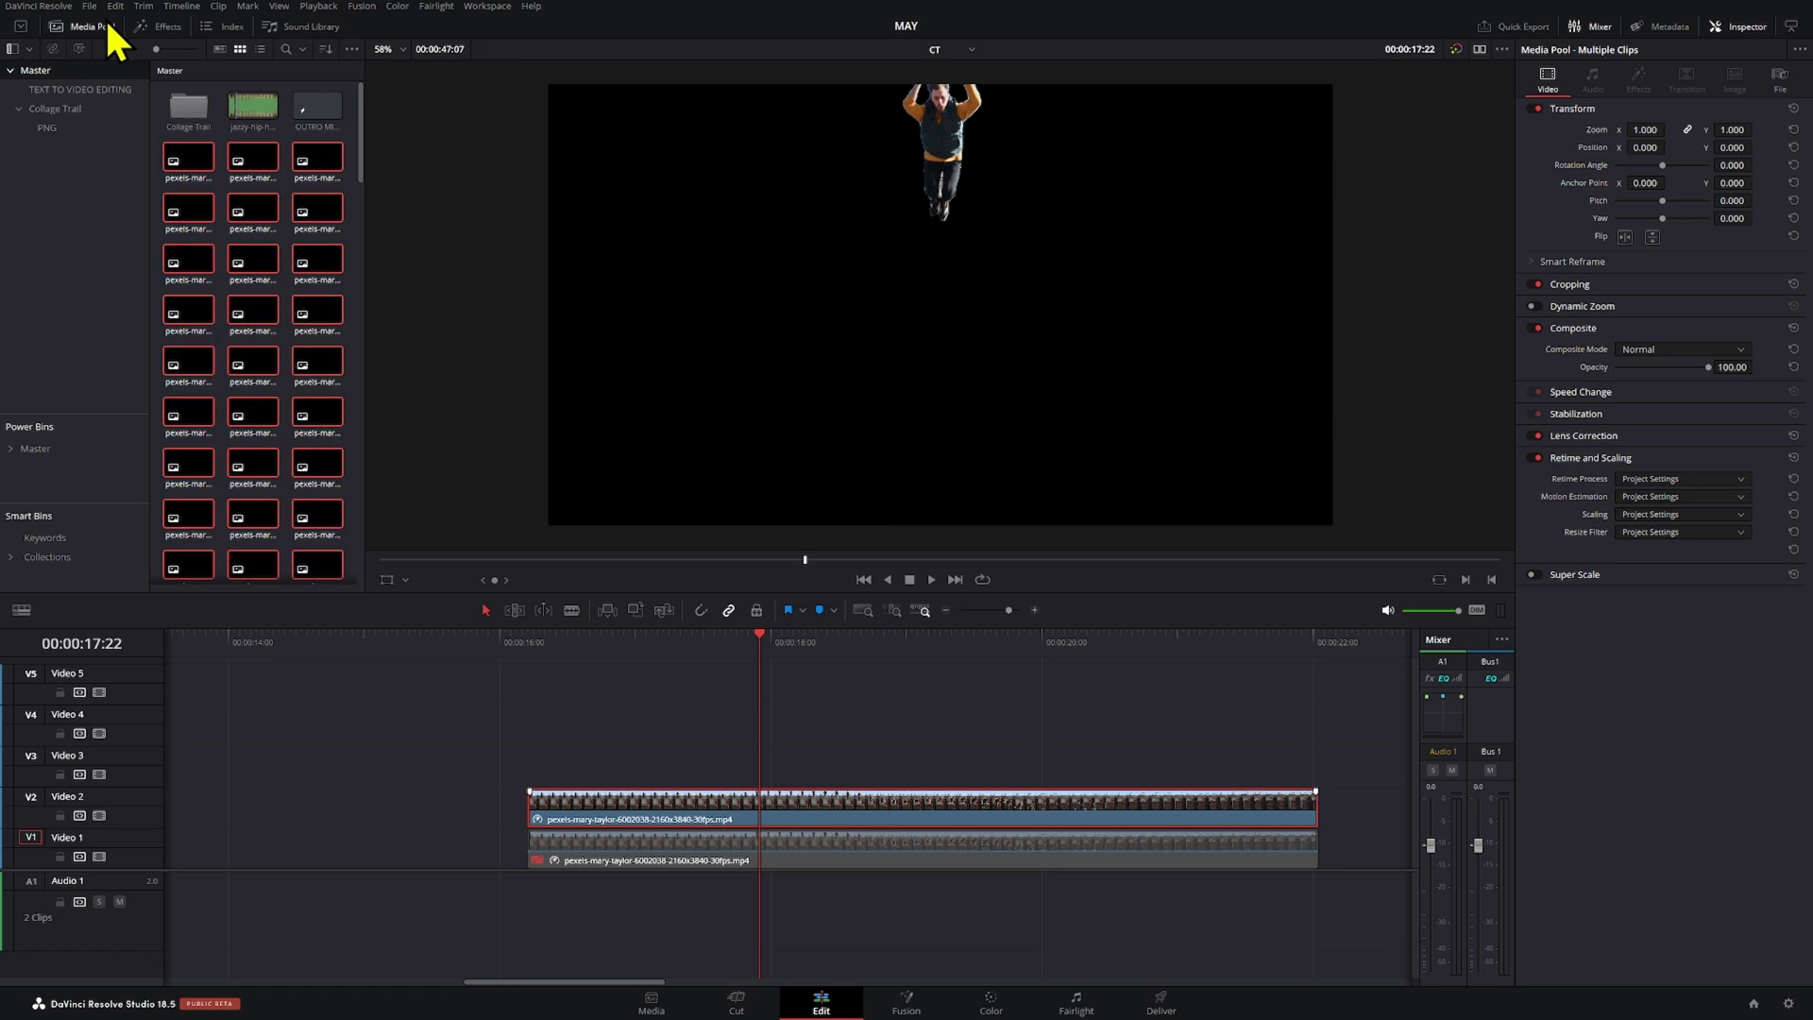
- Create a bin named image seq in the Media Pool and move all the rendered PNG stills into it
scroll(254, 395, down, 10)
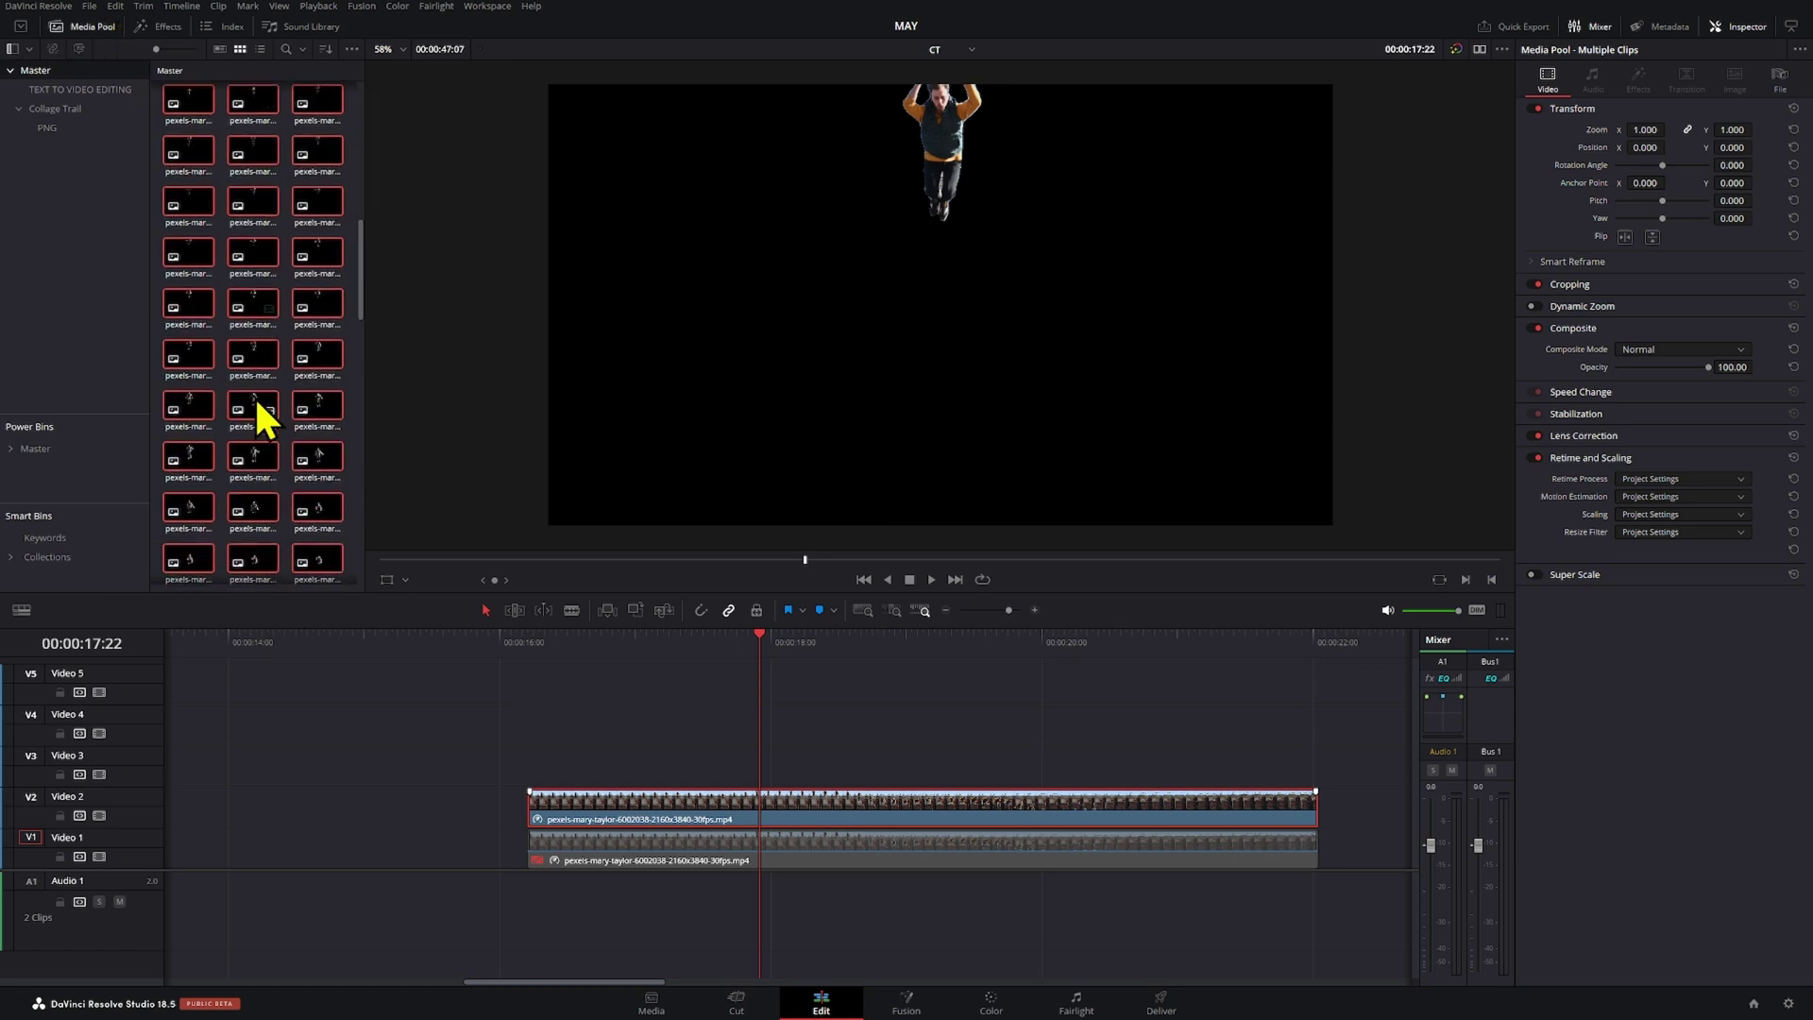
scroll(259, 480, up, 8)
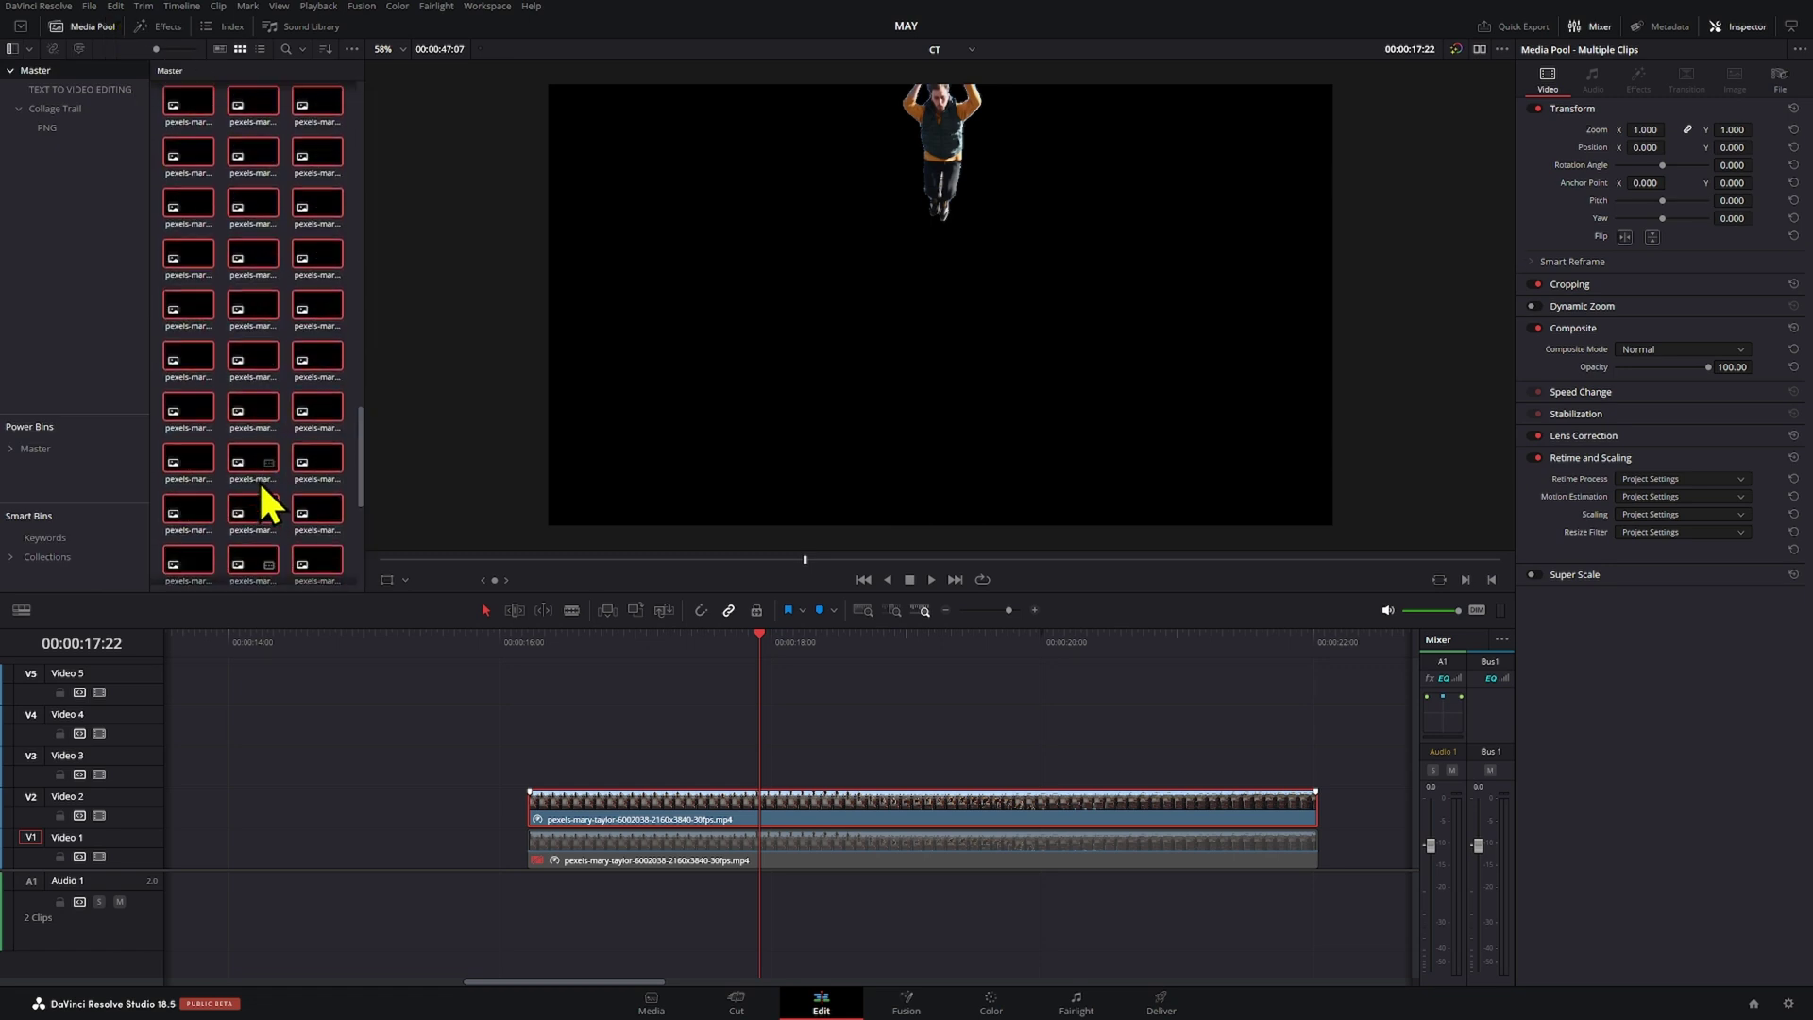
scroll(263, 468, up, 2)
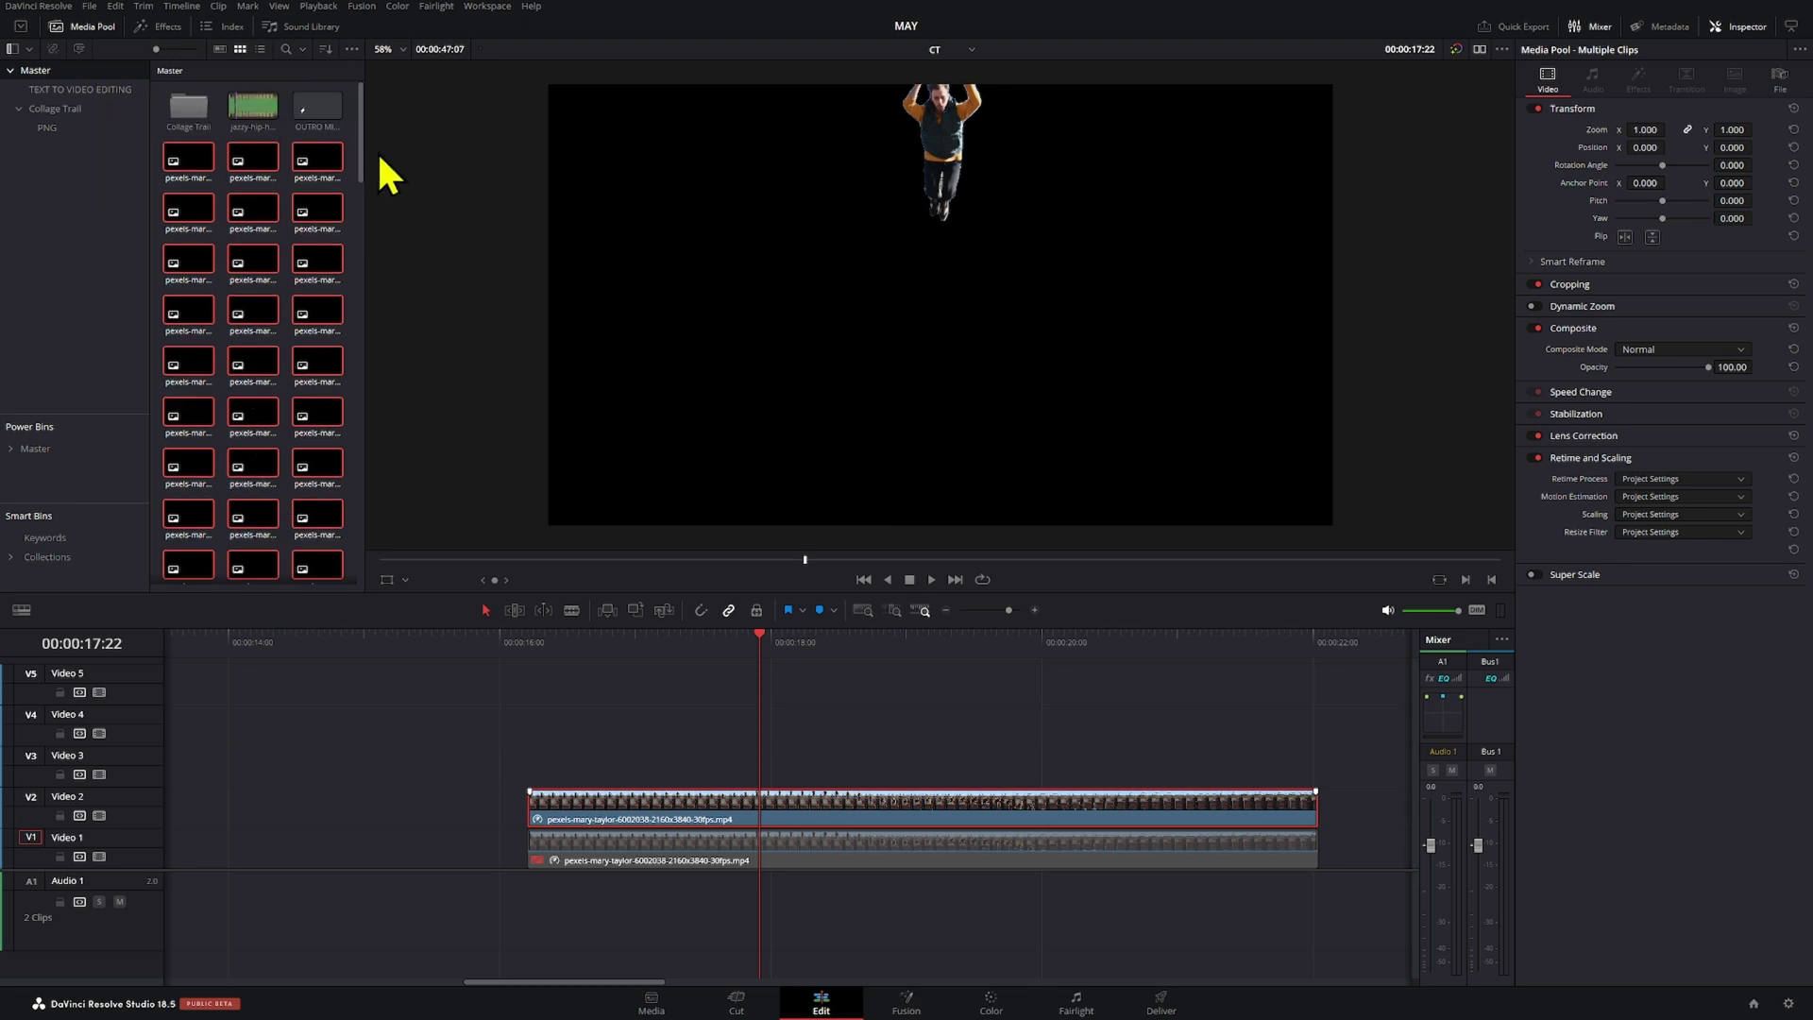
right_click(349, 166)
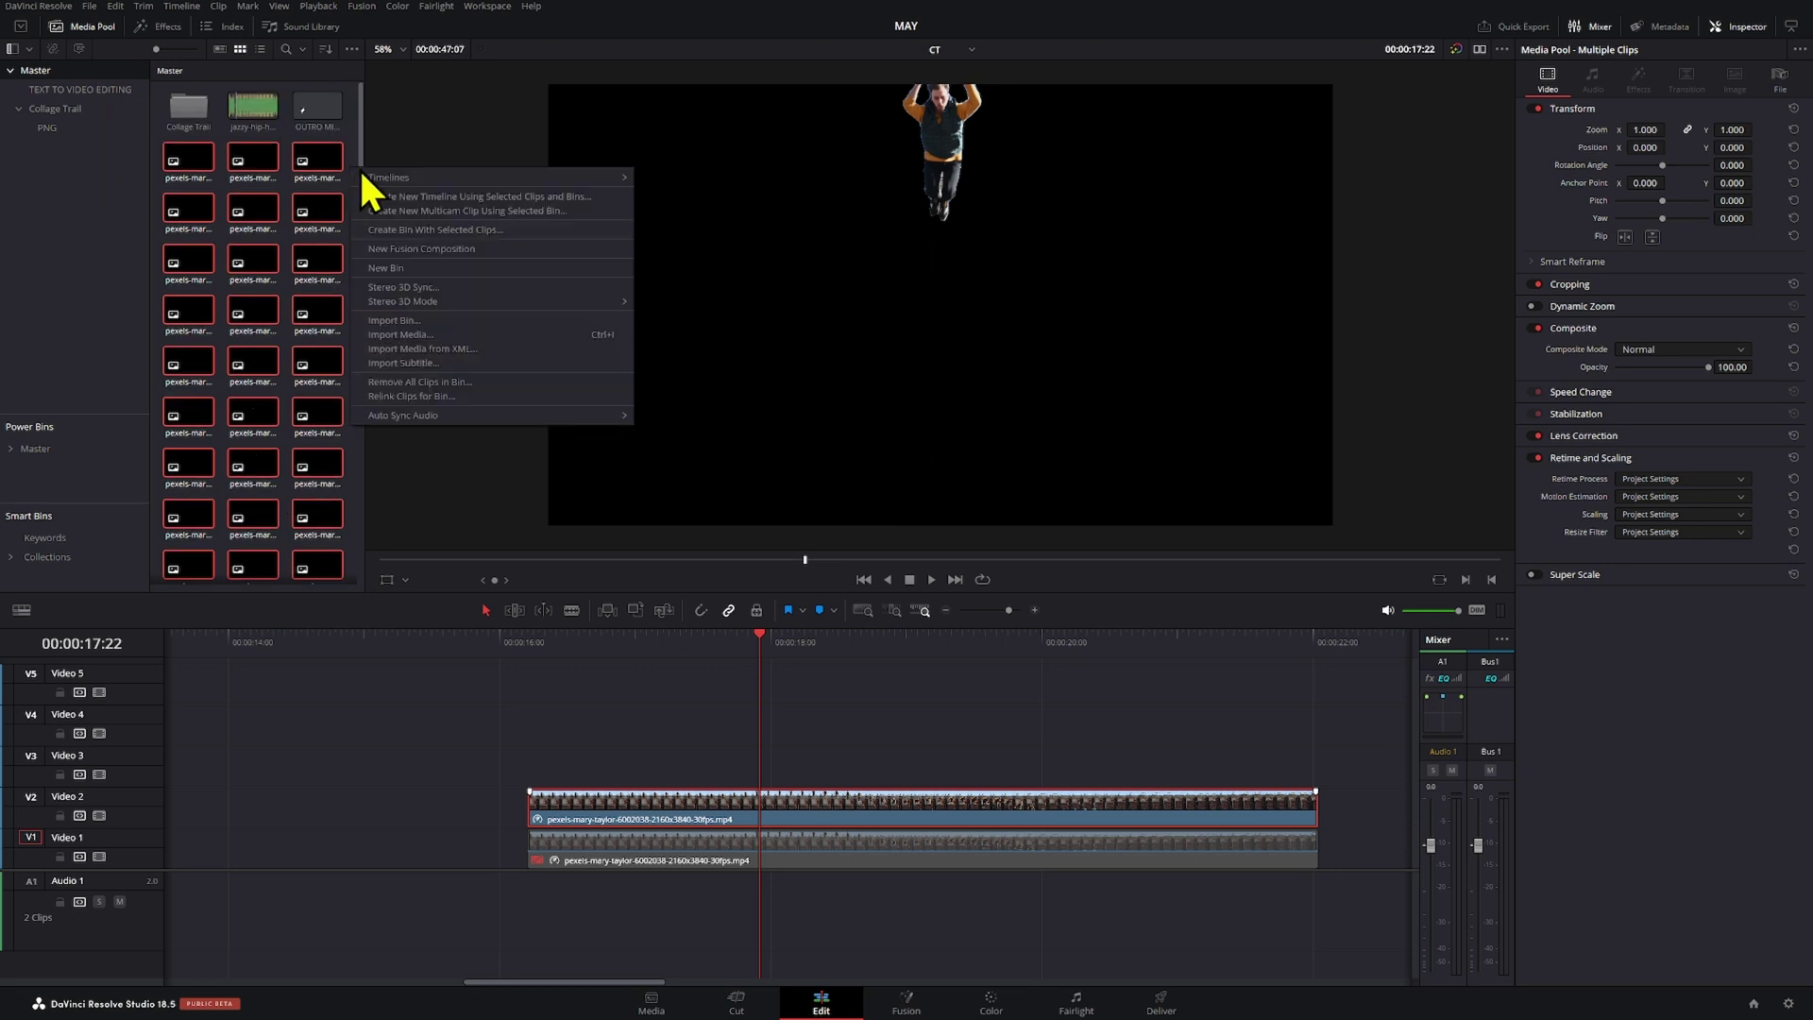
click(395, 268)
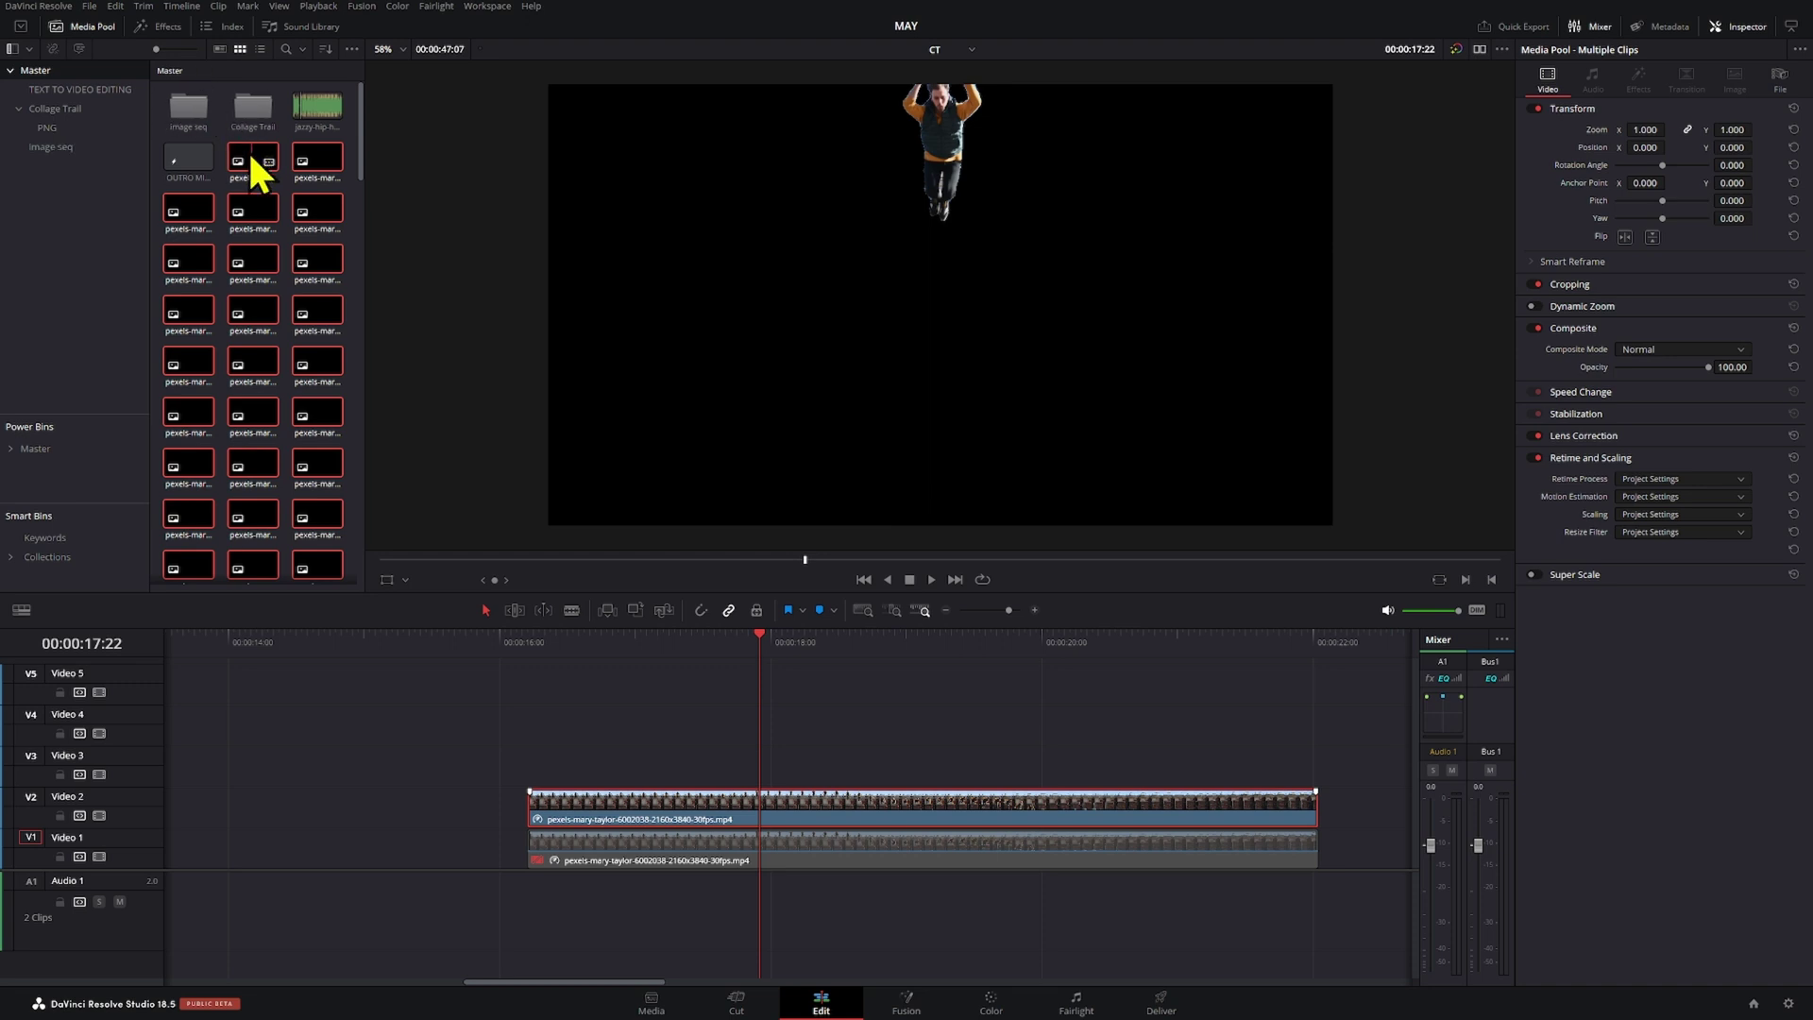
drag(192, 120, 191, 121)
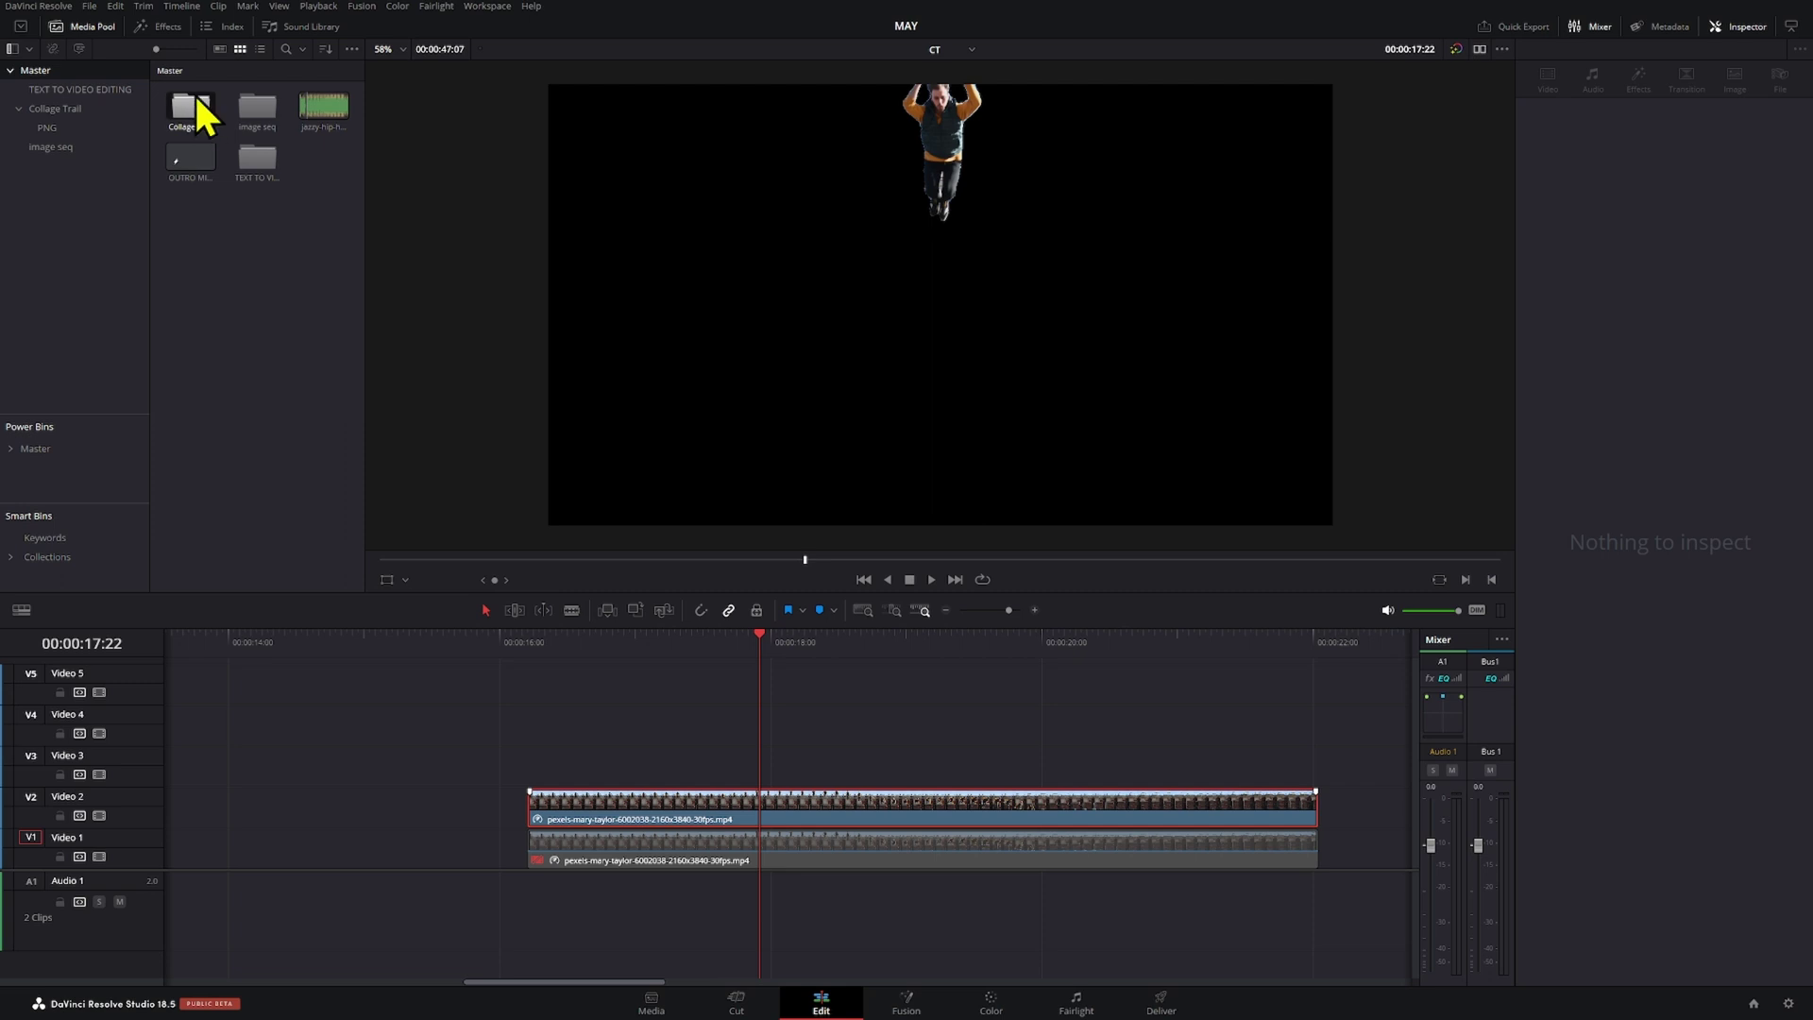
- Open the image seq bin, display it as a list sorted by file name, and widen the Media Pool to show full names
double_click(187, 107)
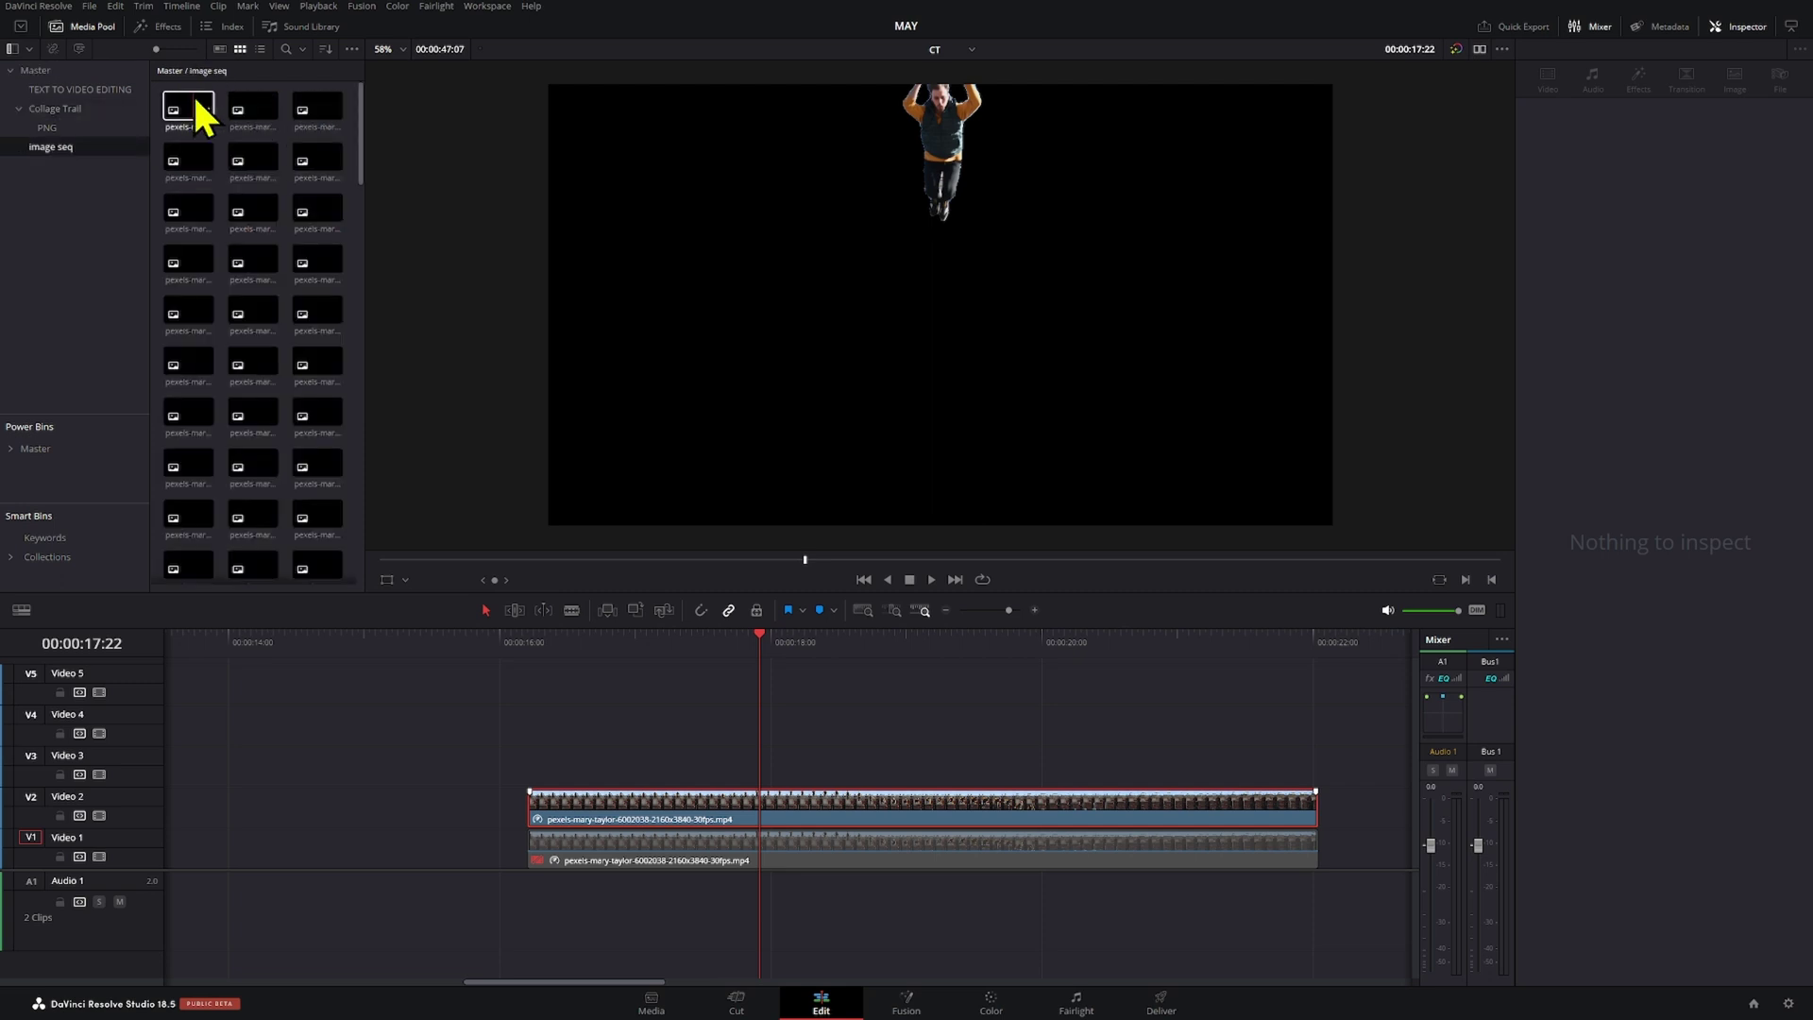
click(259, 50)
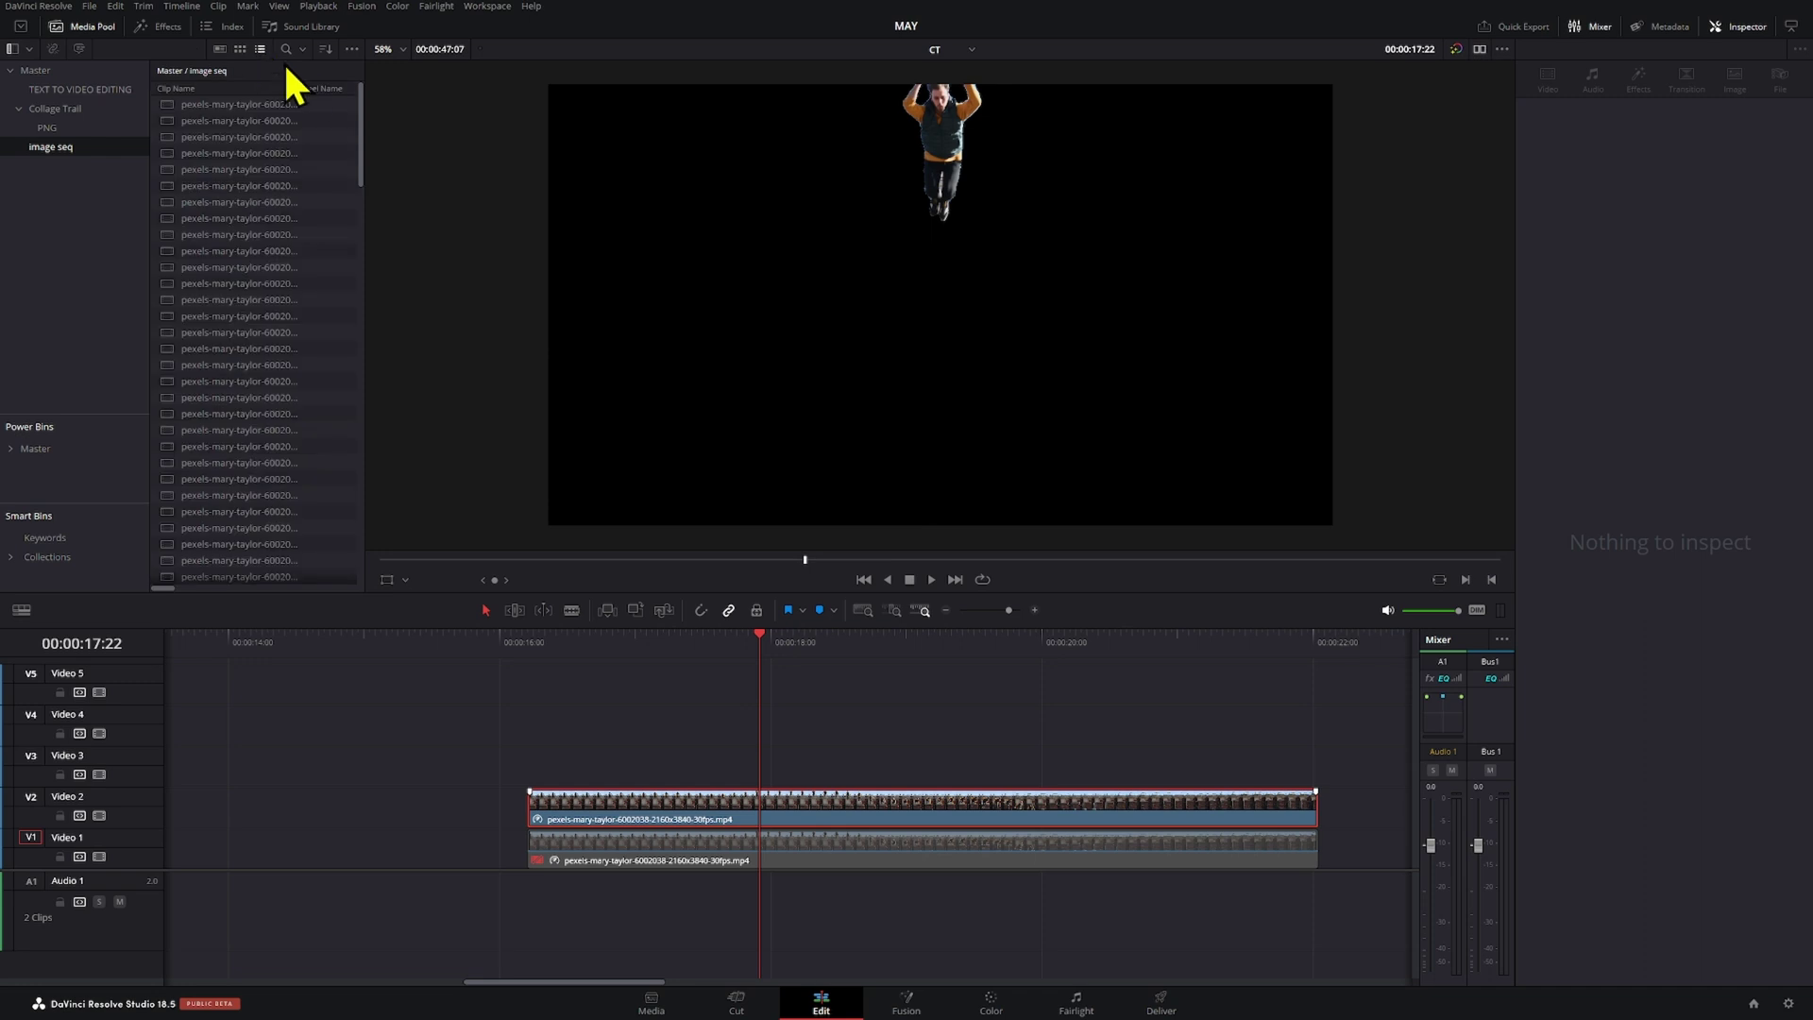
click(327, 49)
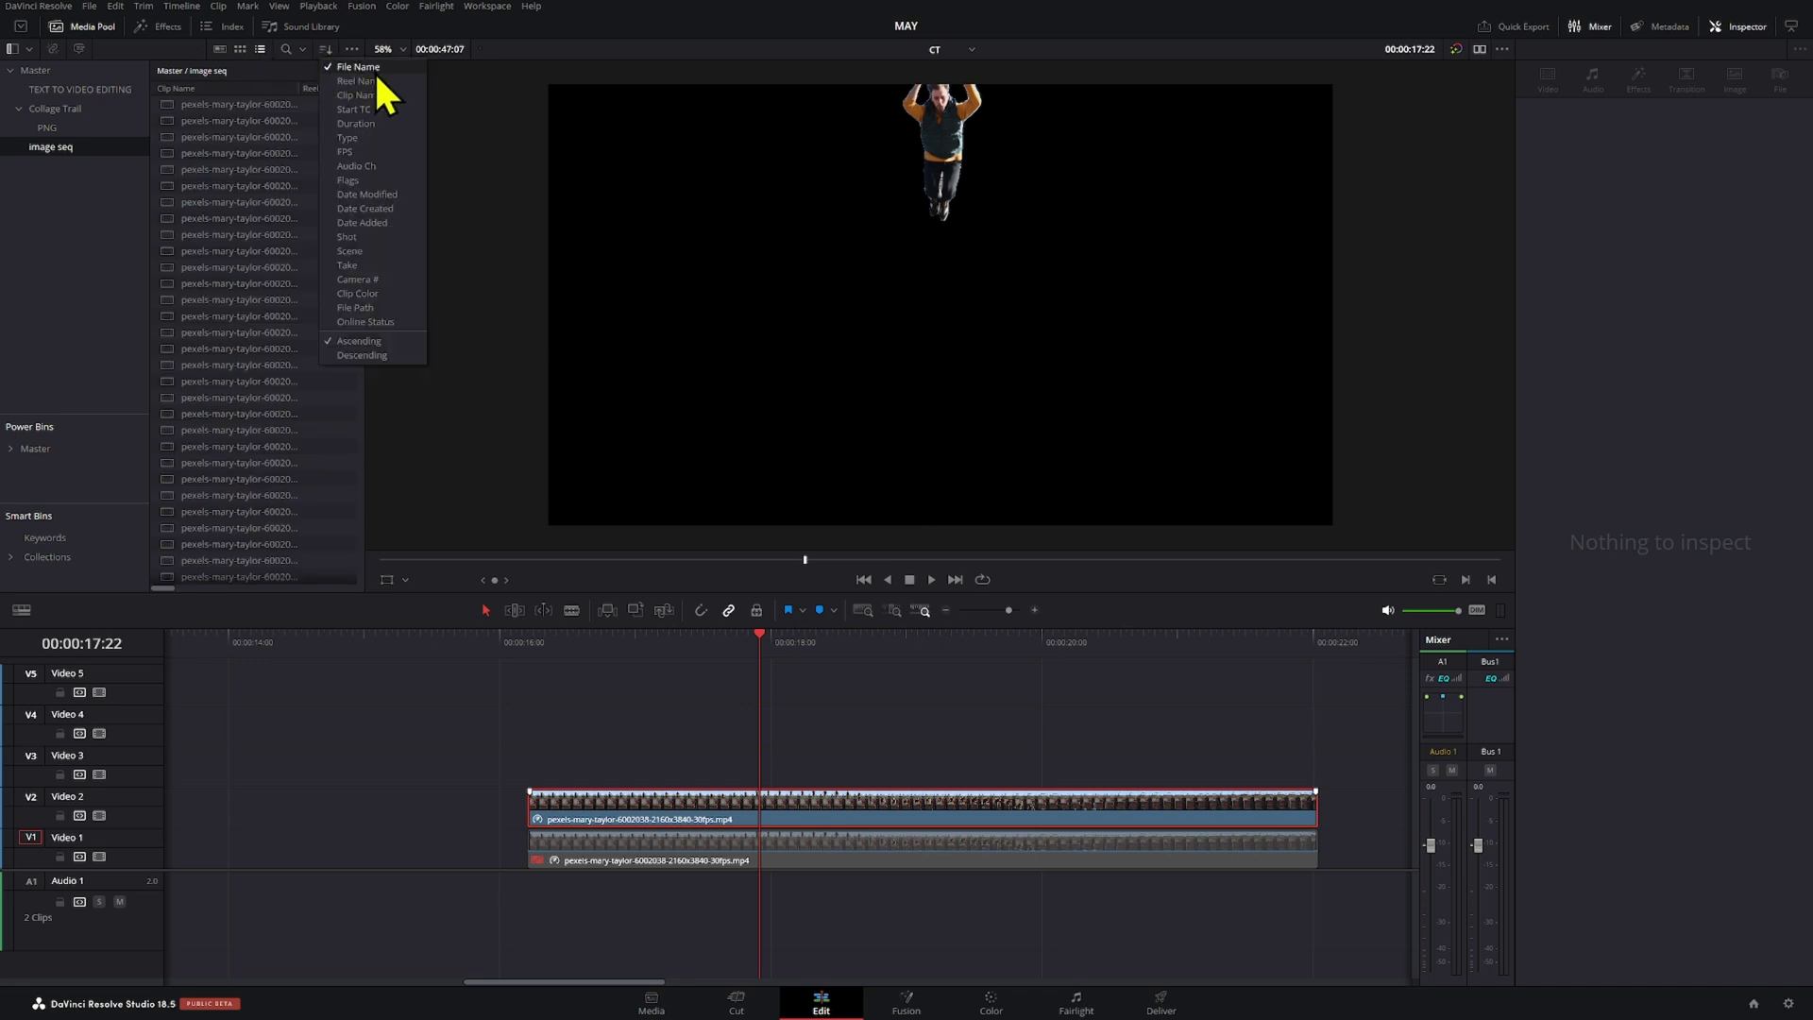
click(385, 65)
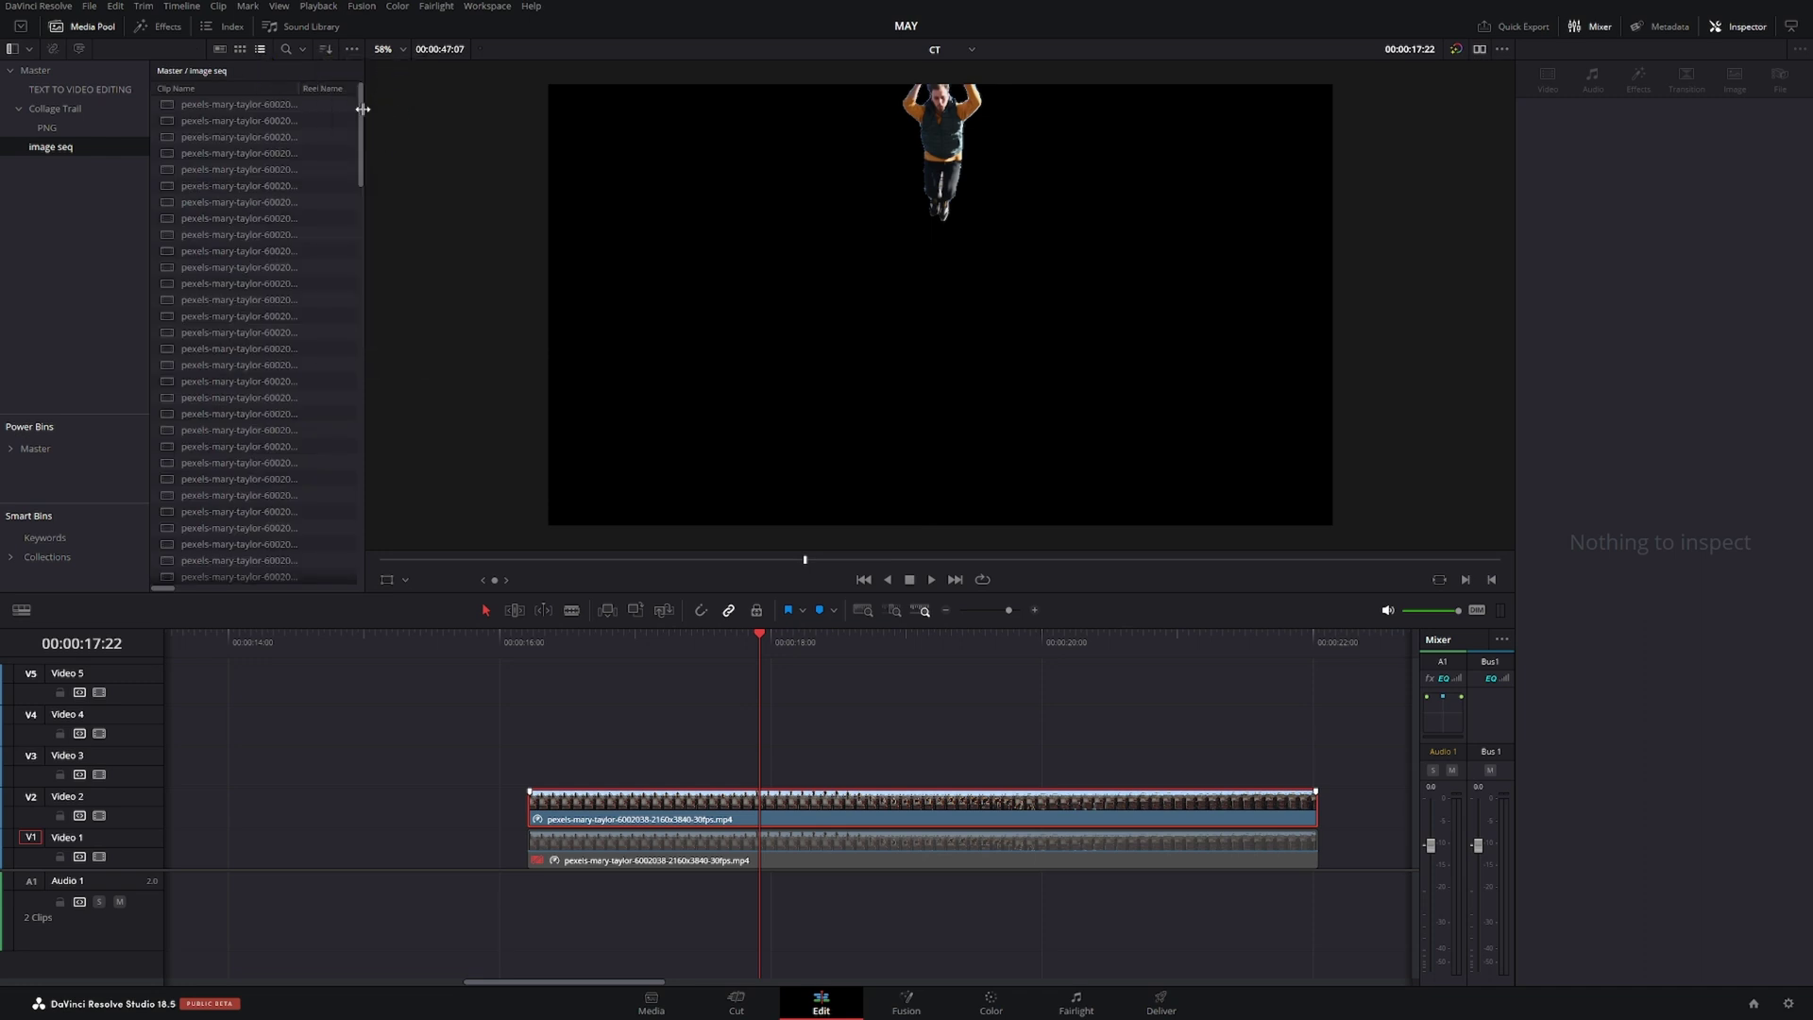
drag(366, 165, 557, 166)
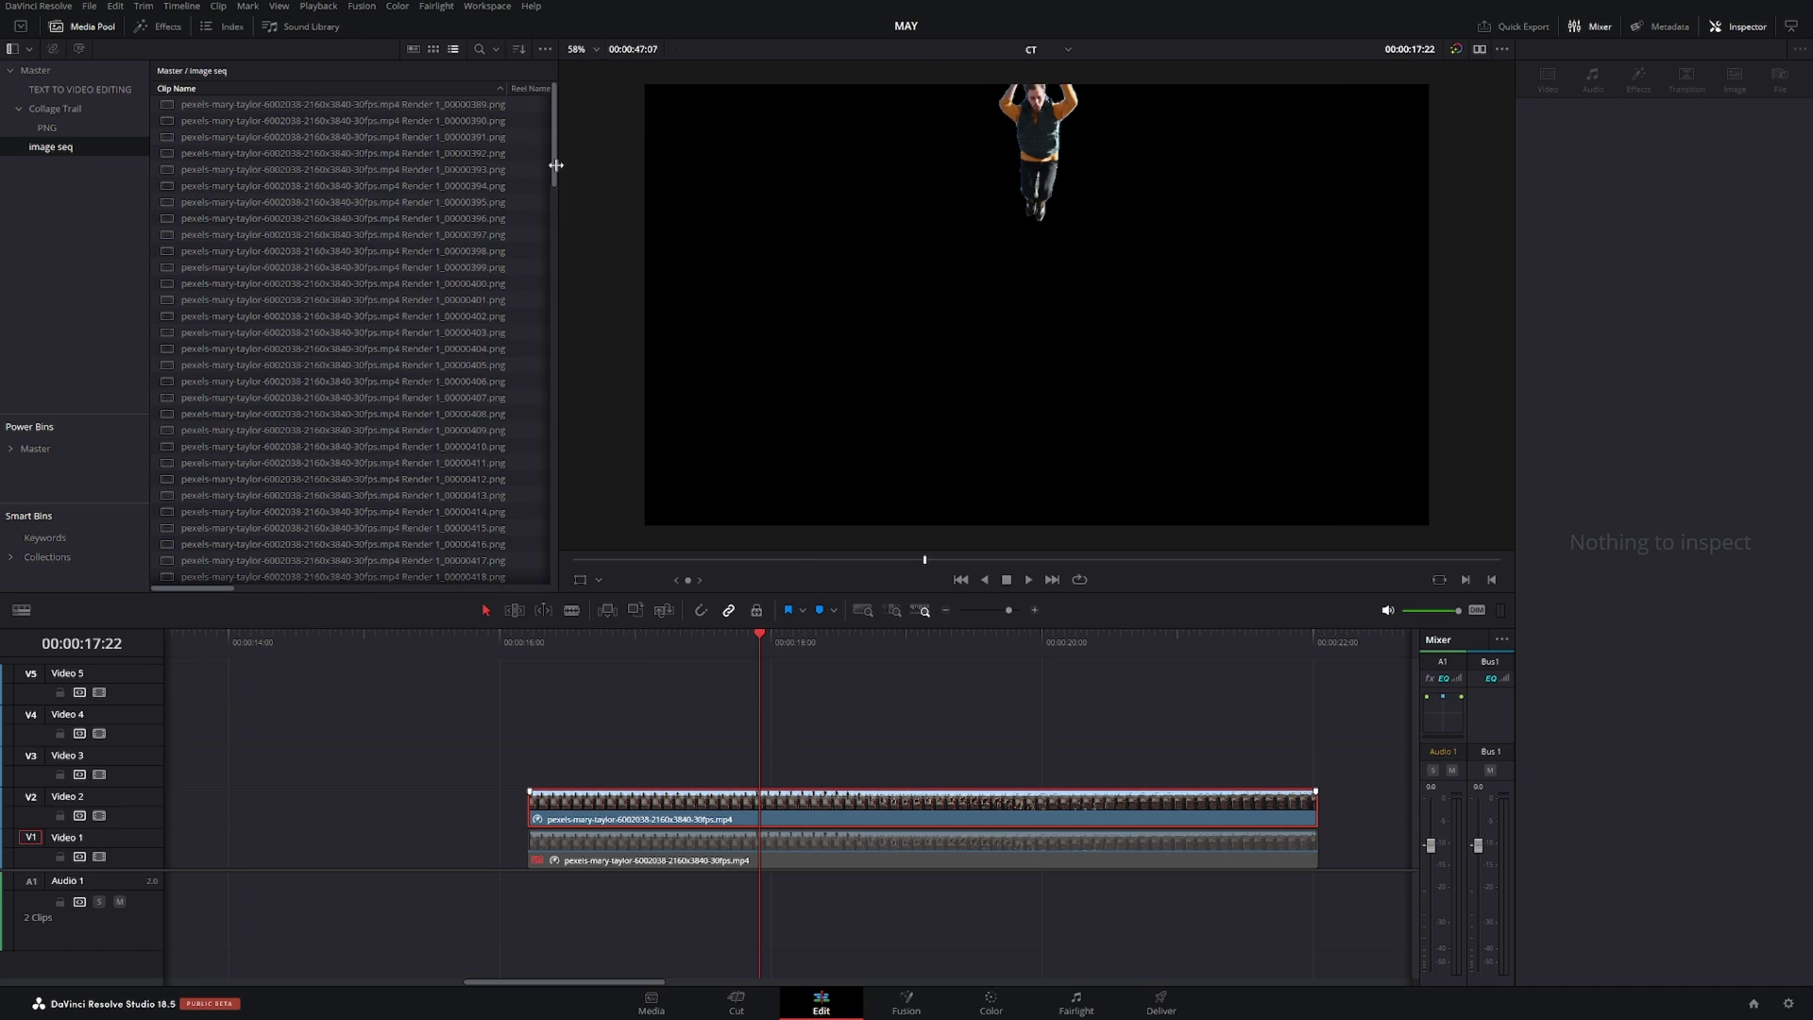
- Place all PNG stills from the image seq bin on Video 3, starting above the beginning of the Video 2 clip
click(291, 105)
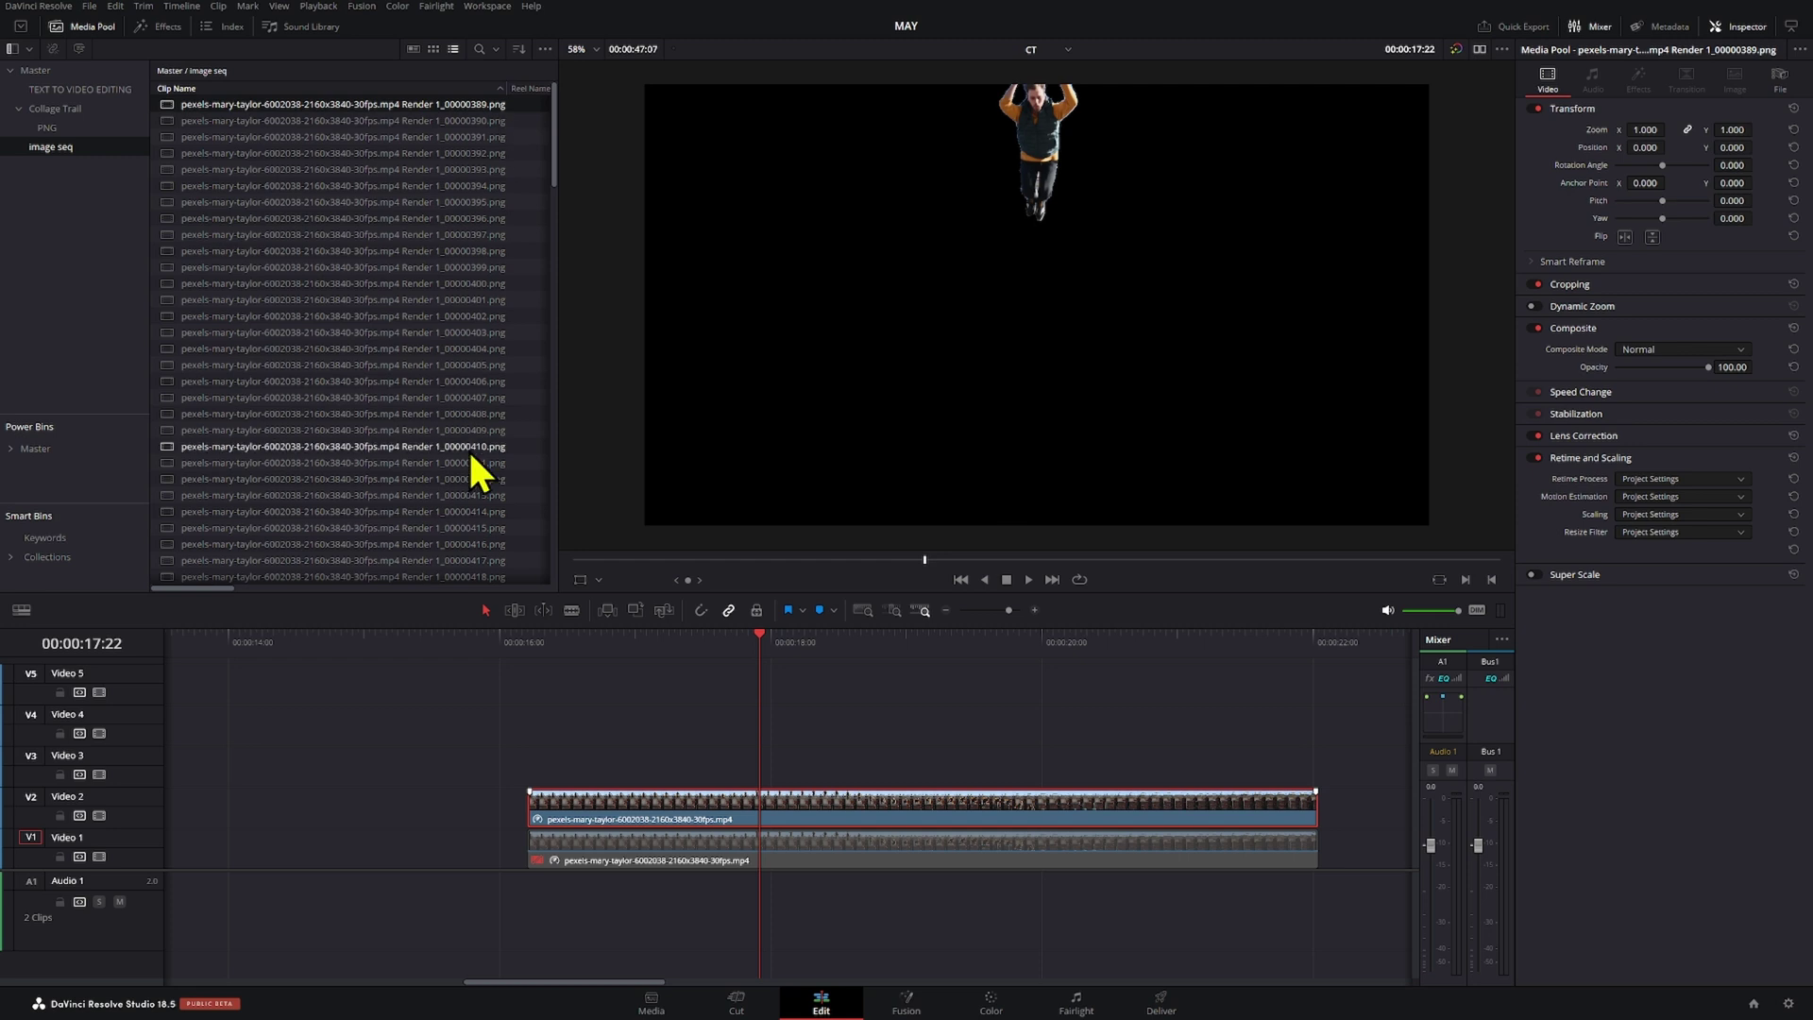
scroll(454, 539, down, 20)
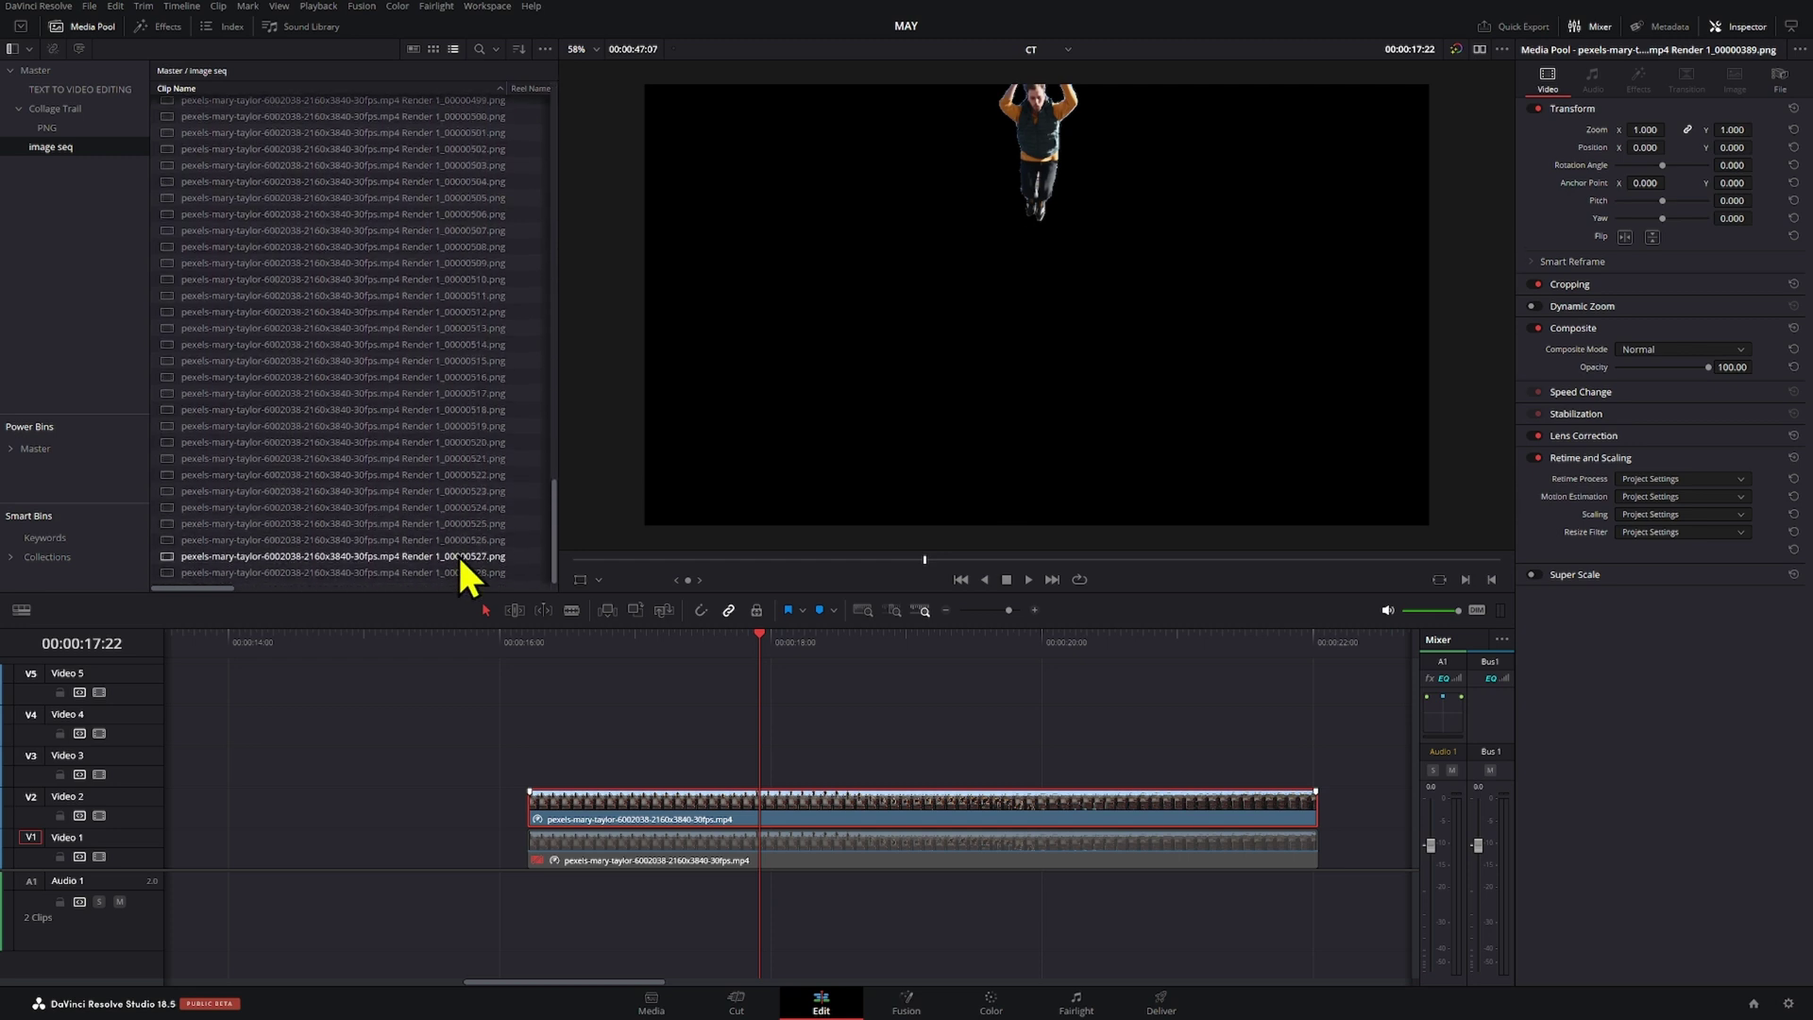
shift+click(461, 571)
scroll(215, 102, up, 20)
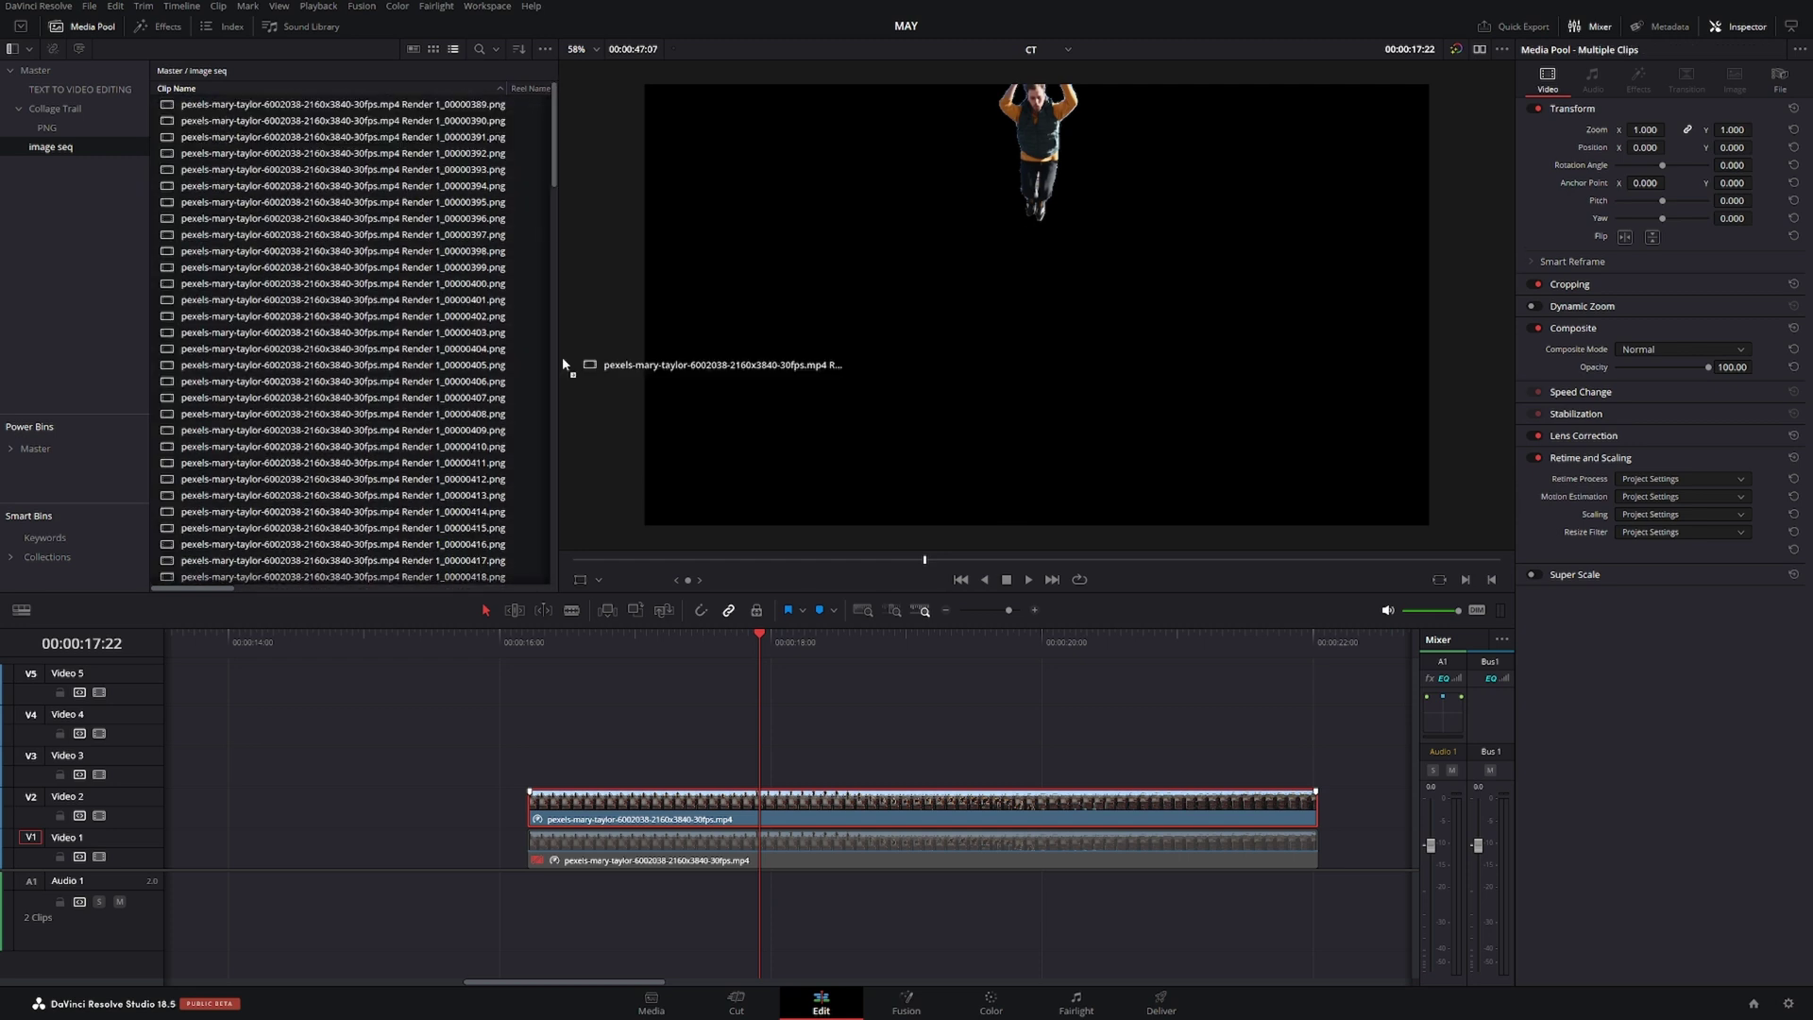
drag(562, 365, 529, 767)
key(shift+z)
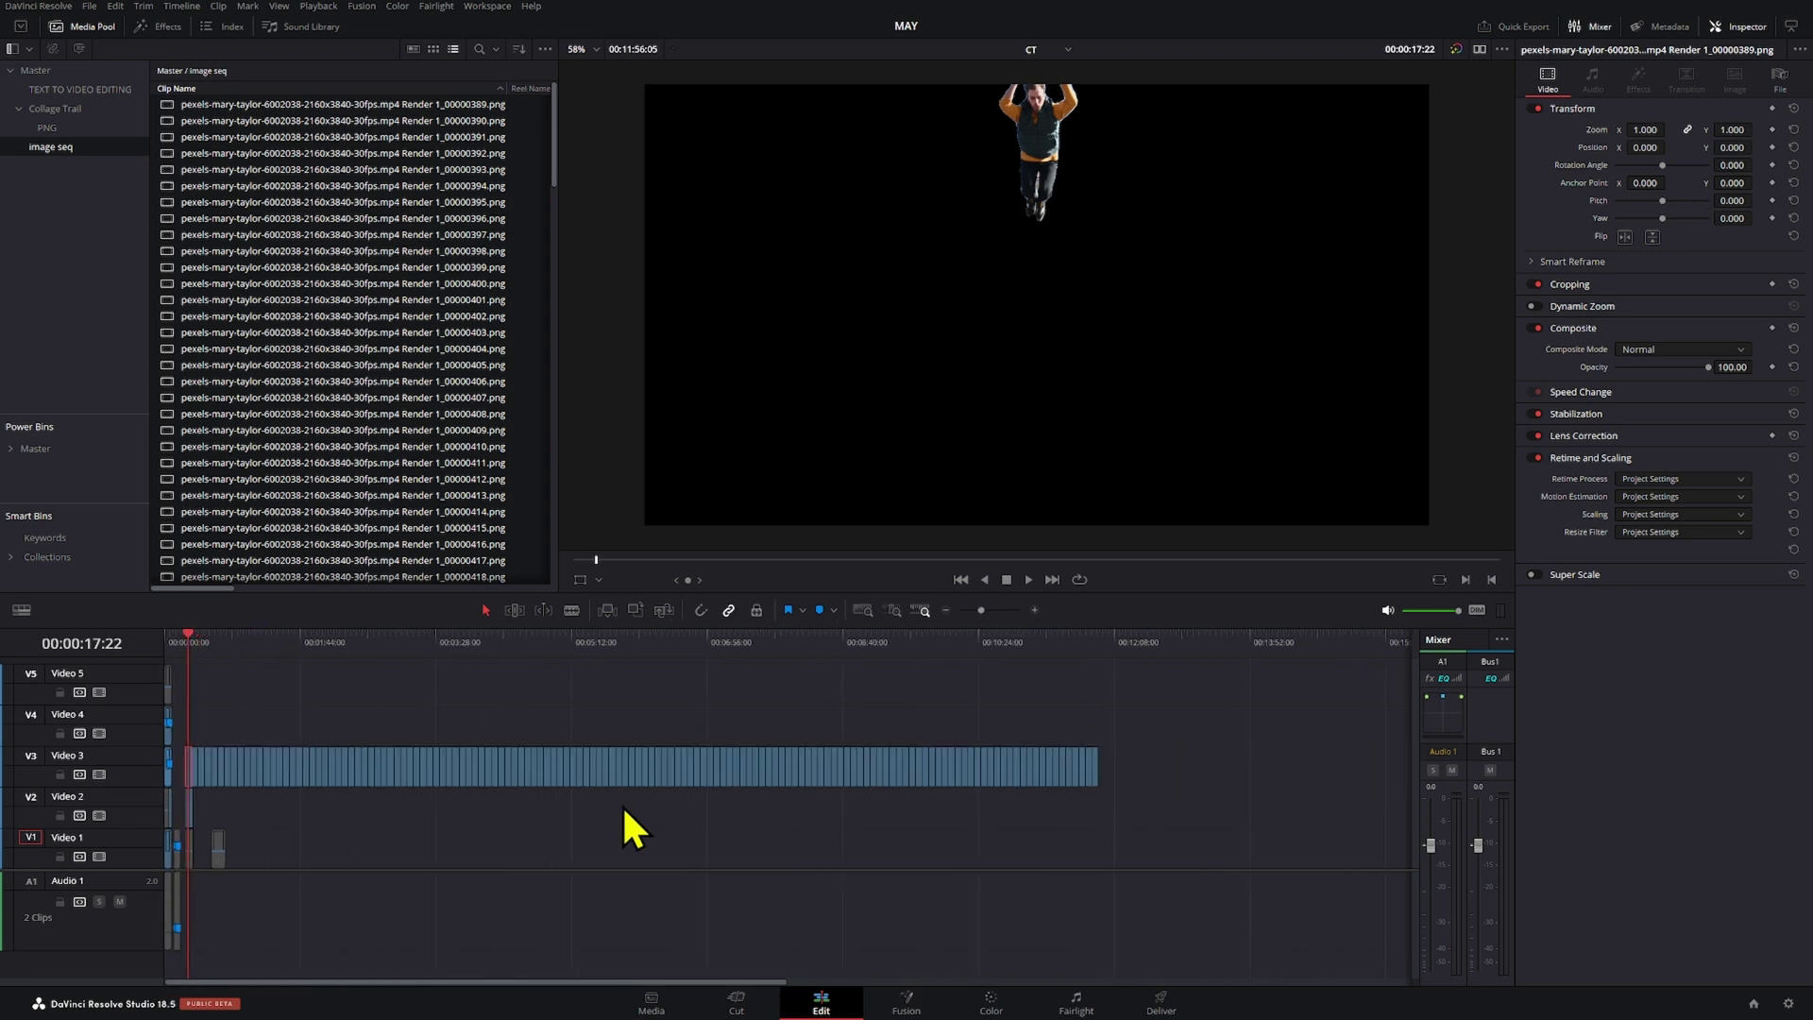
- In Trim Edit mode, change the duration of all the stills on Video 3 to 00:00:00:01
scroll(752, 782, down, 1)
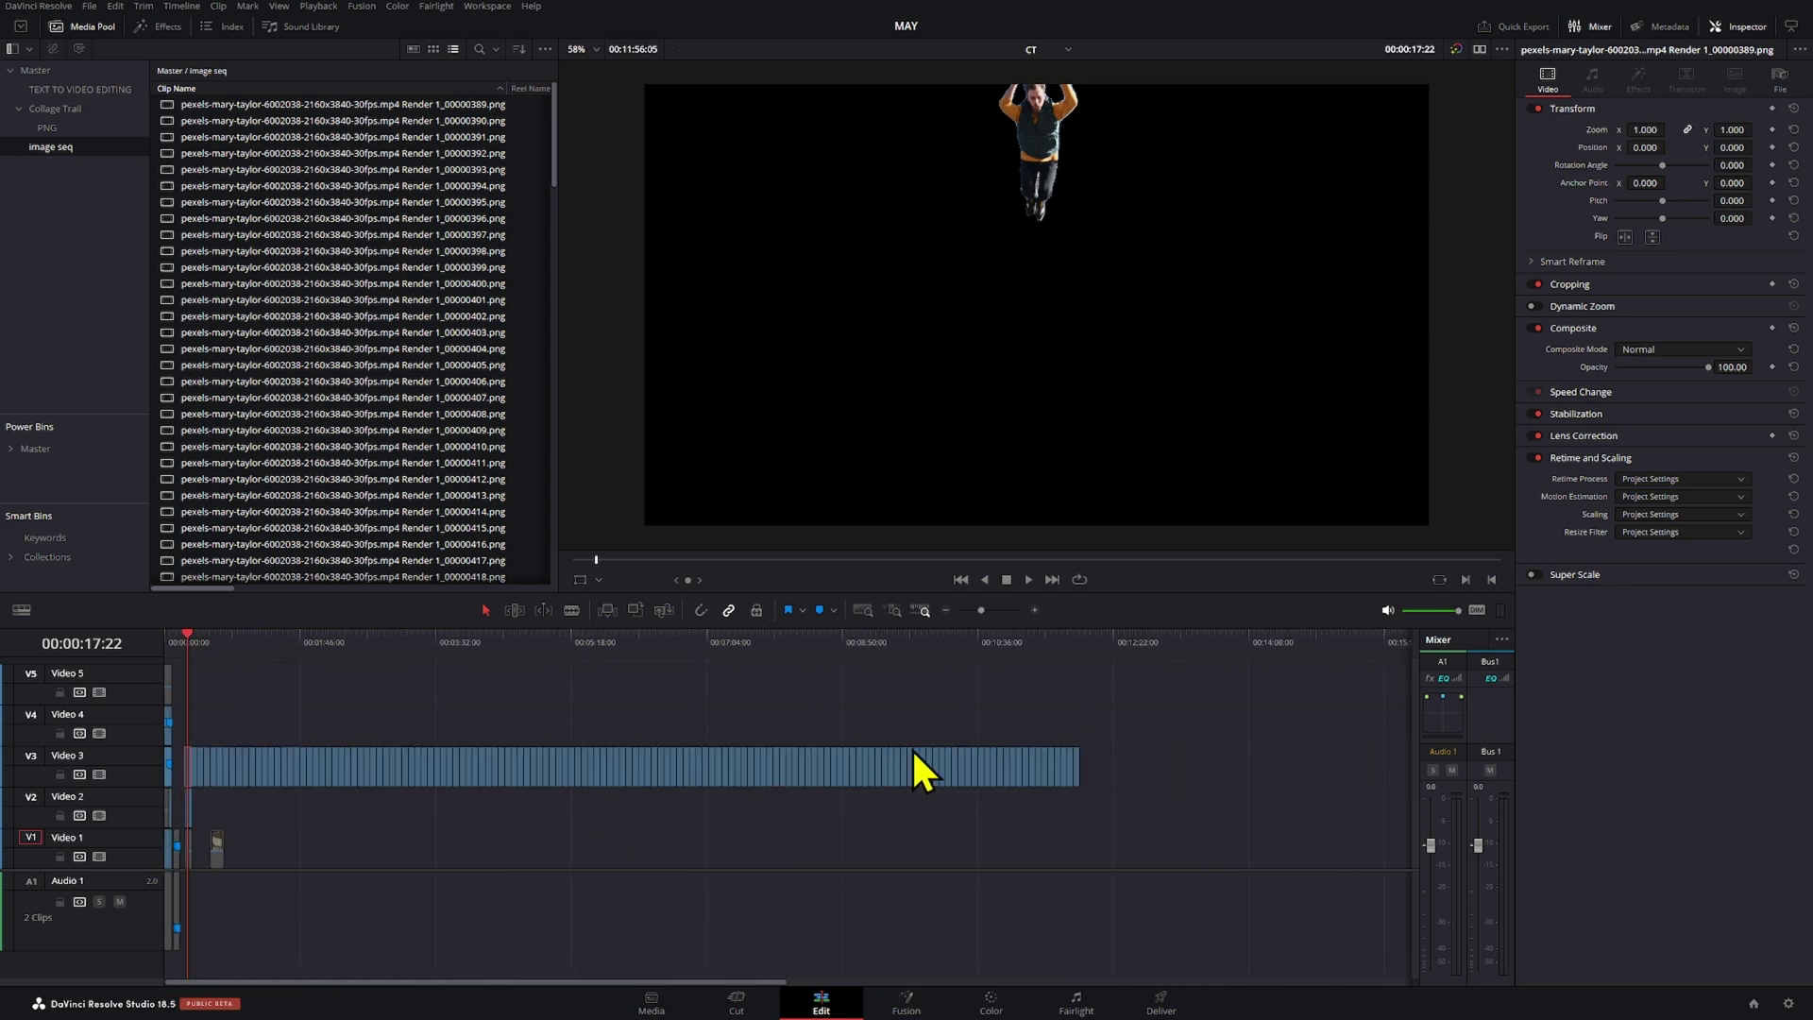
drag(1171, 703, 182, 767)
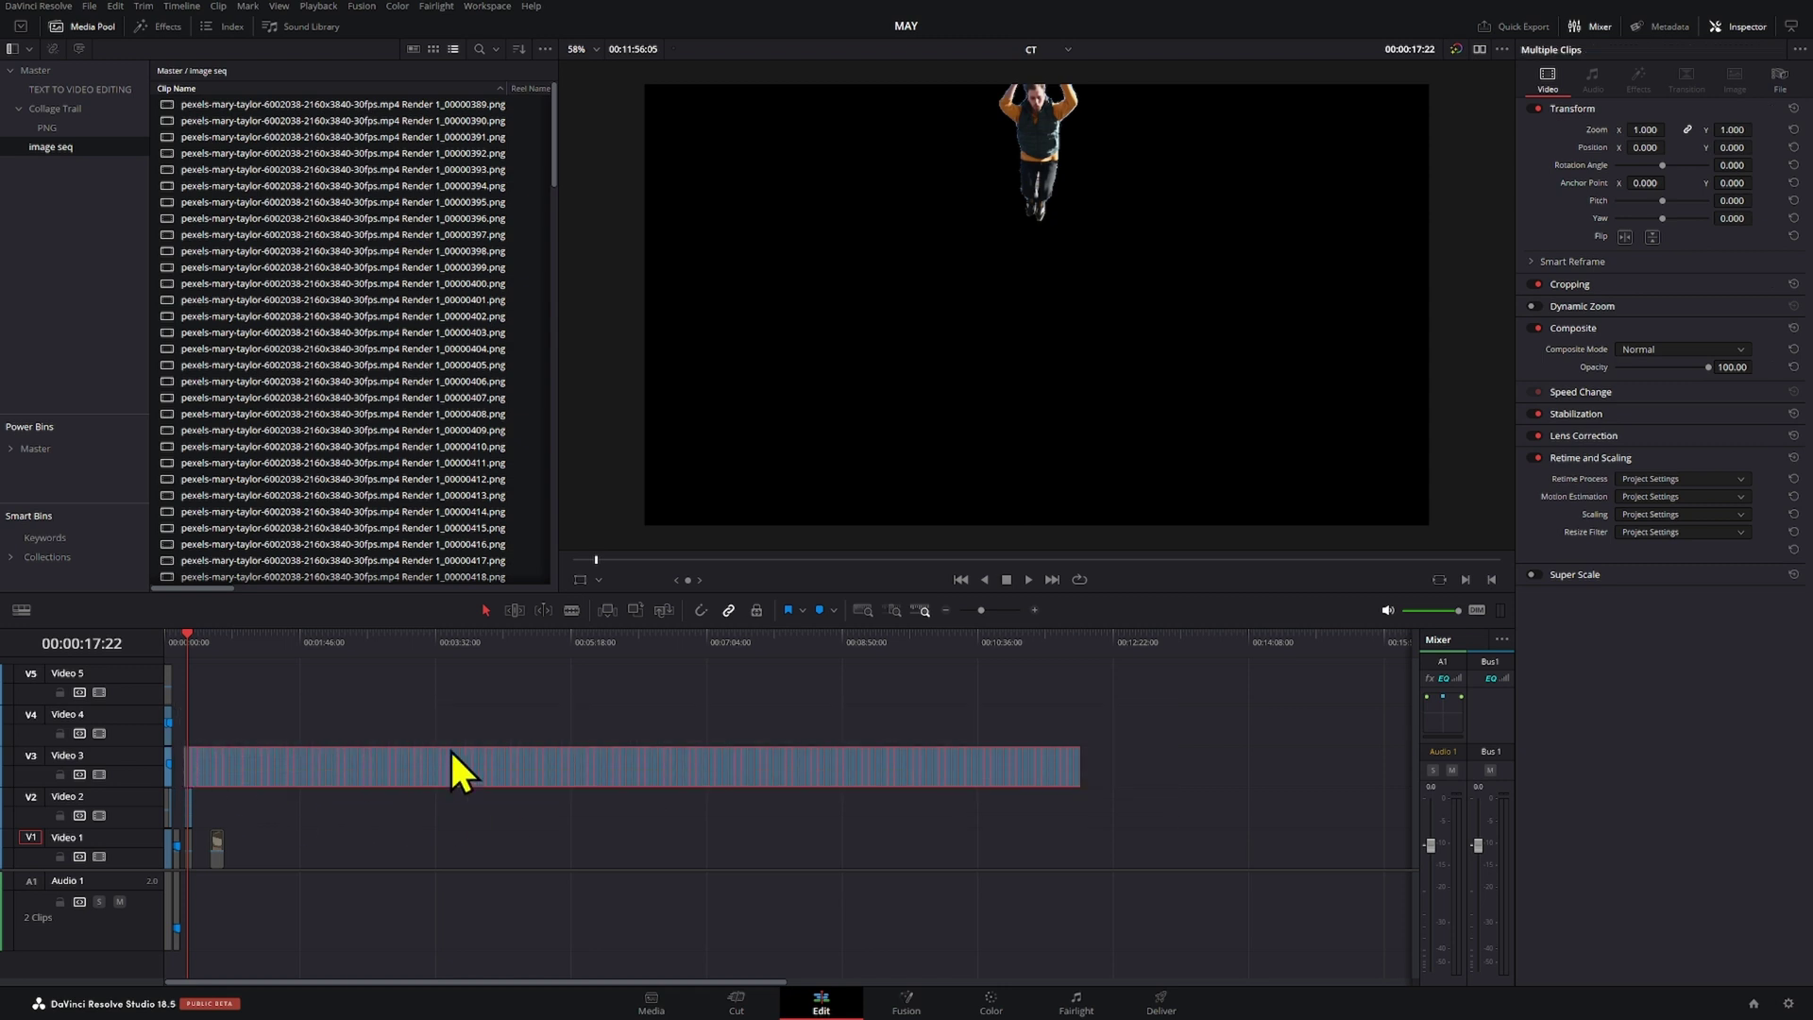
click(514, 612)
key(ctrl+d)
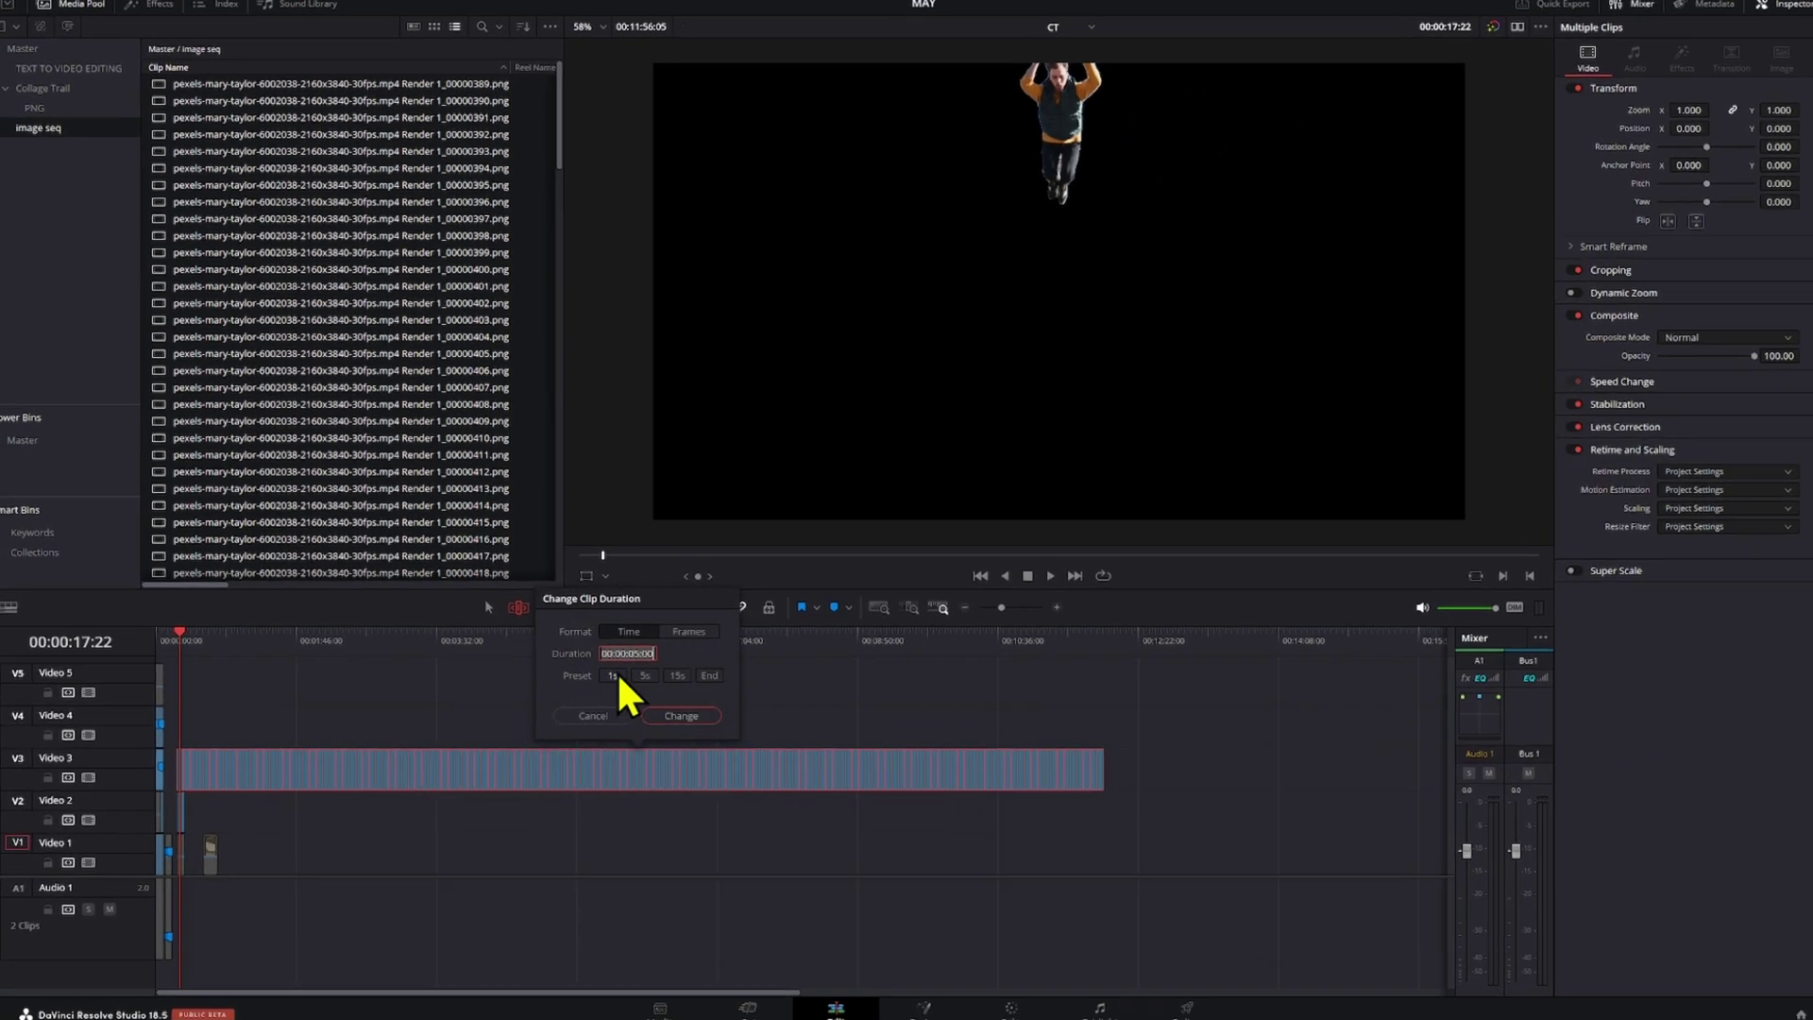
key(Left)
key(Left)
key(Left)
key(BackSpace)
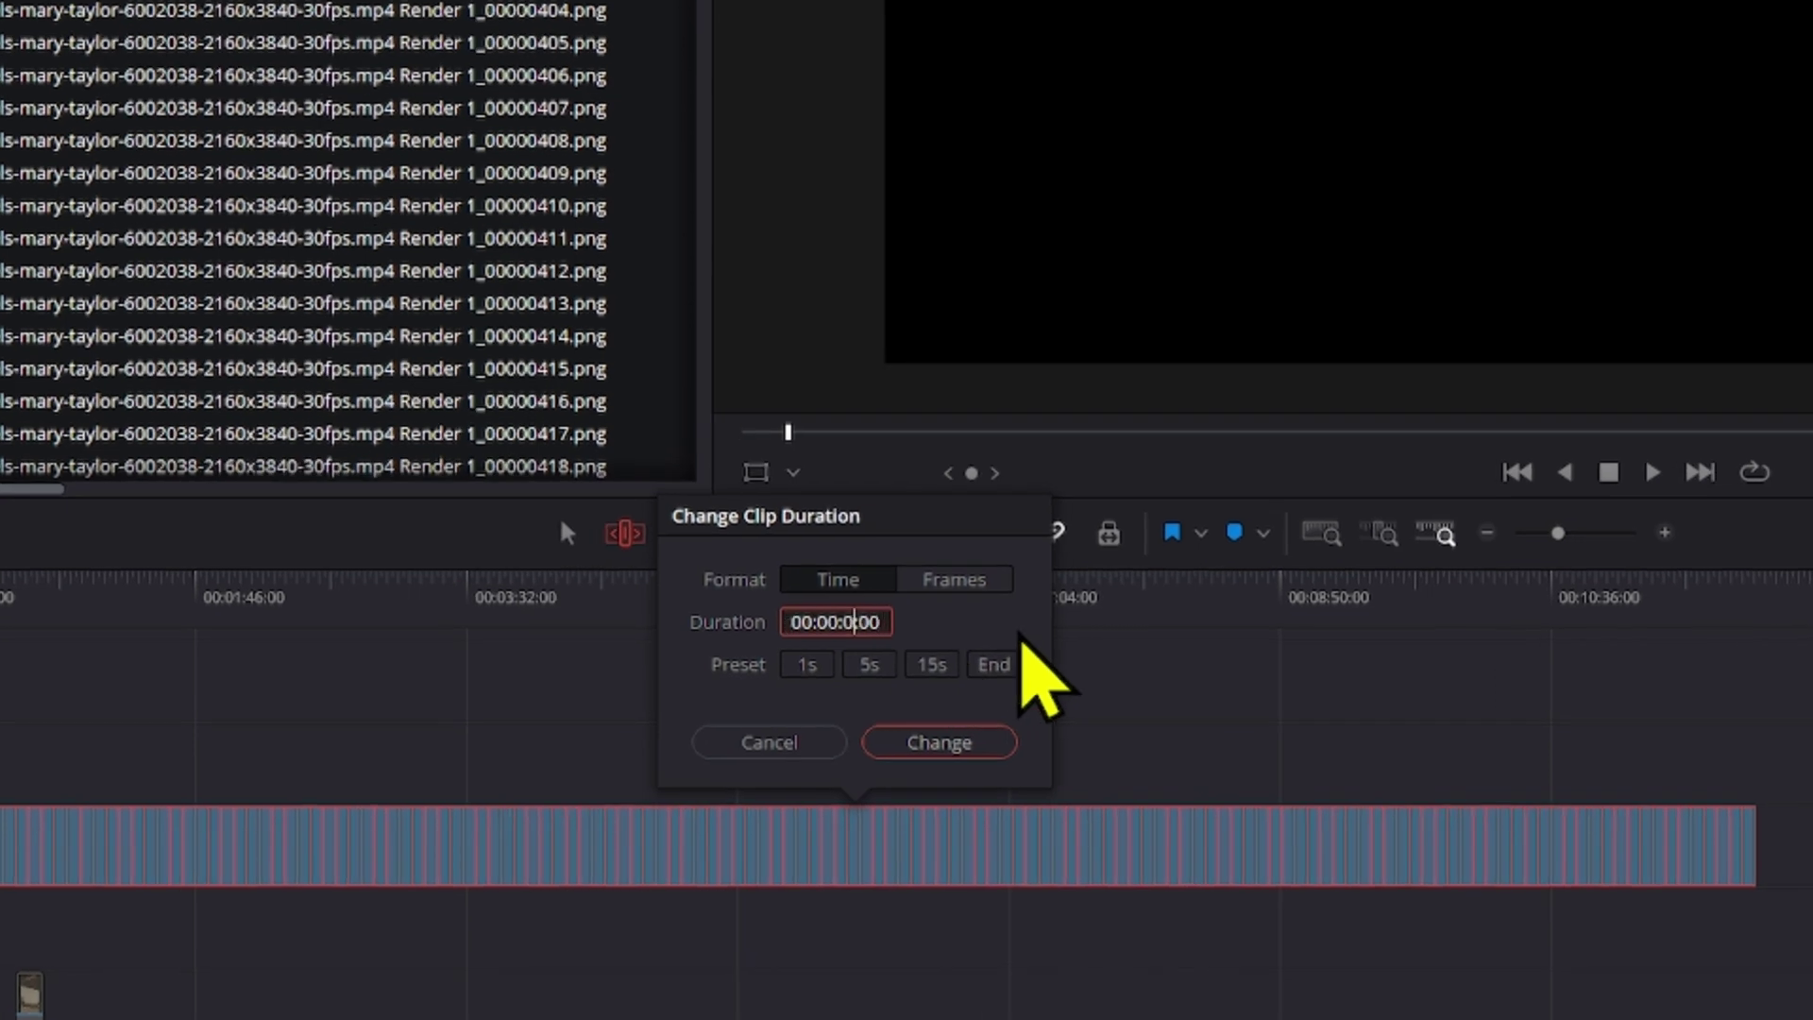
text(0)
key(Right)
key(Right)
key(Right)
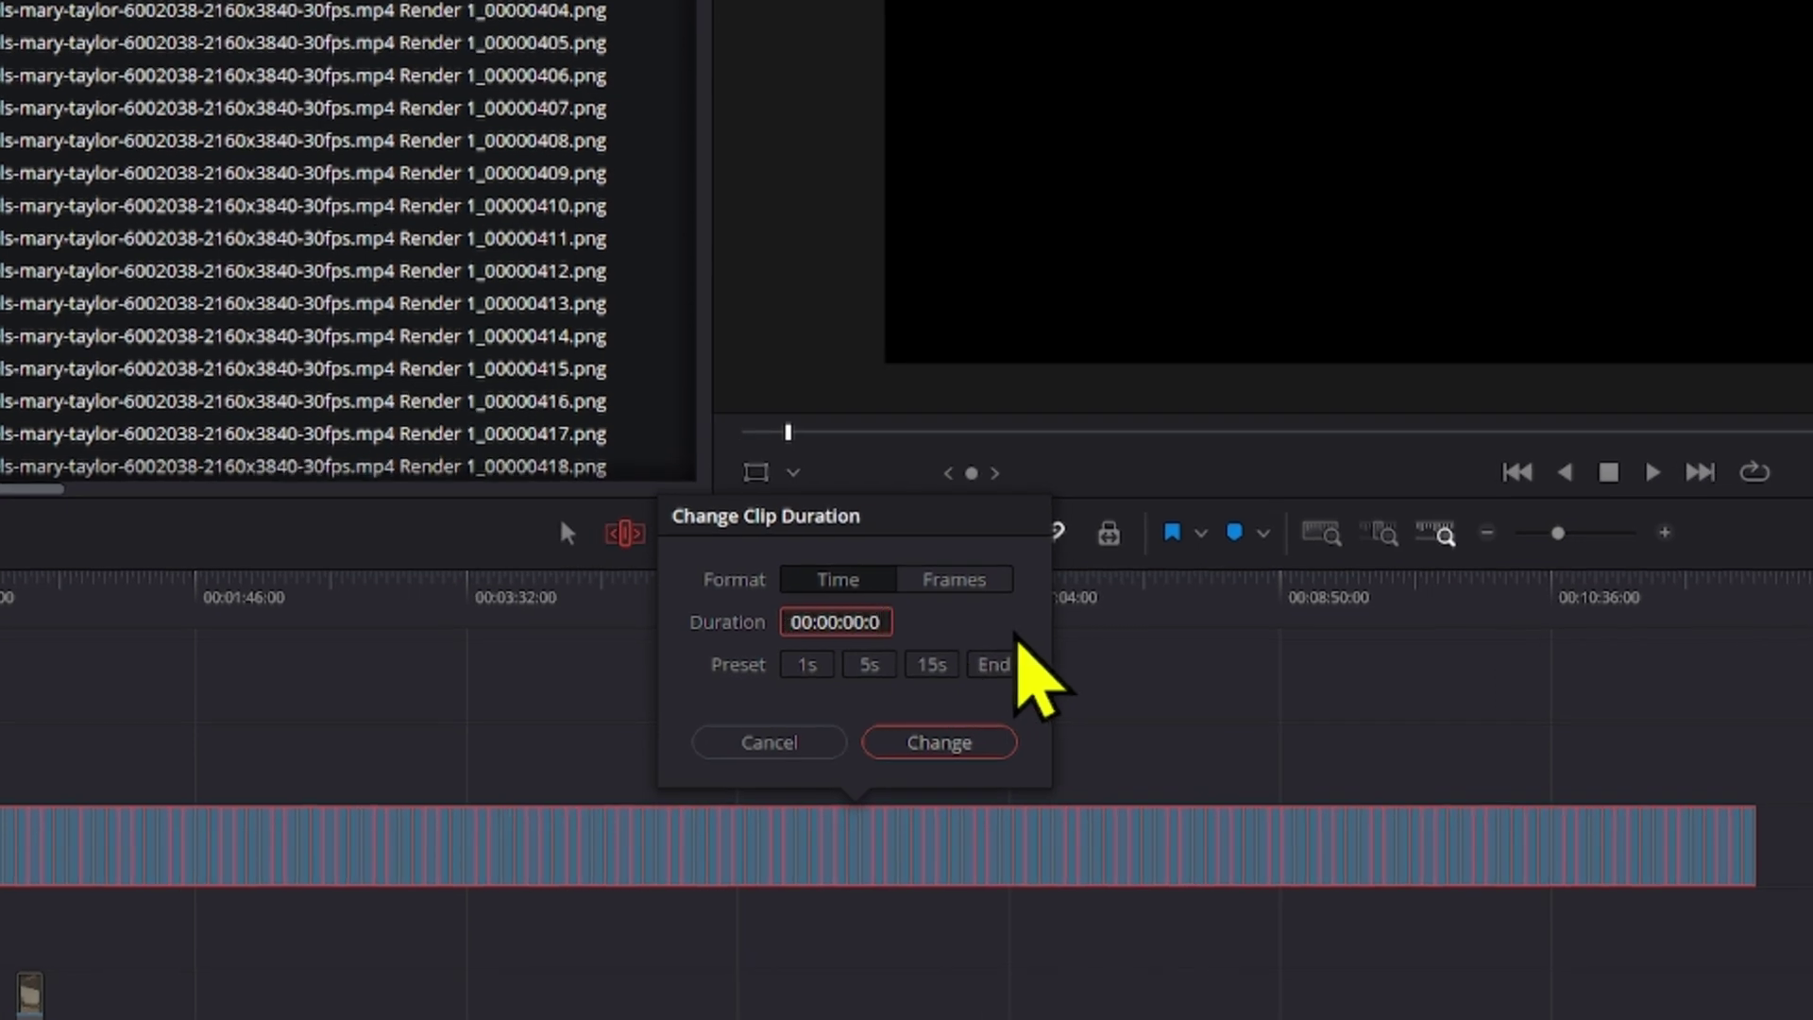
text(1)
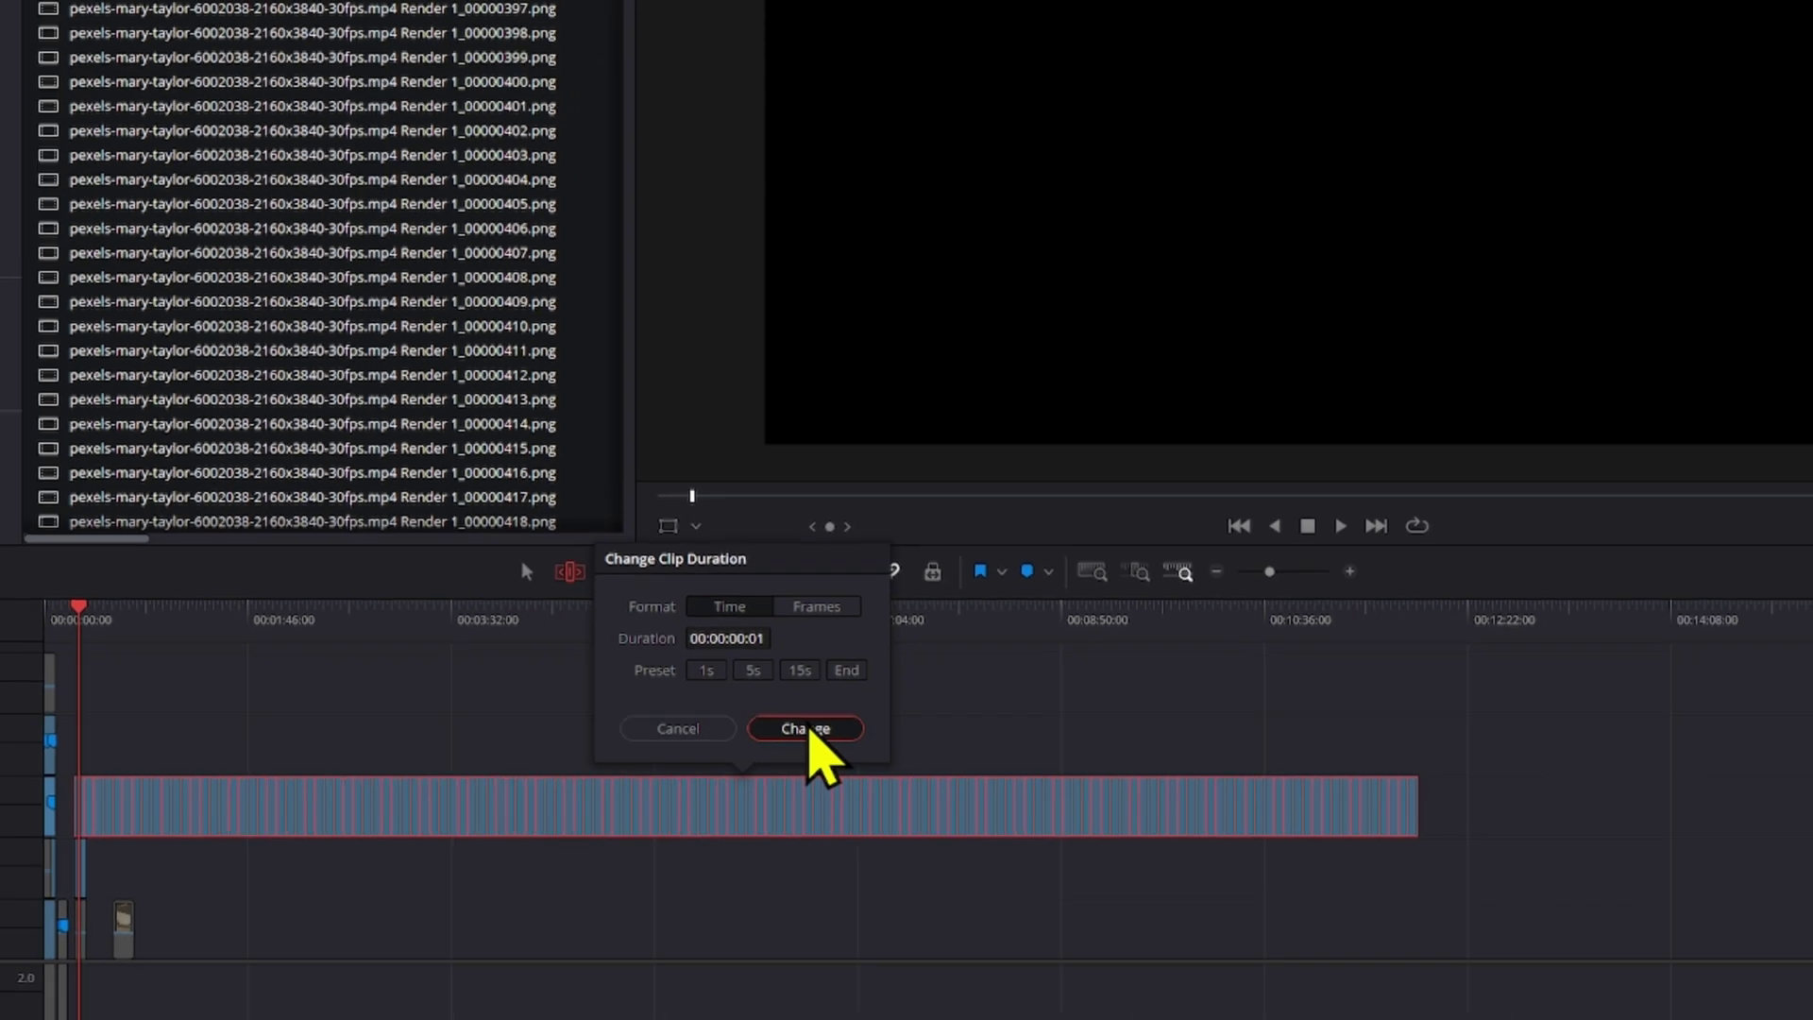
click(944, 742)
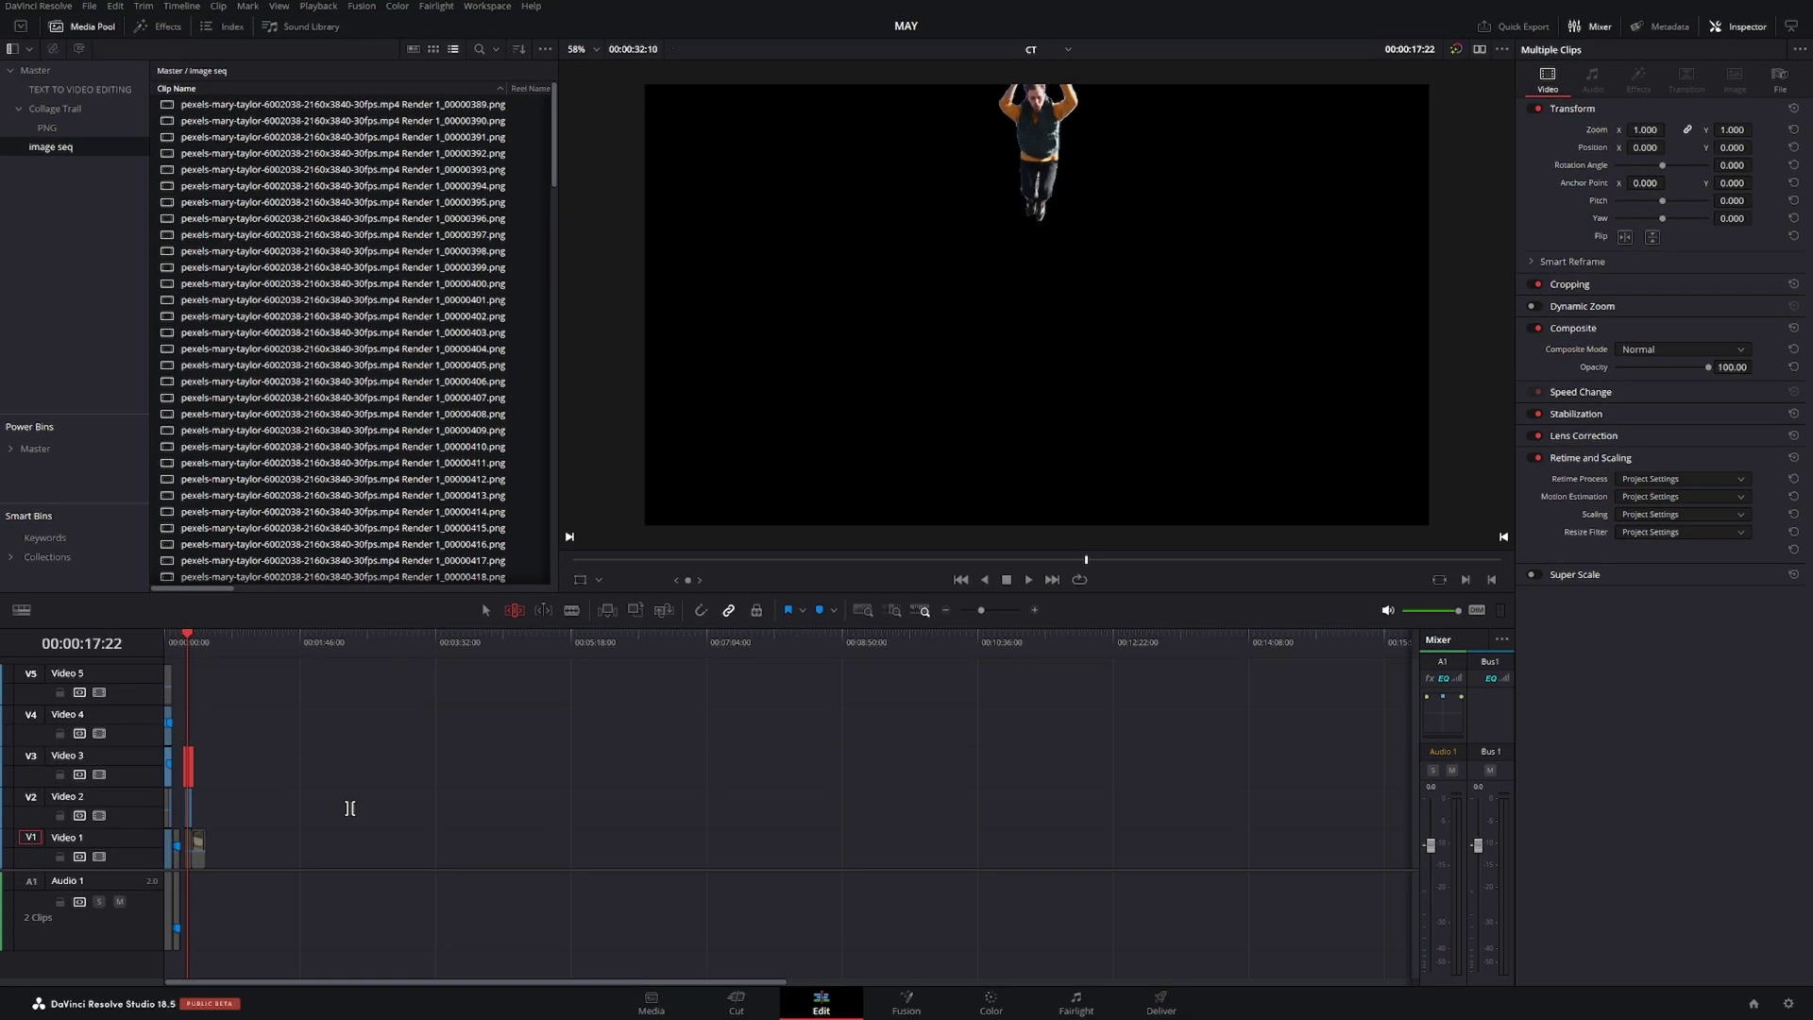
- Return to Selection mode, deselect the stills, and play the sequence from 00:00:16:05 to check it
scroll(350, 809, up, 10)
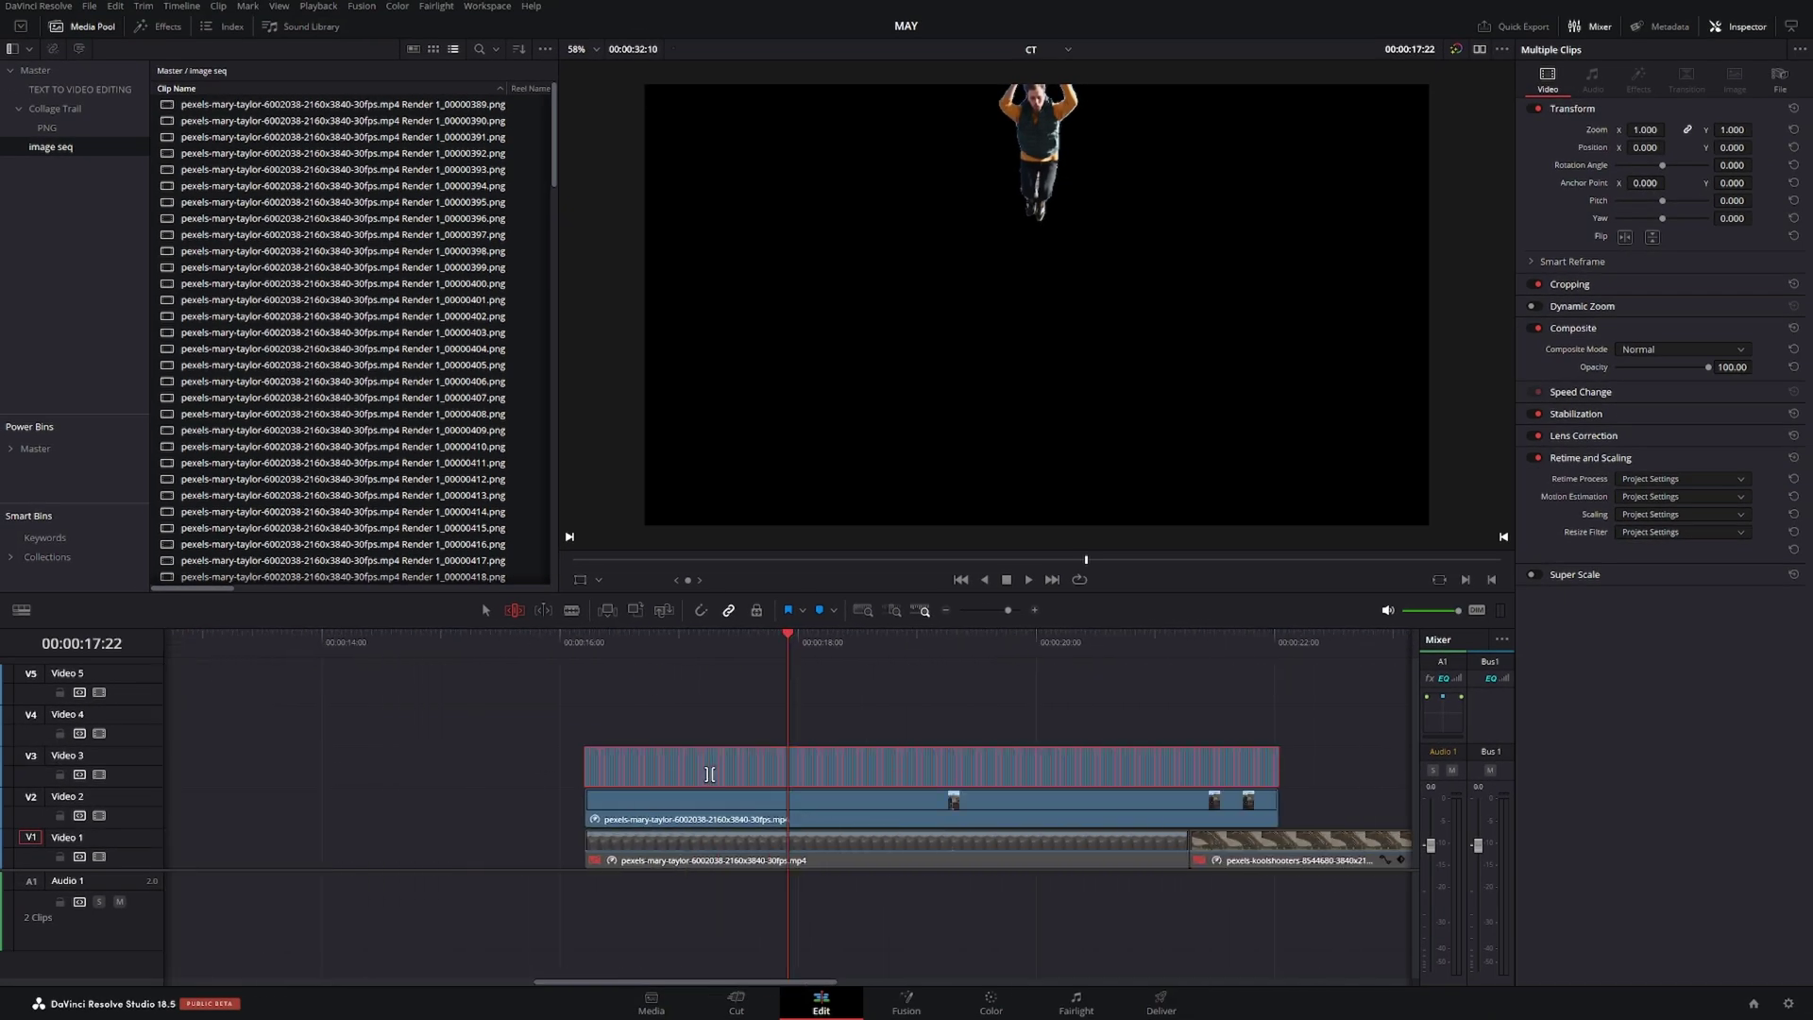
click(586, 664)
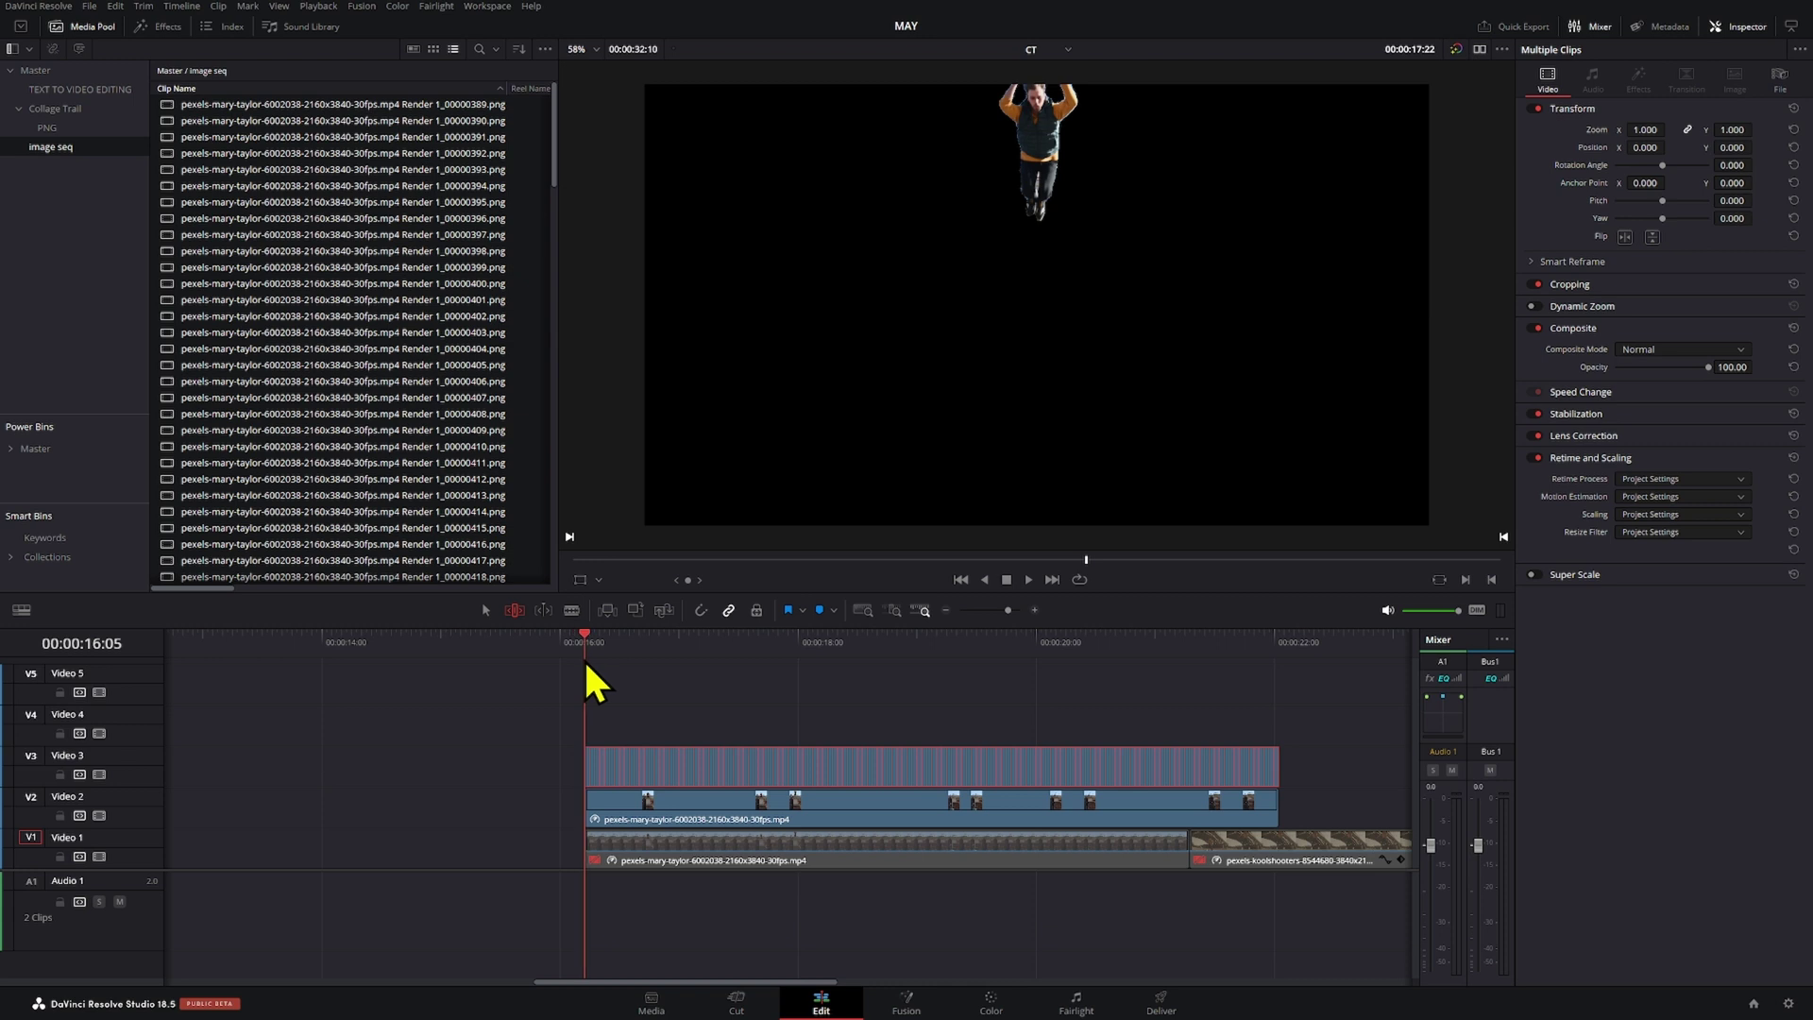
key(a)
click(756, 716)
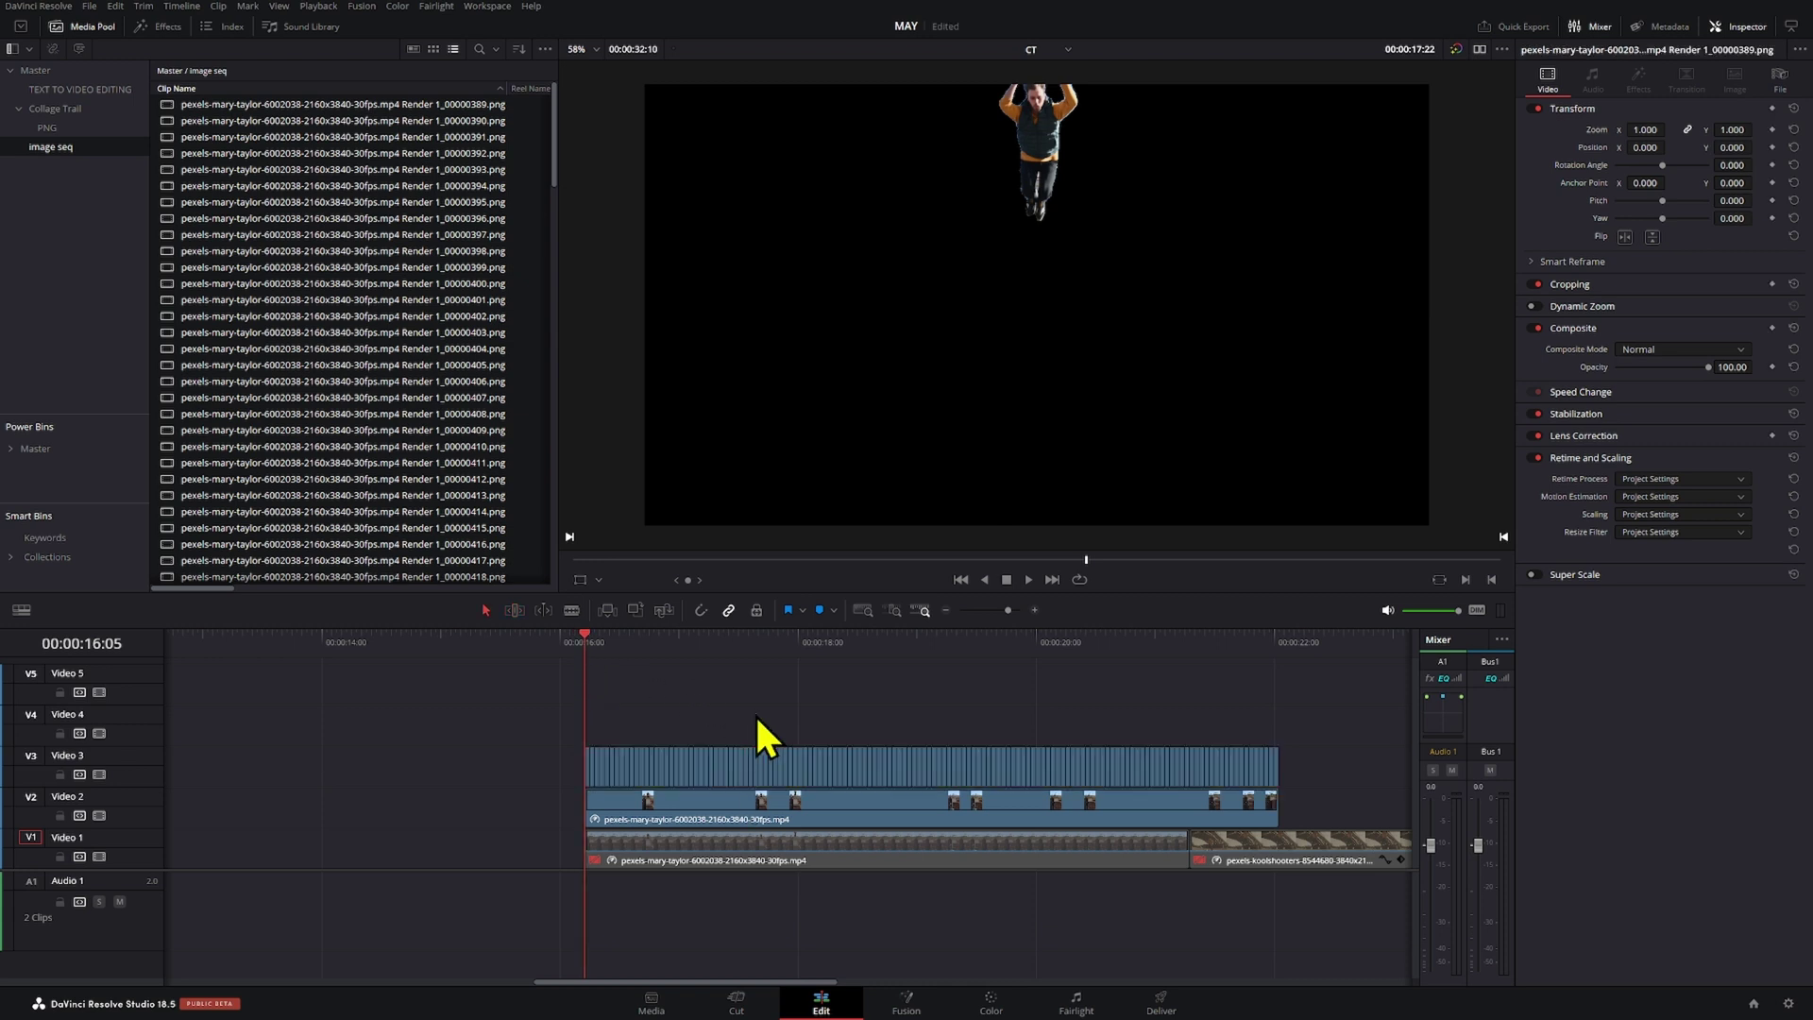
key(space)
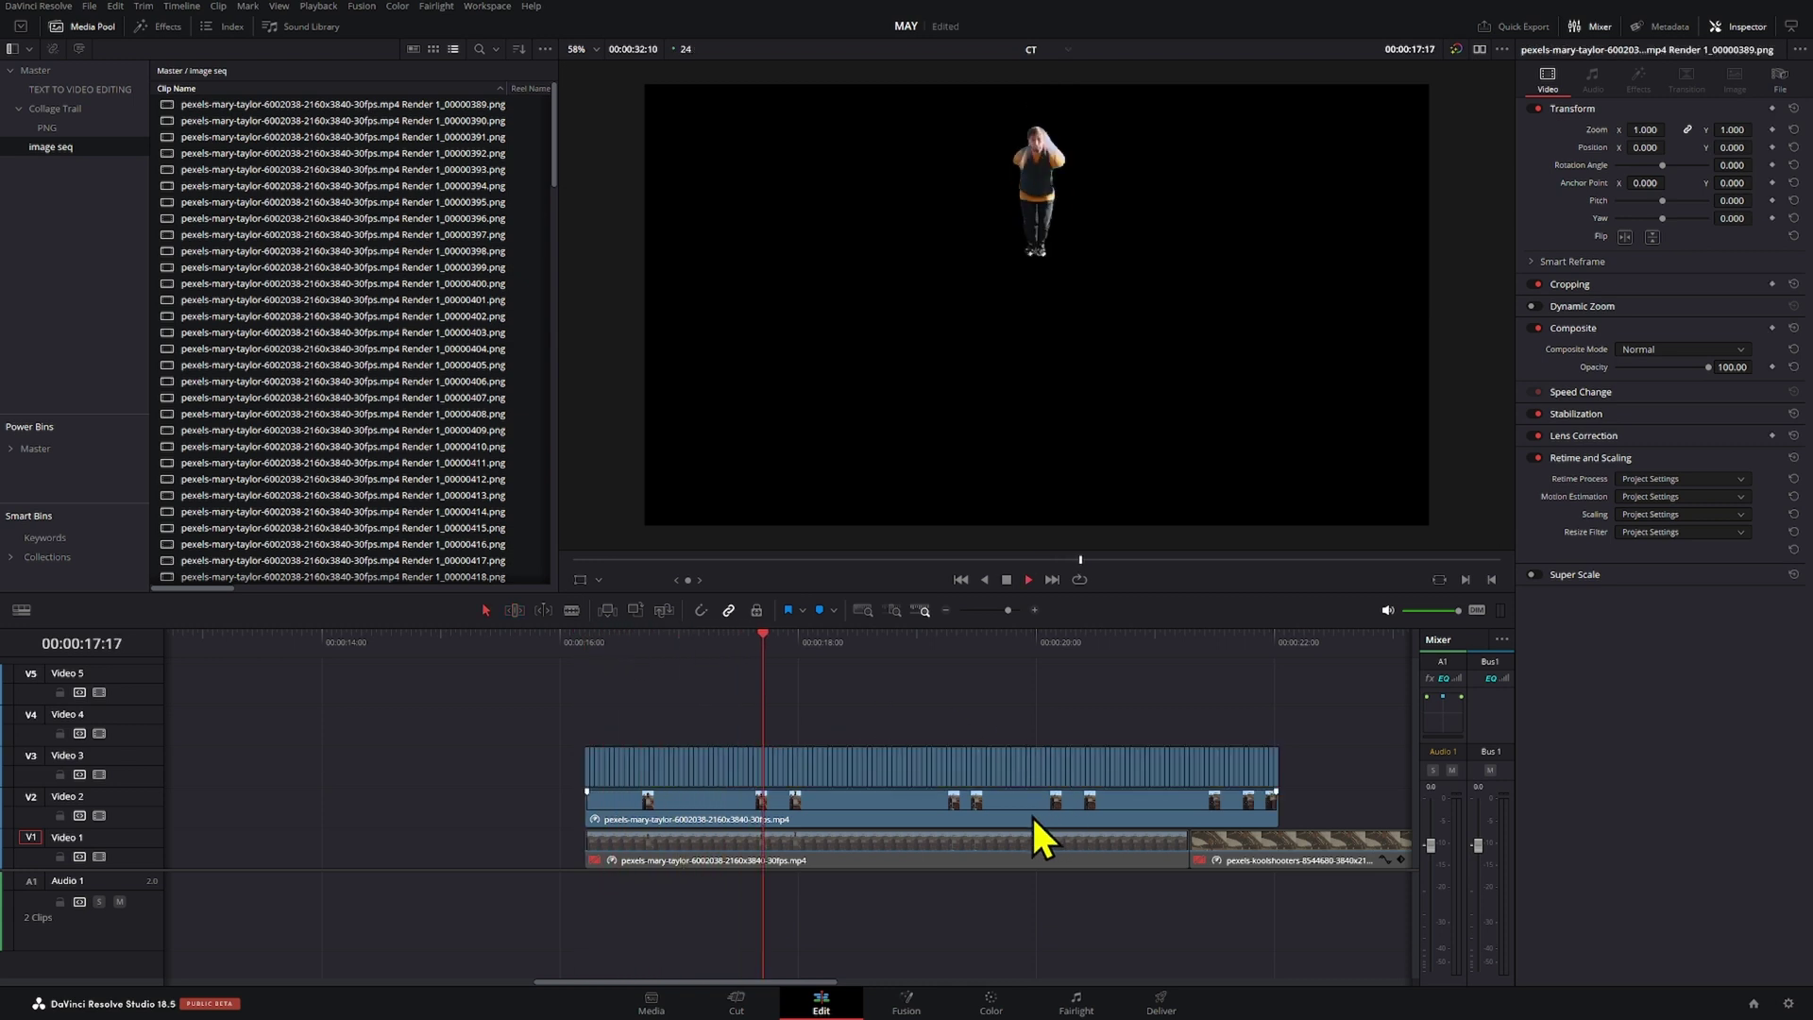
key(space)
- Enable the jump clip on Video 1 and move the neighbouring clip further right along the track
click(1012, 835)
key(d)
scroll(1102, 780, right, 3)
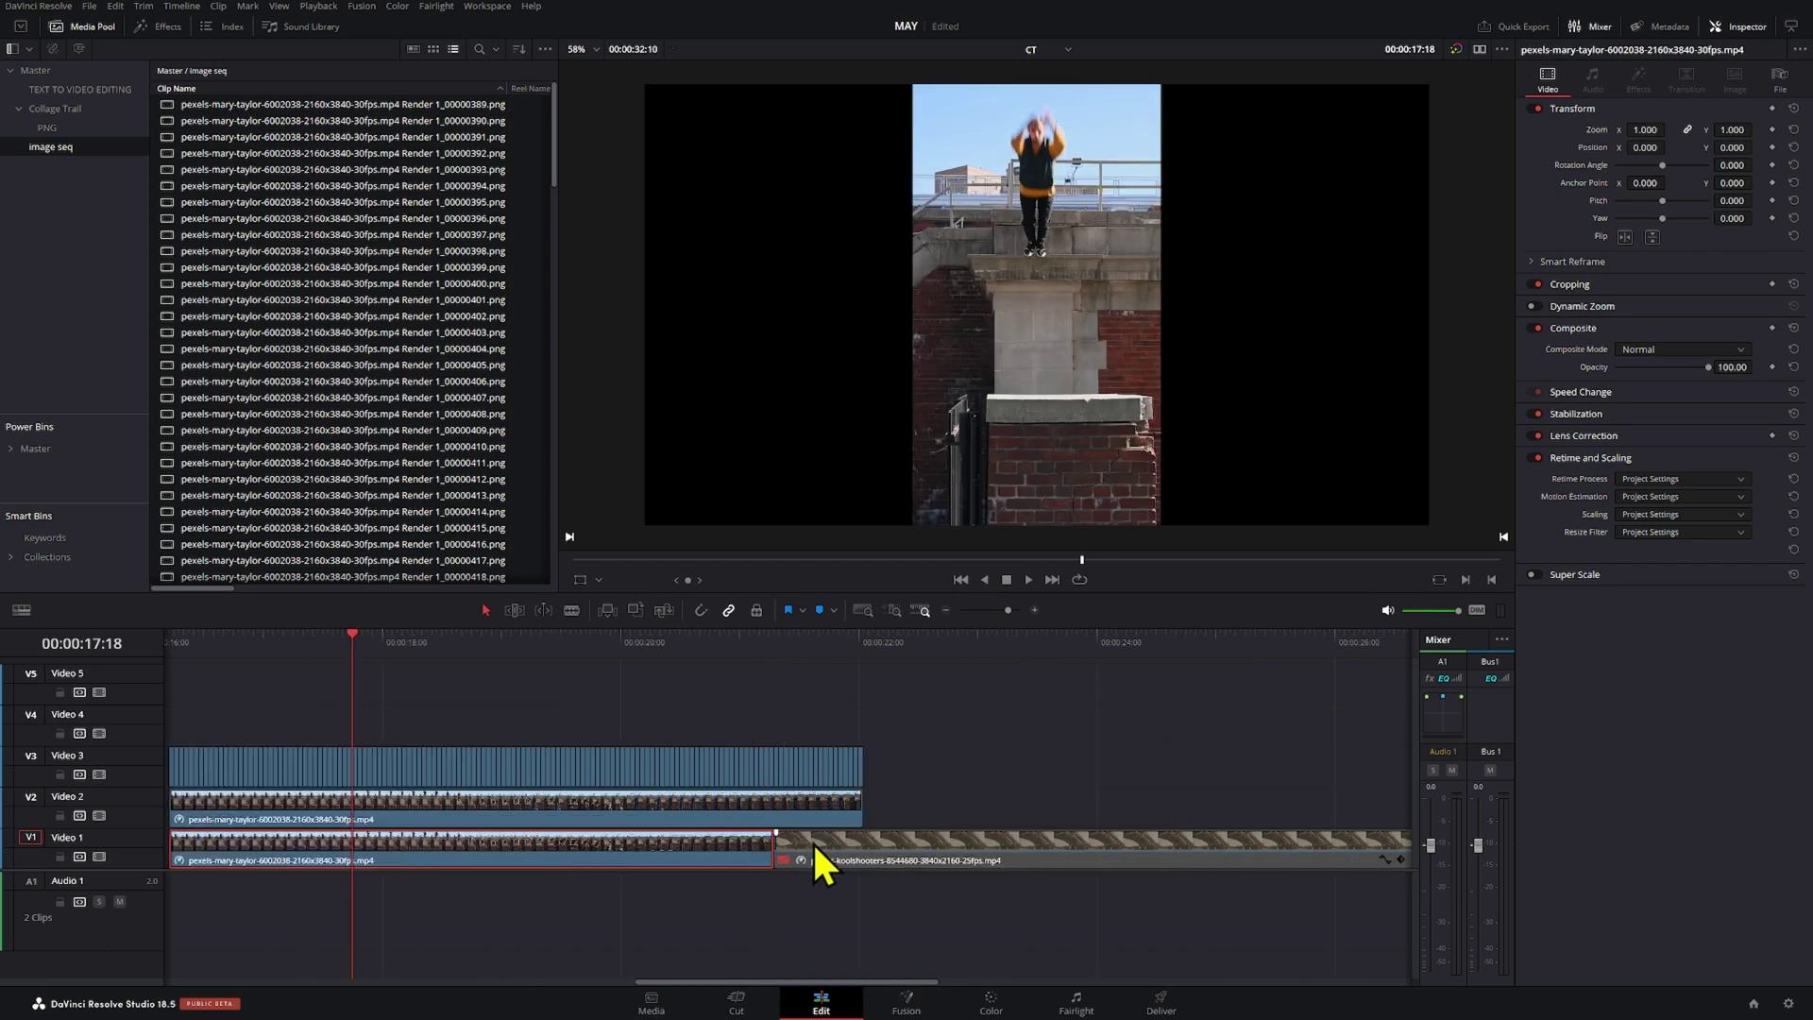
drag(814, 846, 1228, 850)
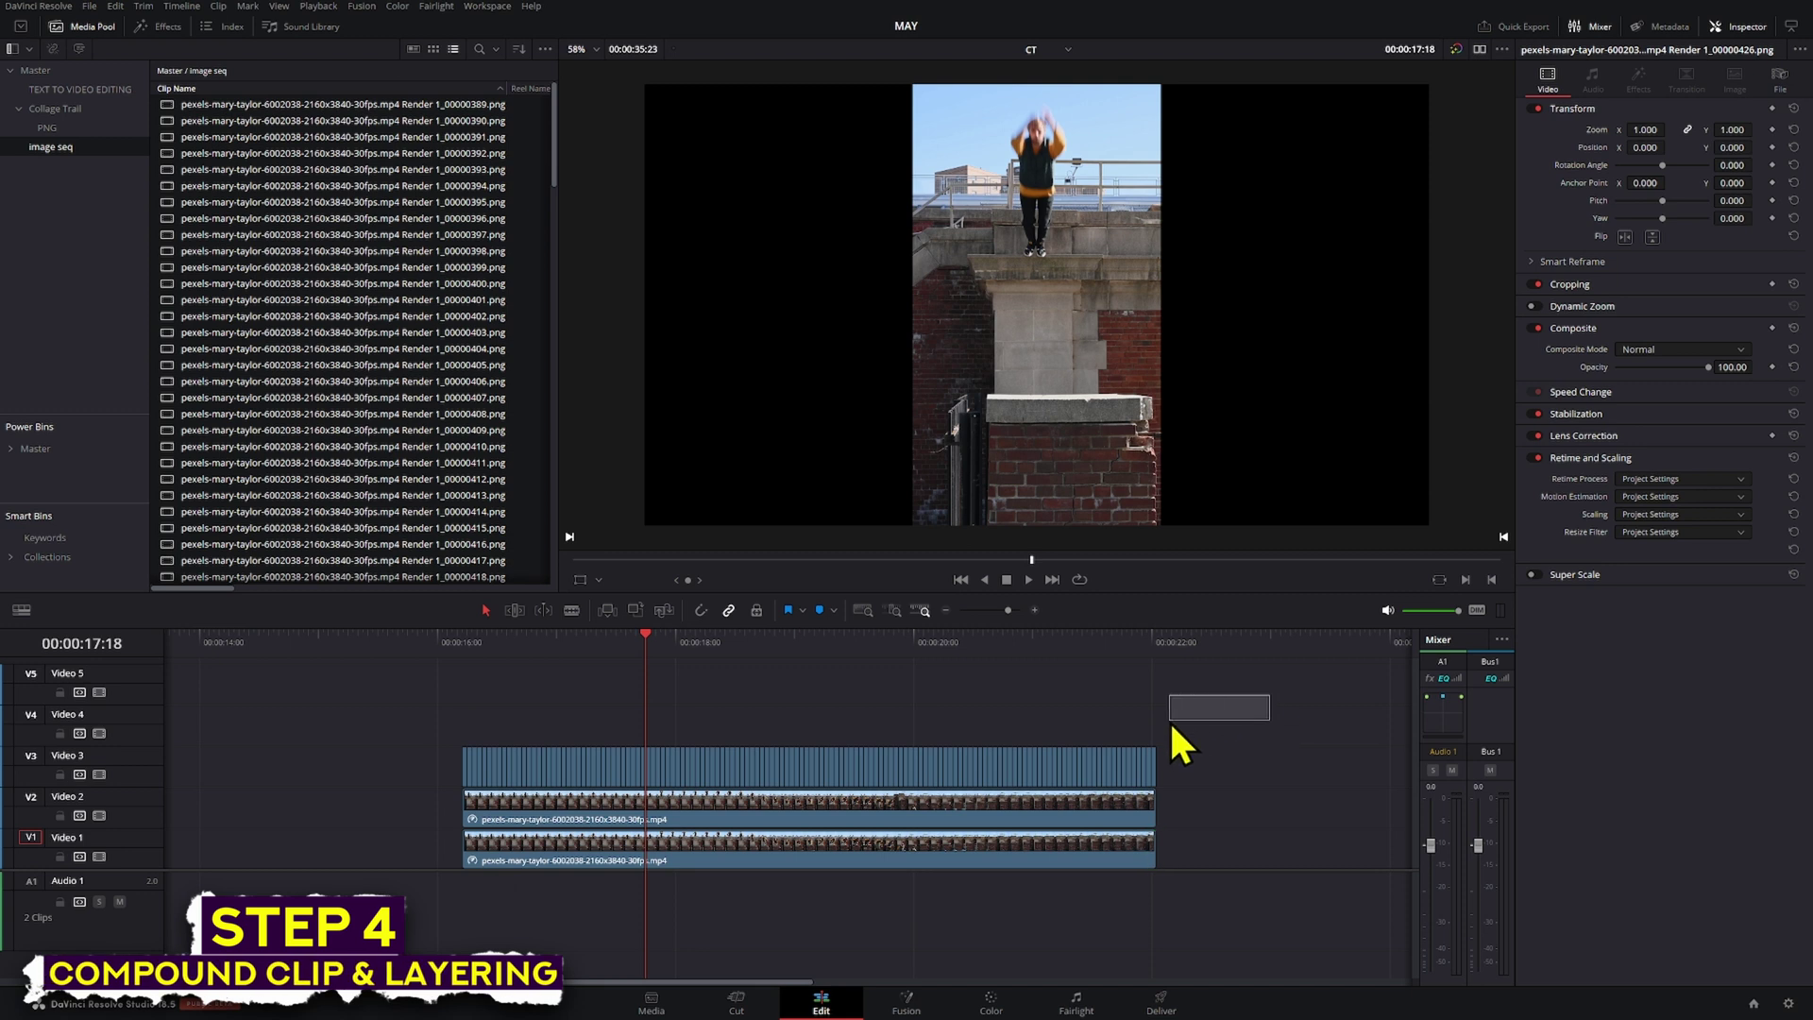
- Combine all the stills on Video 3 into a compound clip named gGUY
drag(1169, 719, 405, 784)
drag(718, 651, 802, 690)
right_click(792, 772)
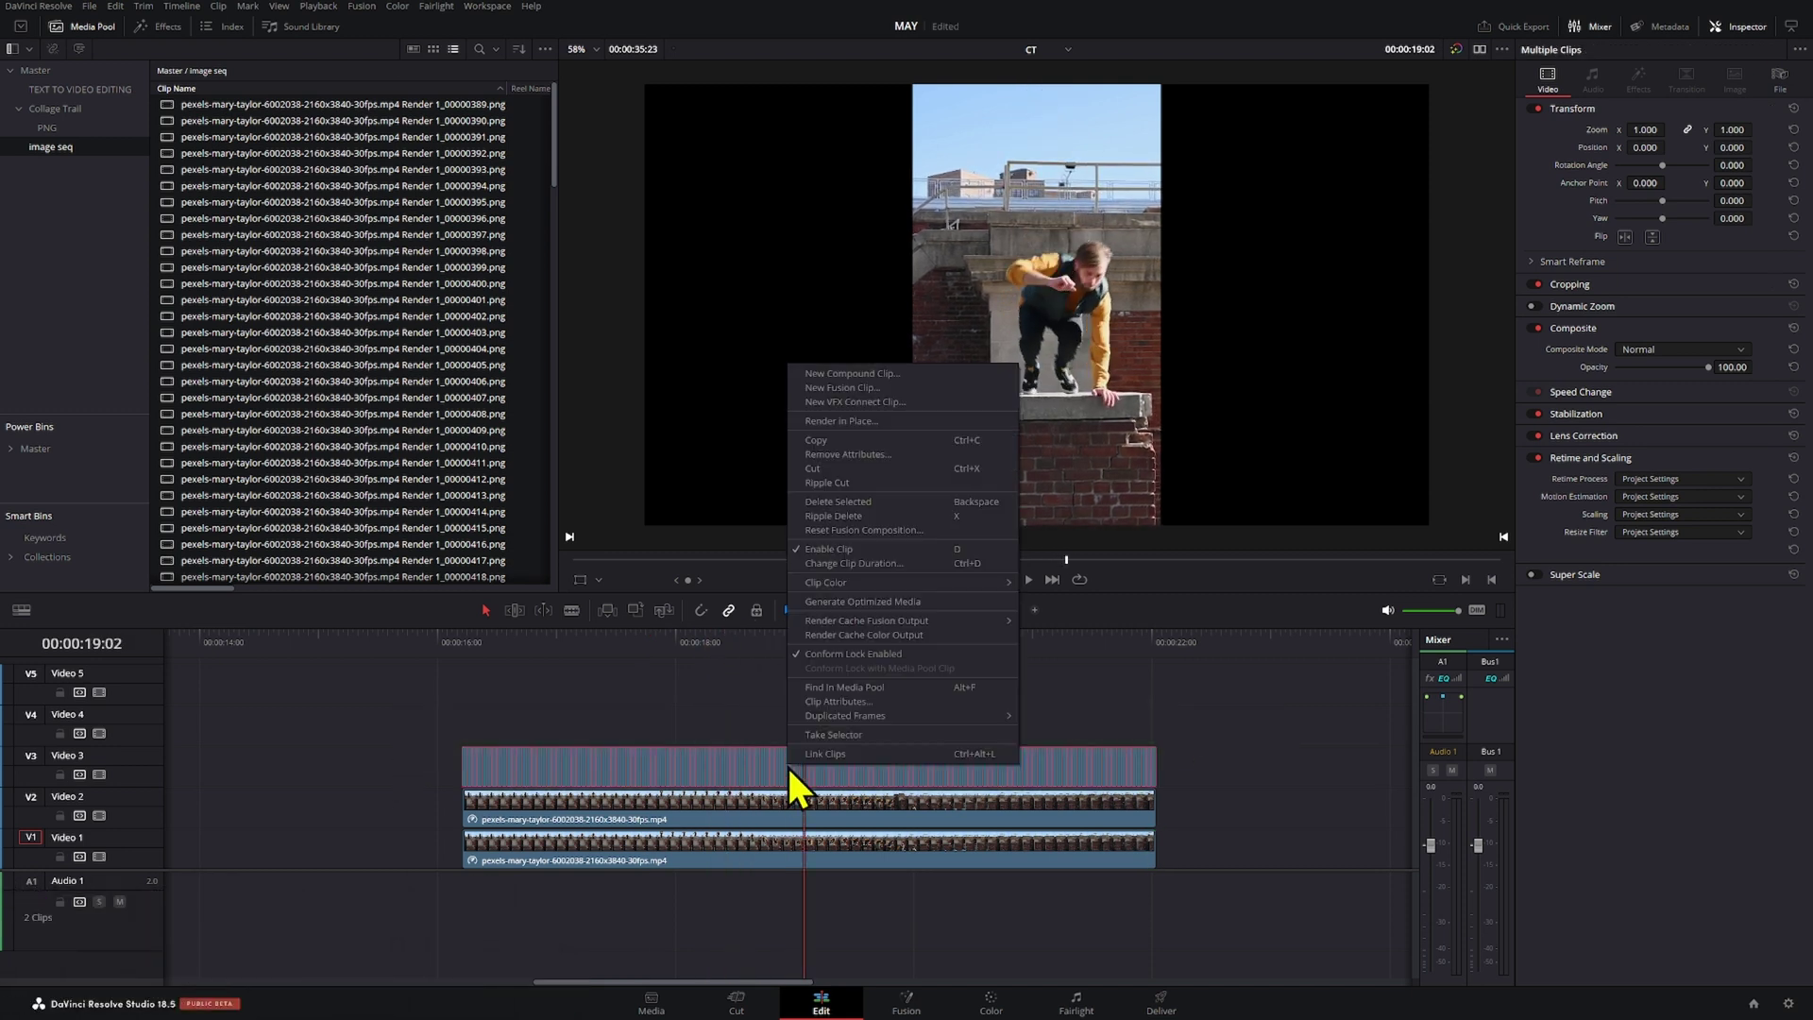
click(881, 375)
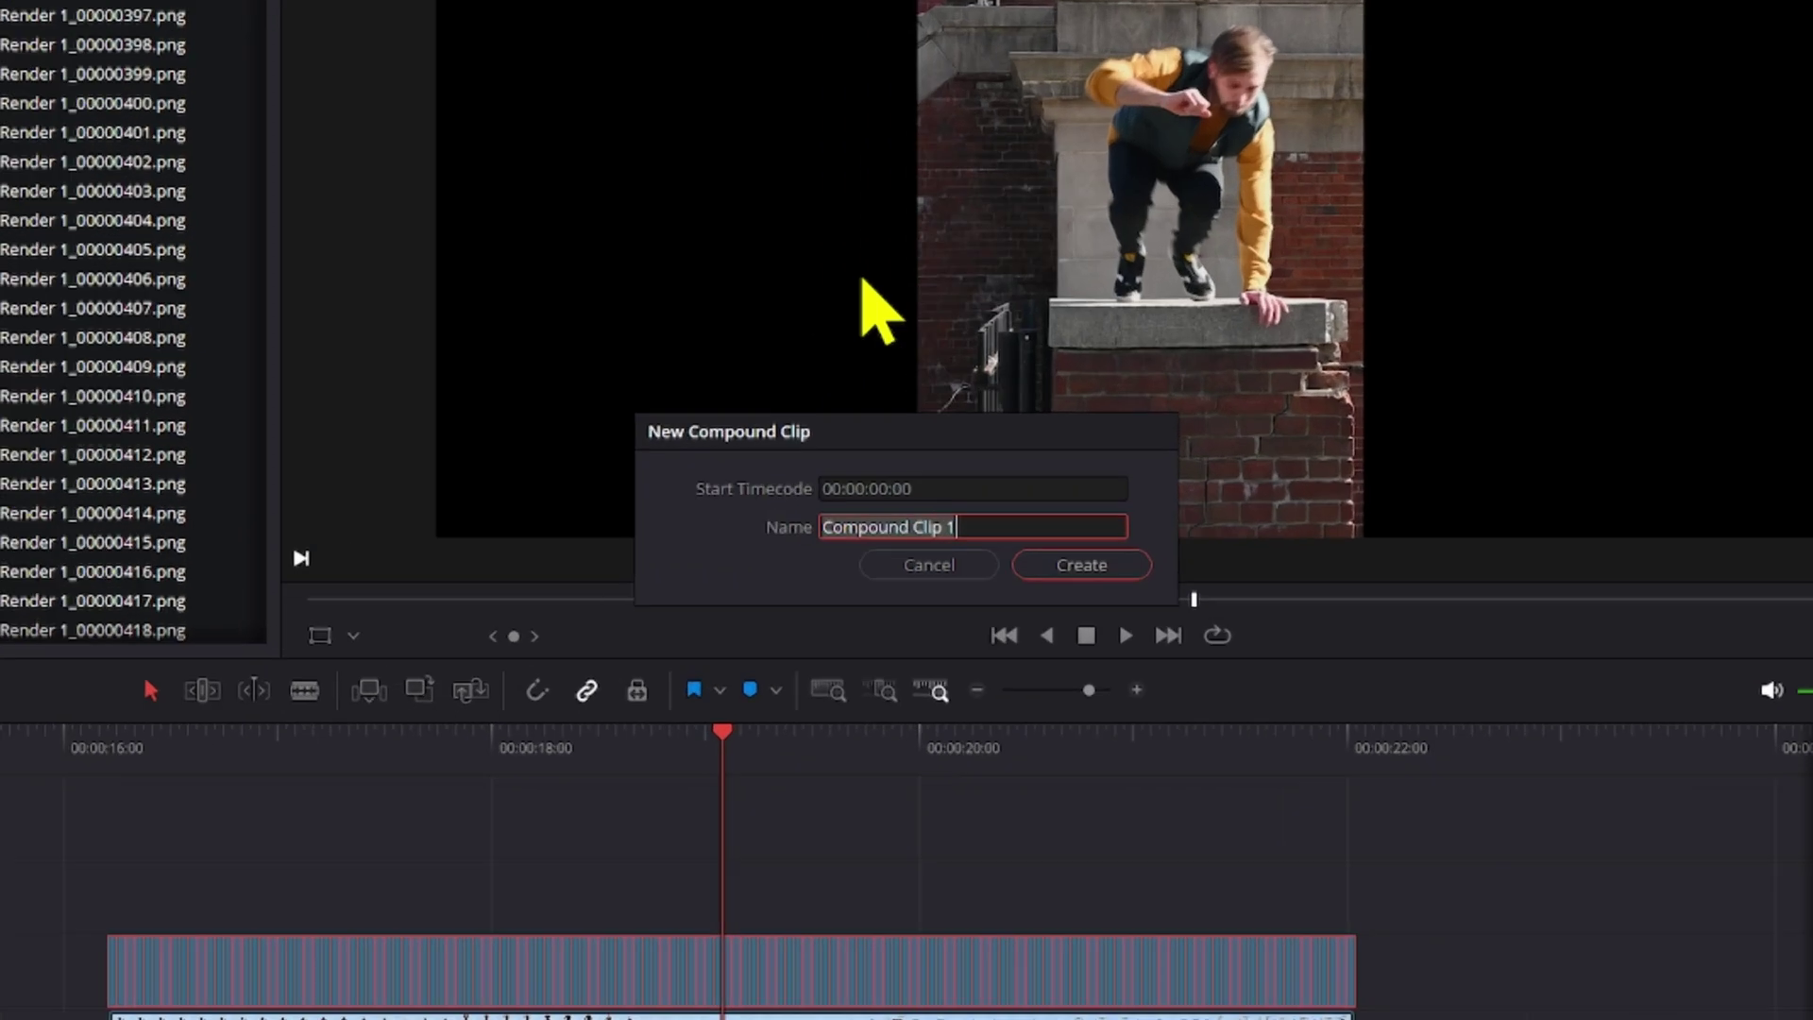
text(gGUY)
key(Return)
- Open the gGUY compound clip in its own timeline and scrub to the man's jump at about 00:00:01:08
right_click(712, 768)
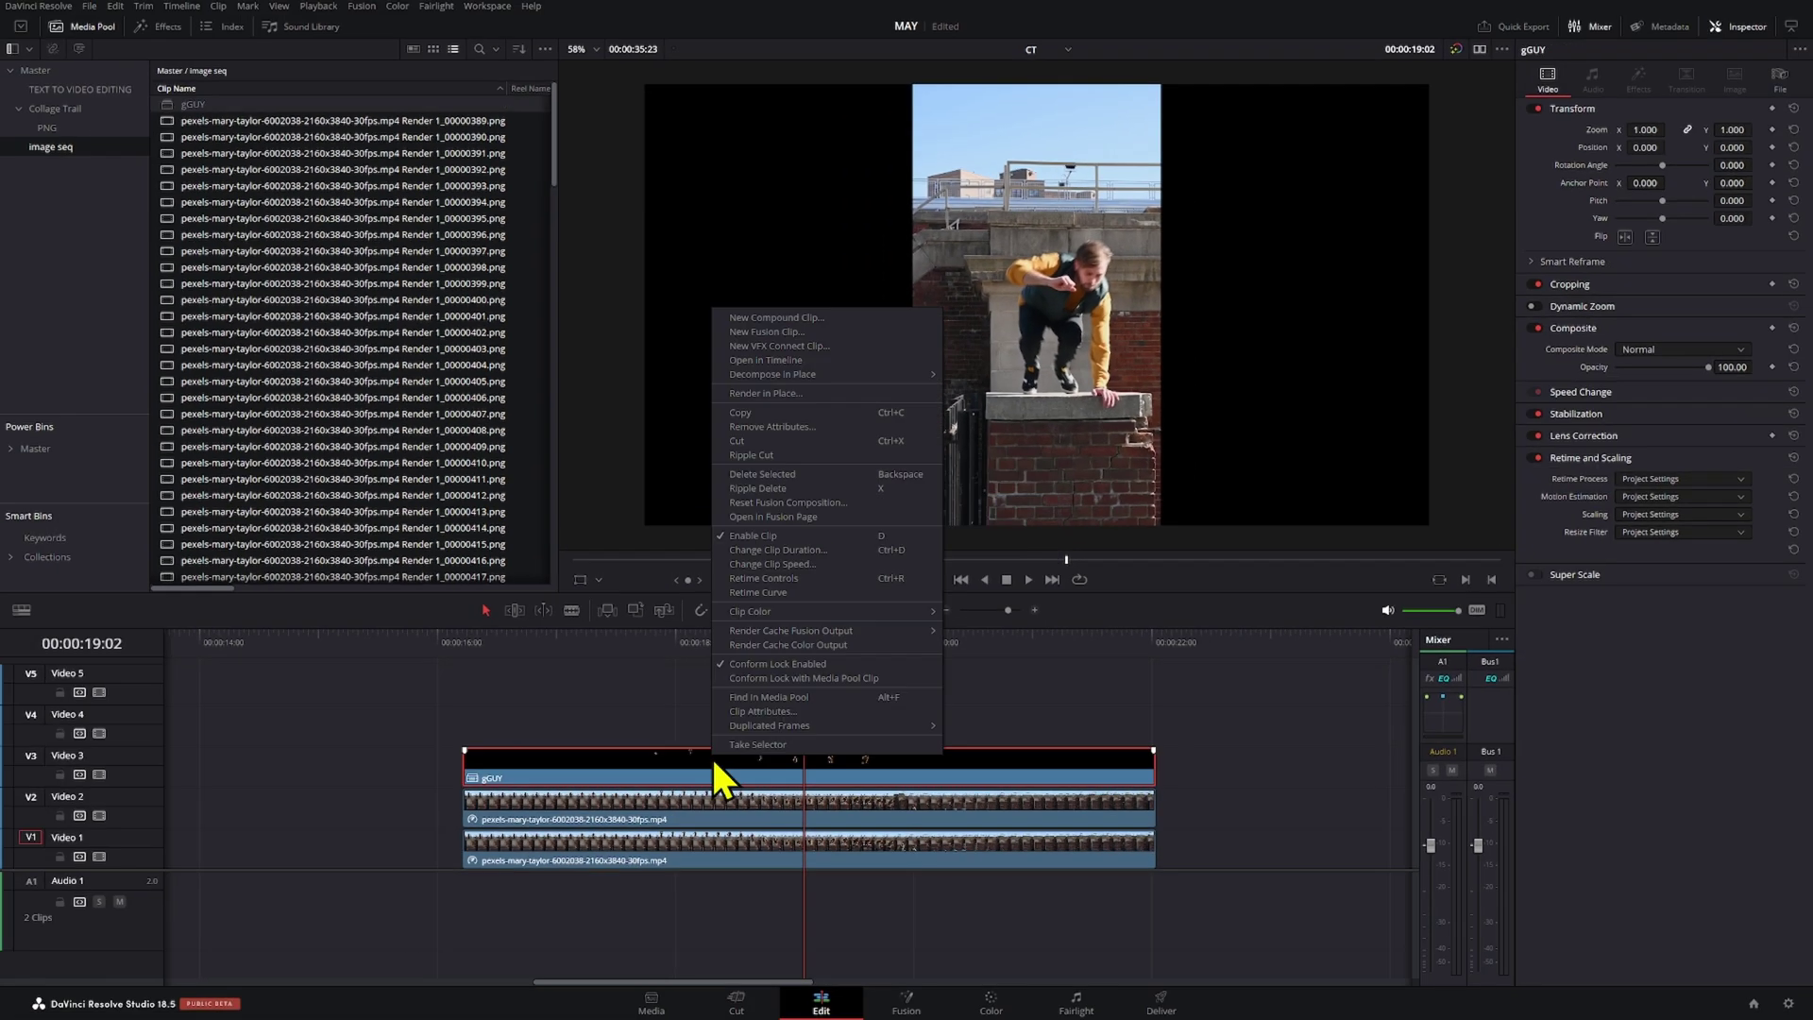
click(830, 363)
drag(315, 652, 323, 661)
scroll(581, 897, up, 3)
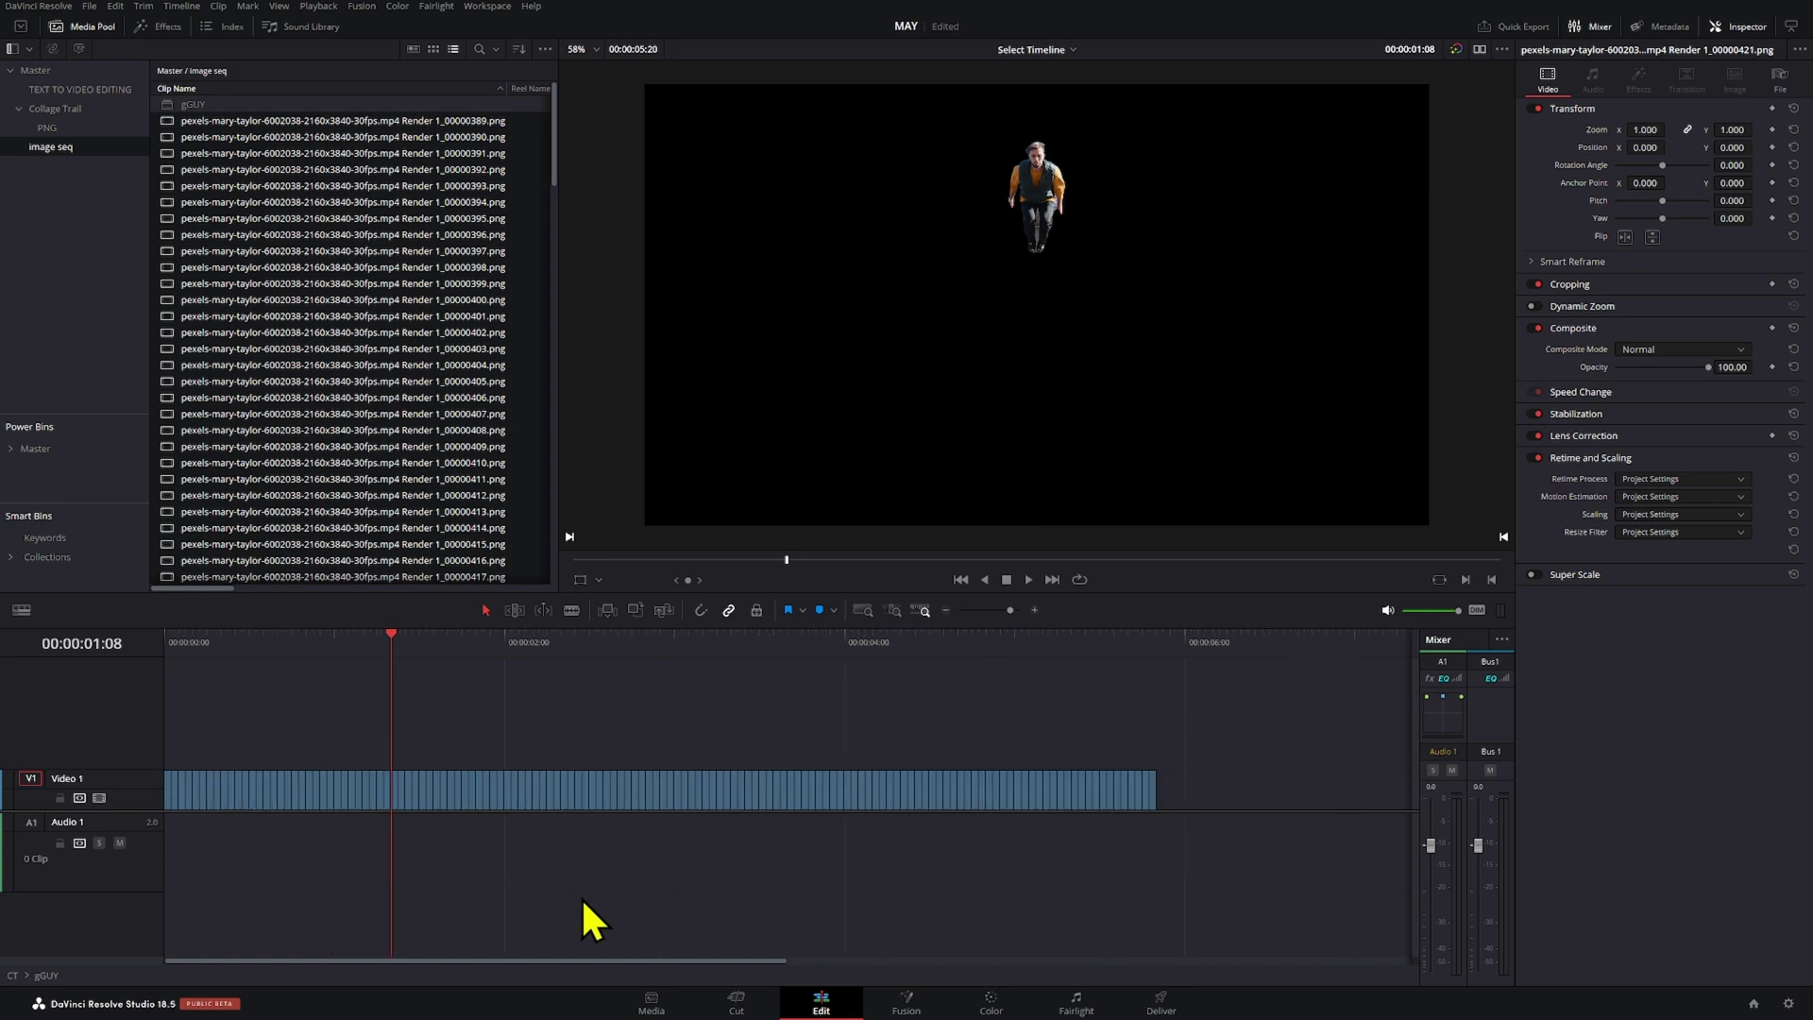
- Raise the still at 00:00:01:11 to a new Video 2 track and compare it with the following frame
drag(511, 637, 537, 663)
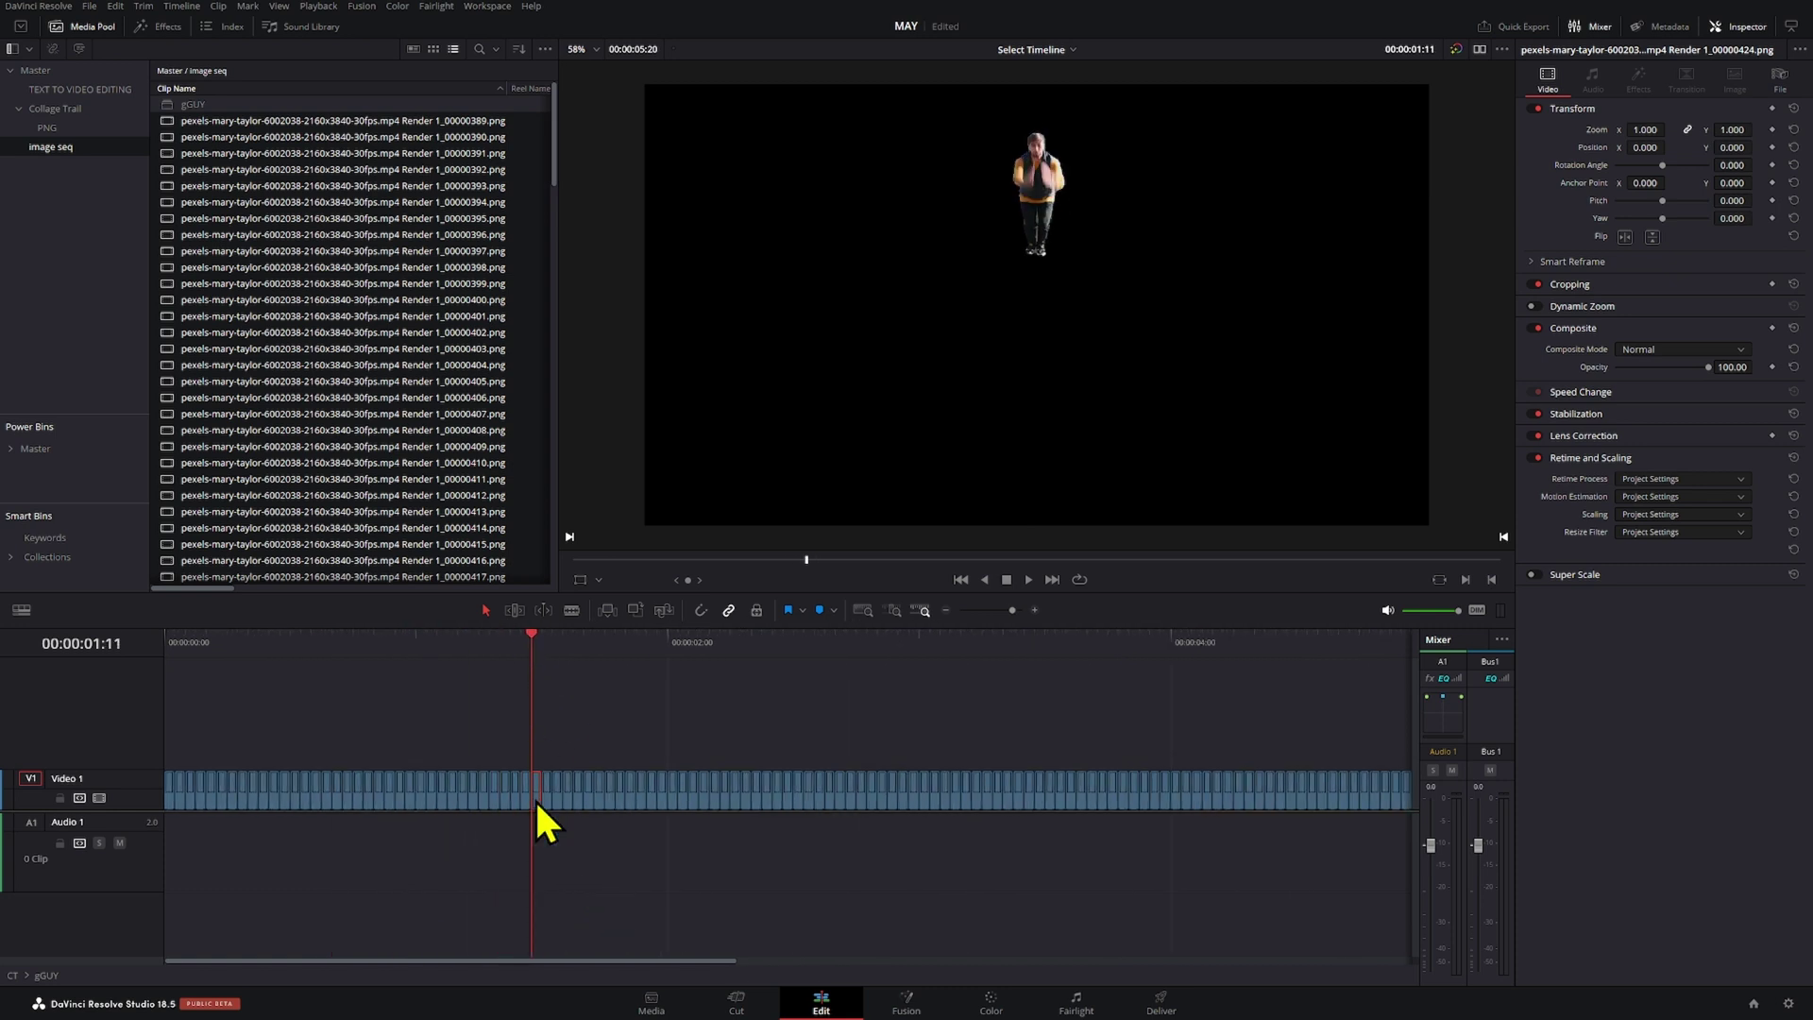
drag(535, 799, 535, 761)
key(Right)
key(Left)
key(Right)
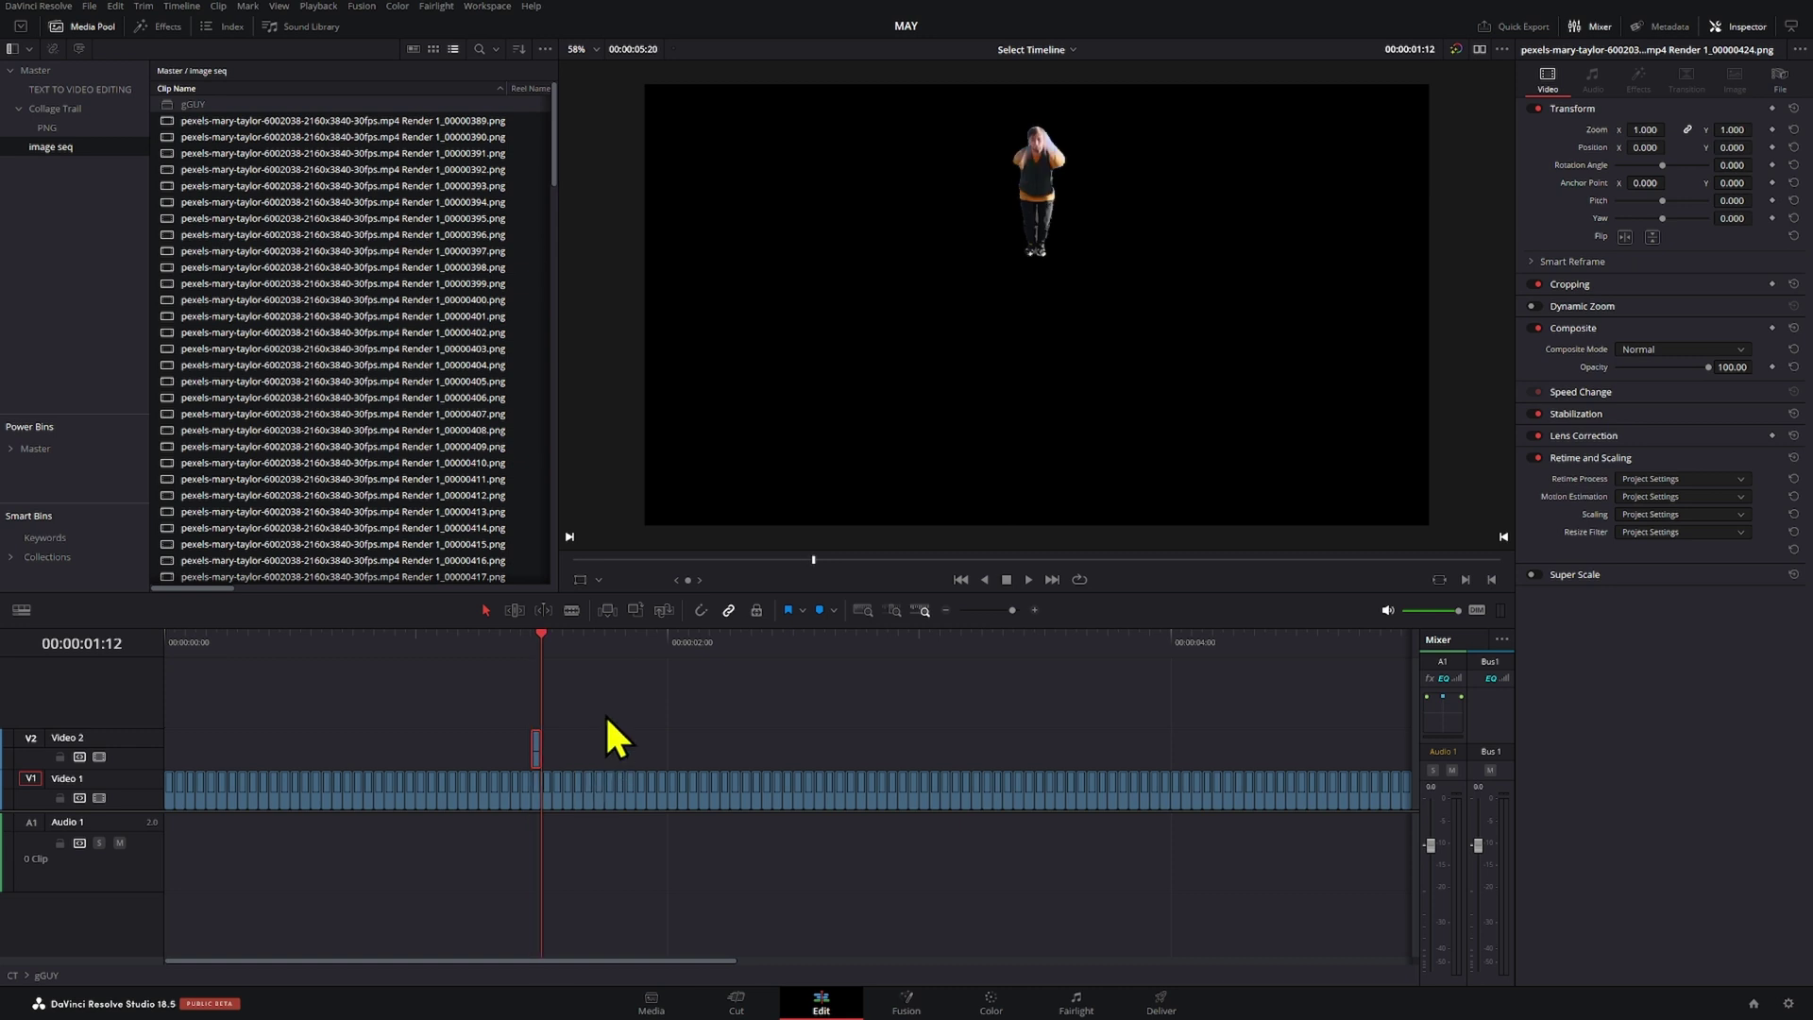
key(Left)
- Advance to 00:00:01:17 and raise the still there from Video 1 to Video 2
key(Right)
key(Right)
key(Right)
key(Right)
key(Right)
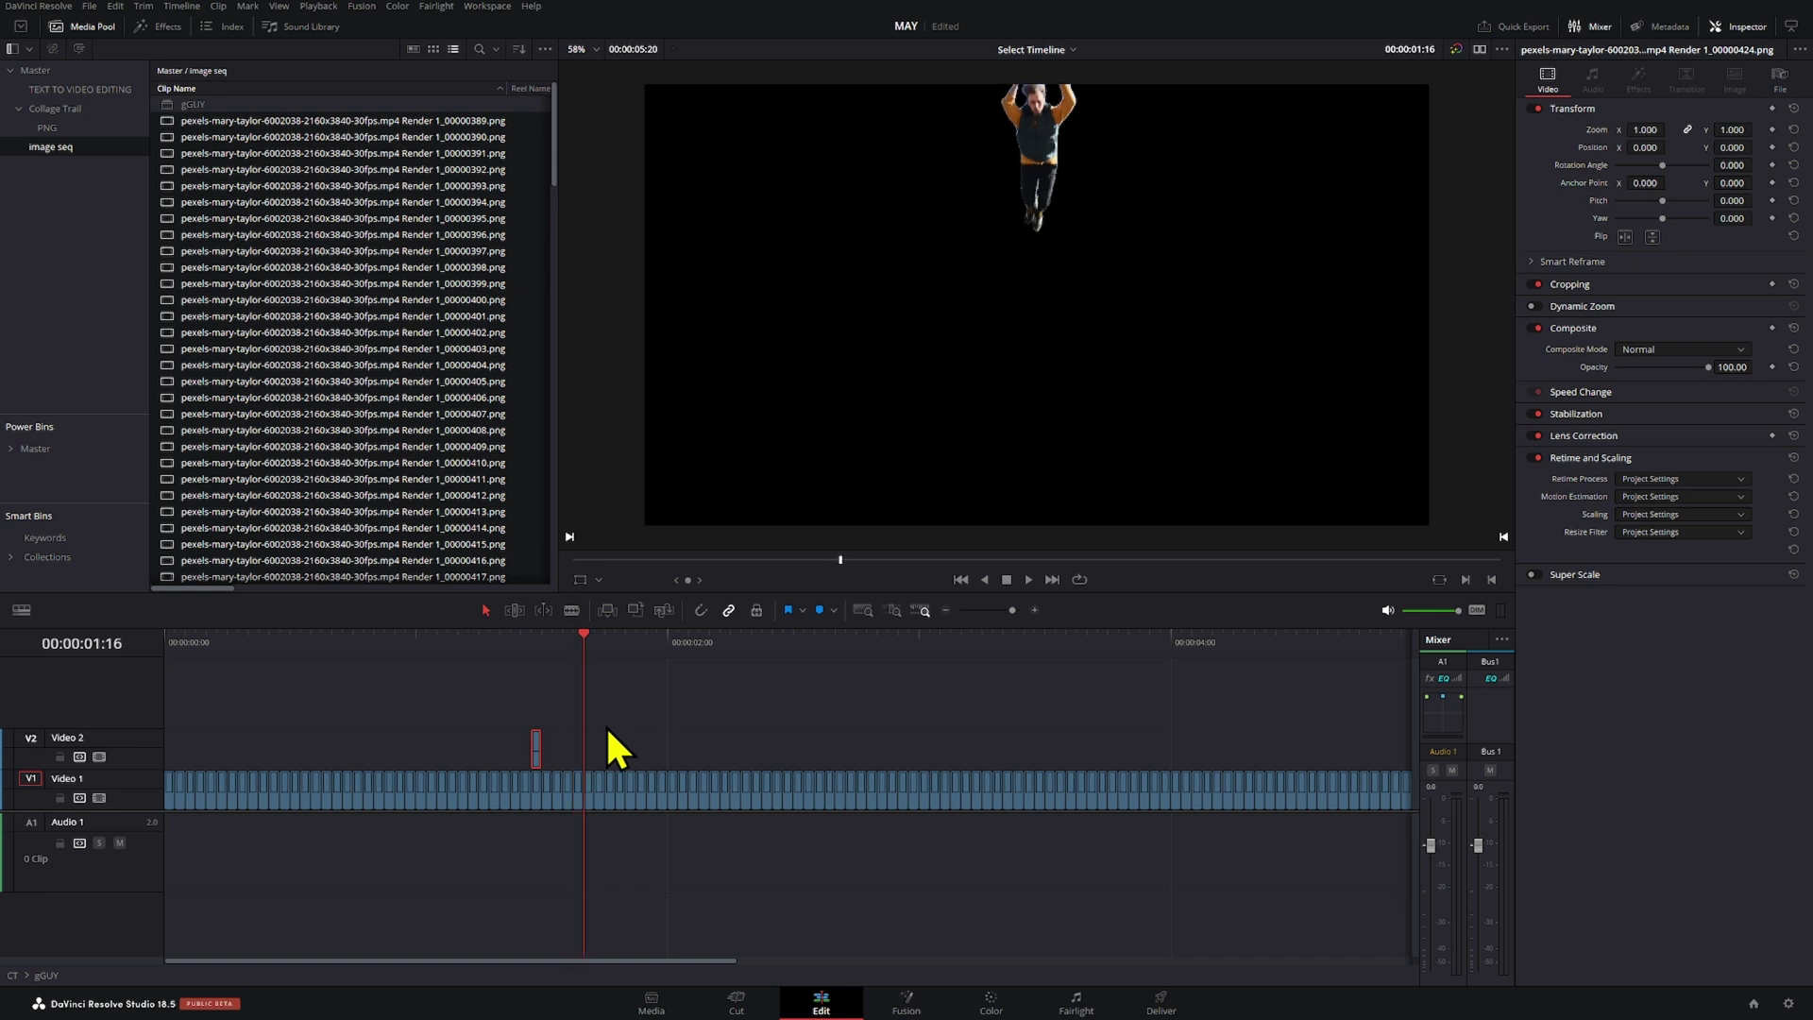
key(Right)
drag(599, 782, 599, 750)
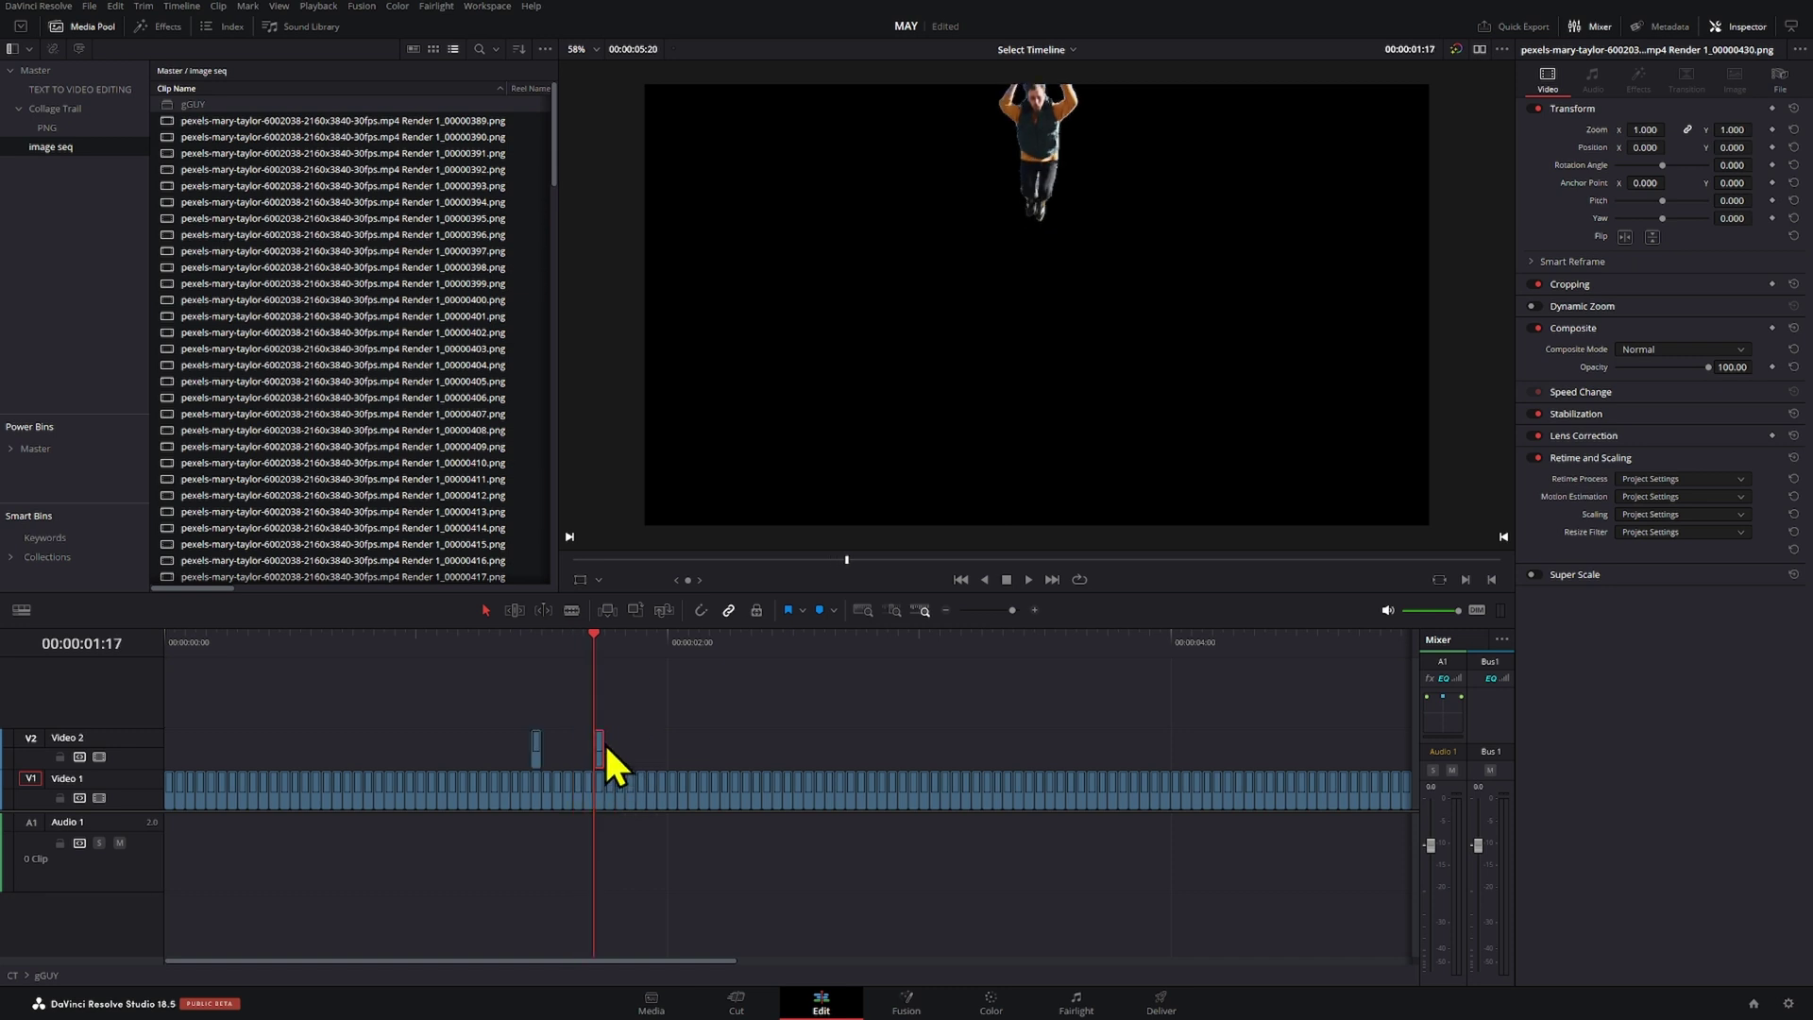
- Advance to 00:00:01:23 and raise that frame's still from Video 1 to Video 2
key(Right)
key(Right)
key(Right)
key(Right)
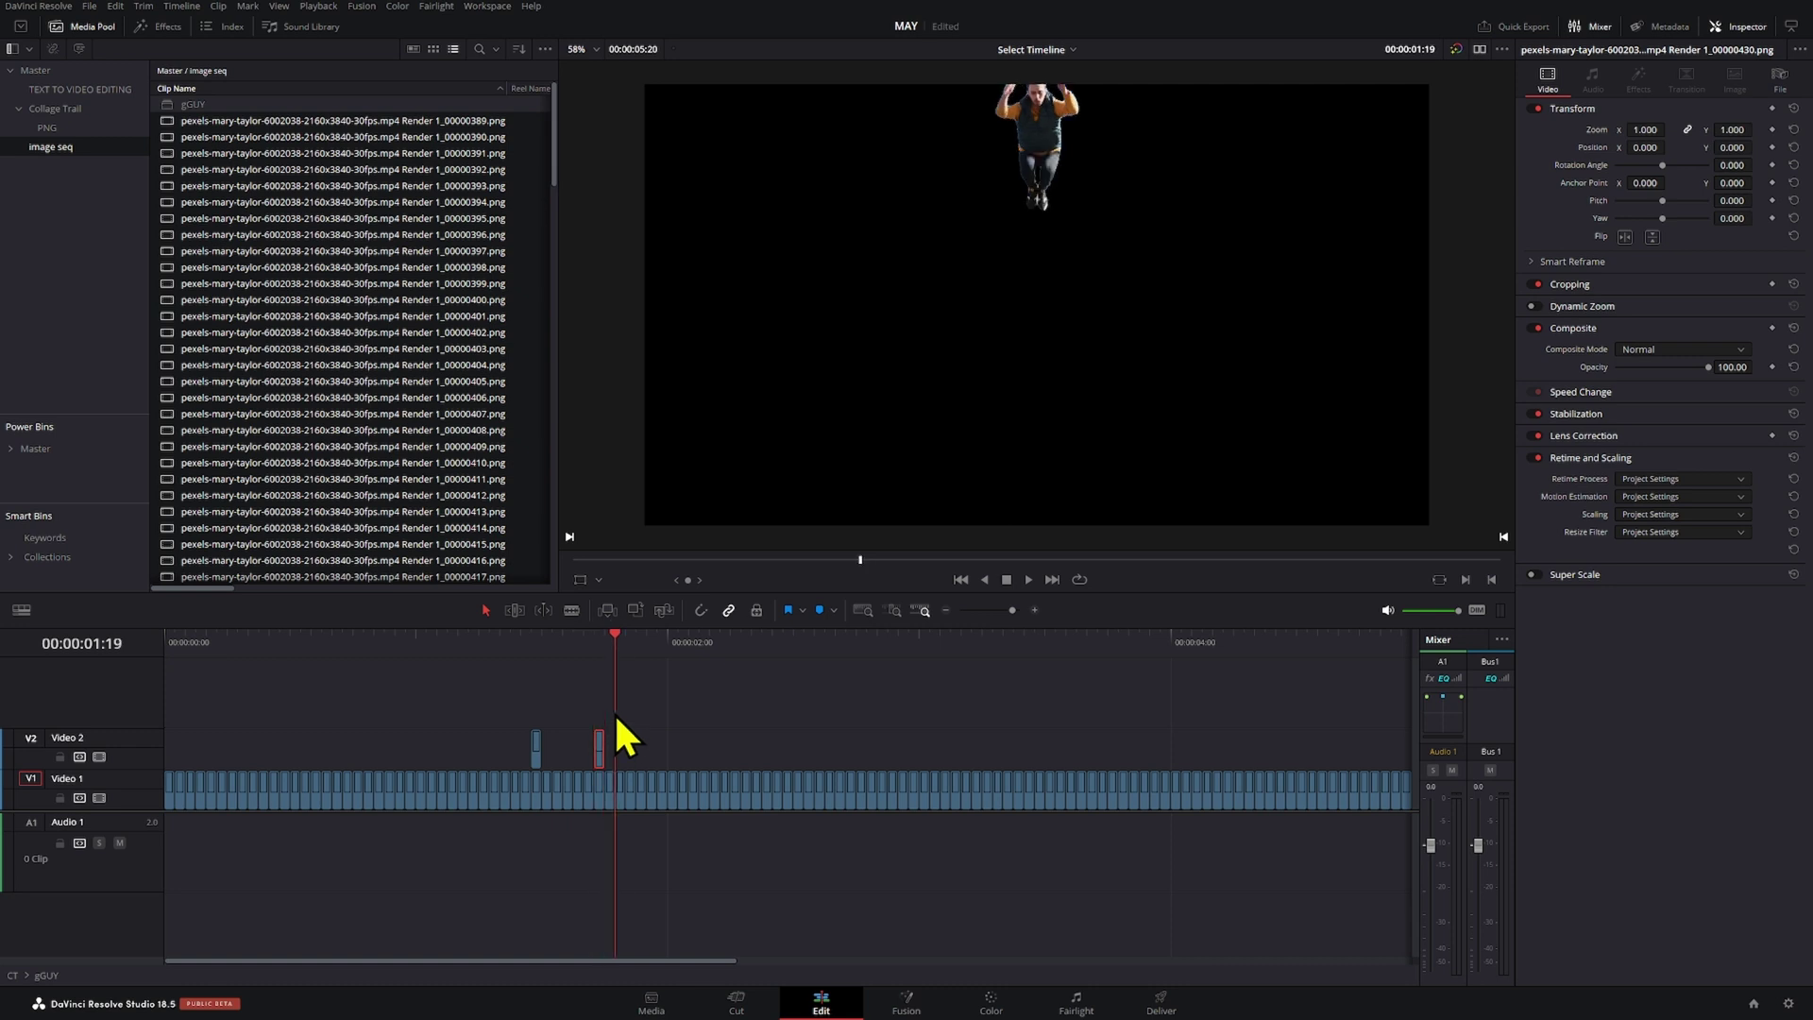
key(Right)
key(Right)
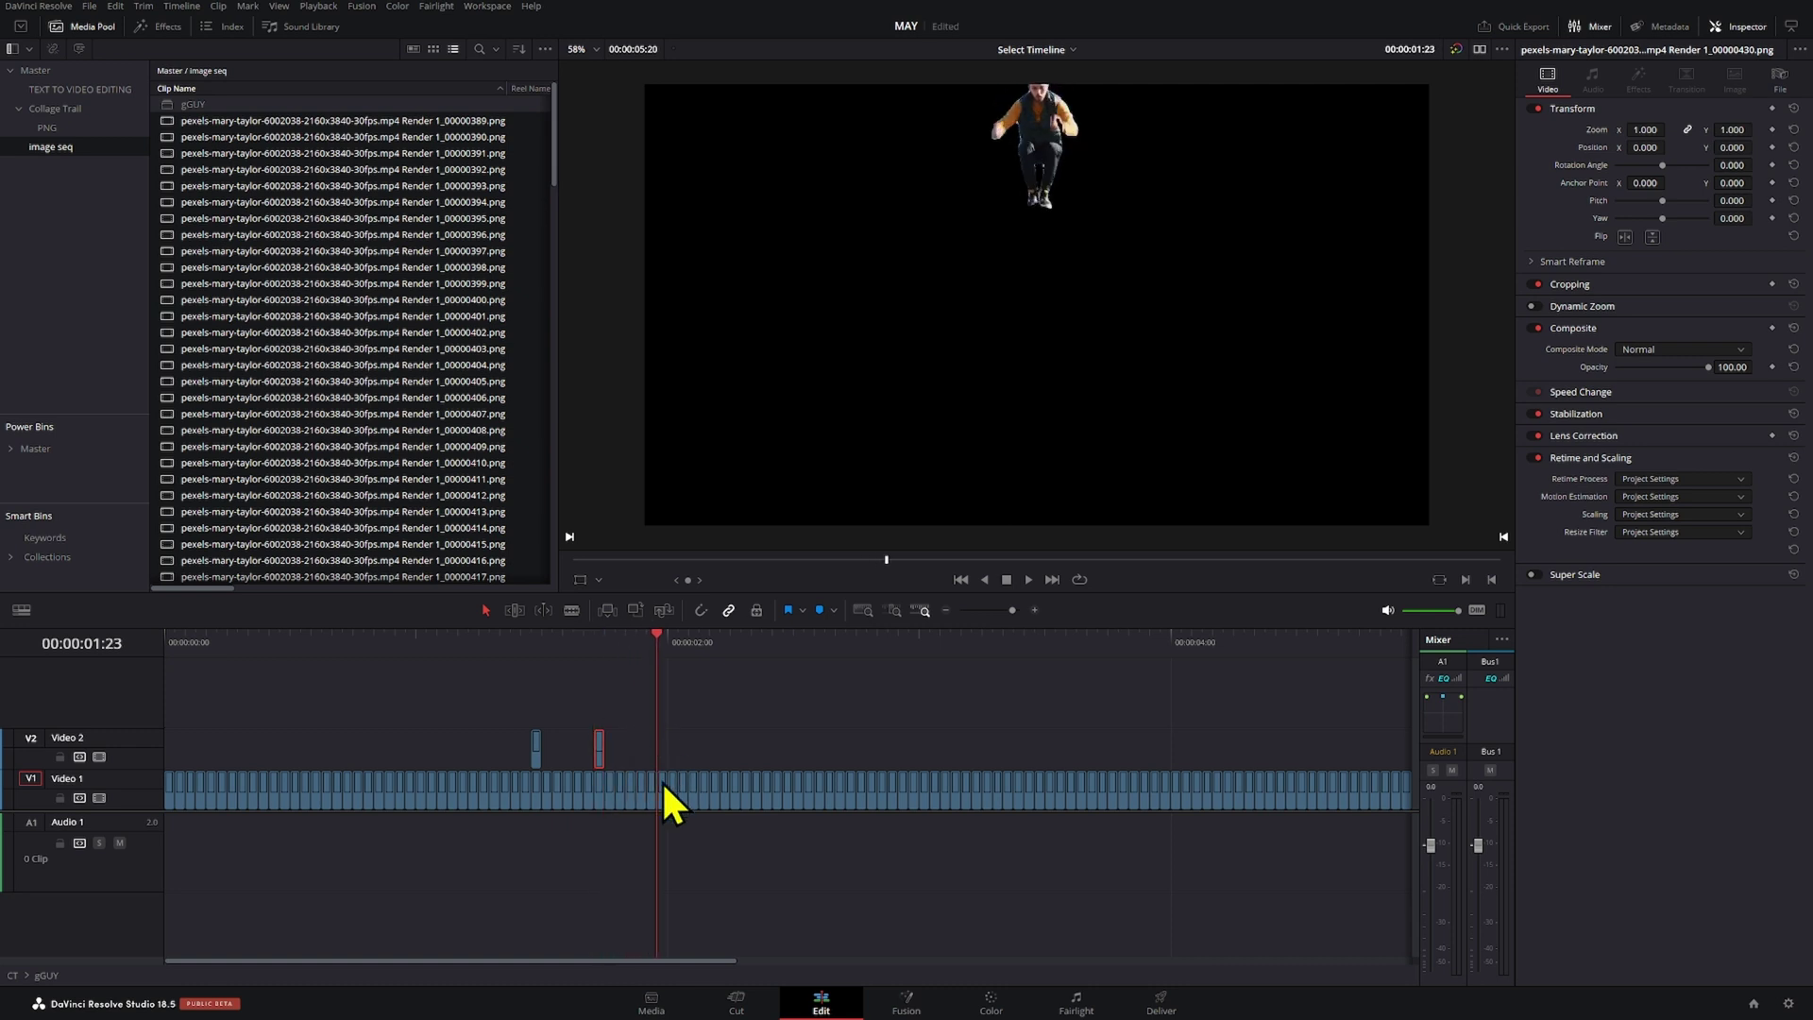
click(663, 785)
- Raise the stills at about 00:00:02:05 and 00:00:02:10 from Video 1 to Video 2
key(Right)
key(Right)
key(Right)
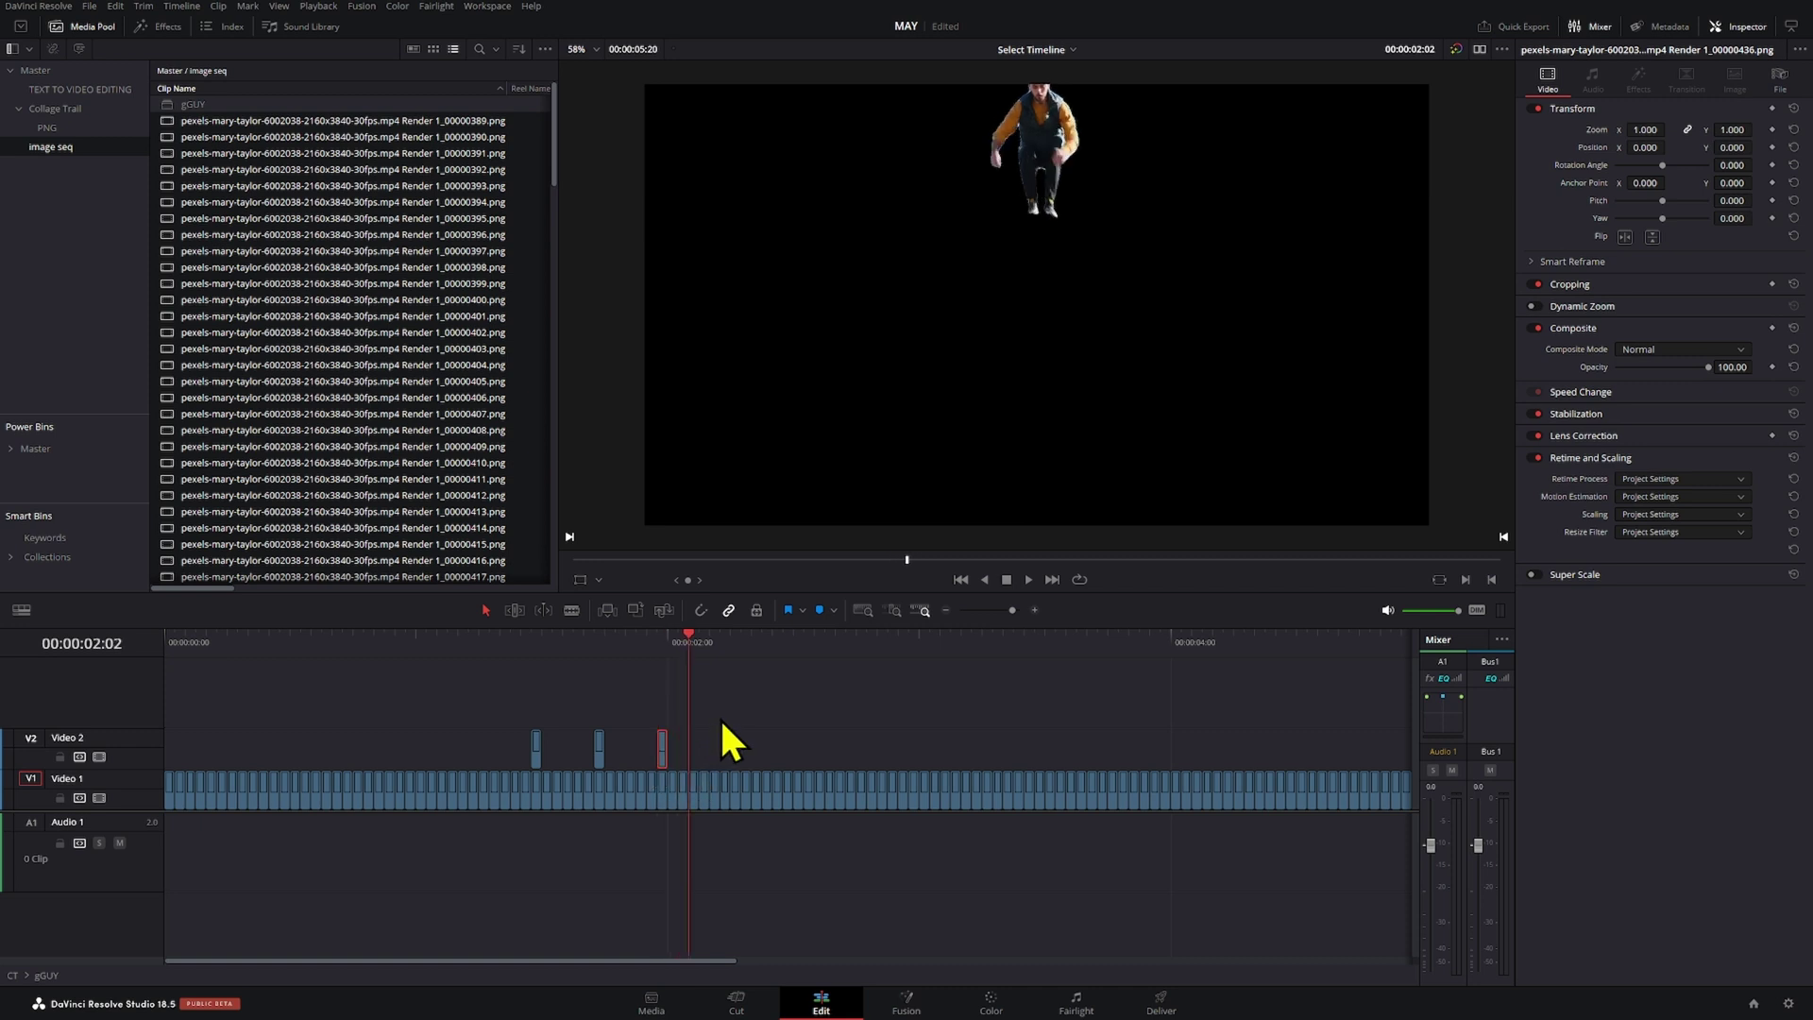
key(Left)
key(Left)
key(Left)
key(Right)
key(Right)
key(Right)
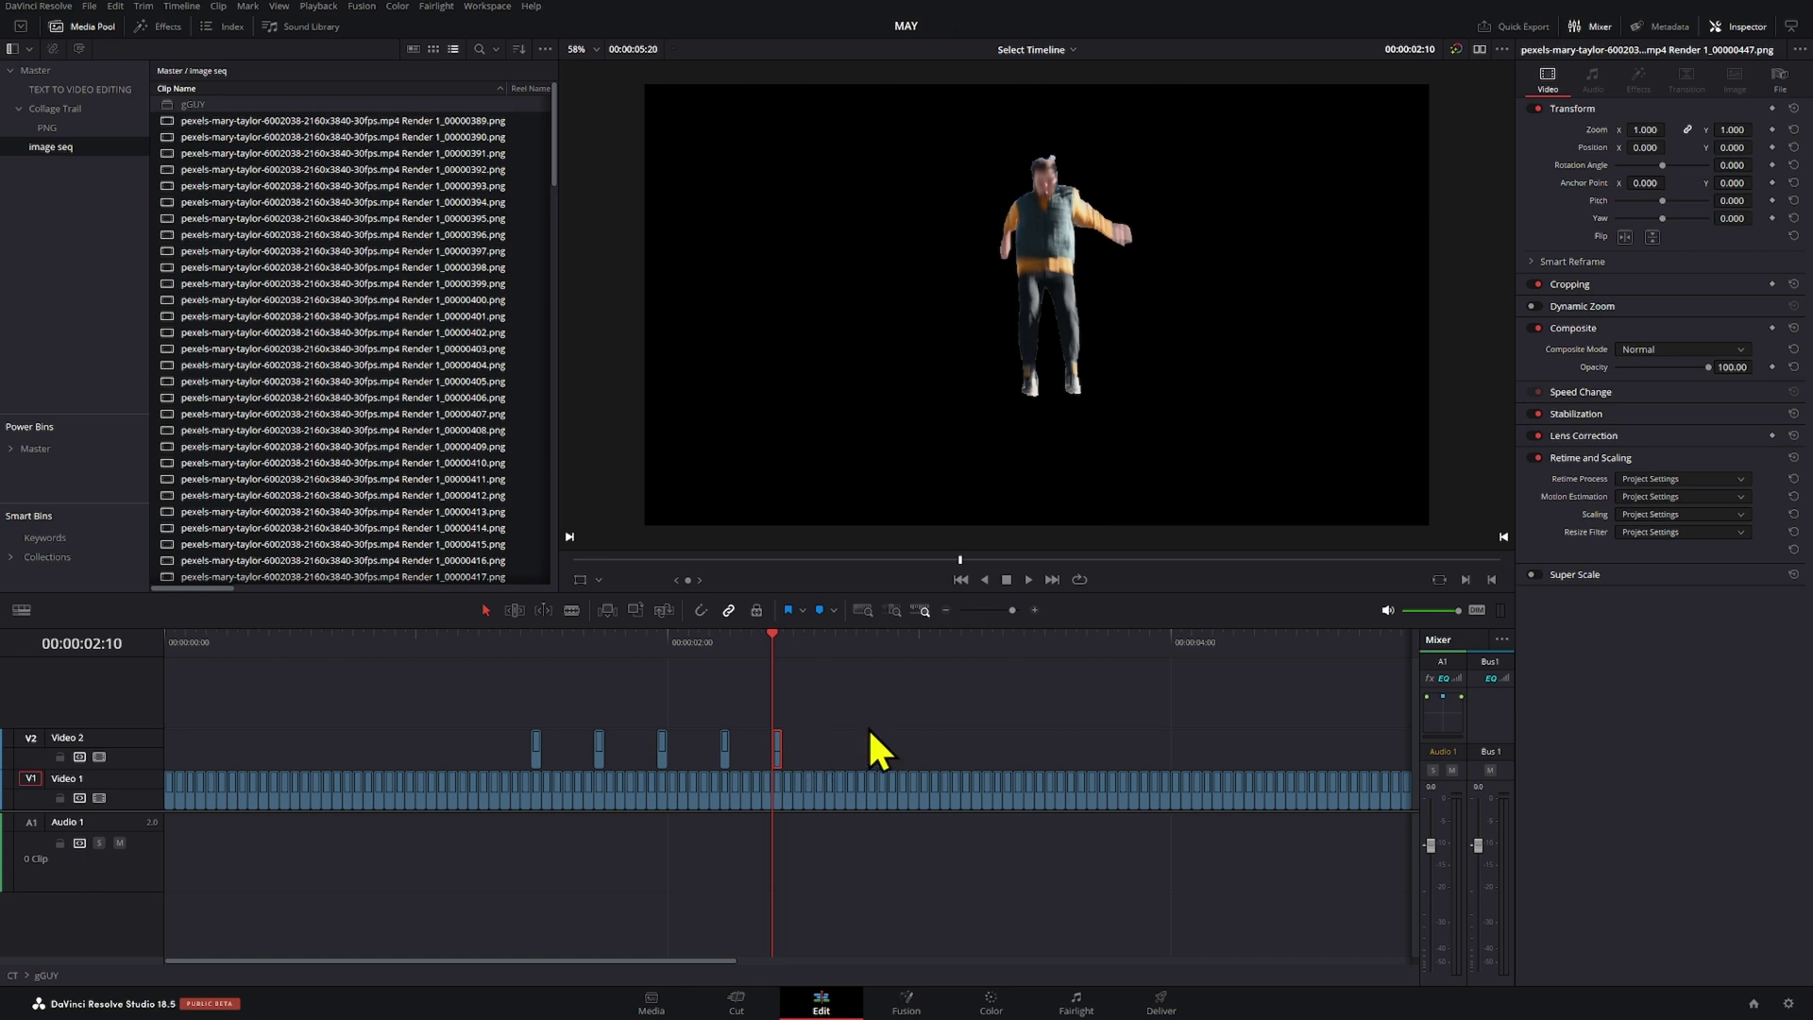
- Raise the still of the landing crouch at 00:00:02:14 to Video 2
key(Right)
key(Right)
key(Right)
key(Right)
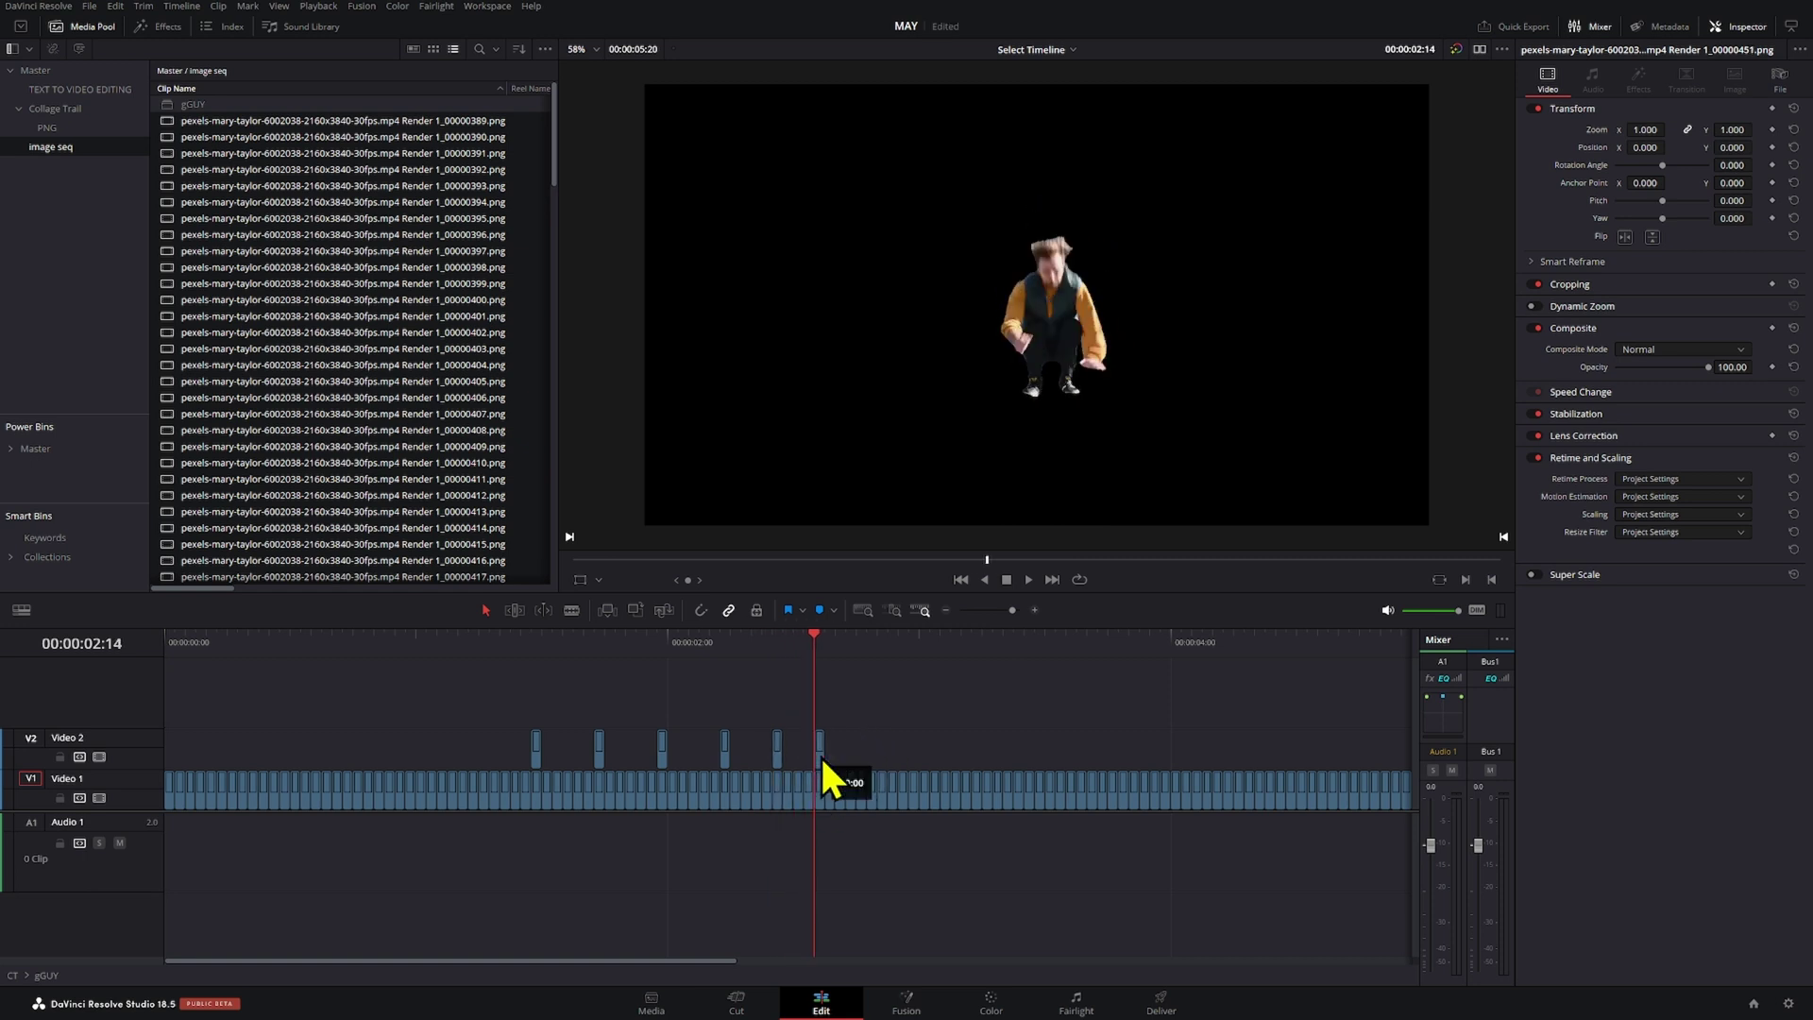
- Advance to 00:00:02:18 and raise the still with the man's hand on the ledge to Video 2
key(Right)
key(Right)
key(Right)
key(Right)
key(Left)
key(Right)
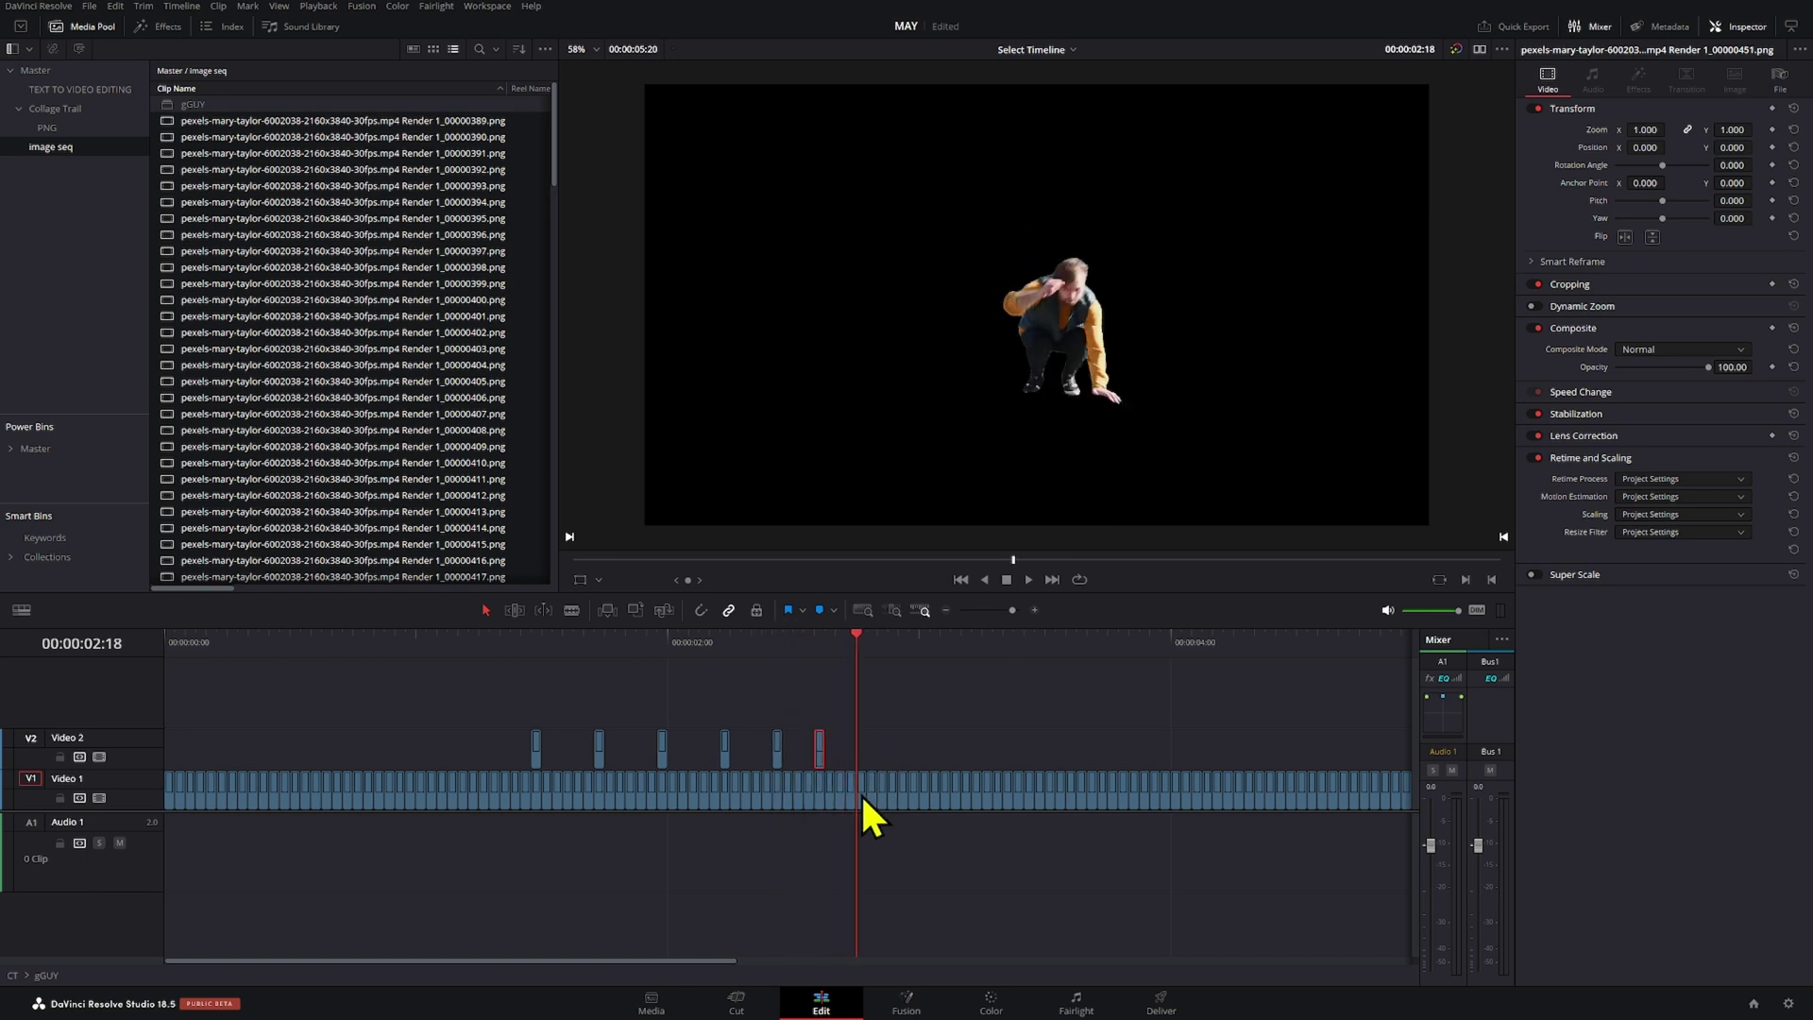
click(862, 746)
- Stagger the seven raised stills upward in time order, one per track from Video 2 to Video 8
drag(913, 721, 855, 710)
drag(620, 680, 850, 661)
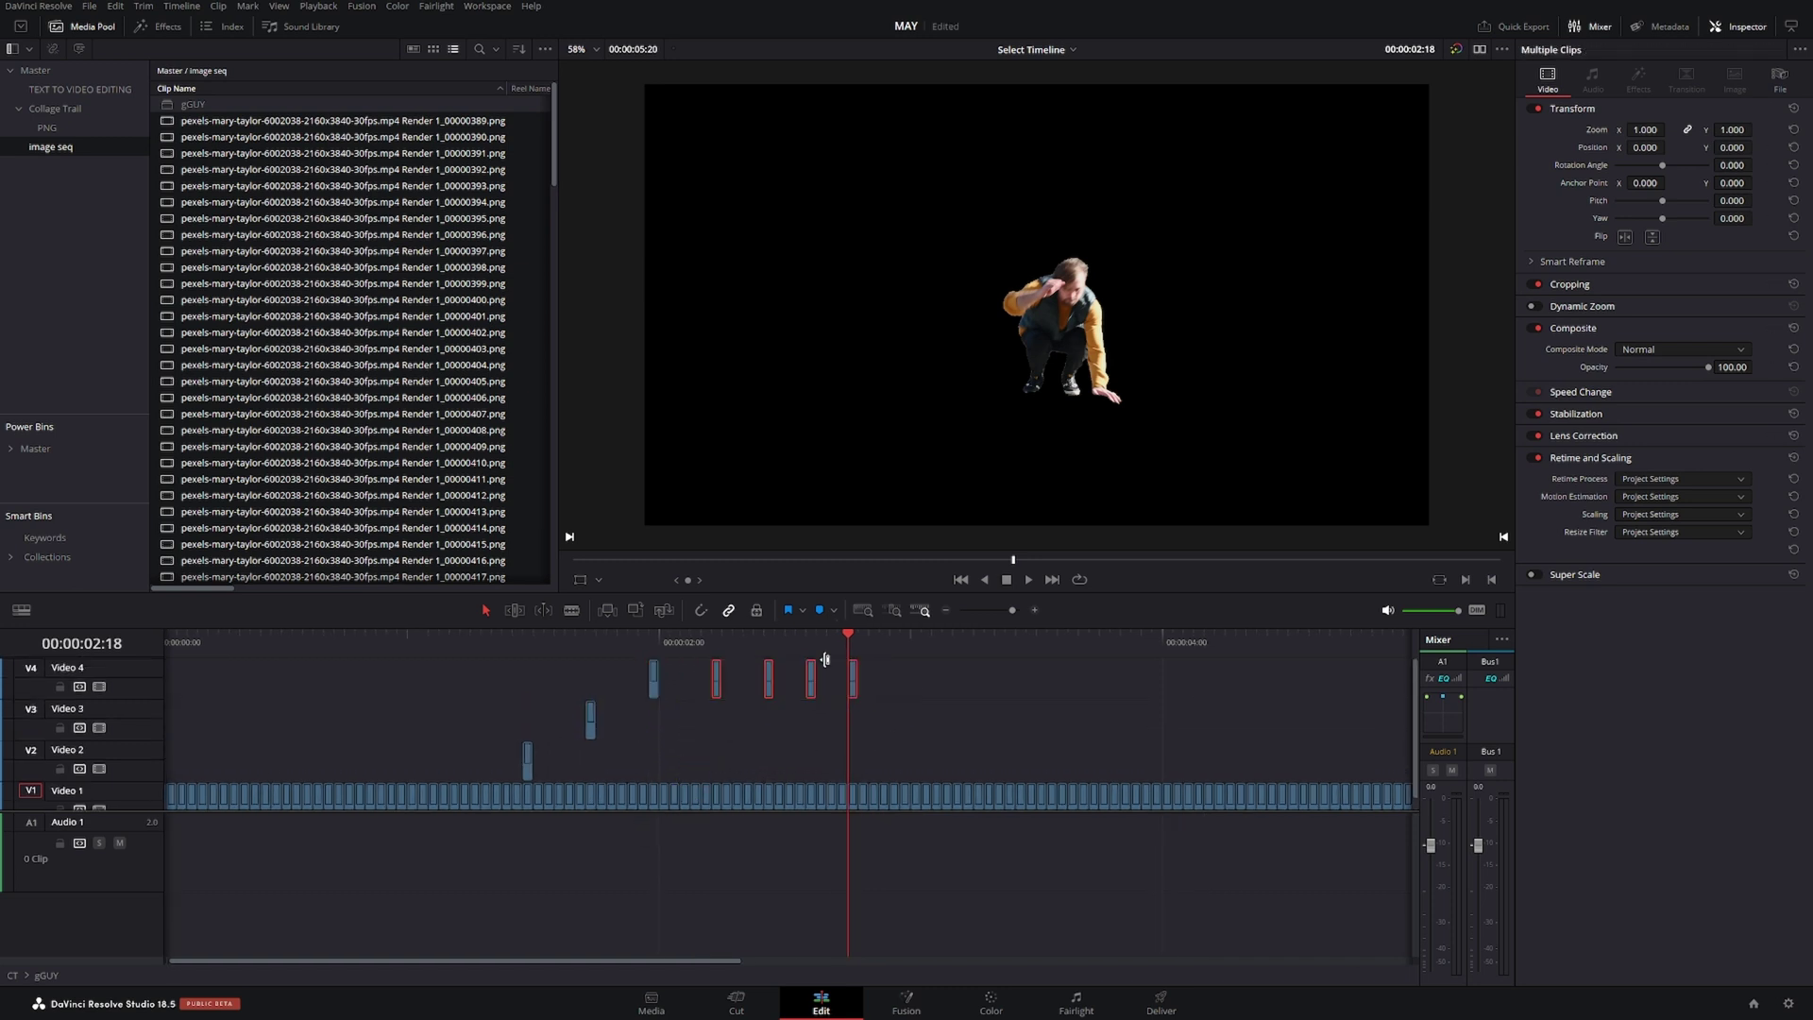
drag(714, 676, 776, 658)
drag(805, 715, 836, 695)
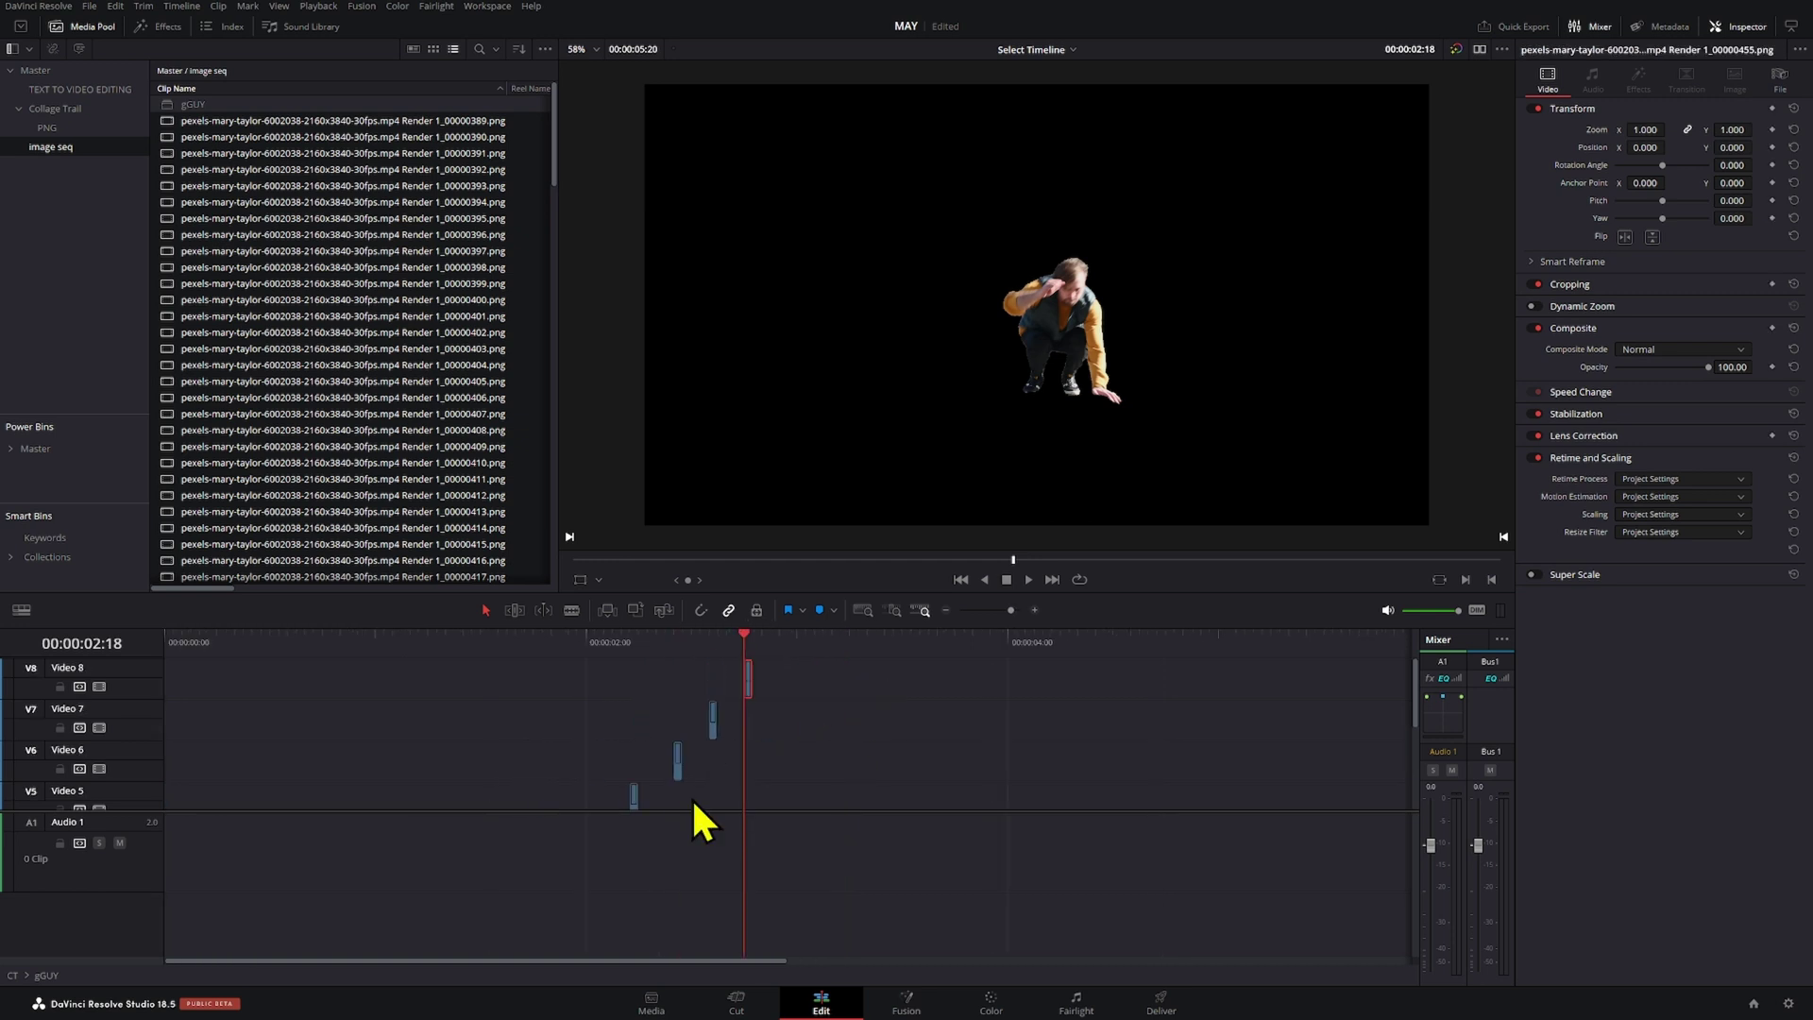
- Enlarge the video track area and set the duration of all stills on Video 2 through Video 8 to 1 second
drag(693, 810, 683, 933)
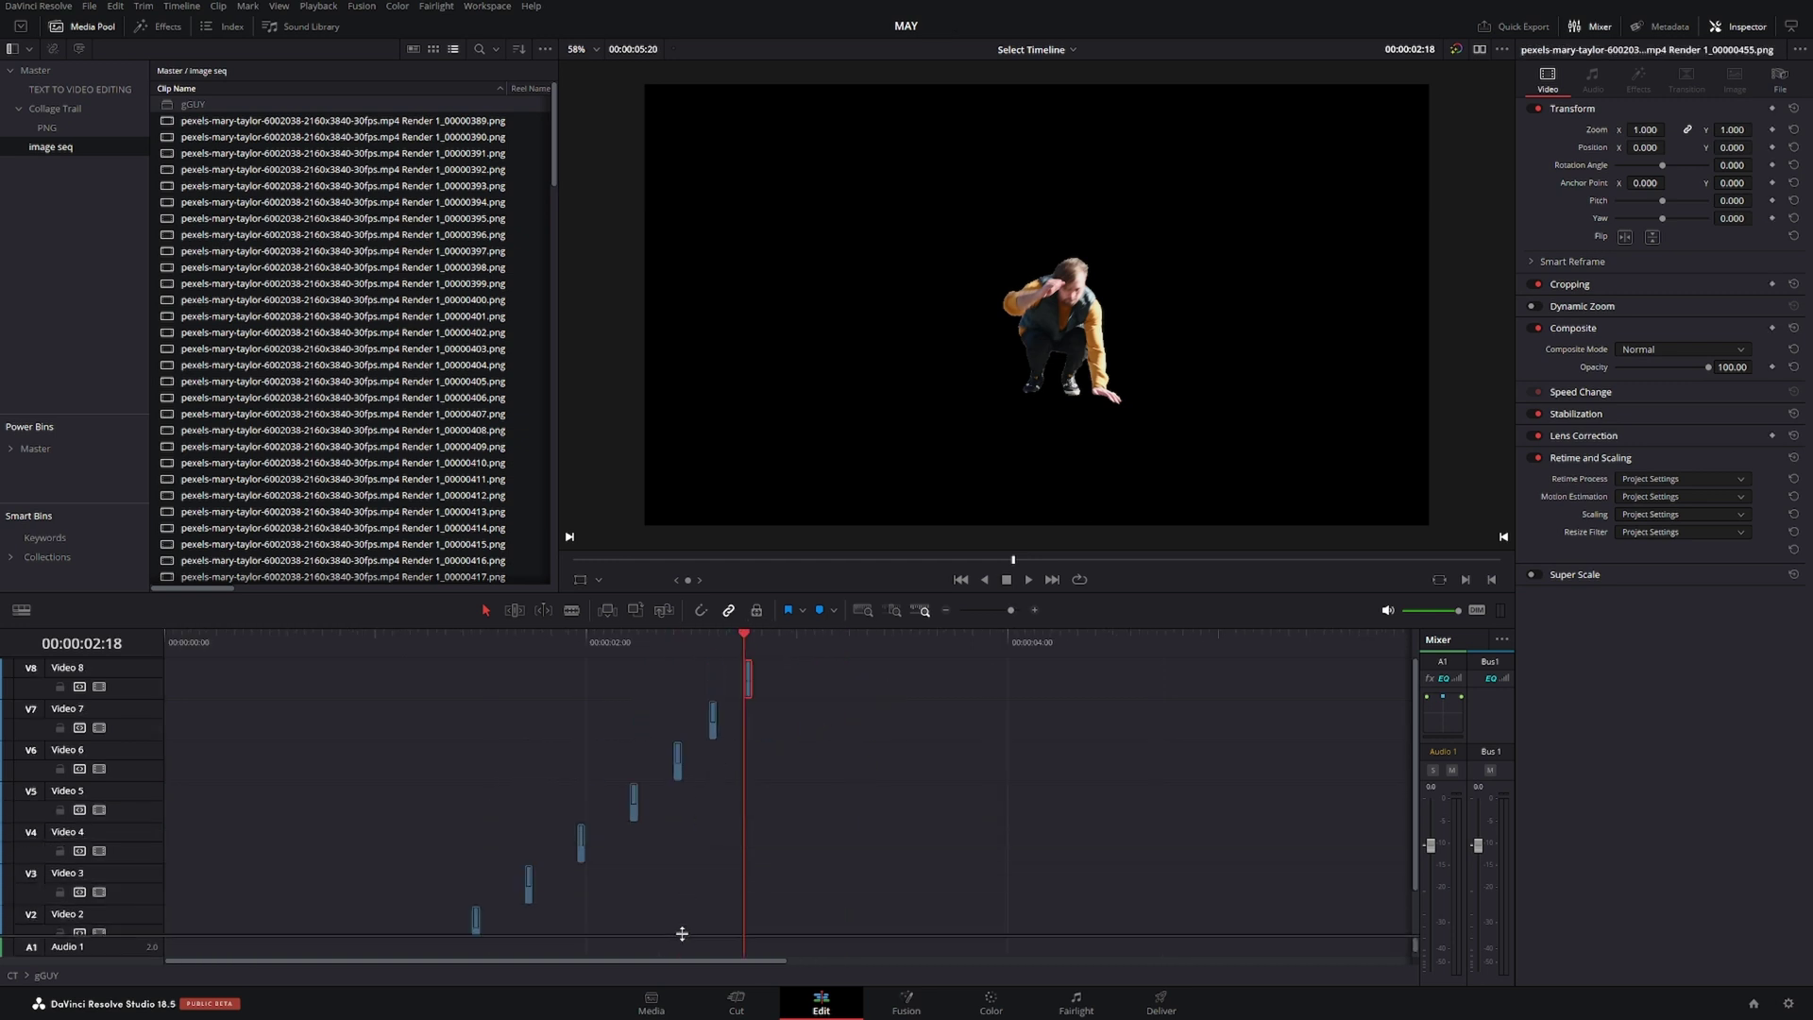
scroll(705, 861, right, 1)
scroll(708, 862, down, 2)
scroll(824, 733, left, 1)
scroll(812, 734, down, 2)
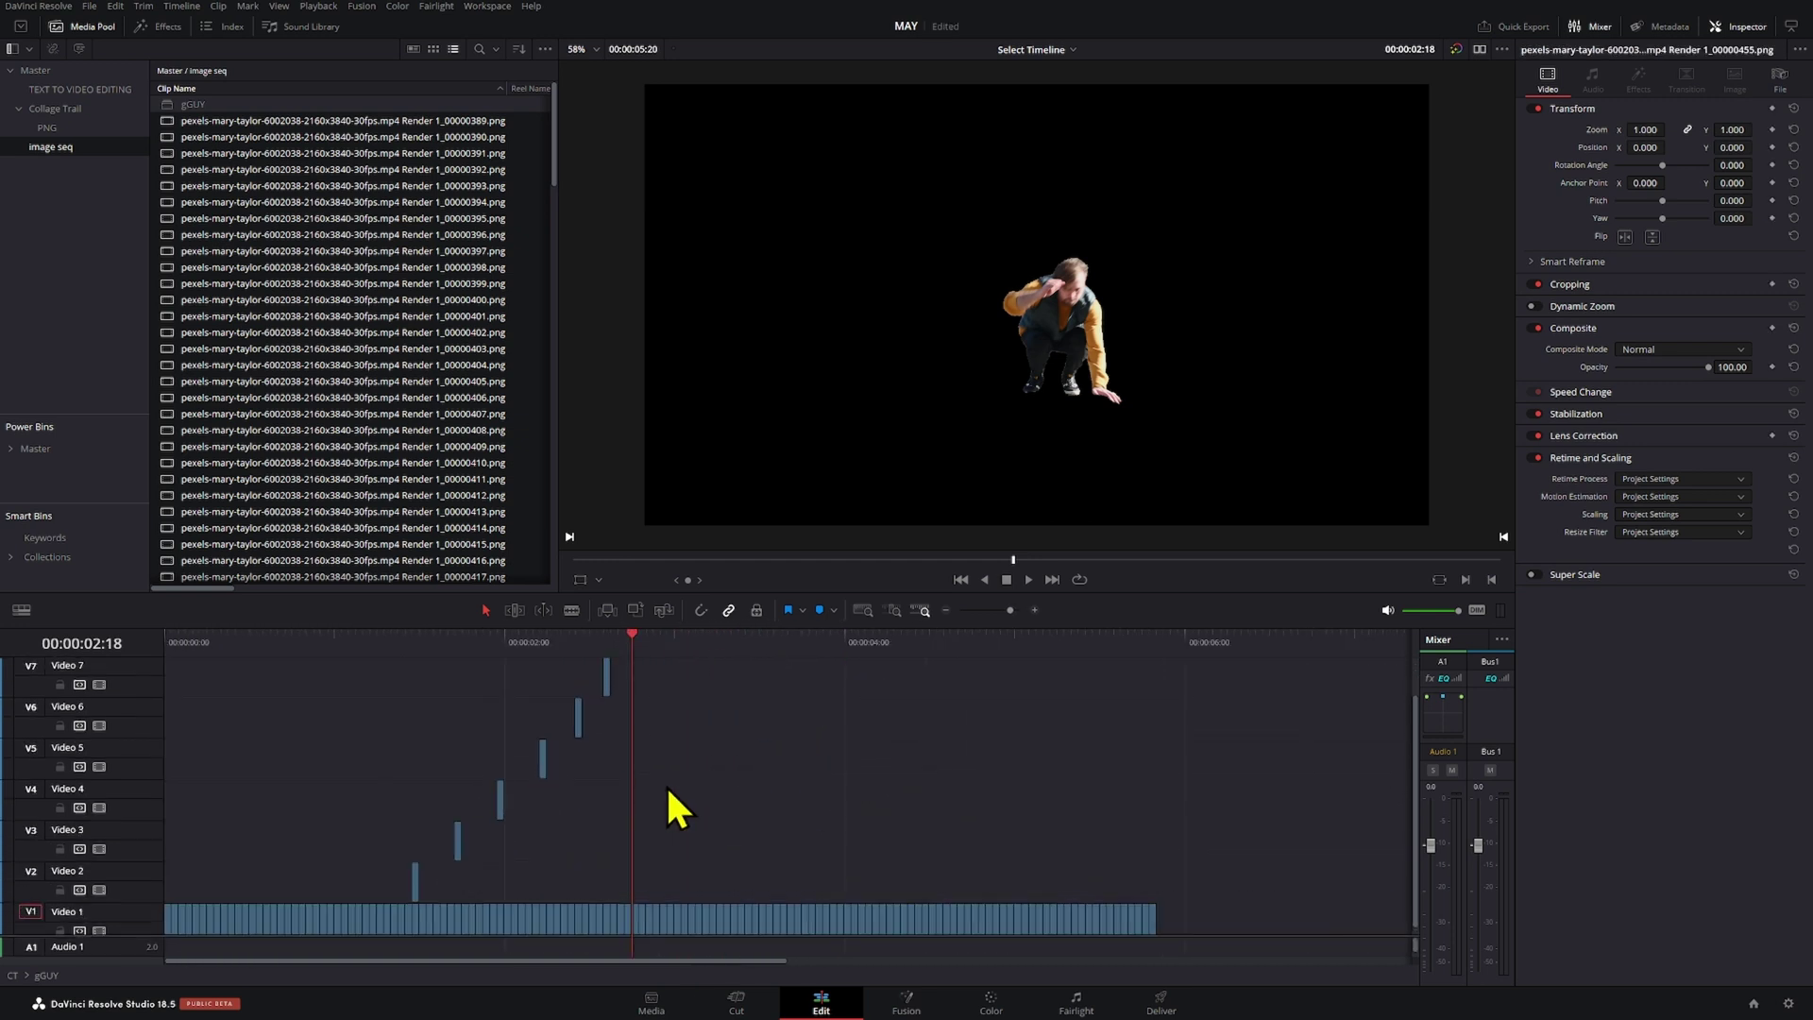
drag(671, 904, 264, 582)
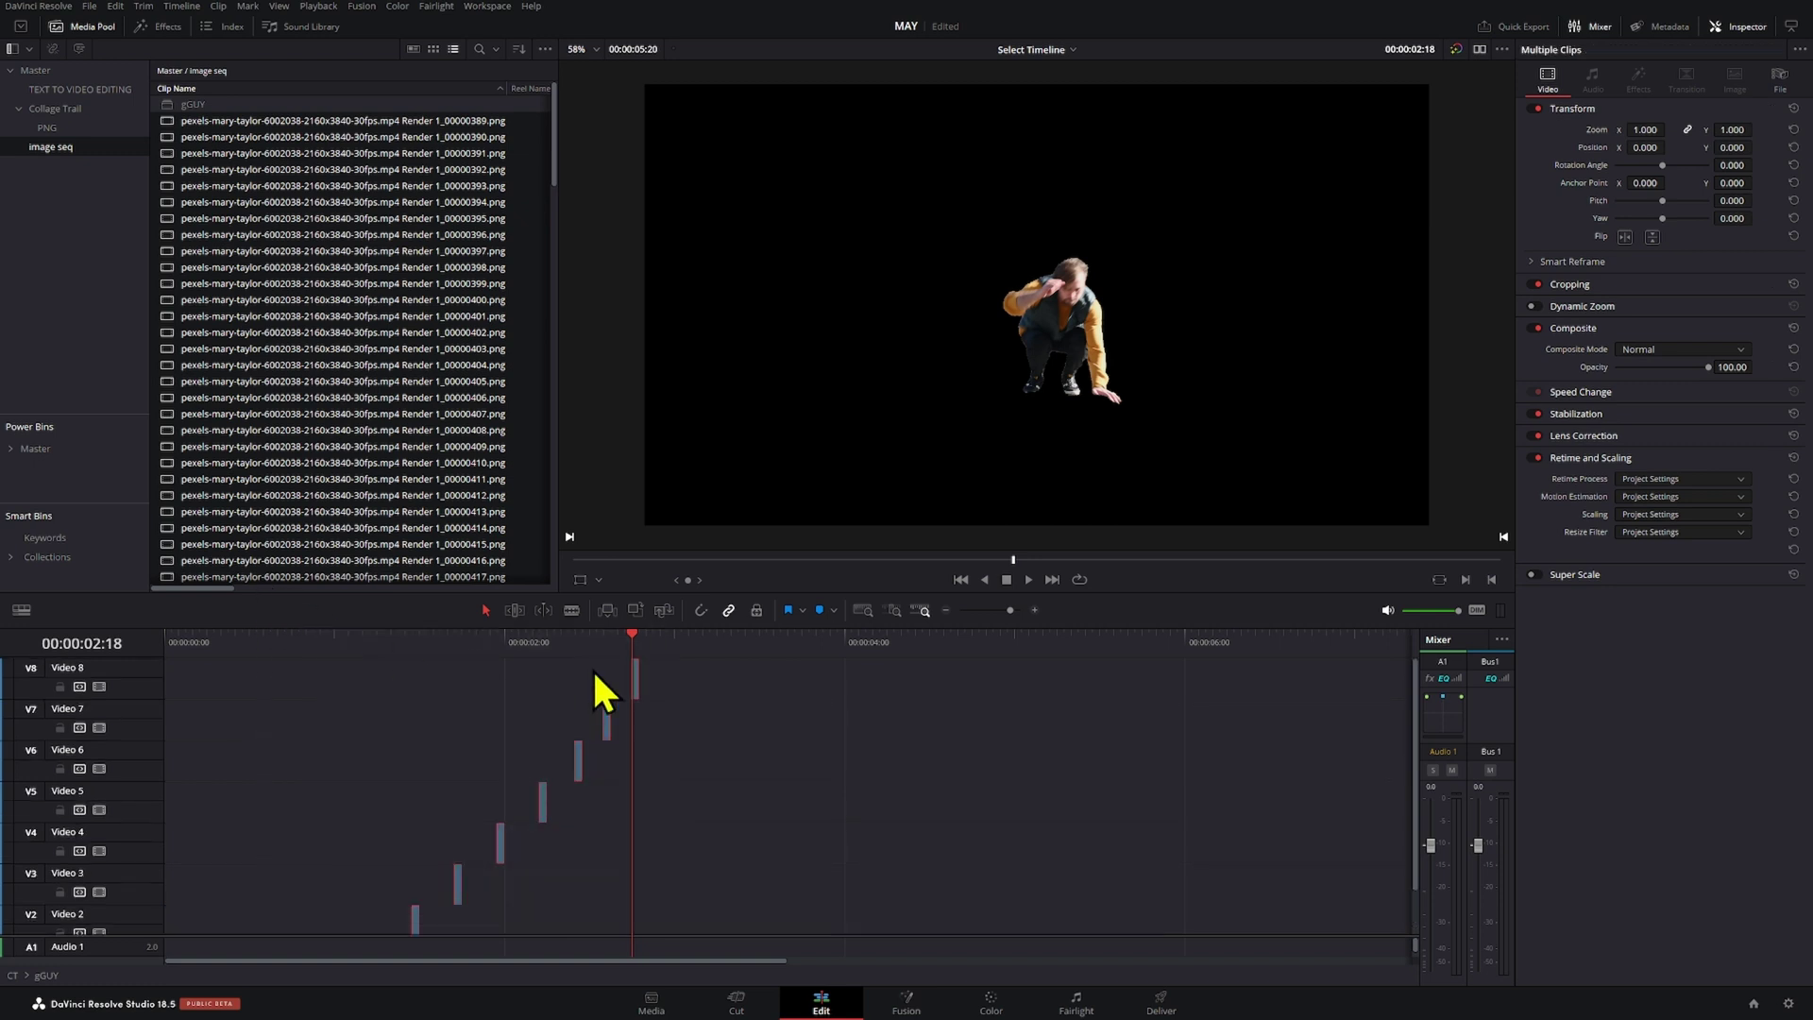
key(ctrl+d)
click(616, 588)
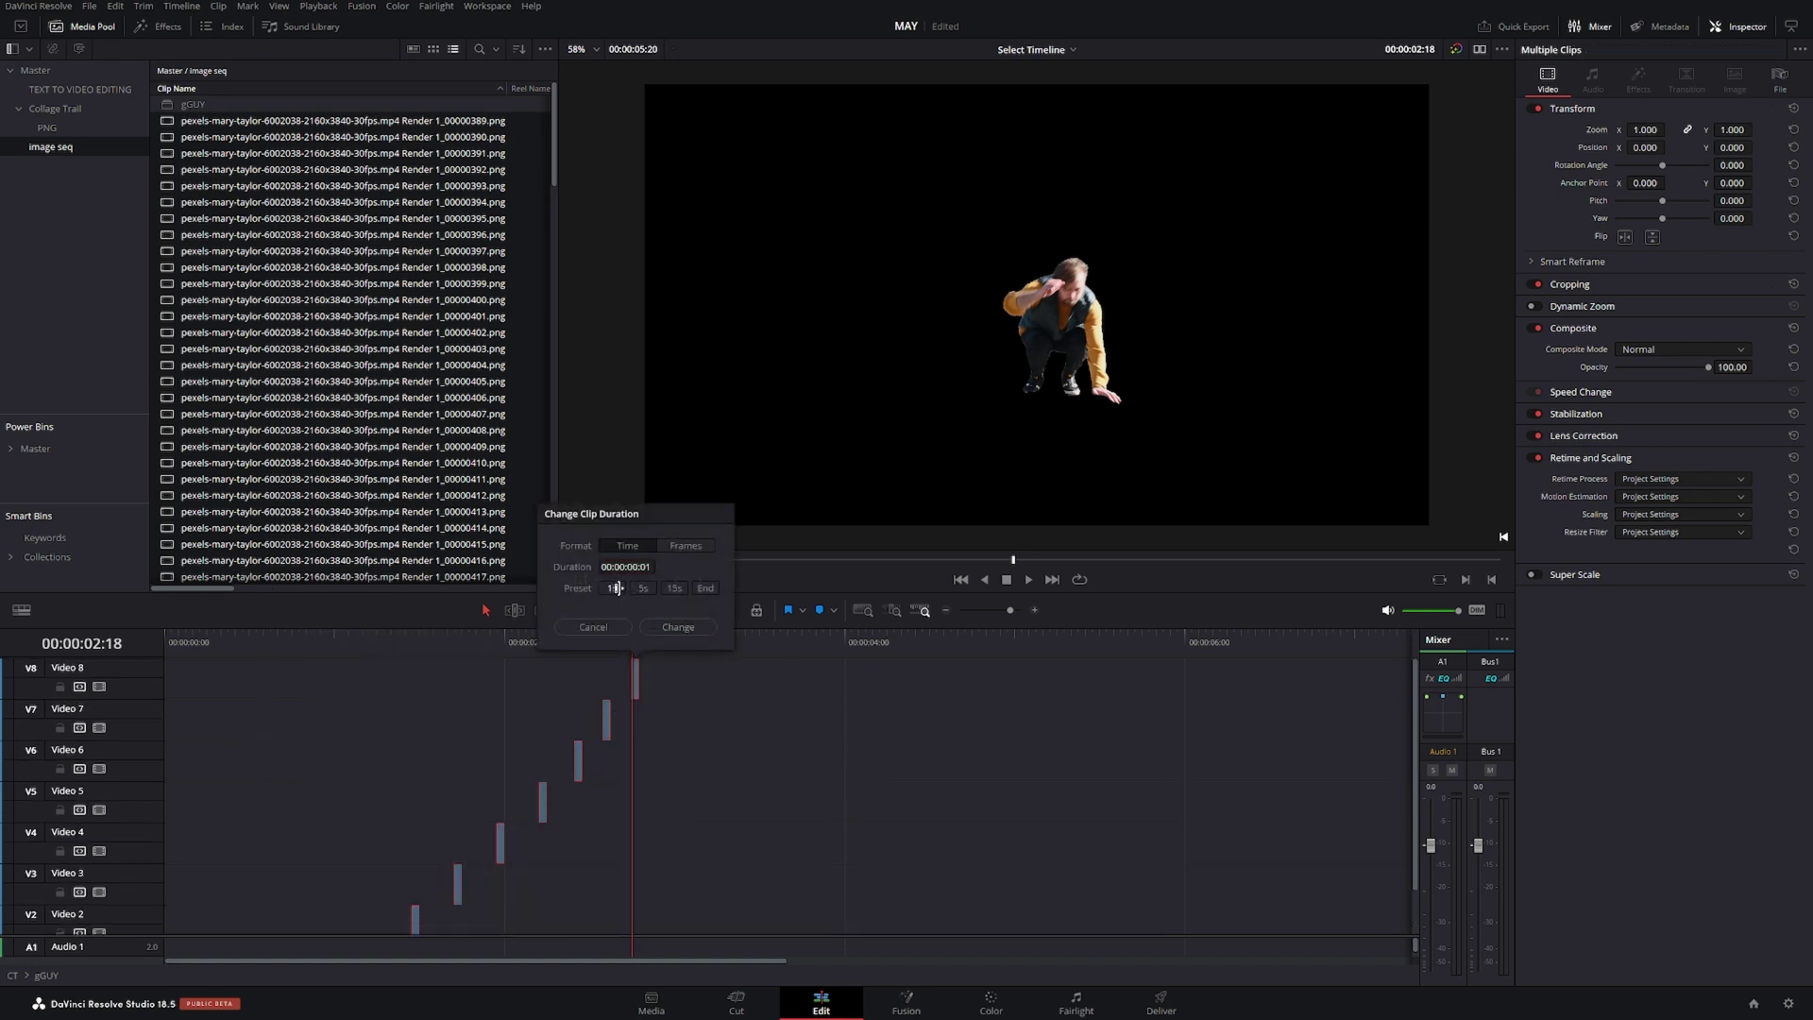
click(677, 627)
scroll(724, 801, down, 3)
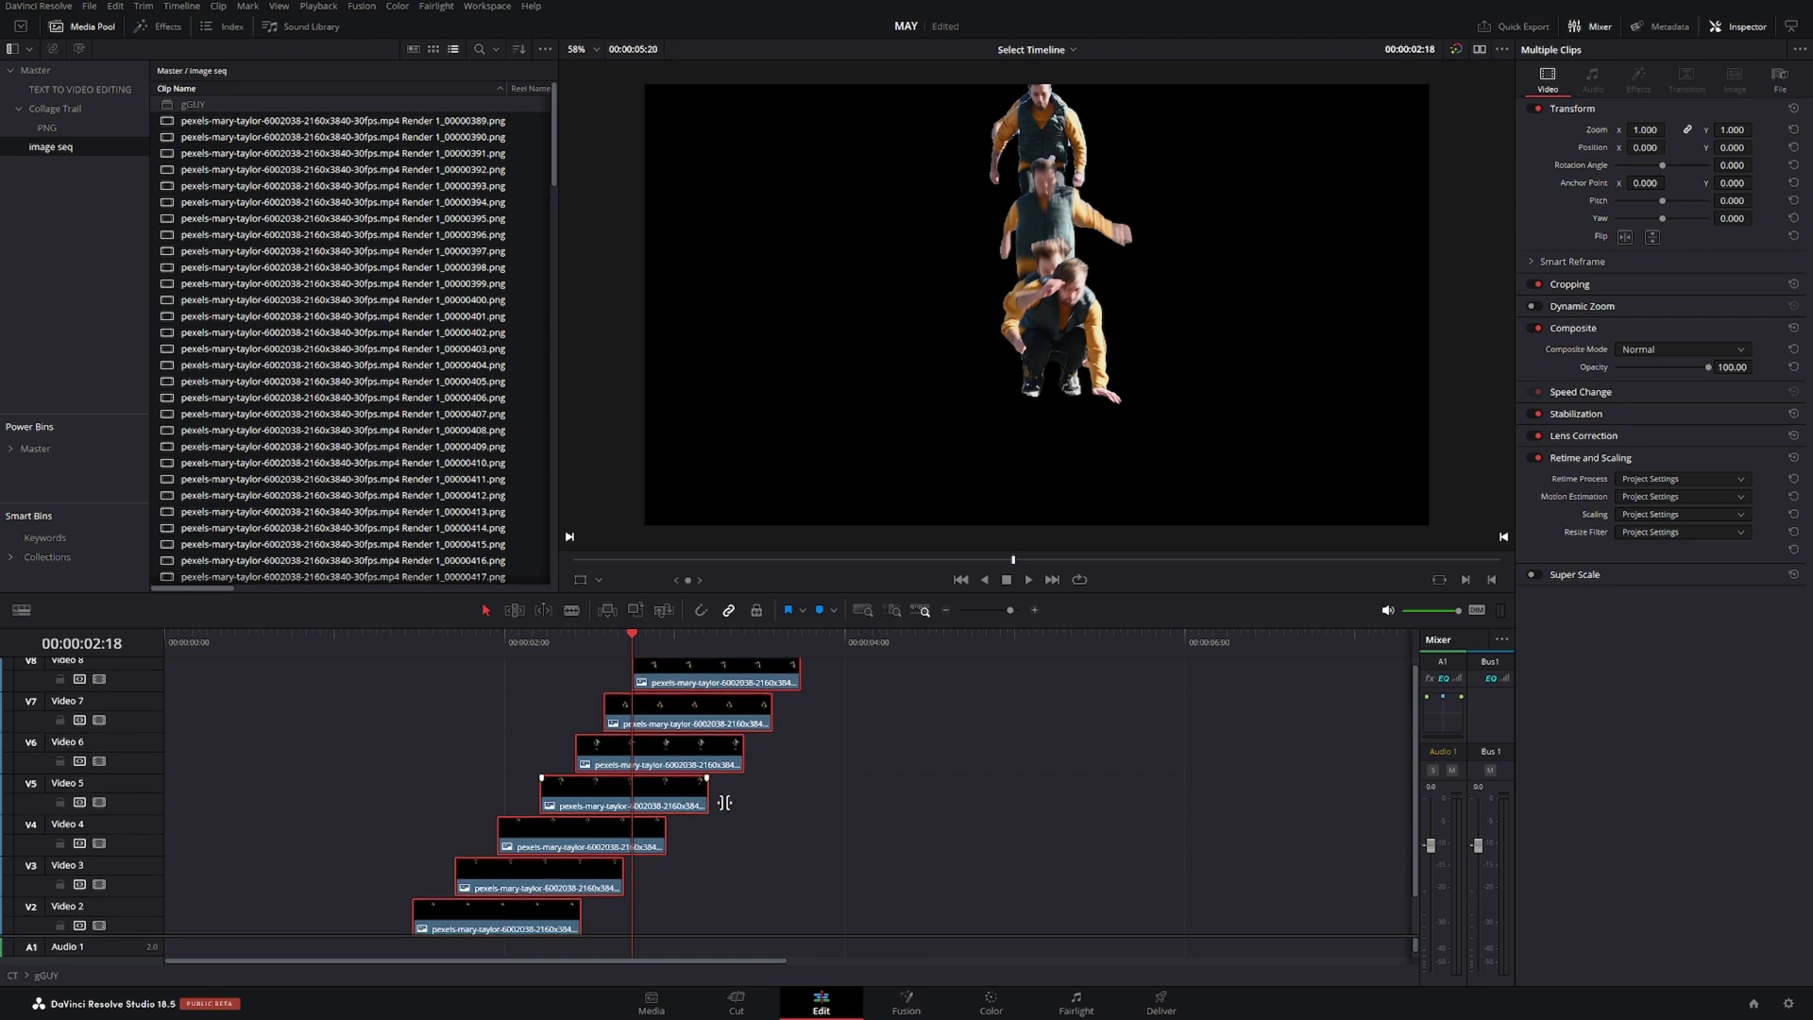
- Disable the Video 1 stills beneath the clones, starting at the first clone's frame, and play back the jump
click(411, 916)
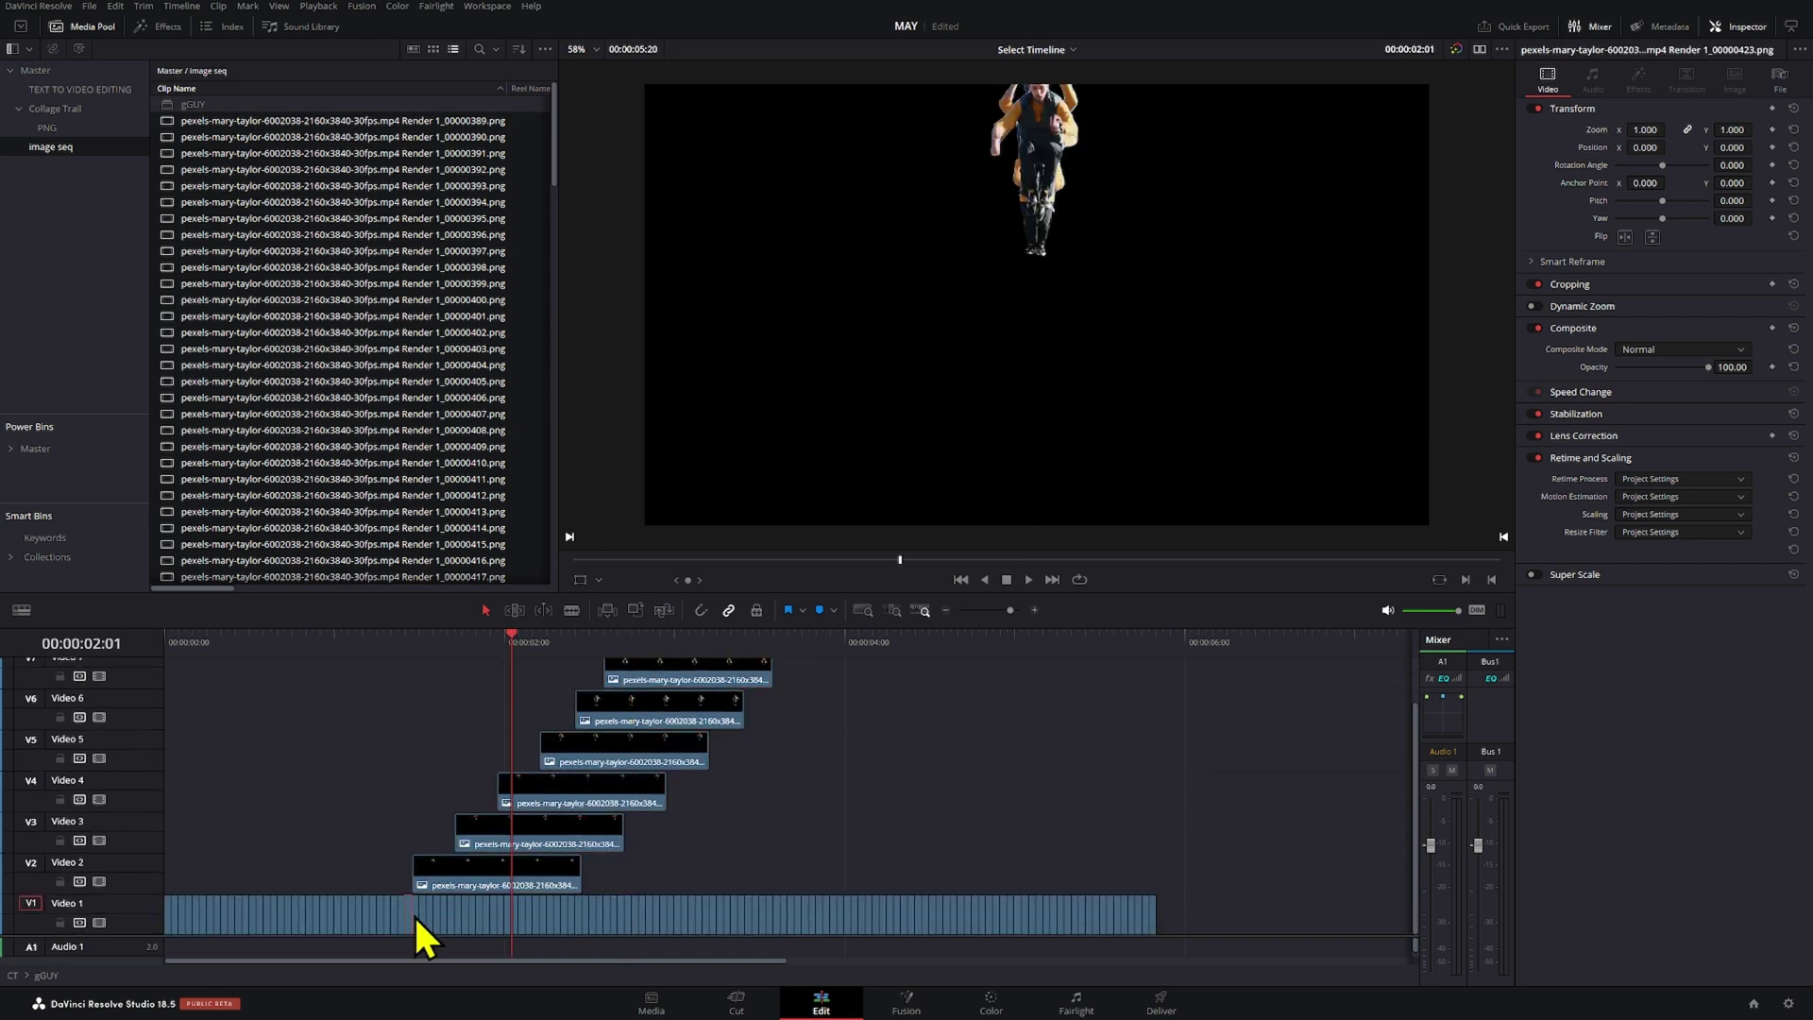
double_click(417, 915)
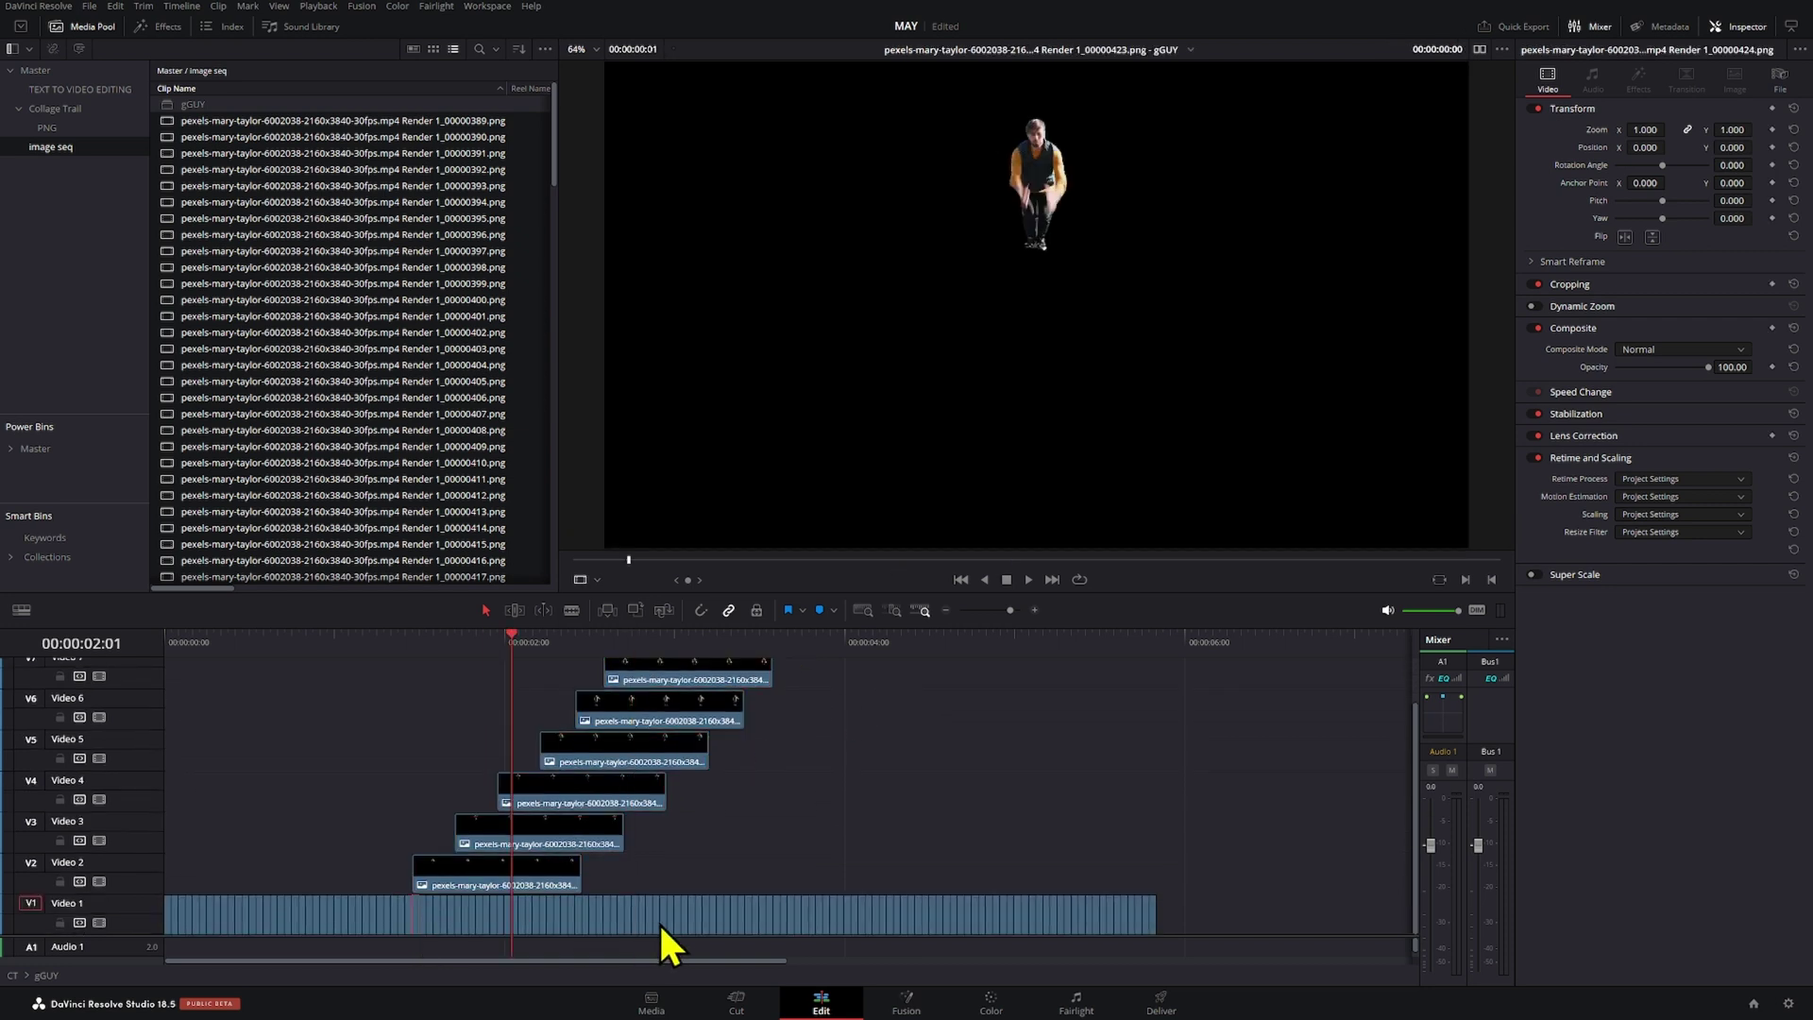
shift+click(690, 913)
shift+click(715, 912)
key(d)
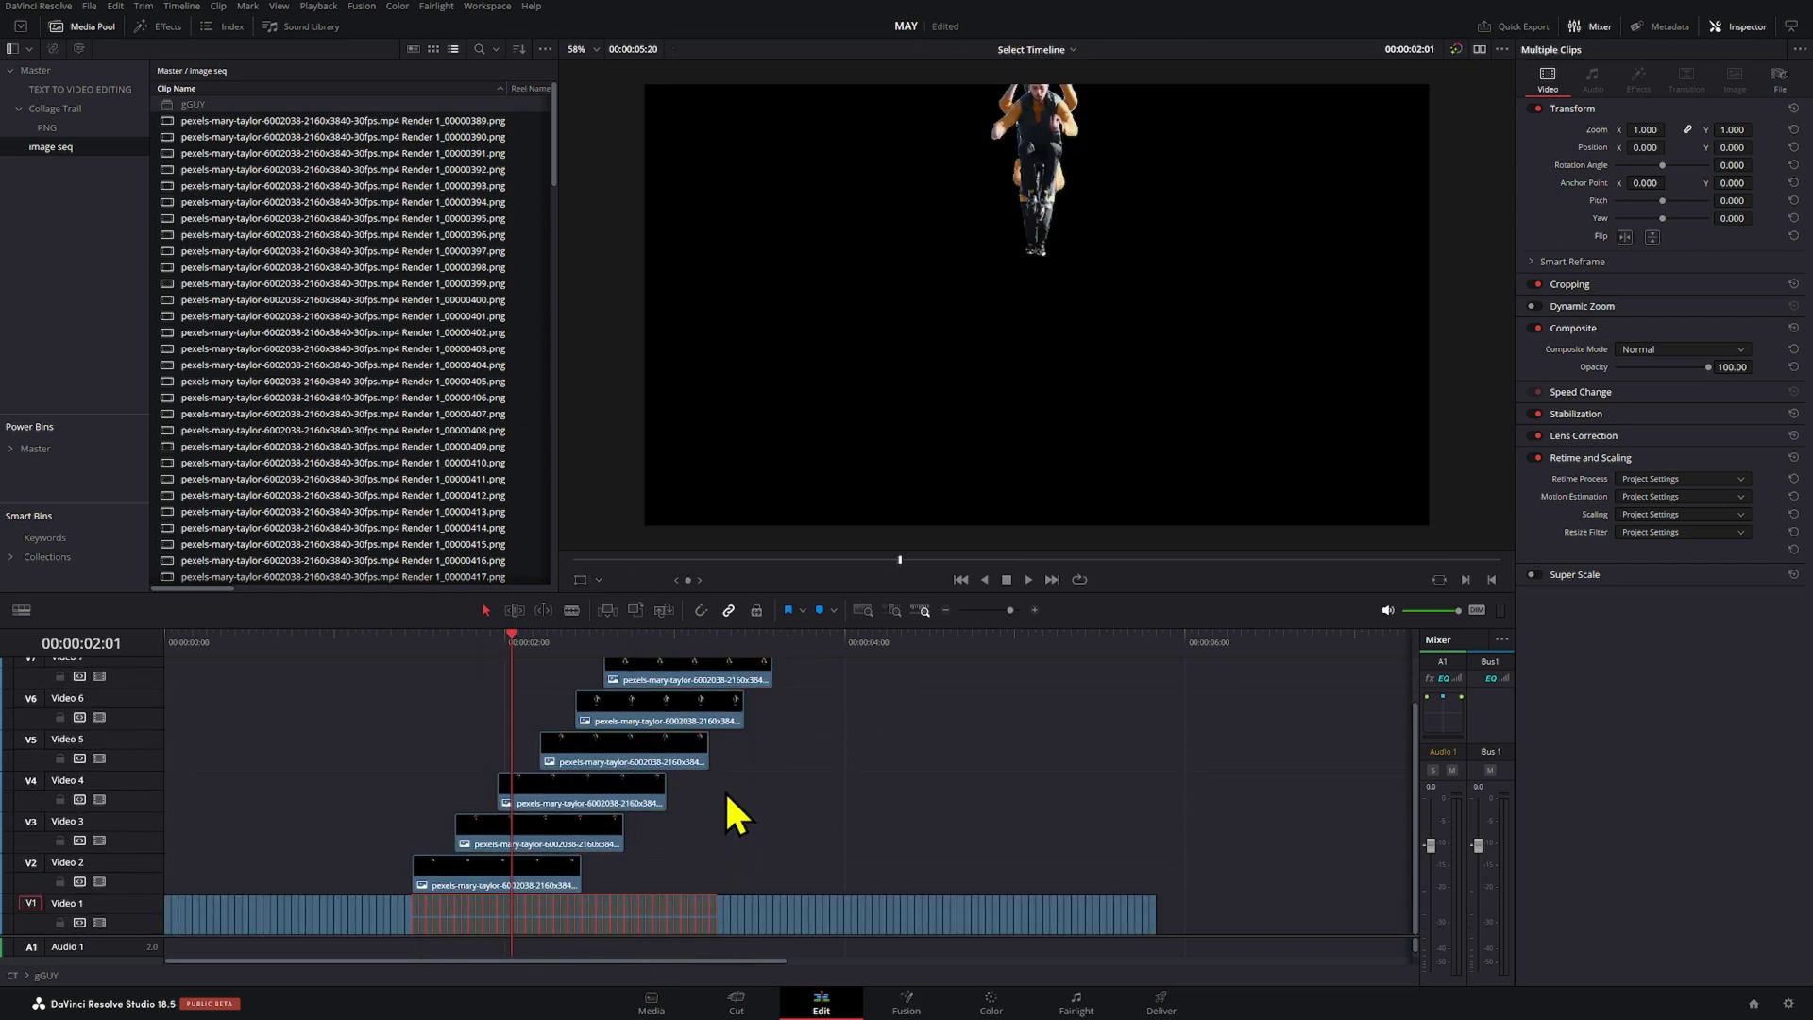
key(space)
click(405, 650)
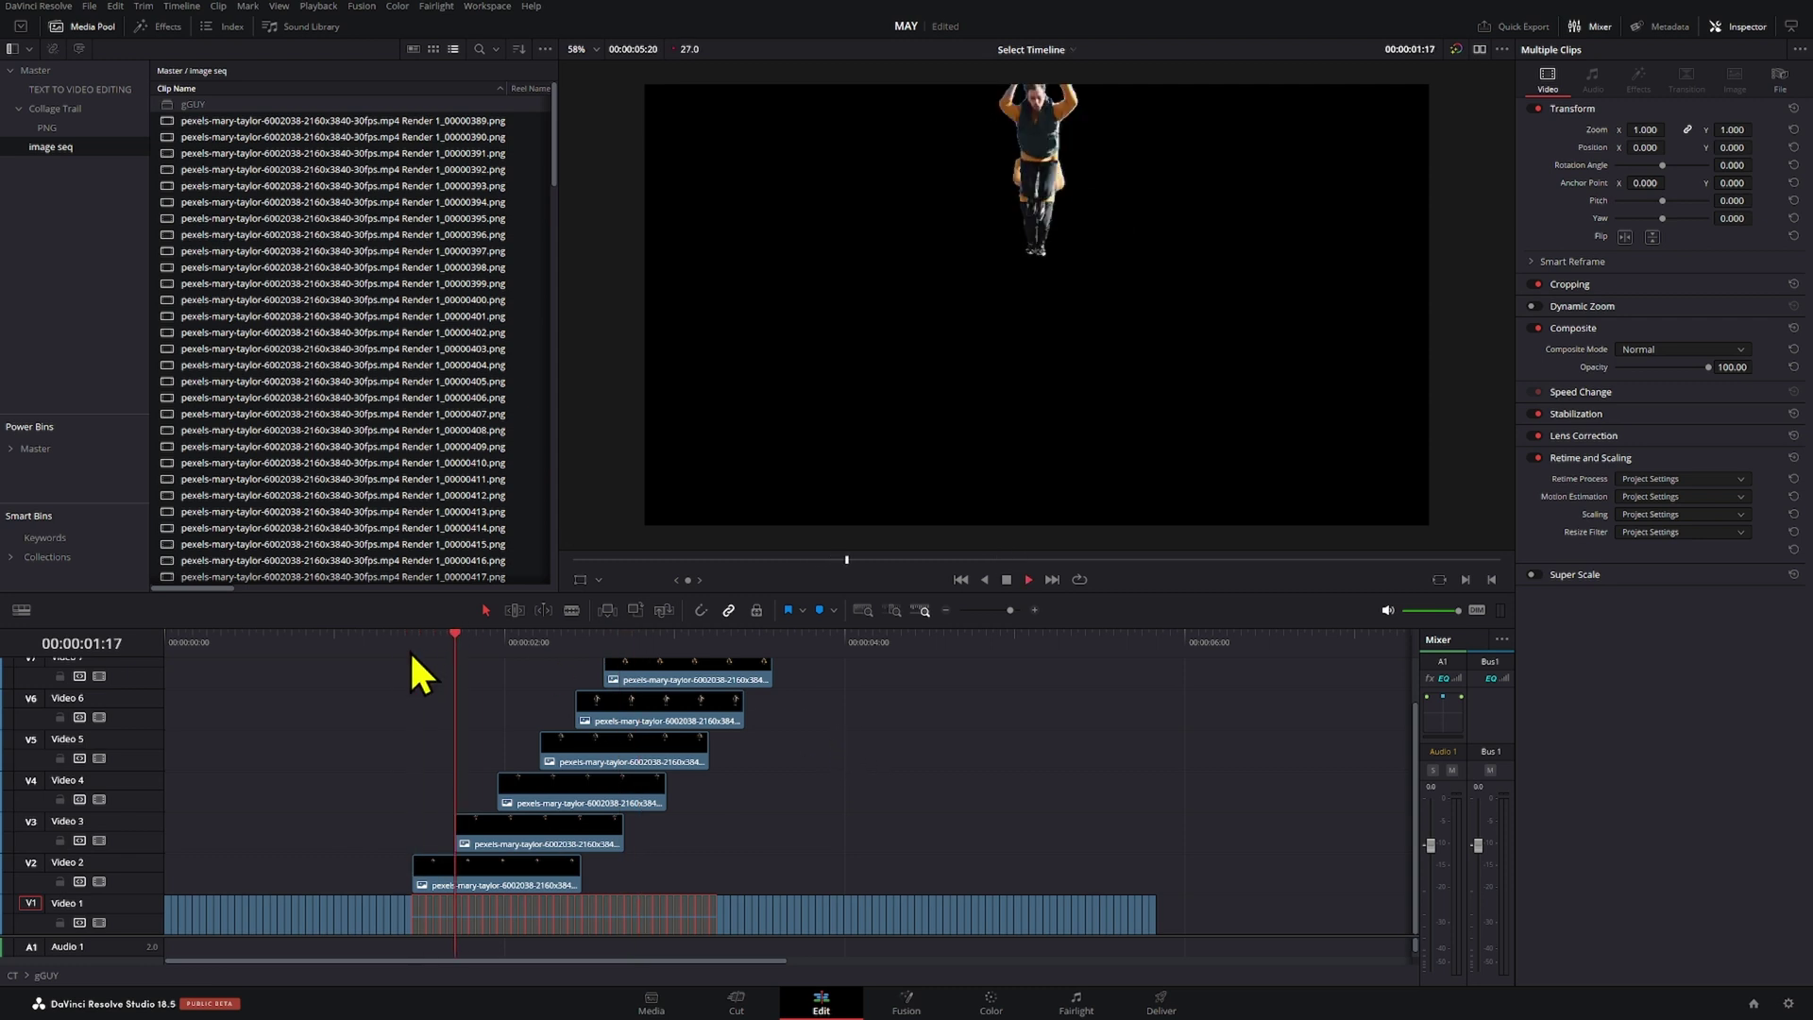
key(space)
- Disable the next run of Video 1 stills beneath the last clones
click(723, 916)
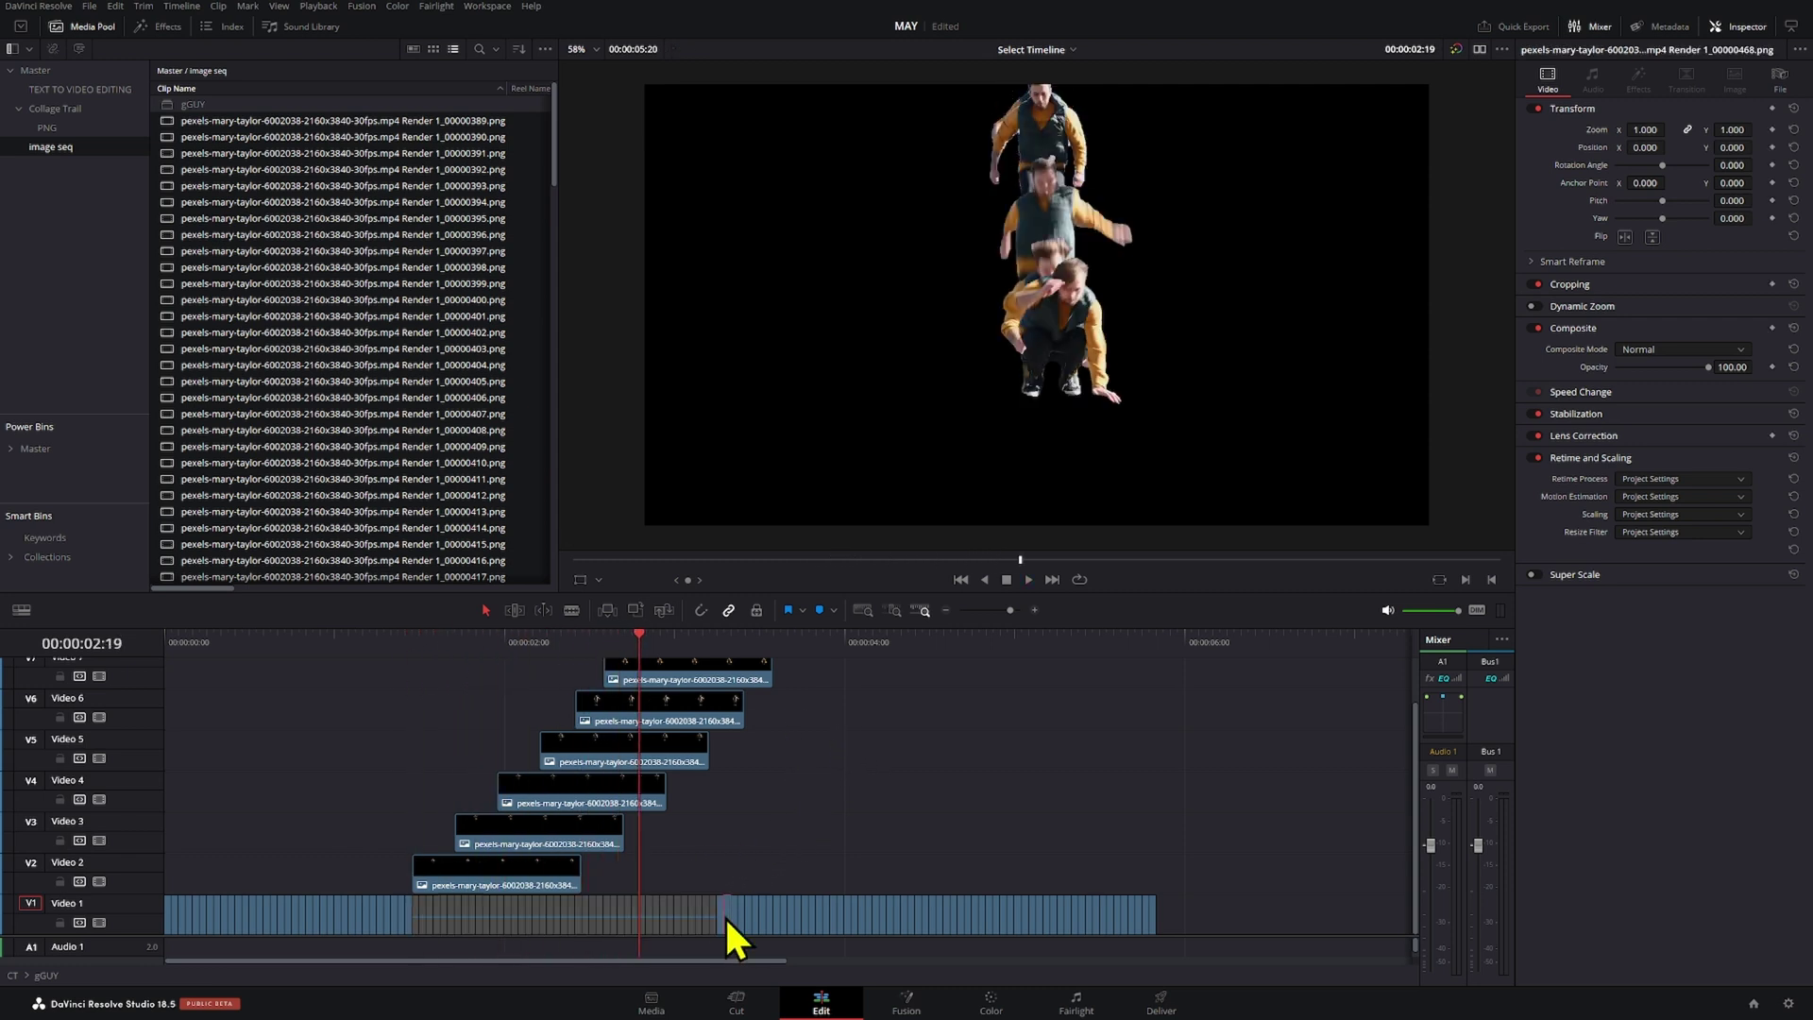
shift+click(765, 922)
key(d)
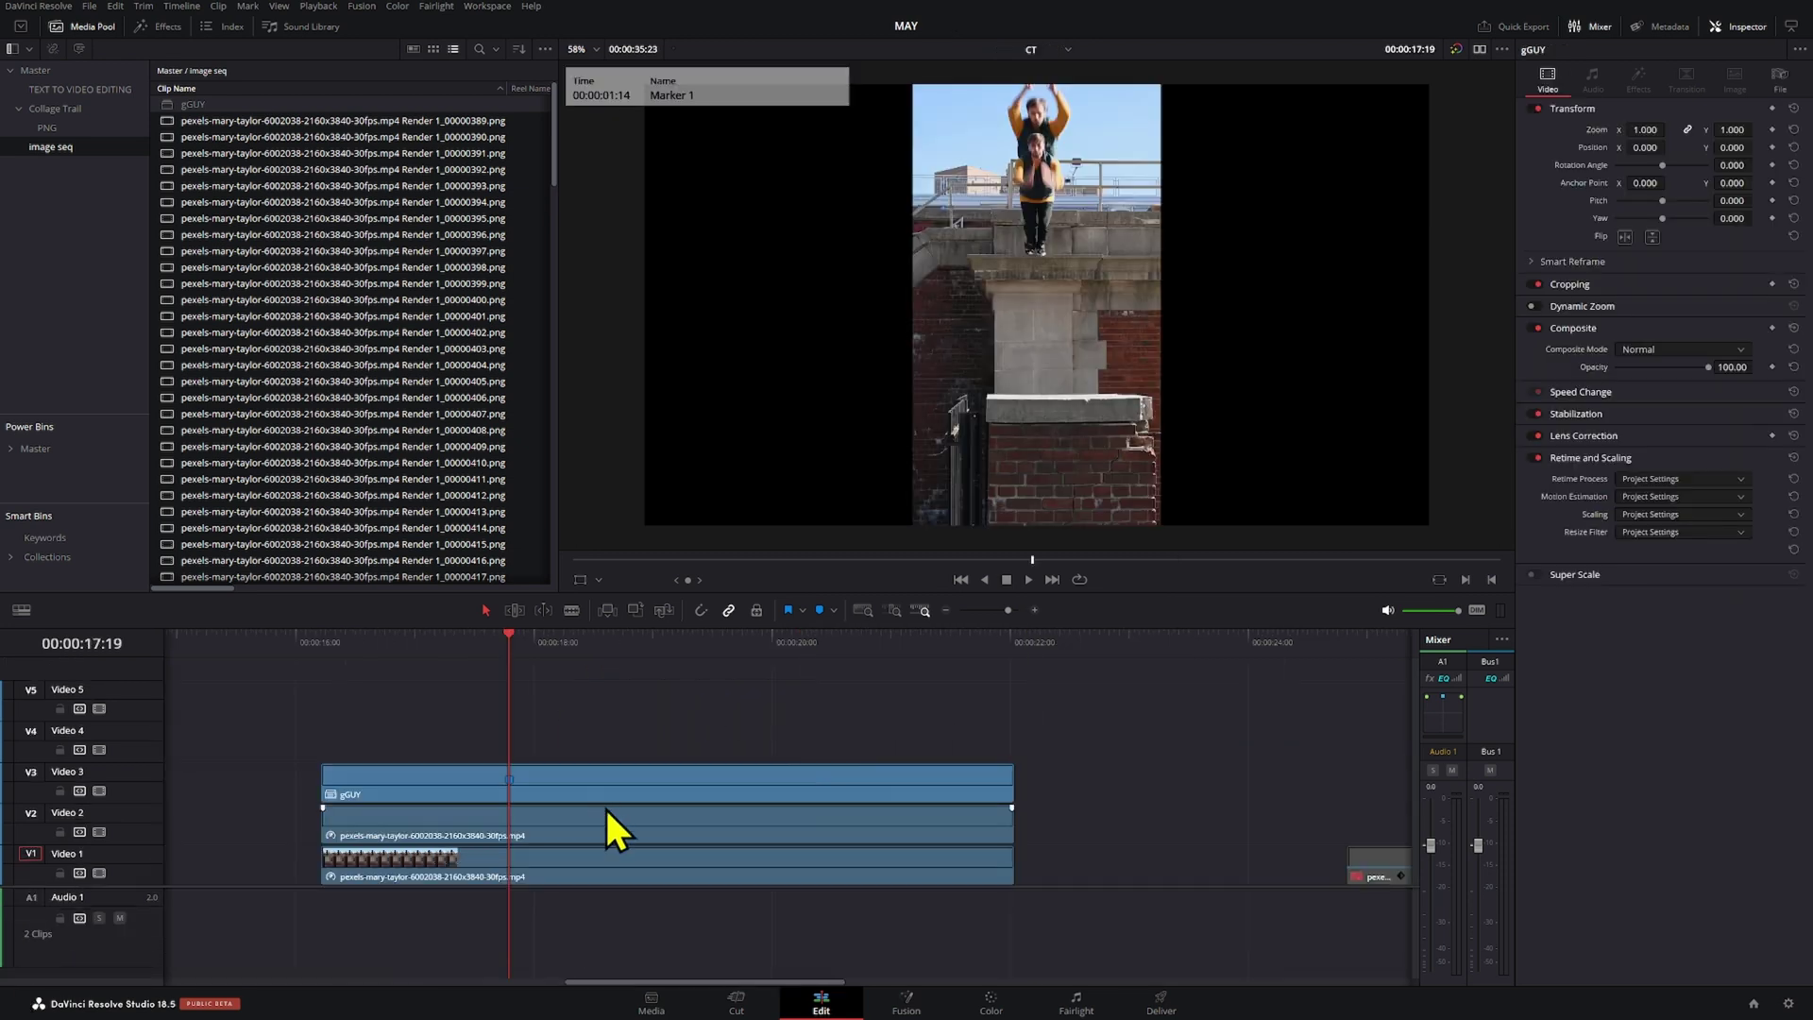
- Play back the jump in the CT timeline to check the clones over the background
key(space)
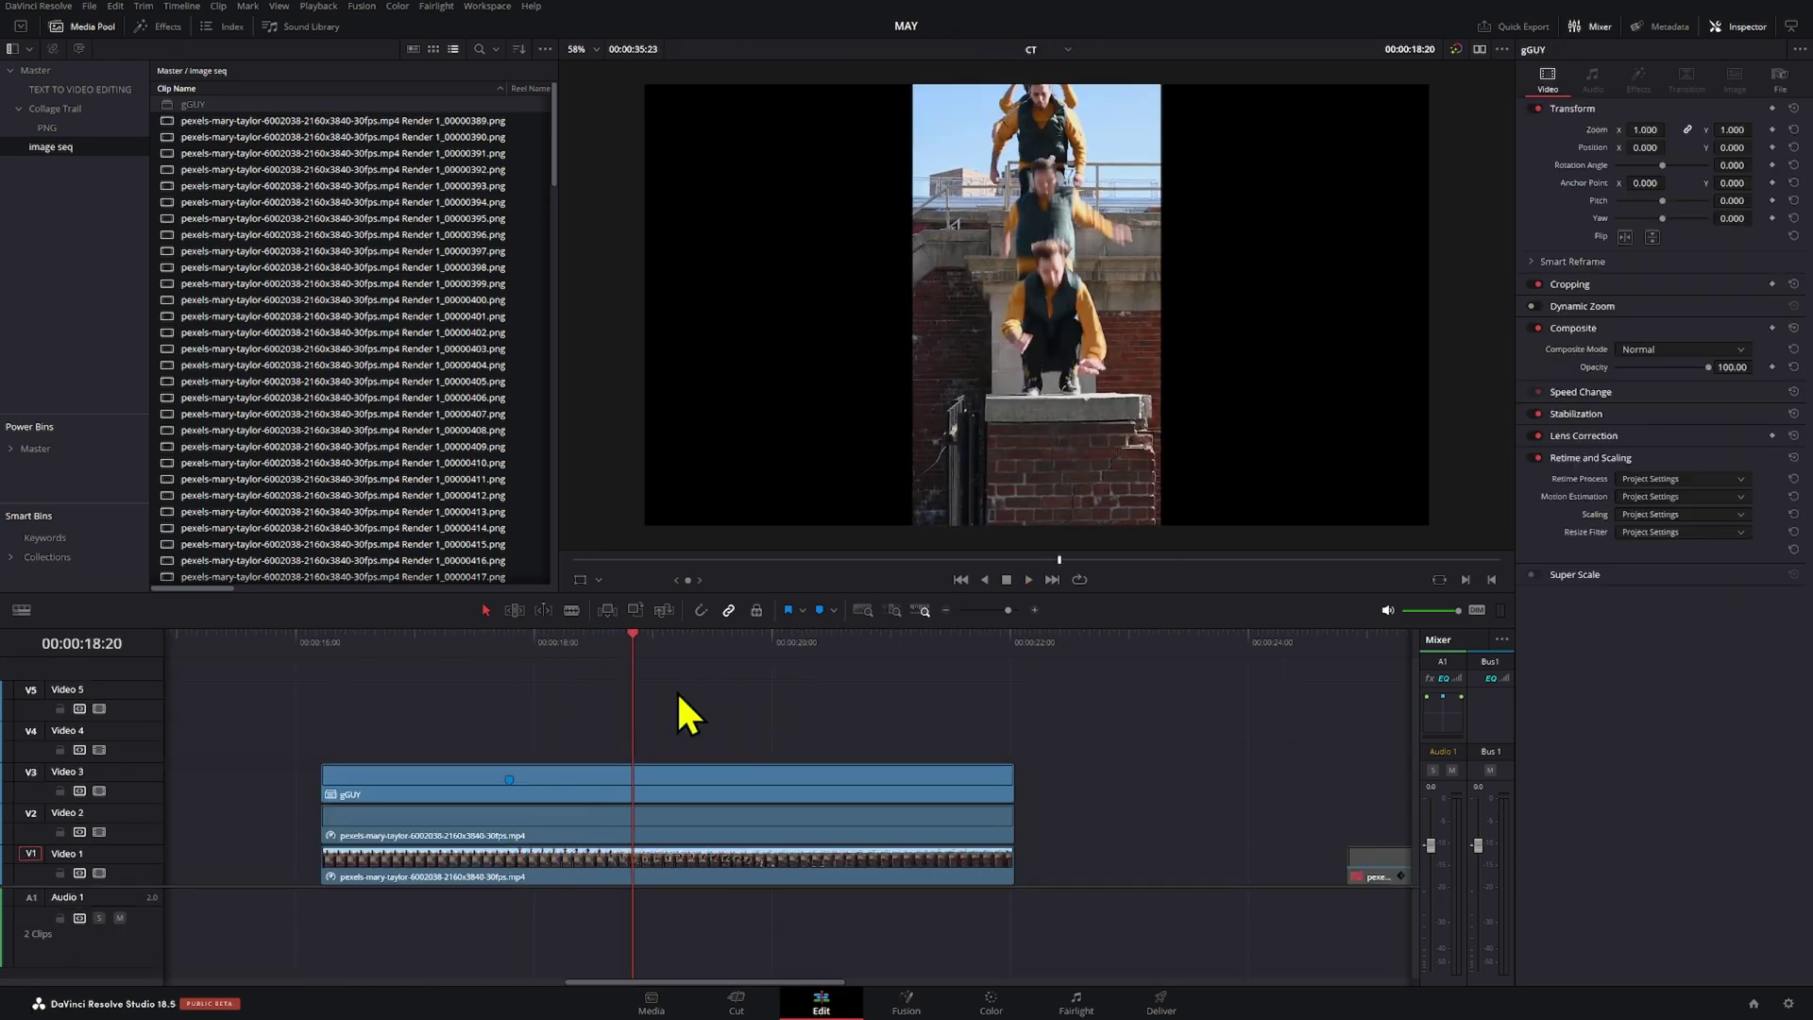
click(522, 666)
key(space)
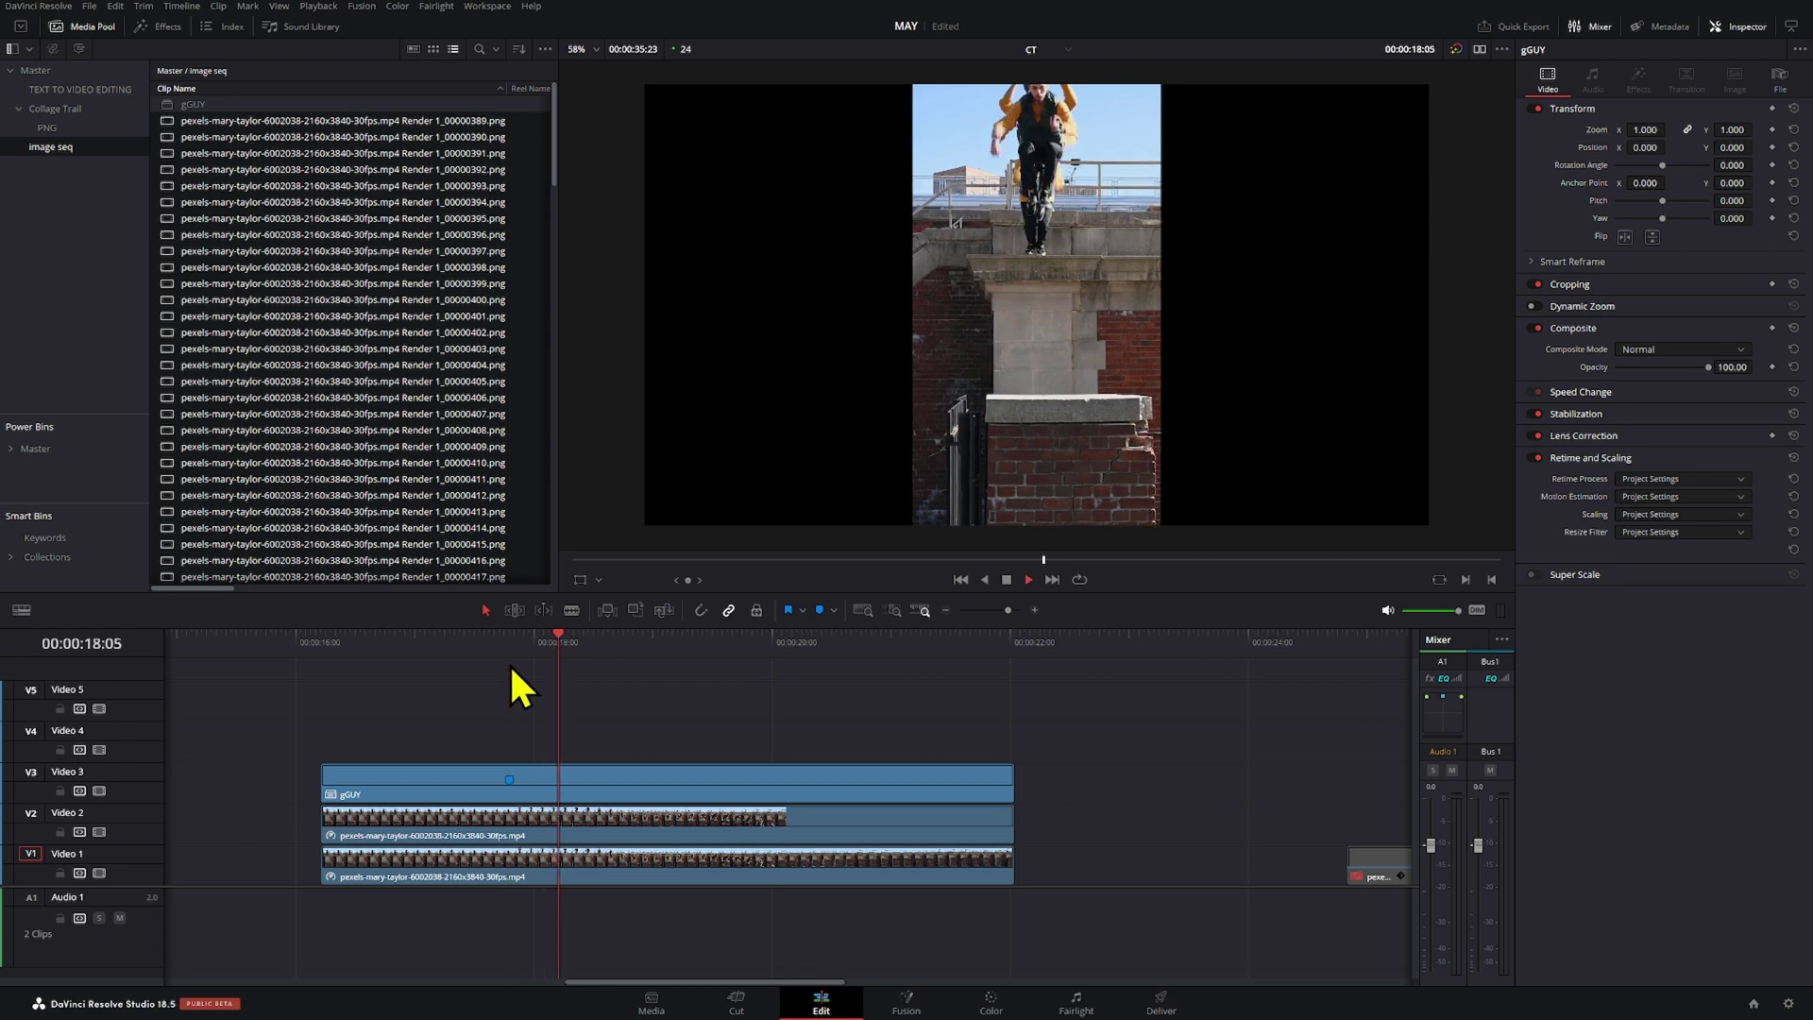
click(540, 652)
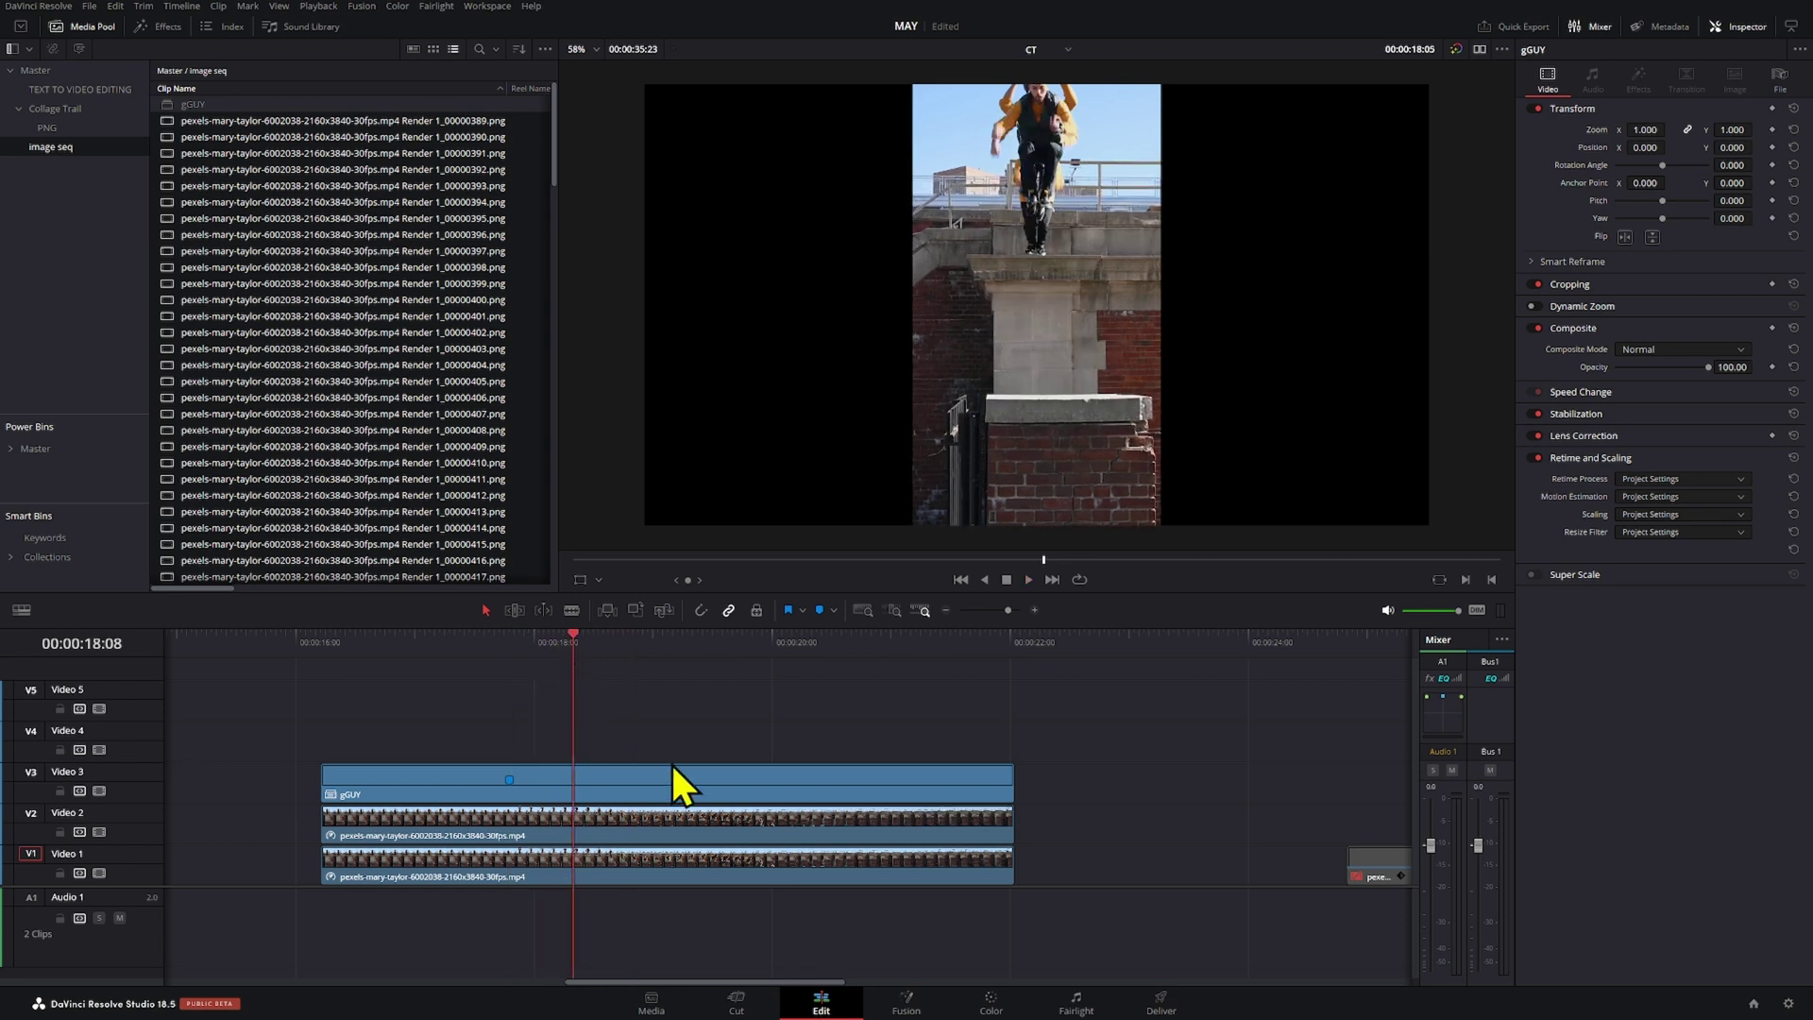
- Move the jump clip from Video 2 to Video 4 above gGUY and play back the layering
click(694, 817)
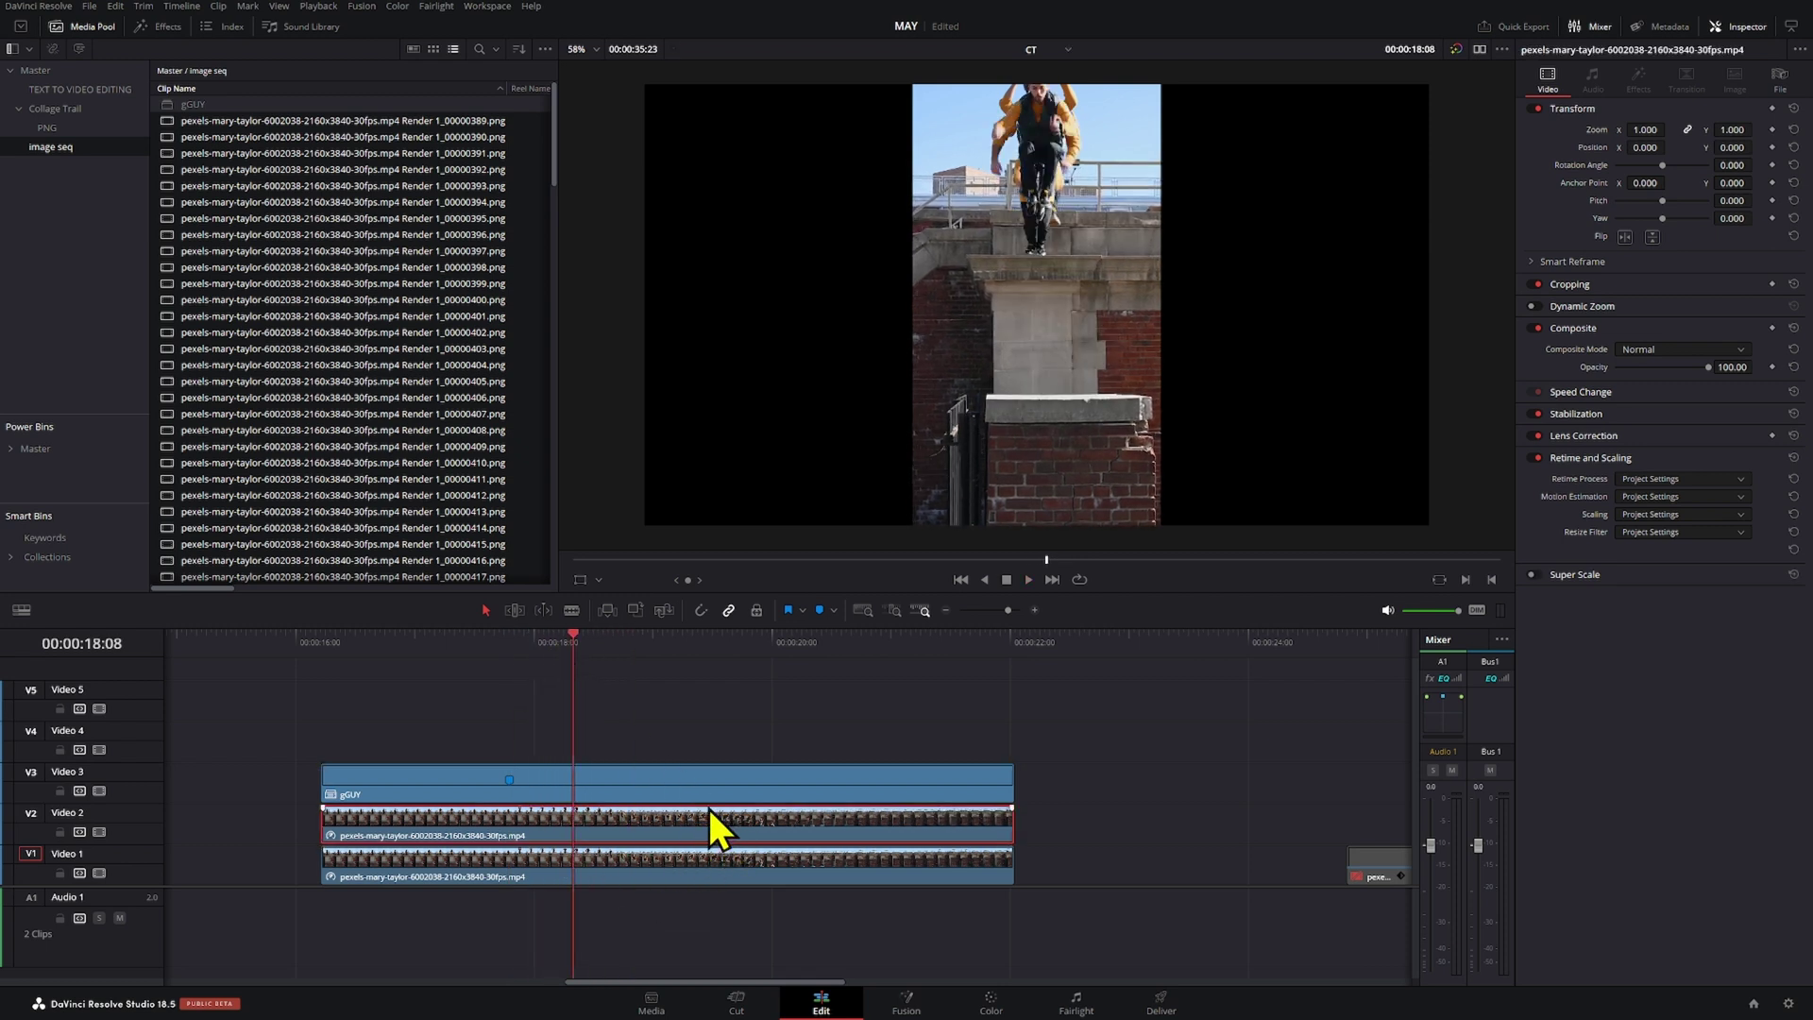
click(1045, 182)
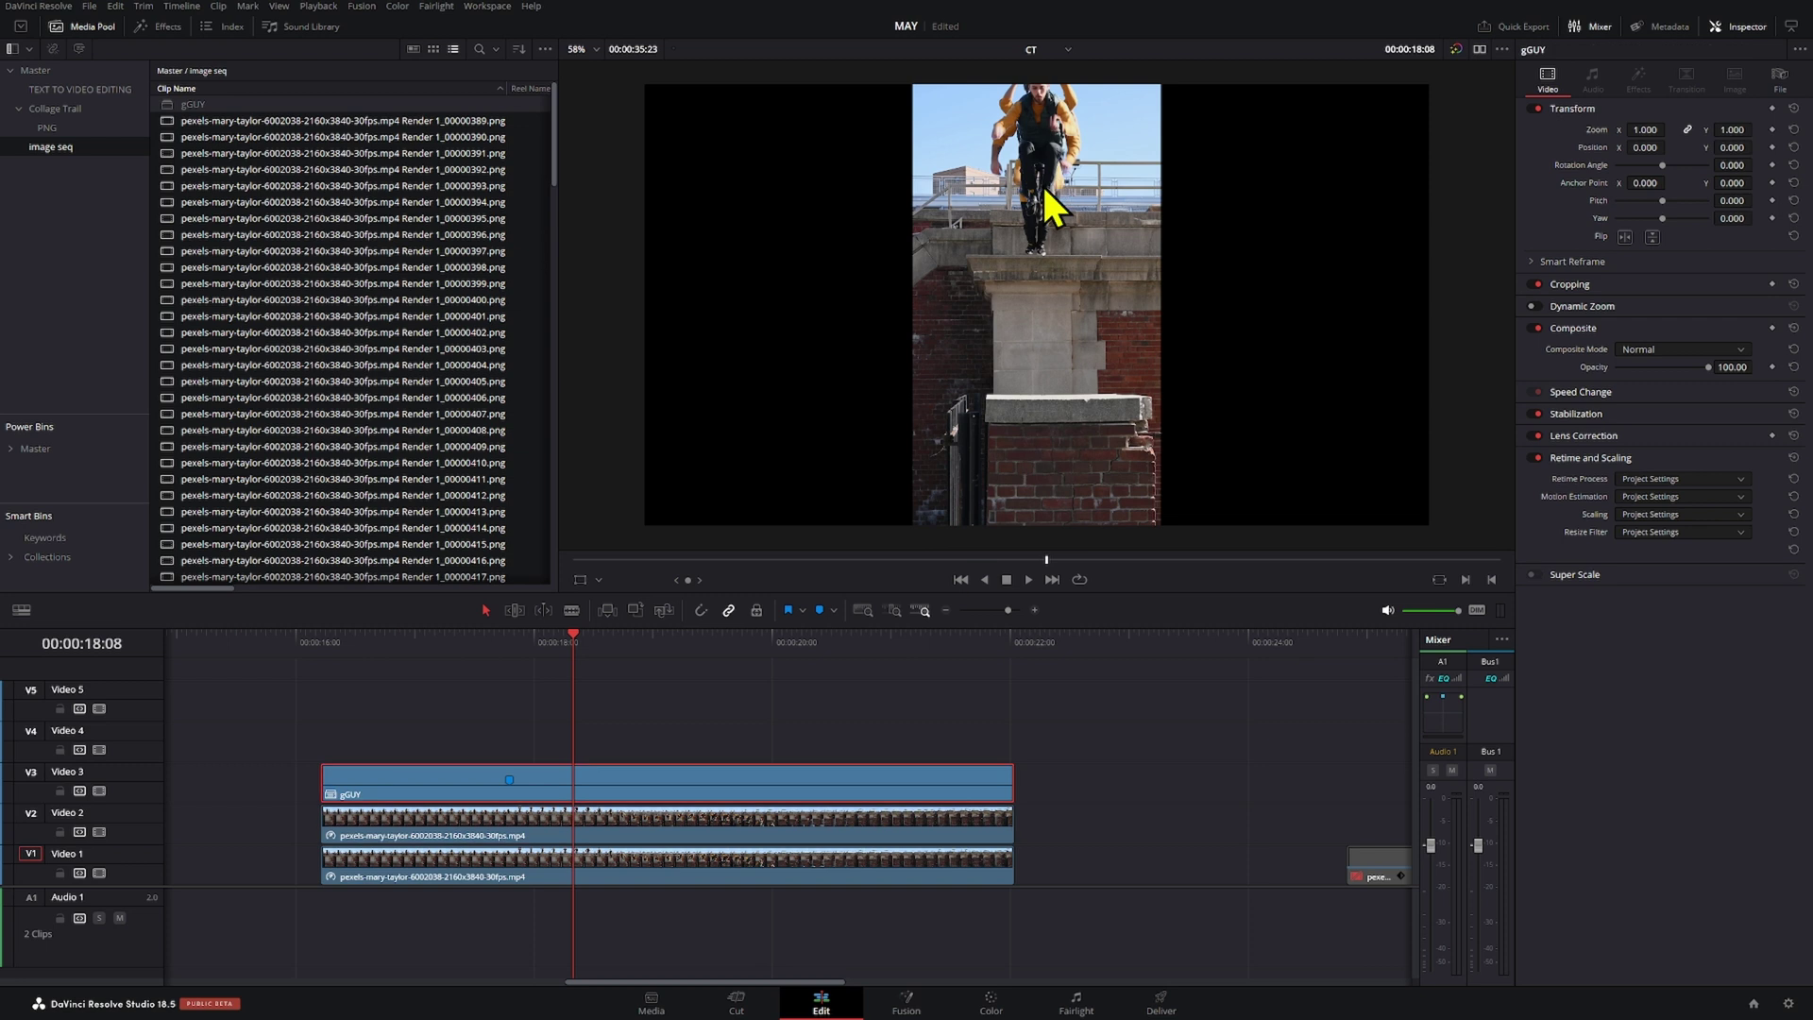
click(741, 823)
drag(732, 819, 738, 748)
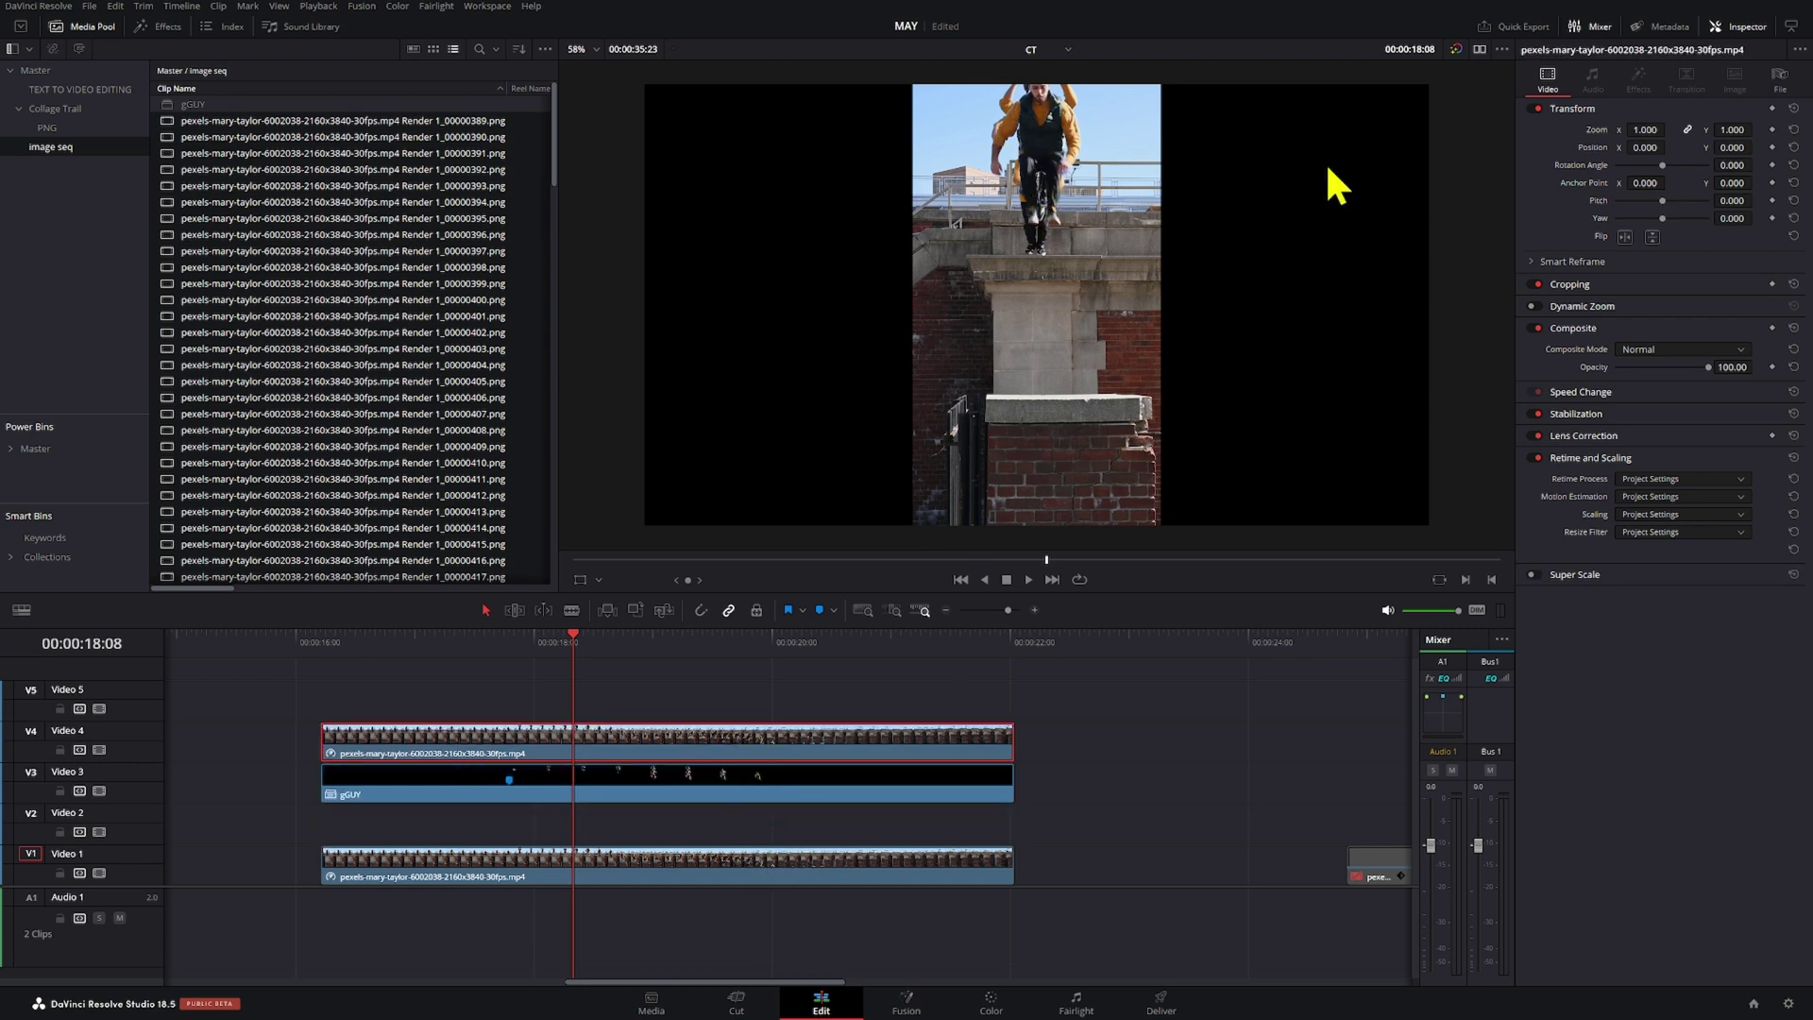
click(648, 639)
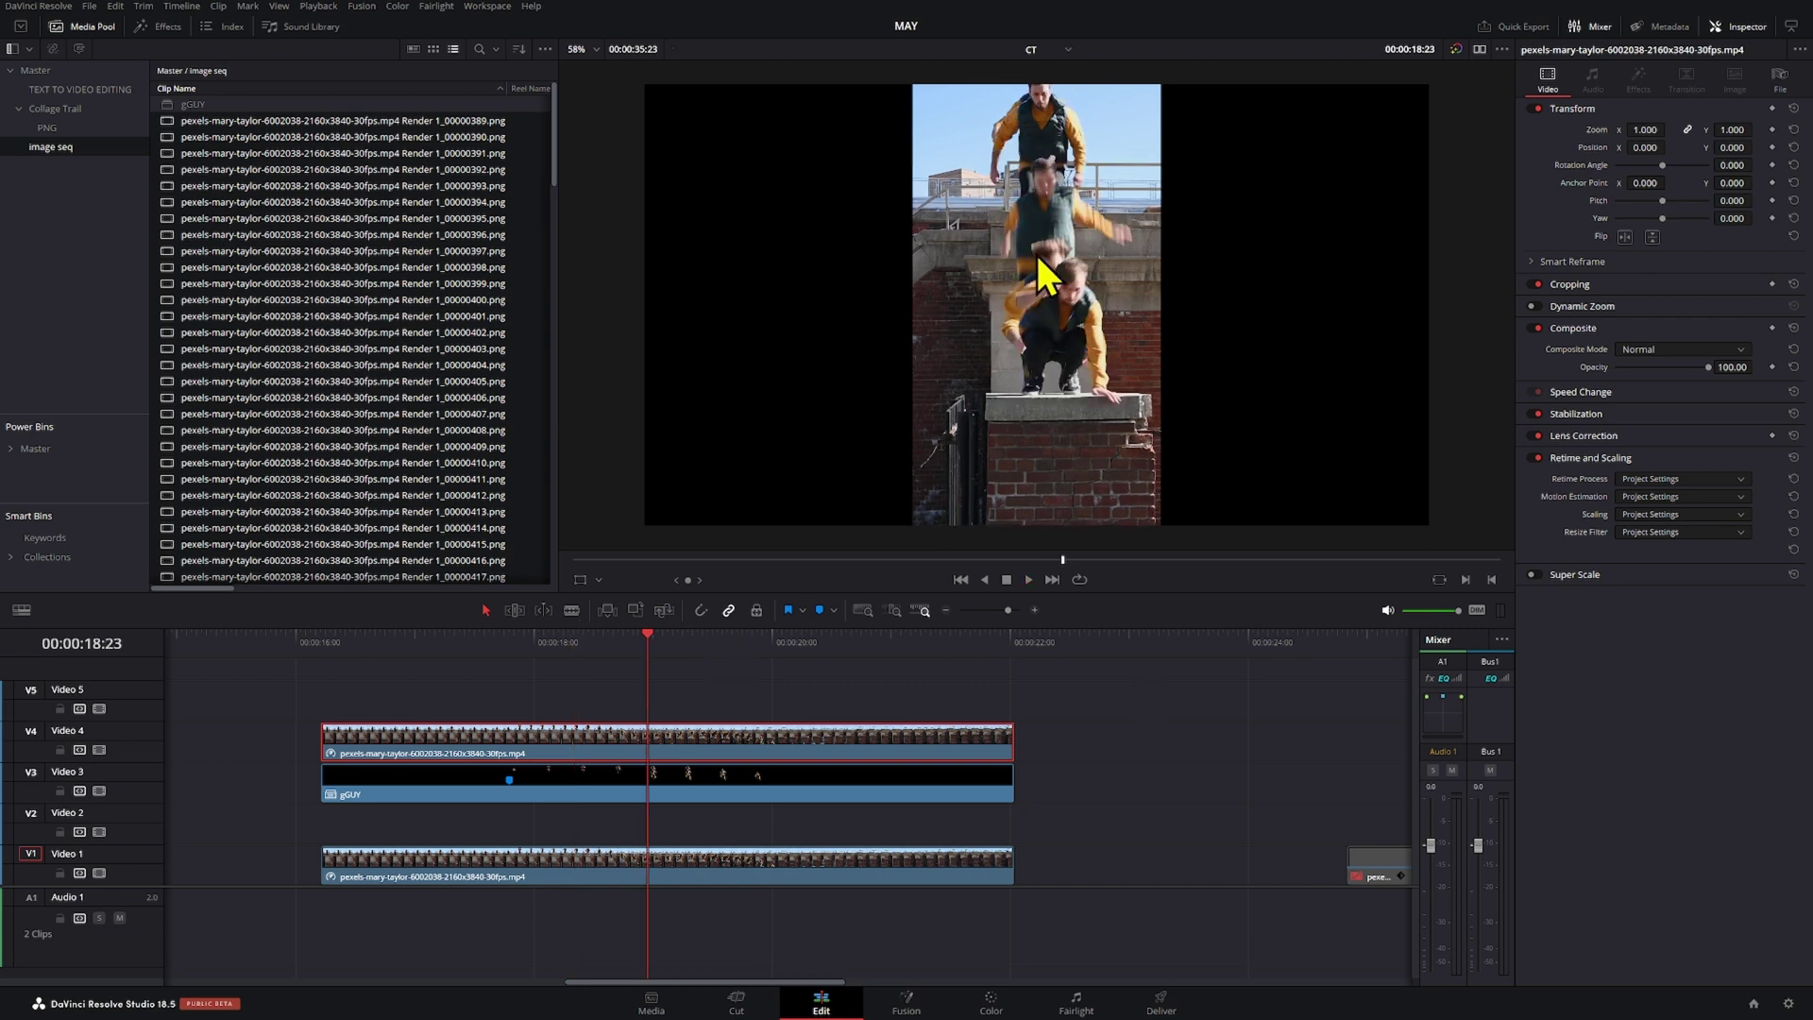
key(space)
key(space)
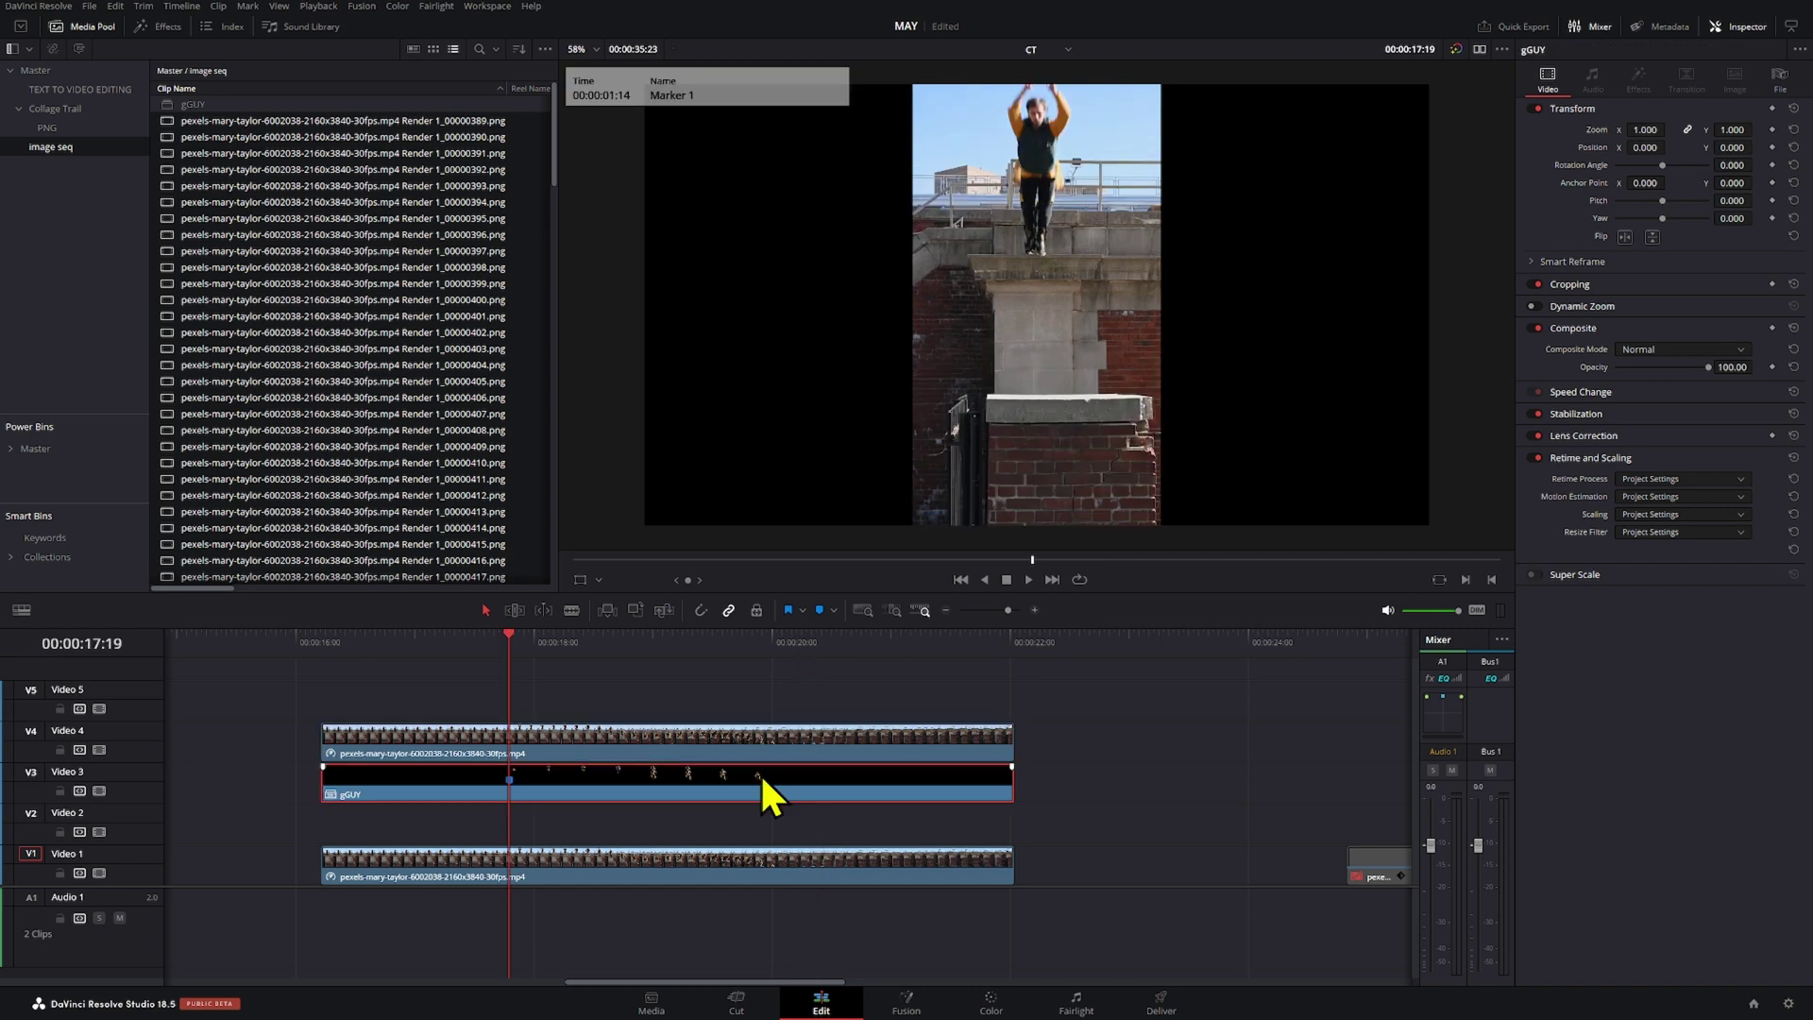
- Park the playhead at 00:00:18:18 and open the gGUY compound clip in the Fusion page
mouse_move(532, 648)
mouse_down()
mouse_move(627, 646)
mouse_move(622, 680)
mouse_up()
right_click(627, 798)
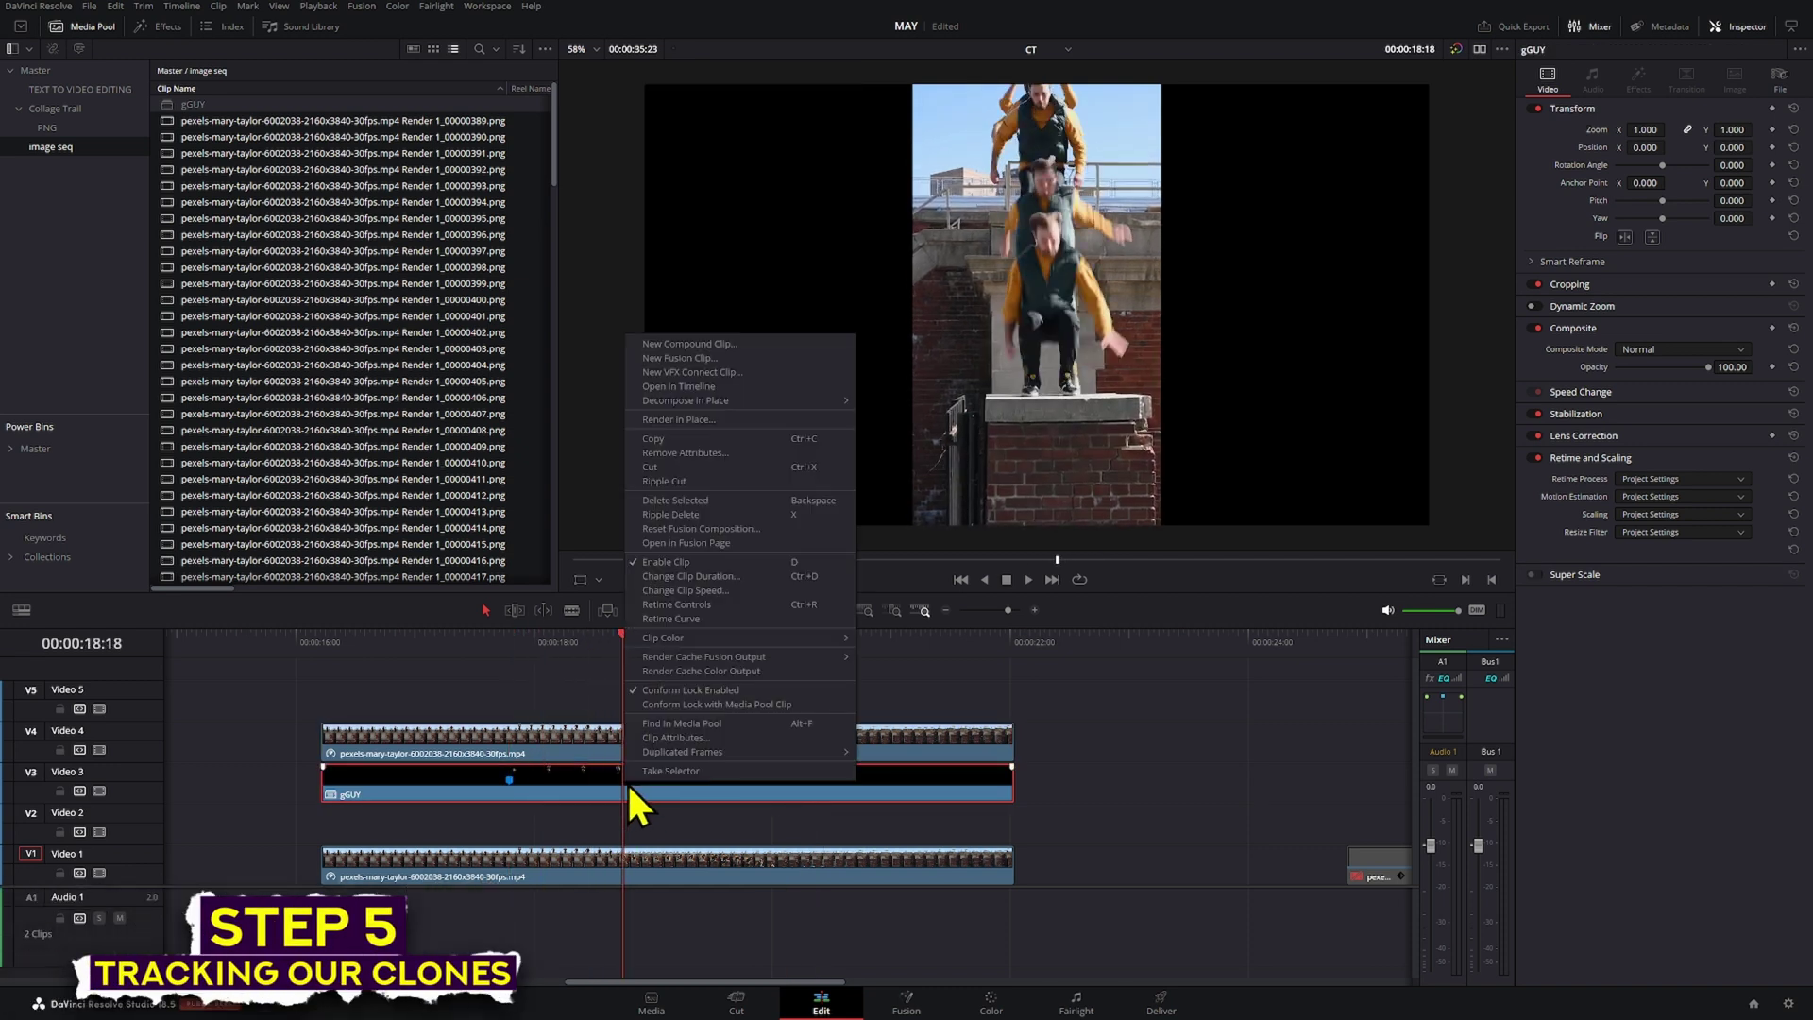
click(769, 544)
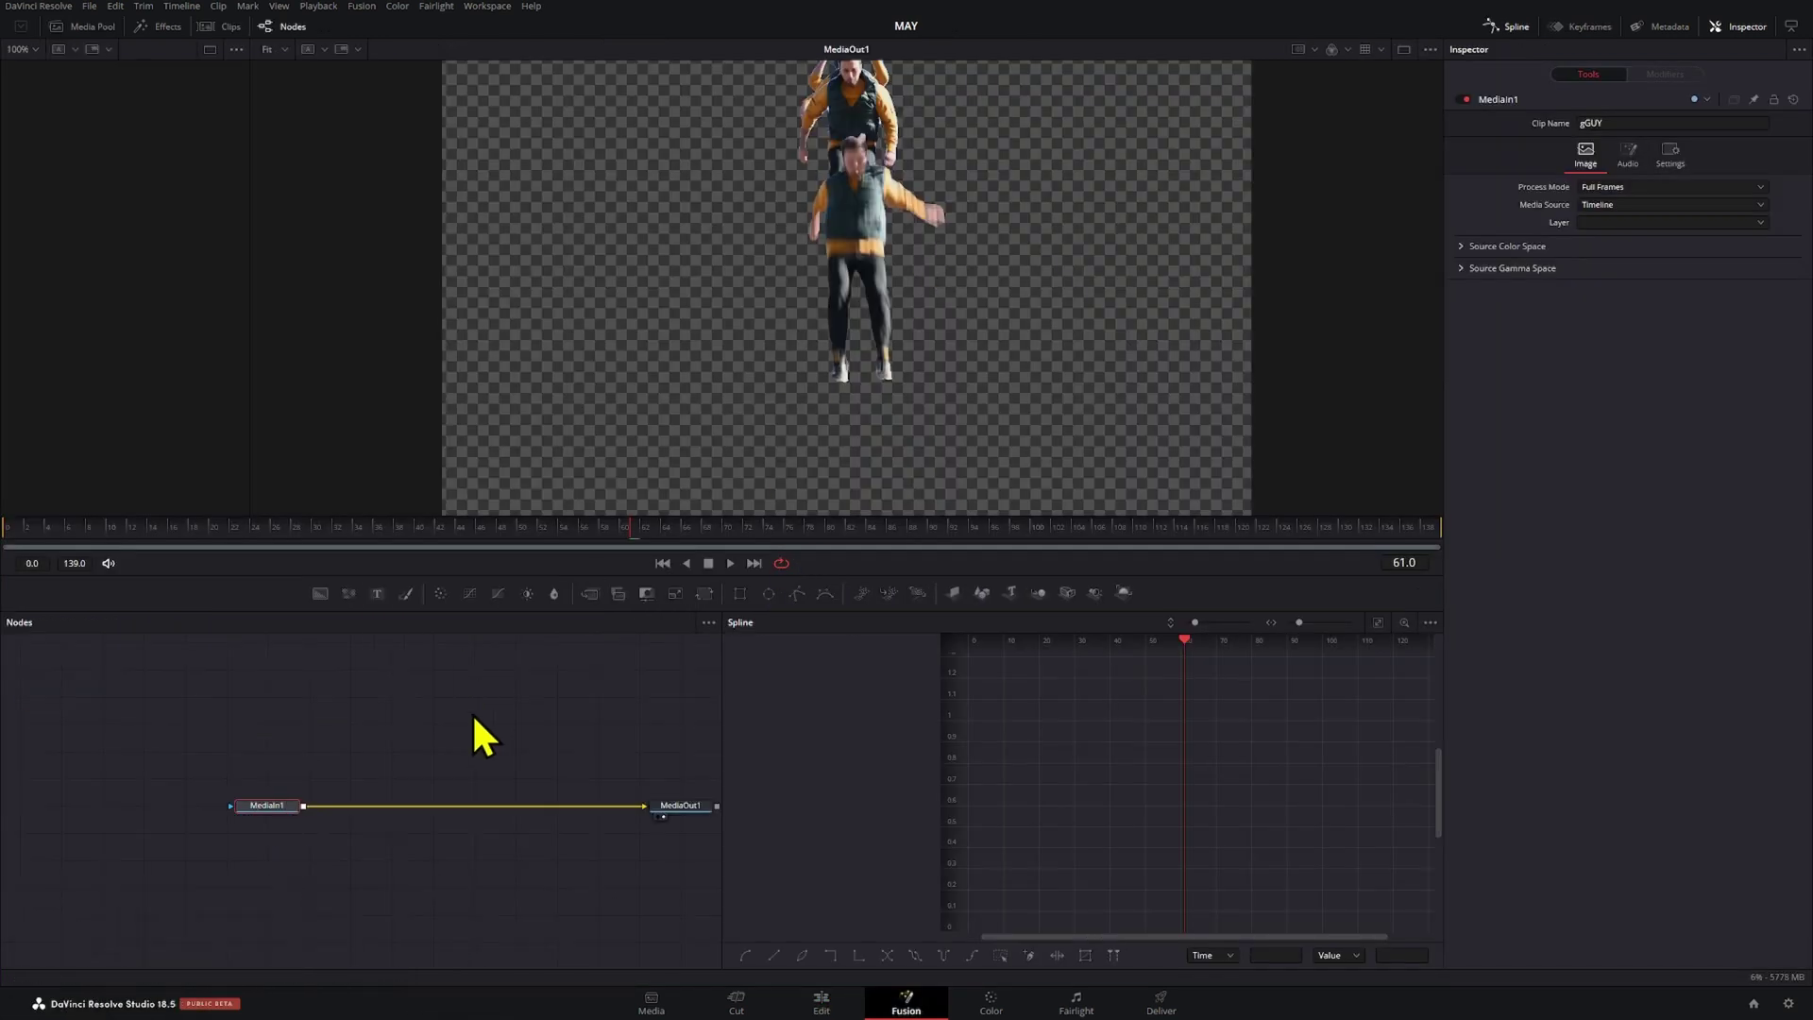
- Move MediaIn1 up in the node graph and add a second MediaIn node below it
drag(276, 805, 276, 752)
key(shift+space)
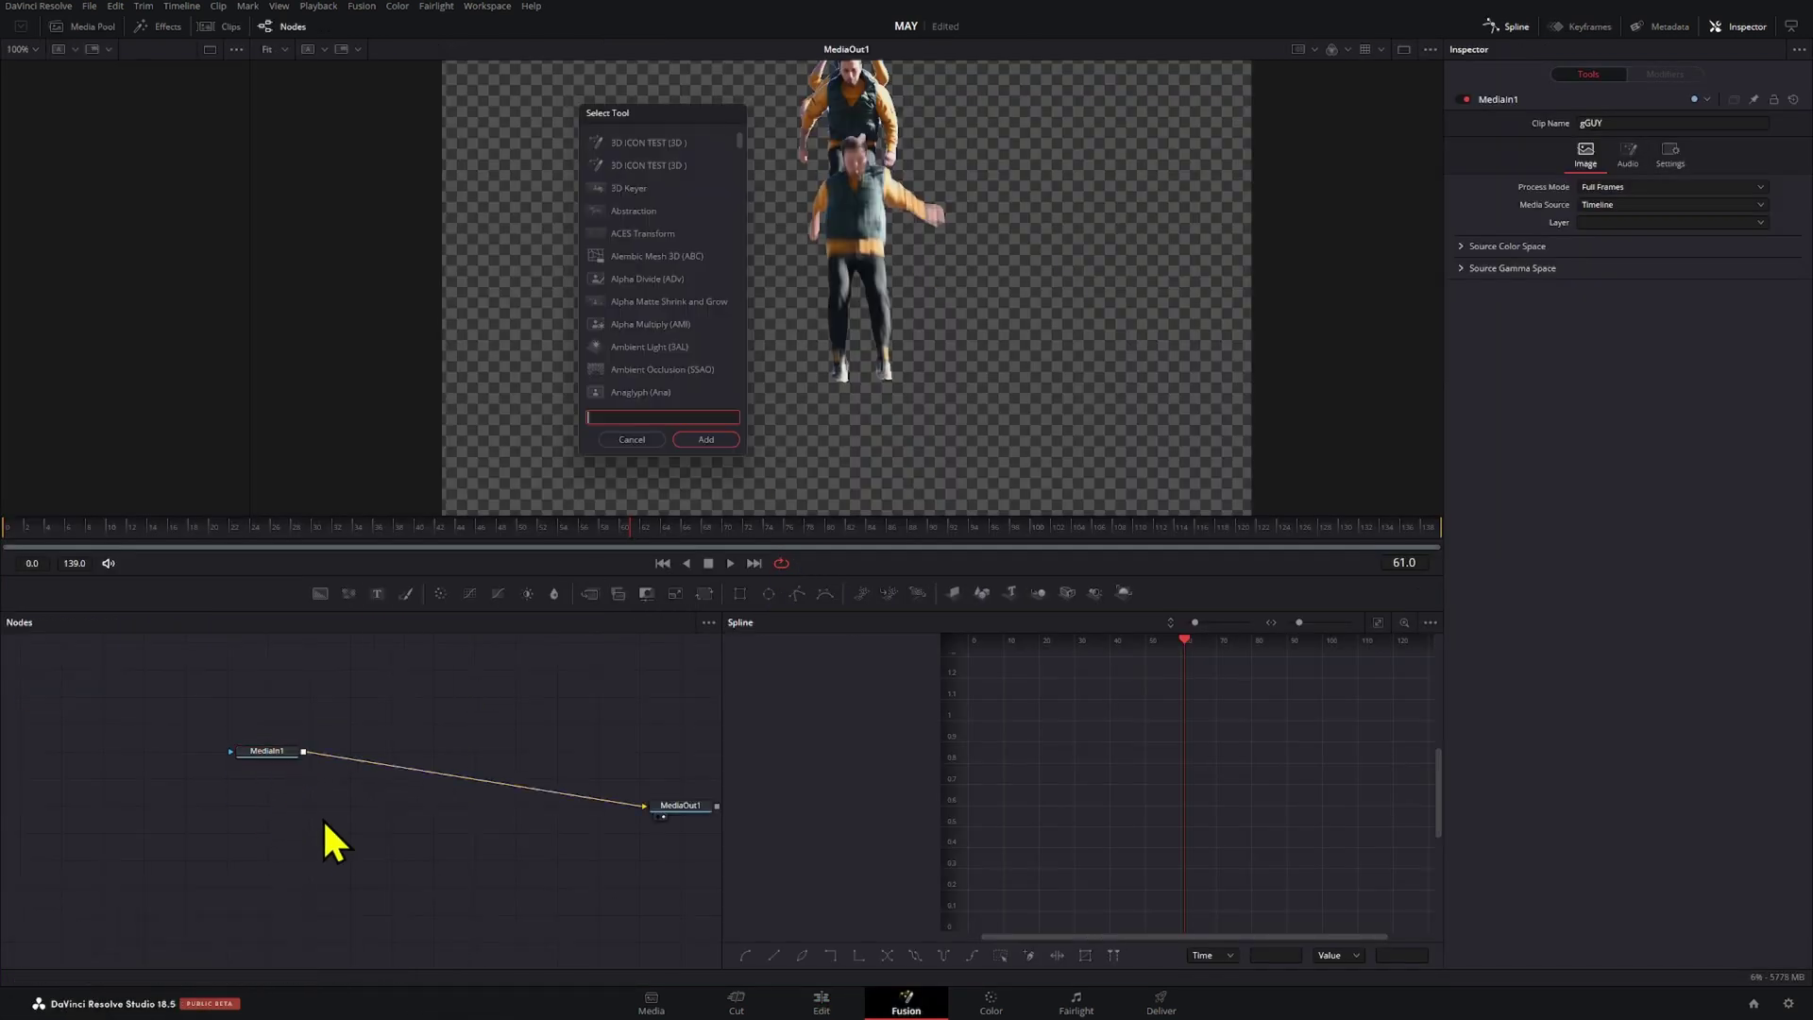
text(mediain)
key(Return)
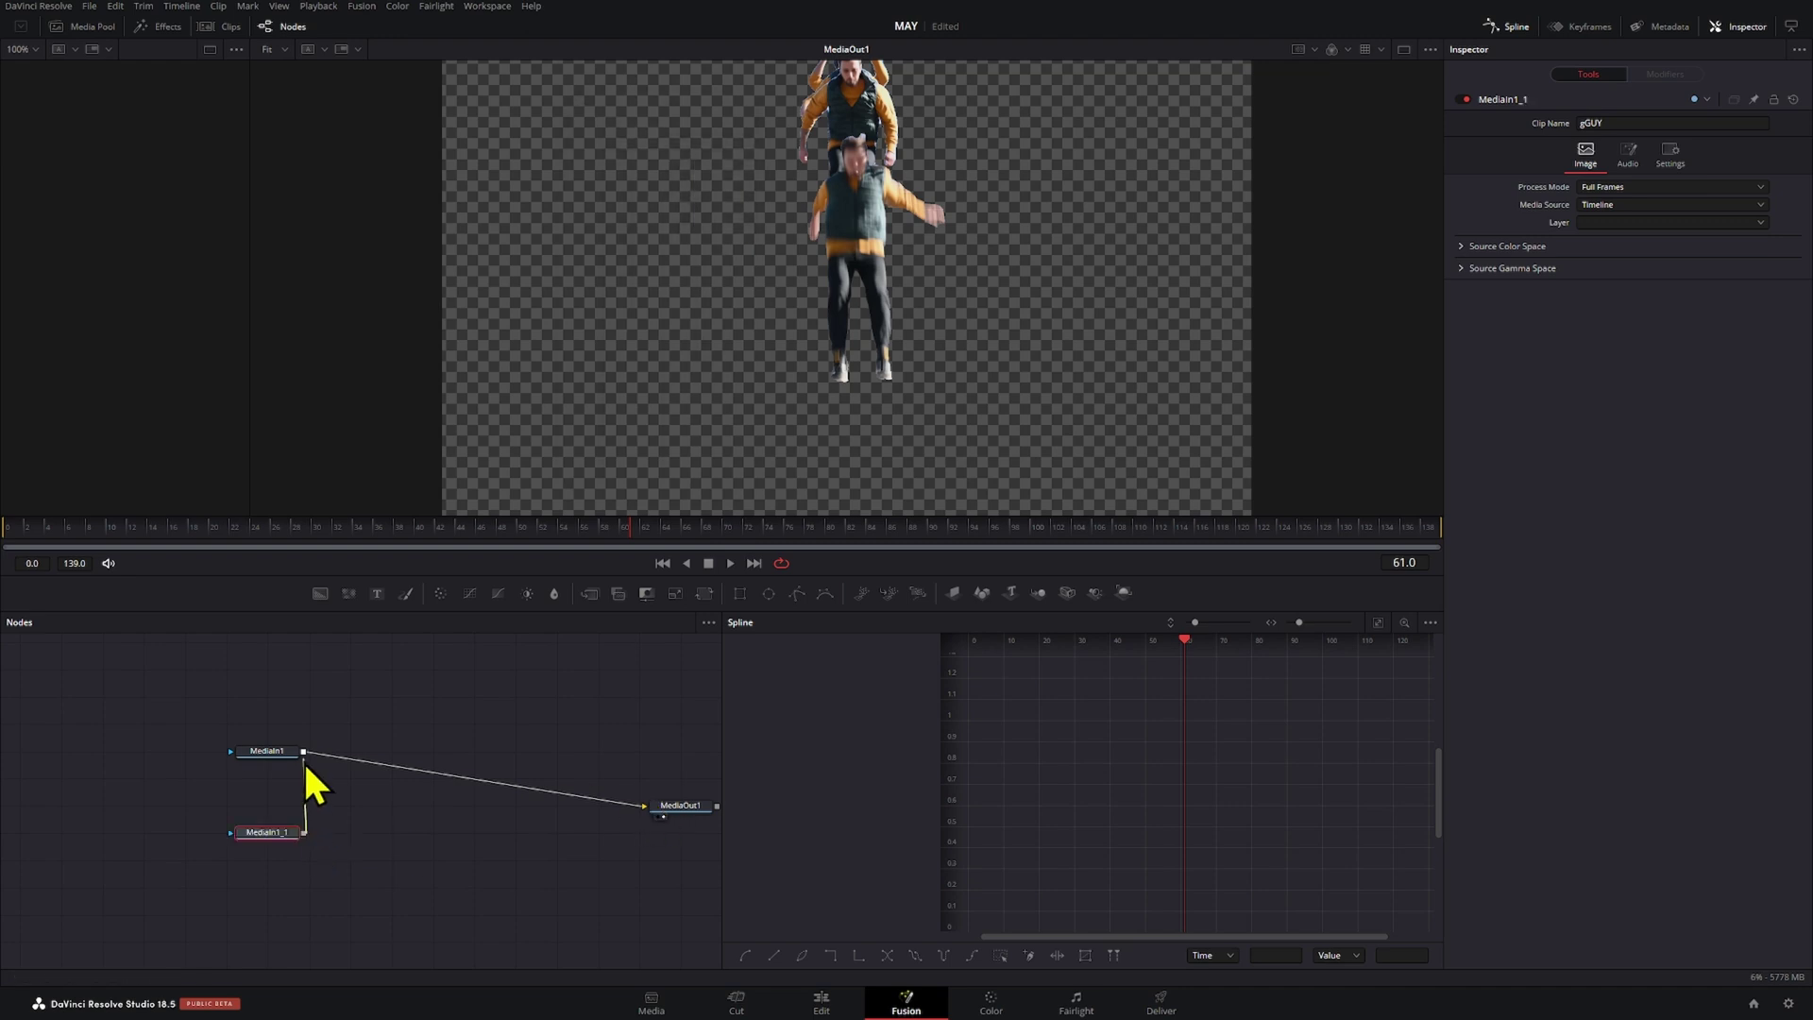
- Merge the new MediaIn node with MediaIn1 ahead of MediaOut1, and show the new MediaIn node in the viewer
drag(303, 761, 302, 751)
drag(364, 837, 565, 841)
click(293, 834)
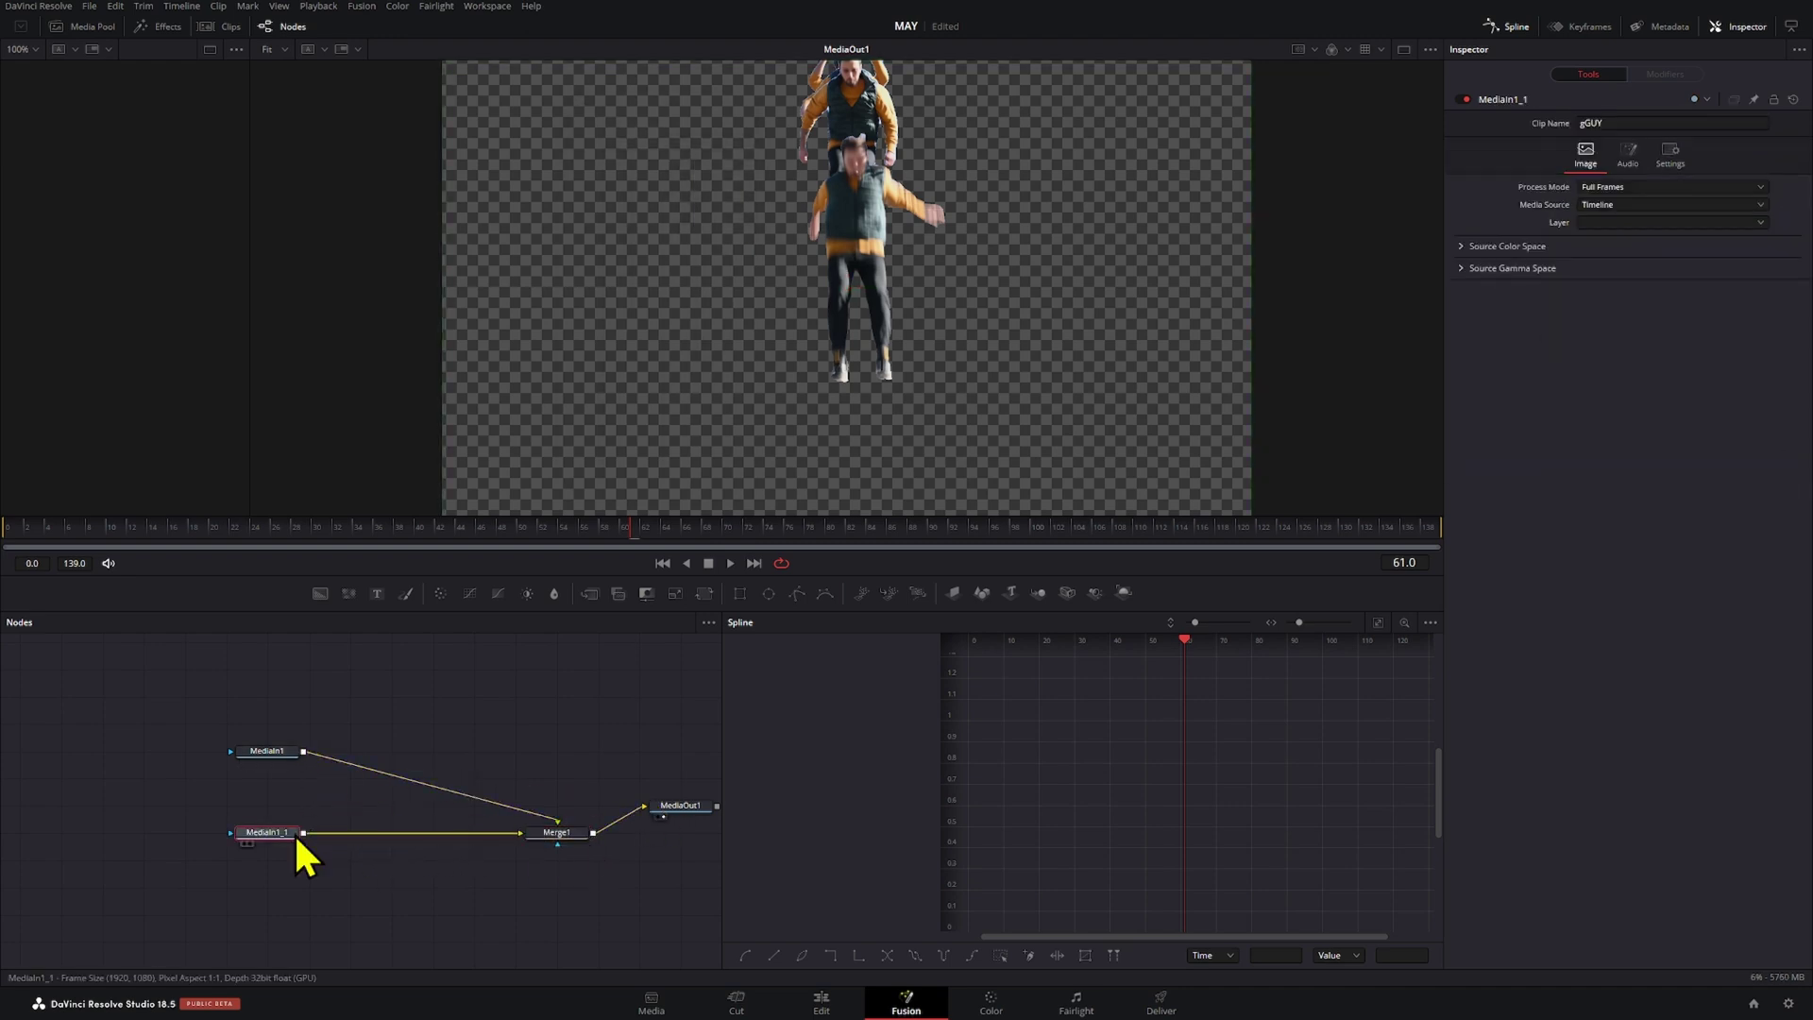
key(1)
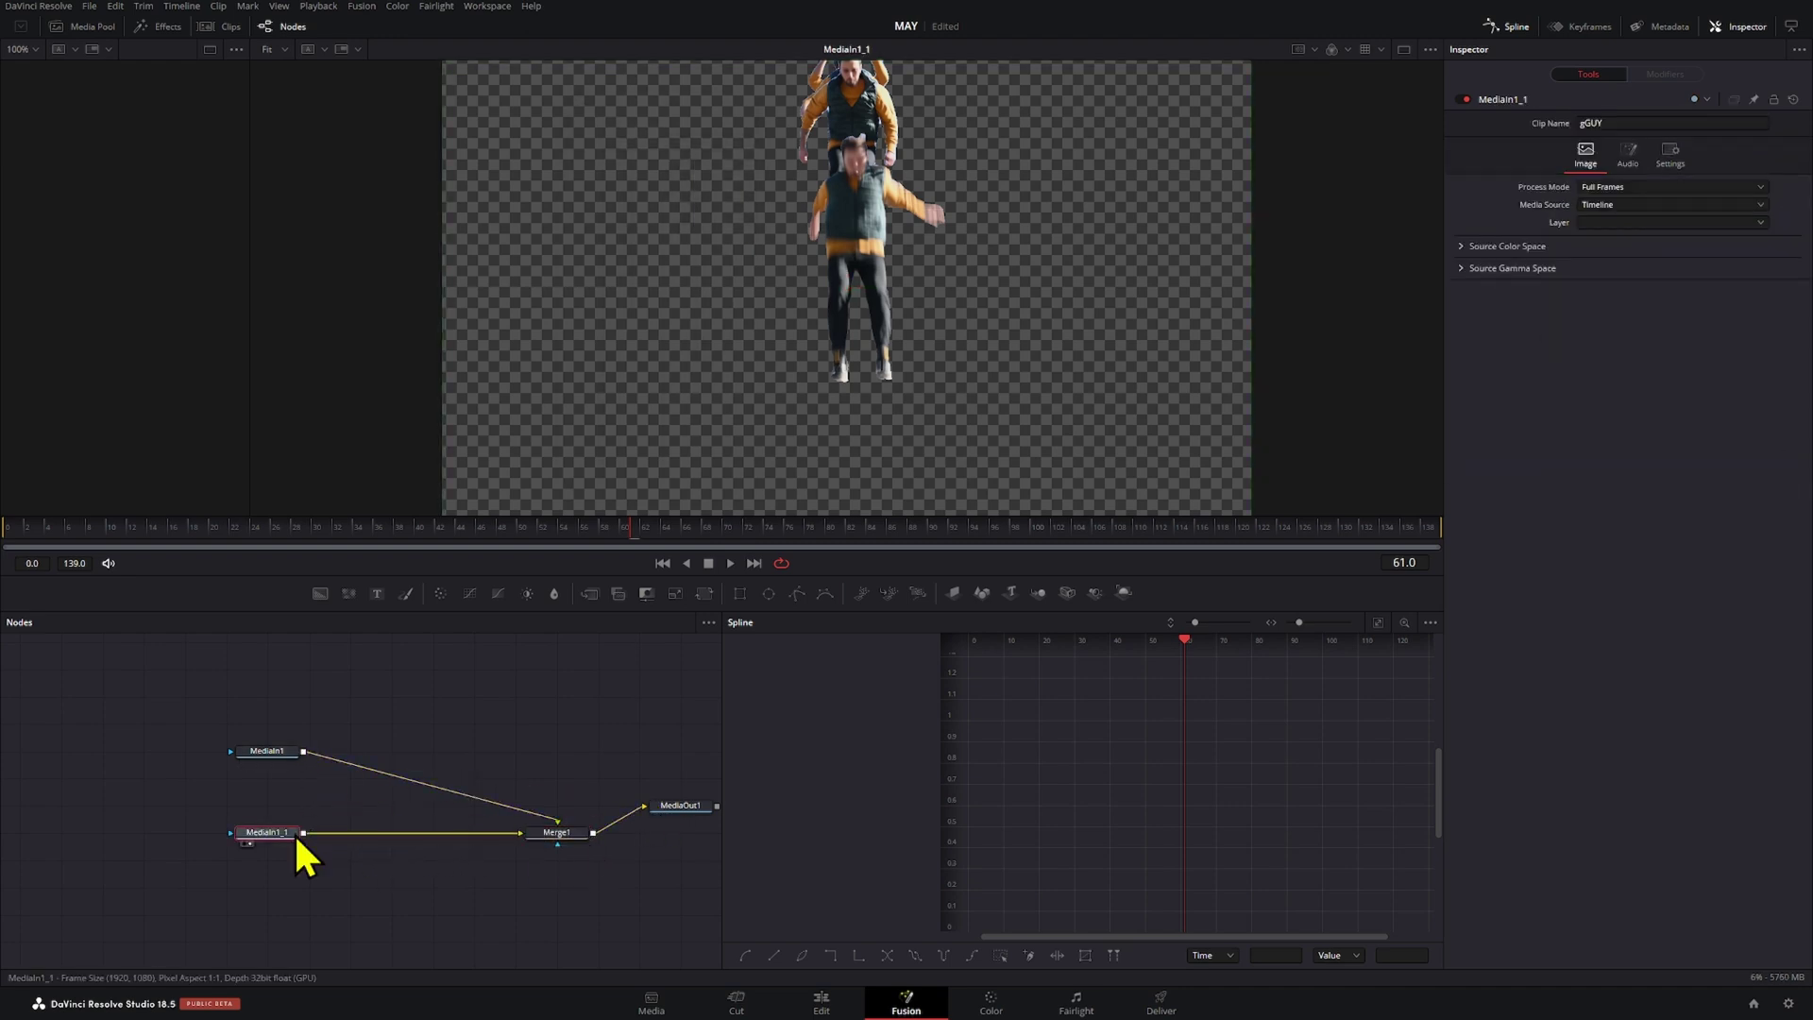
- Set the media source of MediaIn1_1 to Background and scrub its footage back to frame 25
click(1630, 206)
click(1630, 238)
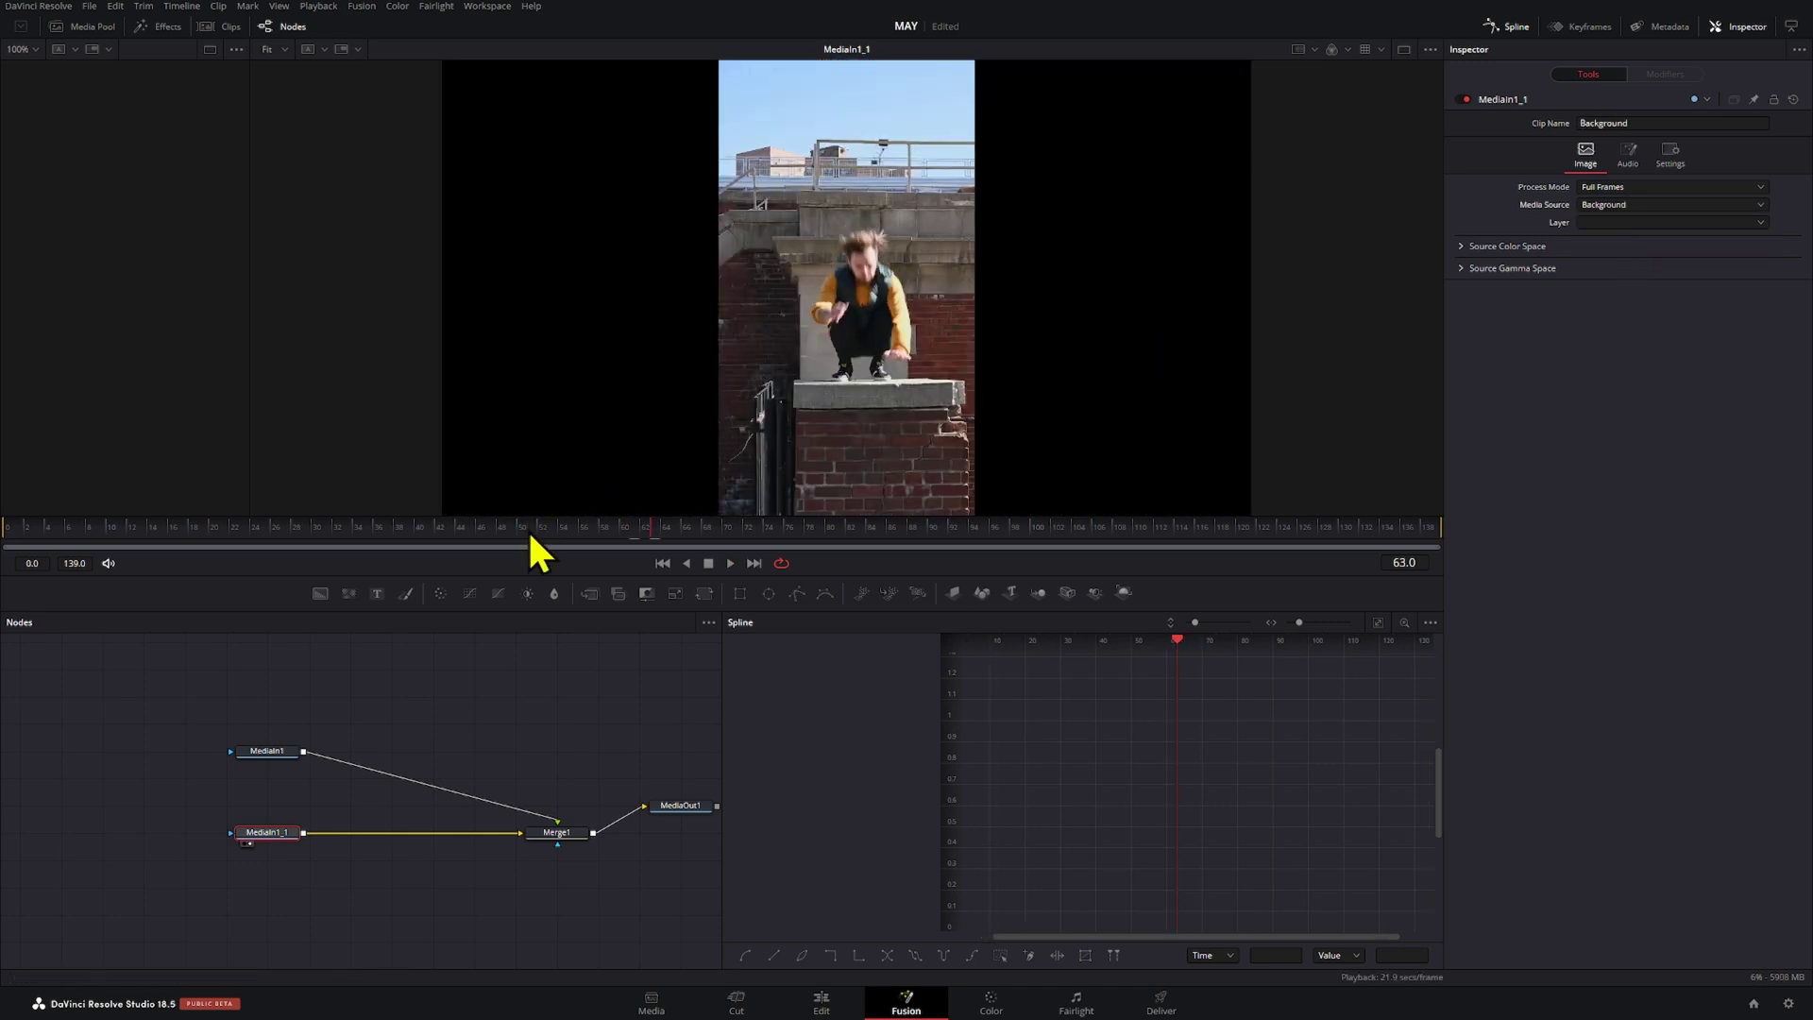
drag(529, 529, 263, 527)
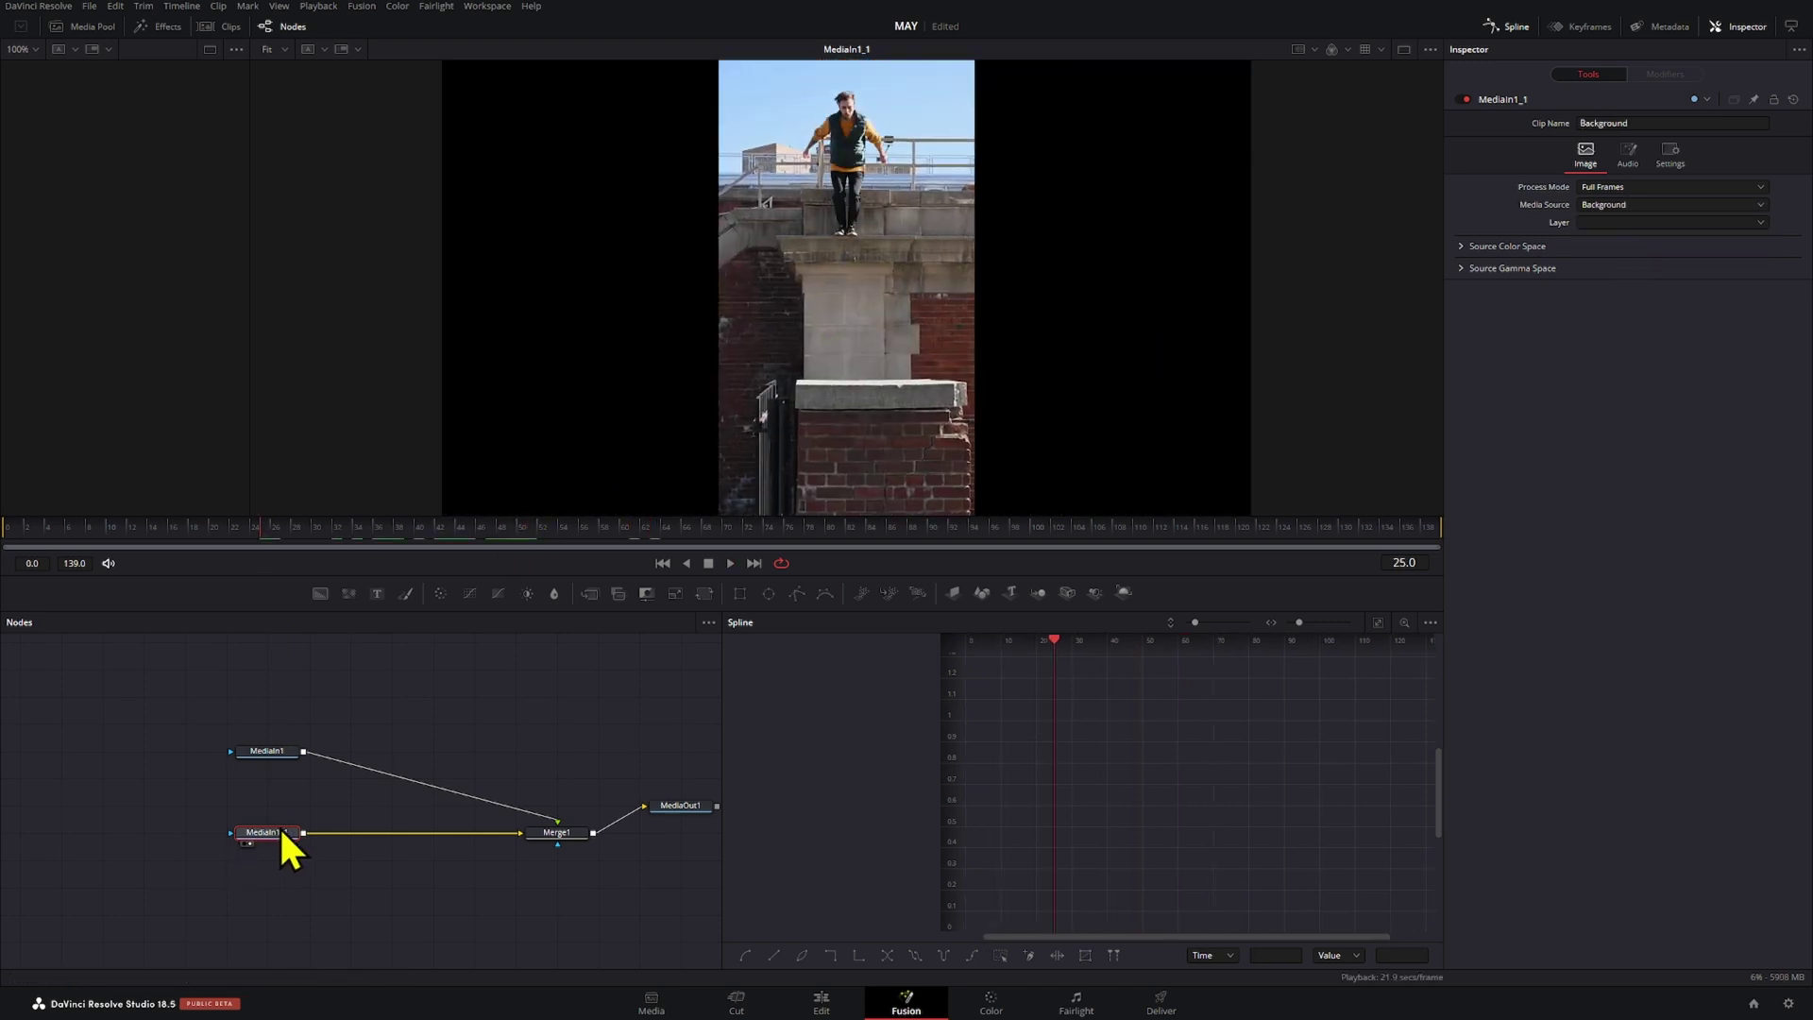
- Add a Tracker node between MediaIn1_1 and Merge1
key(shift+space)
text(track)
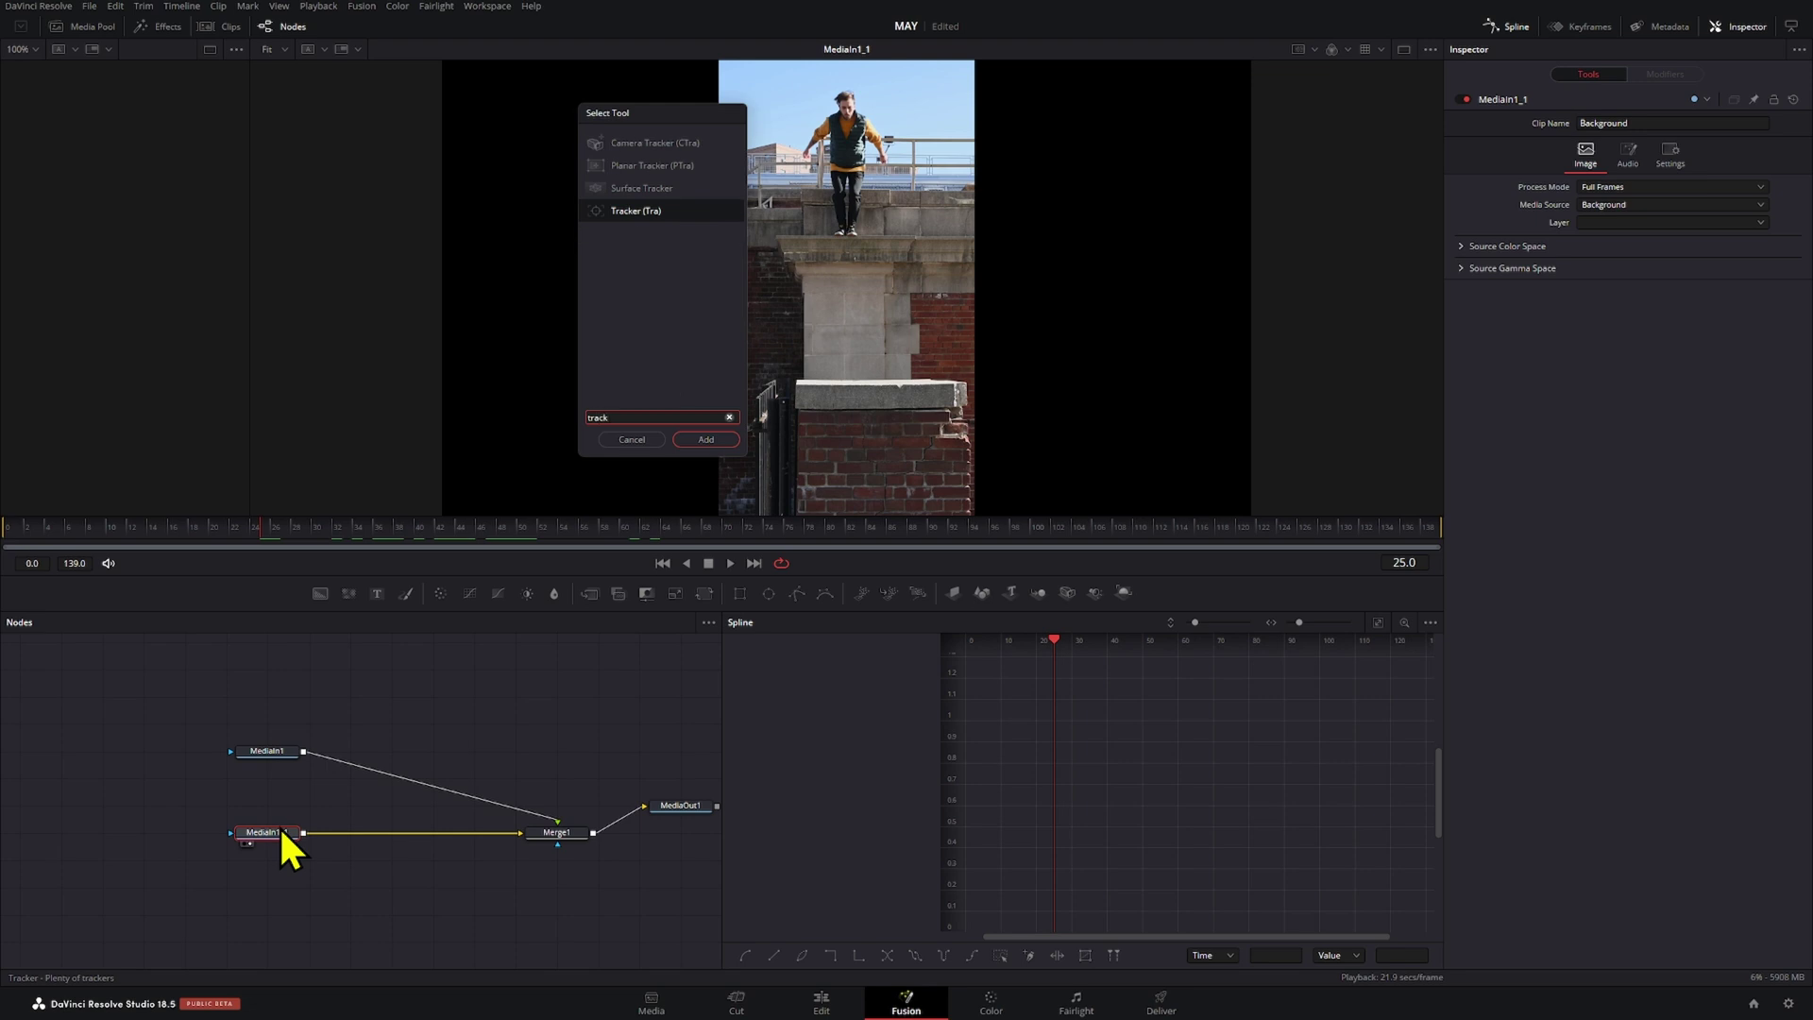
key(Return)
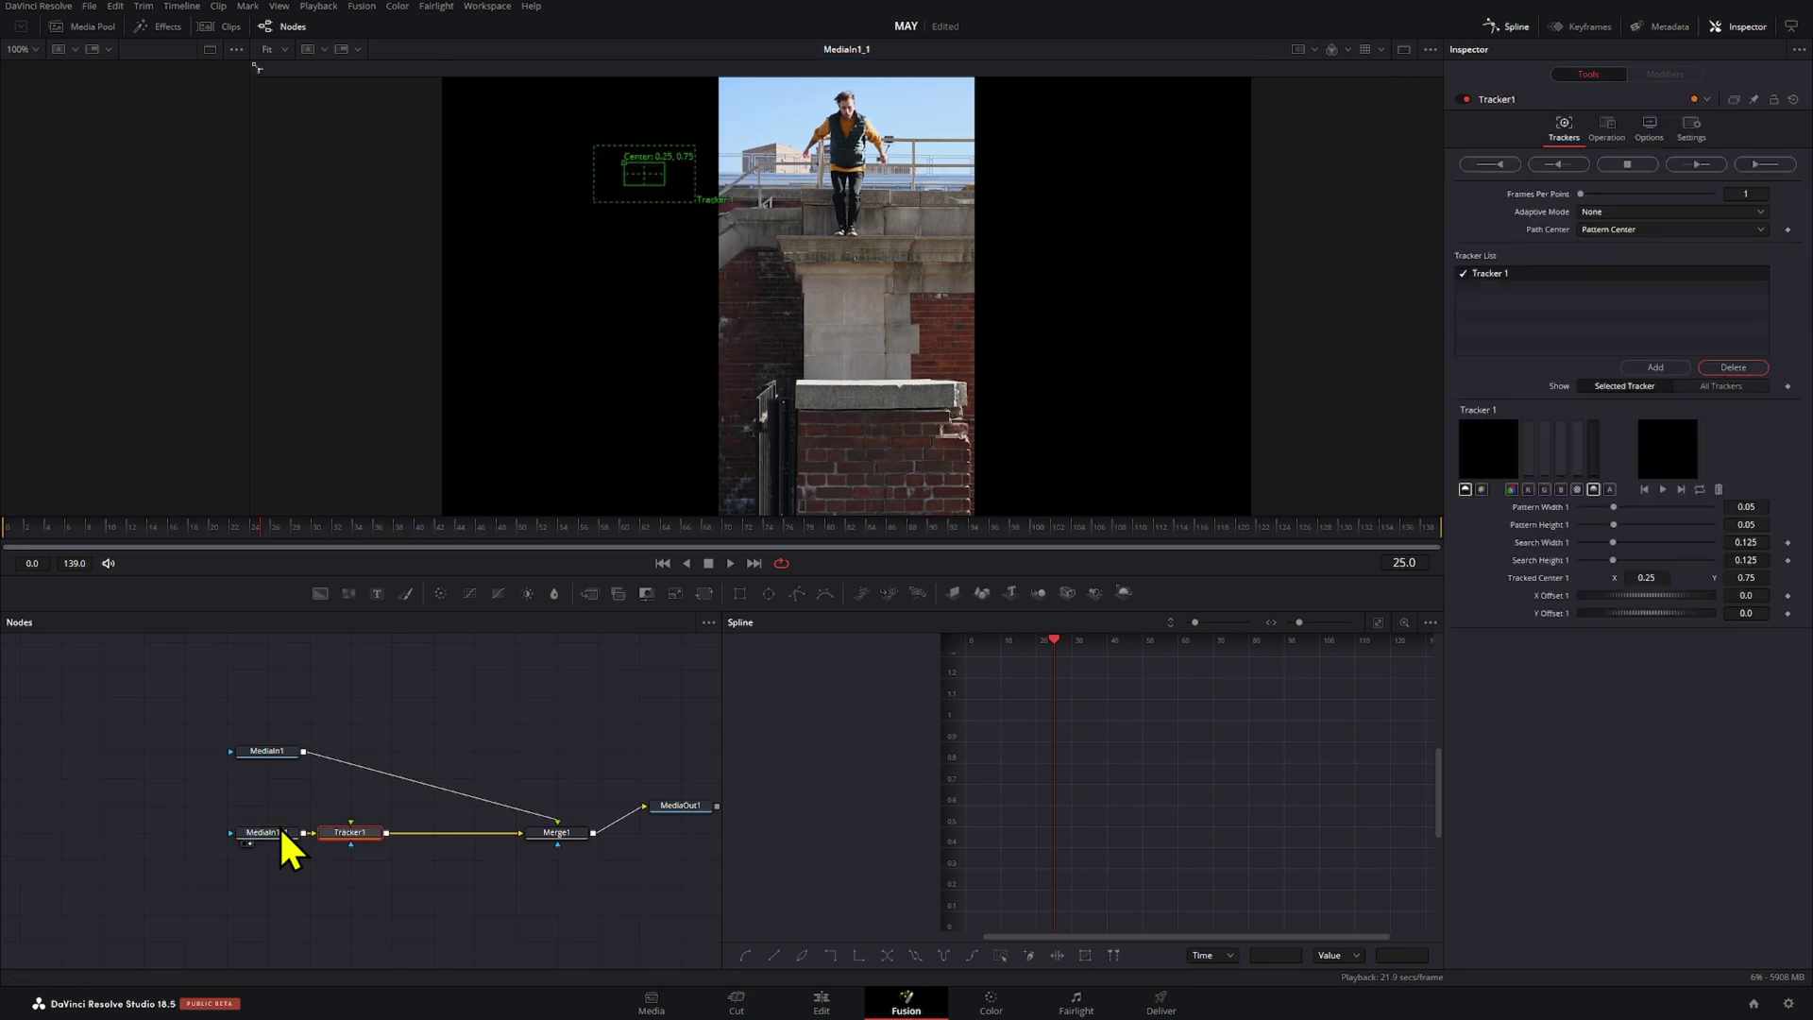
- At frame 0, place the tracker's pattern box on the left corner of the stone ledge and track forward through the clip
click(4, 526)
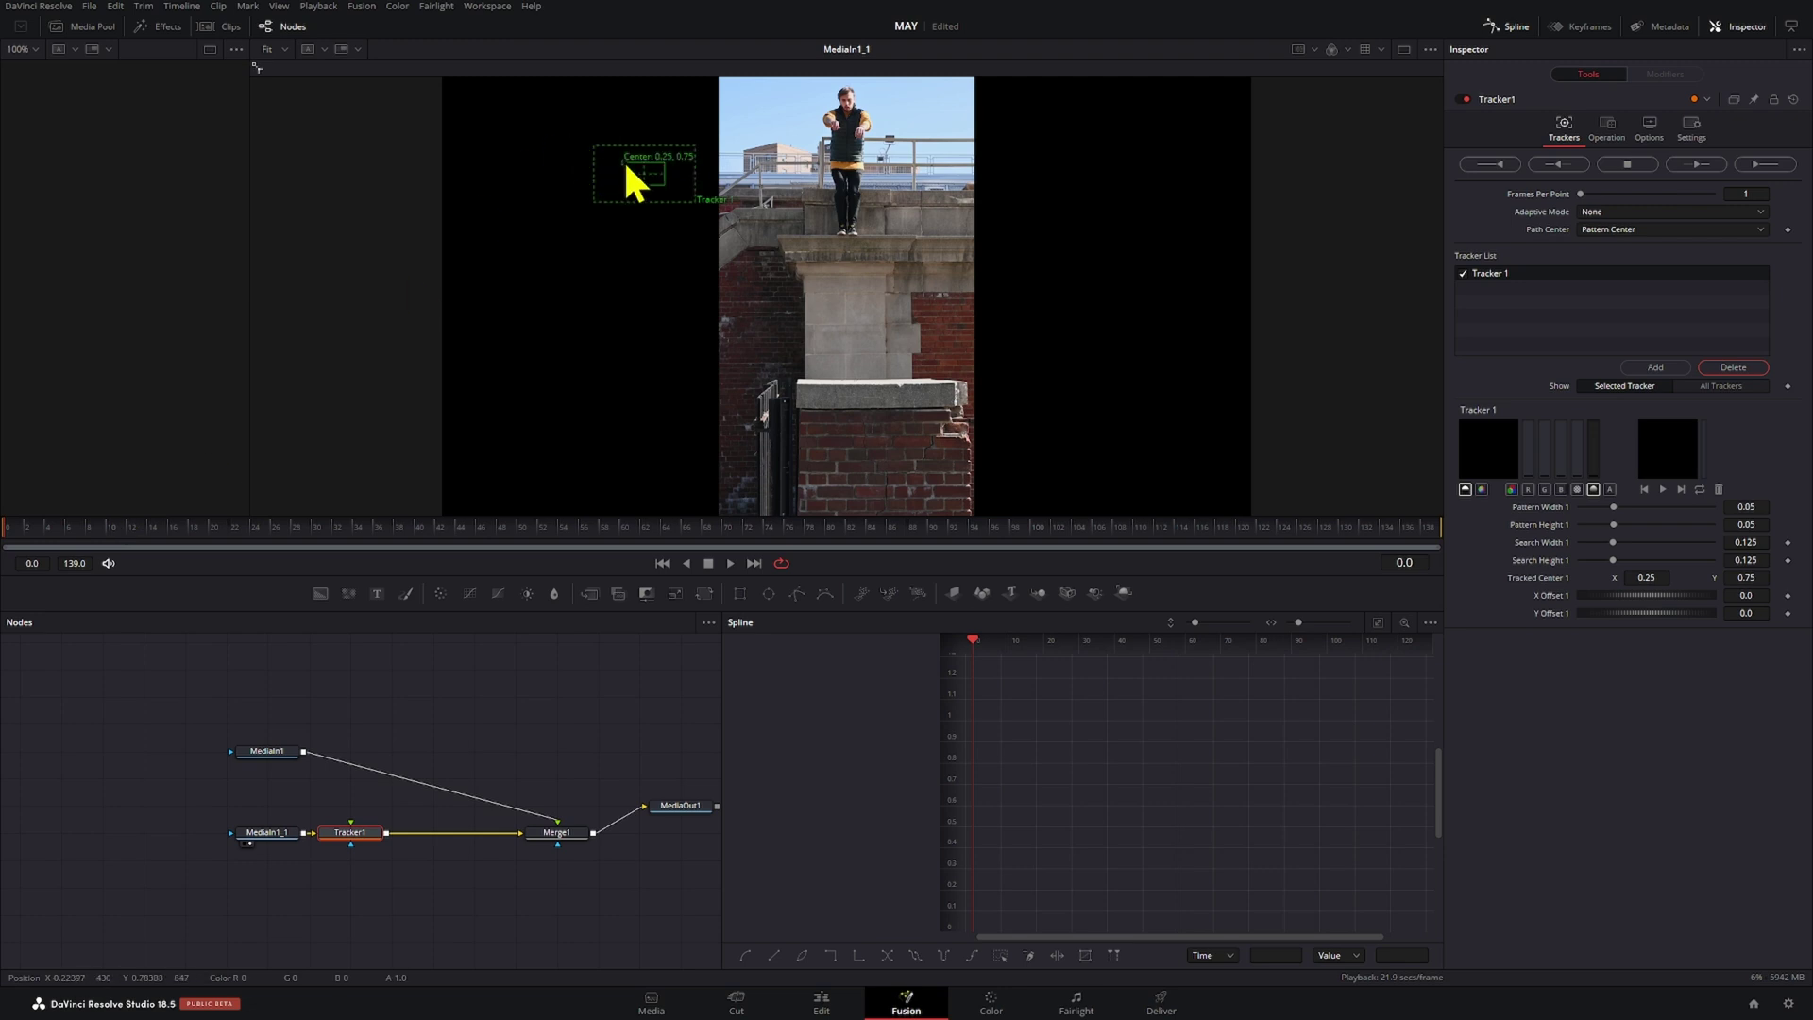
drag(619, 185, 852, 374)
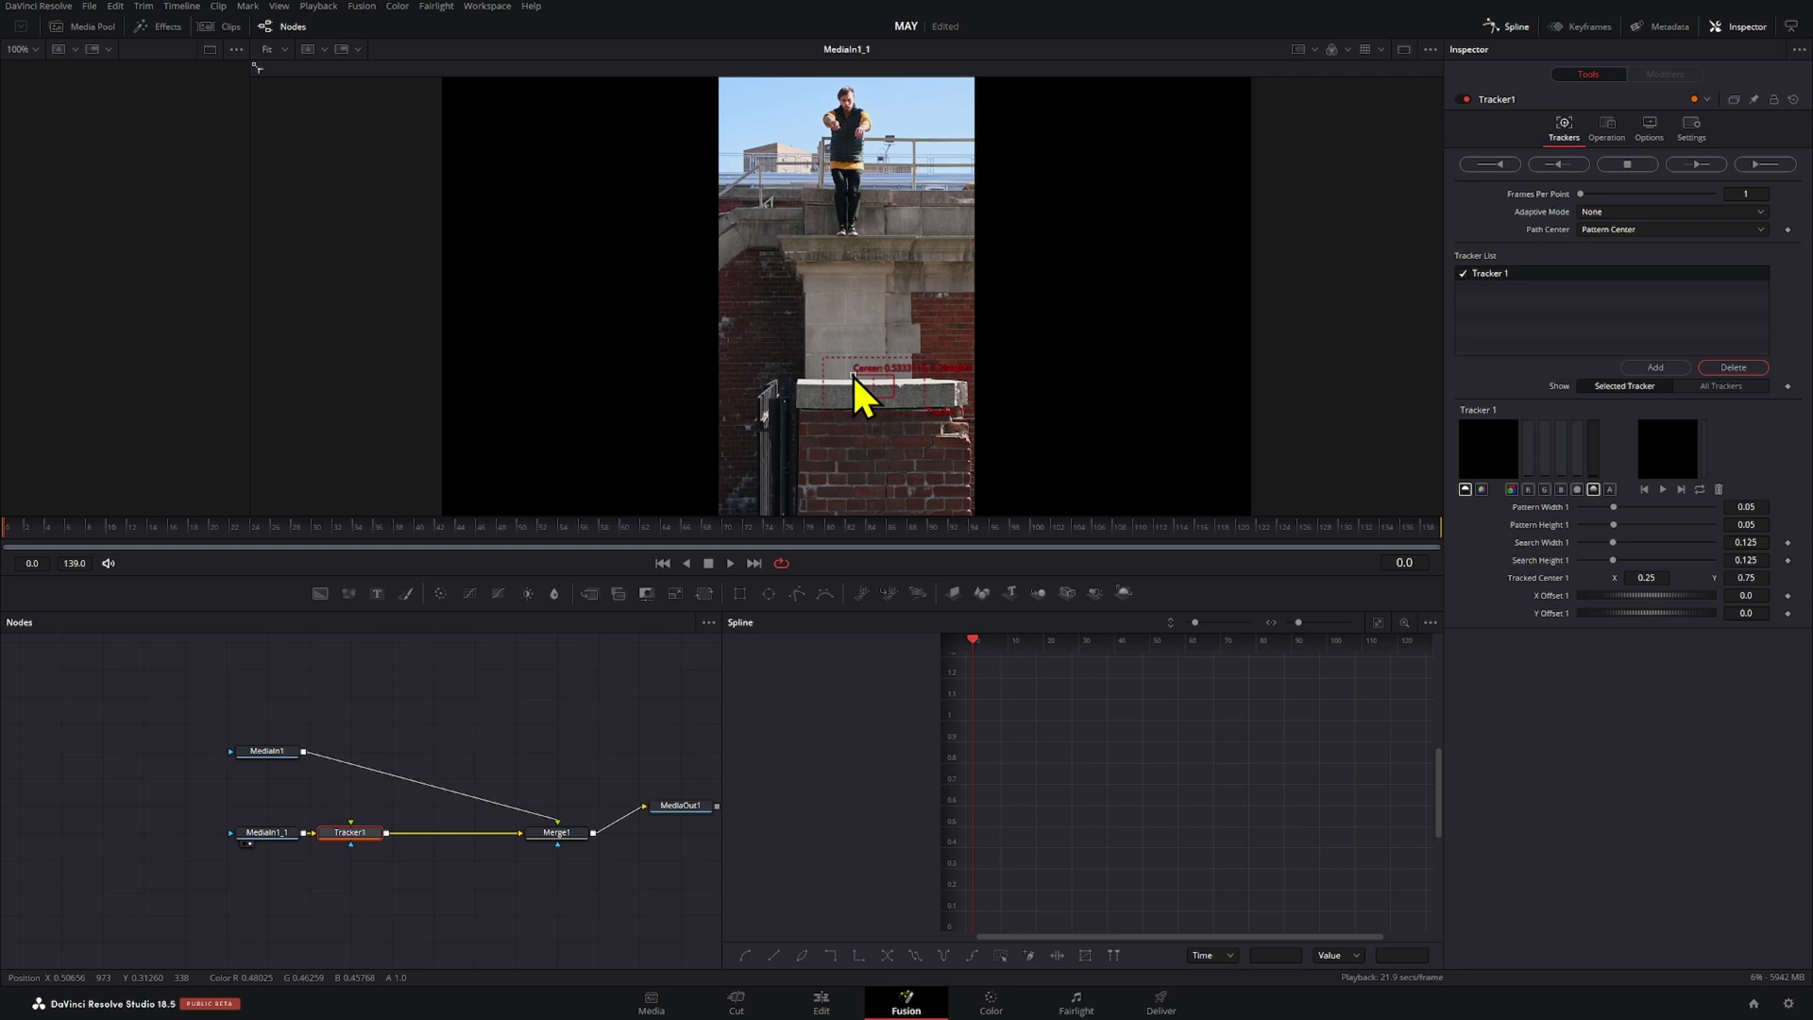
drag(852, 374, 786, 372)
click(1763, 167)
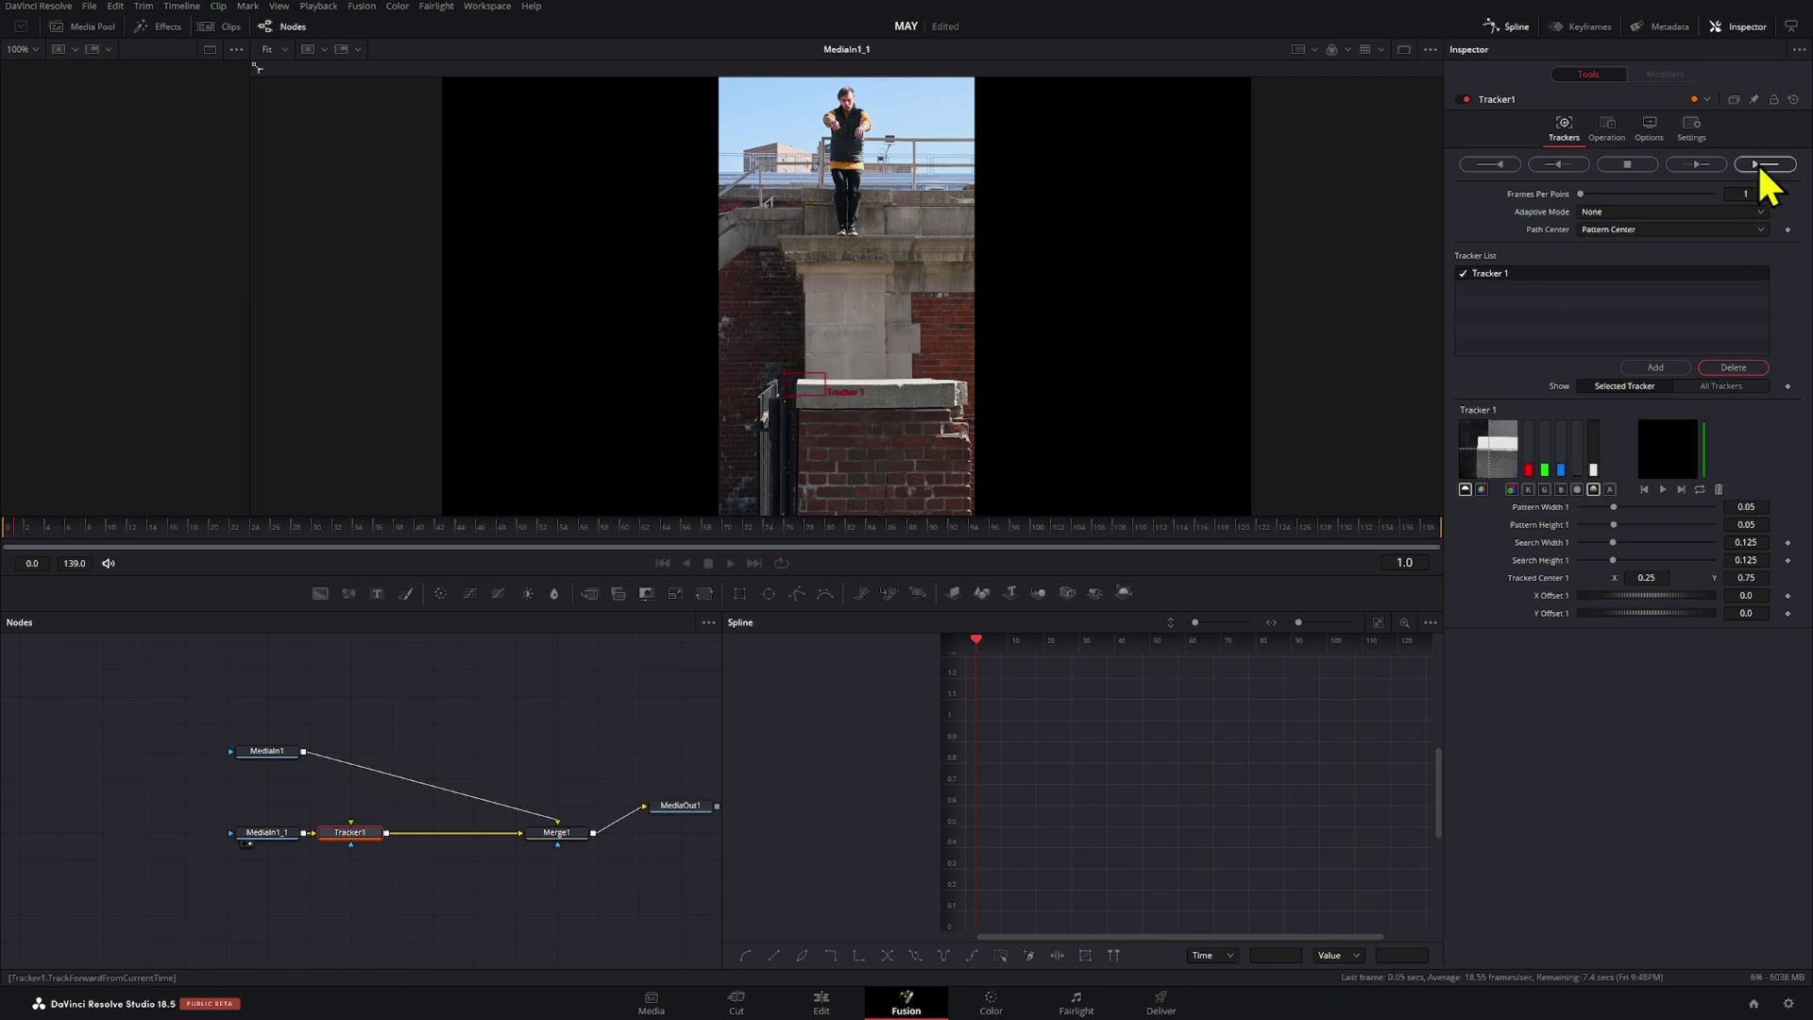
- Detach Tracker1 from the background branch, space out the nodes, and rewire it between MediaIn1 and Merge1's foreground input
drag(345, 836, 410, 808)
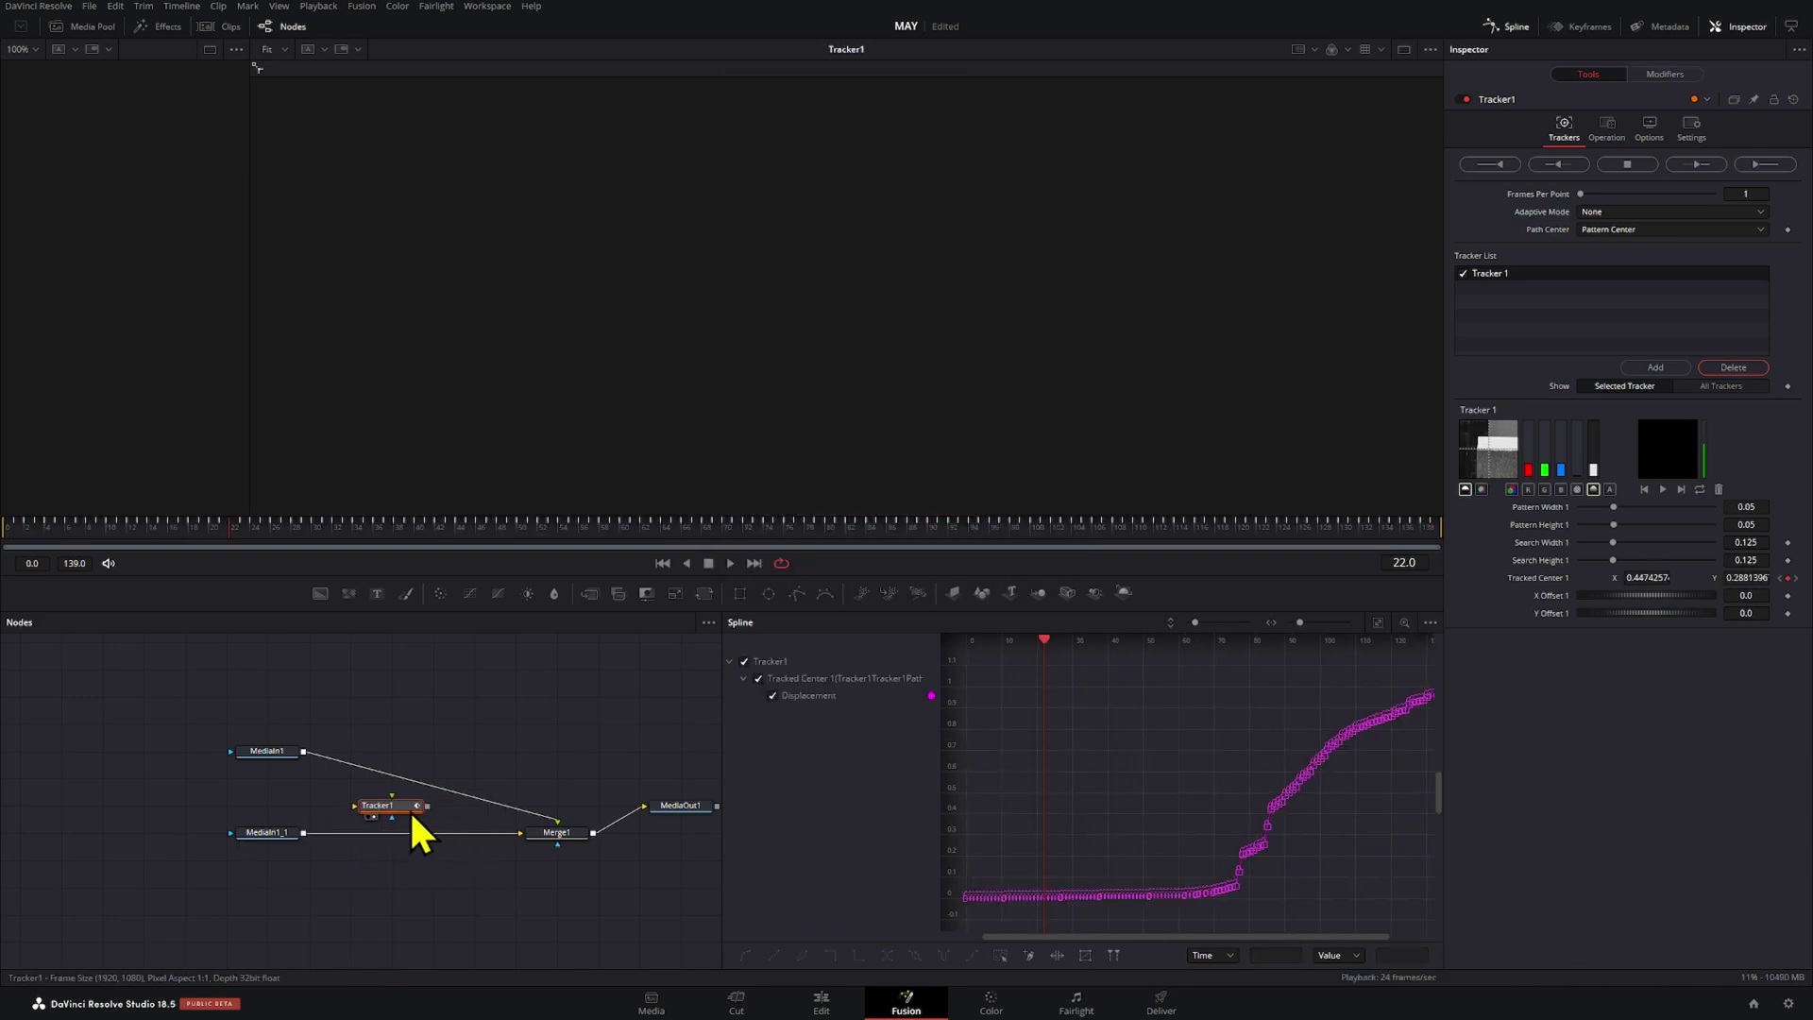
drag(548, 831, 556, 855)
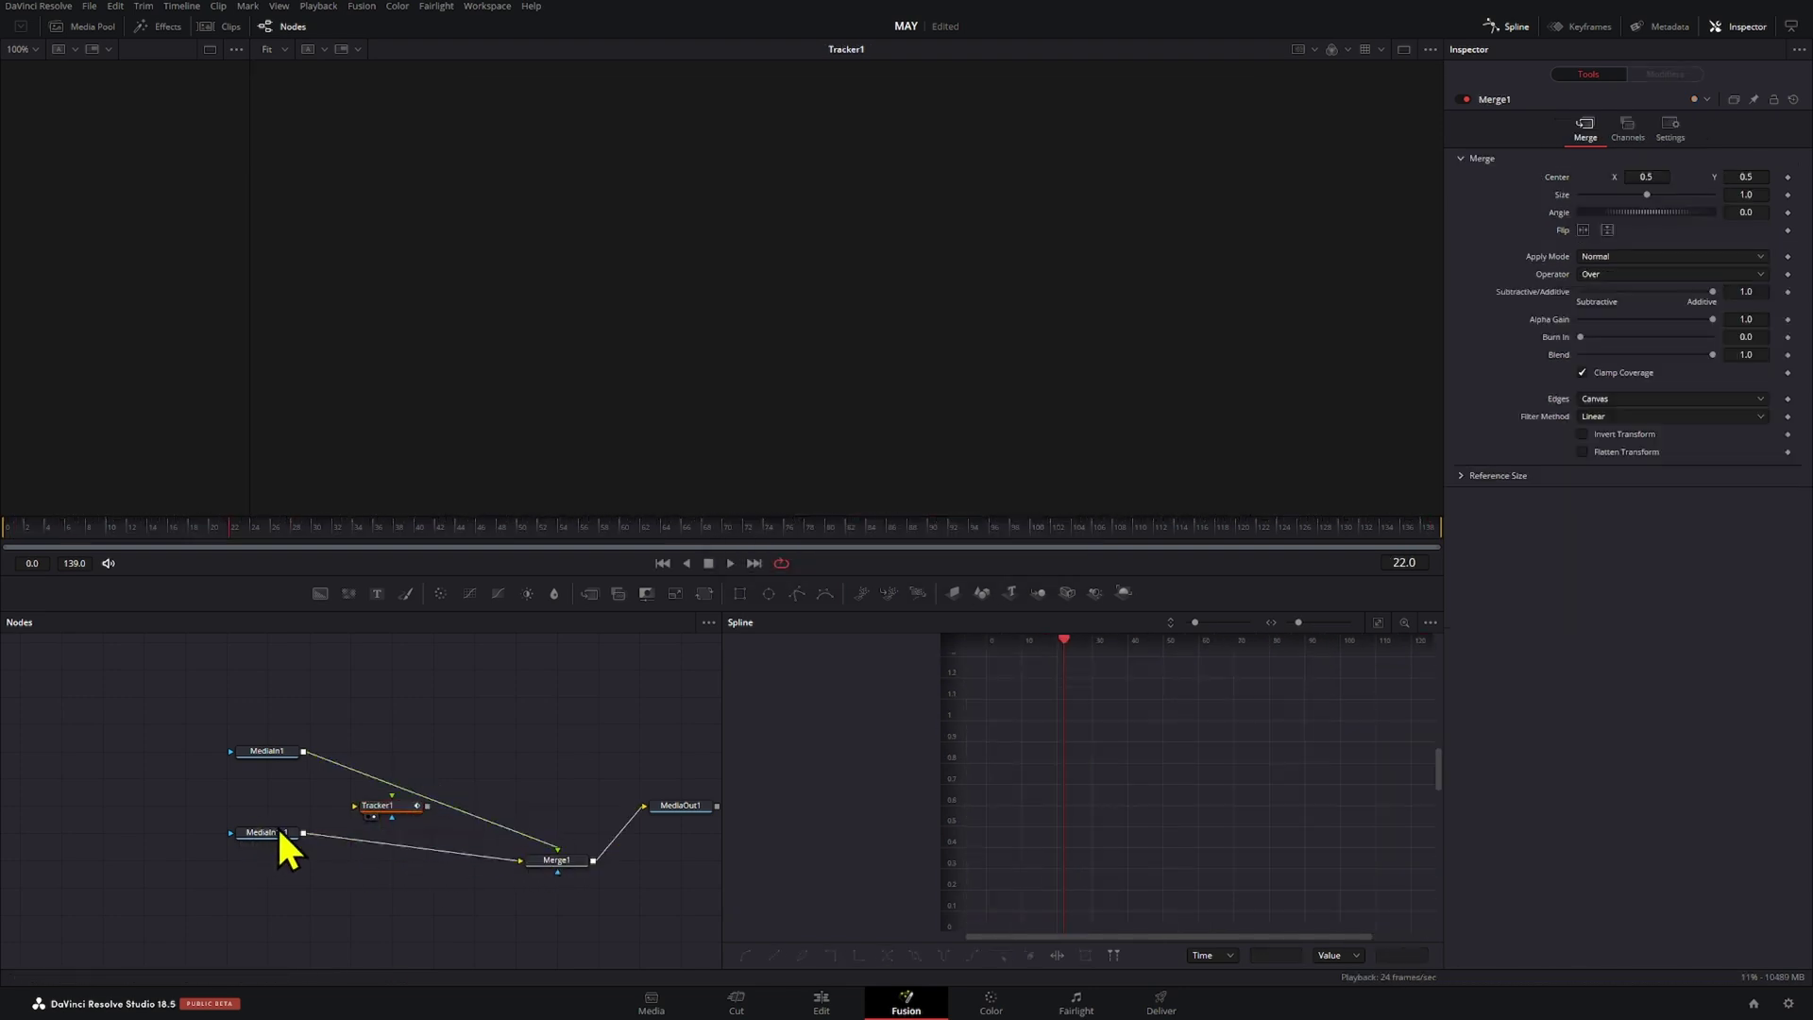
drag(283, 838, 283, 865)
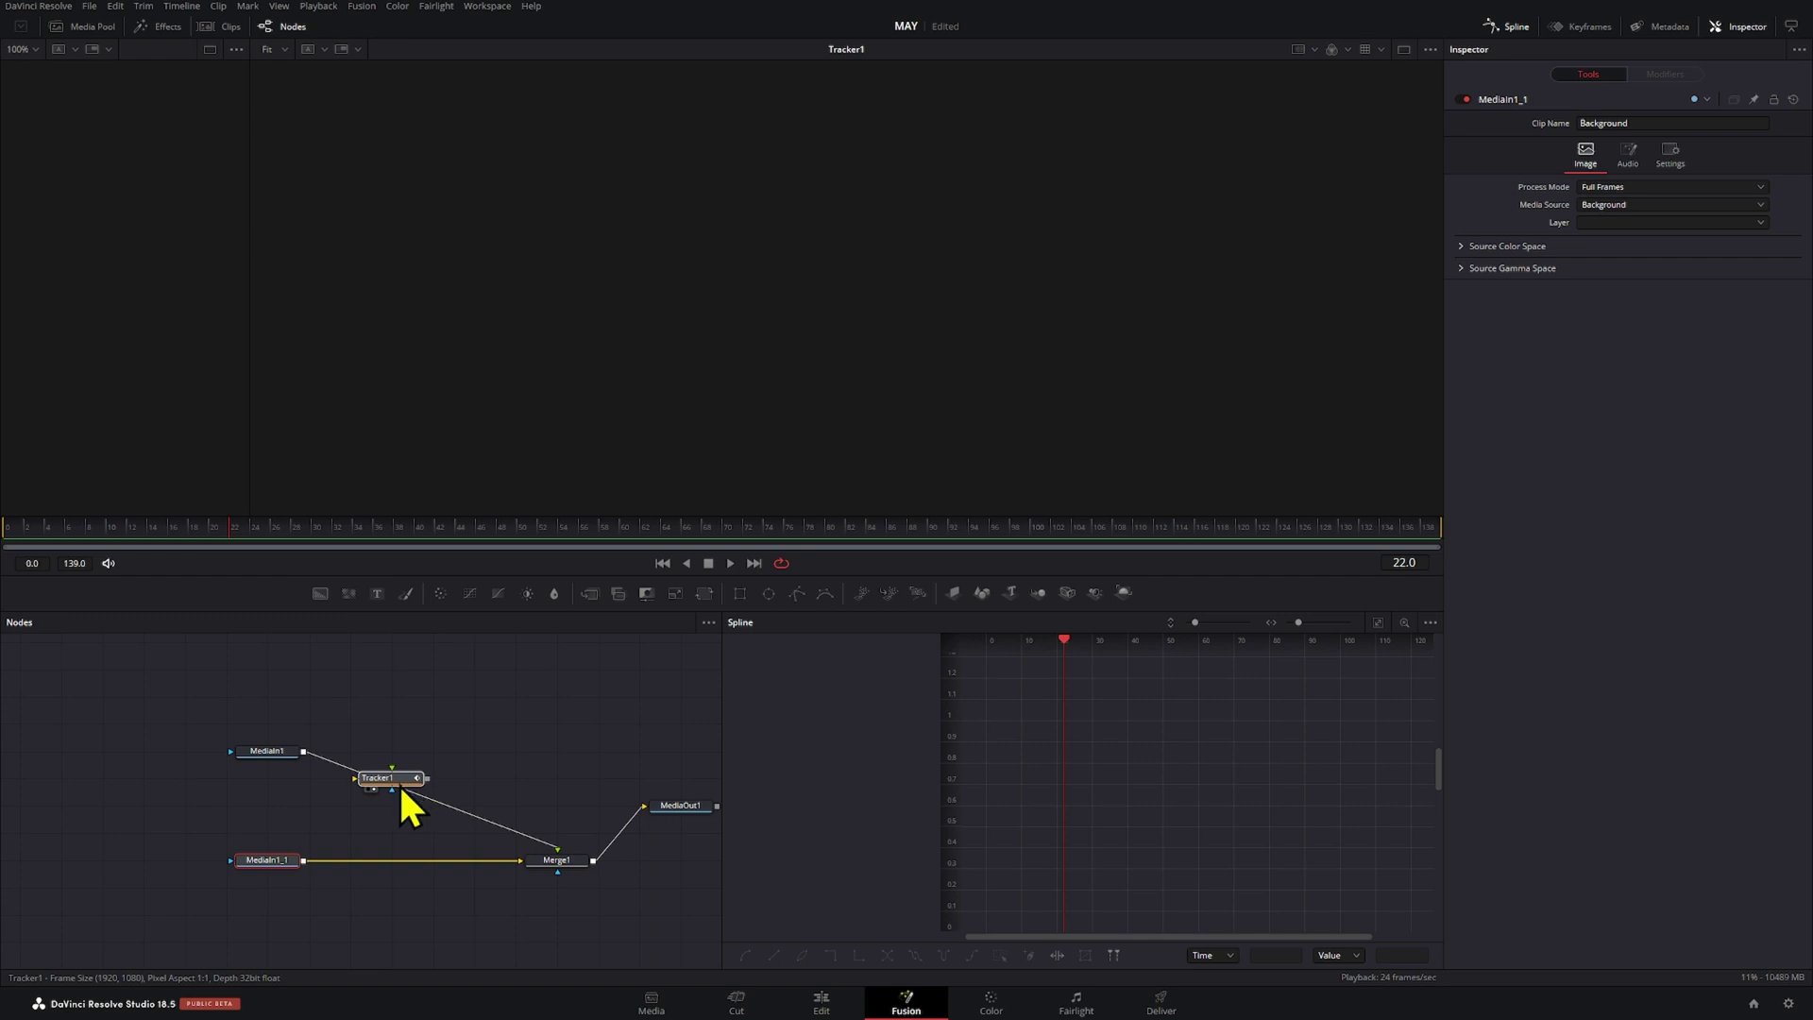
click(401, 787)
key(1)
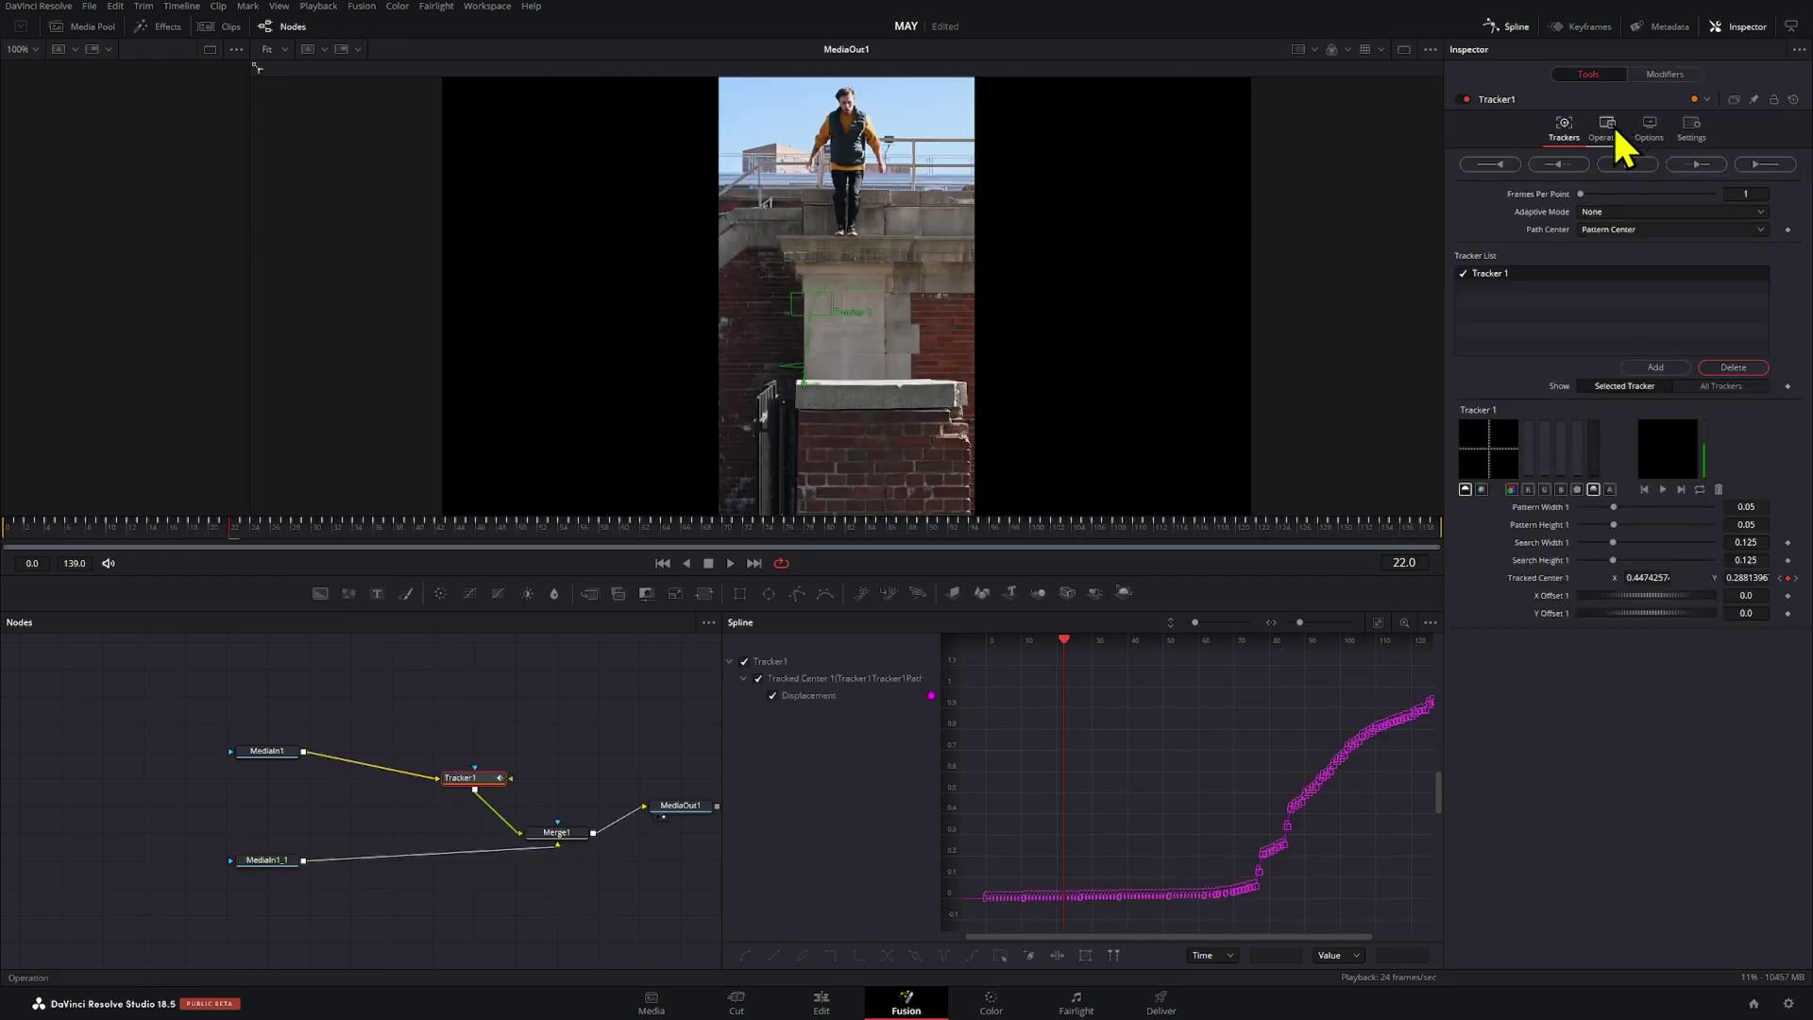
- Set the operation of Tracker1 to Match Move
click(1609, 128)
click(1621, 162)
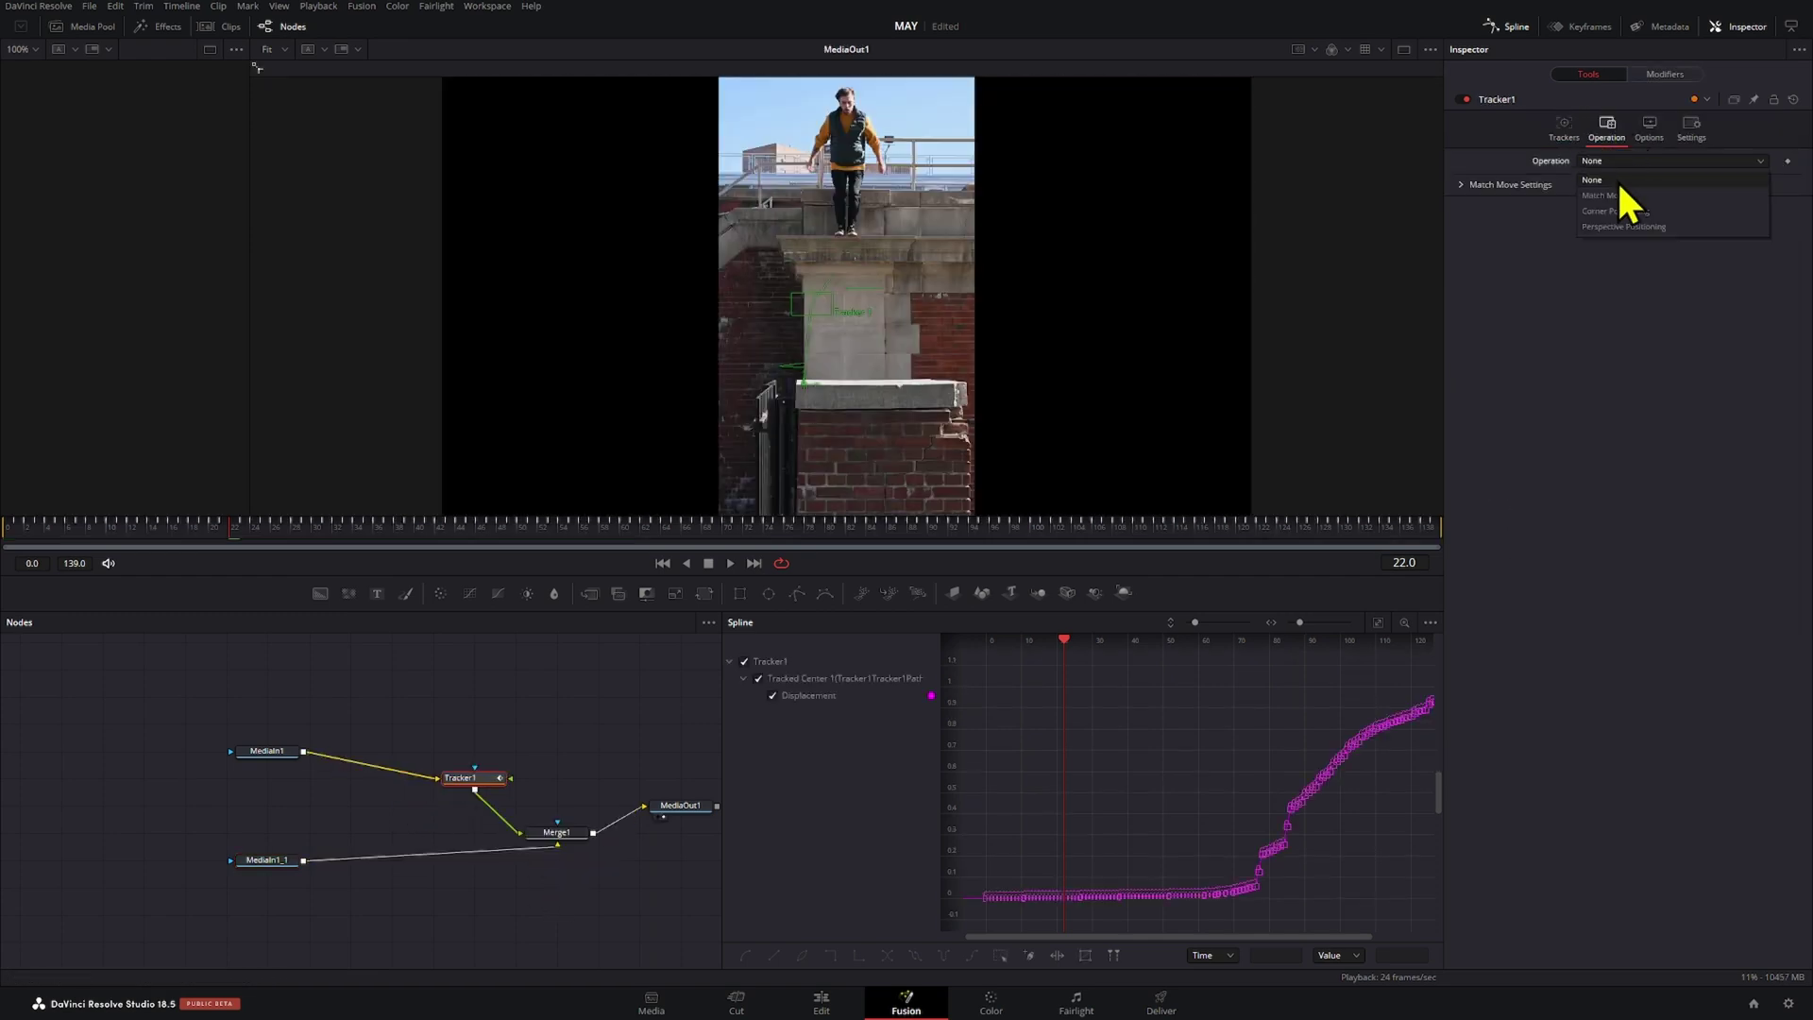
click(1620, 195)
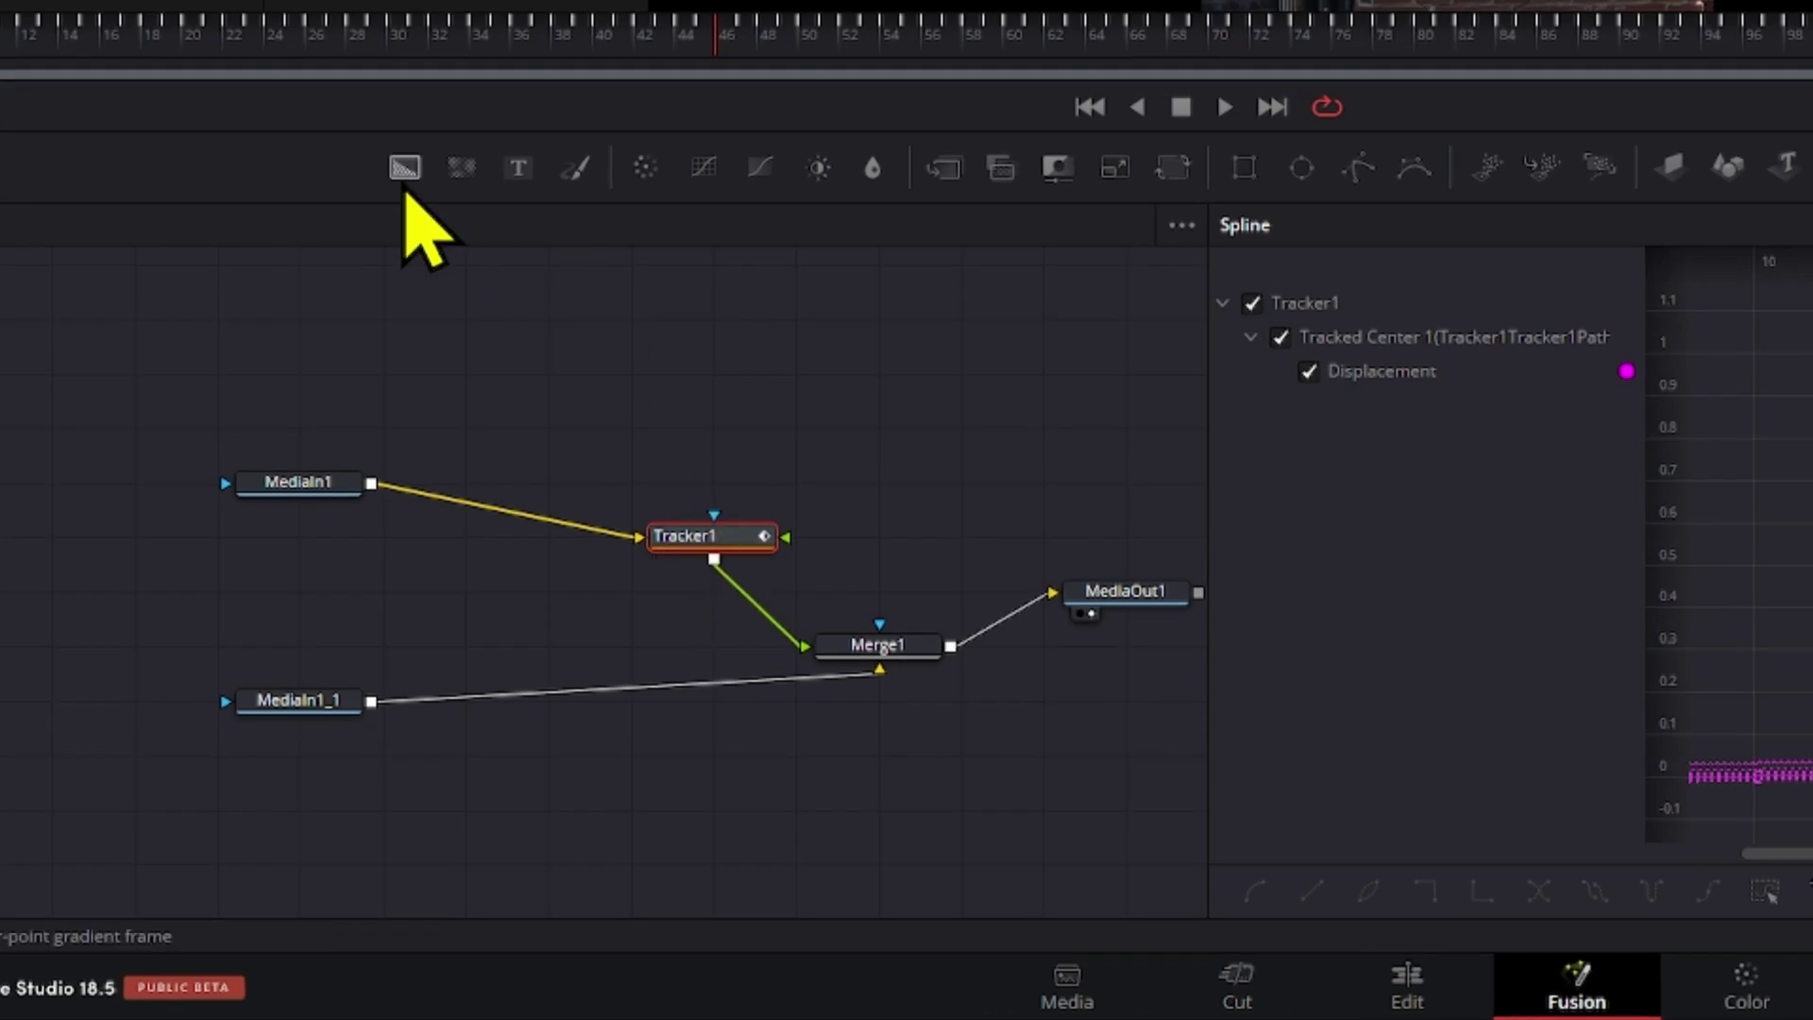
- Add a Background node, connect it to Tracker1's foreground input, and change the merge option of Tracker1
drag(404, 167, 549, 410)
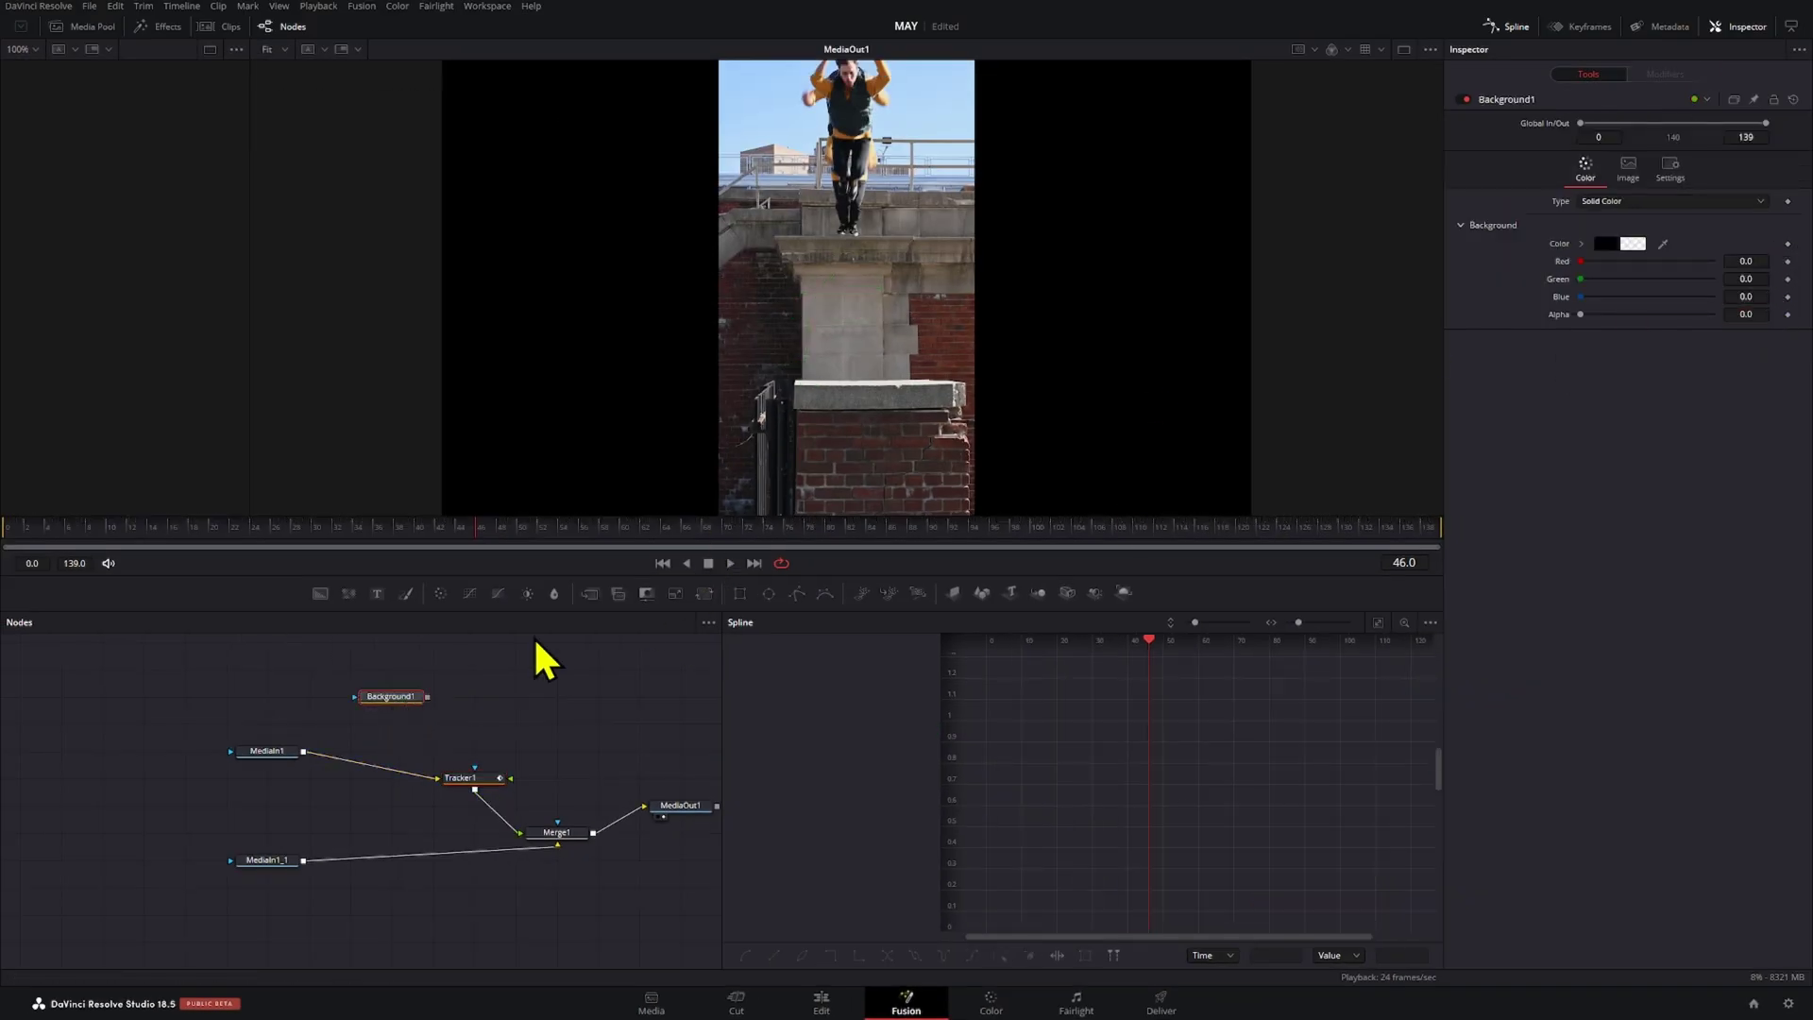
drag(424, 698, 476, 784)
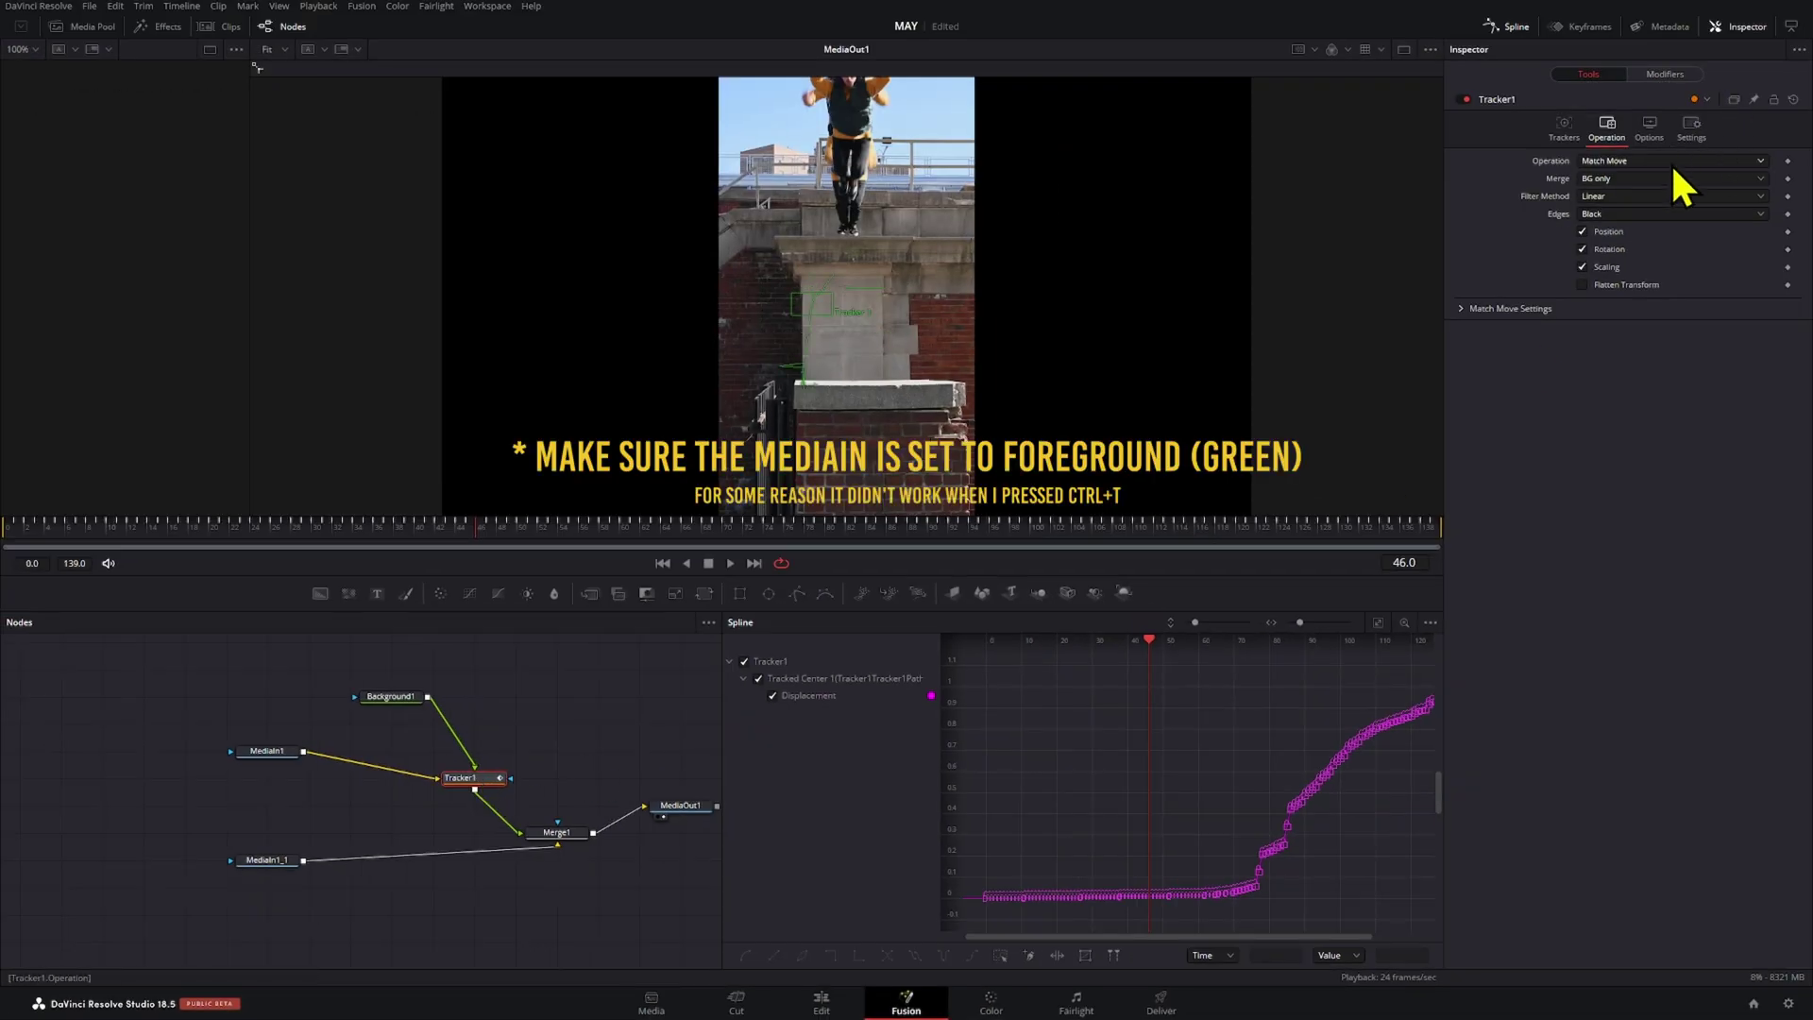
click(1617, 180)
click(1630, 221)
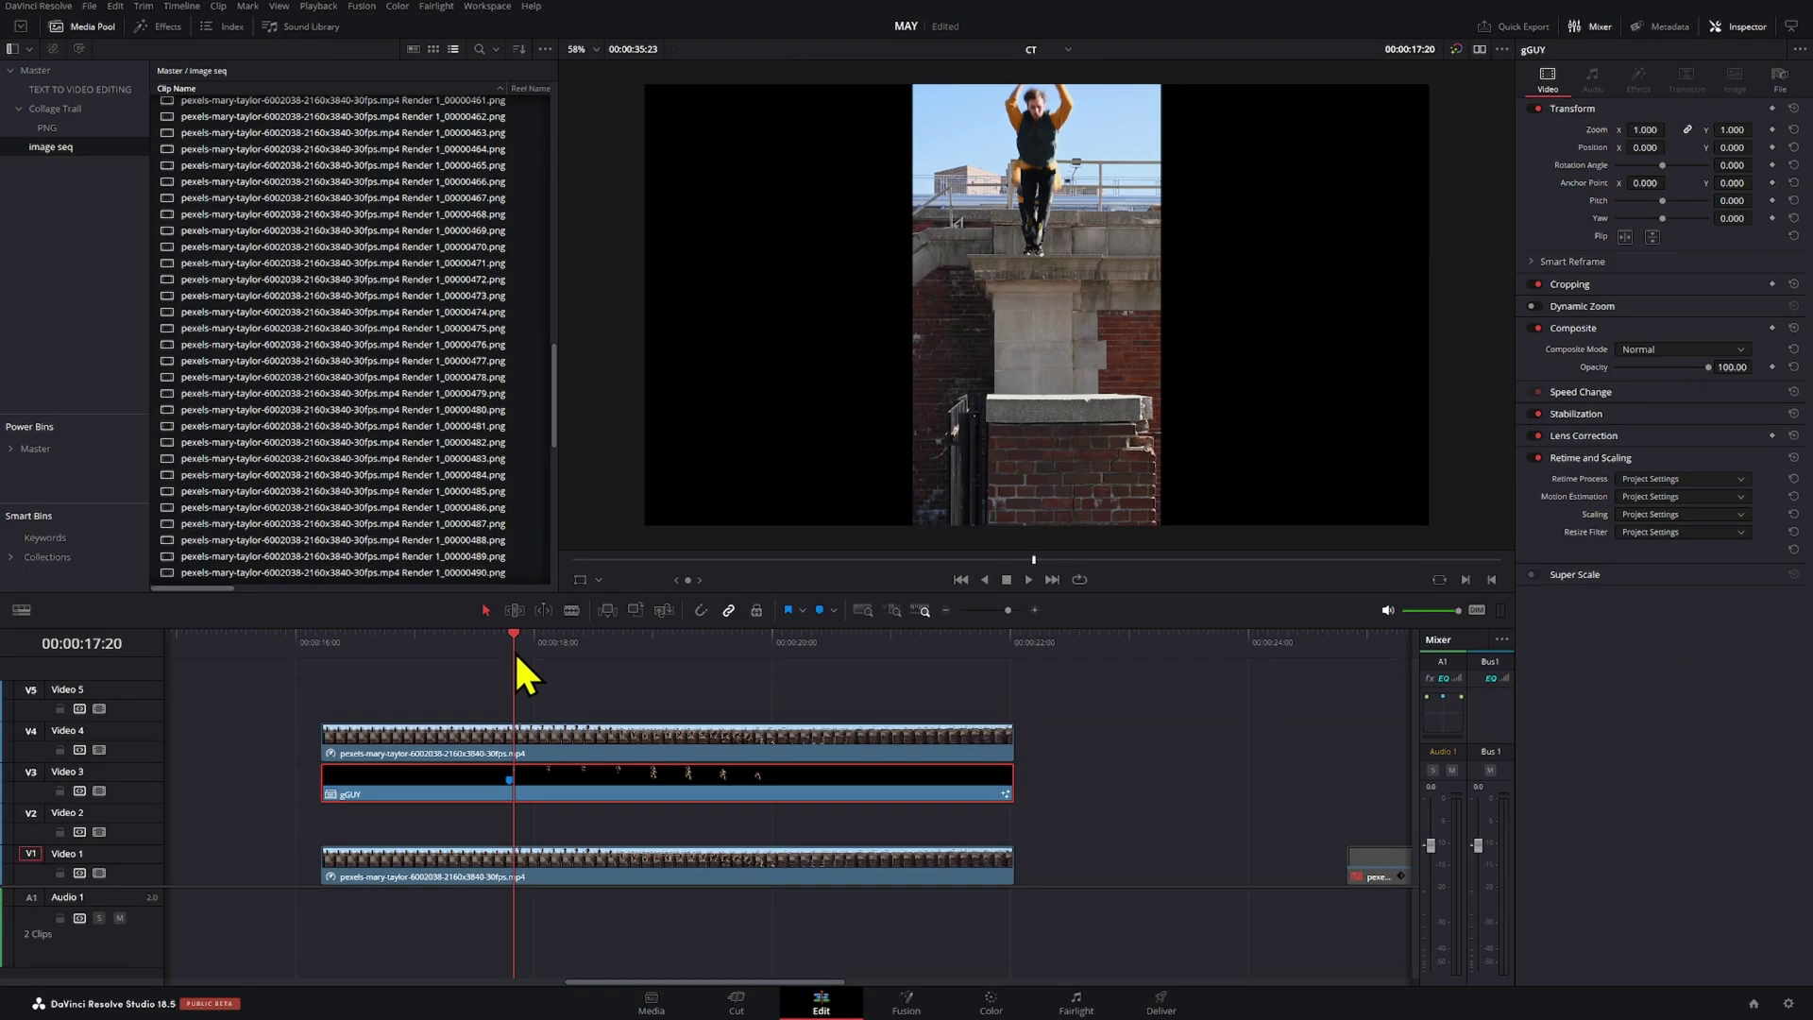
- Play back the tracked clones in the edit timeline and add a marker to gGUY at 00:00:18:22
key(space)
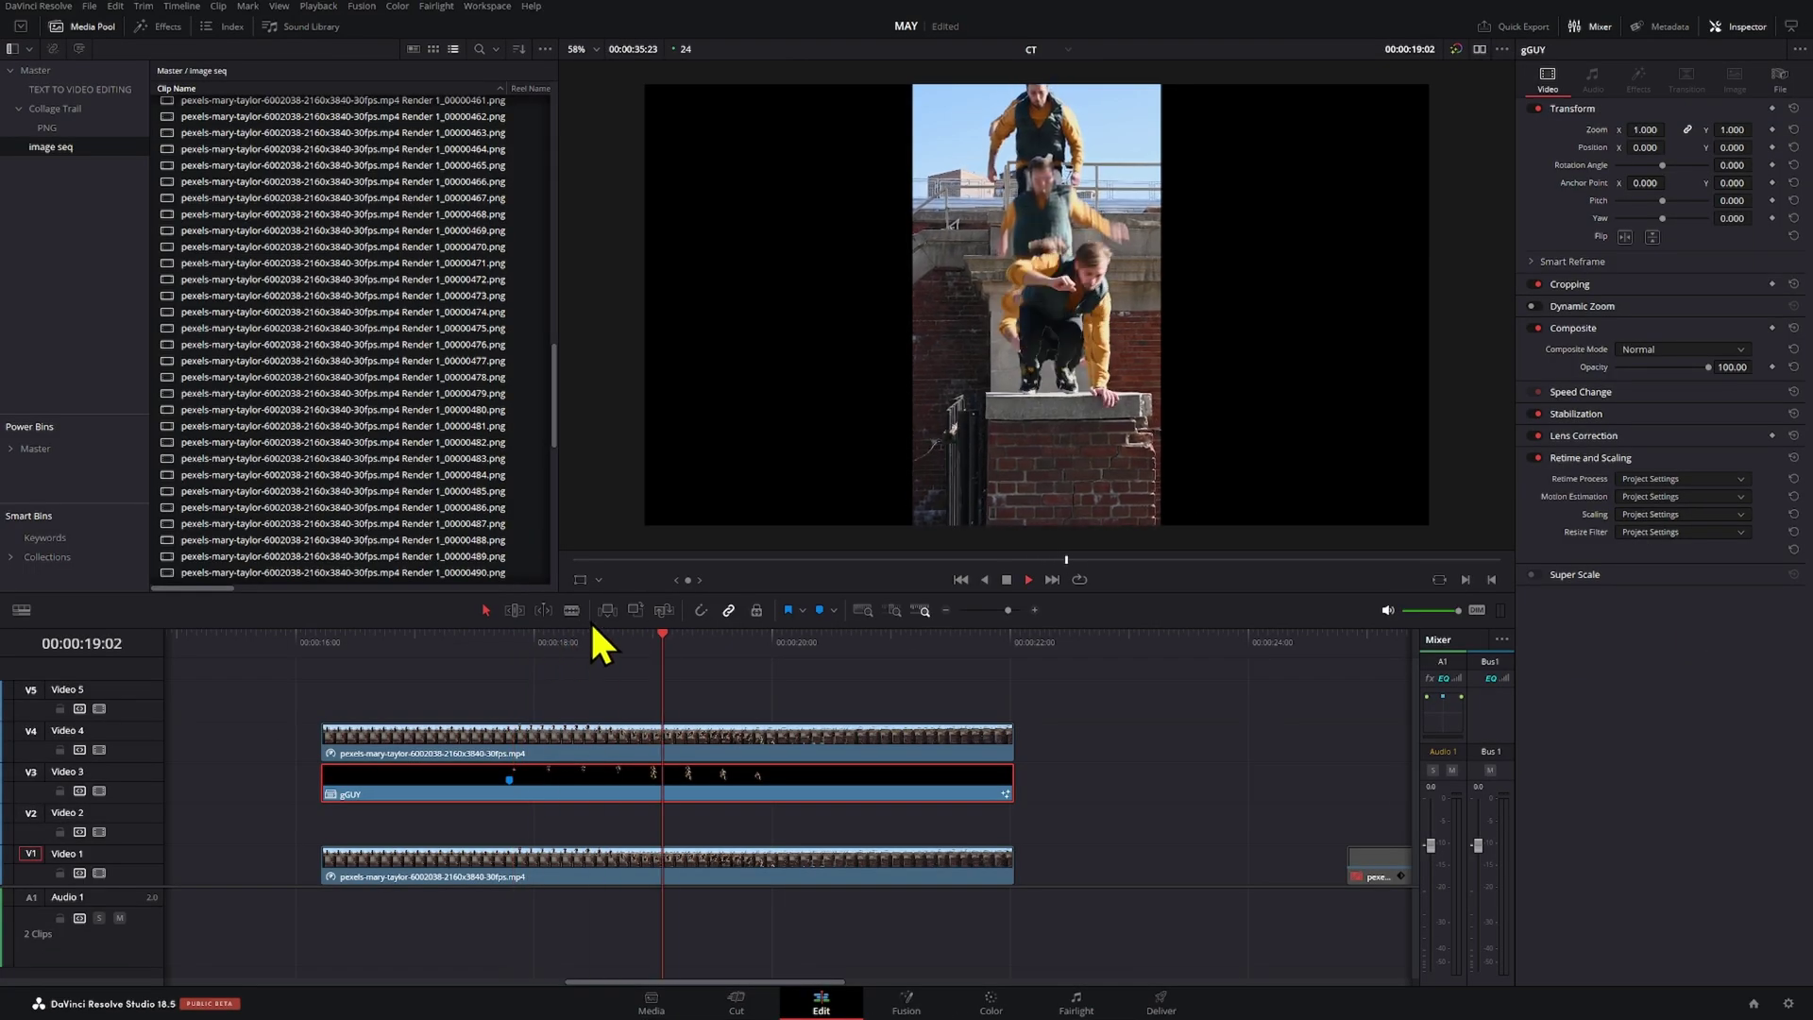
click(628, 642)
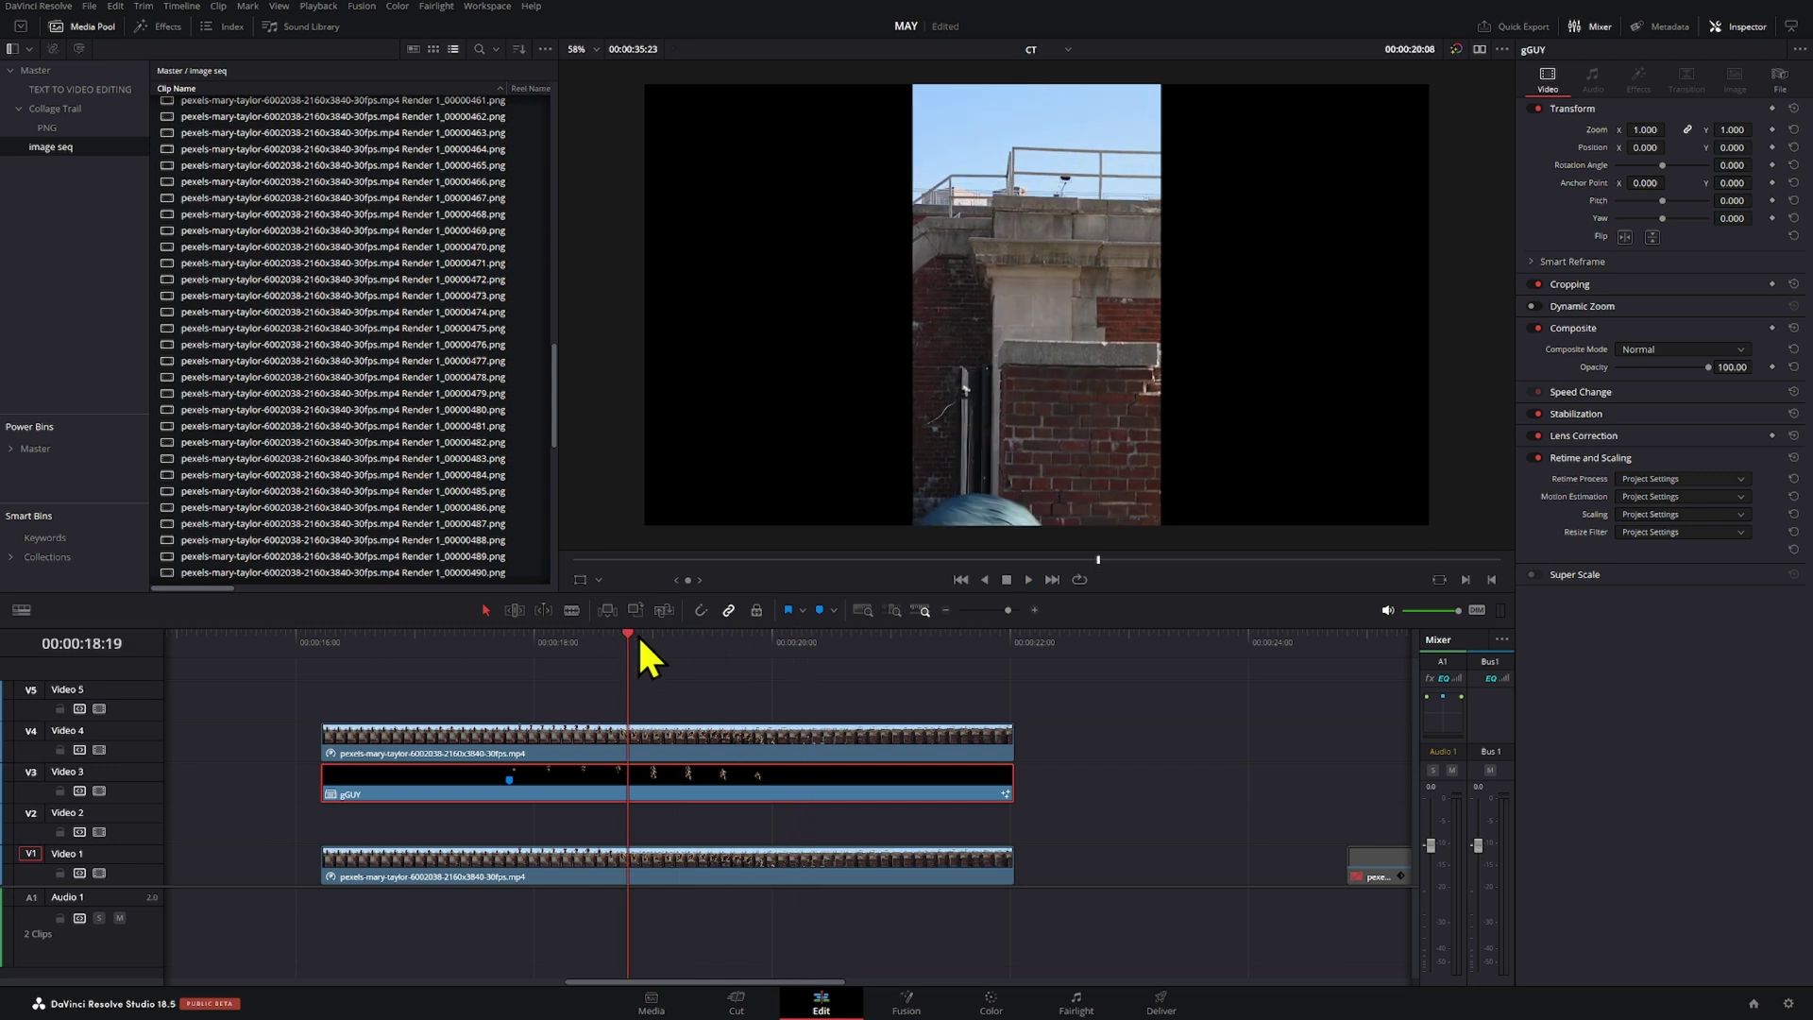
drag(695, 641, 648, 696)
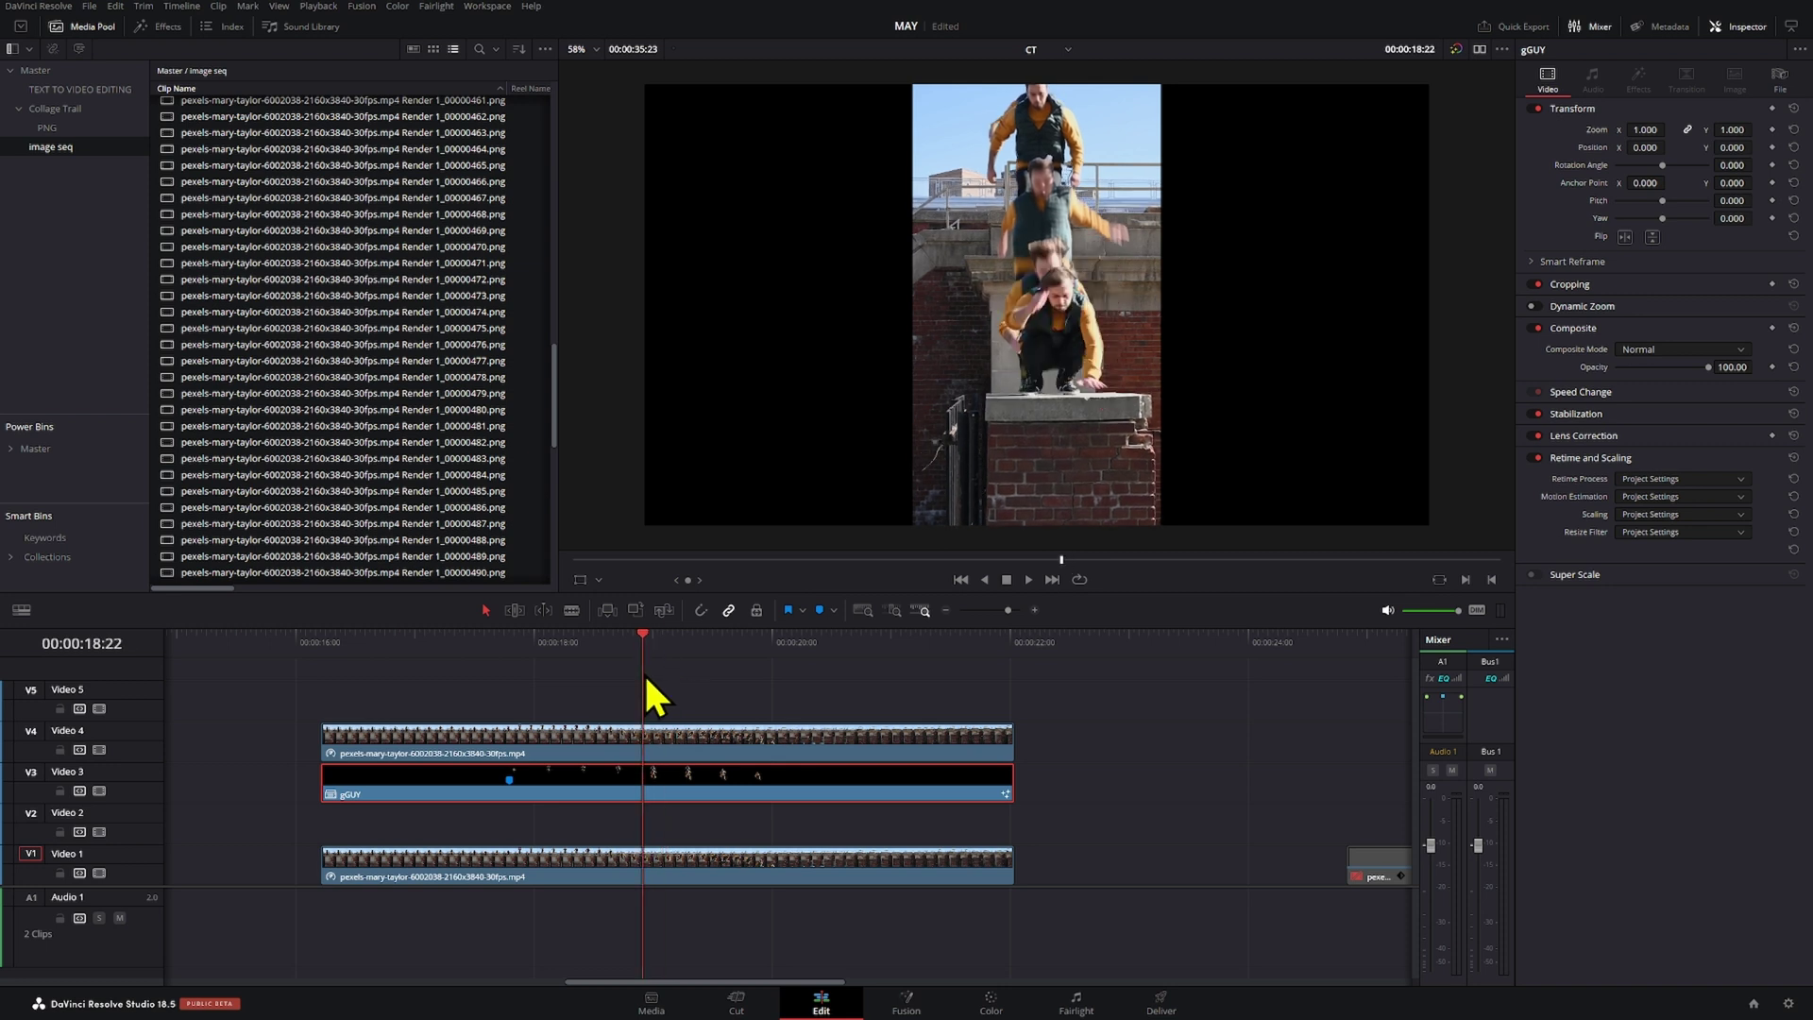
key(m)
right_click(644, 783)
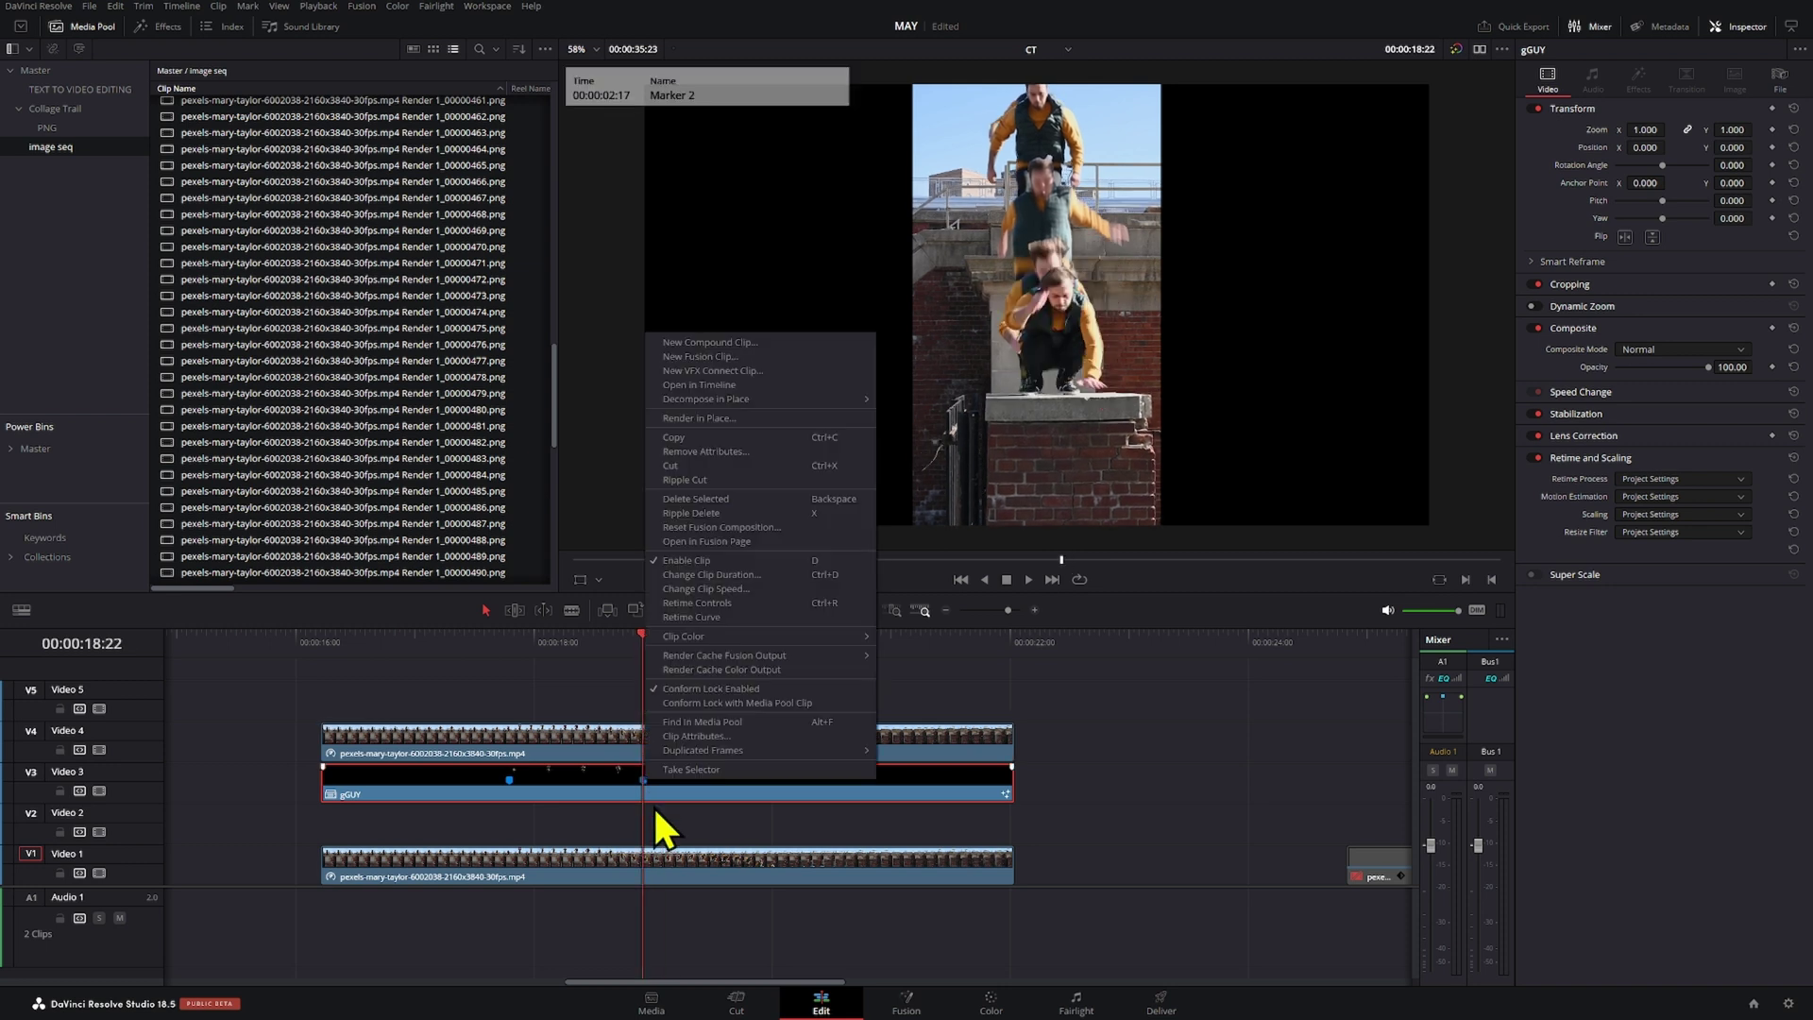
click(656, 814)
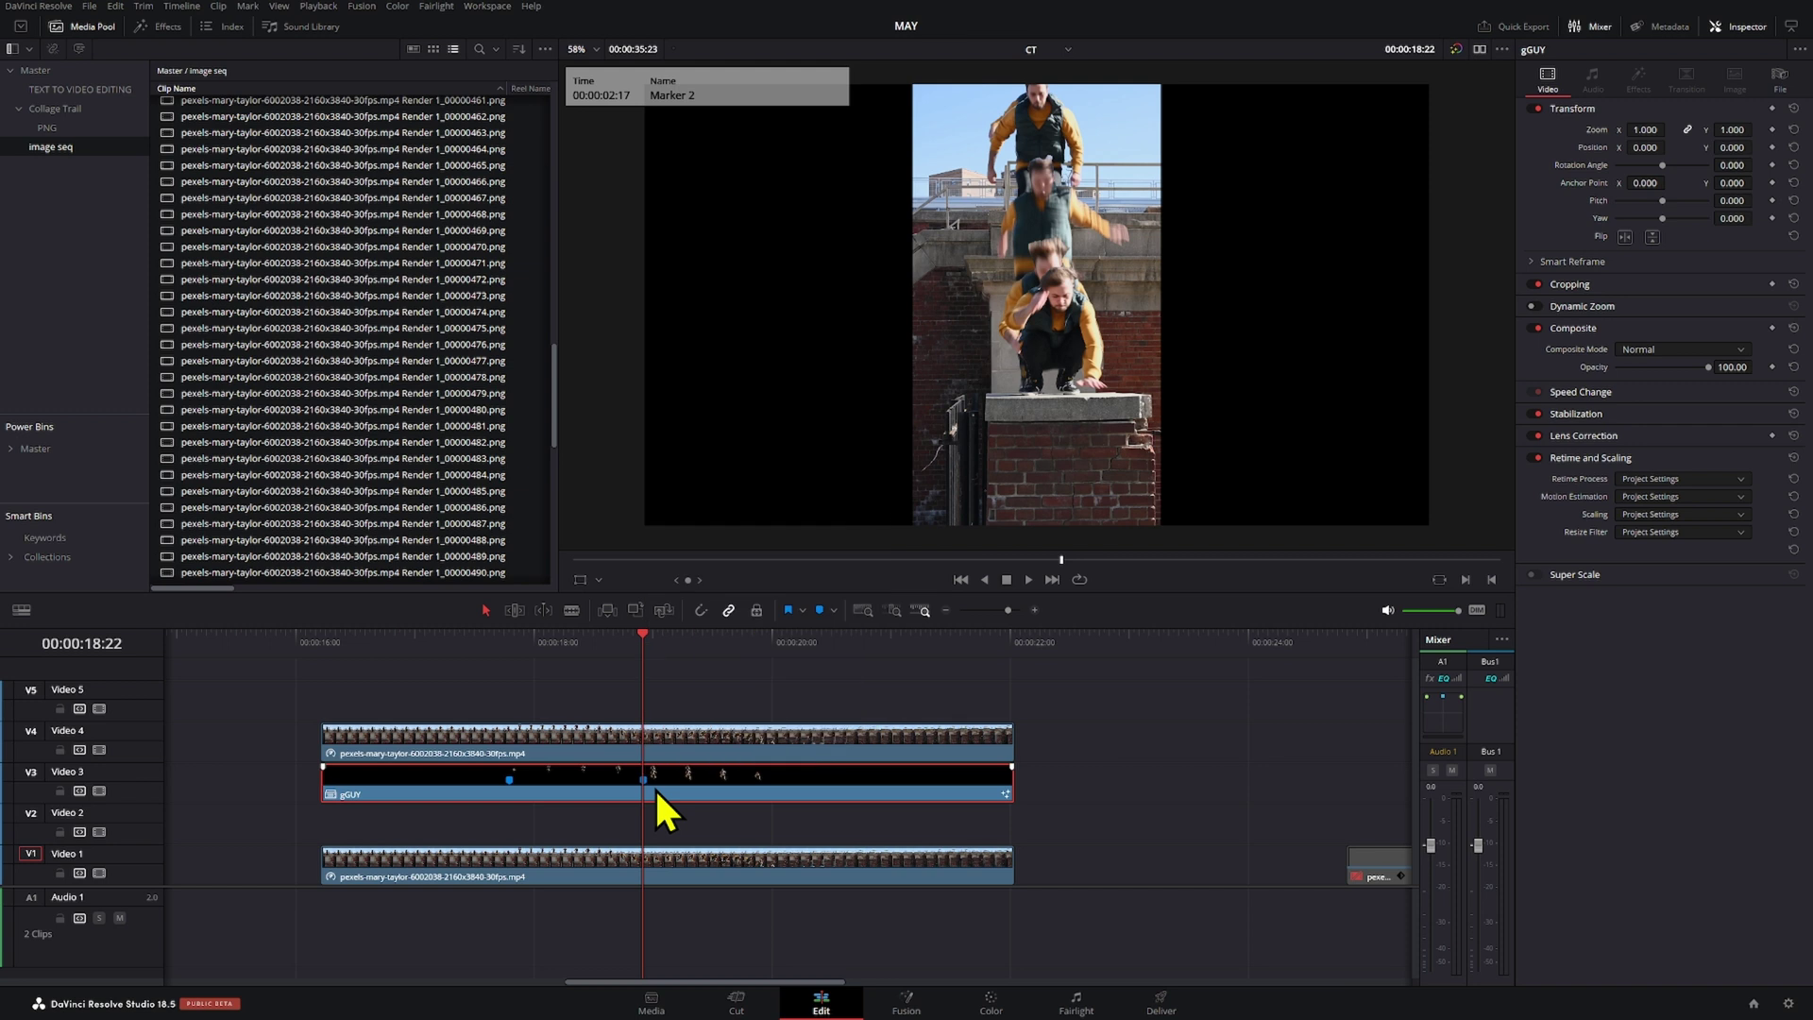
right_click(658, 791)
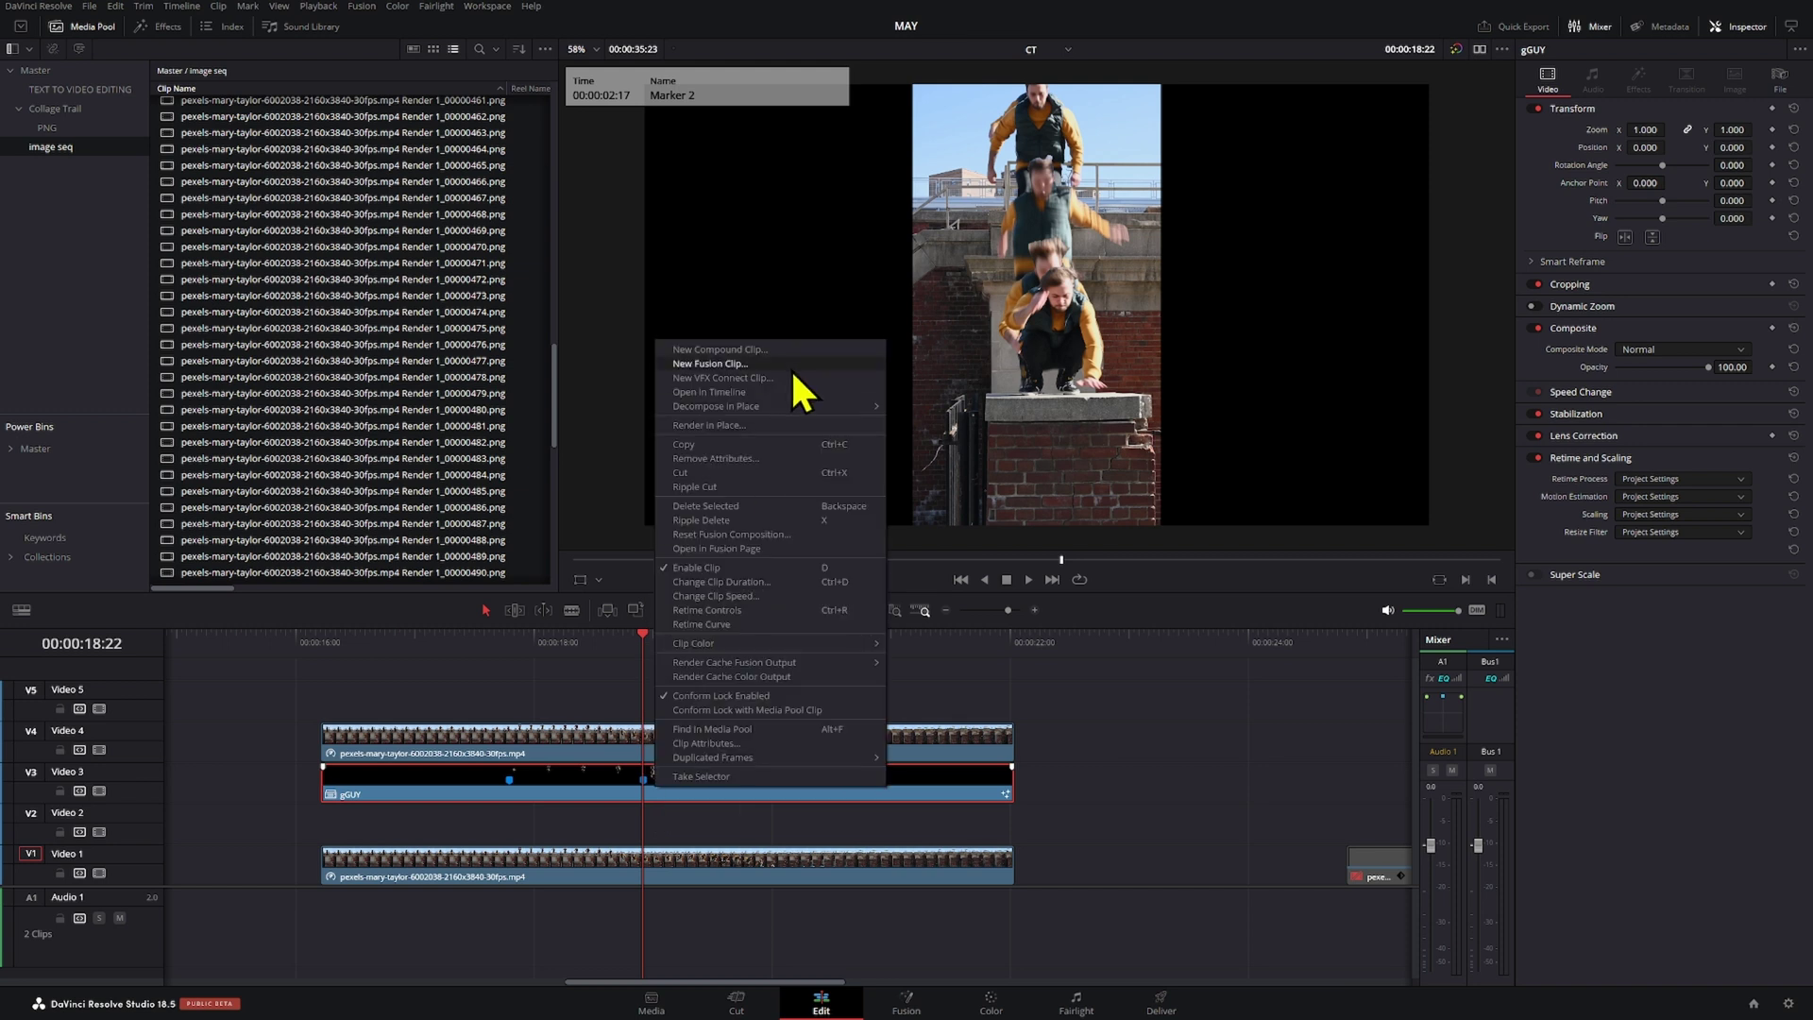
key(Escape)
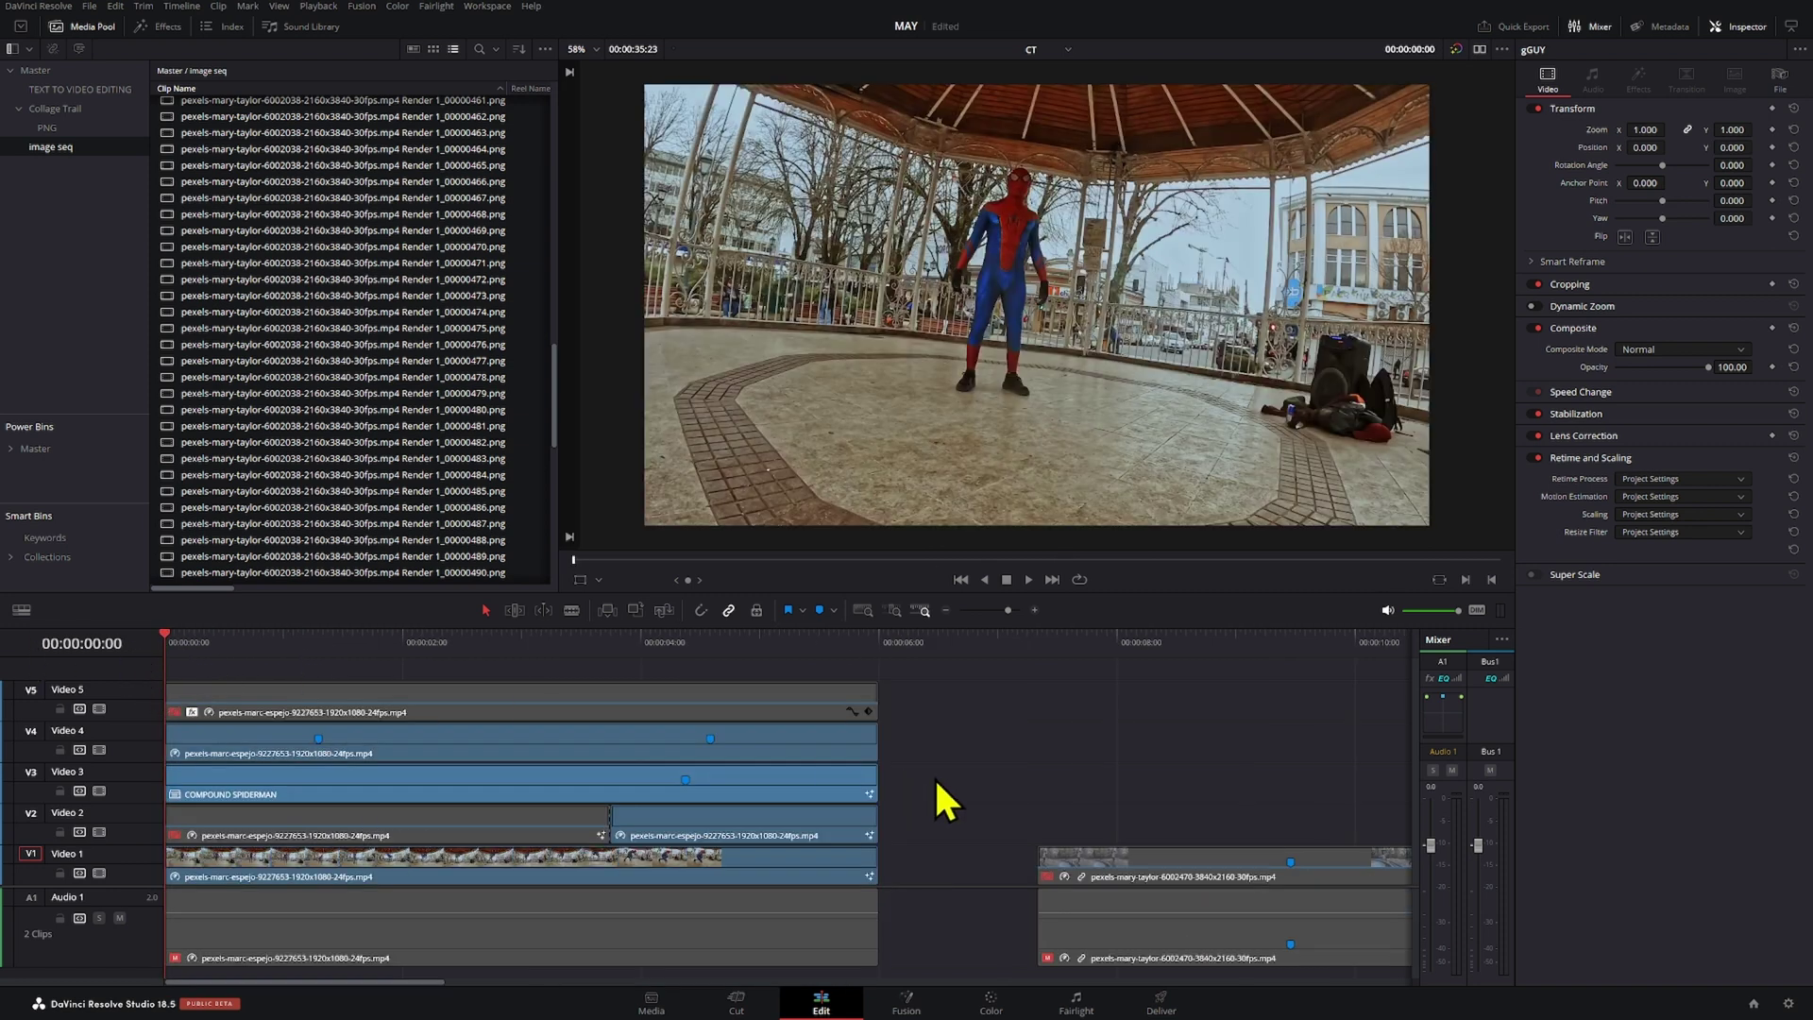
- Return to gGUY's second marker at 00:00:18:22 and open the compound clip in its own timeline
scroll(944, 801, right, 10)
scroll(711, 731, right, 3)
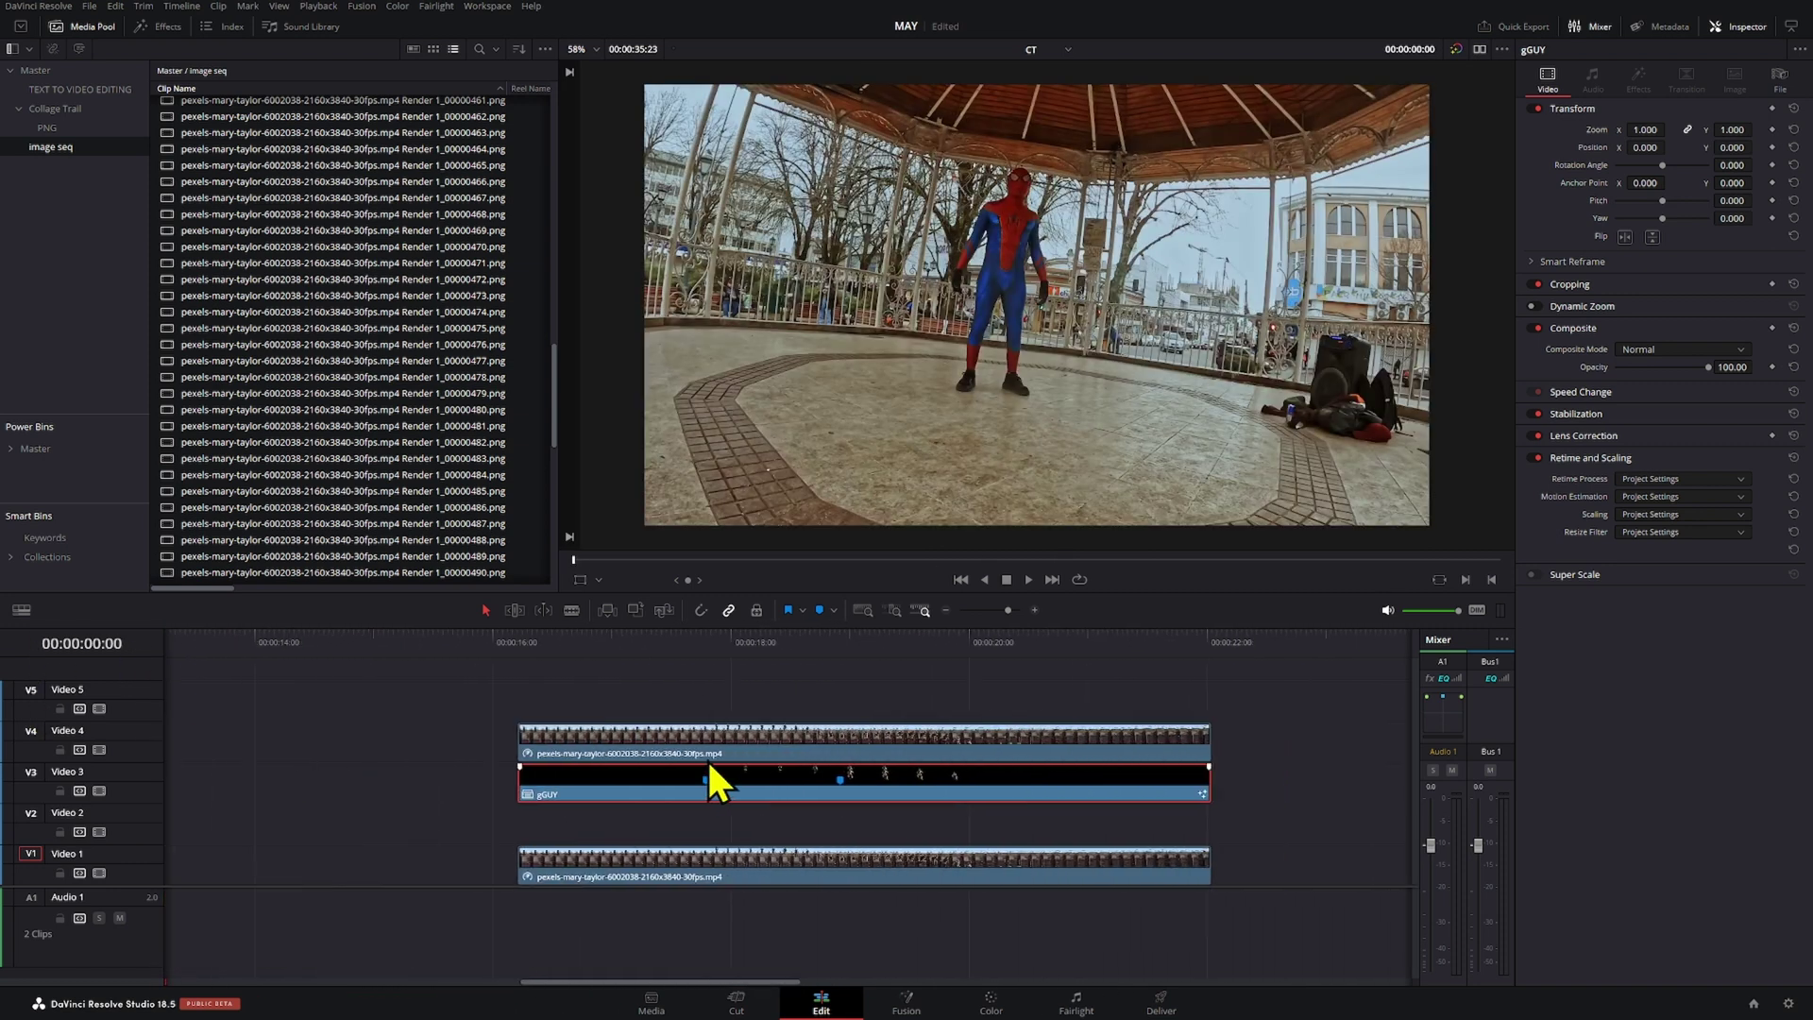
click(518, 644)
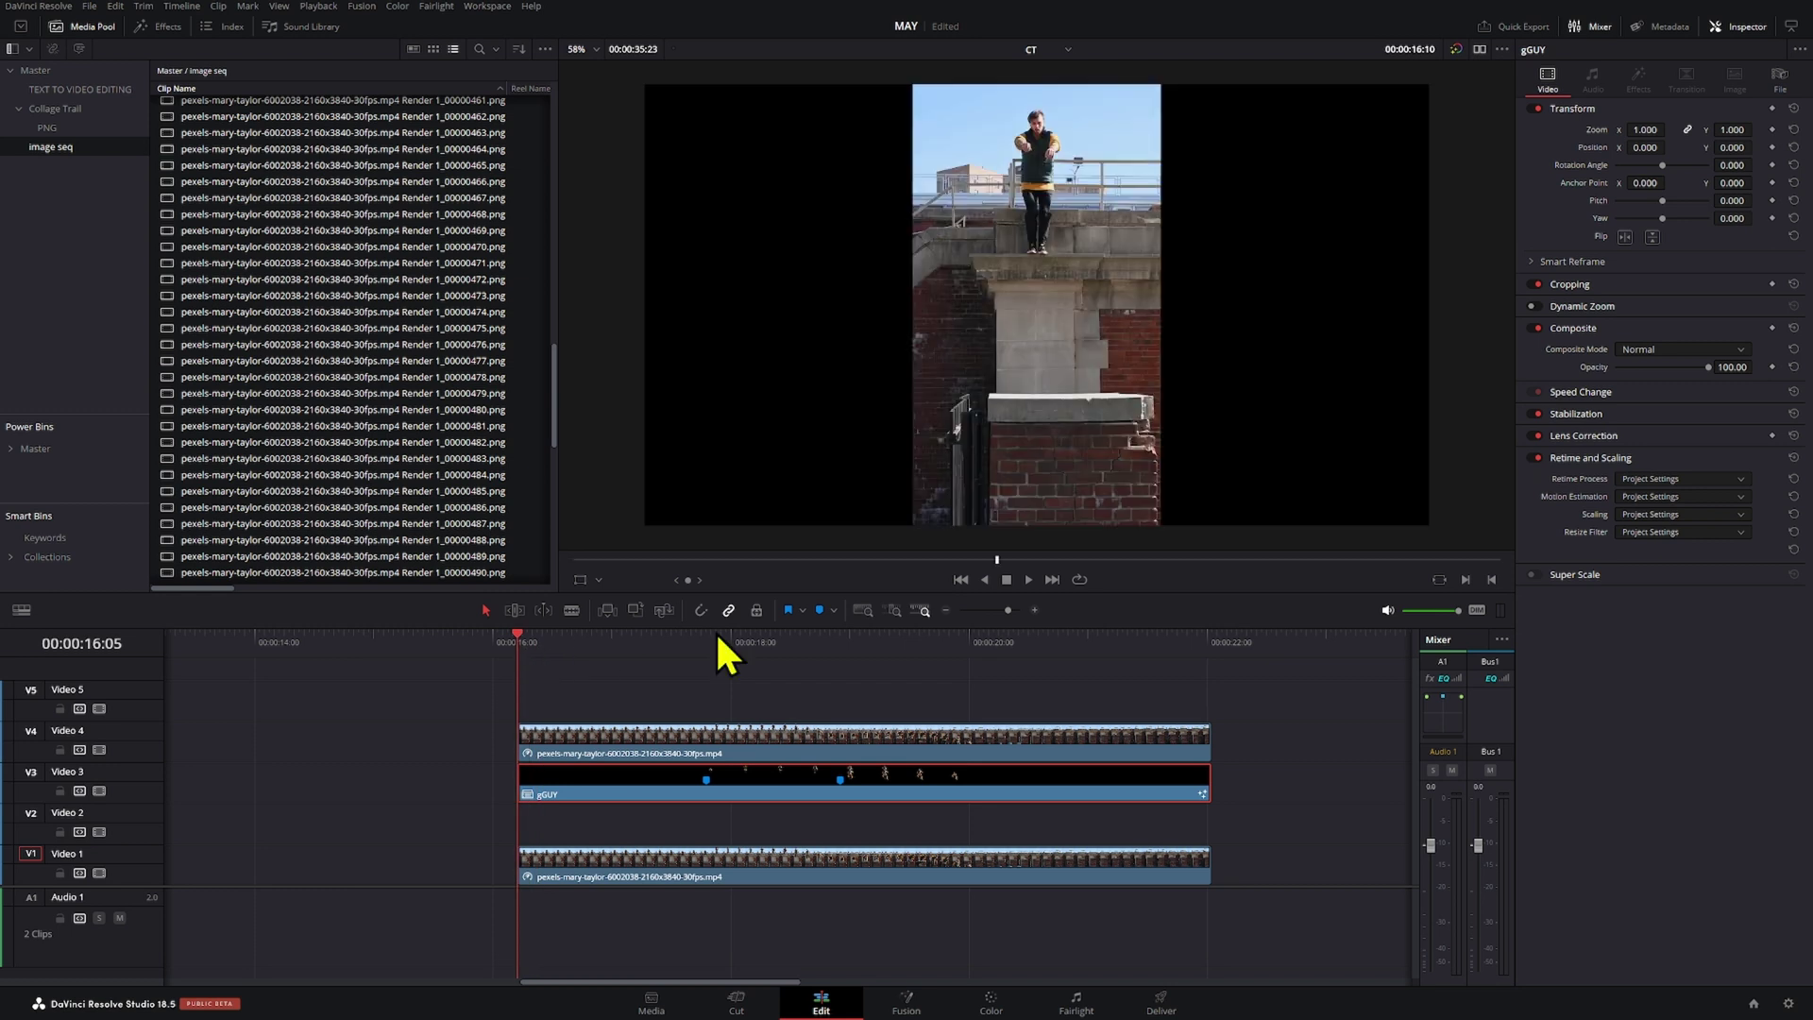
click(710, 646)
click(836, 640)
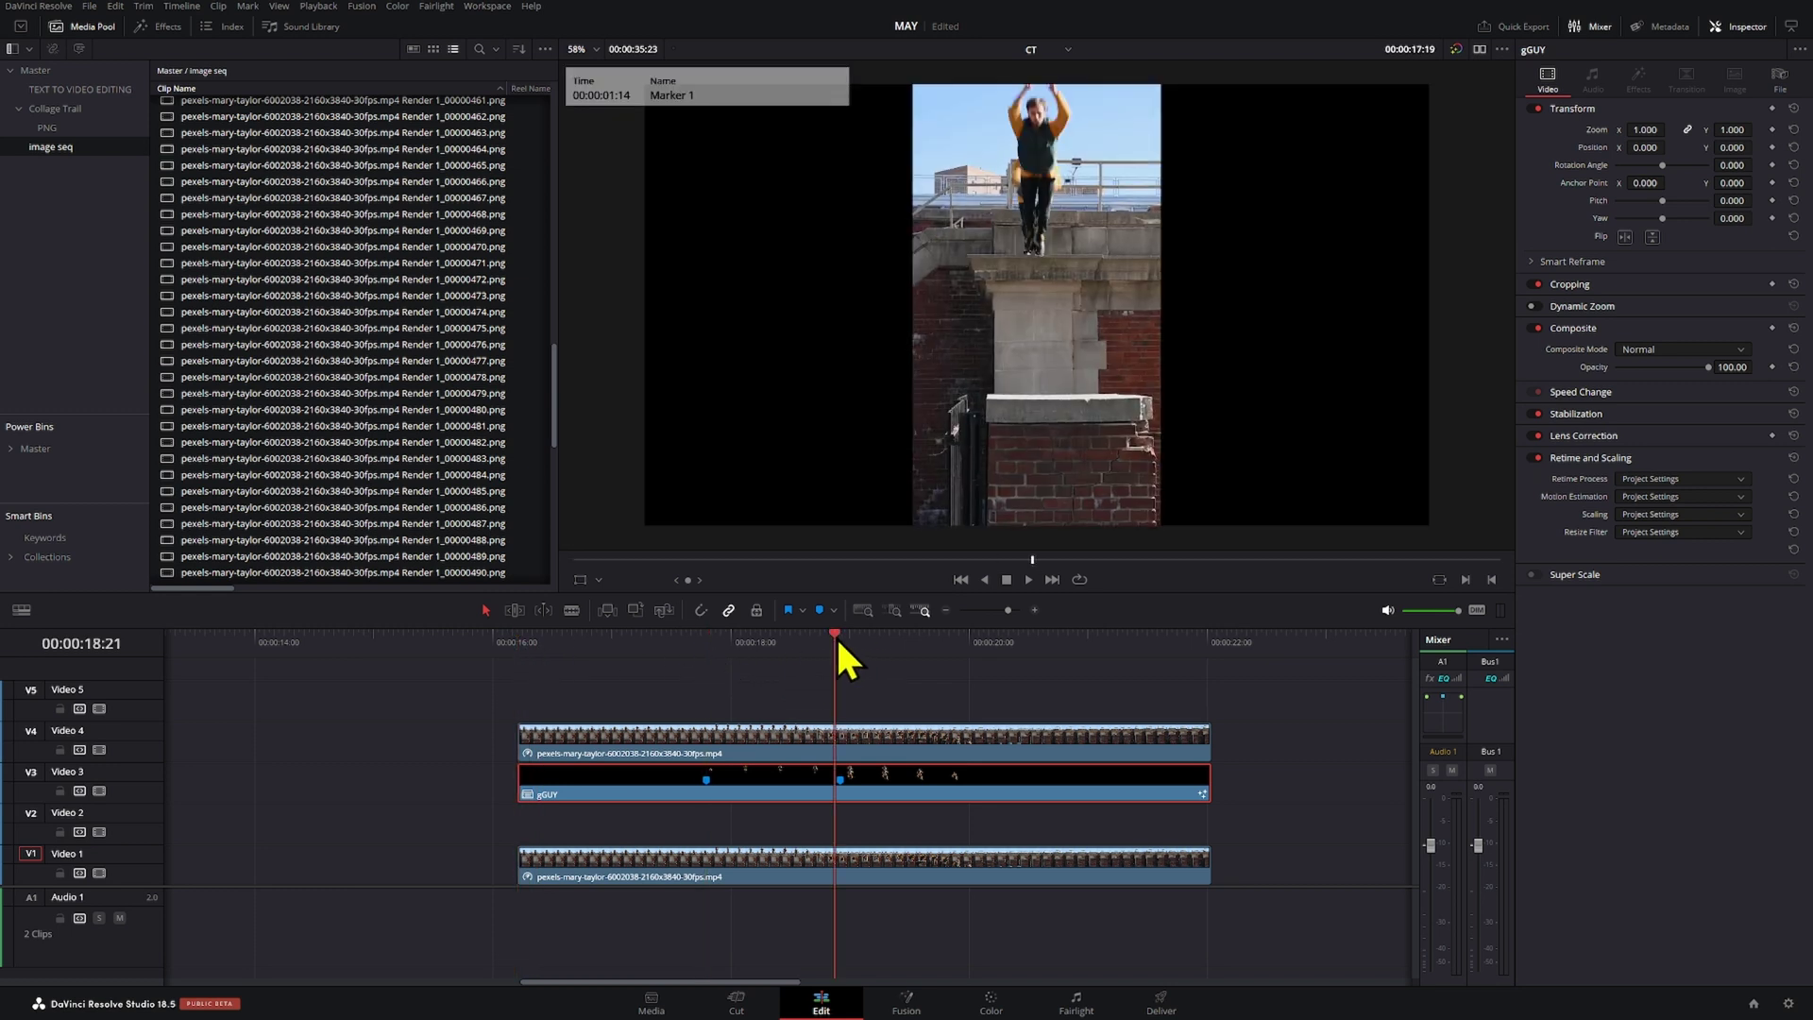
key(Right)
right_click(862, 771)
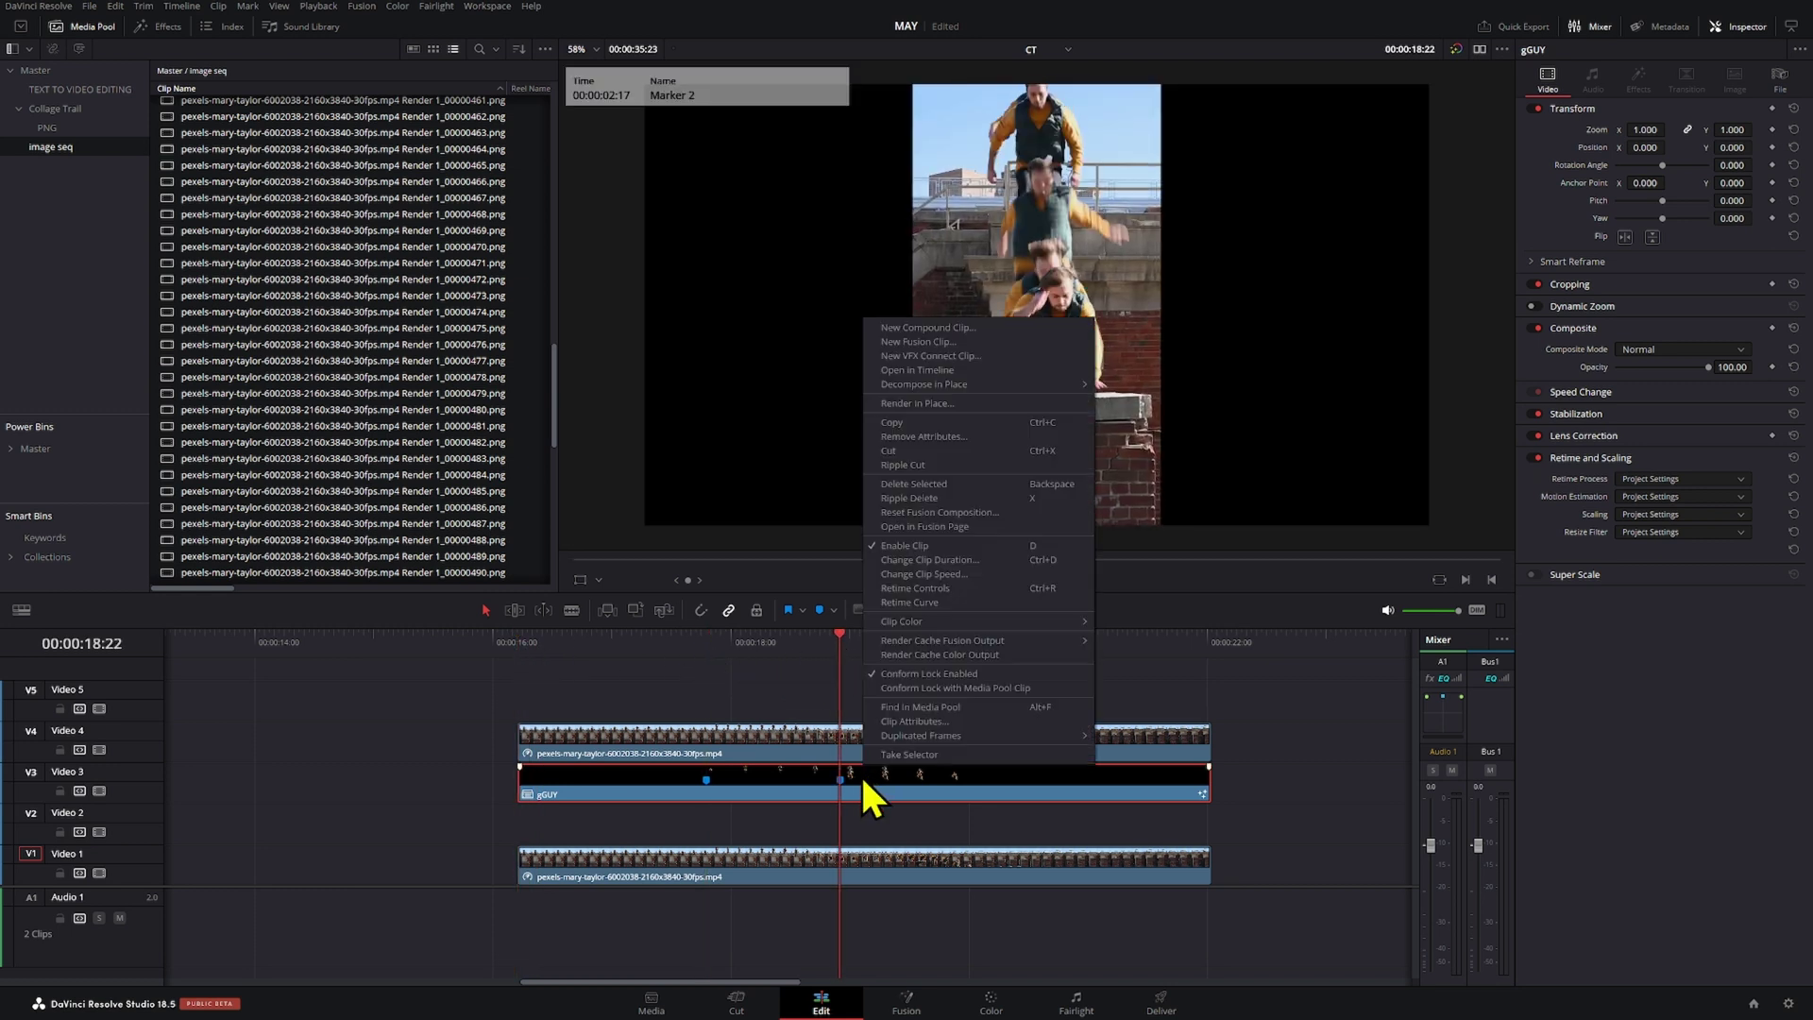
click(956, 379)
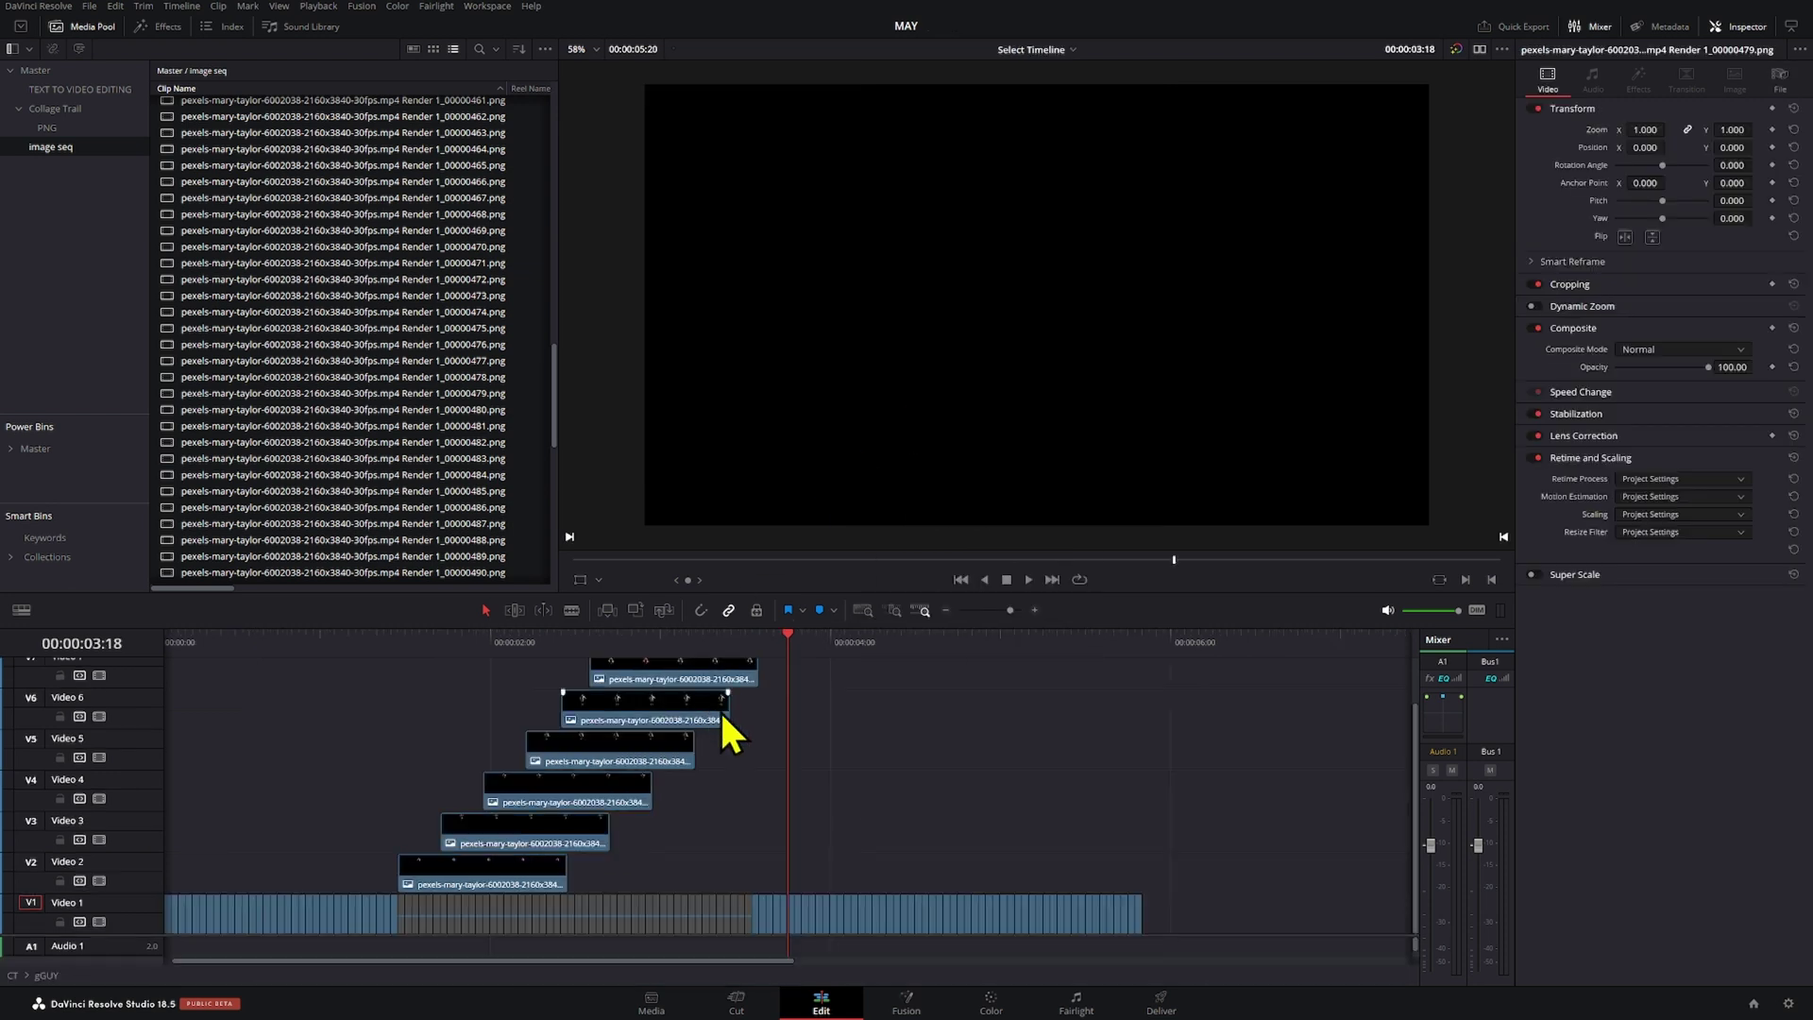
- Disable the layered stills on Video 2 to Video 8, enable the disabled Video 1 stills, and park at 00:00:02:20
mouse_move(789, 644)
mouse_down()
mouse_move(769, 650)
mouse_move(795, 655)
mouse_up()
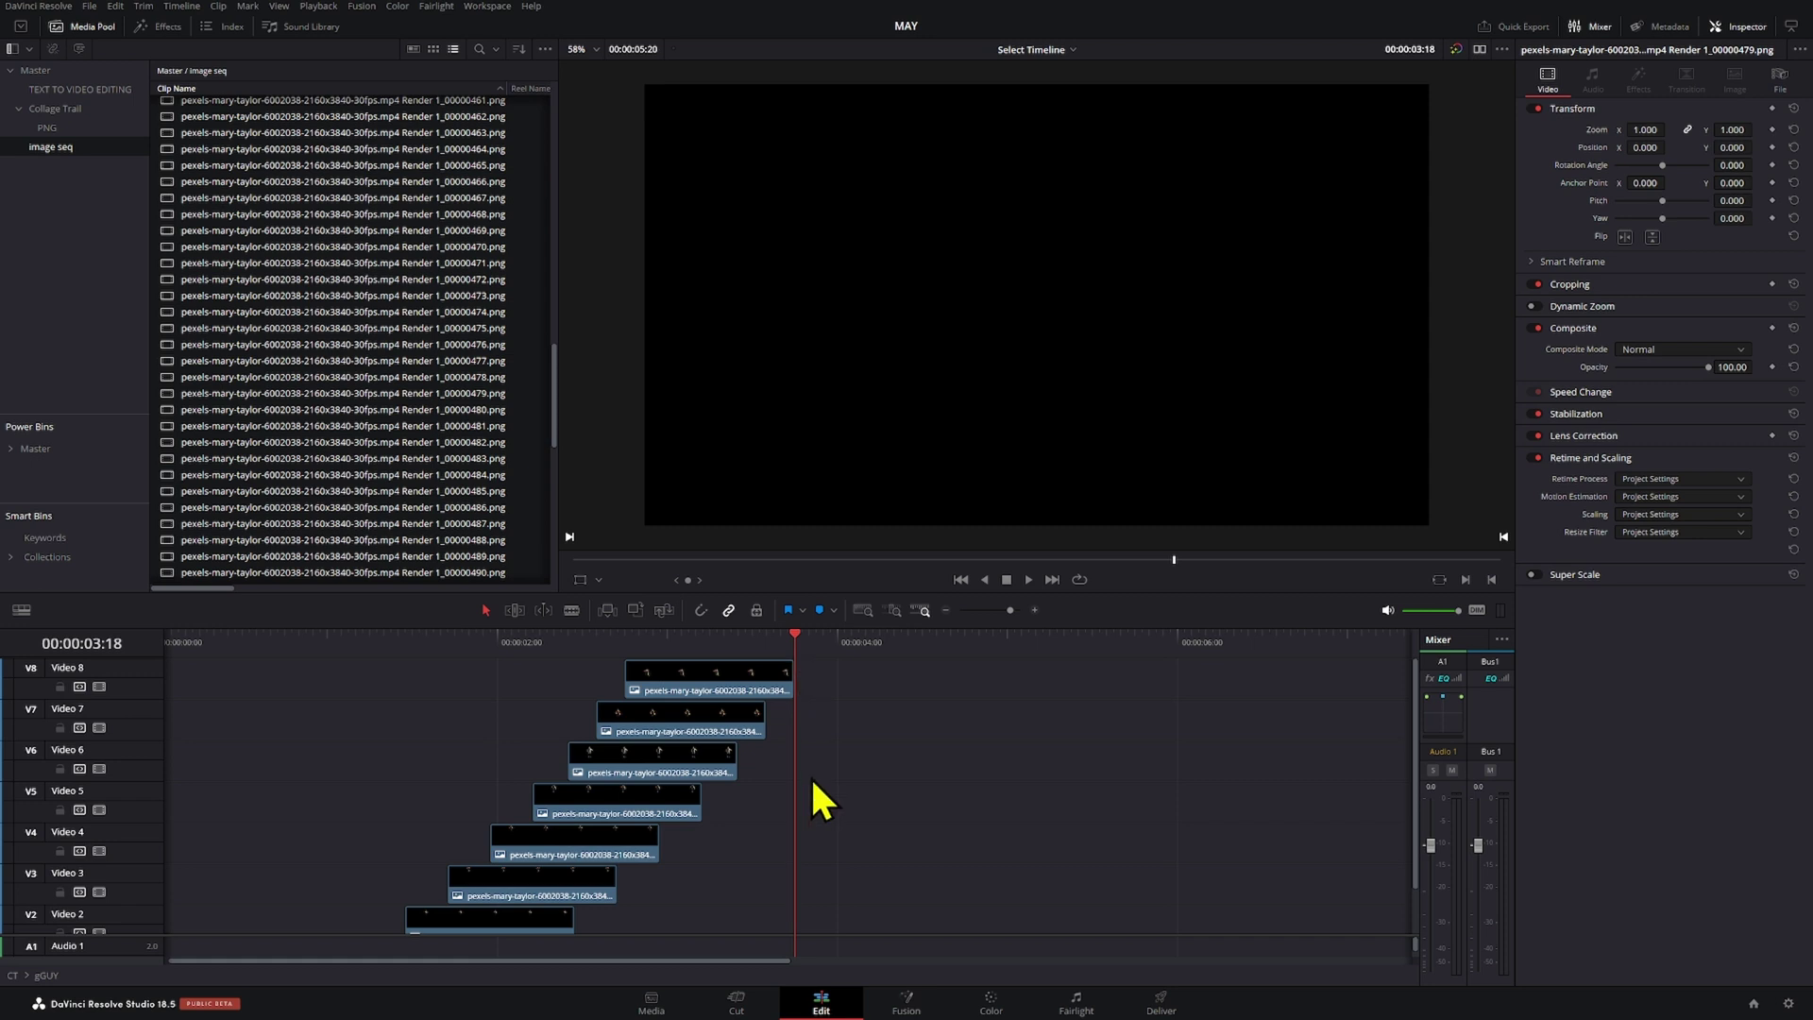
scroll(822, 783, down, 2)
drag(820, 864, 408, 661)
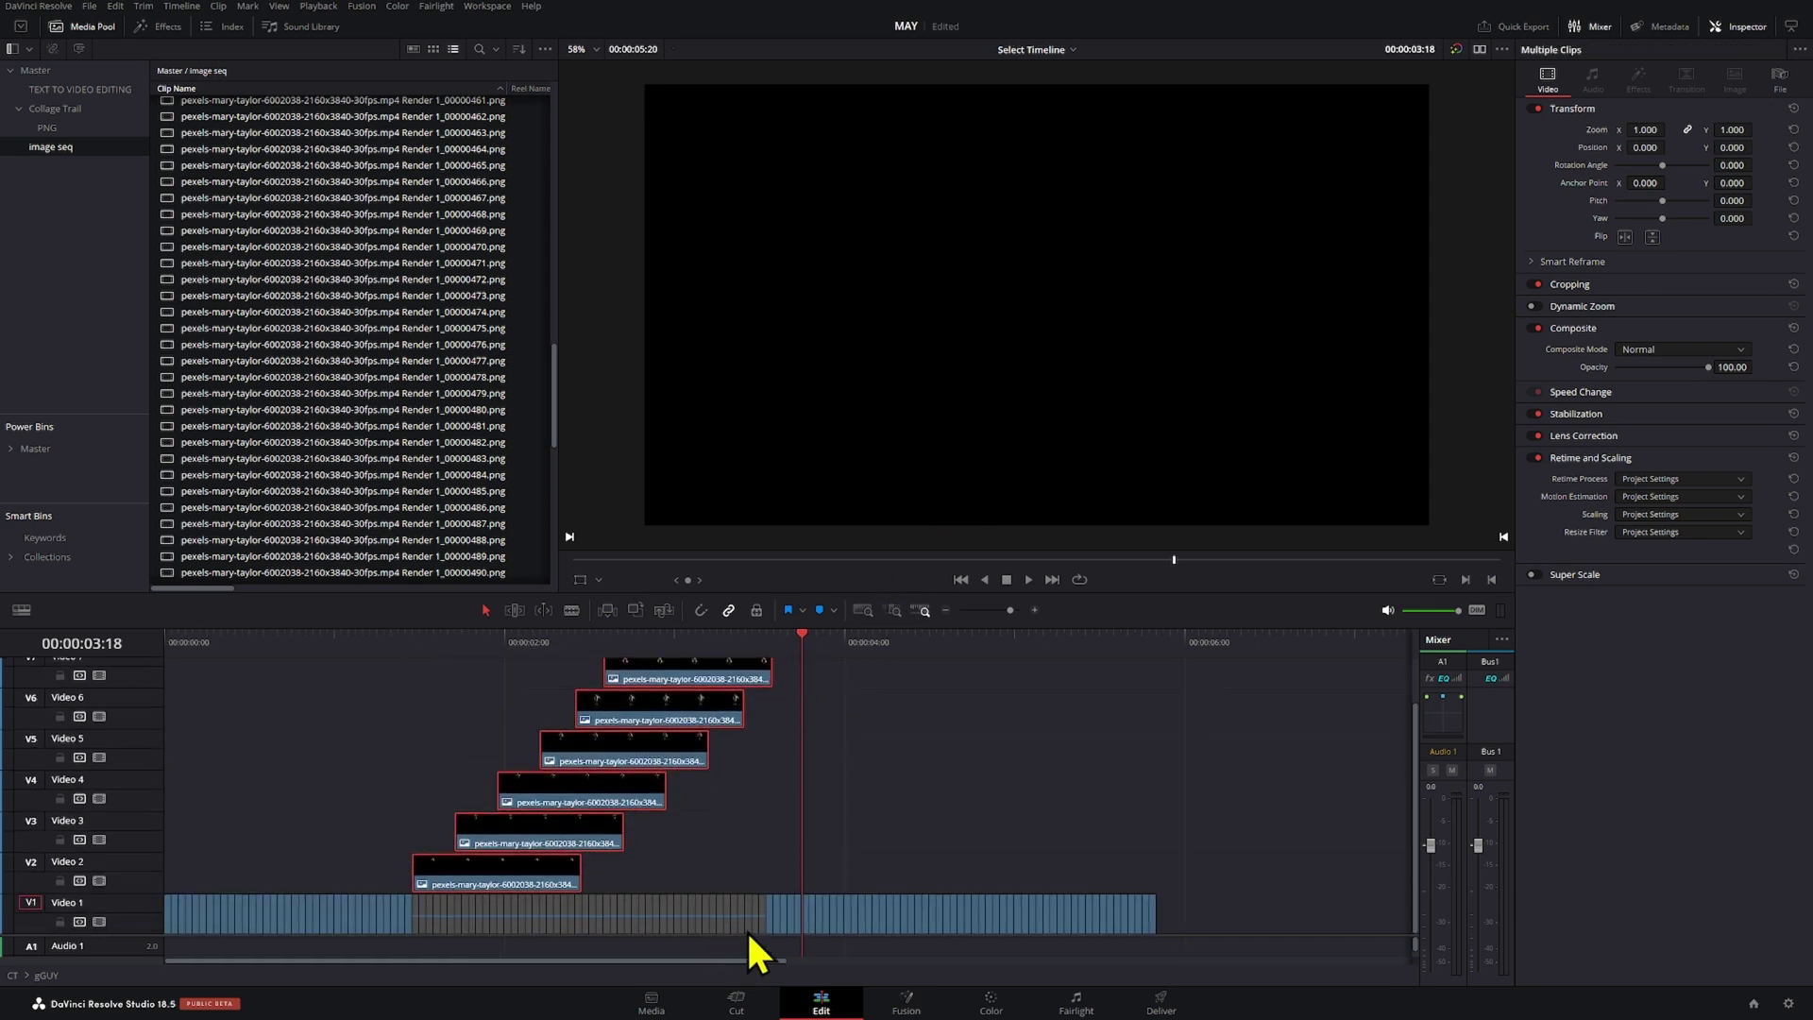
click(479, 912)
click(419, 913)
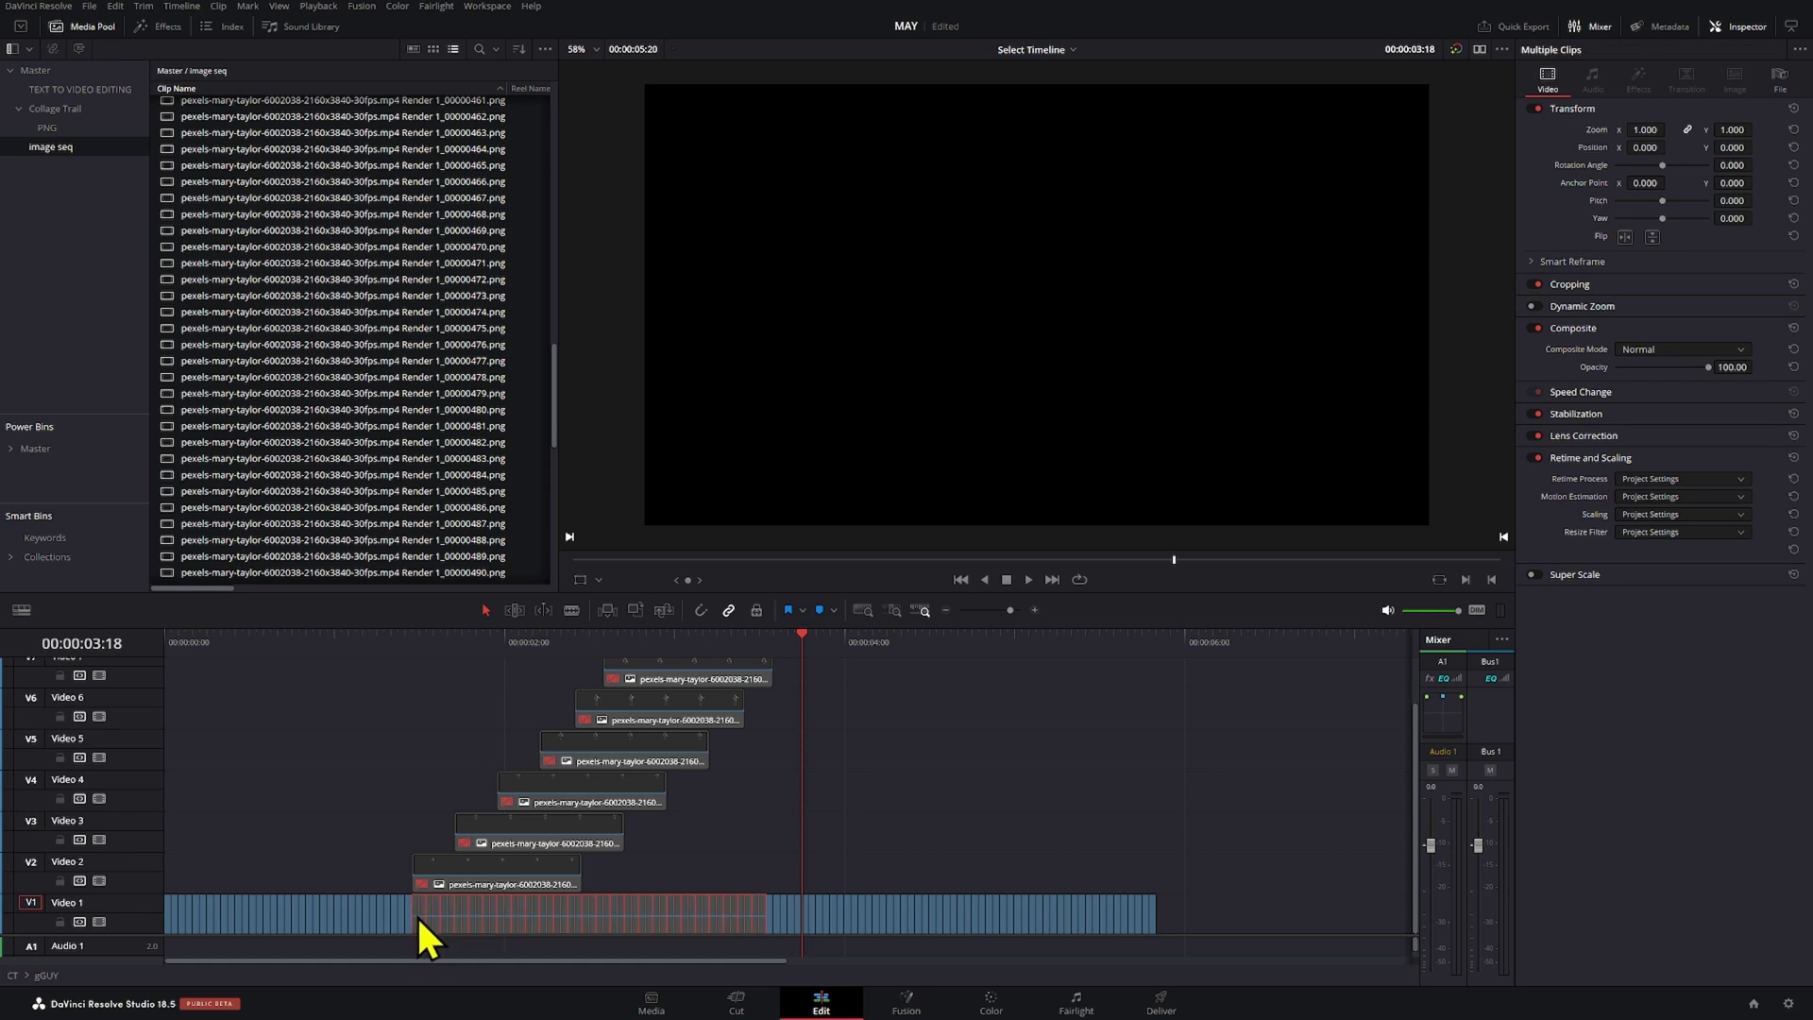
drag(709, 639, 648, 695)
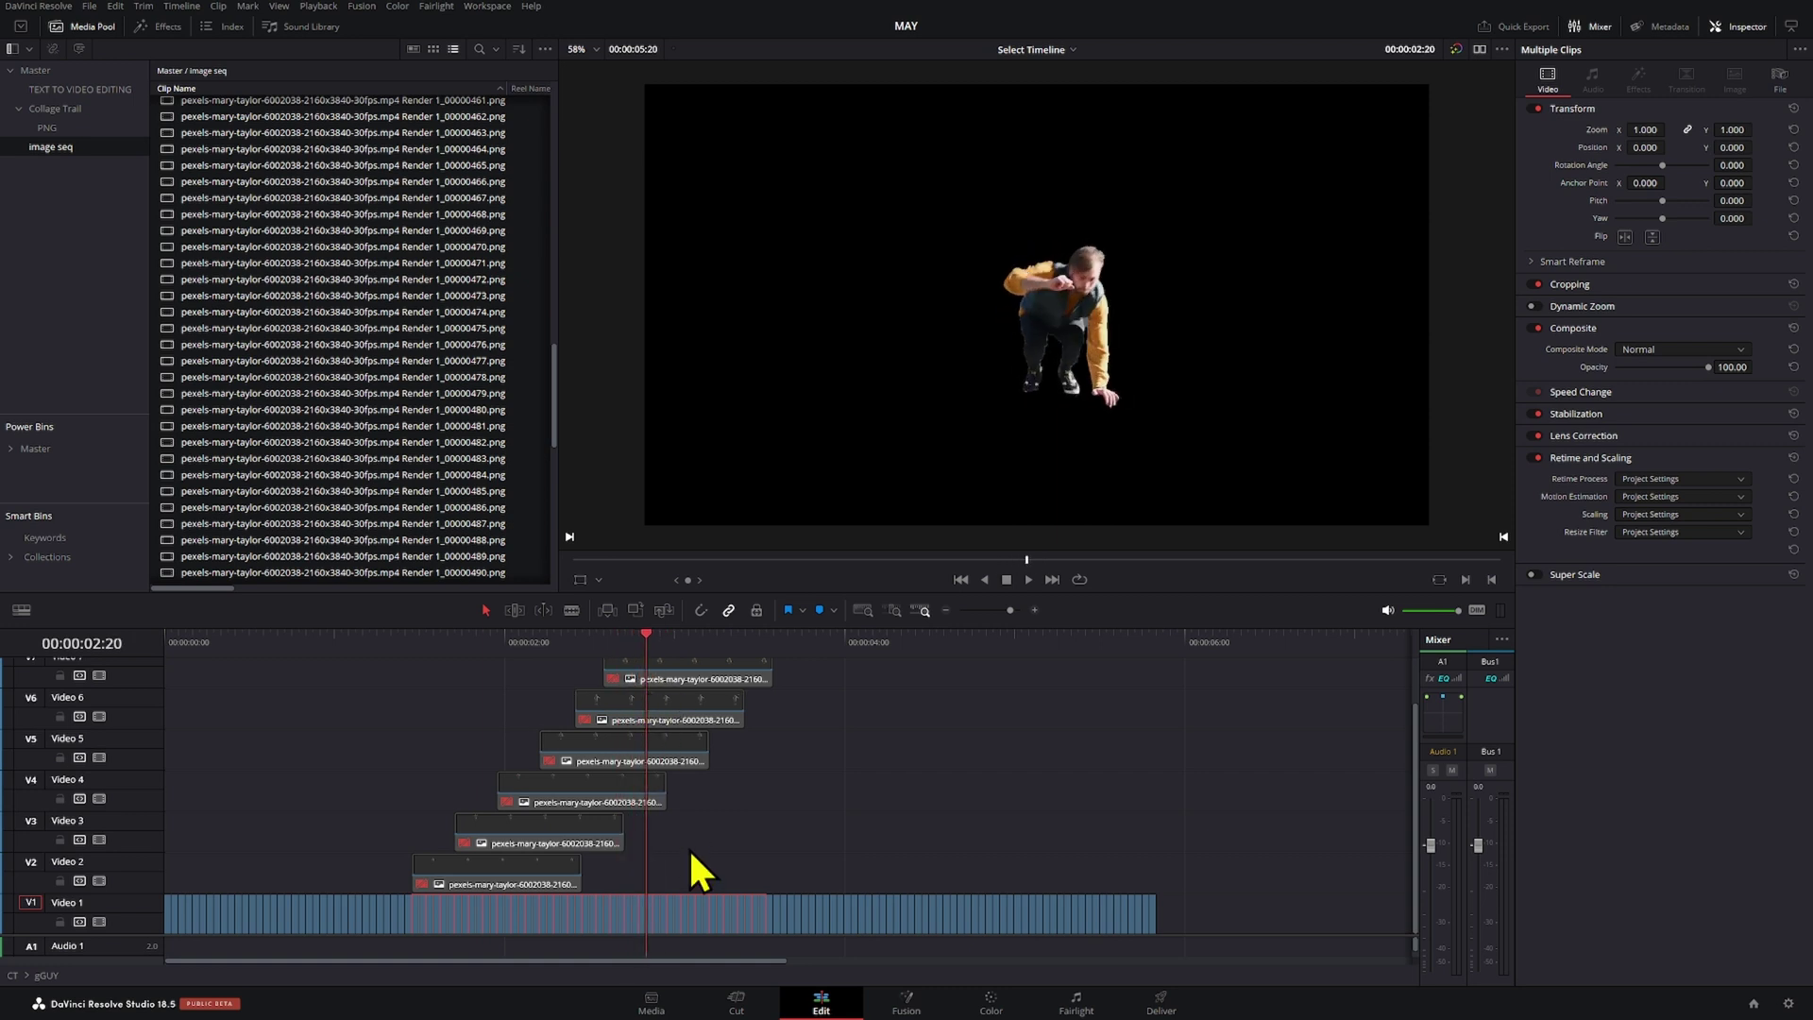
- Disable those Video 1 stills again, add a timeline marker at 00:00:02:20, and re-enable the layered stills above
key(d)
click(707, 872)
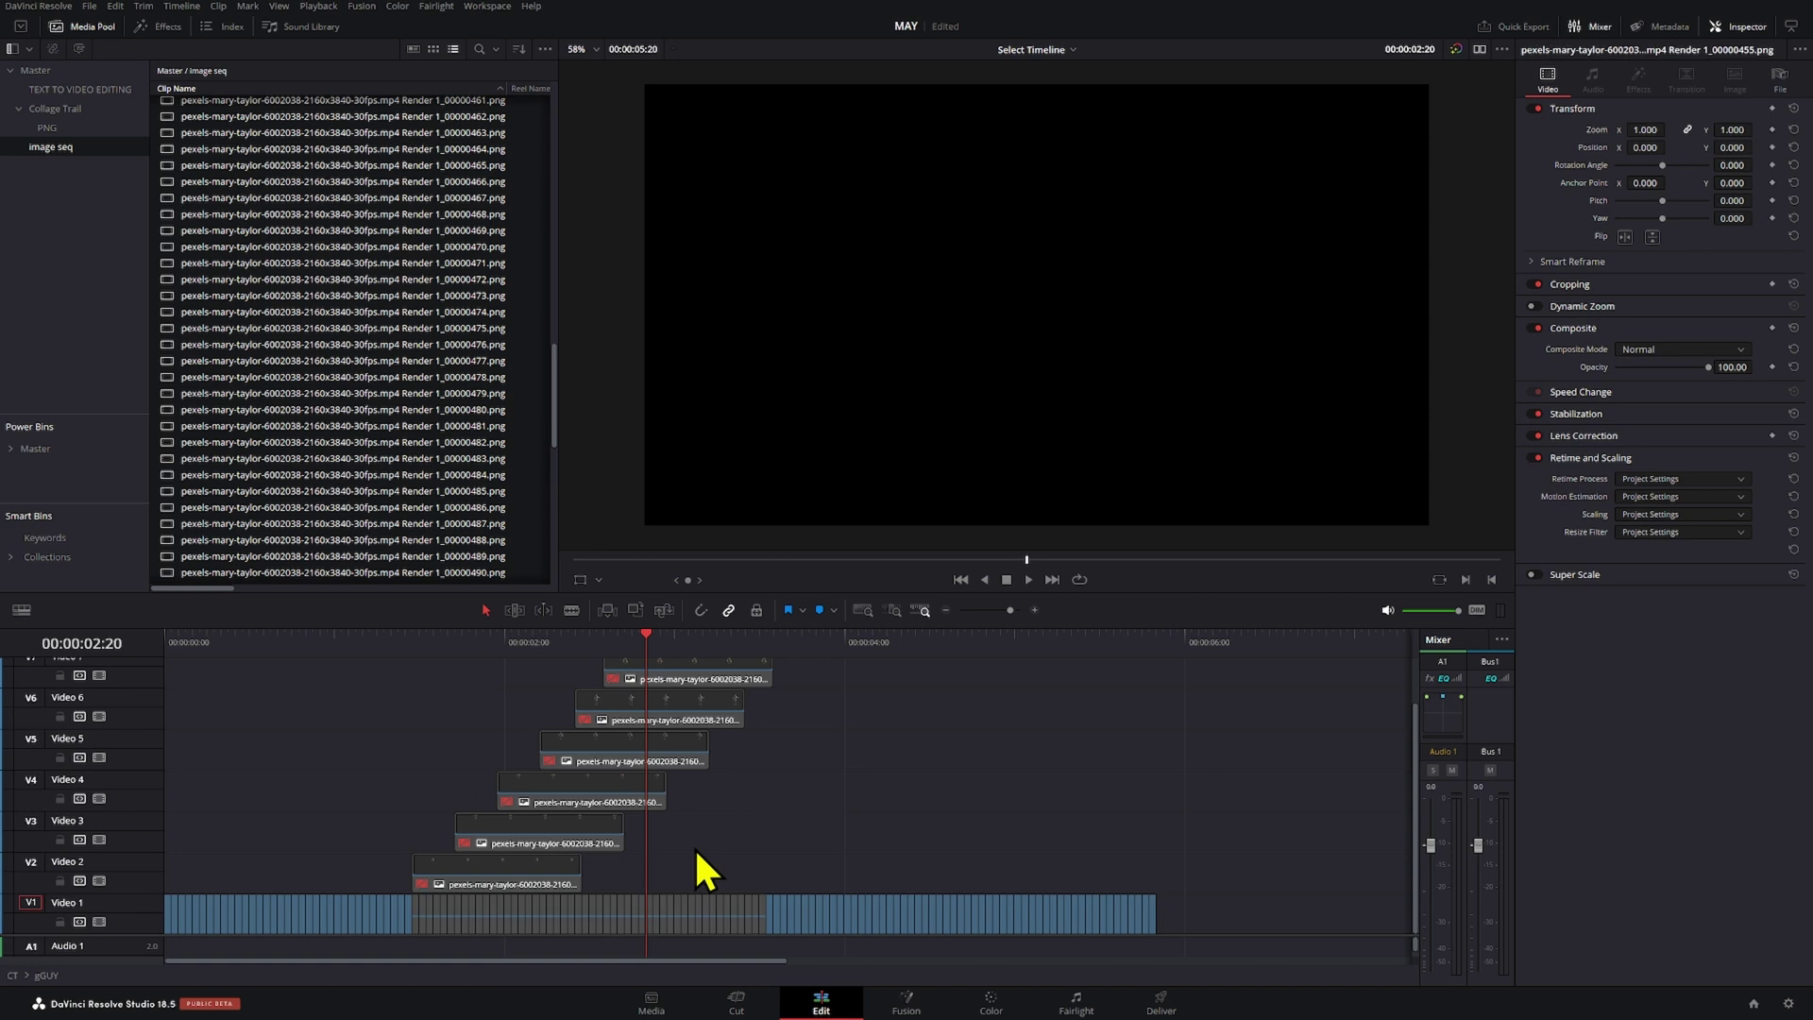
key(m)
scroll(716, 854, up, 2)
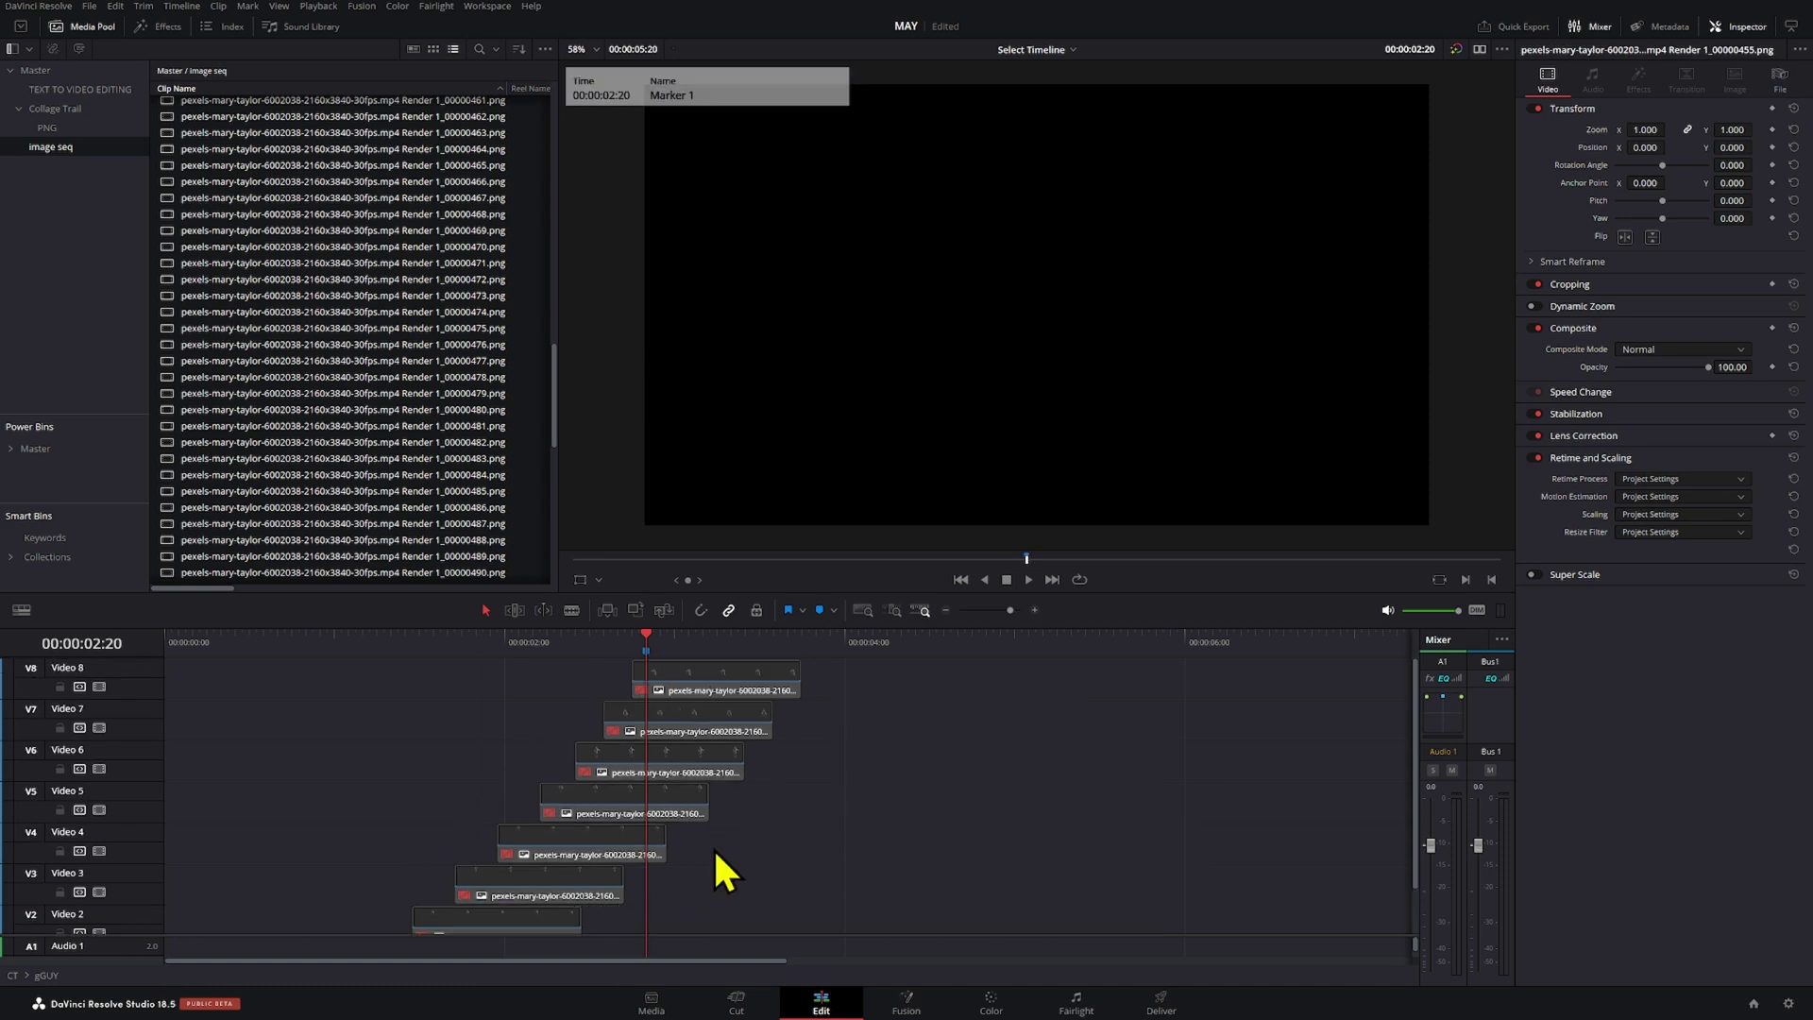
key(ctrl+a)
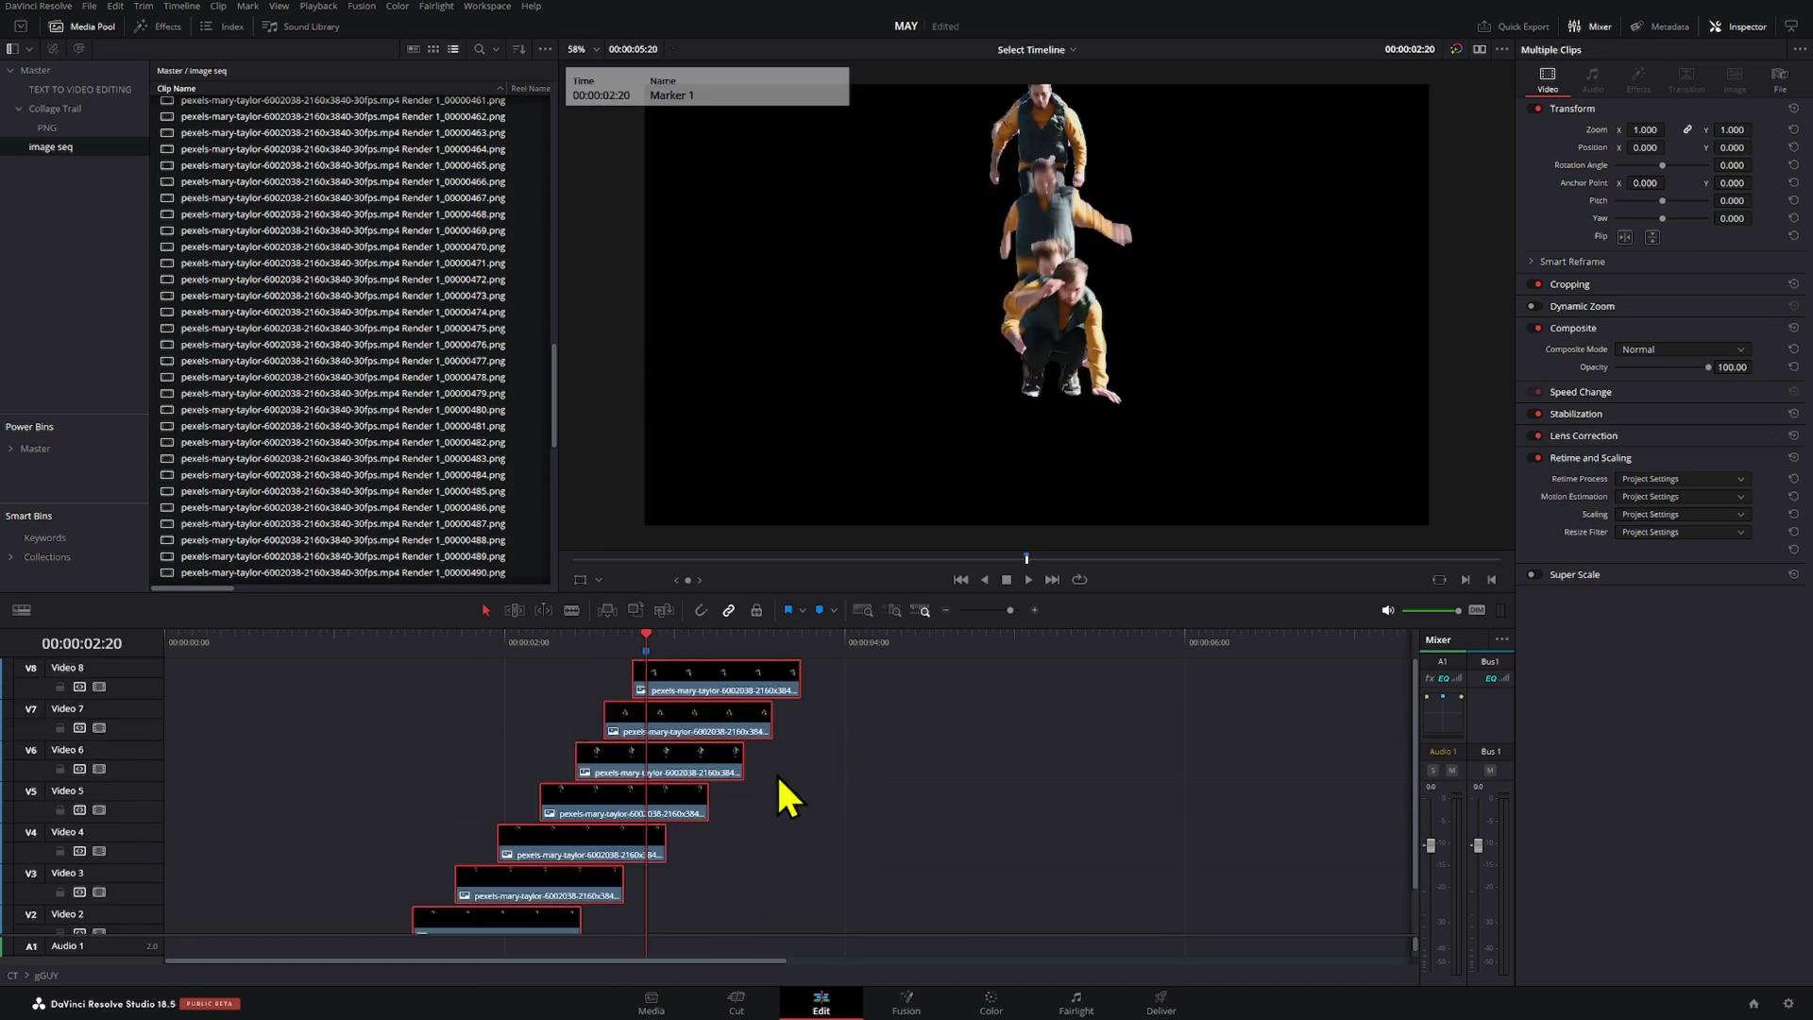
- Trim the ends of the Video 2 to Video 8 stills together until the topmost ends at the timeline marker, and play back the result
click(663, 855)
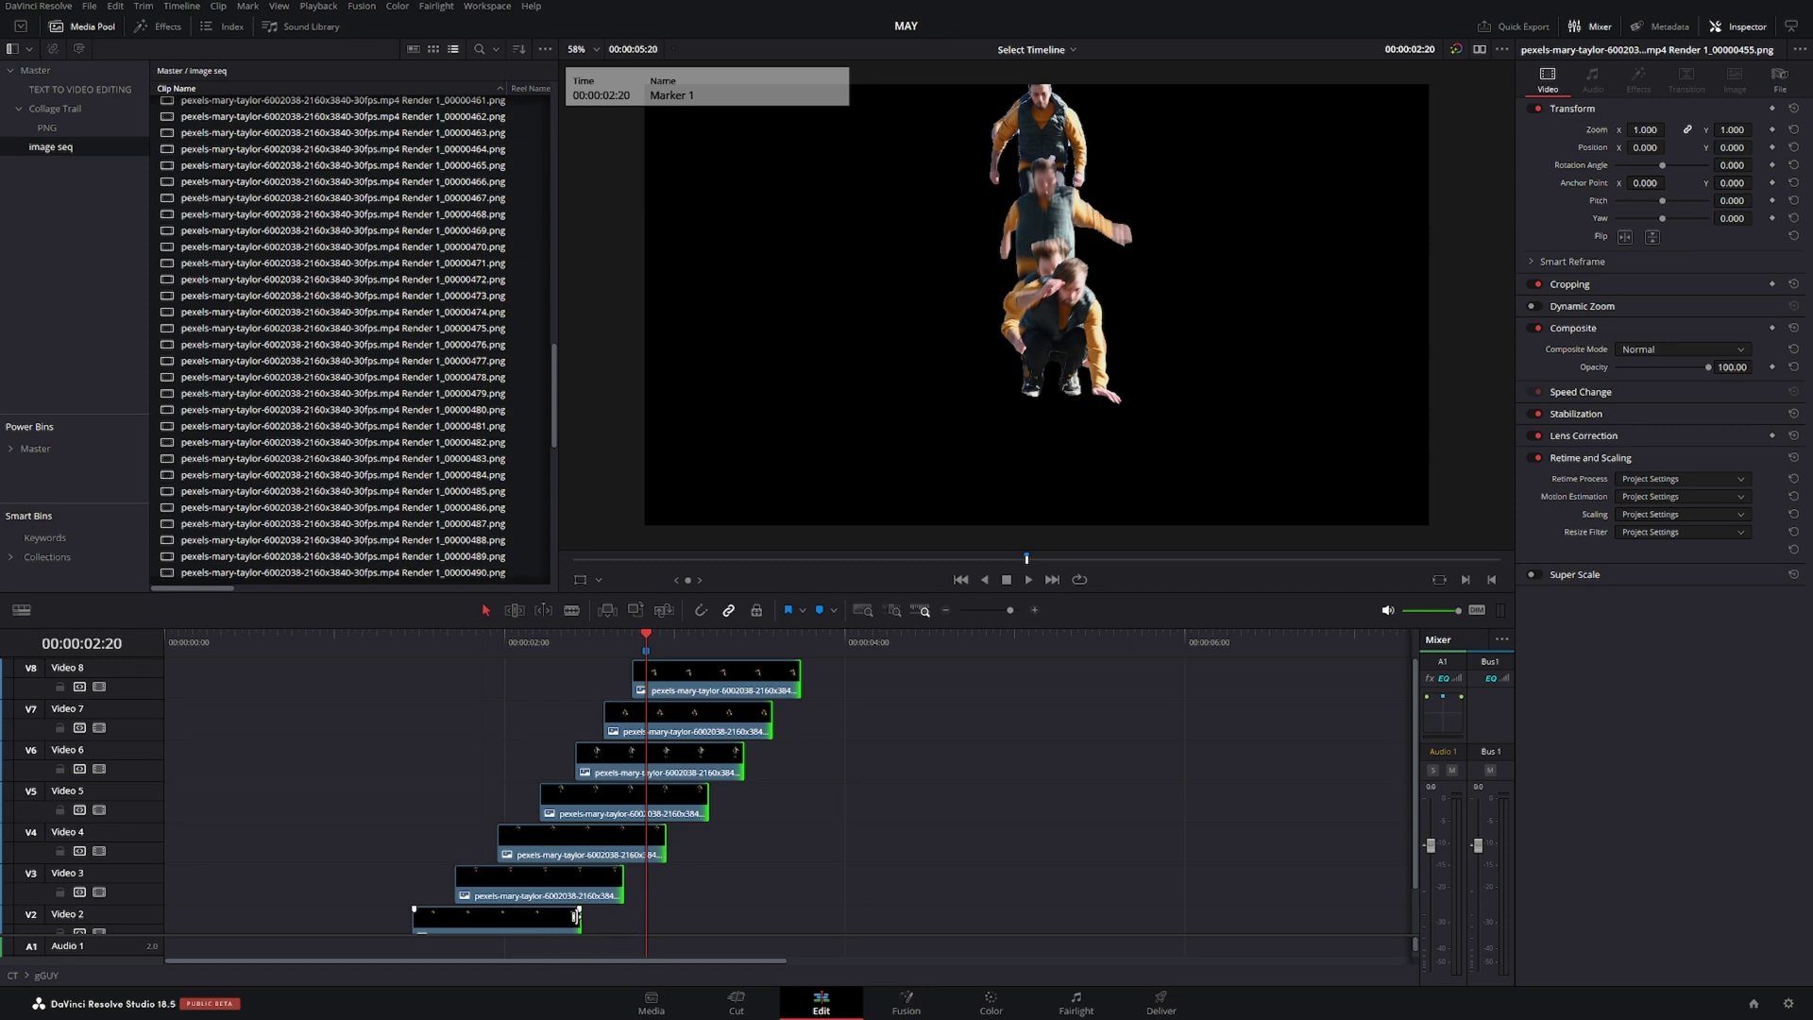
drag(575, 917, 445, 896)
drag(669, 672, 645, 673)
click(434, 647)
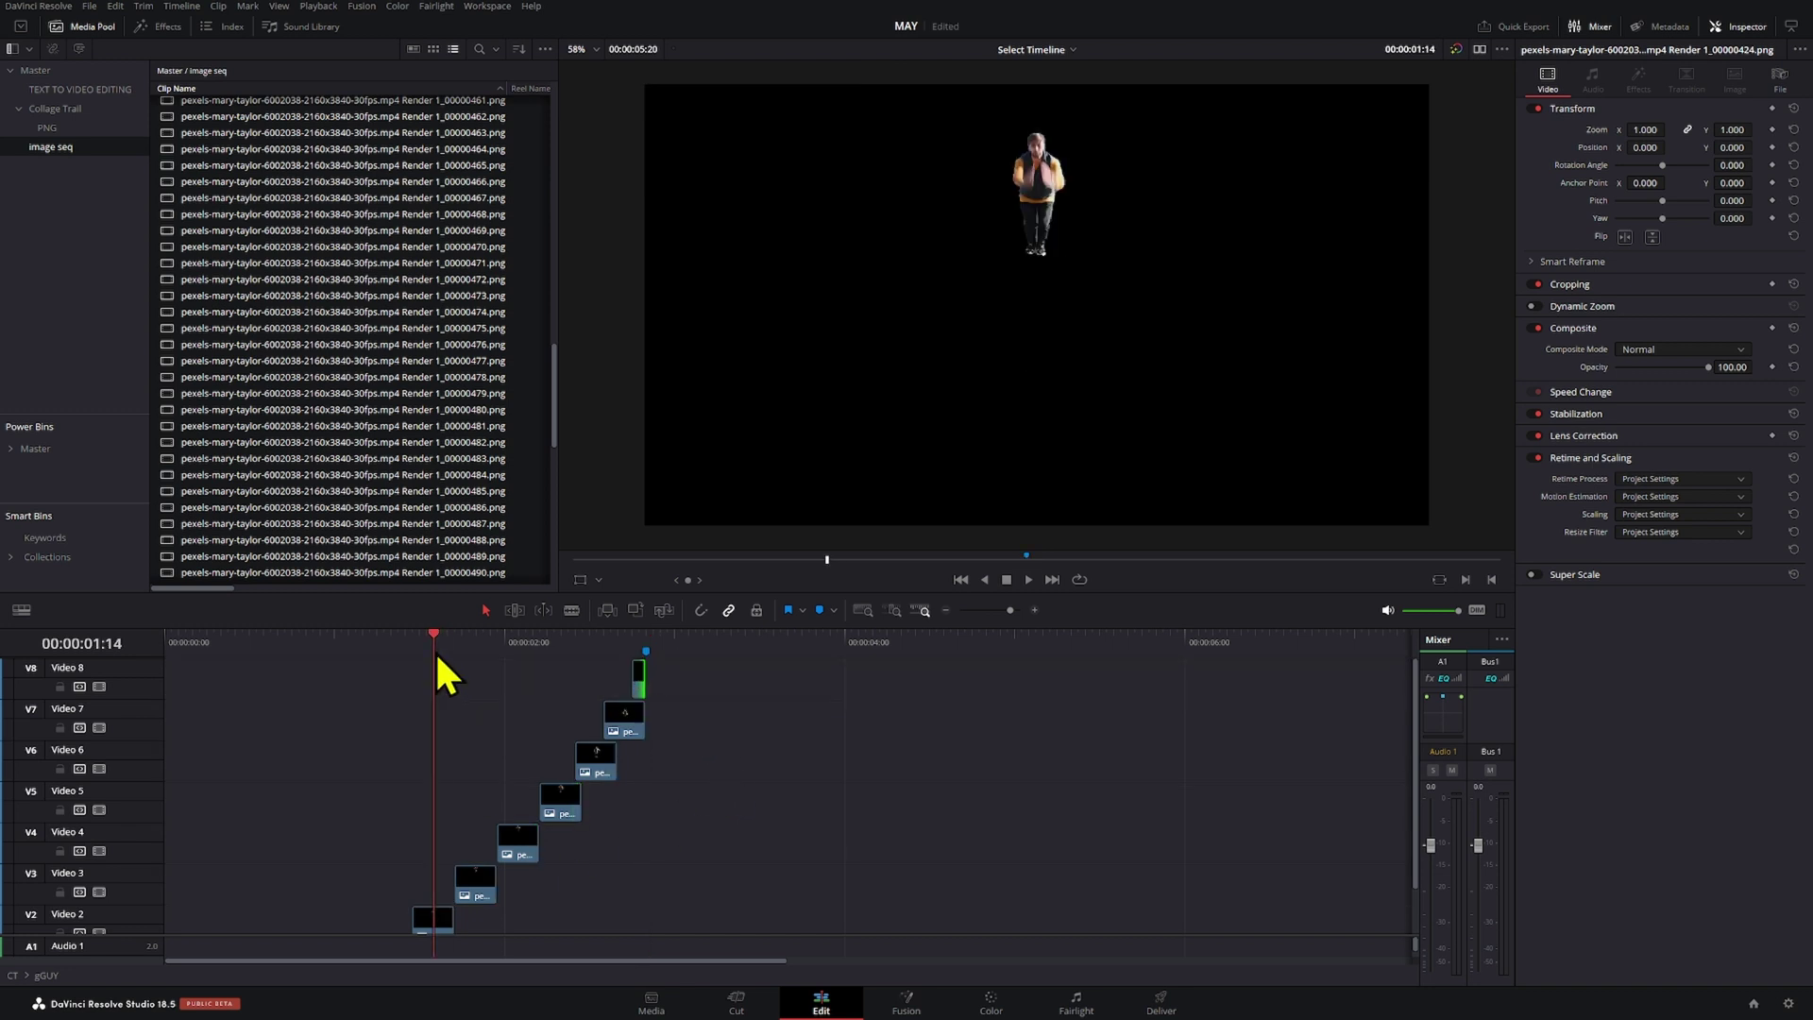
key(space)
key(space)
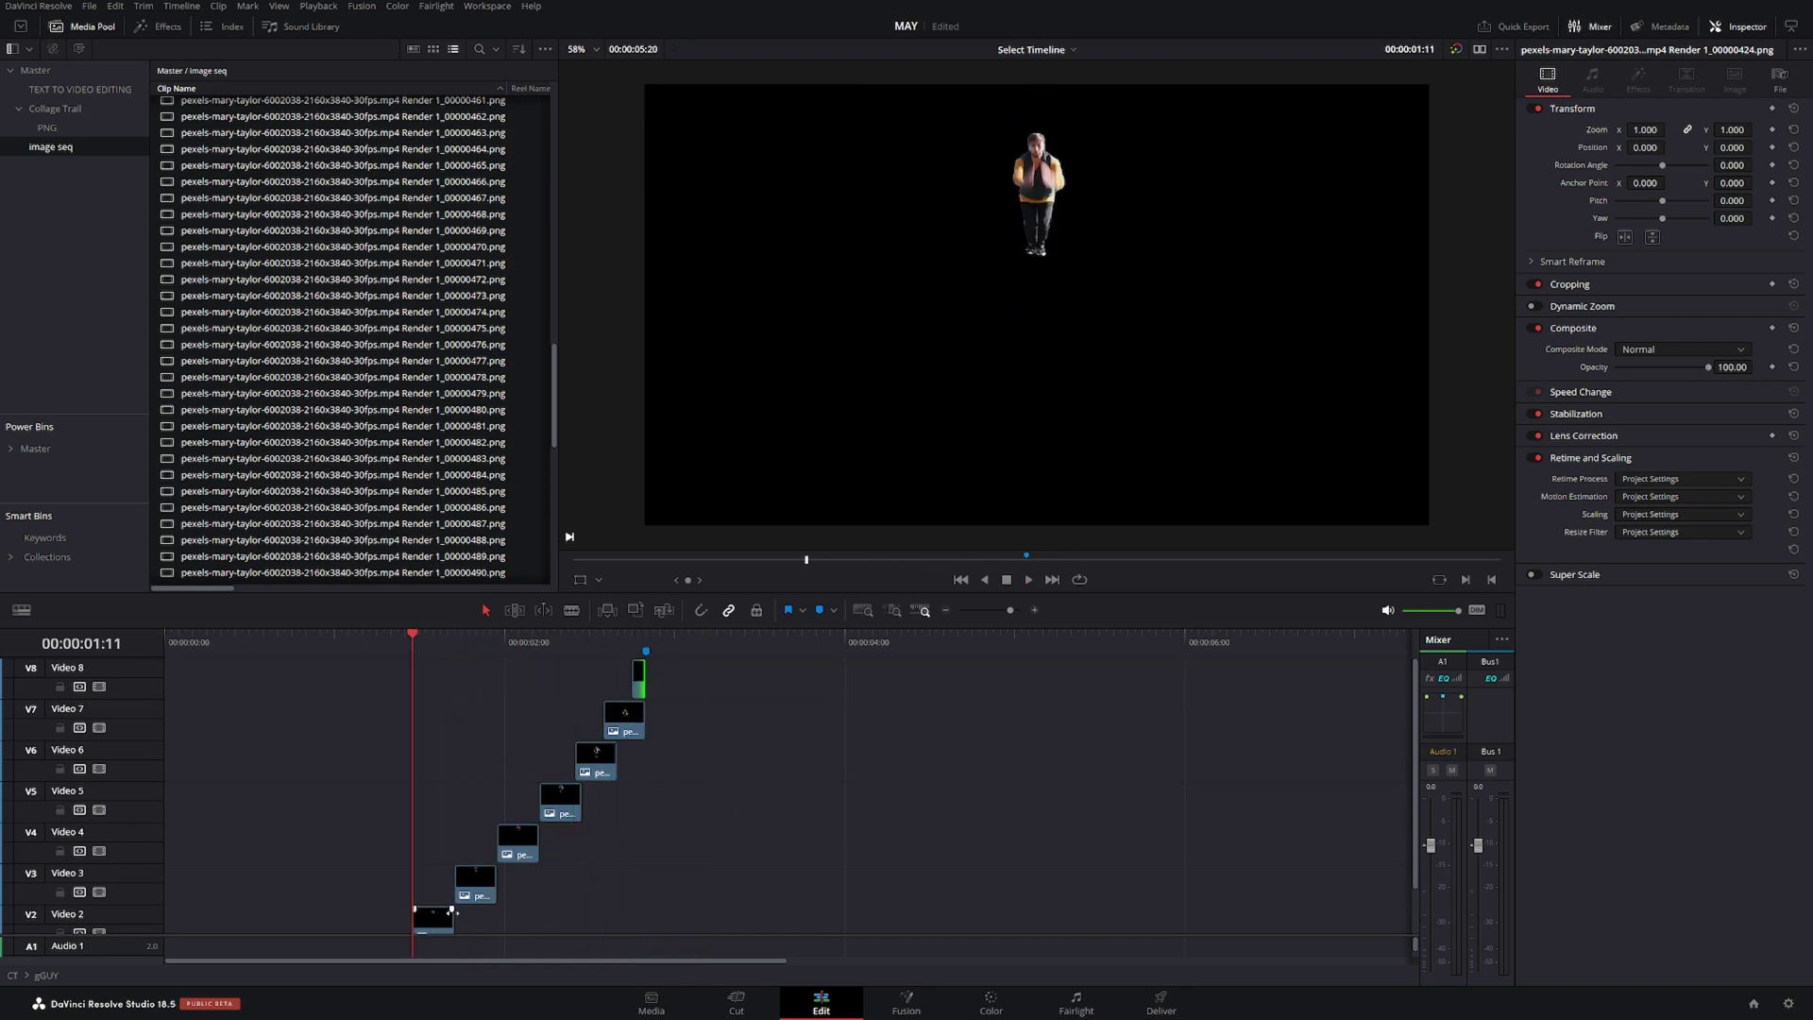
- Try extending the end of the Video 2 still, undo it, and check the last frames before the marker
drag(454, 920, 490, 920)
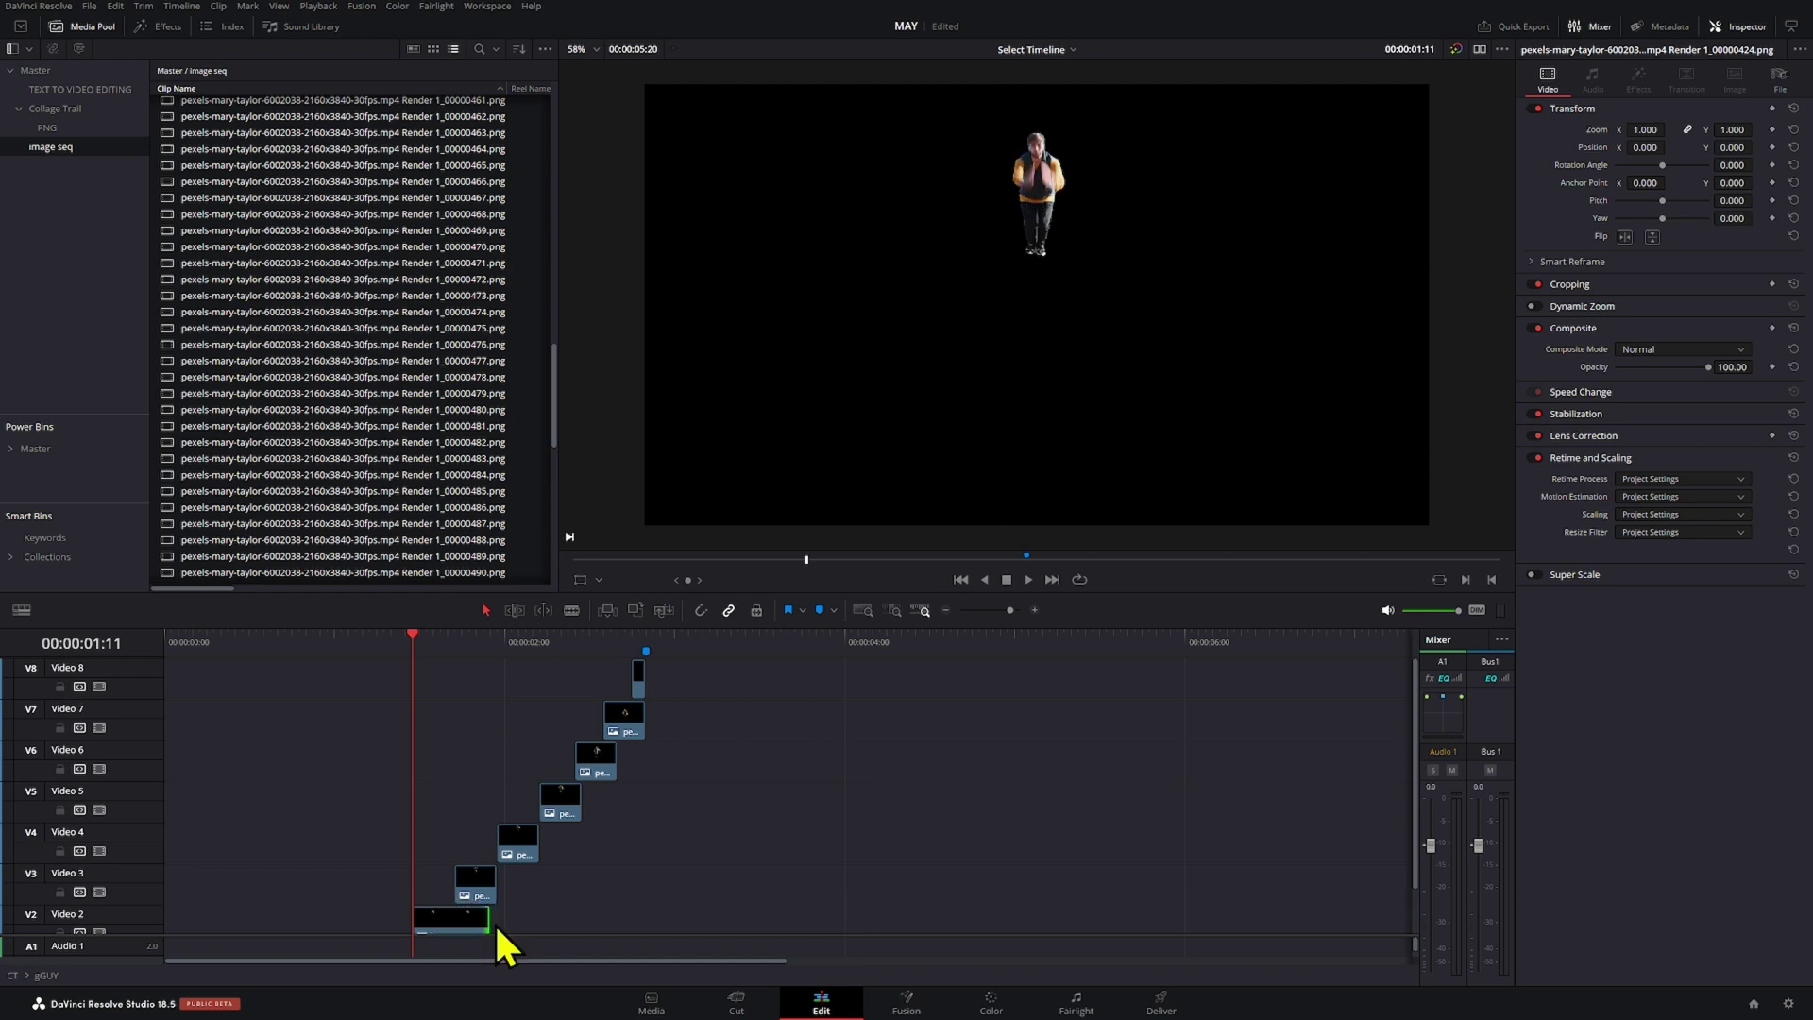
key(ctrl+z)
click(632, 645)
drag(633, 649, 648, 649)
key(Left)
key(Left)
key(Left)
key(Left)
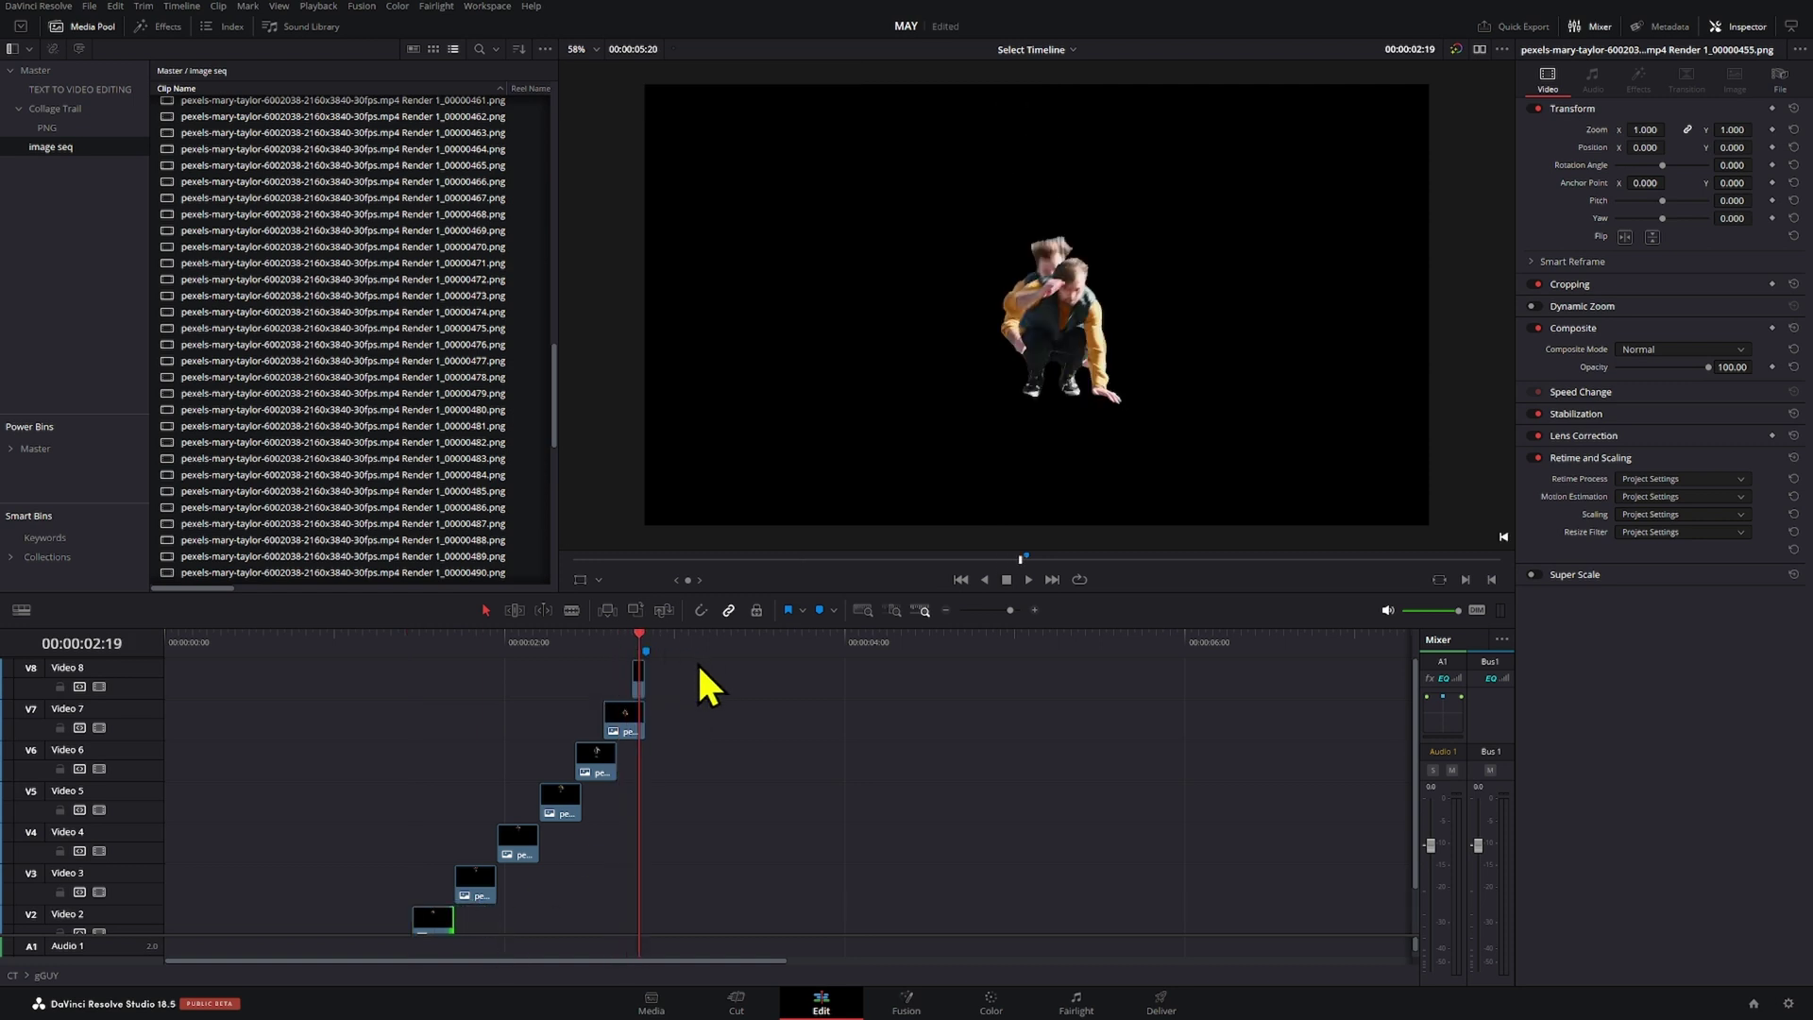
- Lengthen the Video 6 down to Video 2 stills with staggered ends, each lower layer ending about one frame before the one above
drag(609, 767, 615, 799)
click(534, 838)
key(Left)
drag(530, 838, 603, 838)
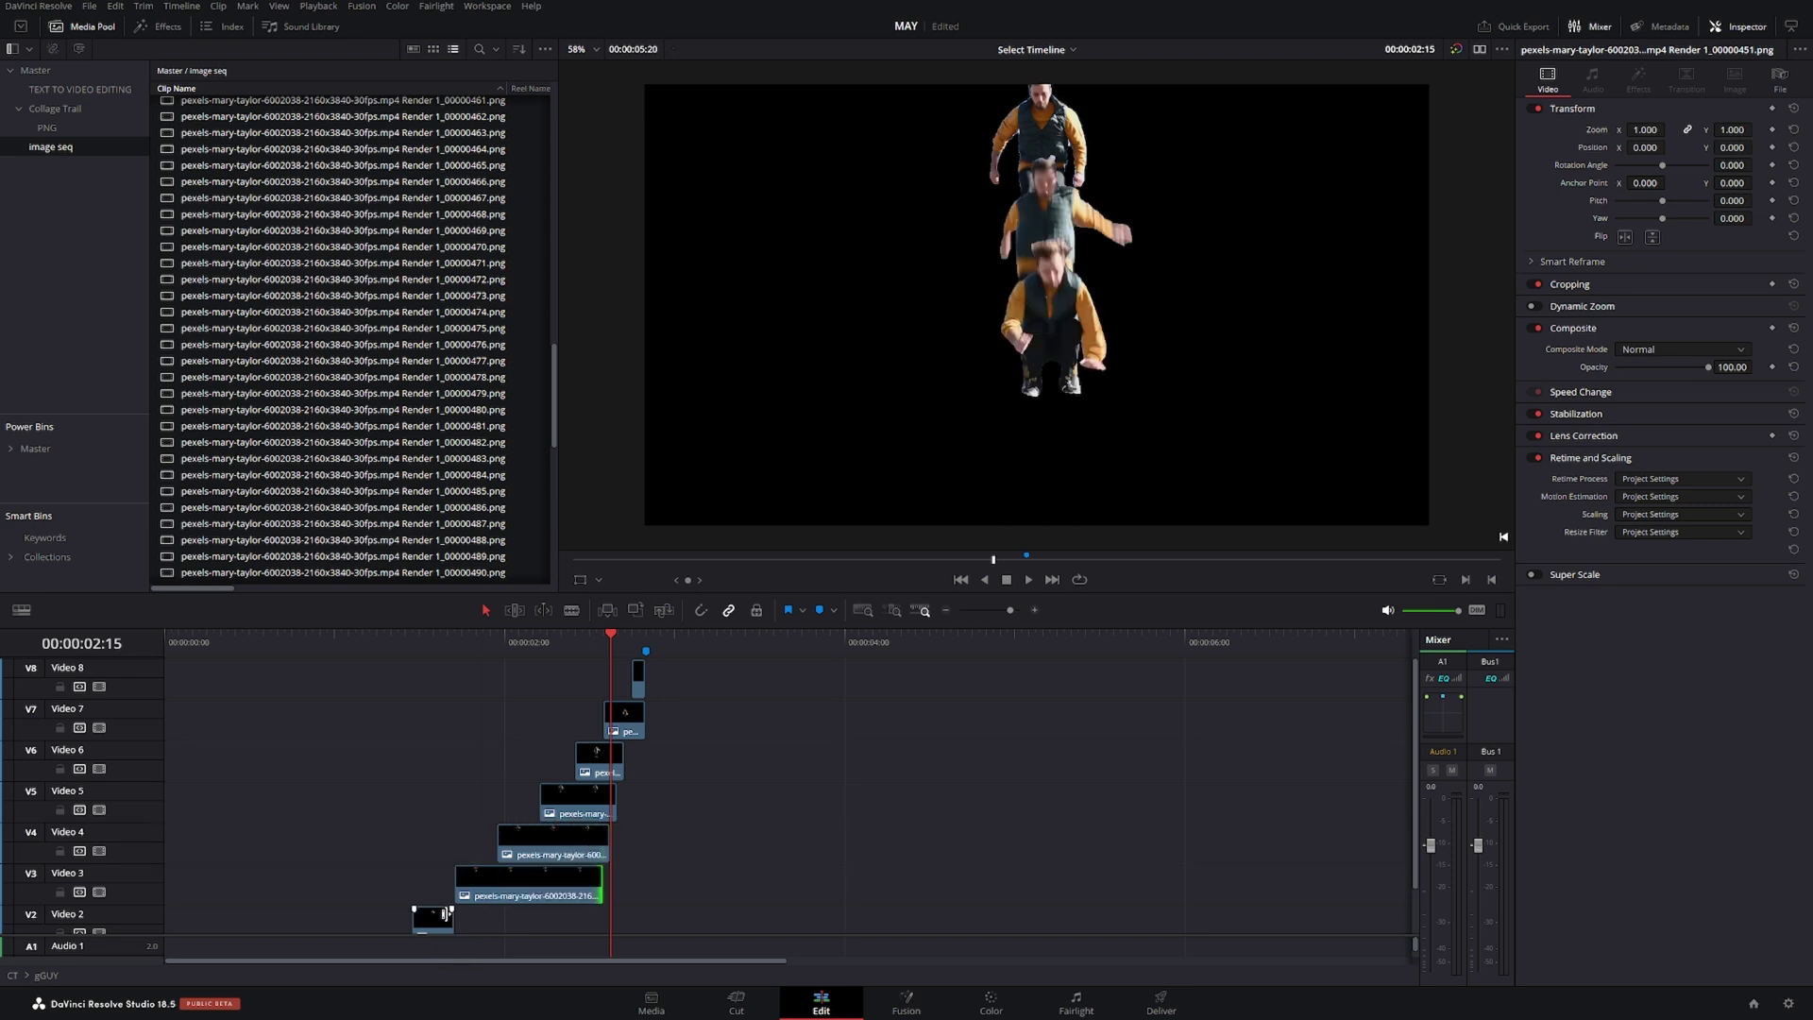
drag(445, 914, 595, 916)
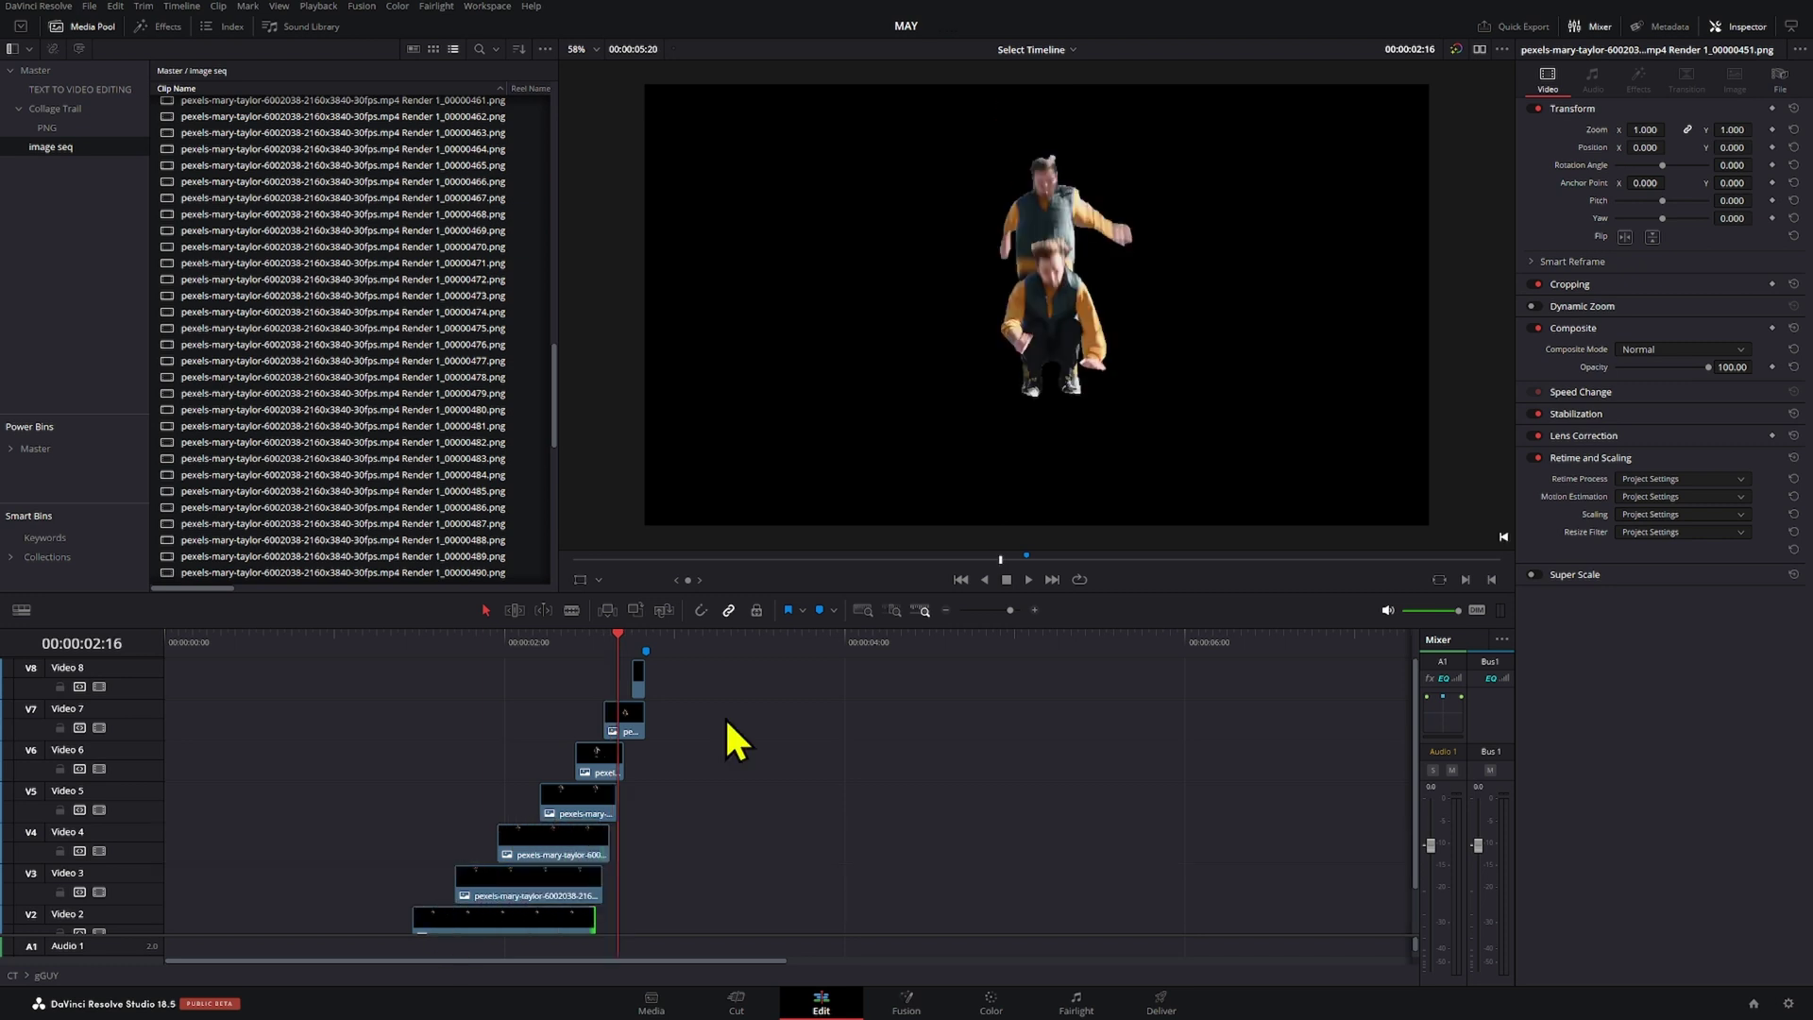
- Play back and scrub the timeline to check how the staggered stills disappear before the marker
key(space)
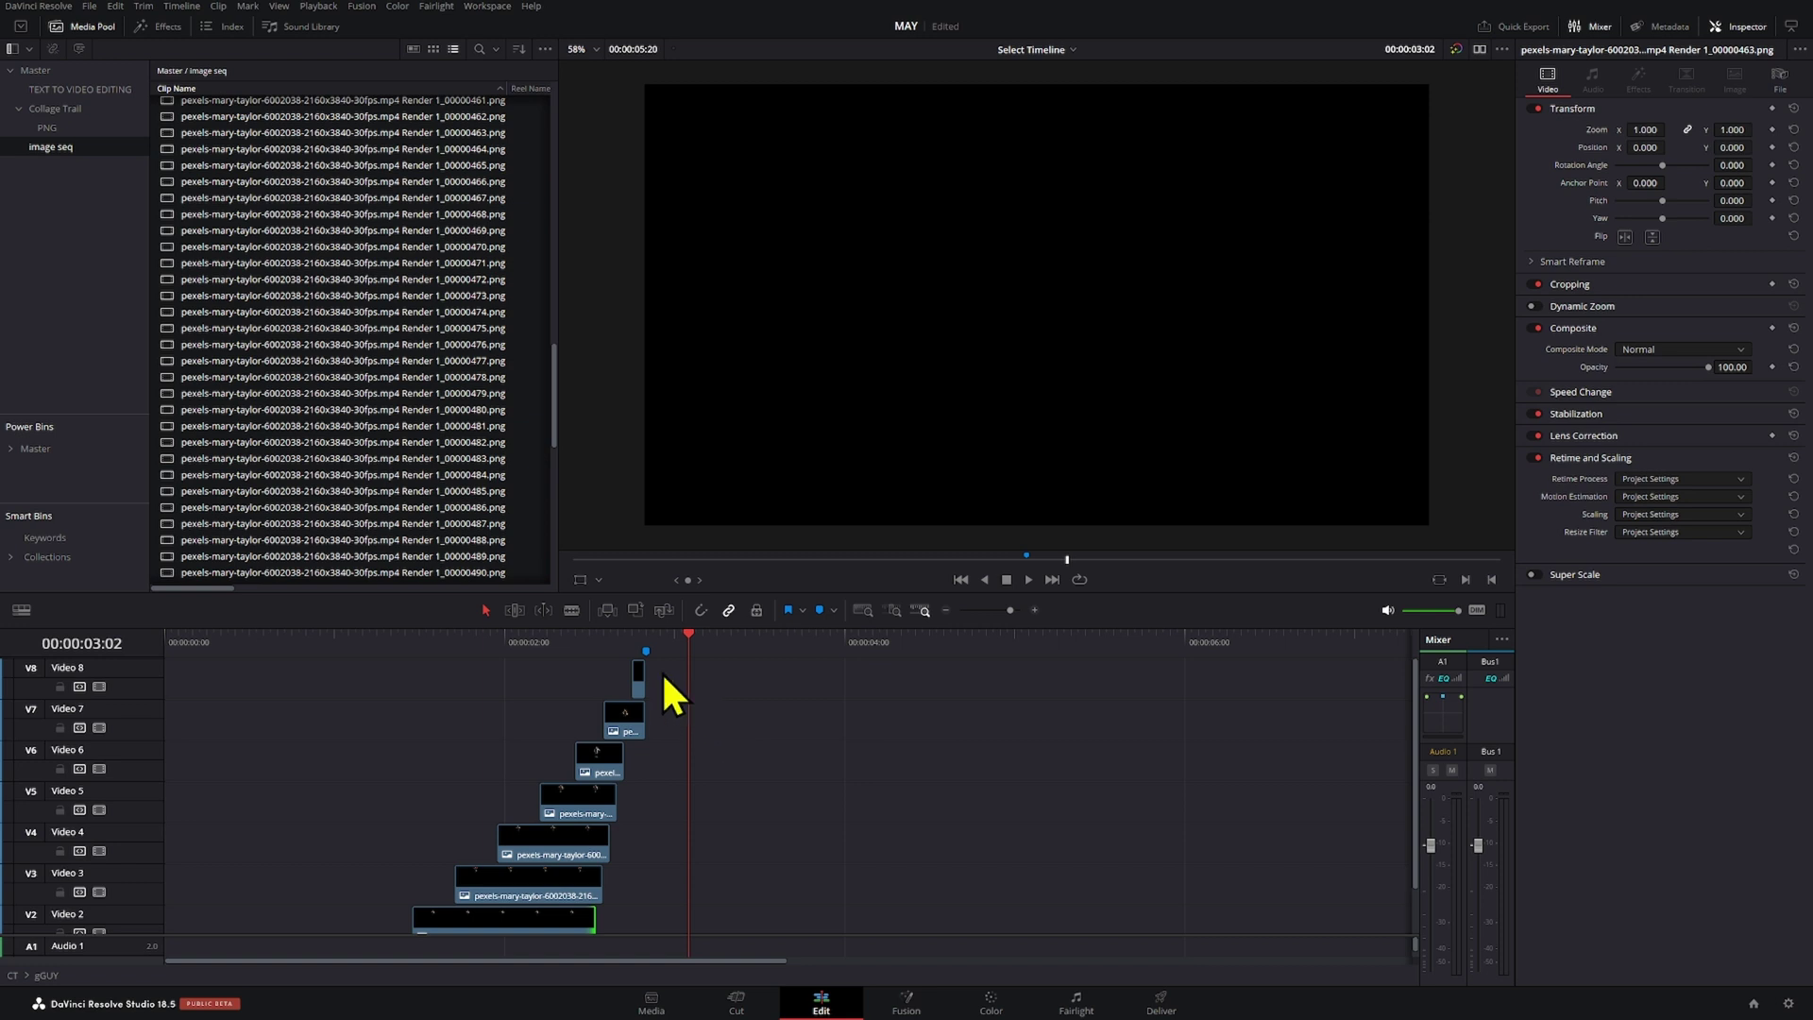
mouse_move(651, 644)
mouse_down()
mouse_move(526, 648)
mouse_move(626, 648)
mouse_up()
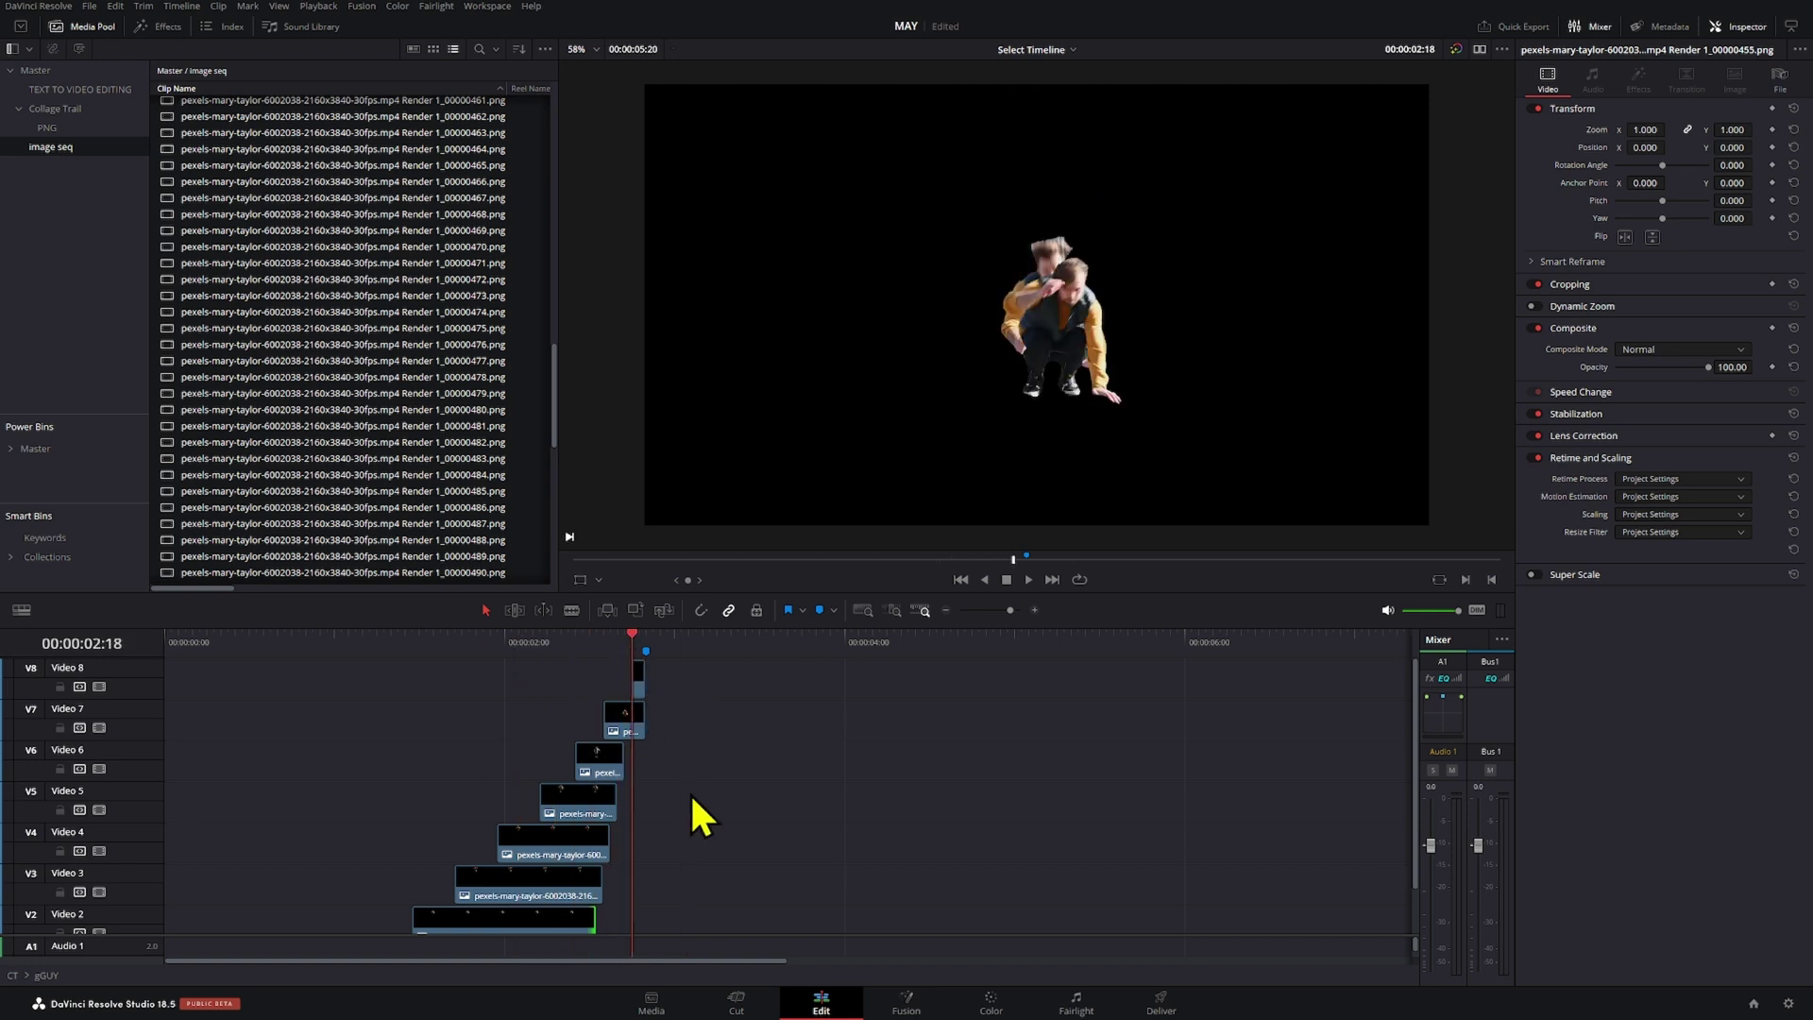
scroll(685, 803, down, 2)
mouse_move(485, 678)
mouse_down()
mouse_move(453, 656)
mouse_move(498, 658)
mouse_up()
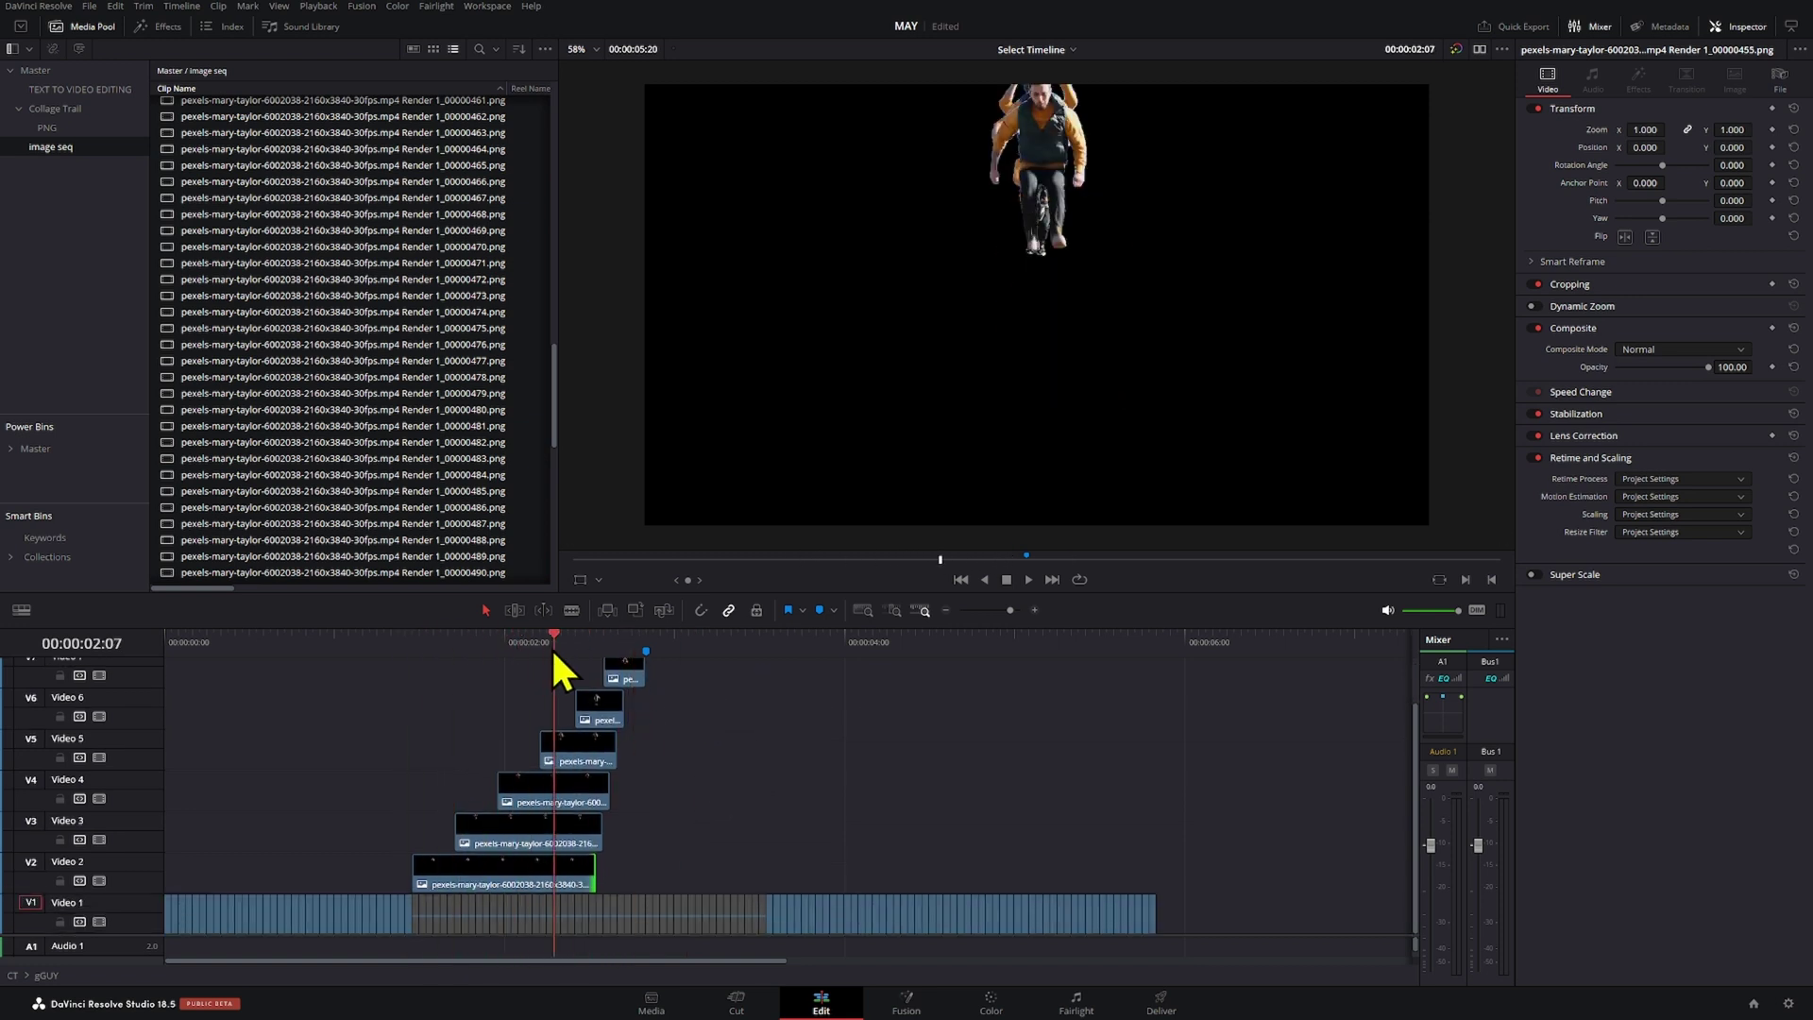
- Search the effects for "paper", apply Paper Edge to the Video 2 still, and open the effect's settings
click(554, 844)
click(549, 874)
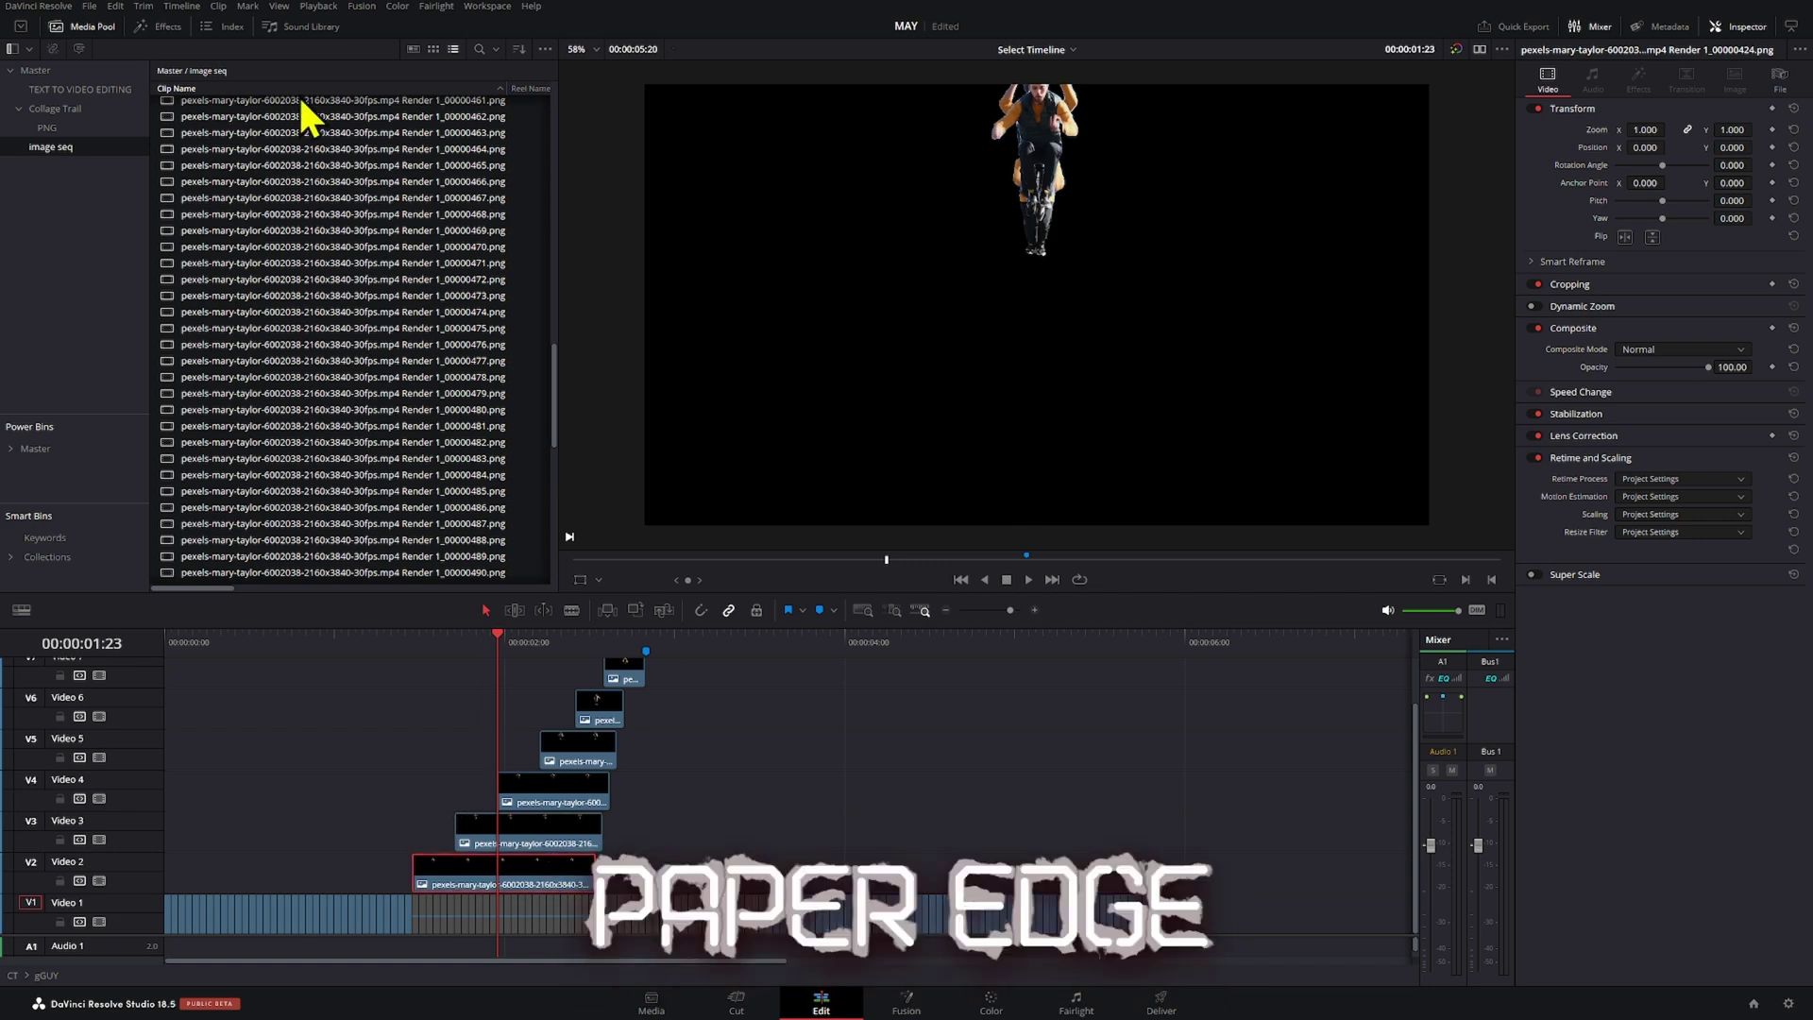
click(168, 27)
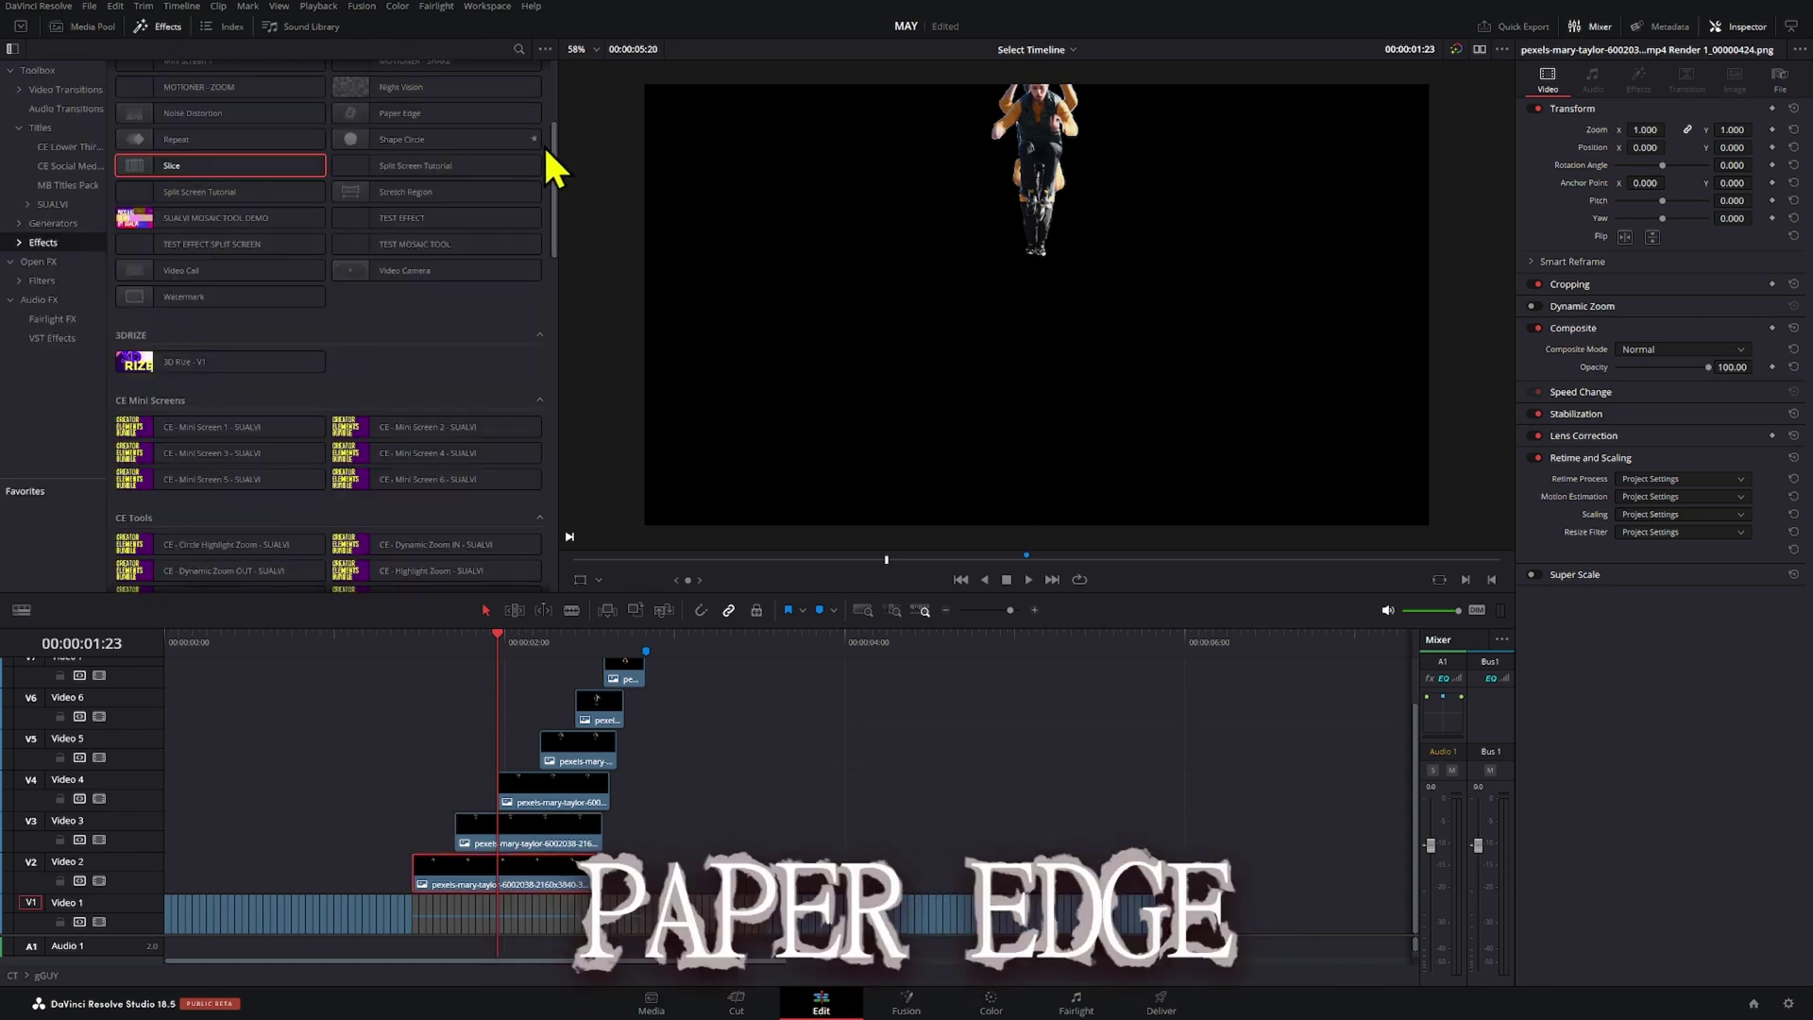
drag(557, 151, 389, 160)
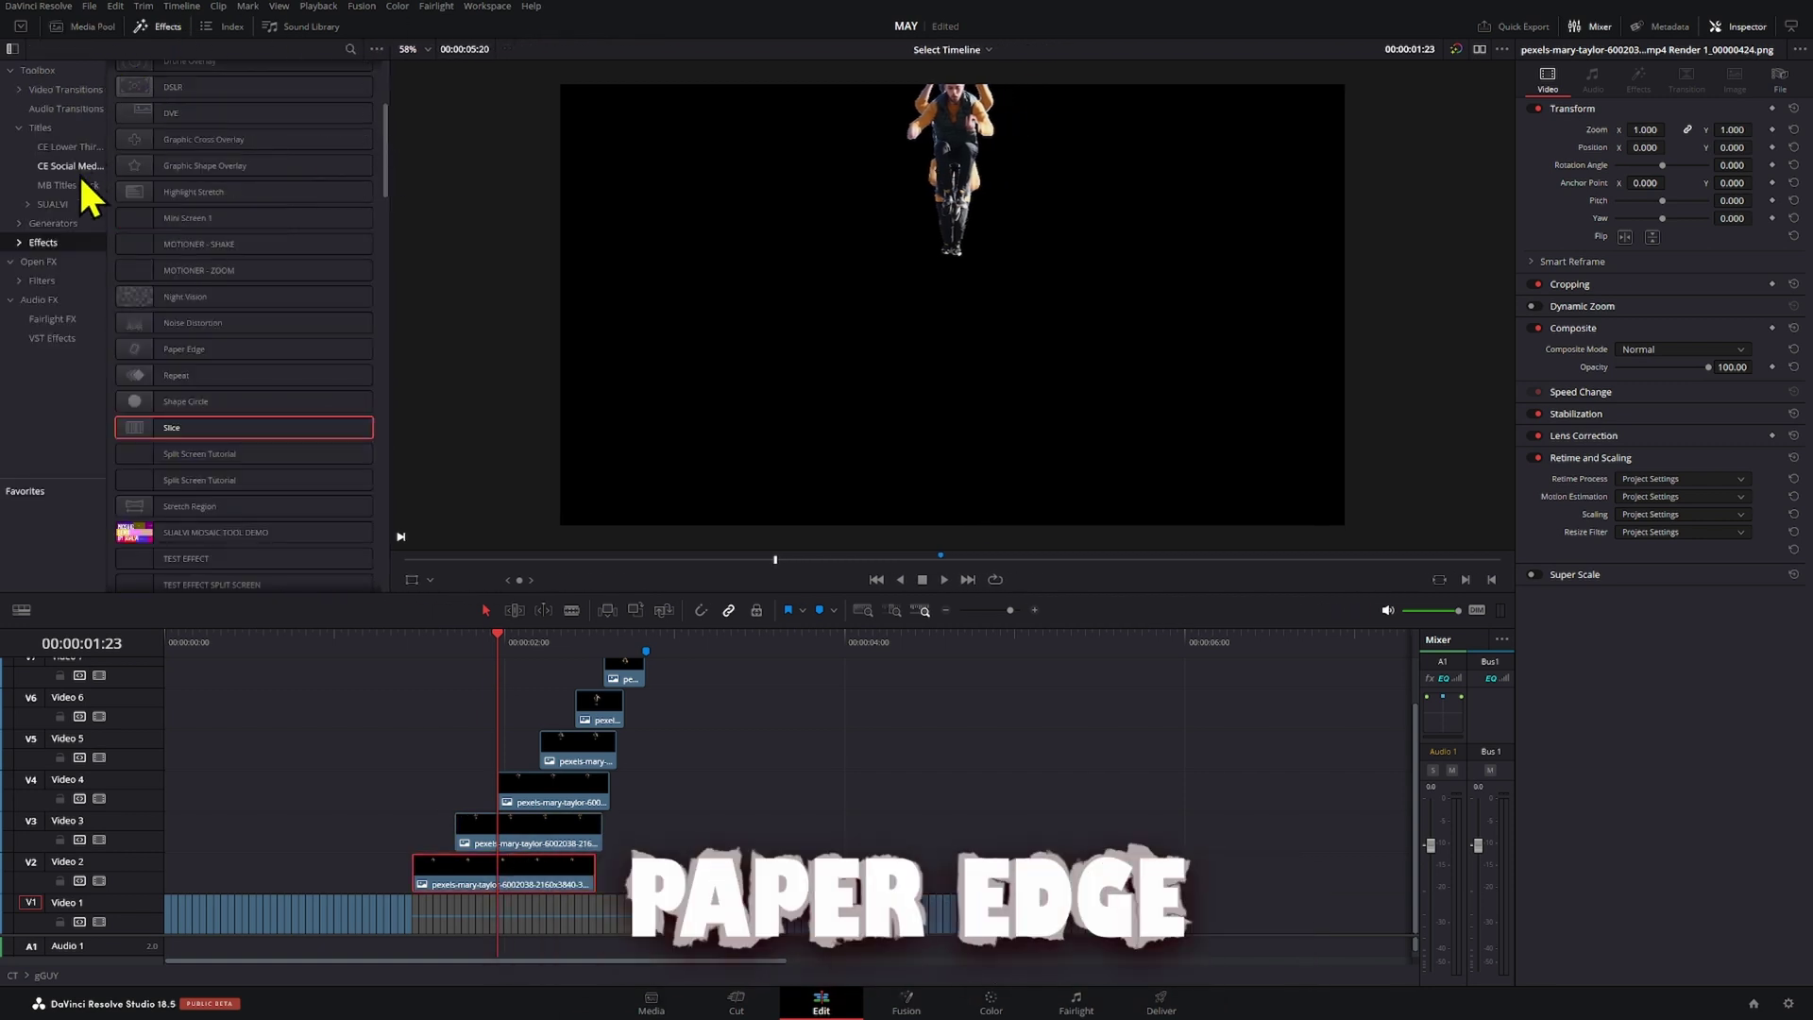
scroll(189, 71, up, 5)
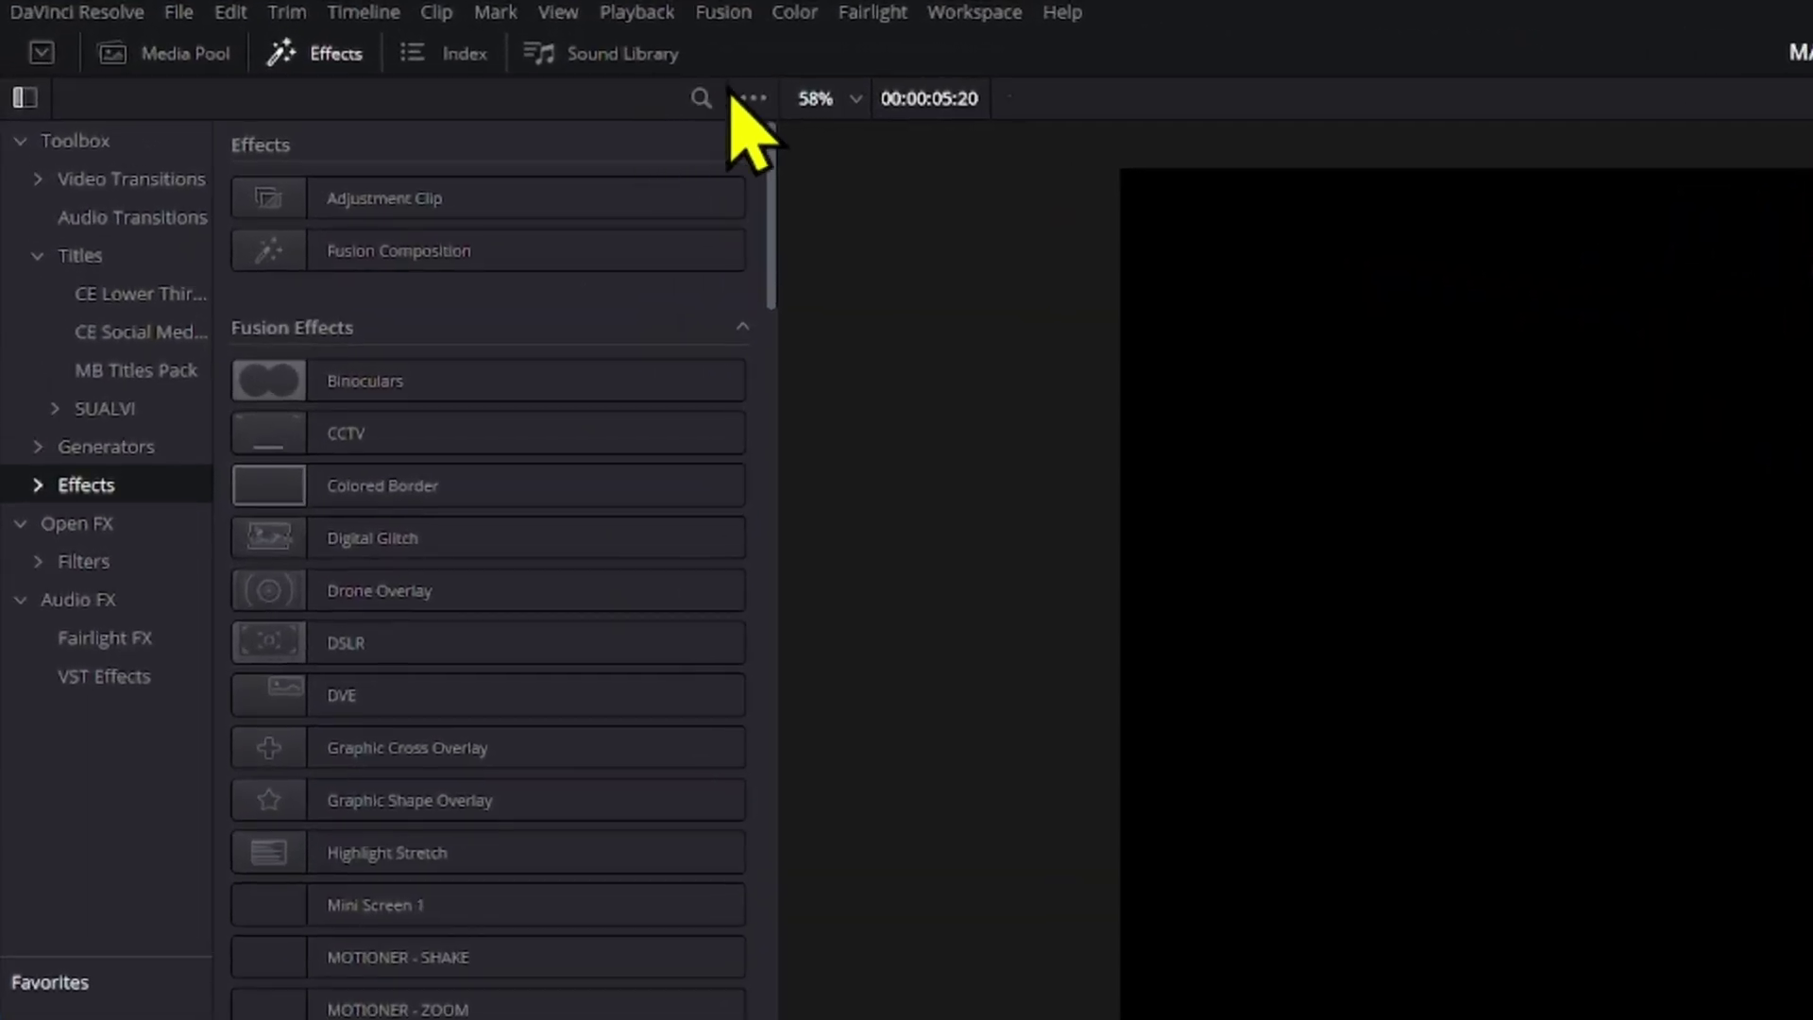
click(701, 99)
text(paper)
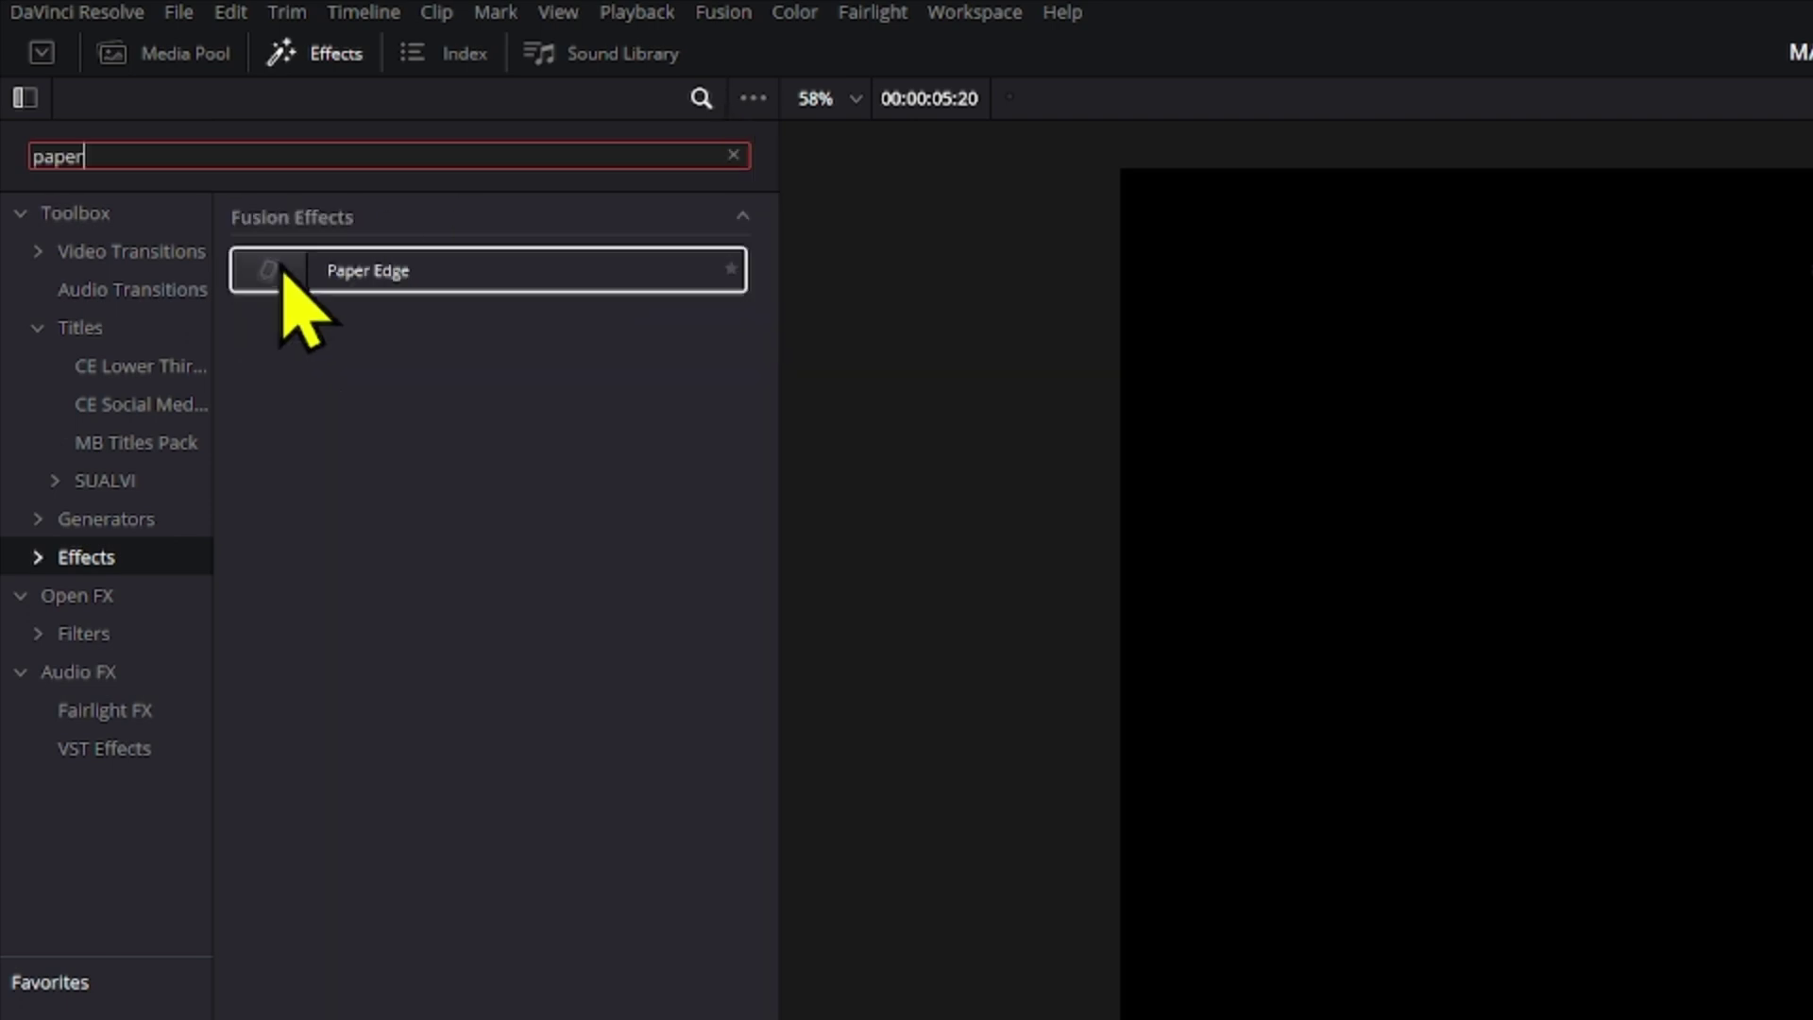
drag(283, 274, 514, 880)
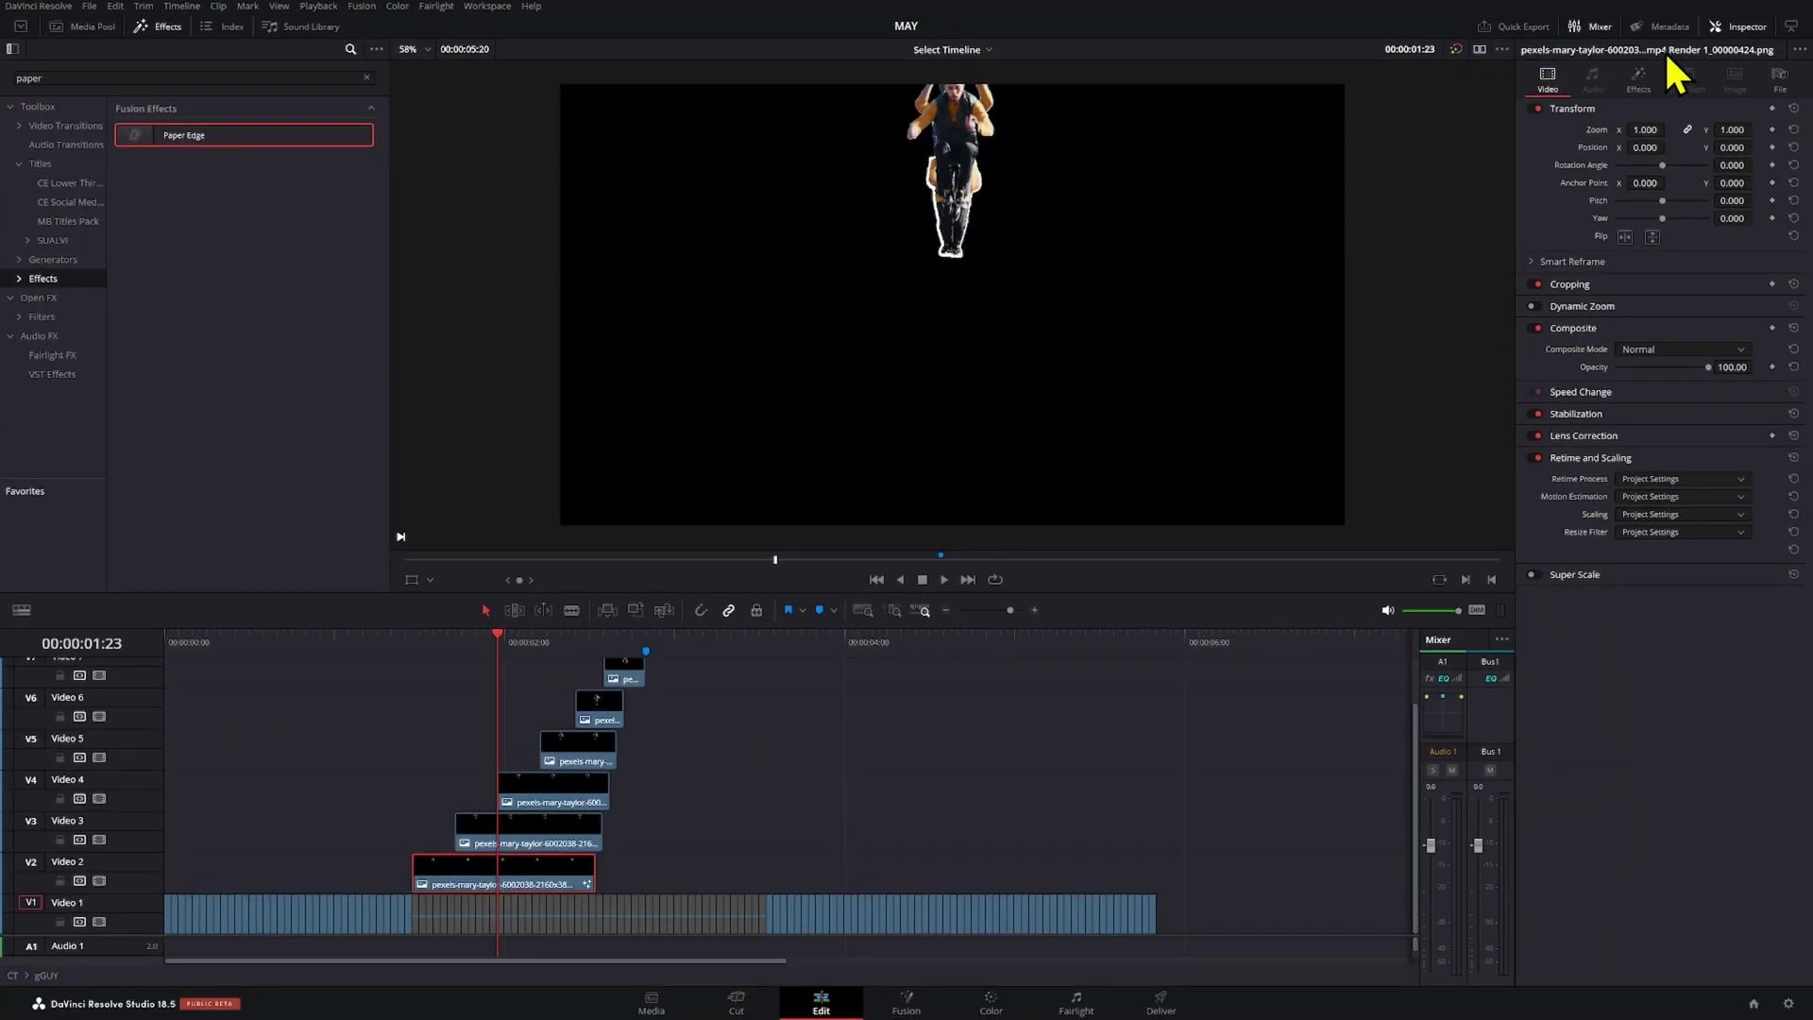
click(1639, 79)
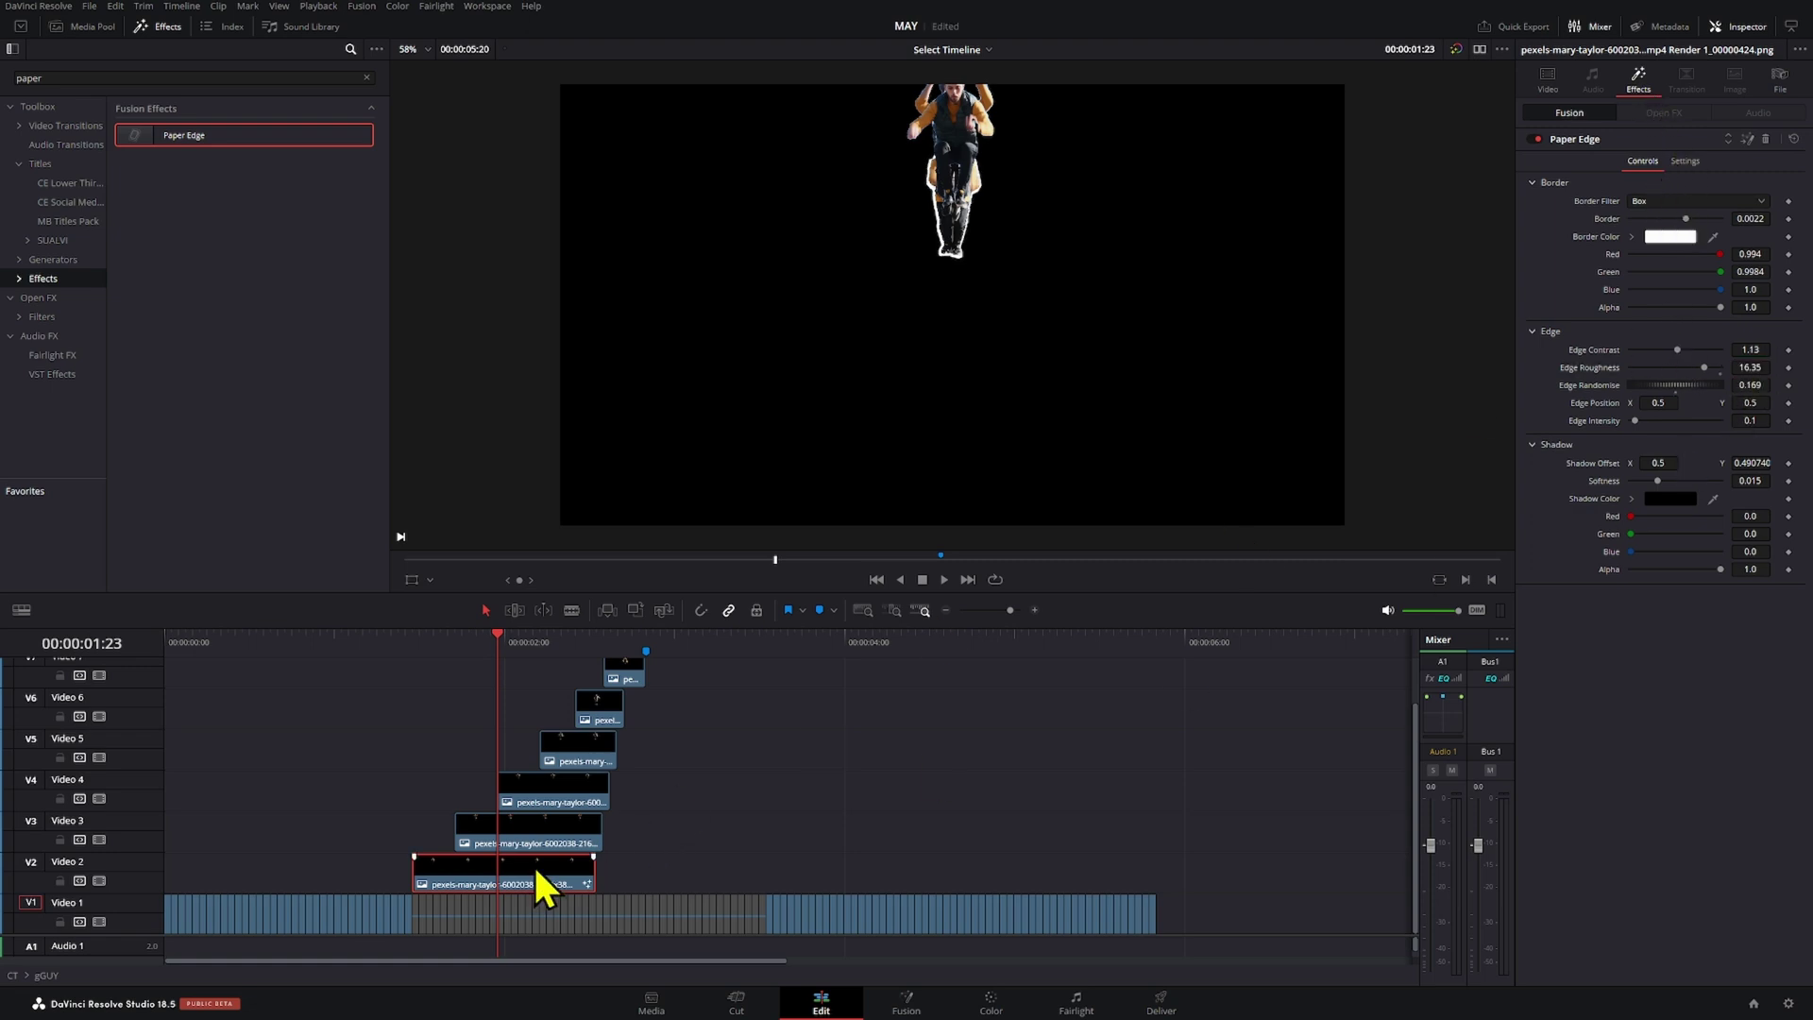
- Paste only the Fusion Effects attribute from the Video 2 still onto the six stills on Video 3 to Video 8
click(535, 840)
scroll(585, 755, up, 2)
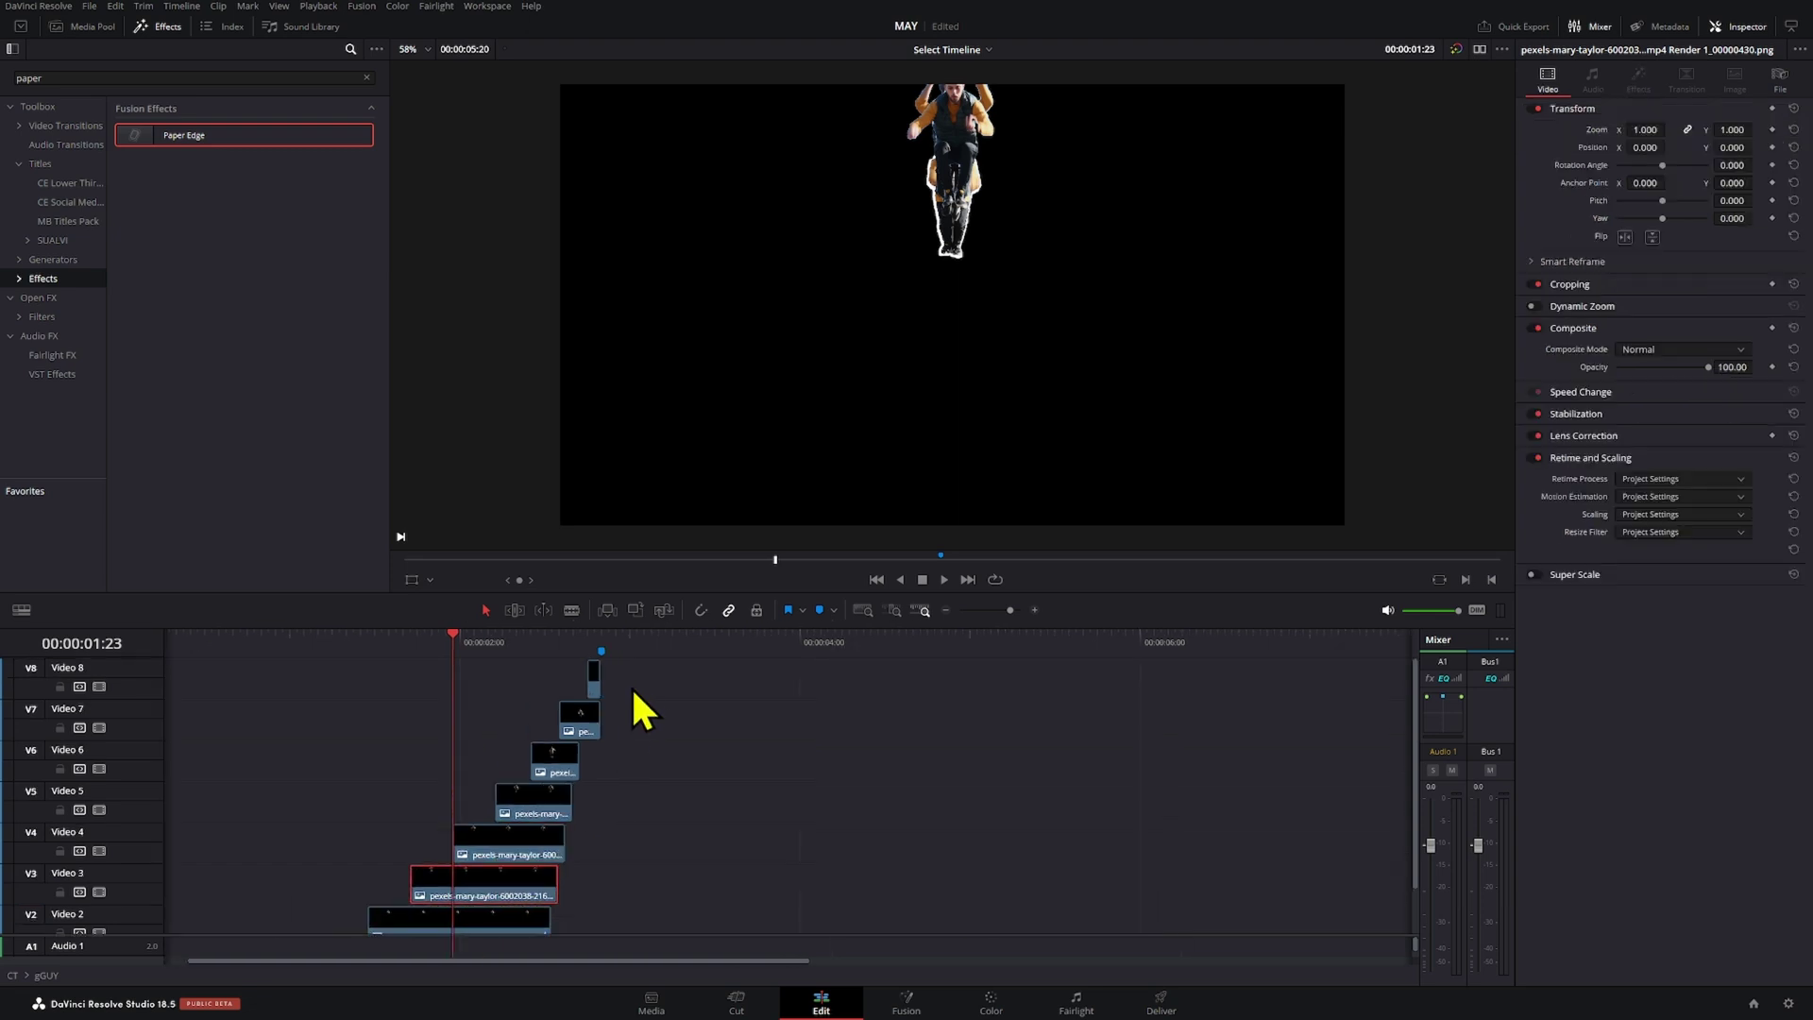
drag(635, 678, 492, 873)
key(alt+v)
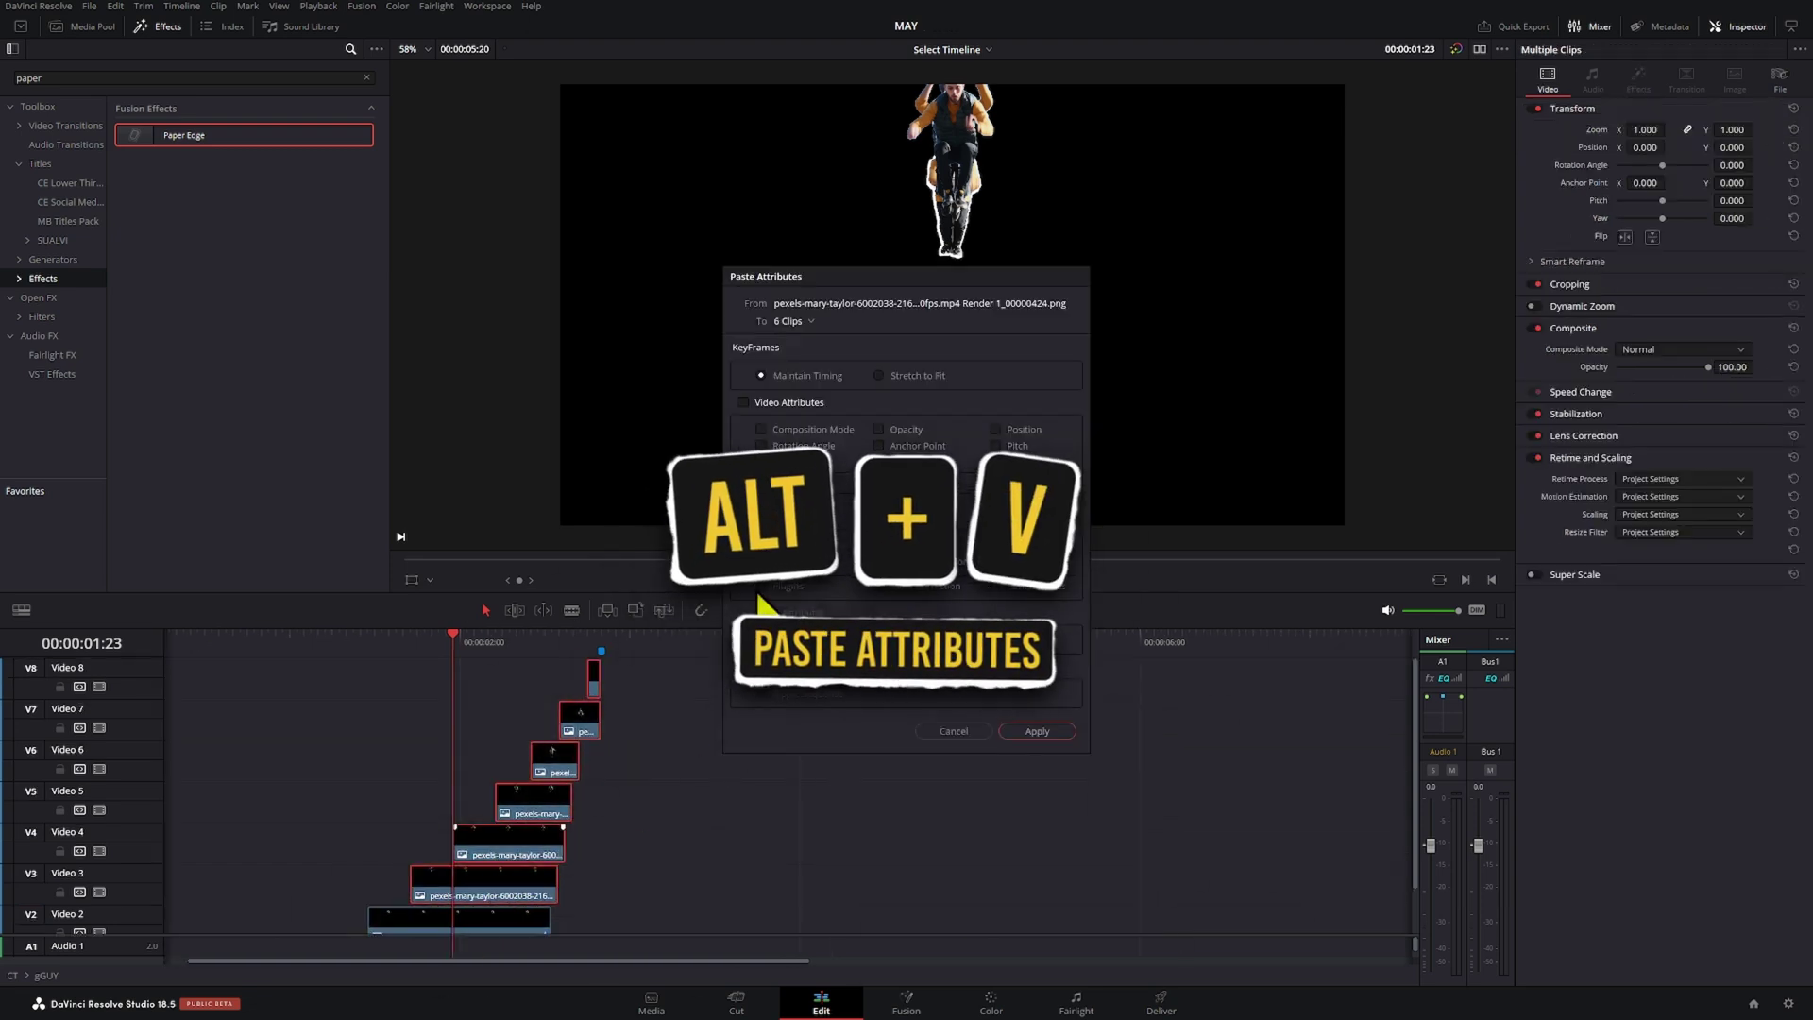
click(997, 585)
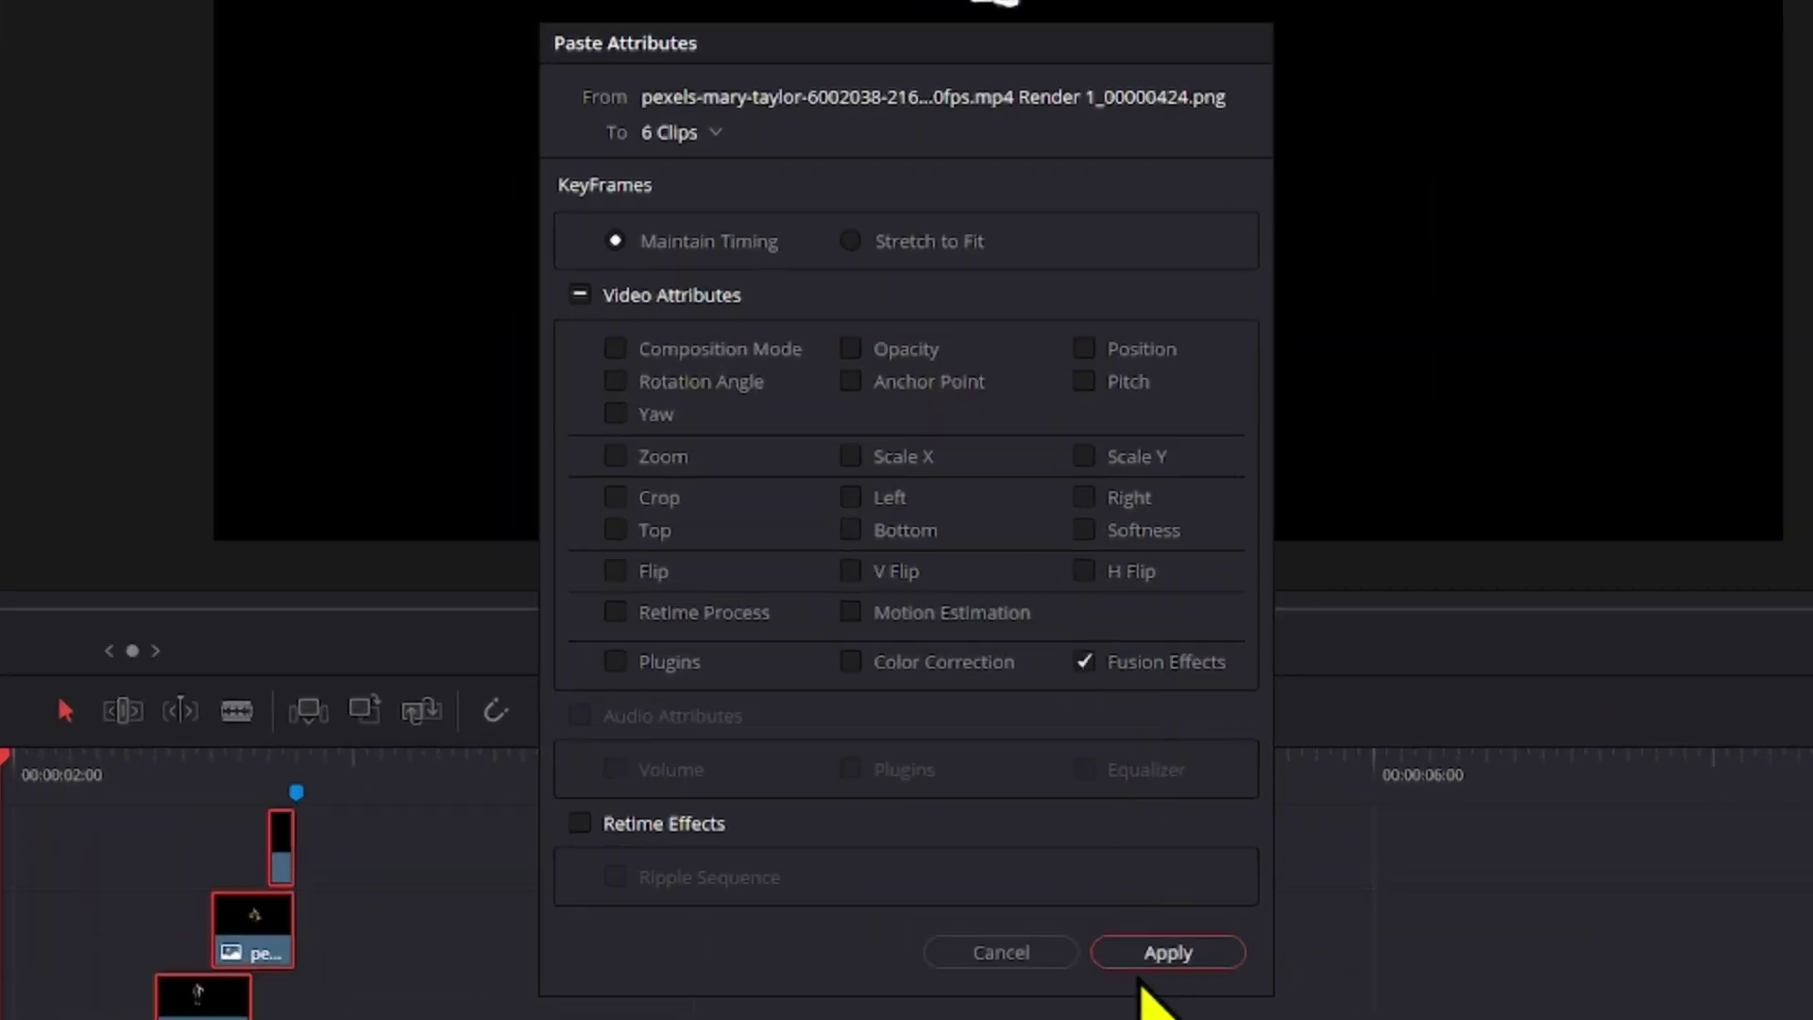
click(1169, 954)
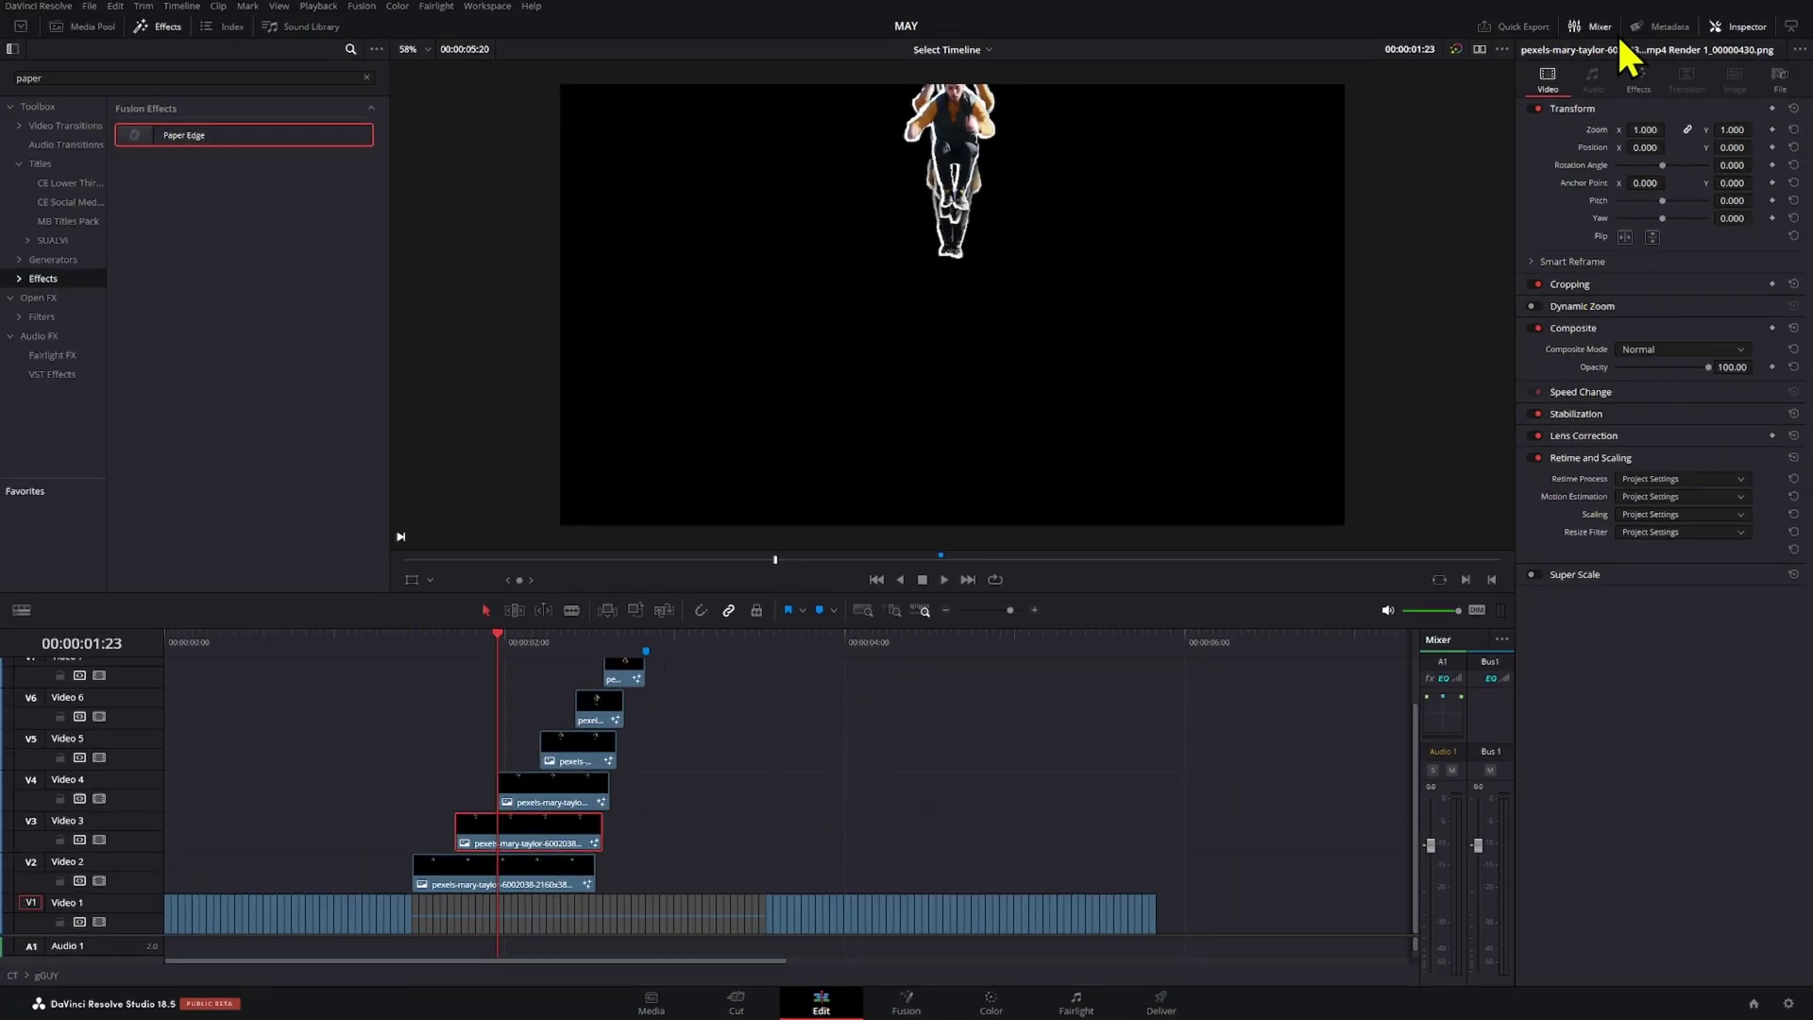
- Vary the Paper Edge on the Video 3, 4 and 5 stills, using Edge Randomise -0.121 on Video 3 and 0.038 on Video 5
click(1639, 80)
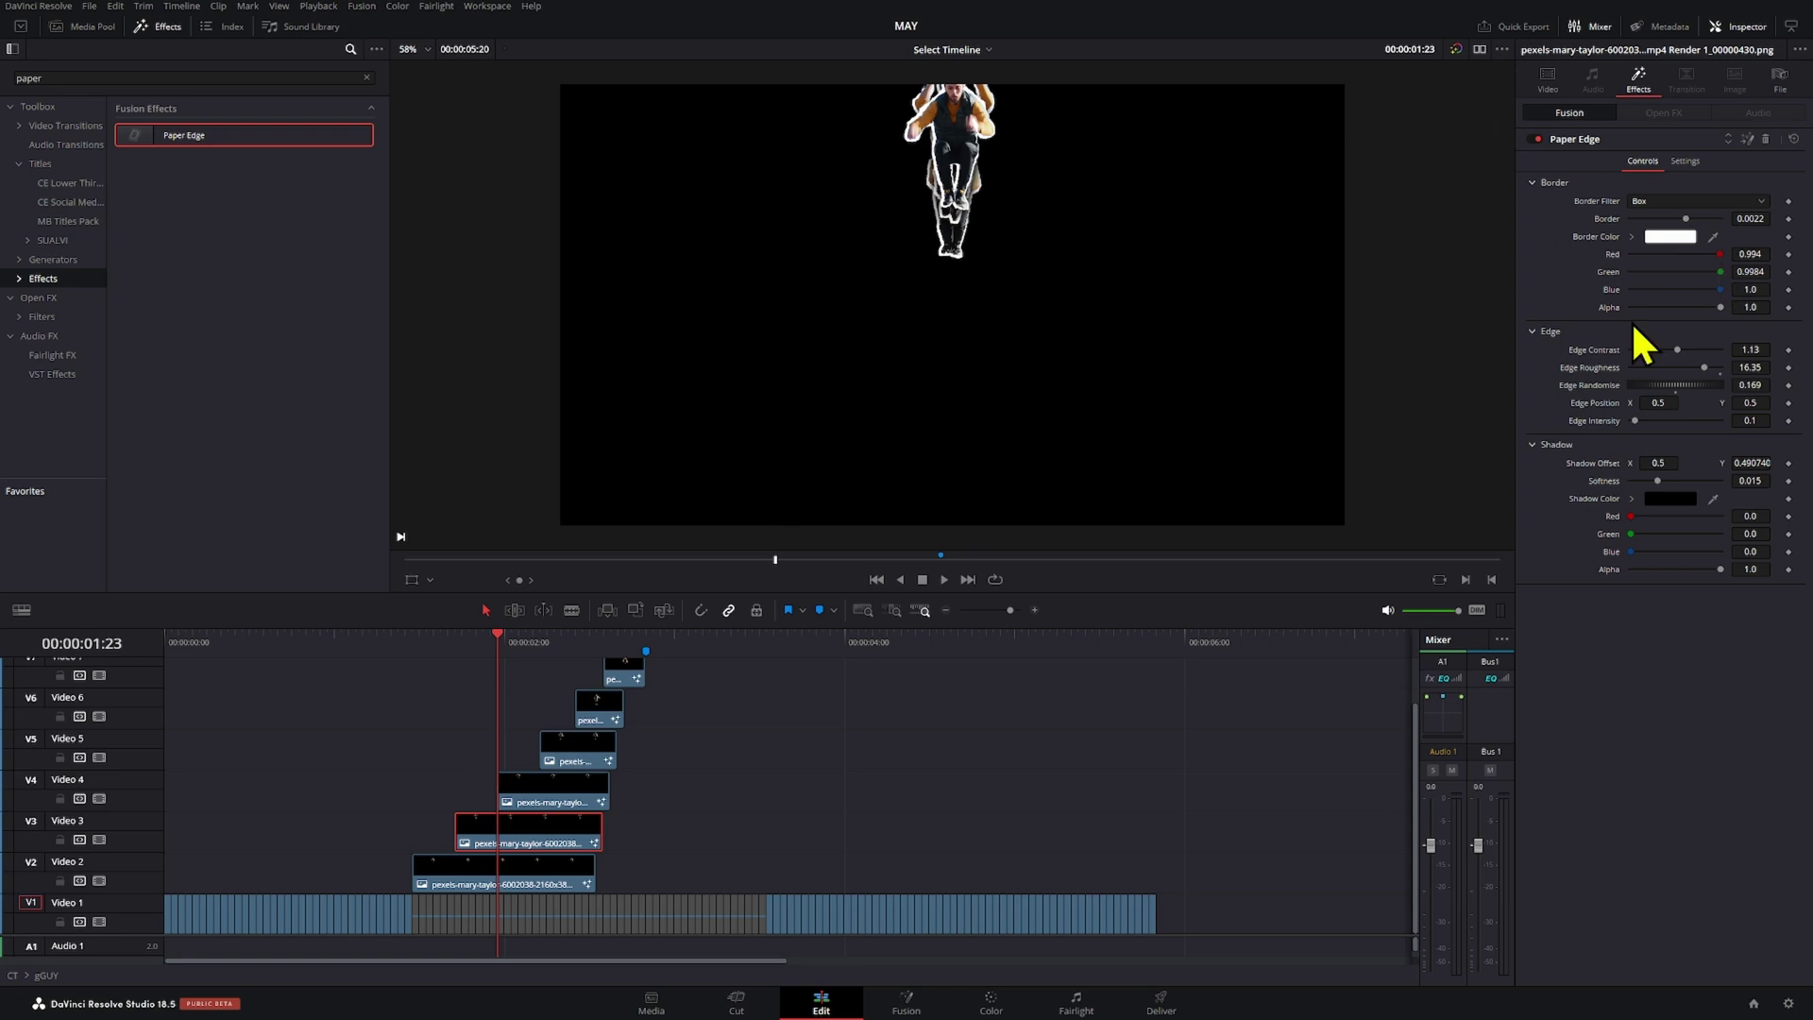
mouse_move(1671, 385)
mouse_down()
mouse_move(1656, 403)
mouse_move(1683, 349)
mouse_move(1688, 390)
mouse_up()
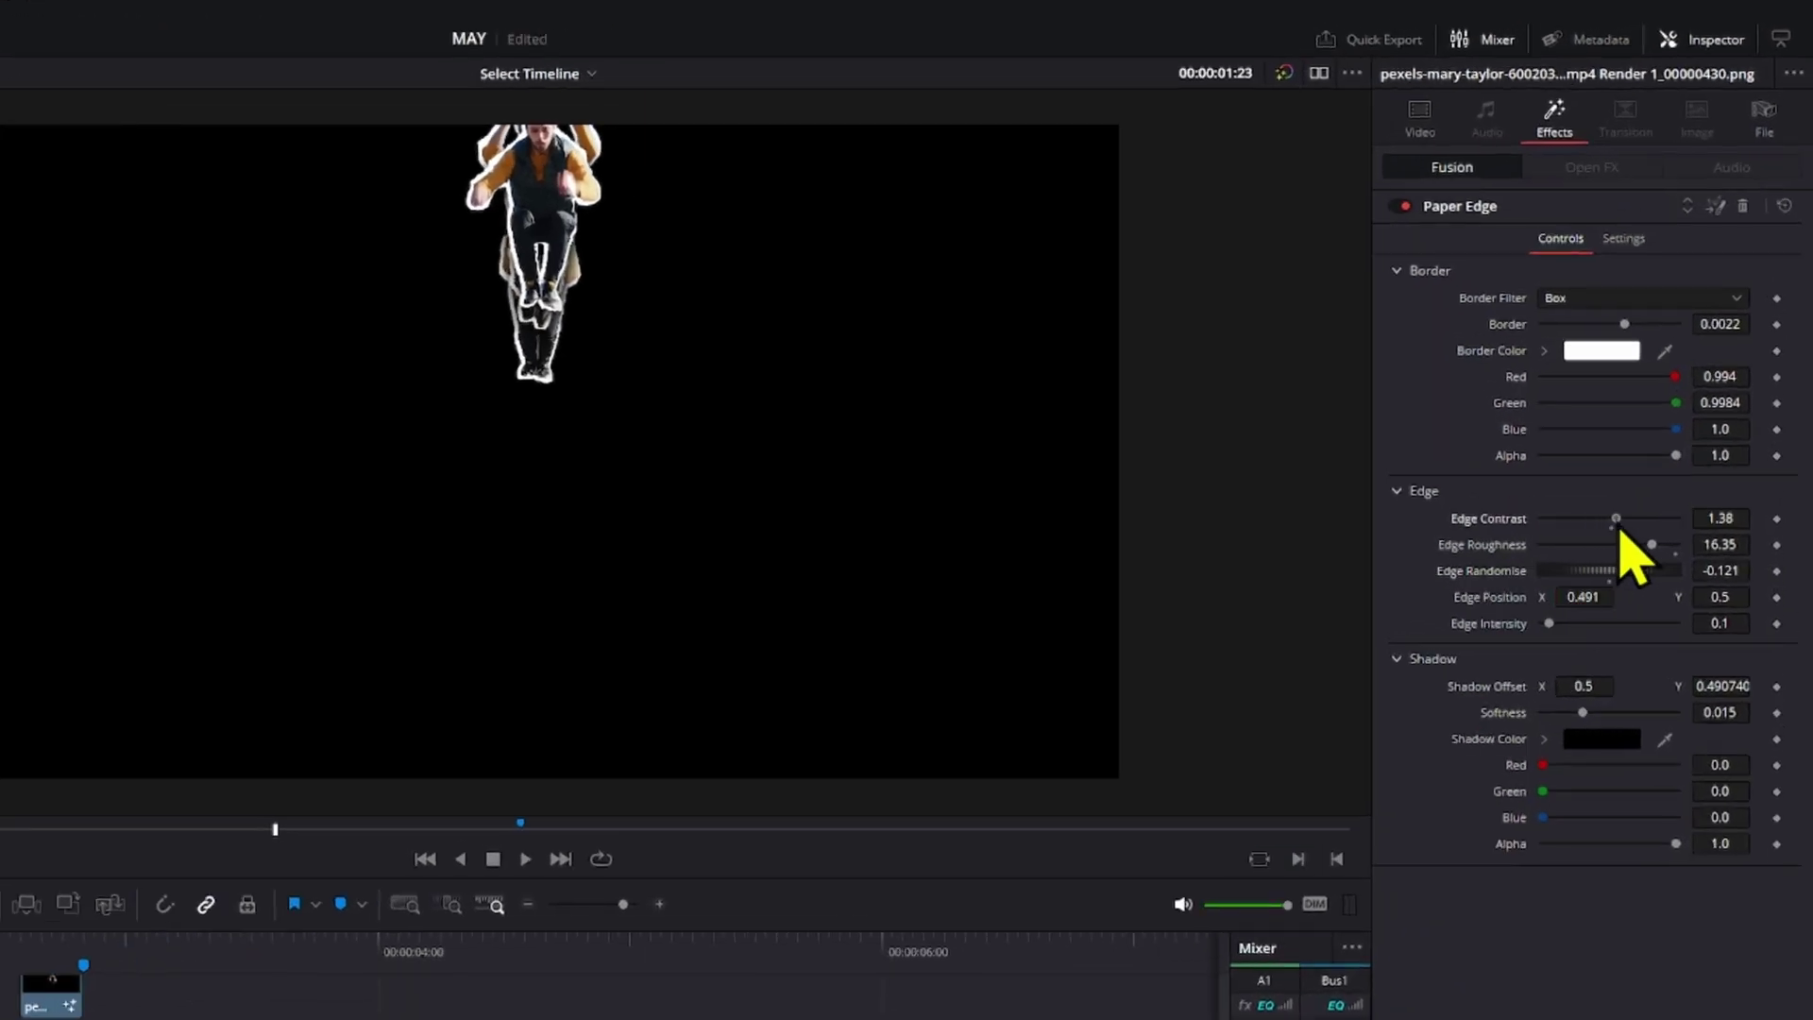
click(564, 785)
click(562, 746)
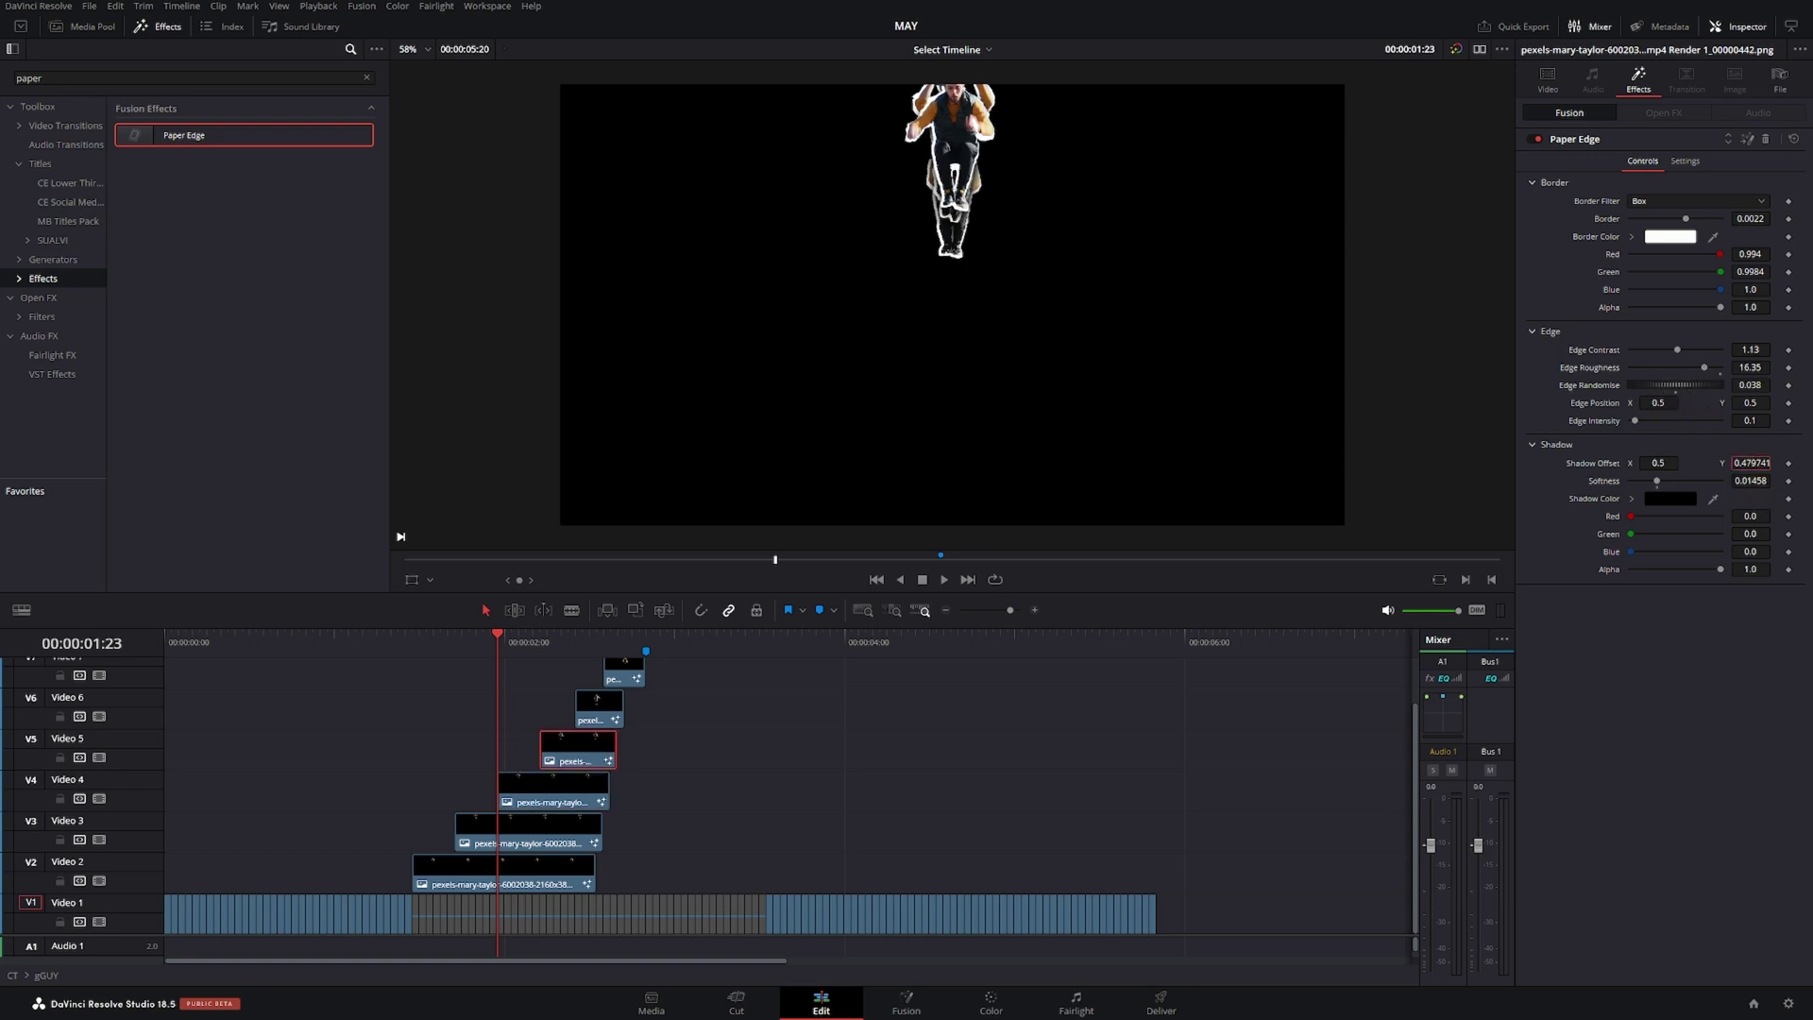
- Vary the Paper Edge on Video 6 with Edge Randomise -0.306, Video 7 with Edge Contrast 0.66, and Video 8 with Edge Randomise -0.099
click(590, 713)
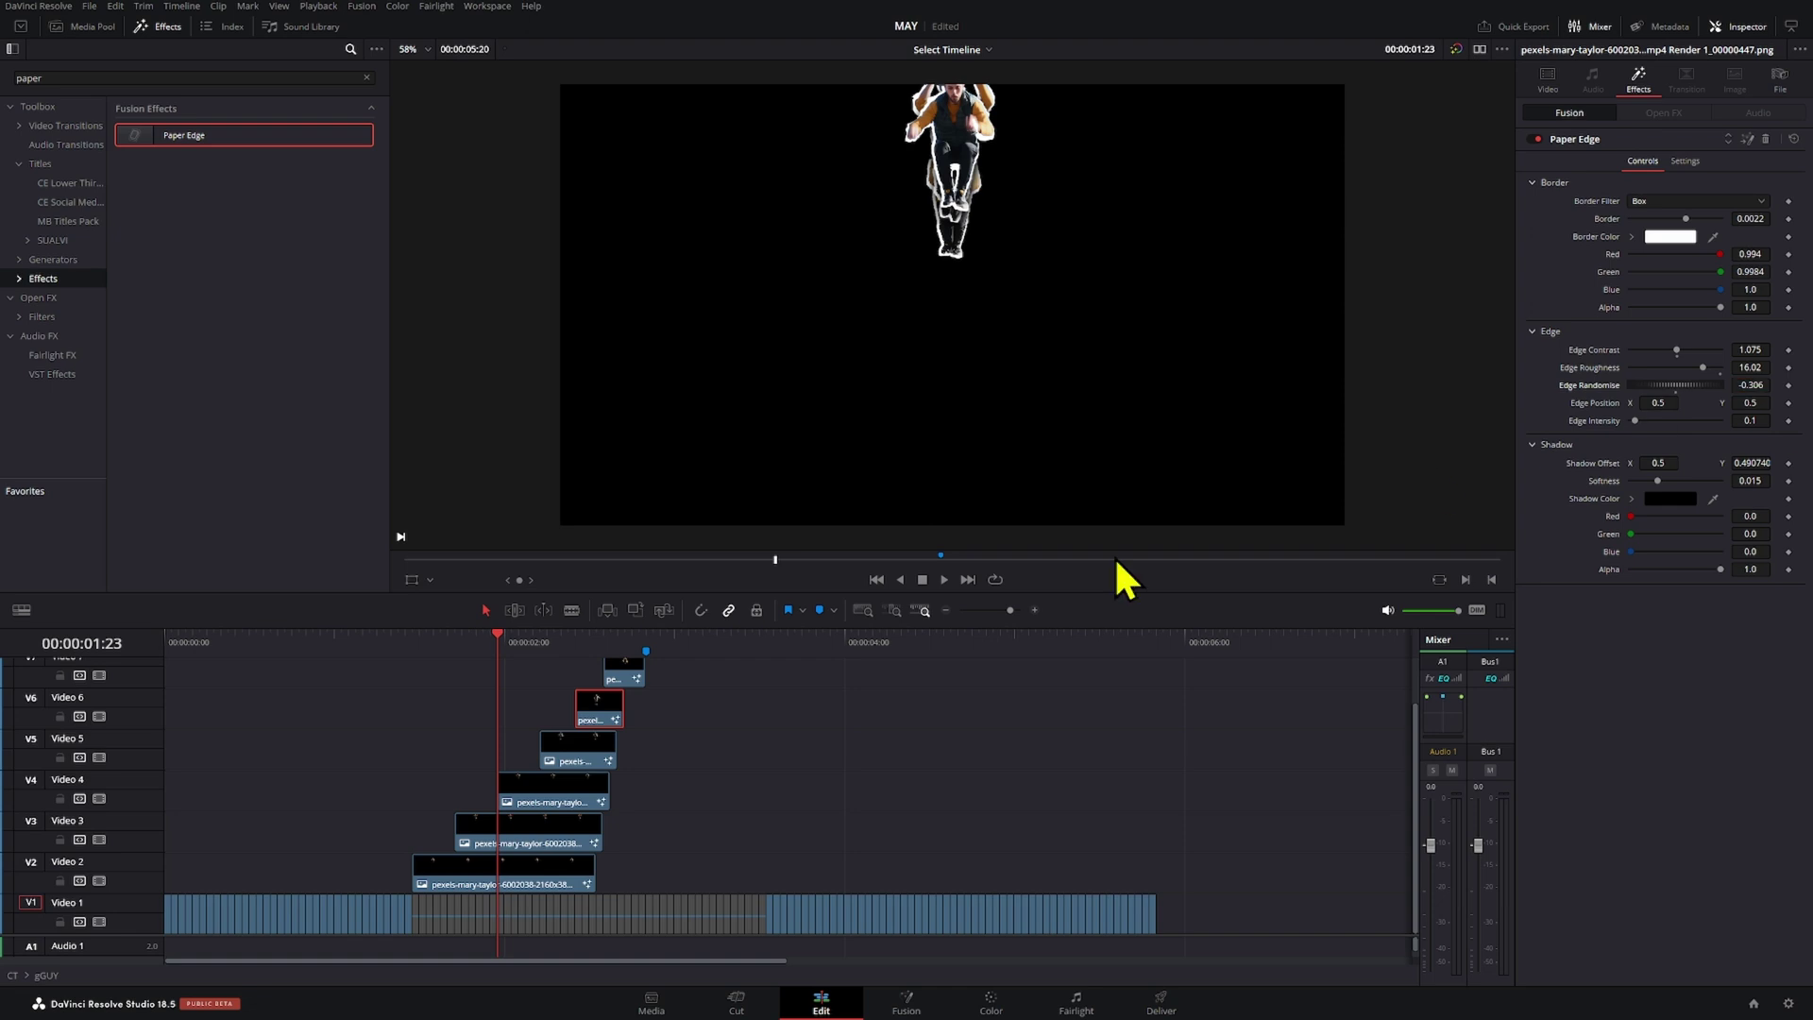
scroll(619, 860, up, 1)
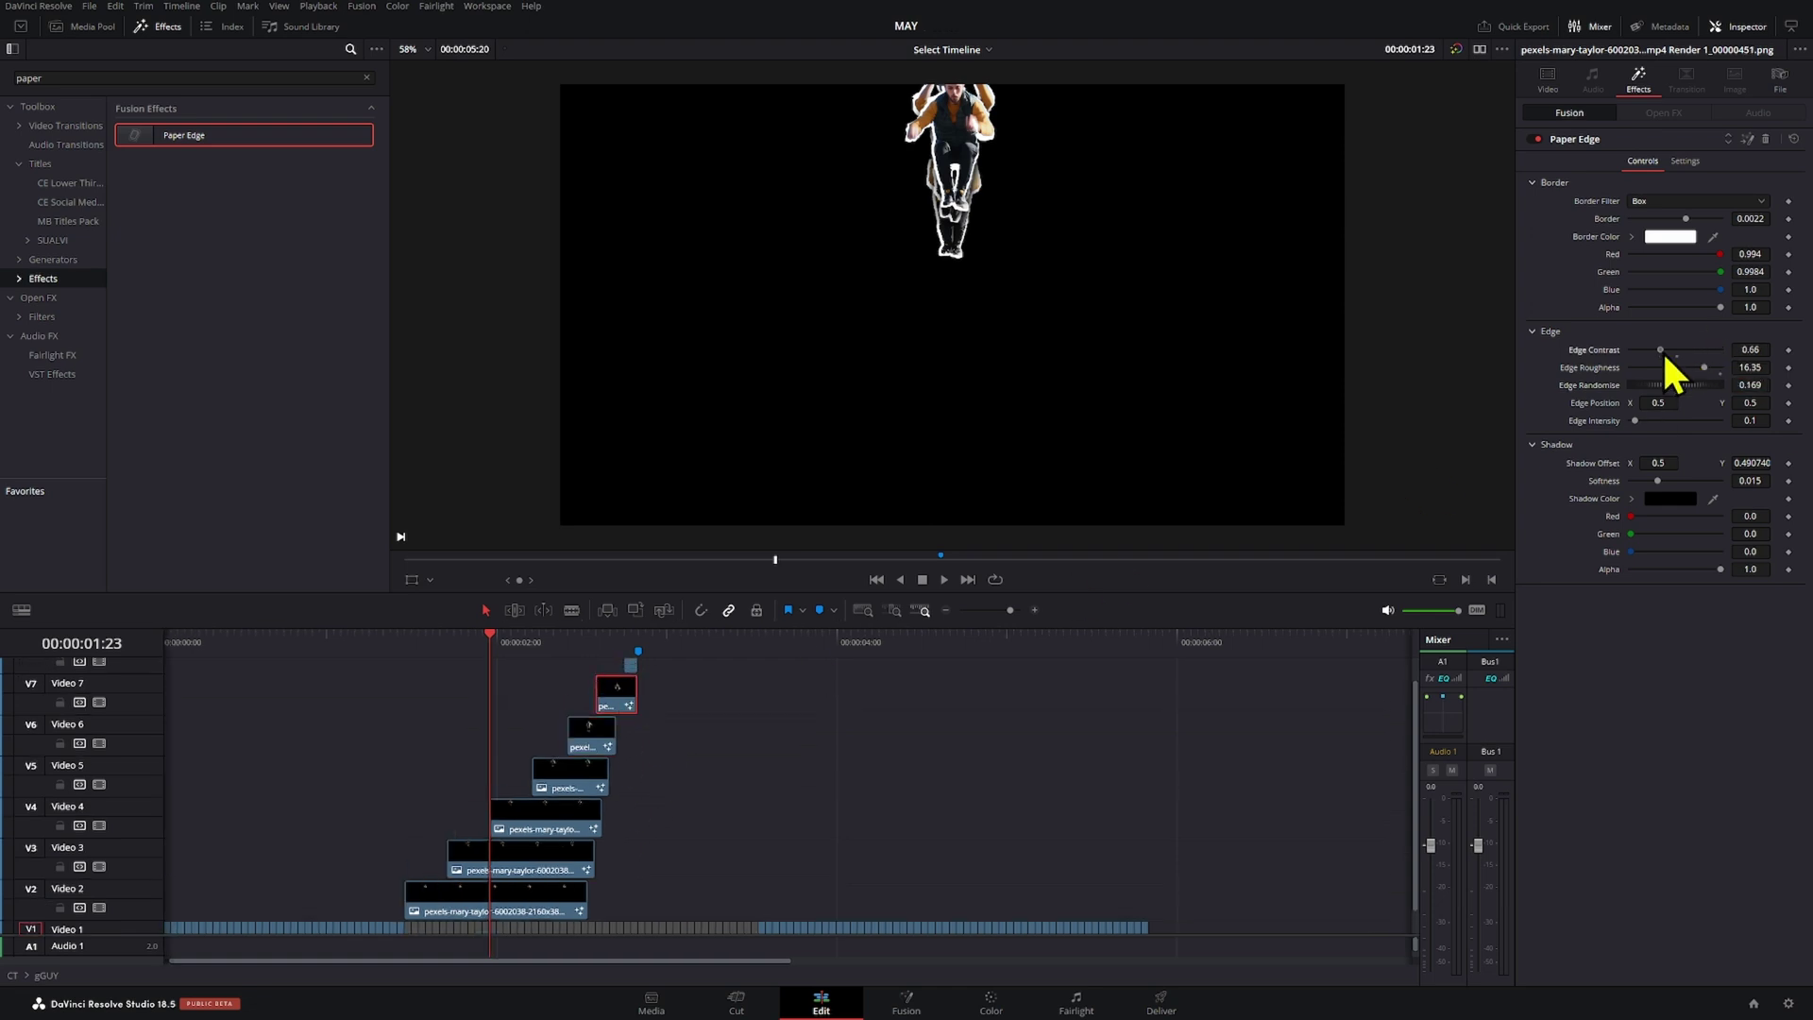
scroll(640, 696, up, 1)
drag(1662, 351, 1653, 388)
- Play back the paper-edged stills from the start of the jump to check the varied outlines
key(space)
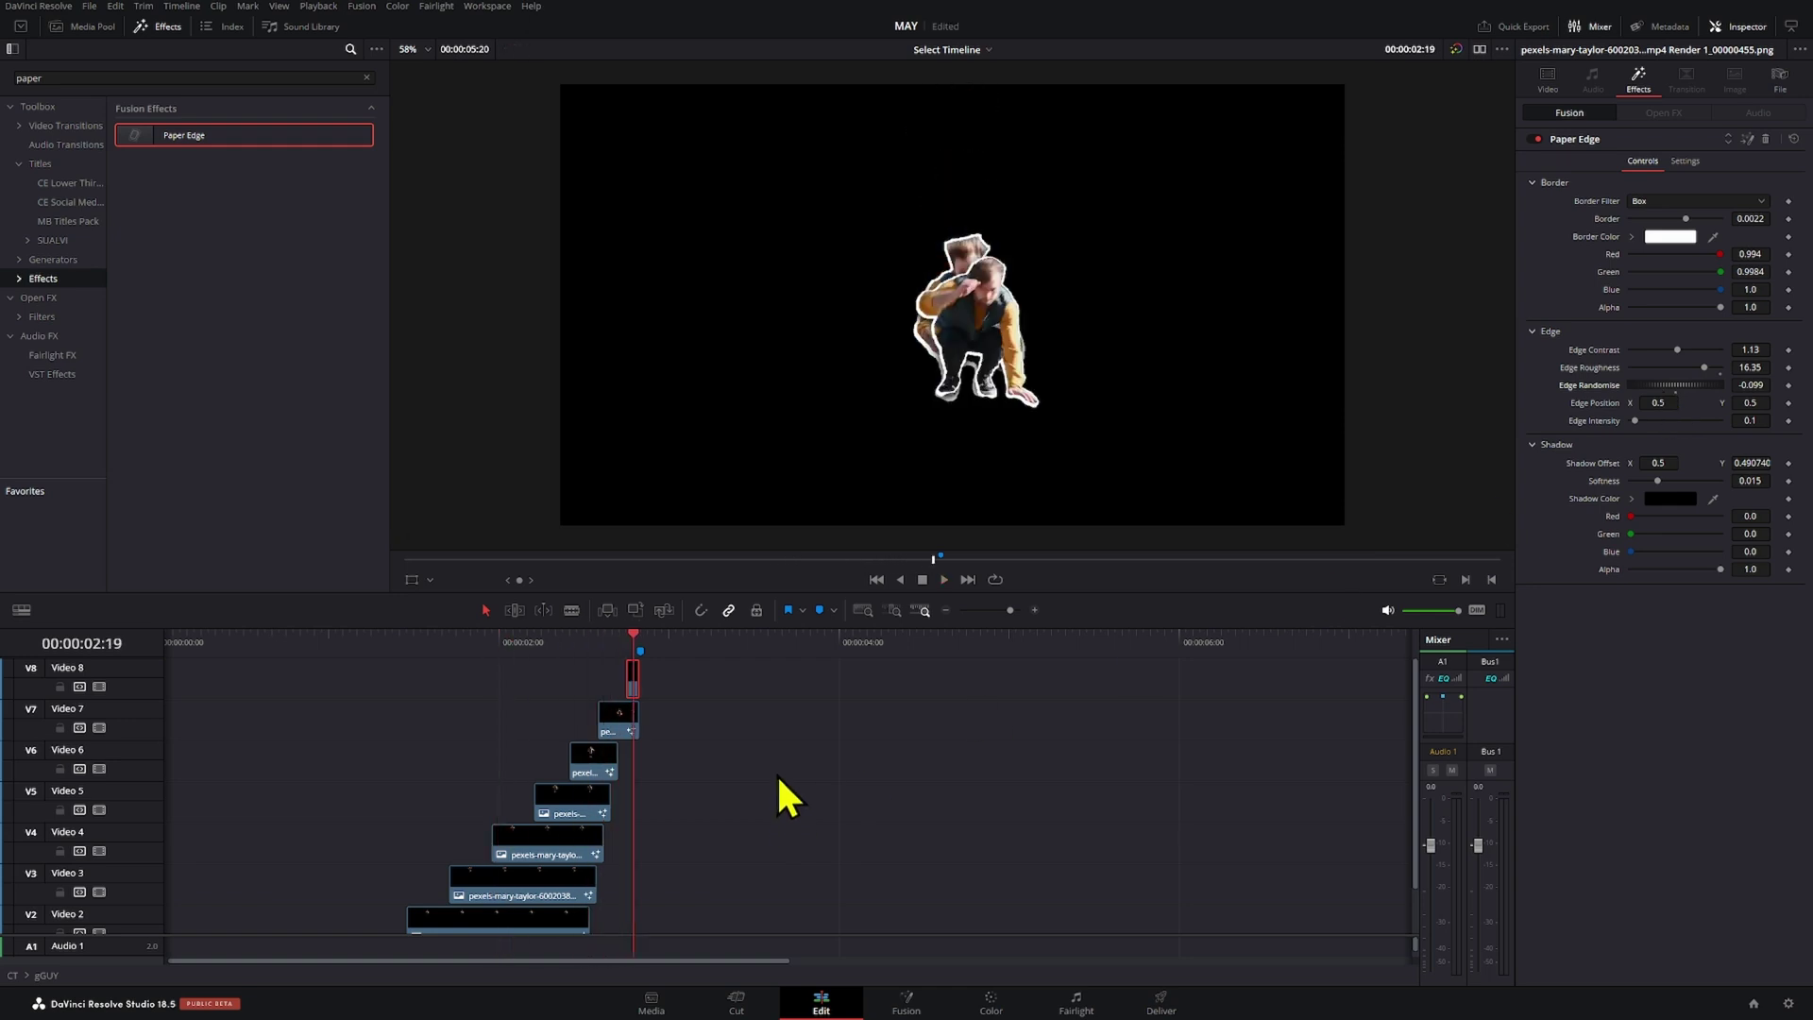
click(776, 782)
key(space)
scroll(776, 782, down, 1)
click(441, 648)
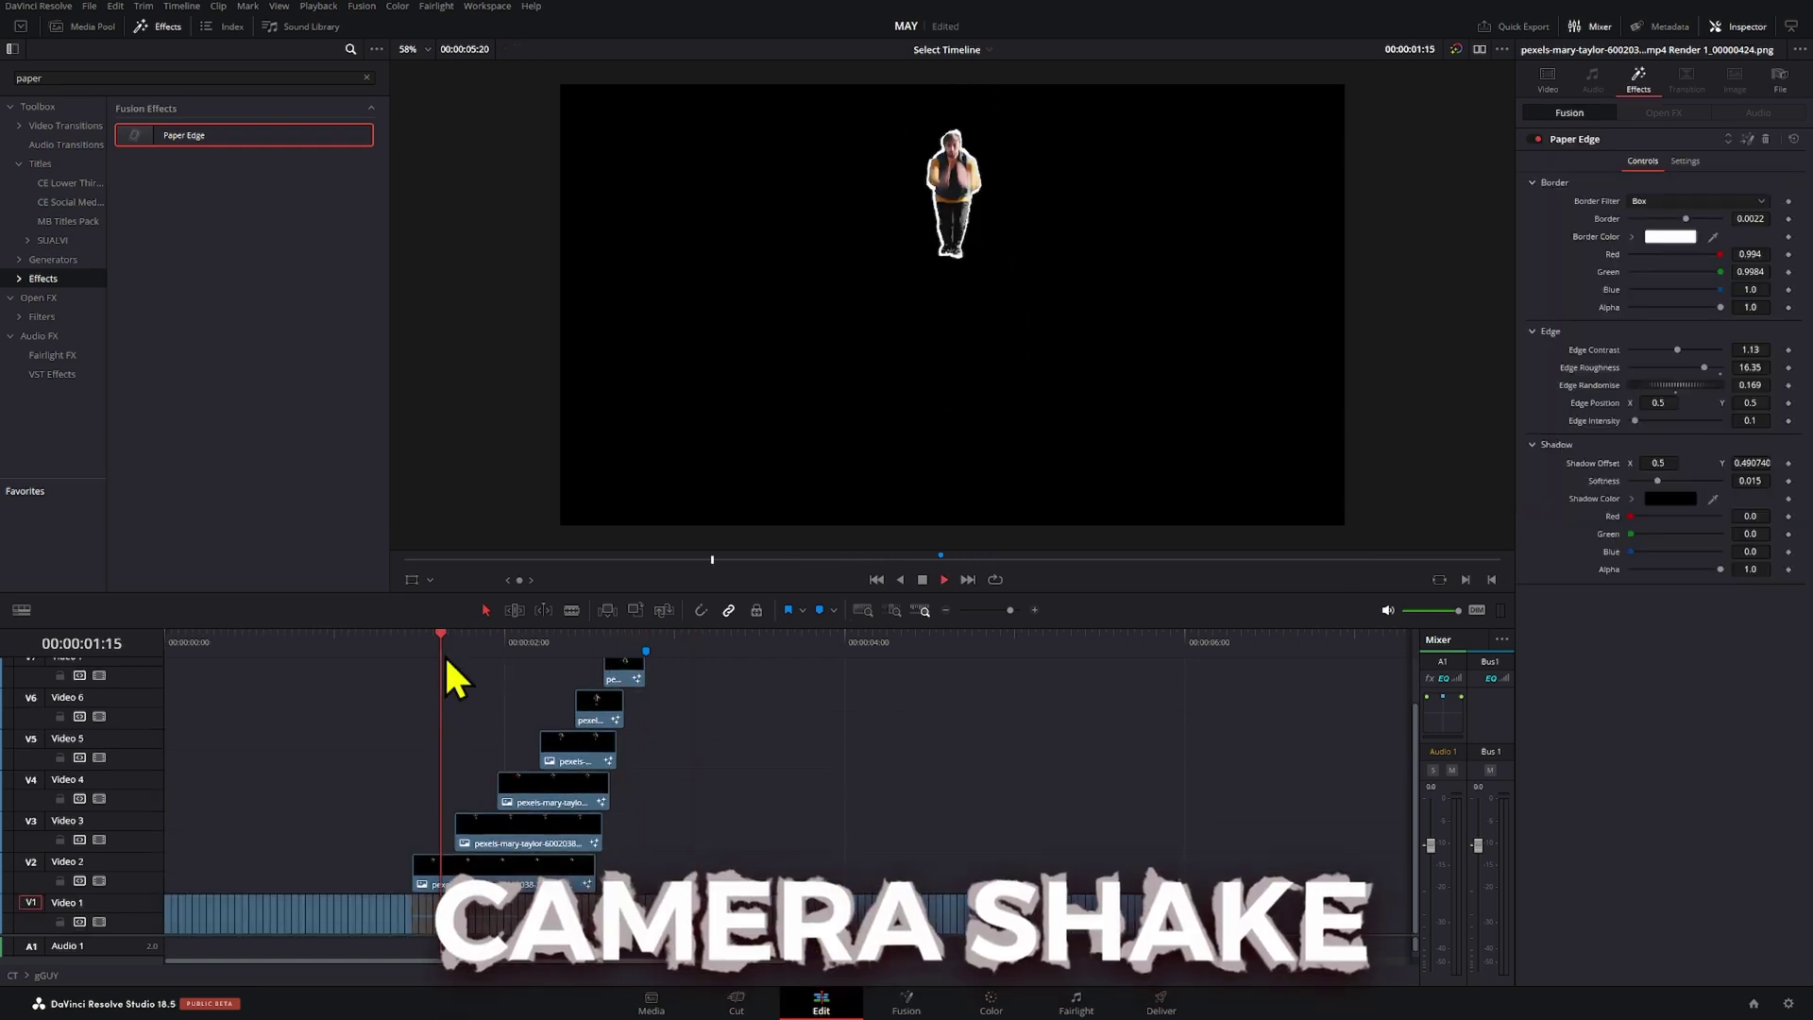
key(space)
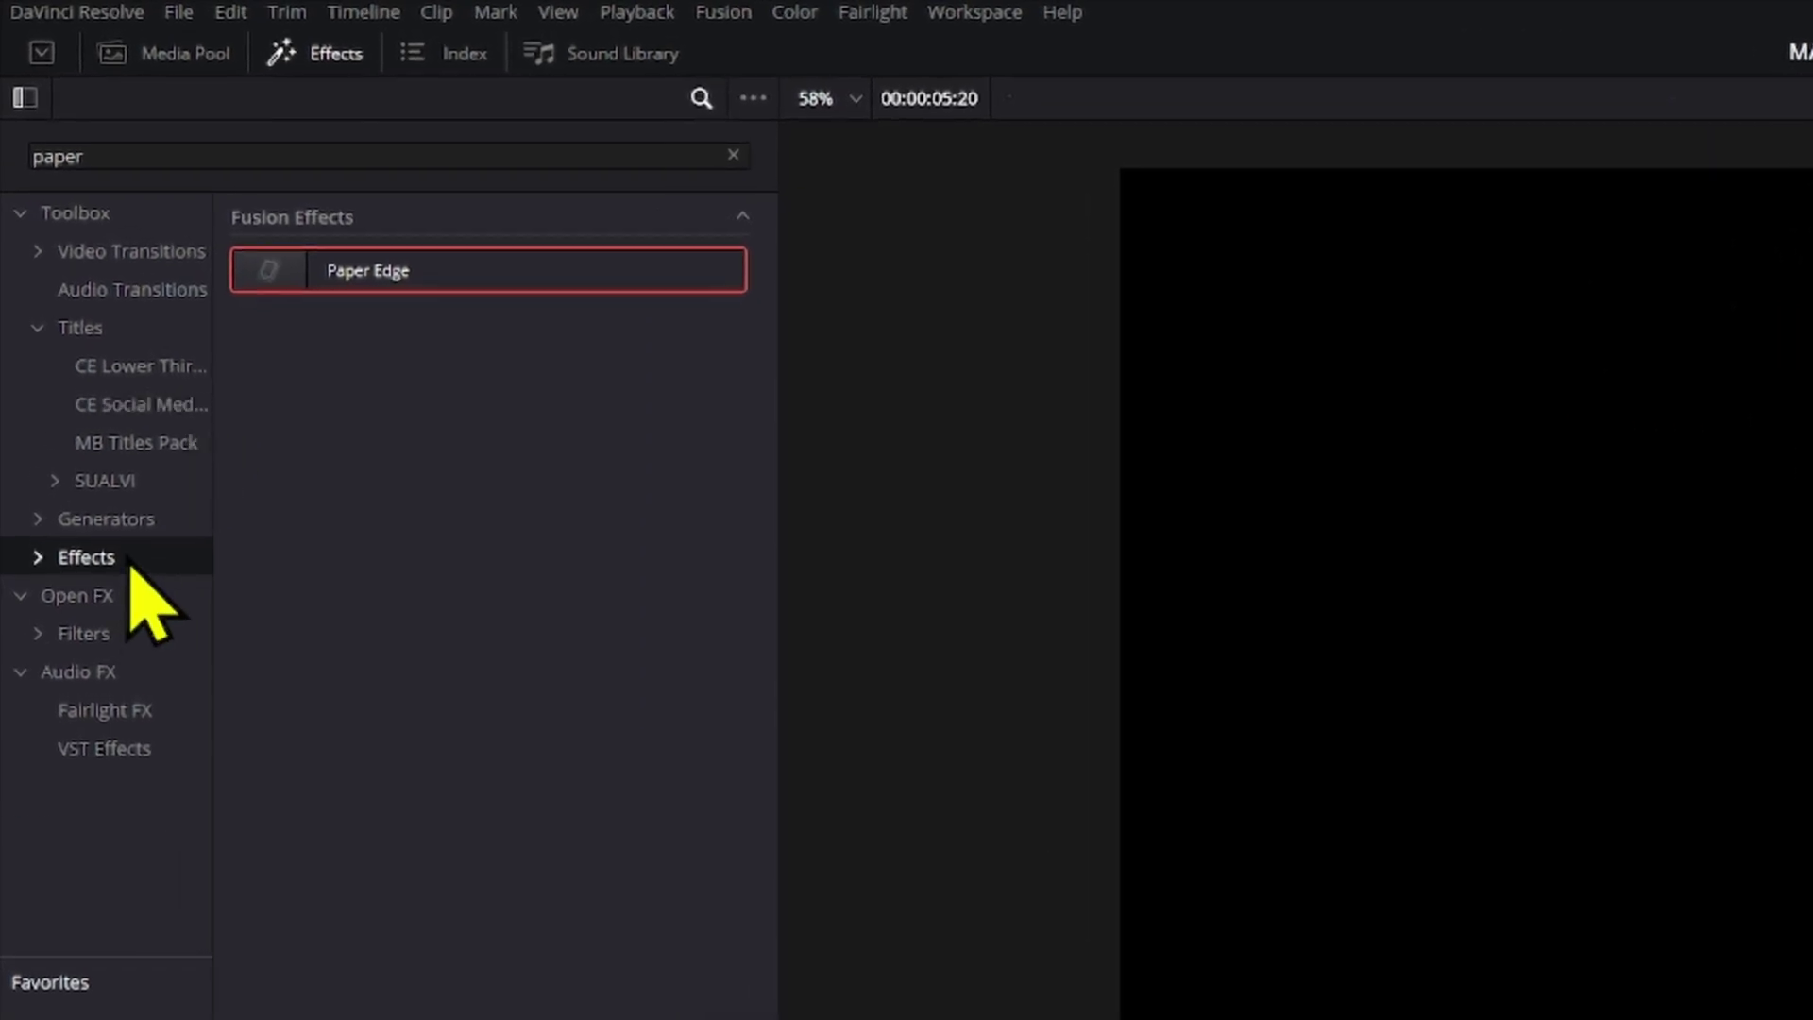
- Search the Open FX library for "sha" and apply Camera Shake to the Video 2 still
click(130, 591)
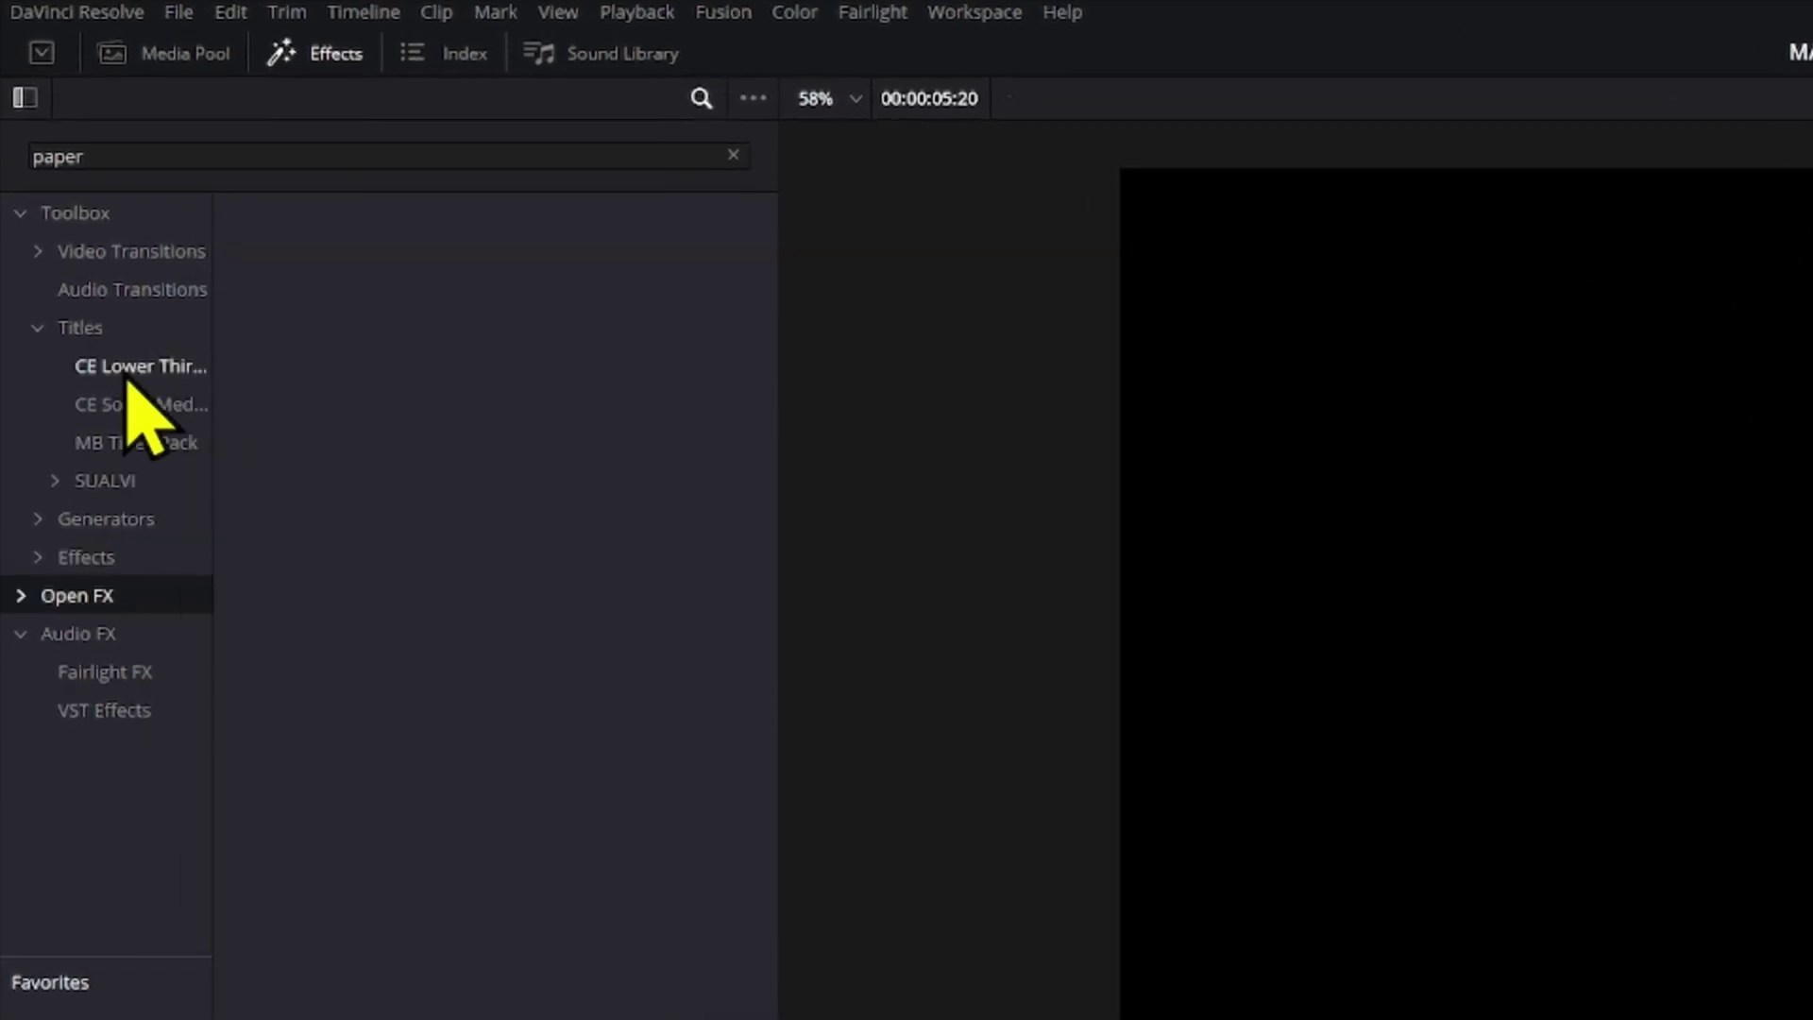
click(180, 146)
text(sha)
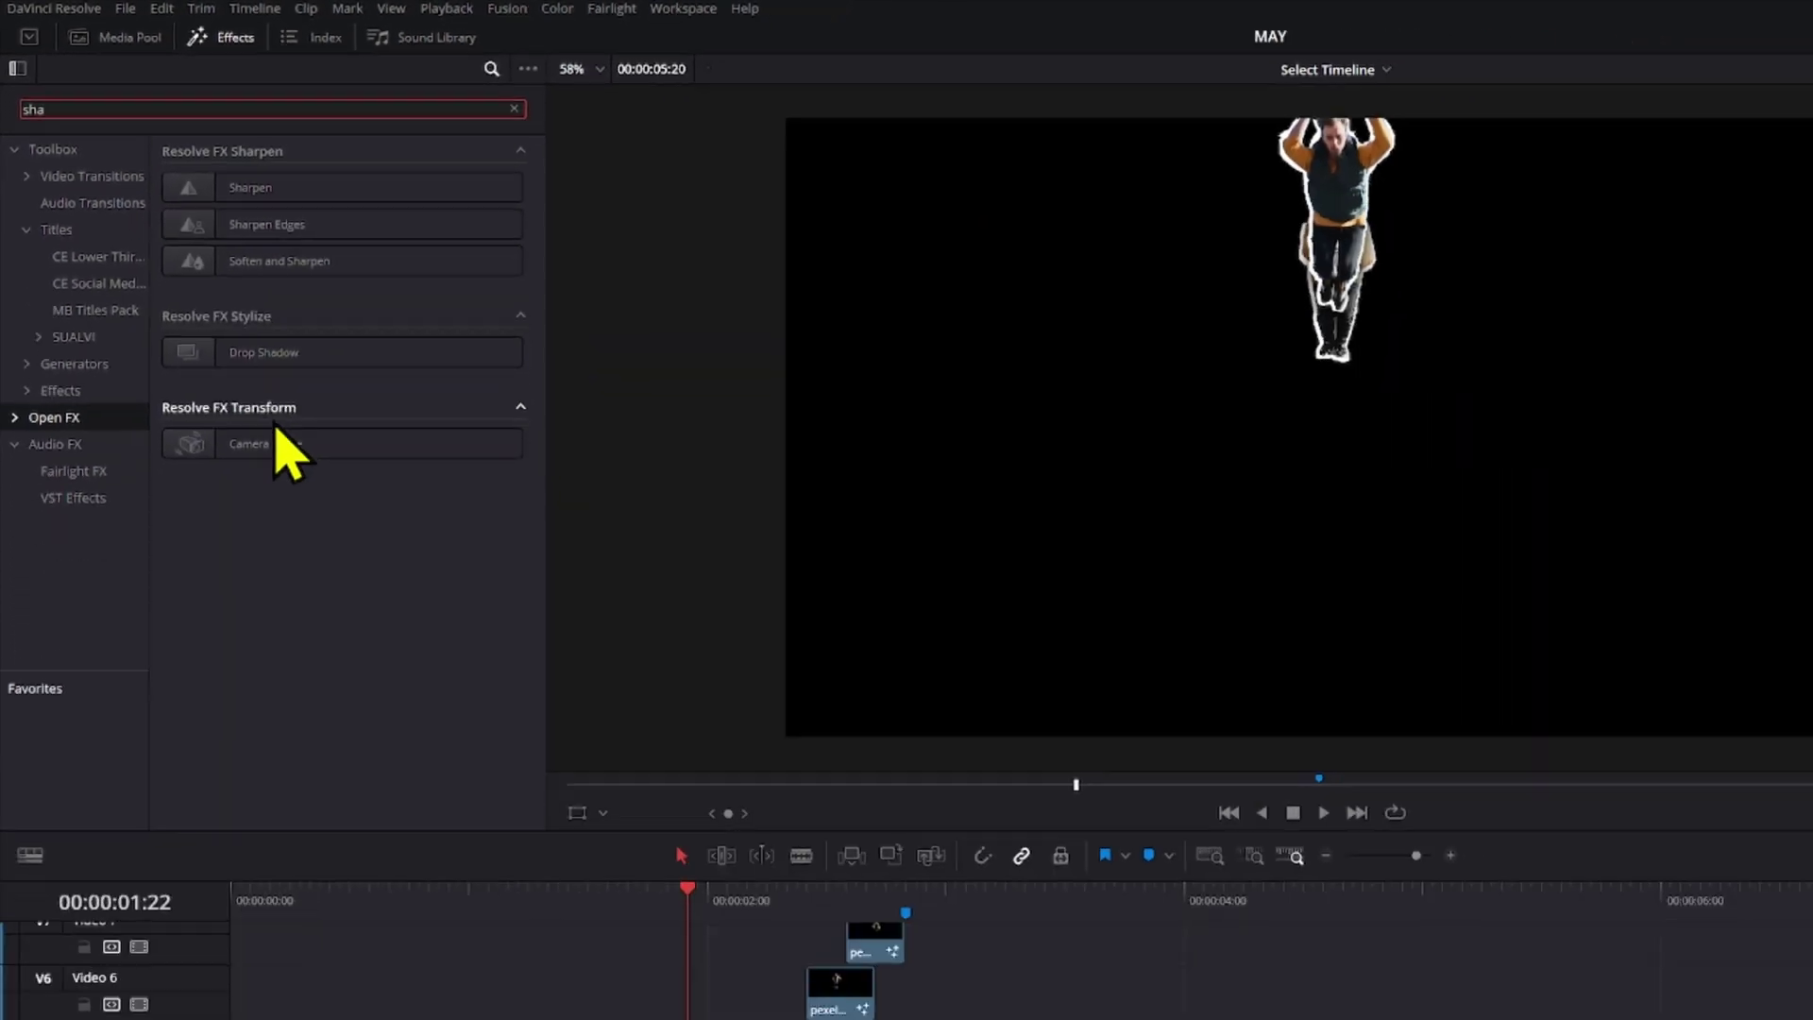
drag(471, 640, 628, 675)
drag(314, 338, 510, 873)
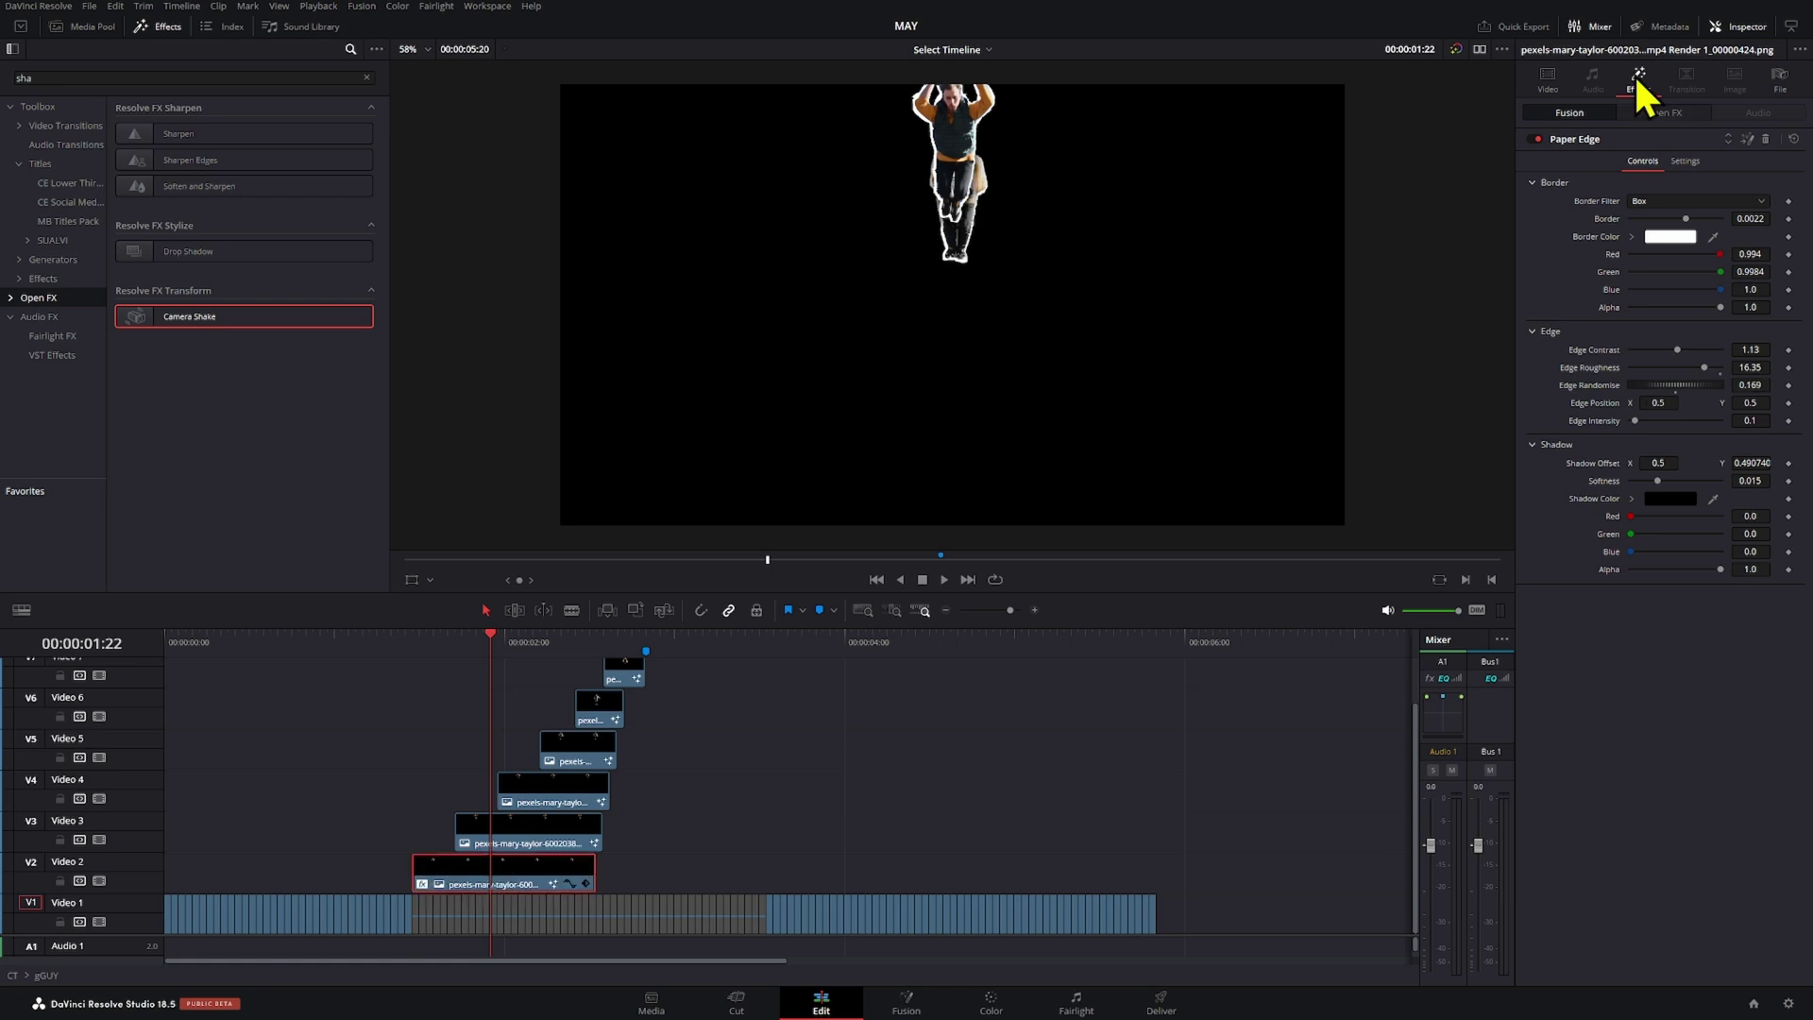
- Reduce the Camera Shake on the Video 2 still to Tilt Amplitude 0.085, Rotation Amplitude 0.047 and PTR Speed 0.170, and preview it
click(1652, 126)
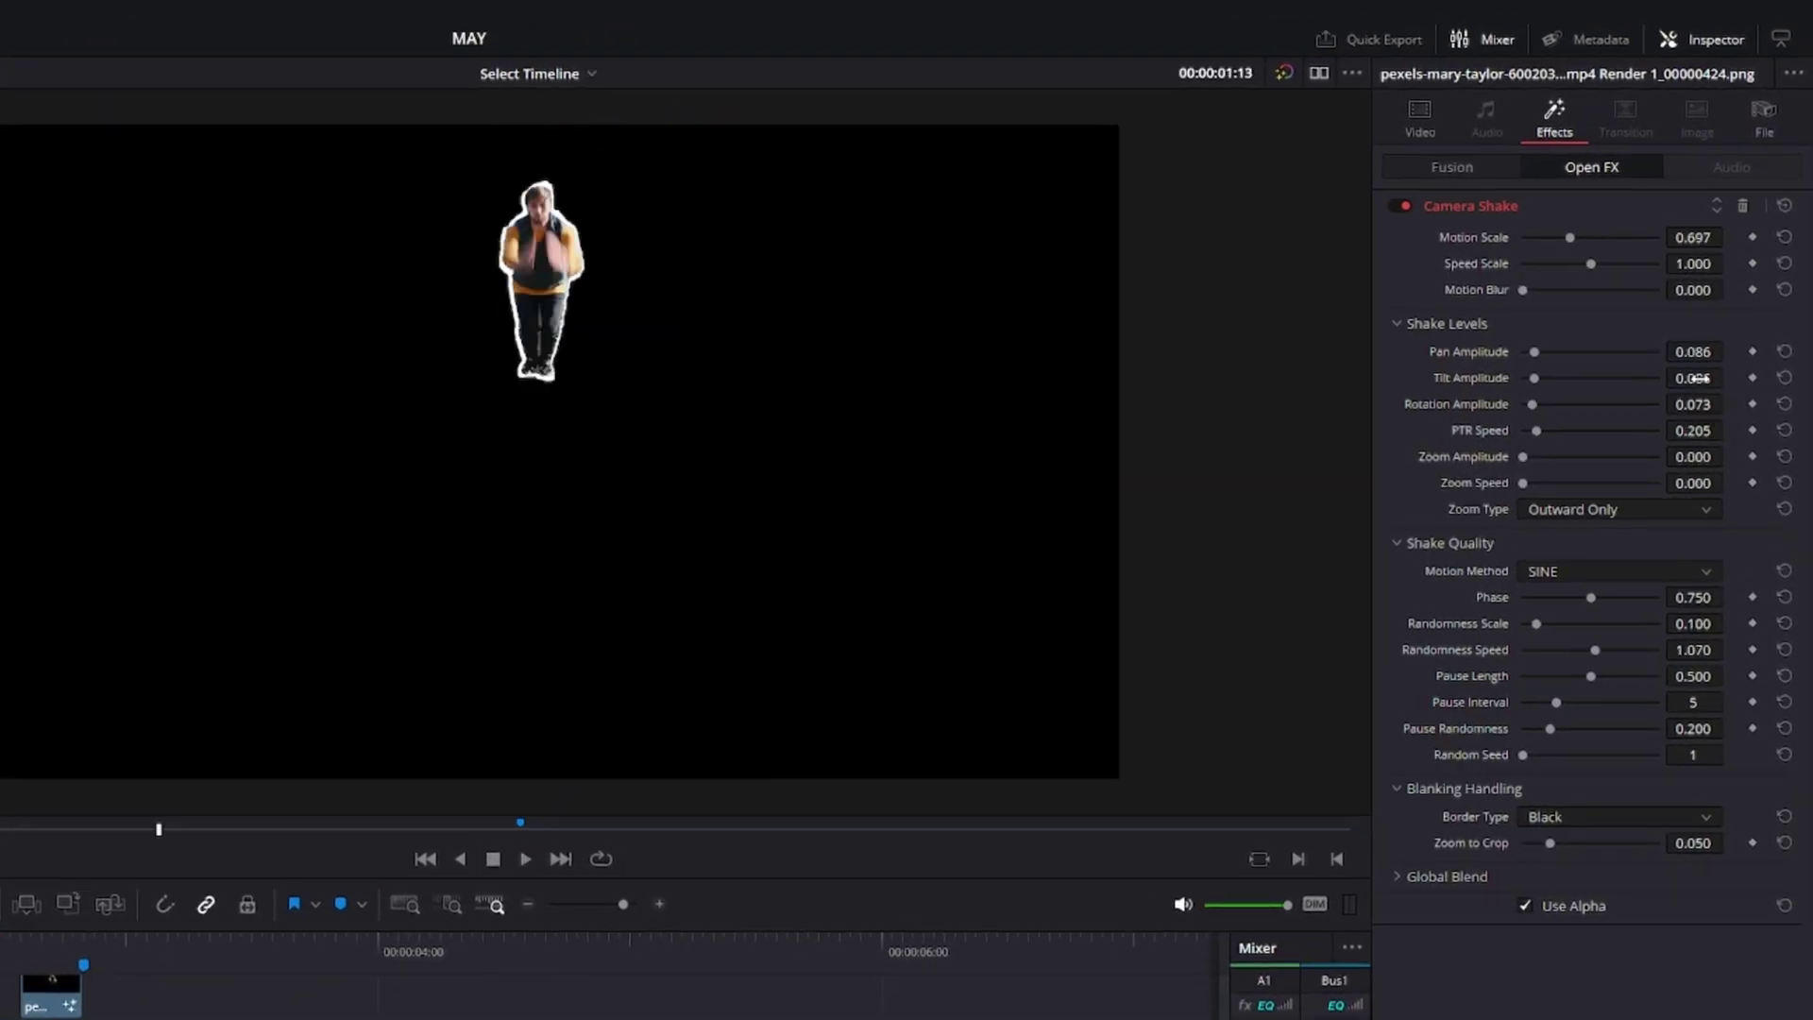
drag(1756, 430, 1681, 429)
key(space)
key(space)
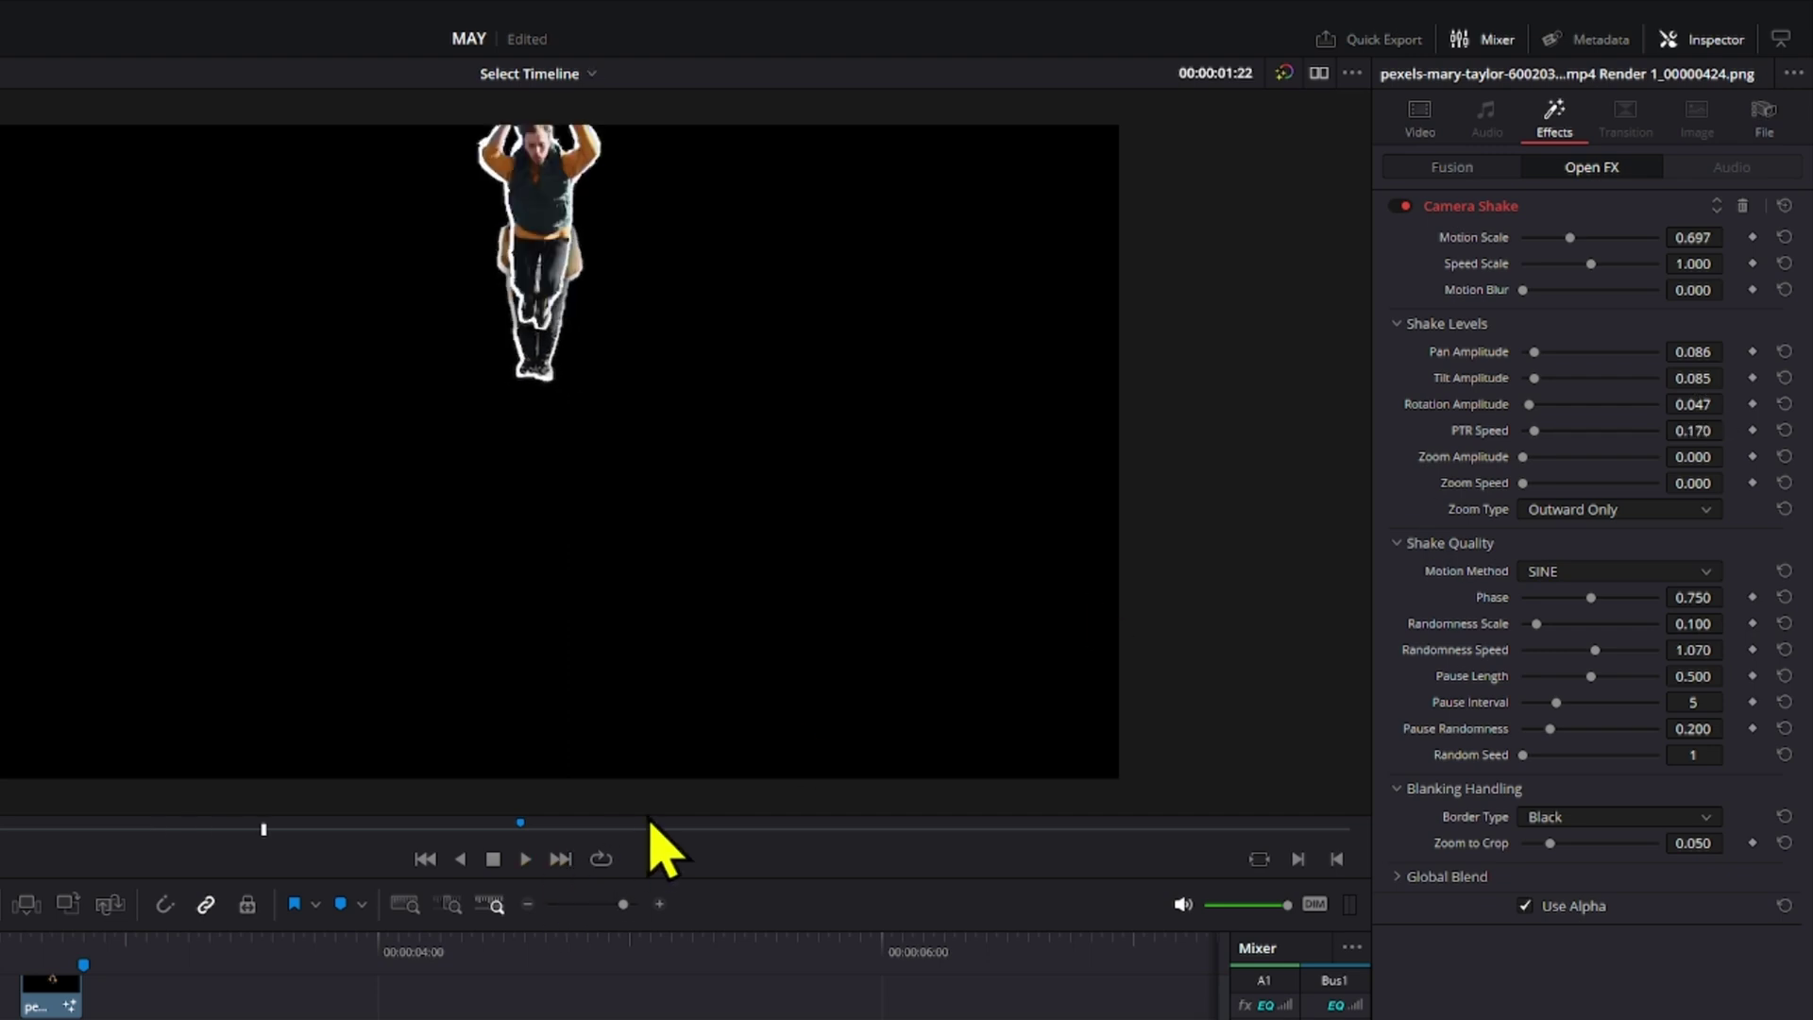
- Step backward and forward frame by frame through the Video 2 still to examine its shake movement
key(Left)
key(Left)
key(Left)
key(Left)
key(Left)
key(Left)
key(Left)
key(Left)
key(Right)
key(Right)
key(Right)
key(Right)
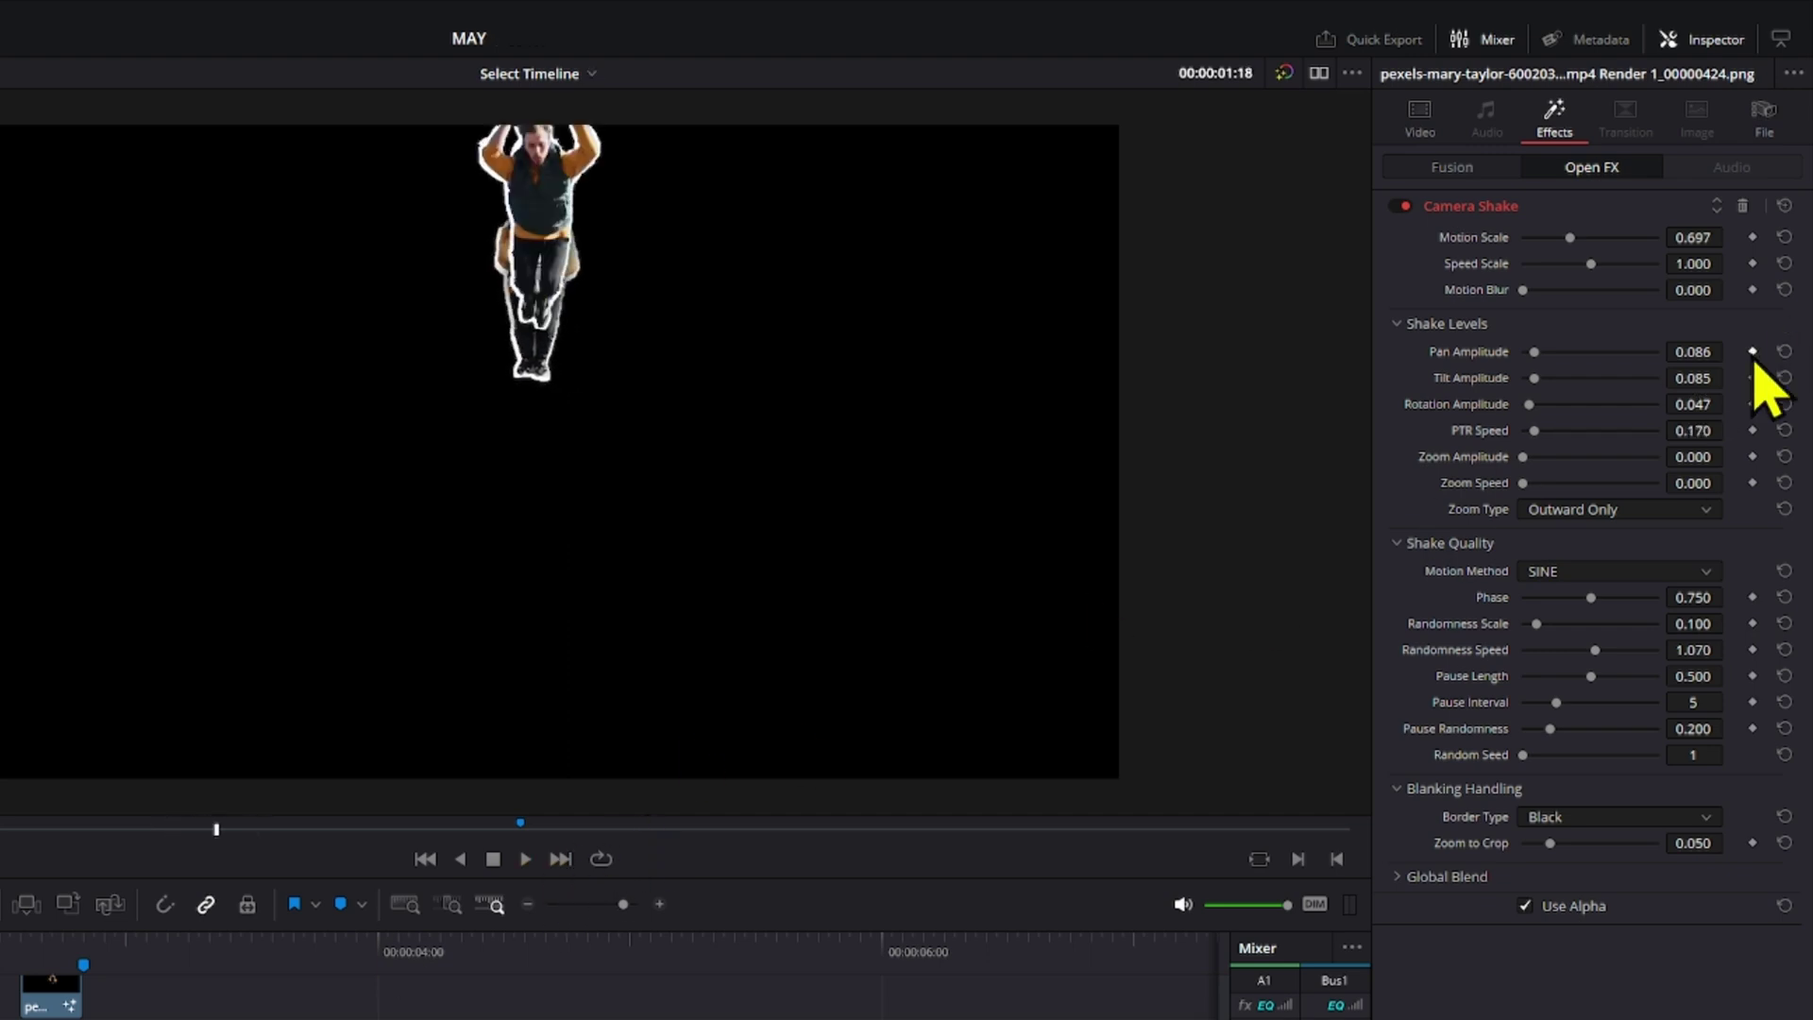
- Set the Video 2 still's Camera Shake to Motion Scale 0.403, Pan 0.069, Tilt 0.067, Rotation 0.035 and PTR Speed 0.575, and preview it
drag(1711, 346, 1688, 425)
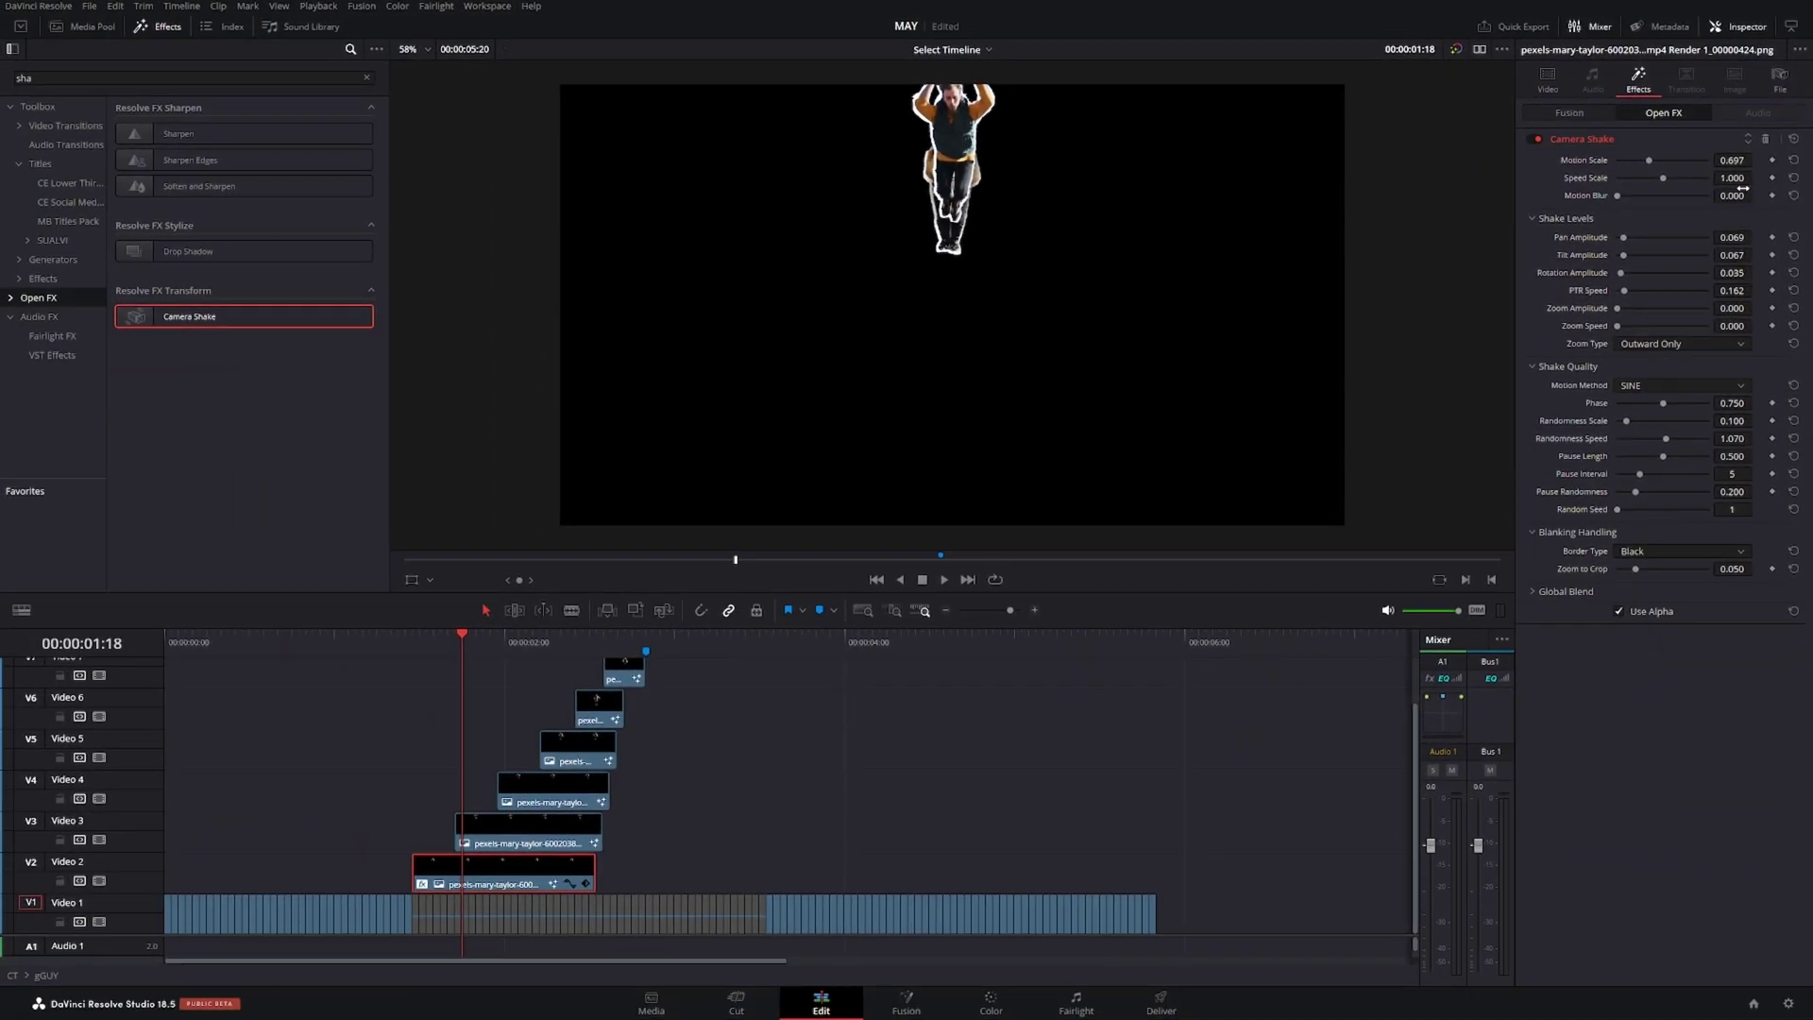
key(space)
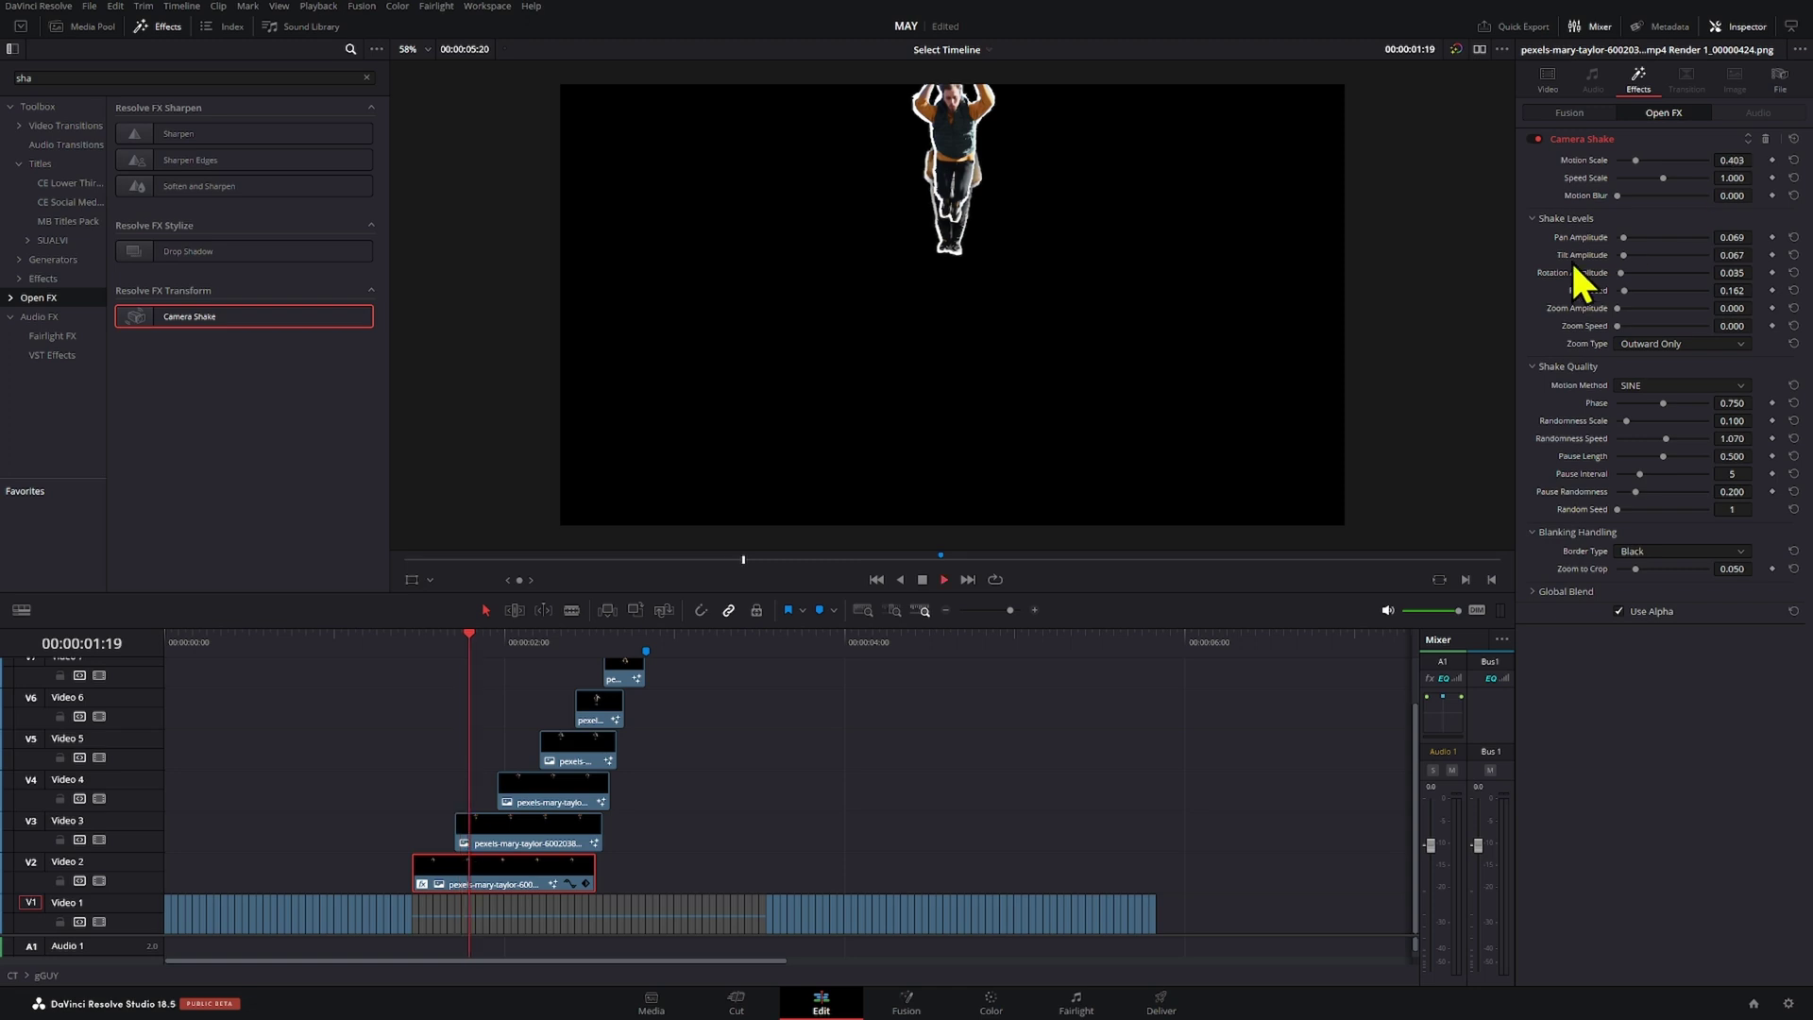
click(422, 654)
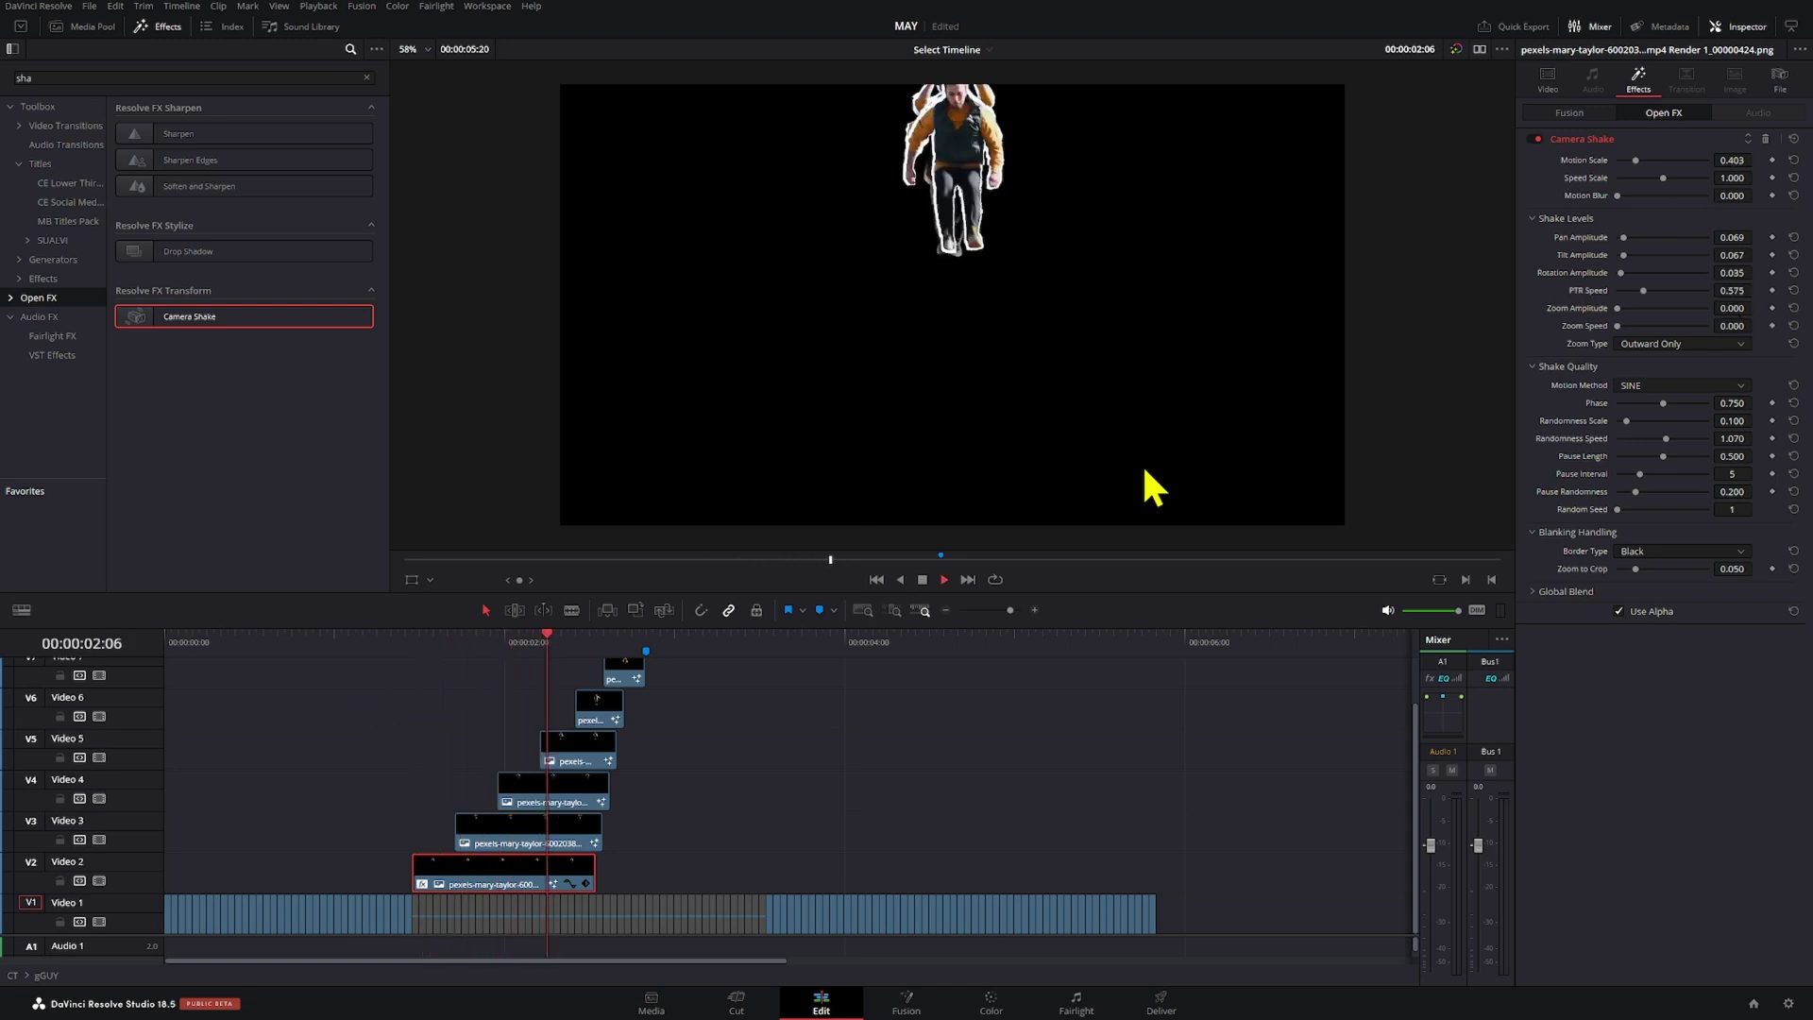
click(413, 648)
key(space)
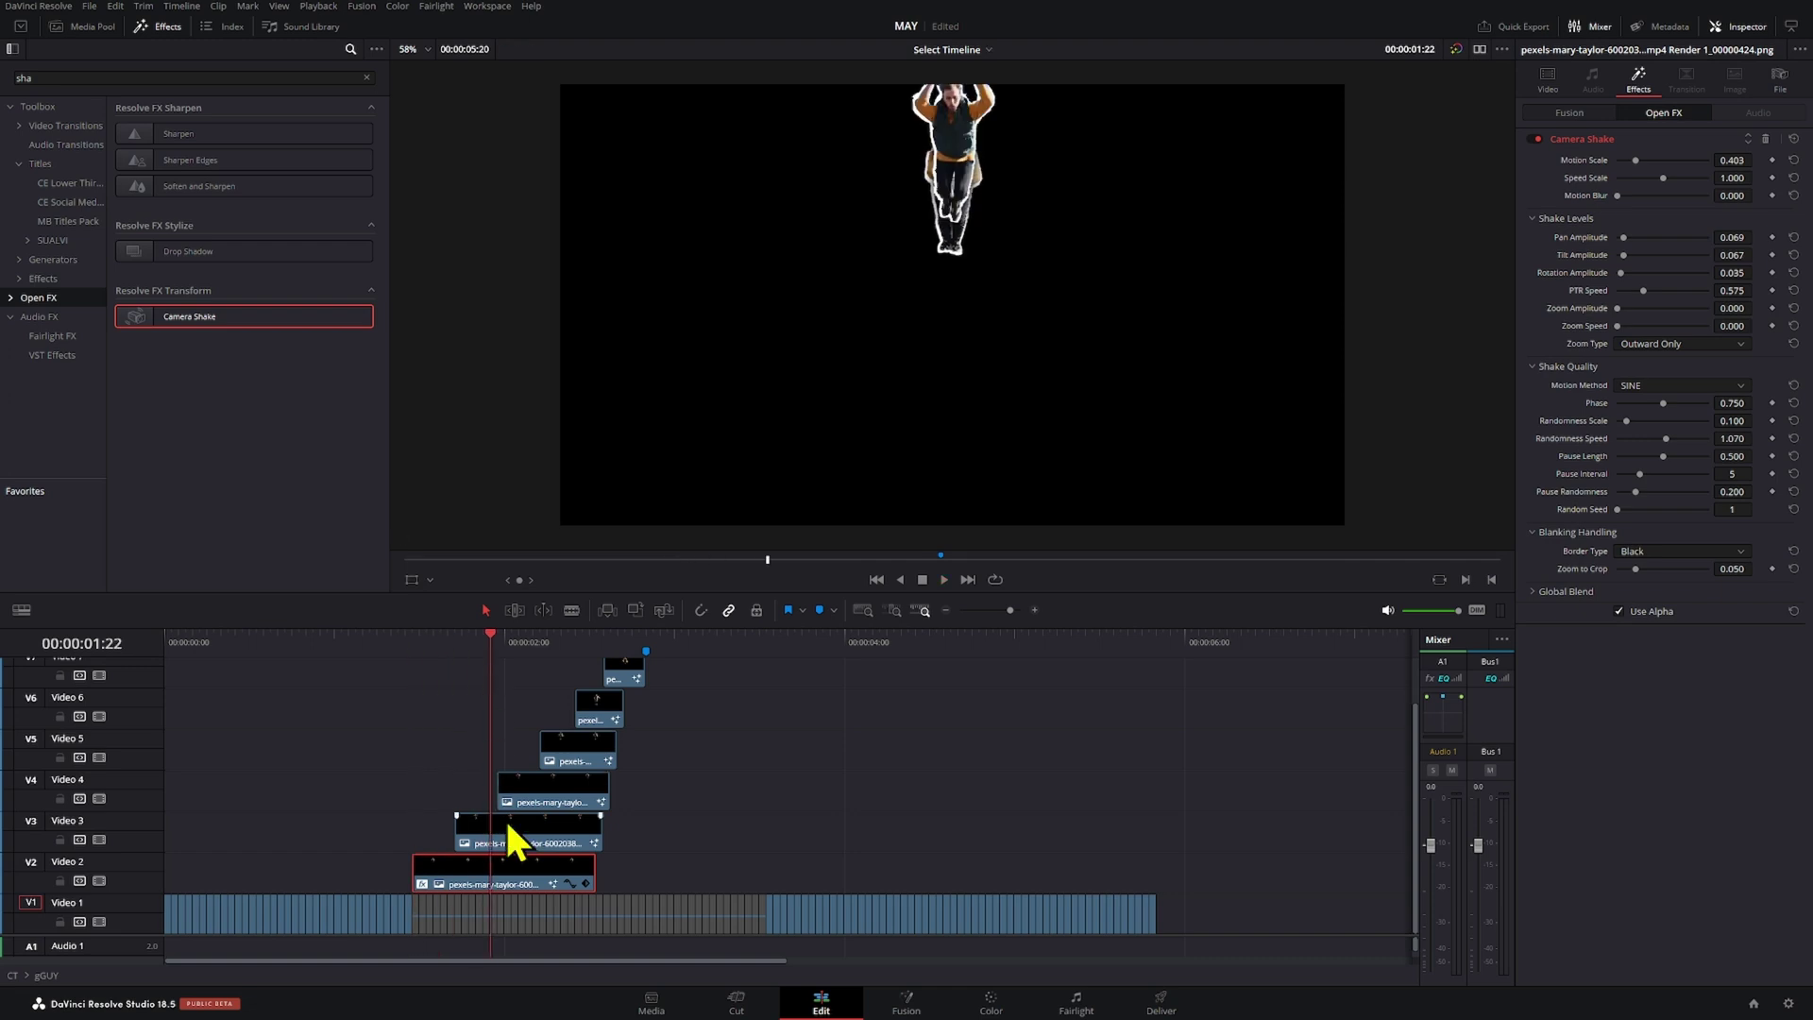
- Paste only the Plugins attributes from the Video 2 still onto the six stills on Video 3 to Video 8, maintaining timing
click(526, 847)
scroll(586, 836, up, 1)
drag(629, 897, 527, 683)
key(alt+v)
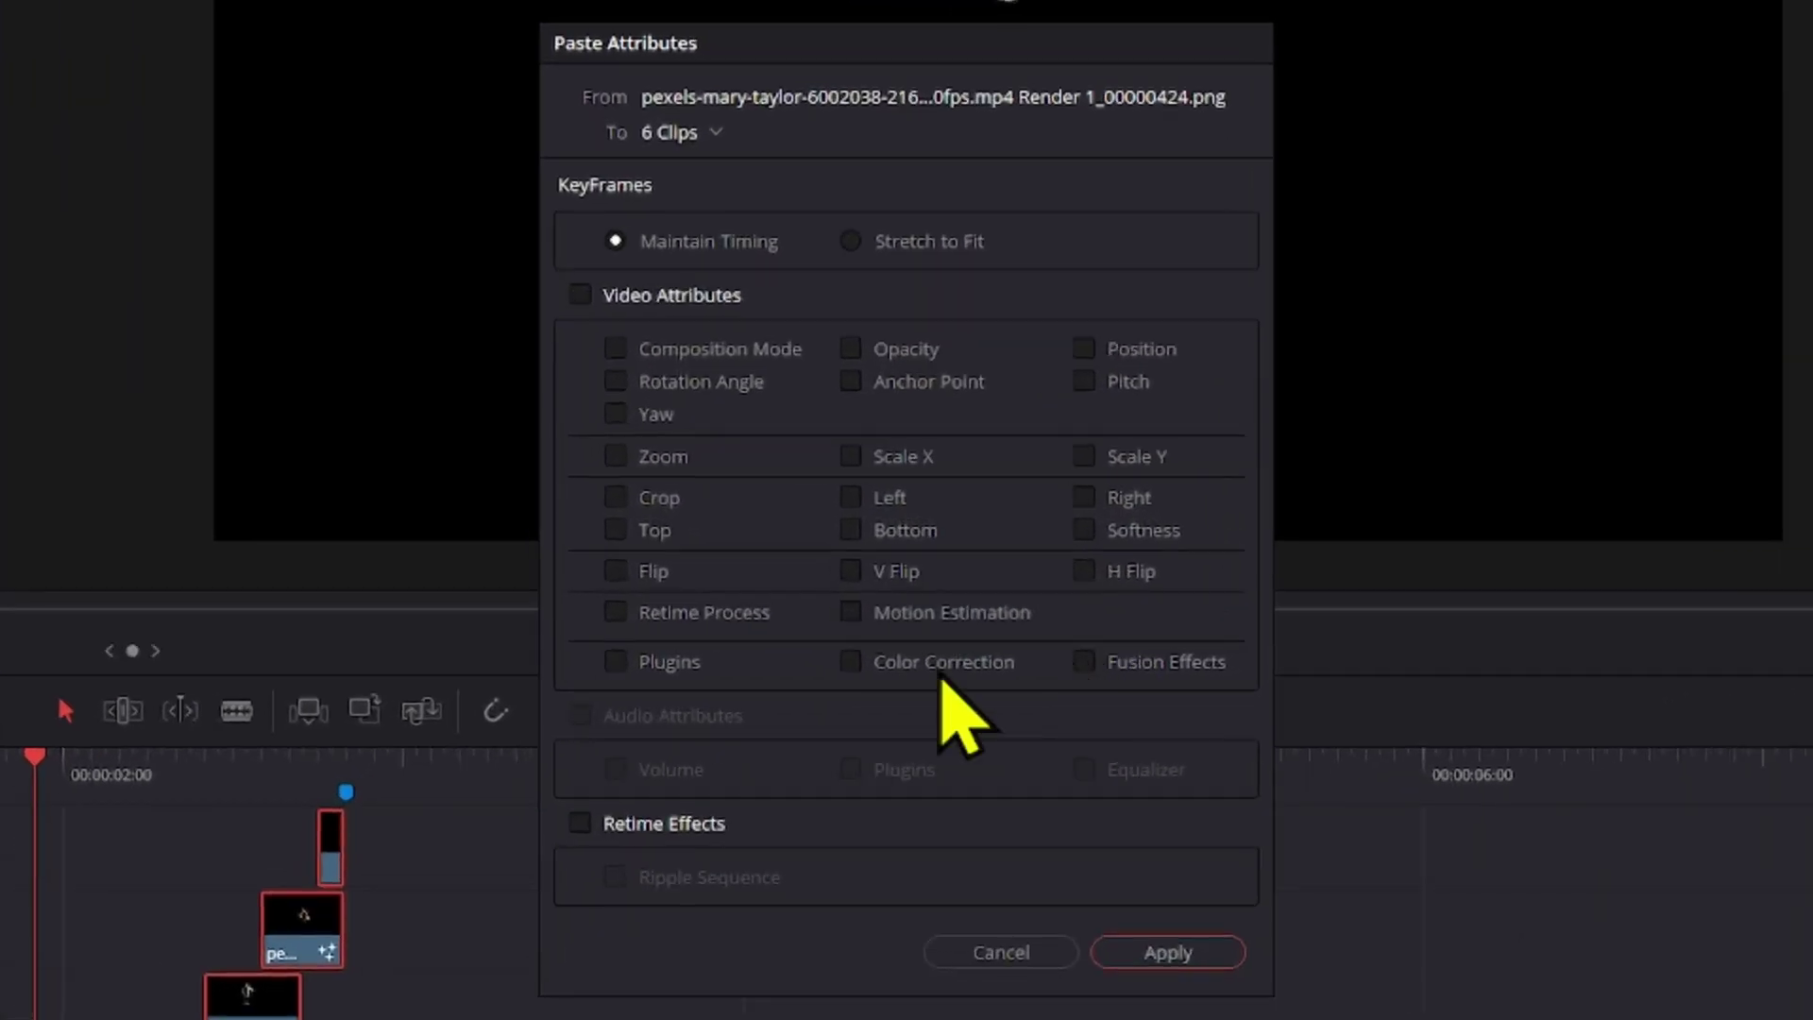
click(672, 662)
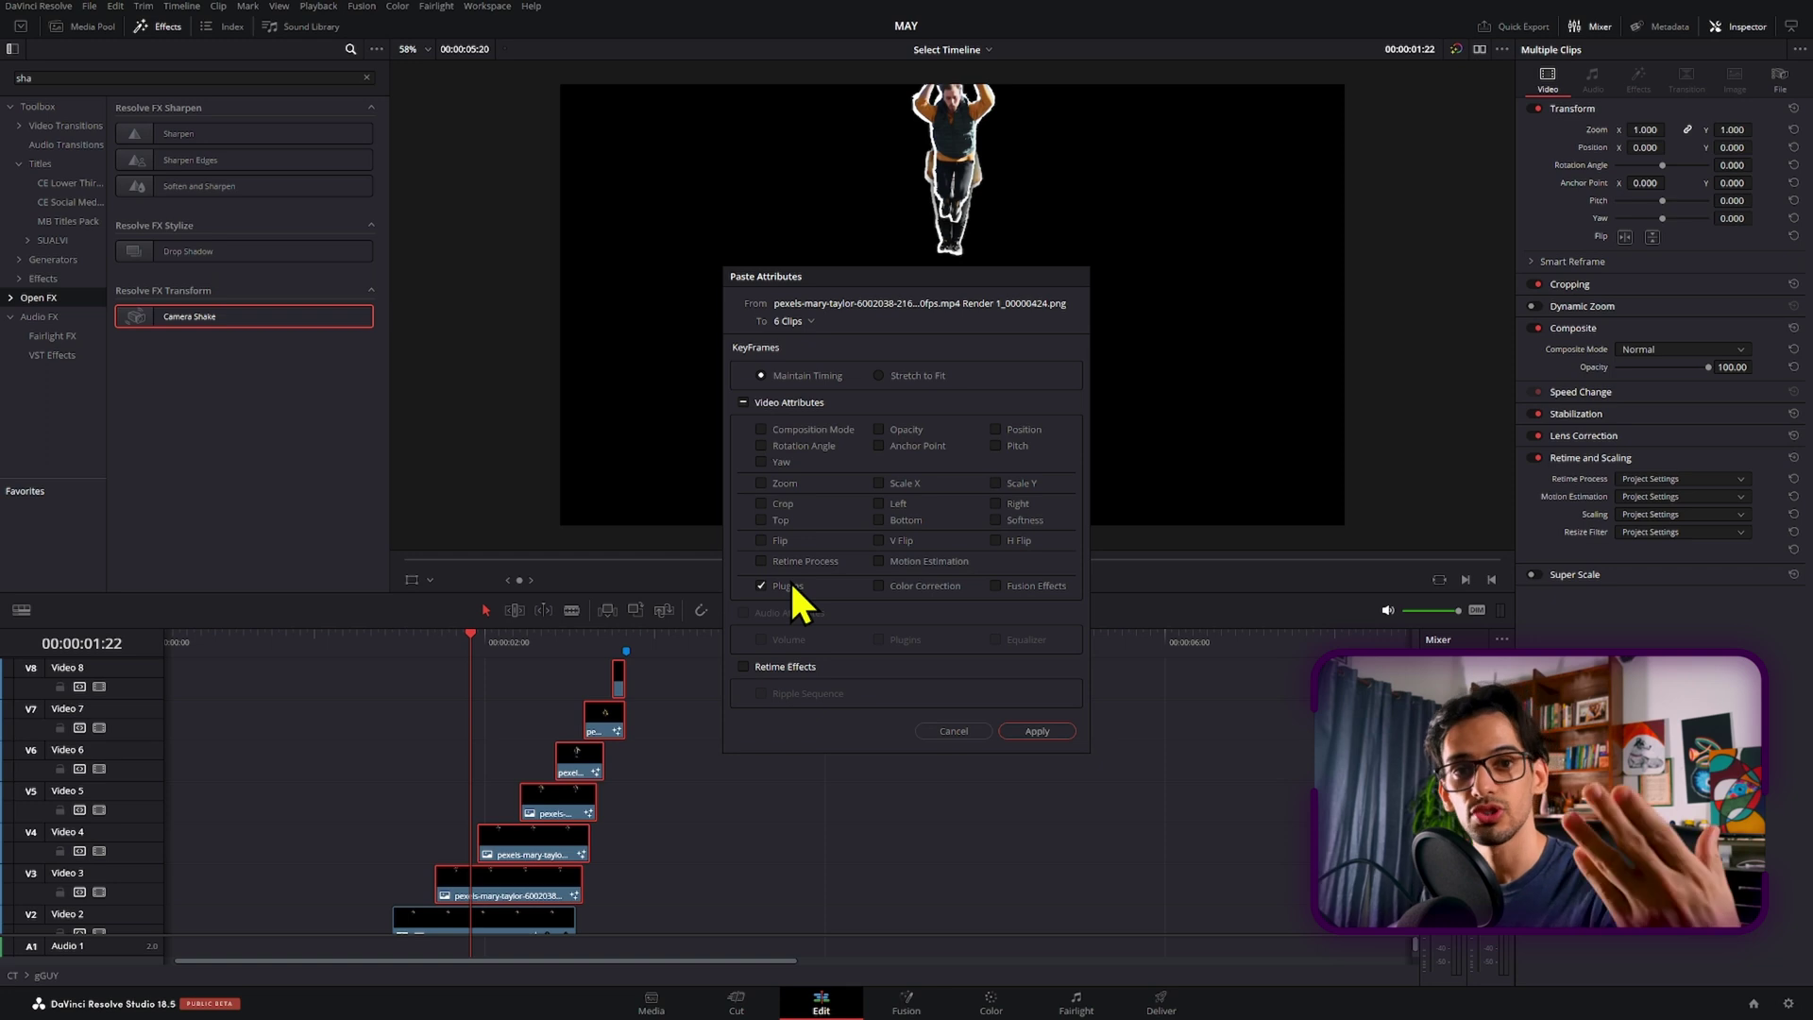
click(1039, 732)
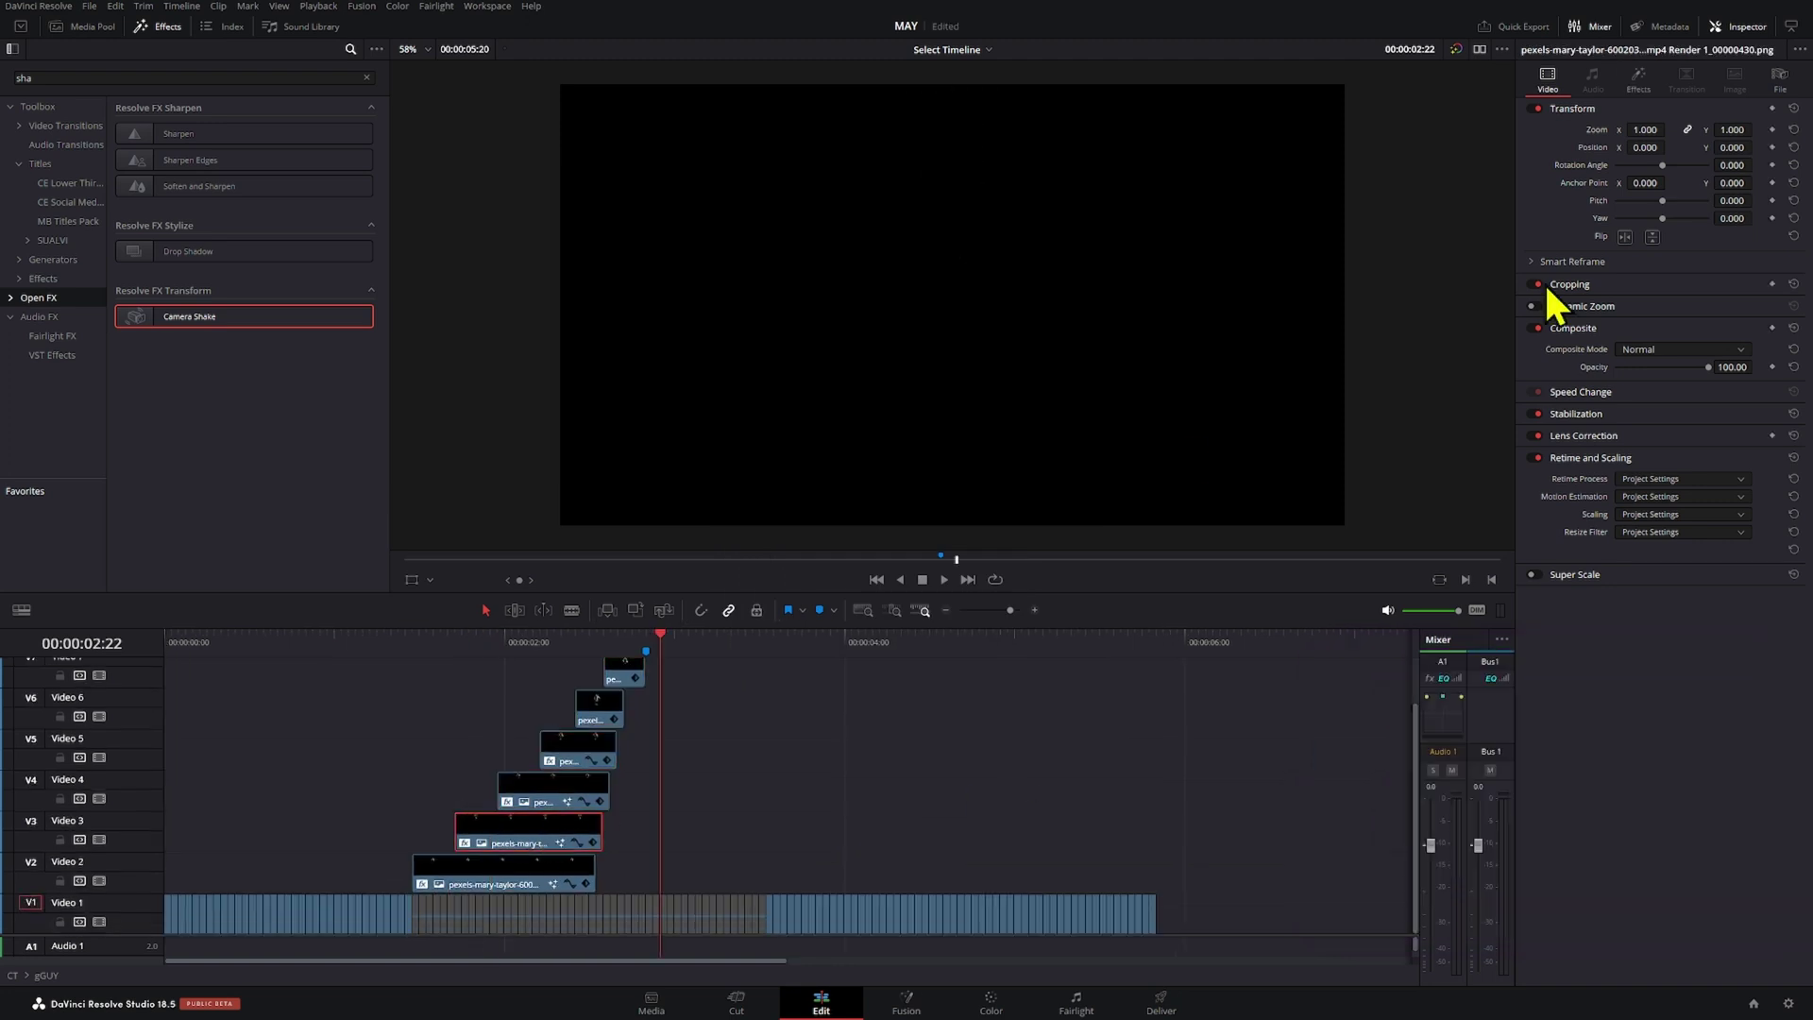
- Vary the Camera Shake on the Video 3 still with Randomness Scale 0.078 and Randomness Speed 0.806
click(1640, 80)
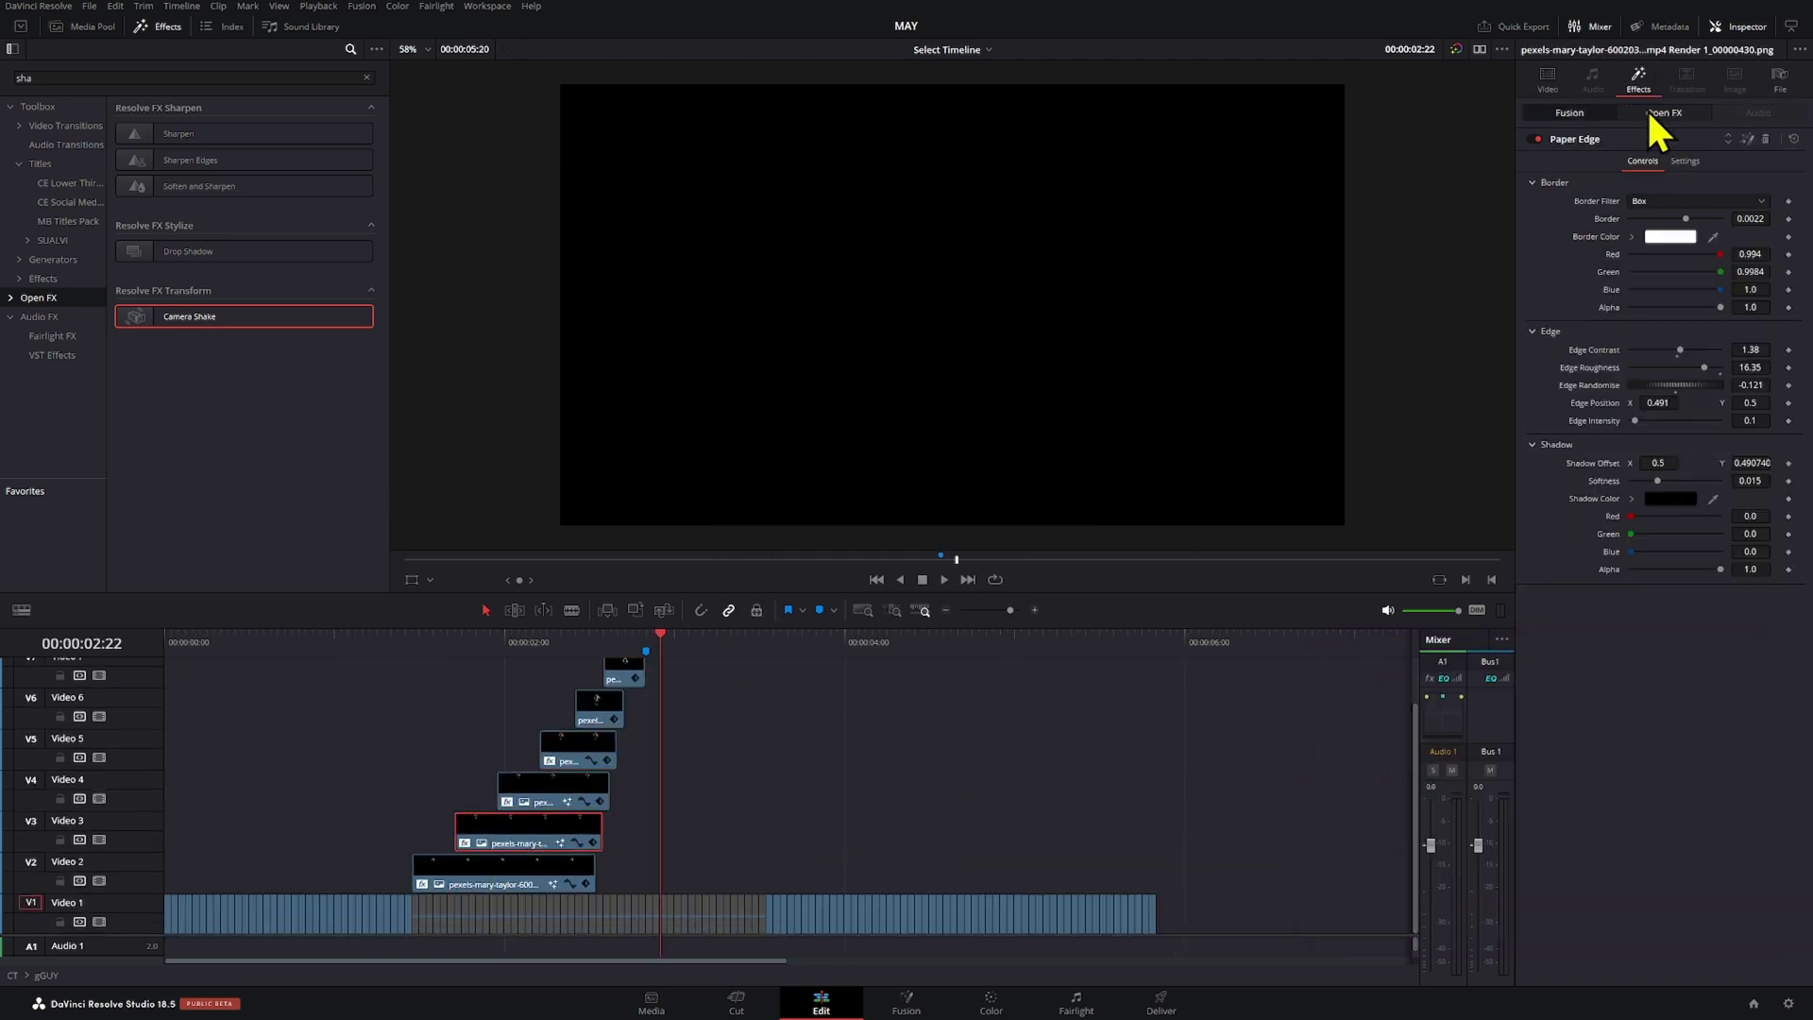
click(1662, 112)
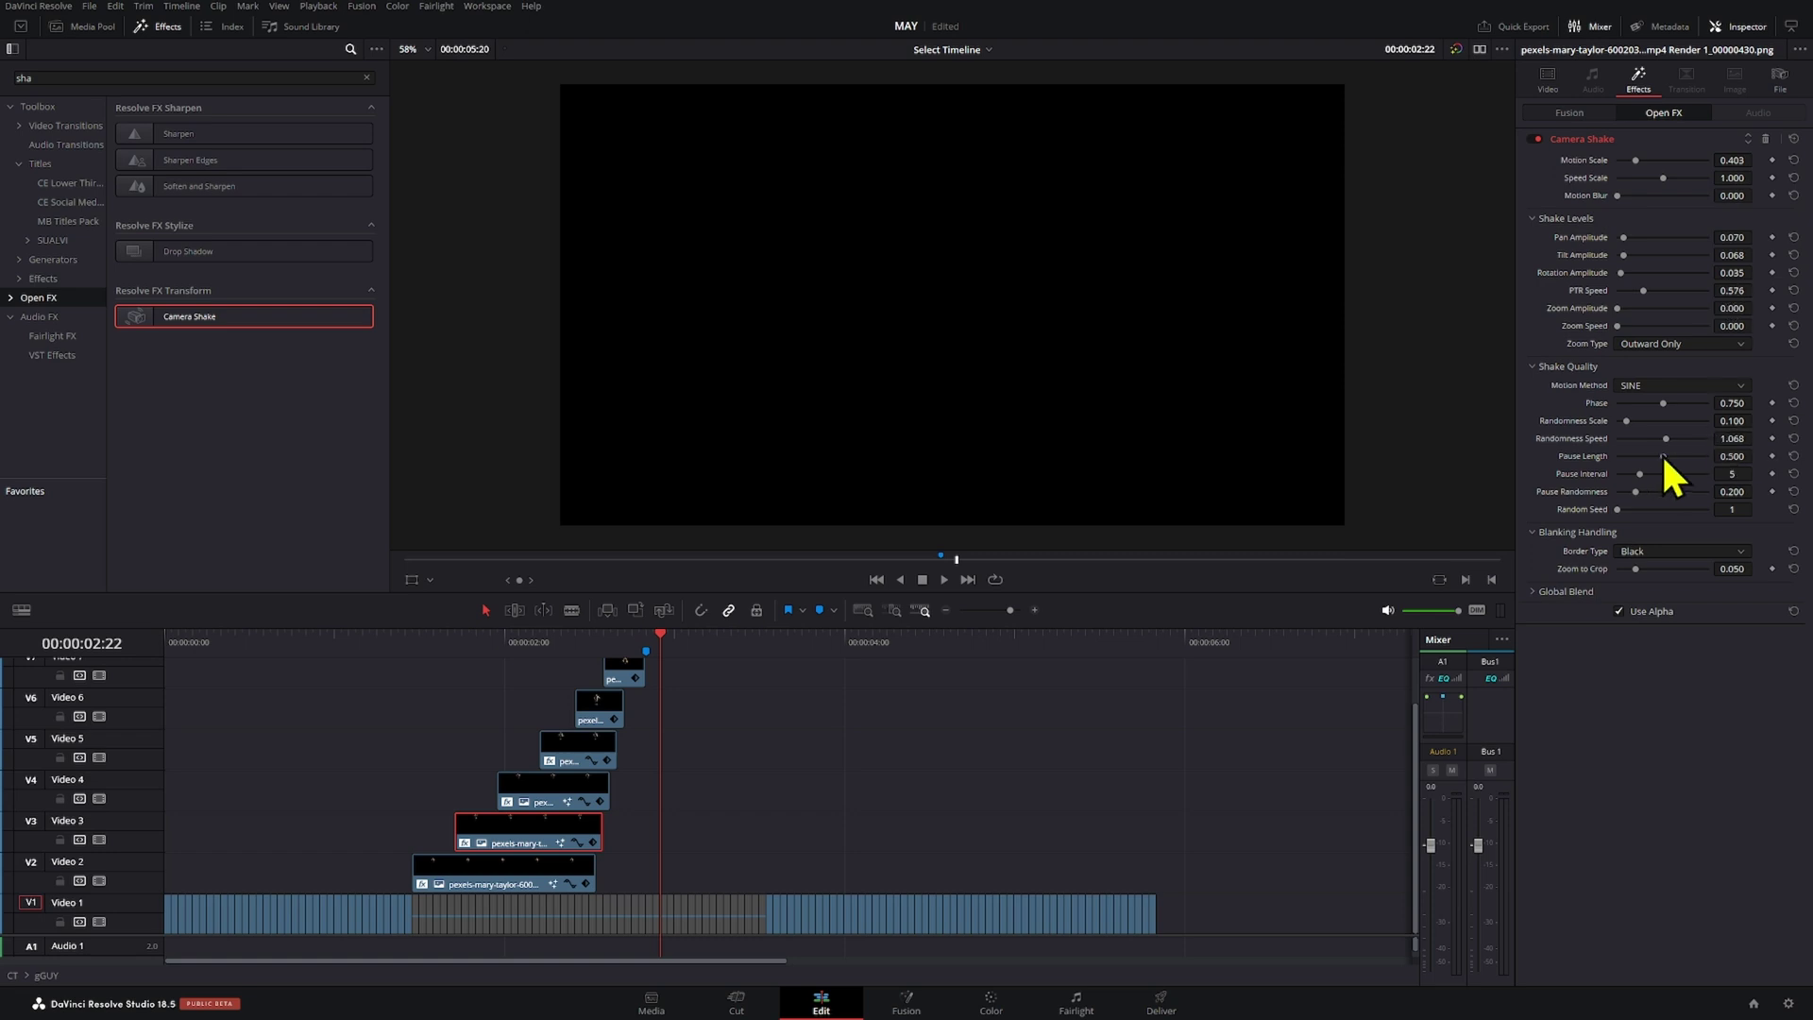
drag(1730, 420, 1756, 421)
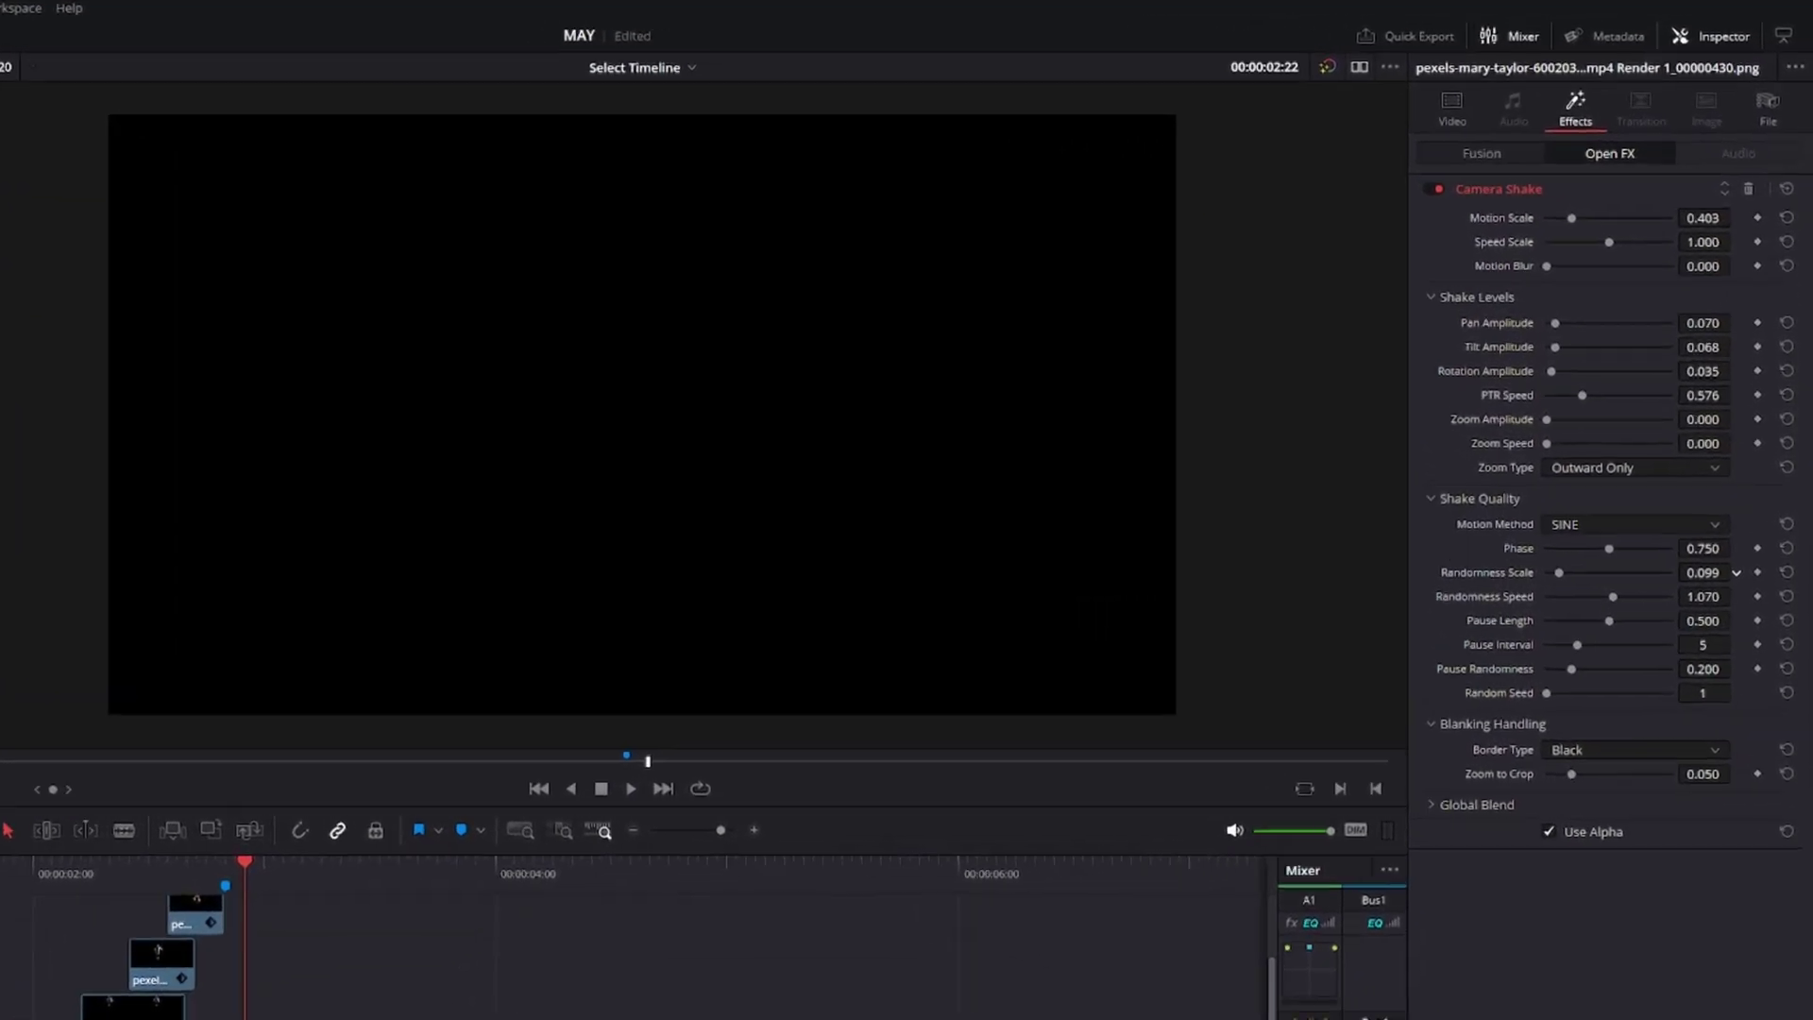
drag(1736, 573, 1705, 573)
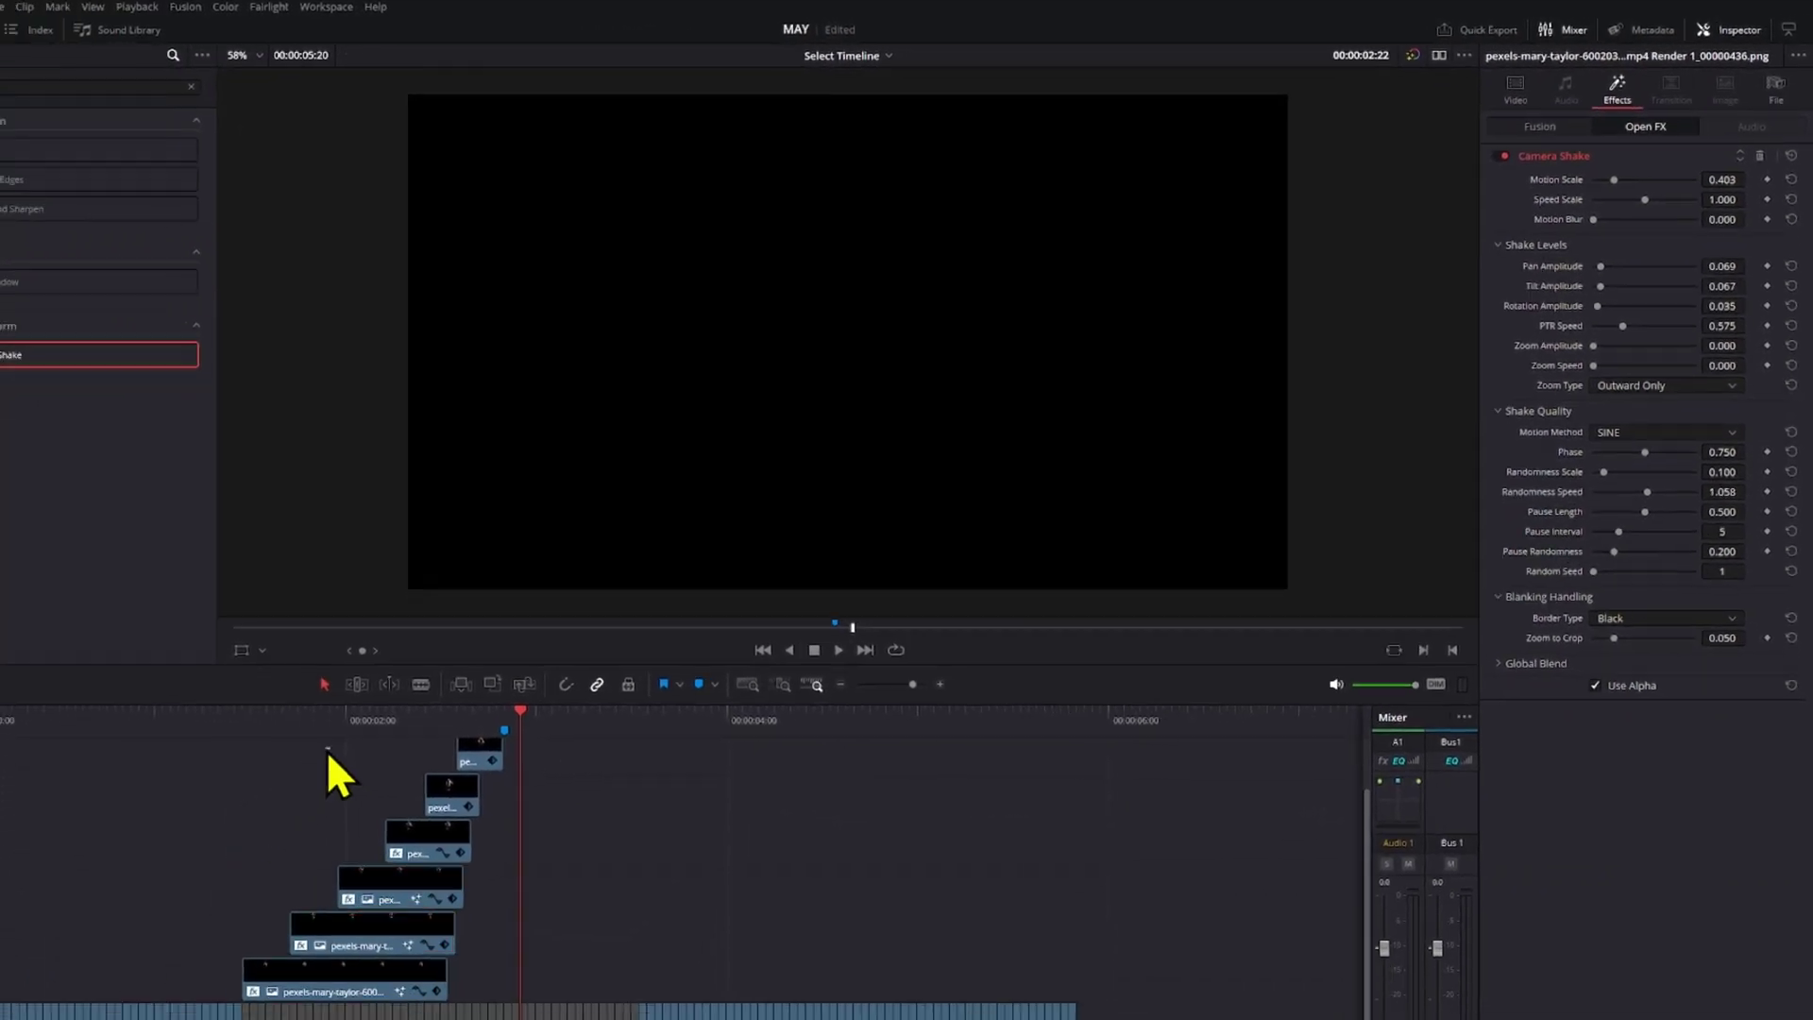
- Play back the stacked stills from the start of the jump to check their varied shake
click(323, 737)
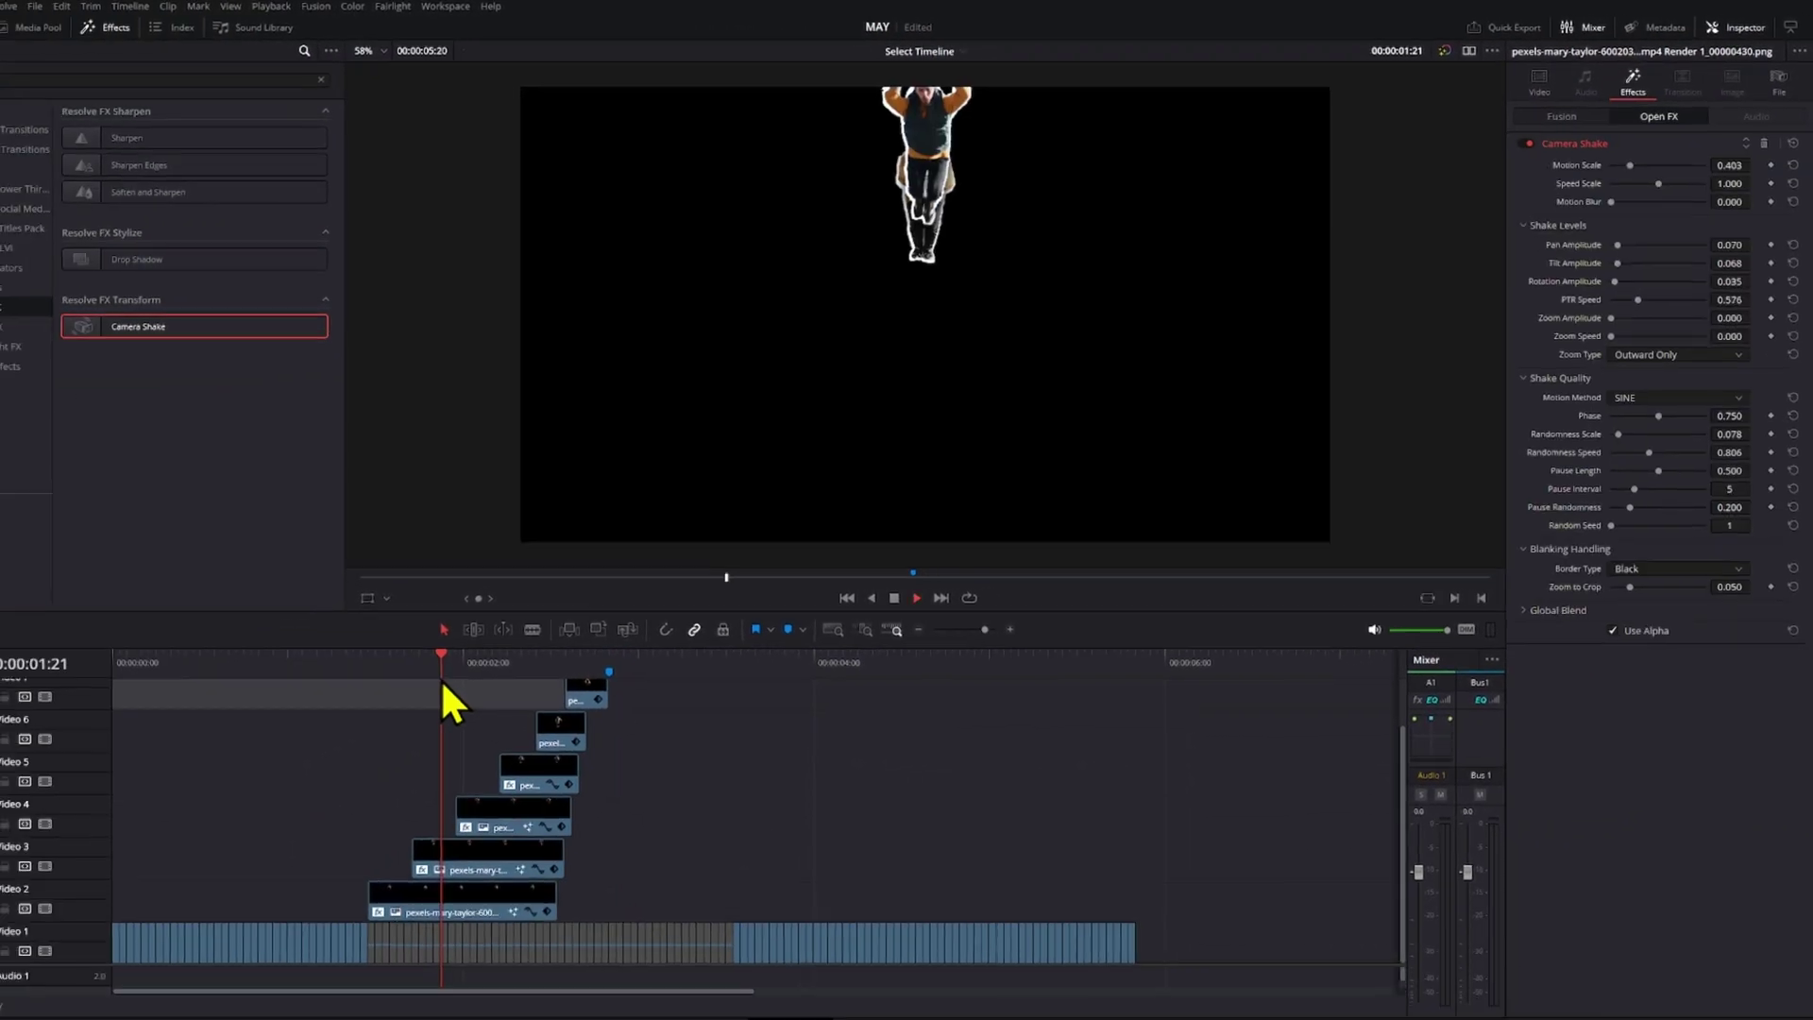
key(space)
key(space)
click(275, 721)
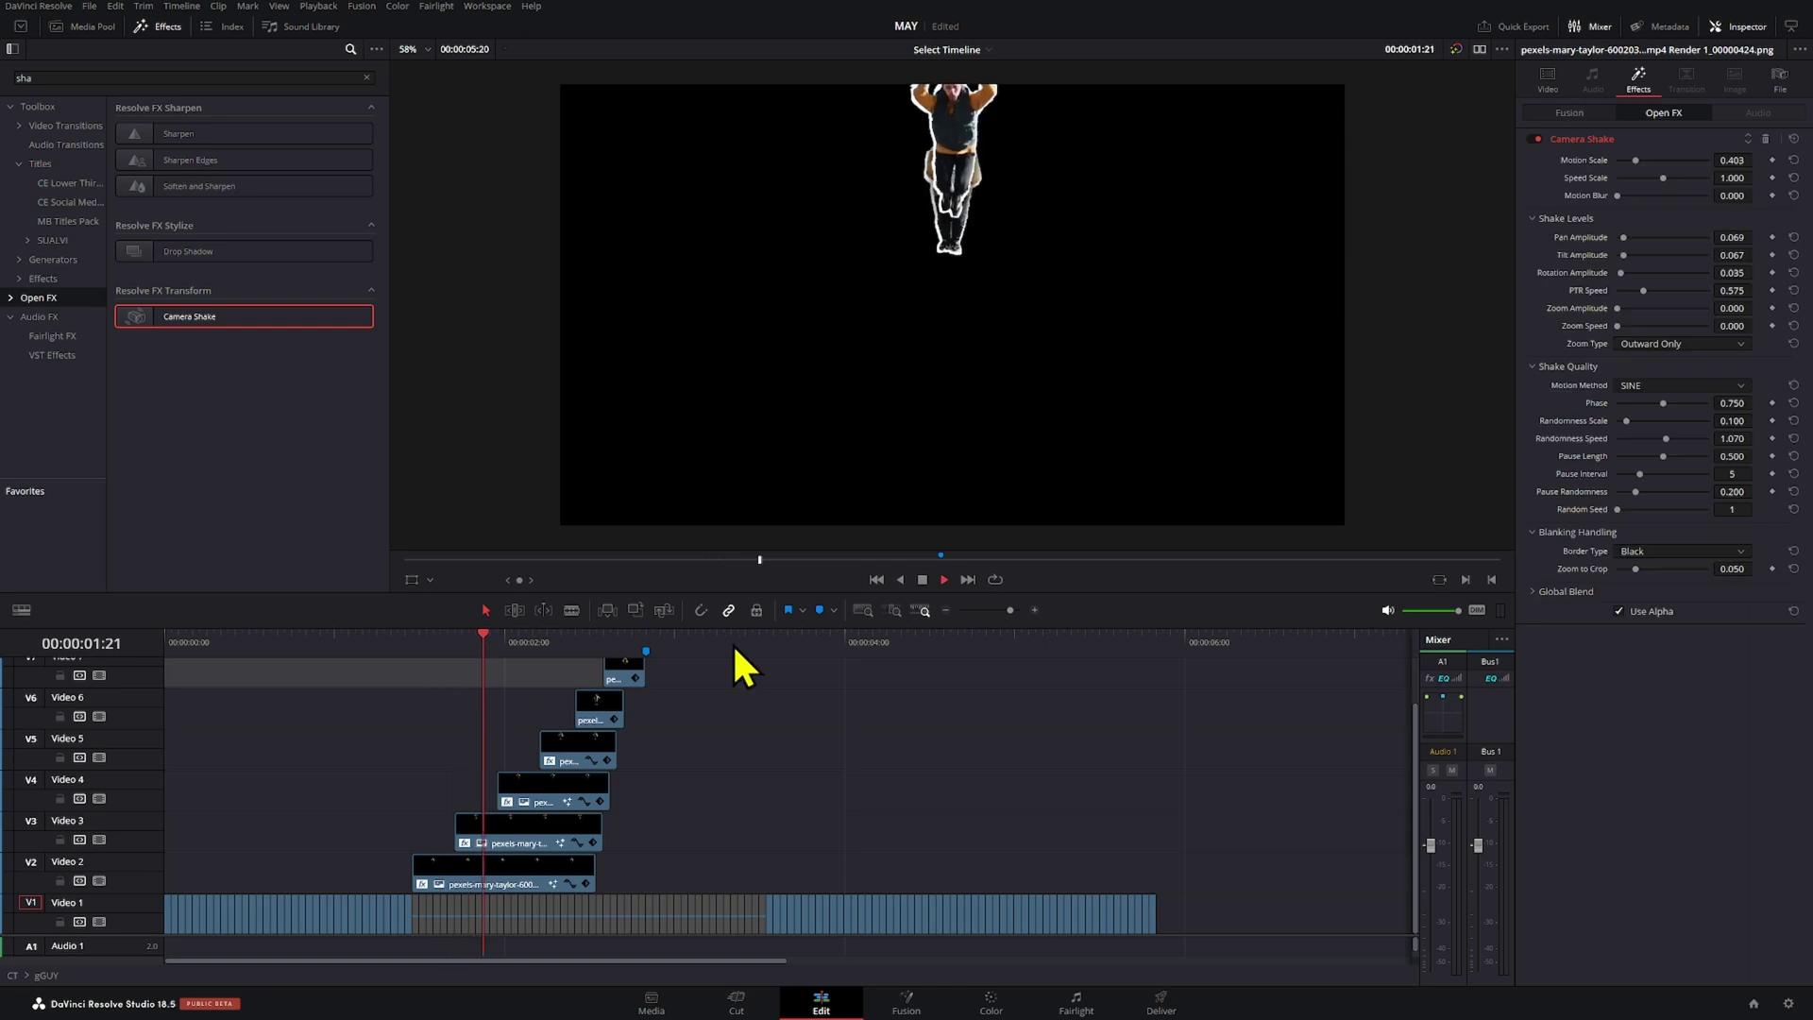
- Search the video transitions for "glow" and apply the Fusion Glow transition to the end of the Video 8 still
scroll(696, 741, up, 2)
click(632, 640)
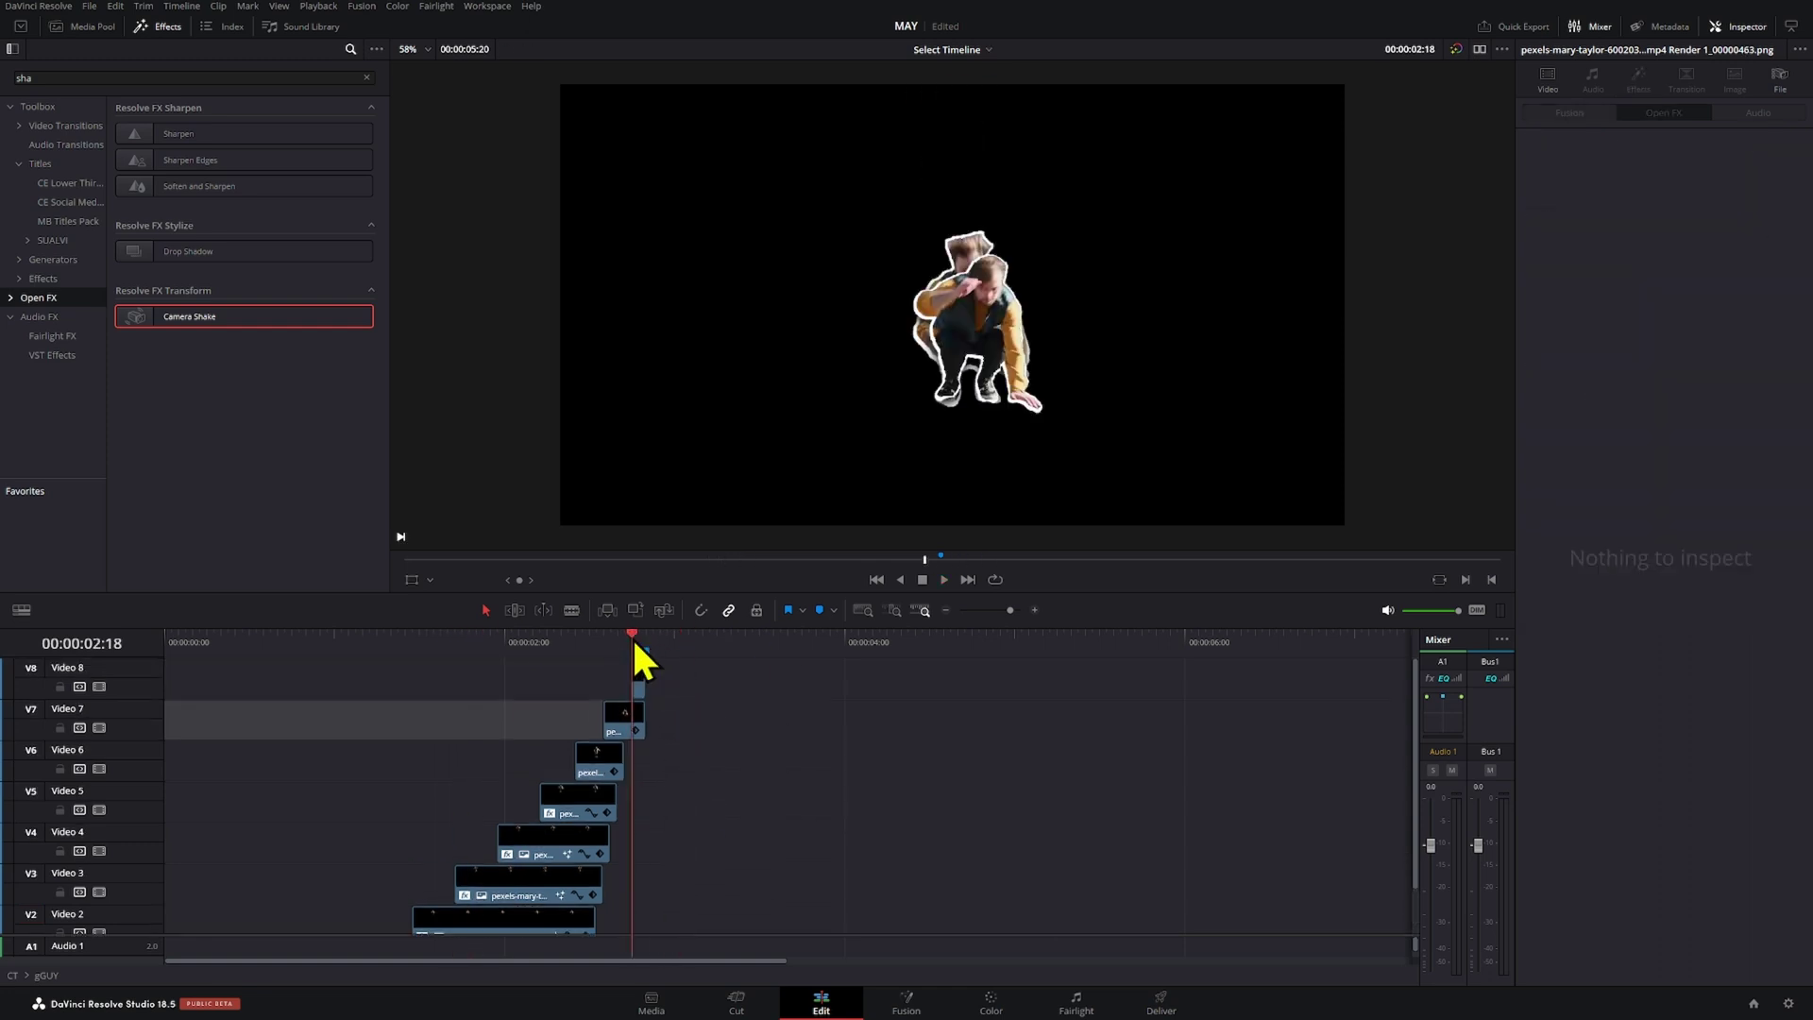
scroll(770, 688, up, 4)
scroll(886, 695, up, 3)
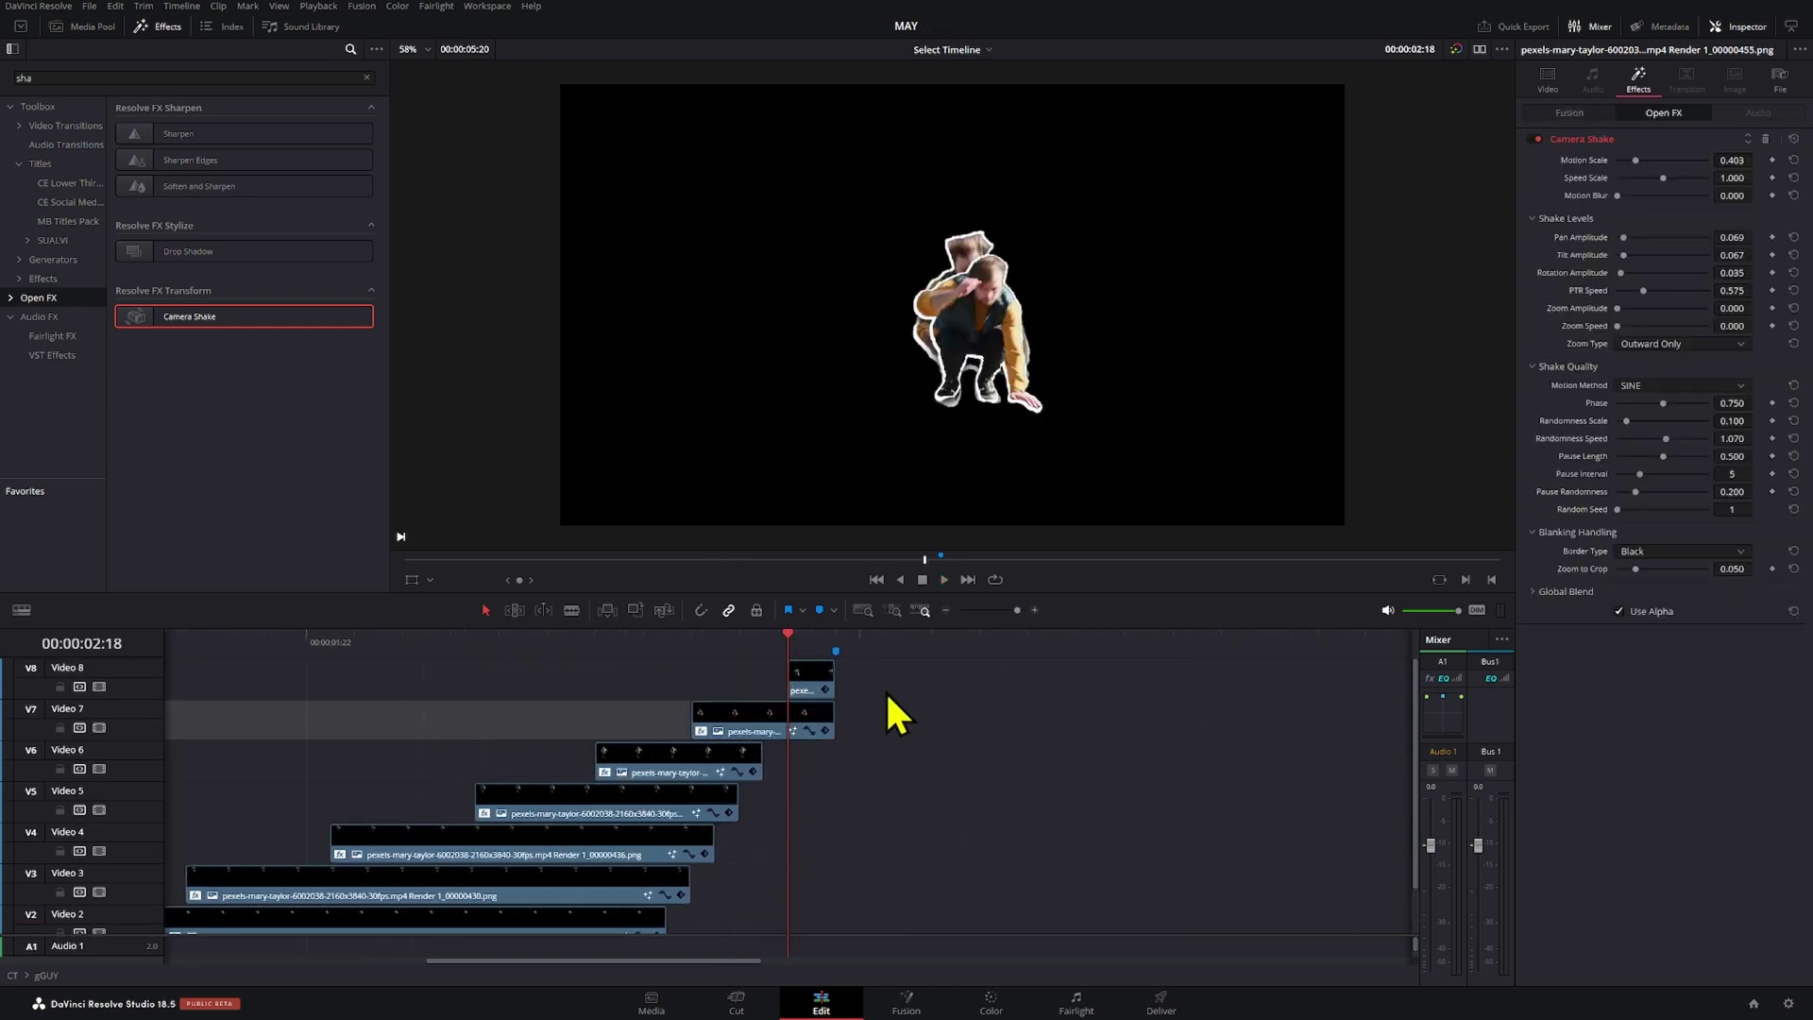
click(93, 126)
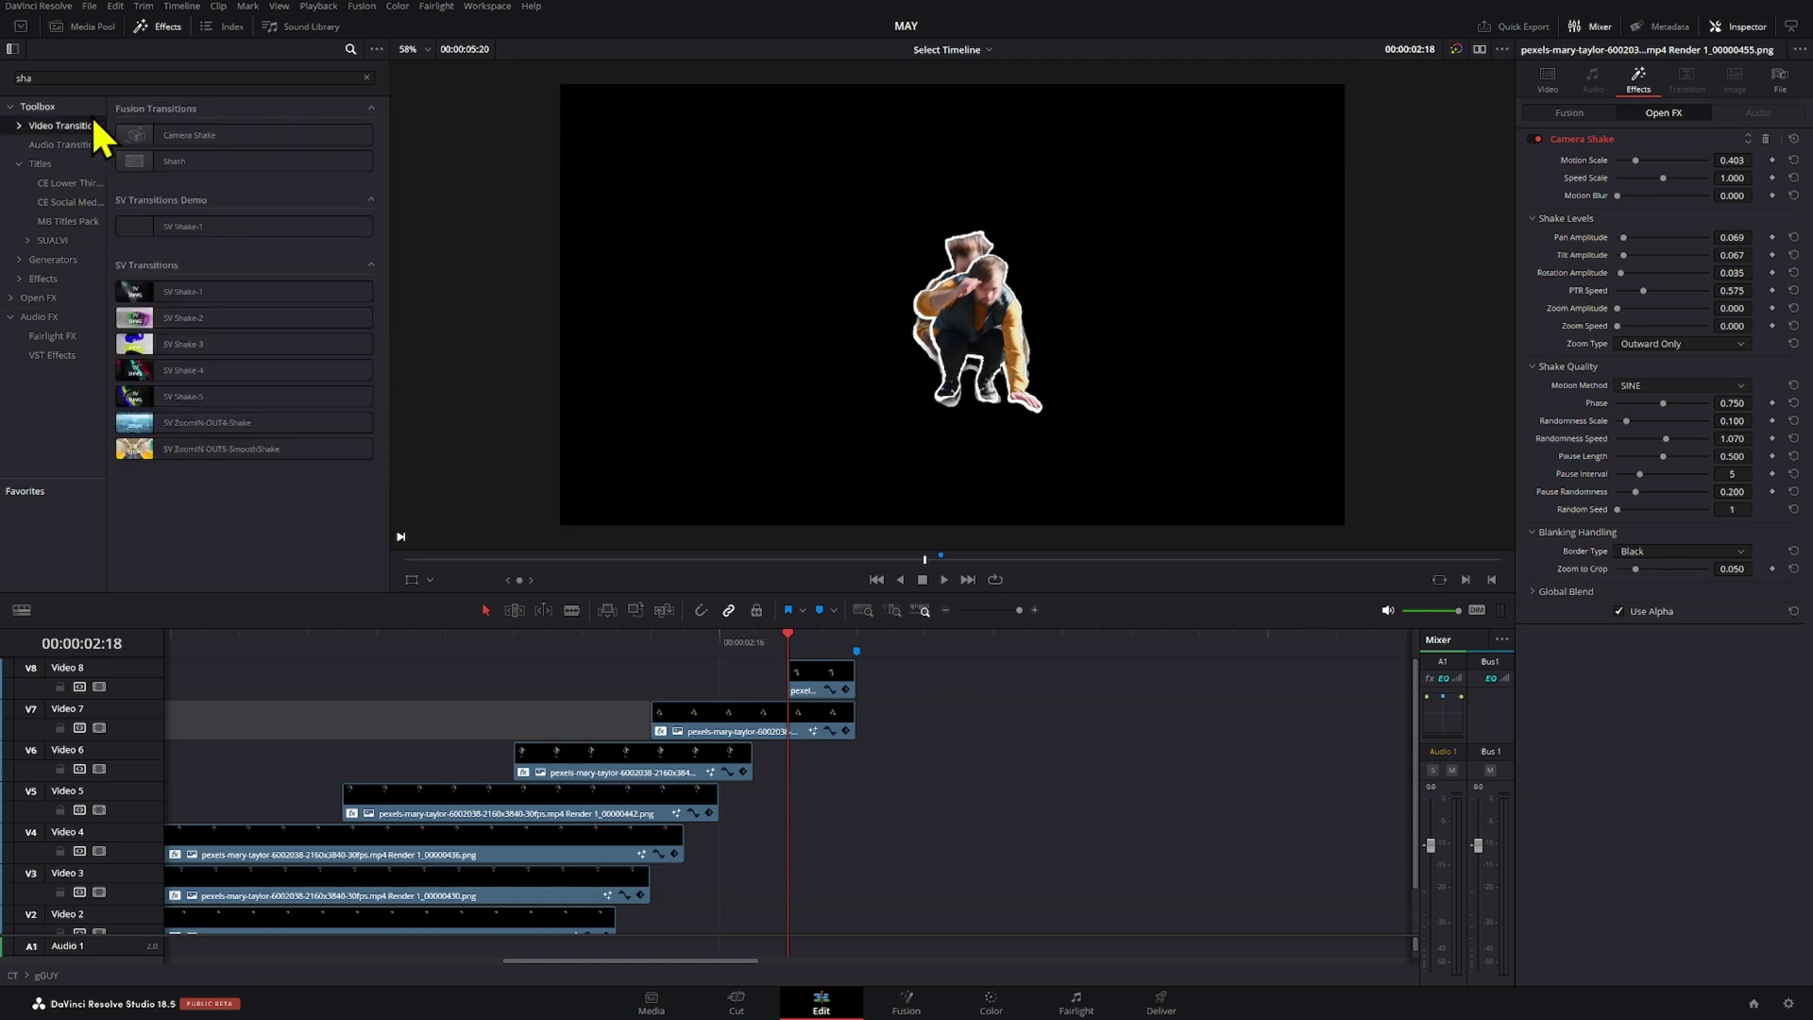
key(BackSpace)
key(BackSpace)
key(BackSpace)
text(glow)
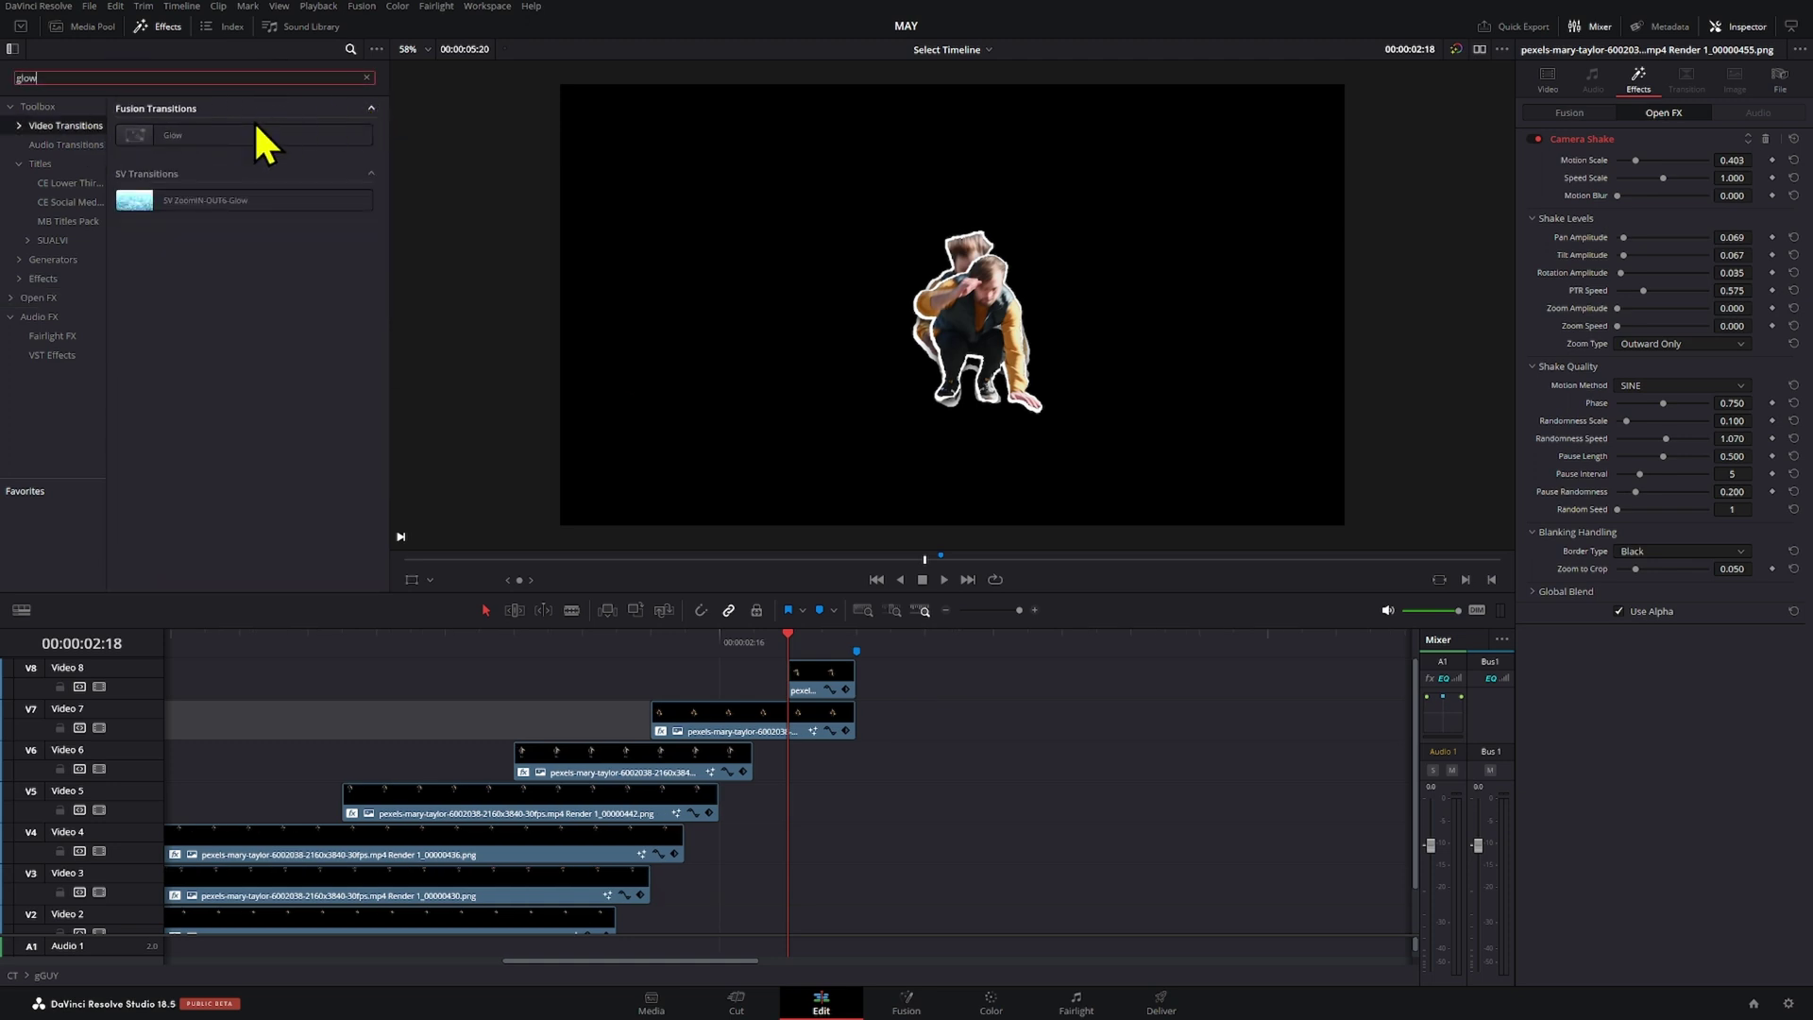
drag(241, 134, 845, 688)
click(835, 714)
click(836, 712)
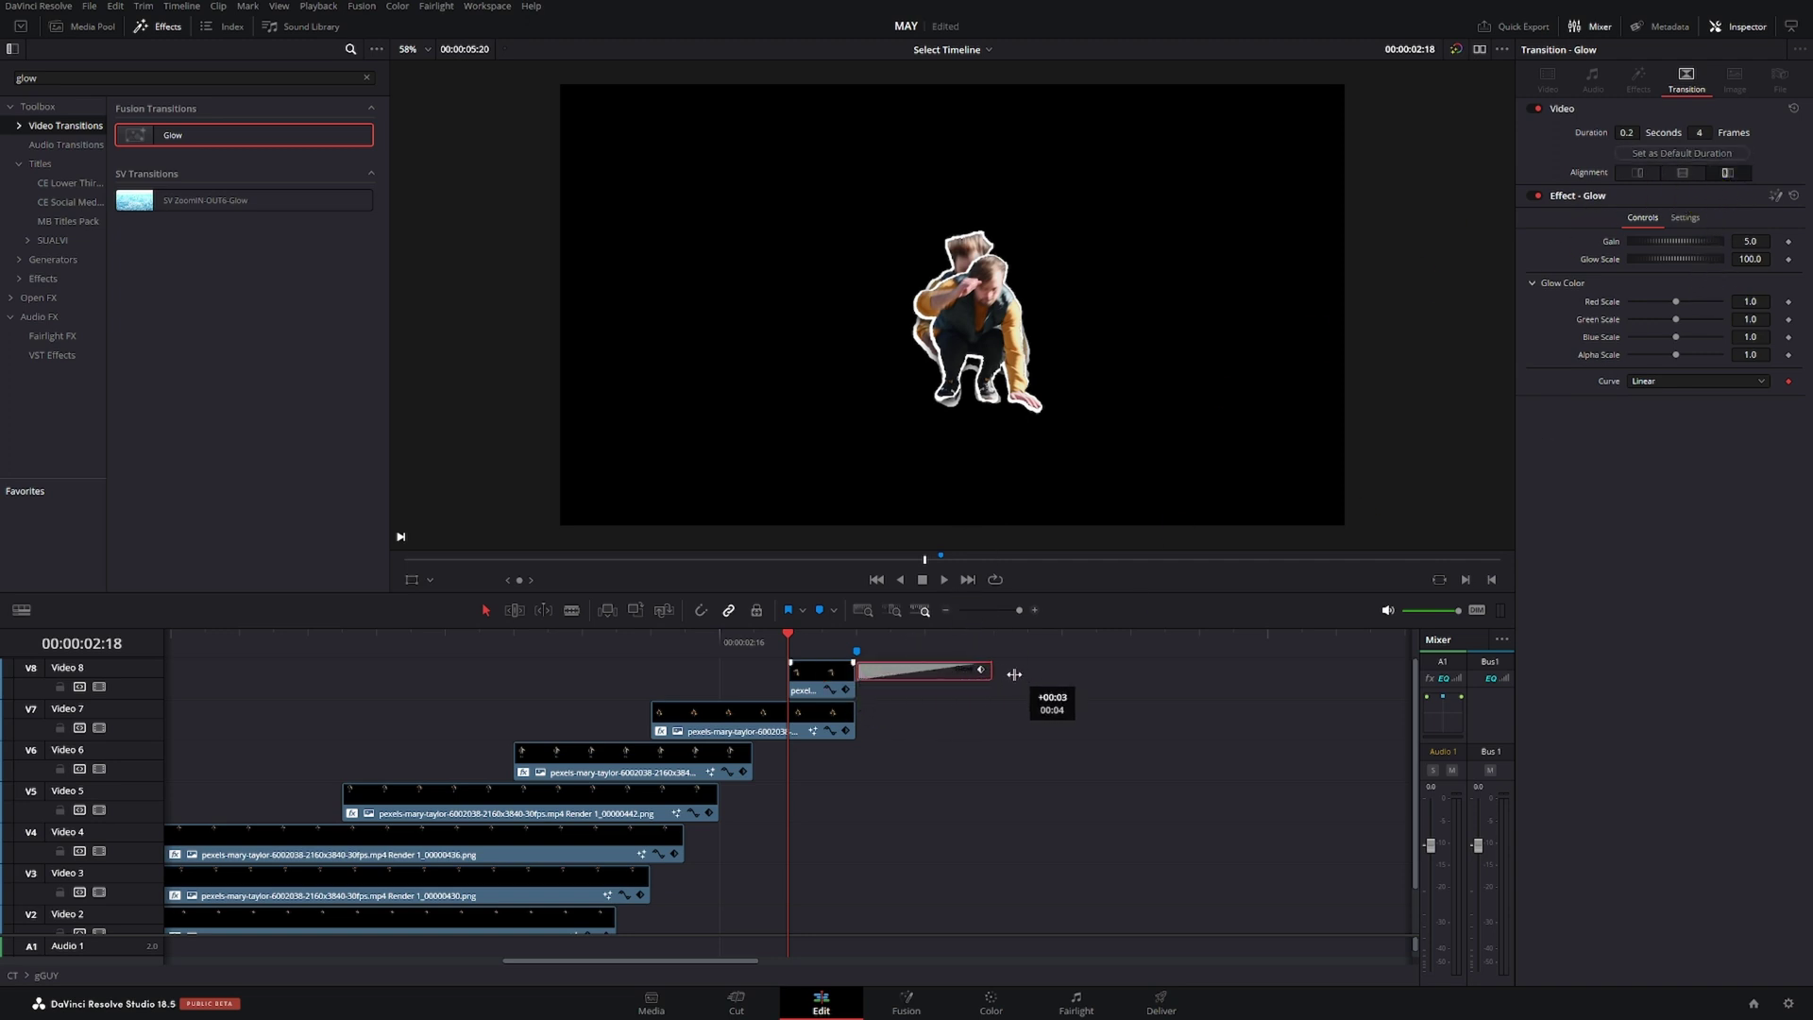
- Centre the Glow transition on the end of the Video 8 still and shorten it to 3 frames
click(1682, 174)
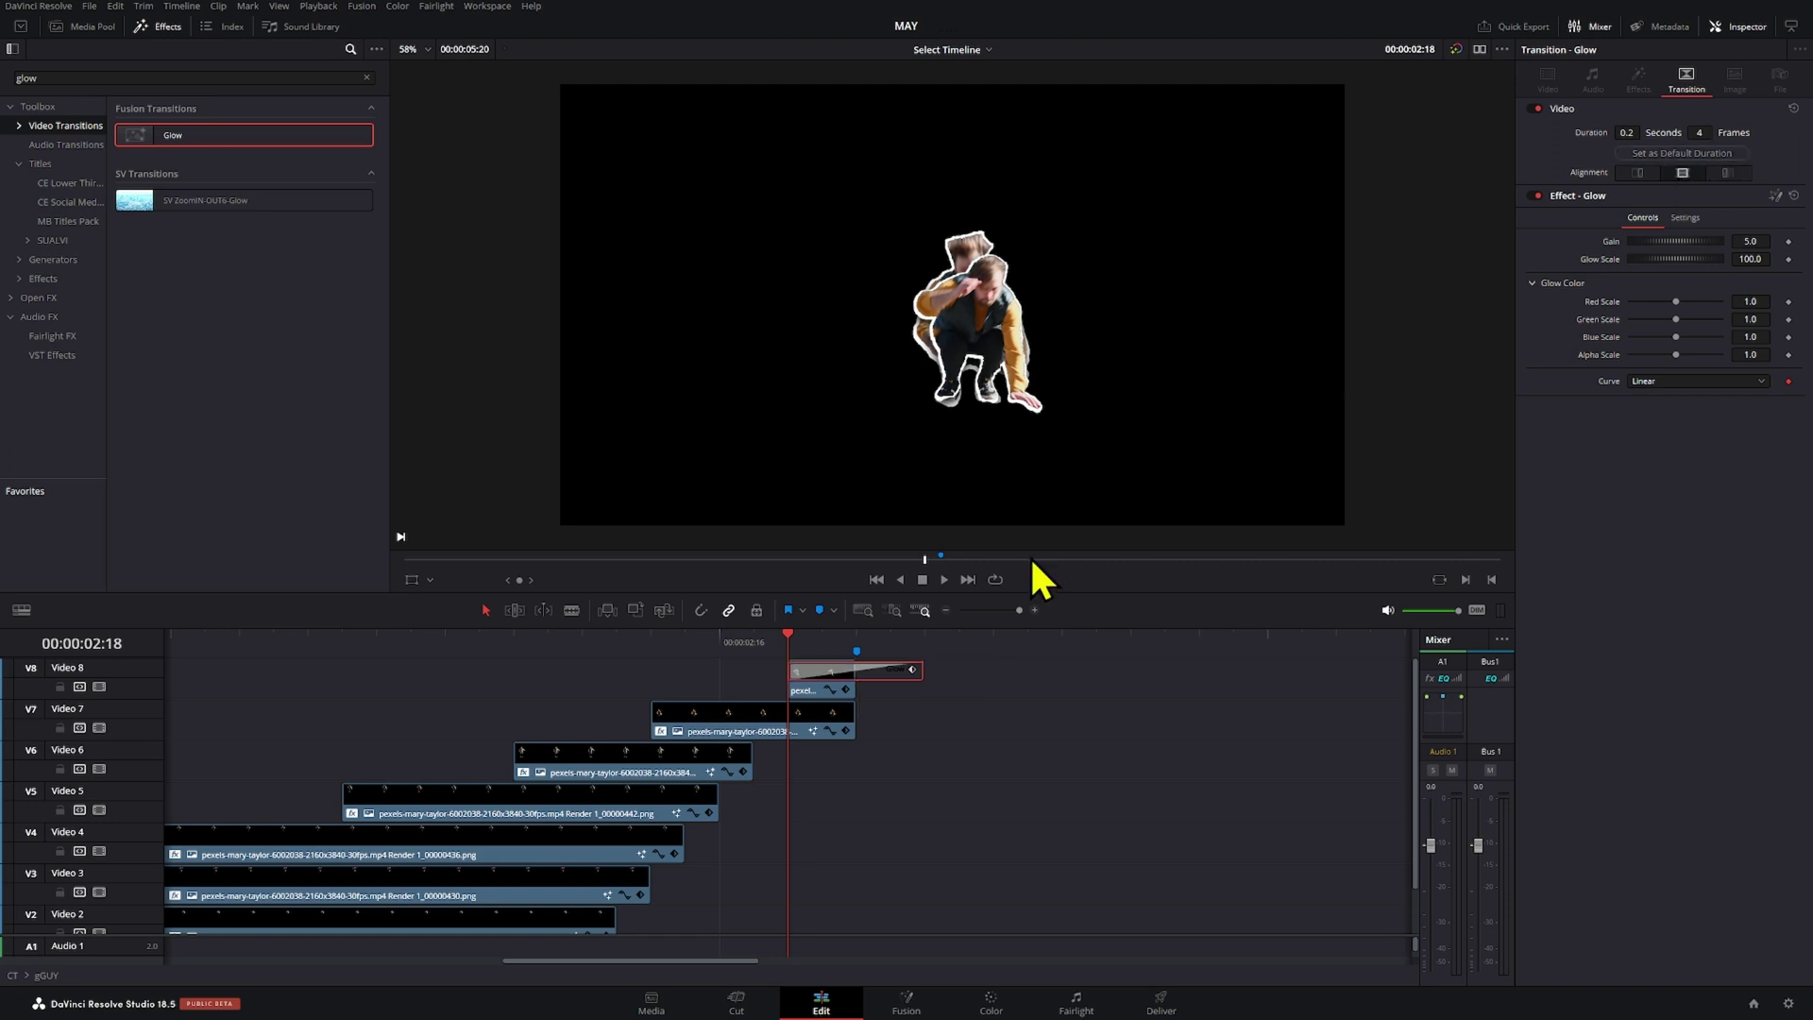
click(796, 682)
drag(745, 682, 746, 682)
click(798, 670)
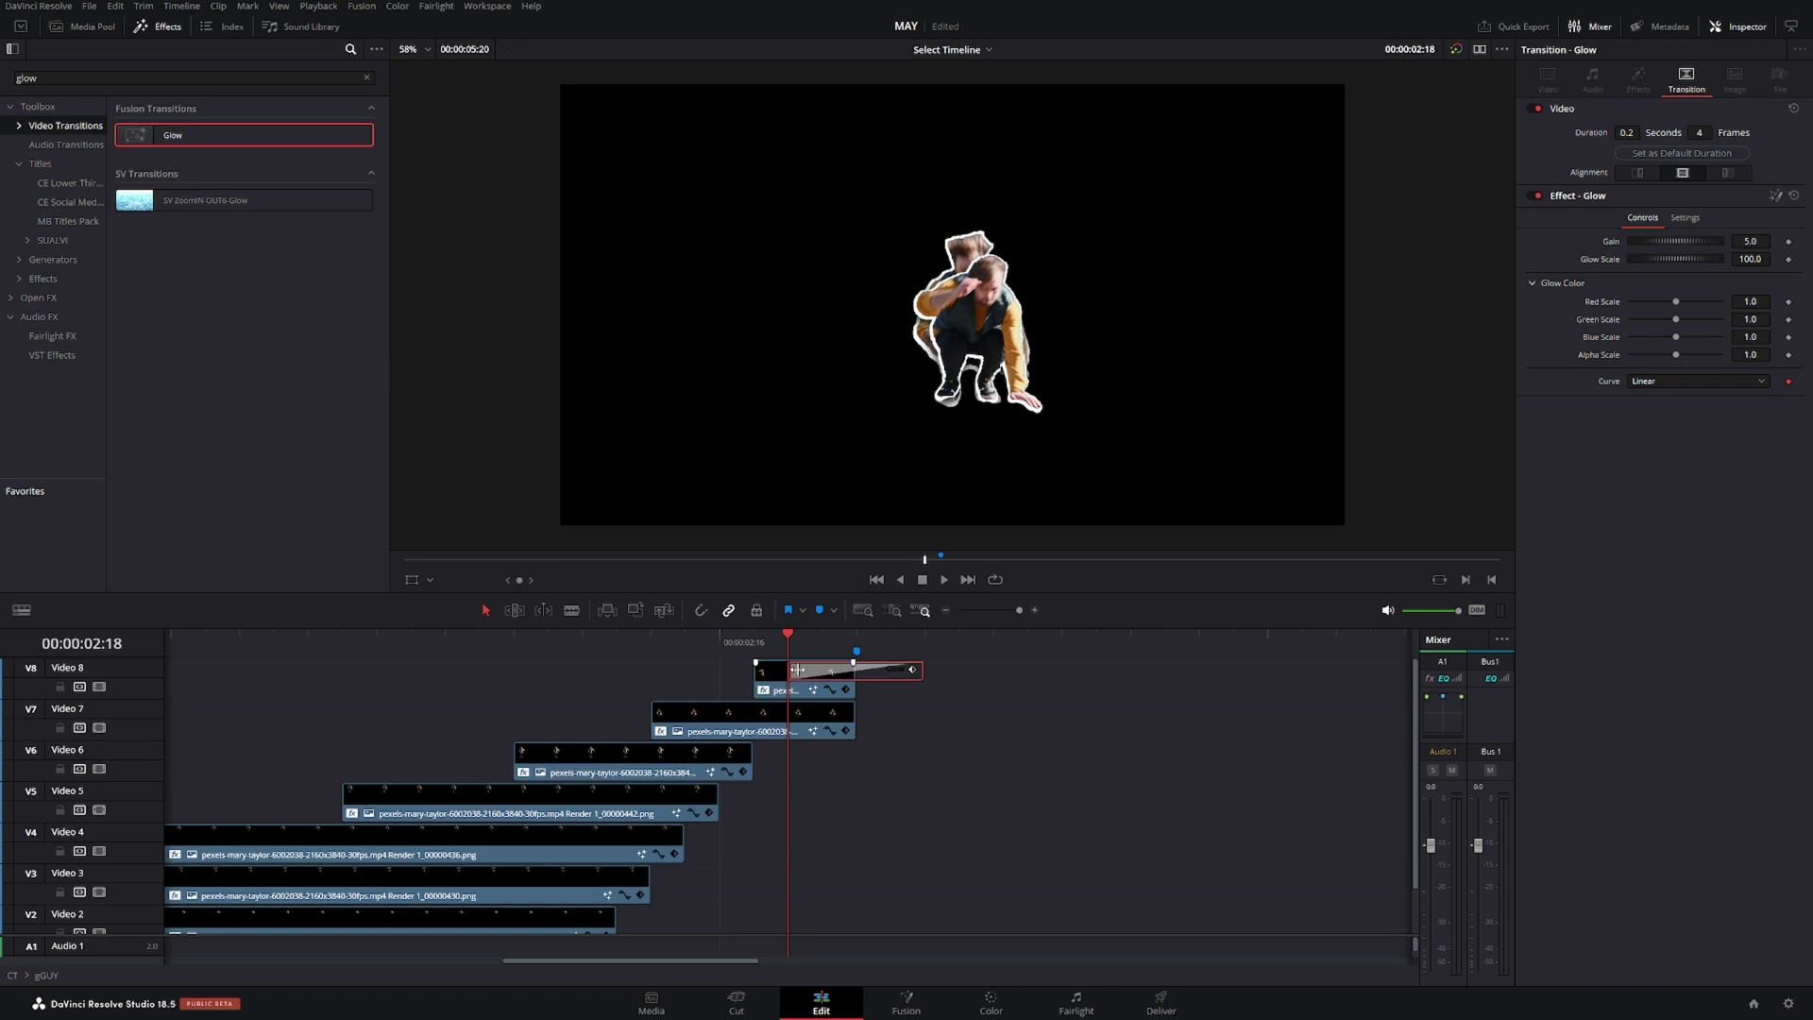
click(762, 674)
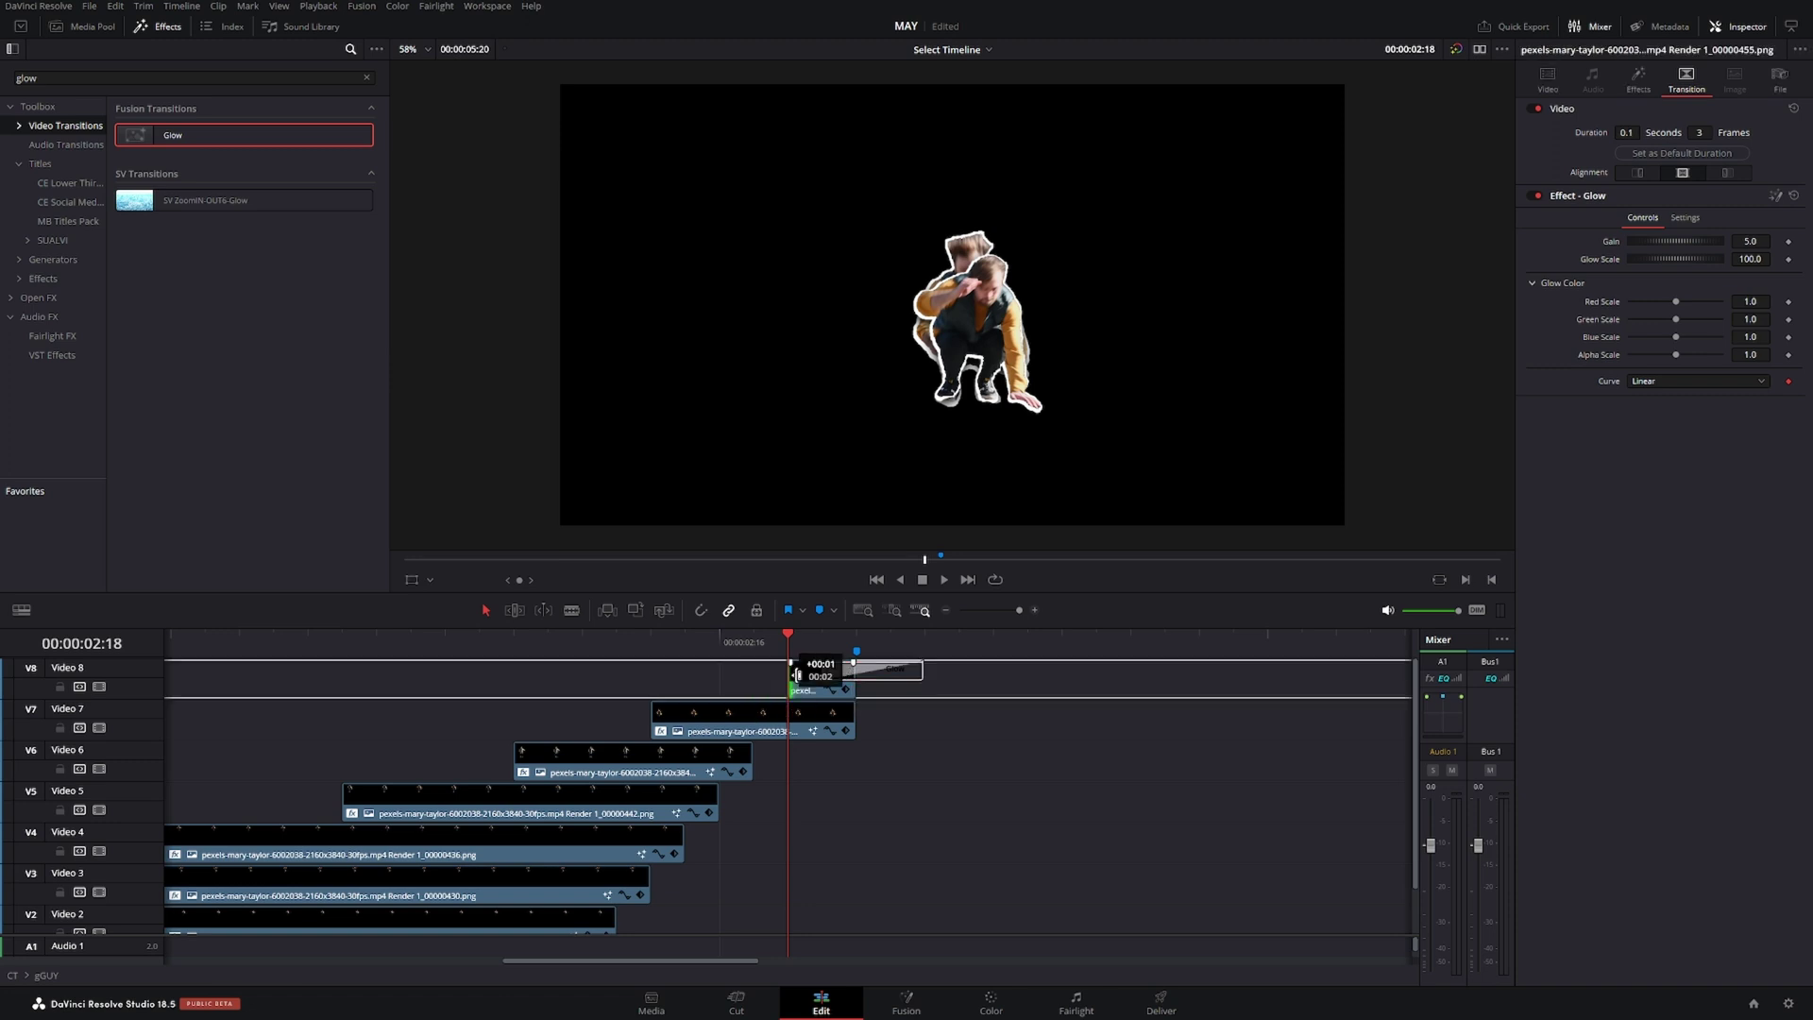
- Preview the Glow transition on the Video 8 still and adjust the Red Scale of its glow color
click(770, 641)
drag(796, 675, 890, 661)
key(space)
click(869, 676)
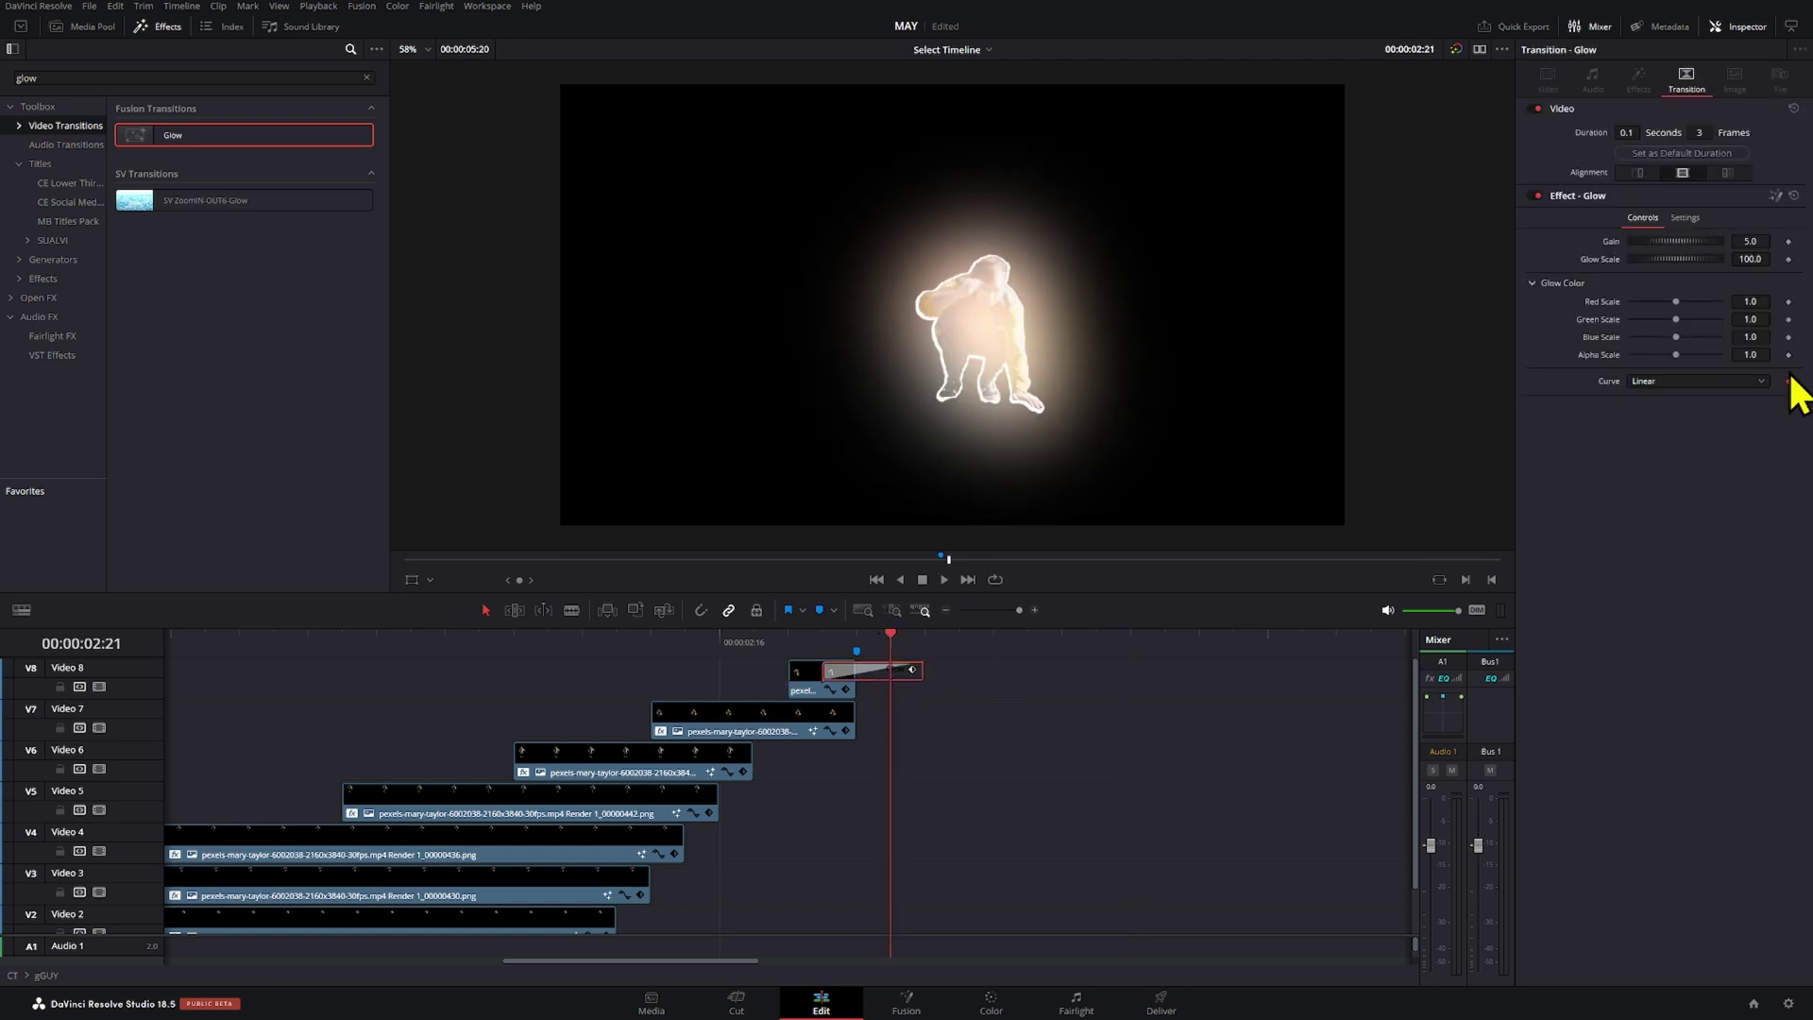
drag(1757, 300, 1732, 301)
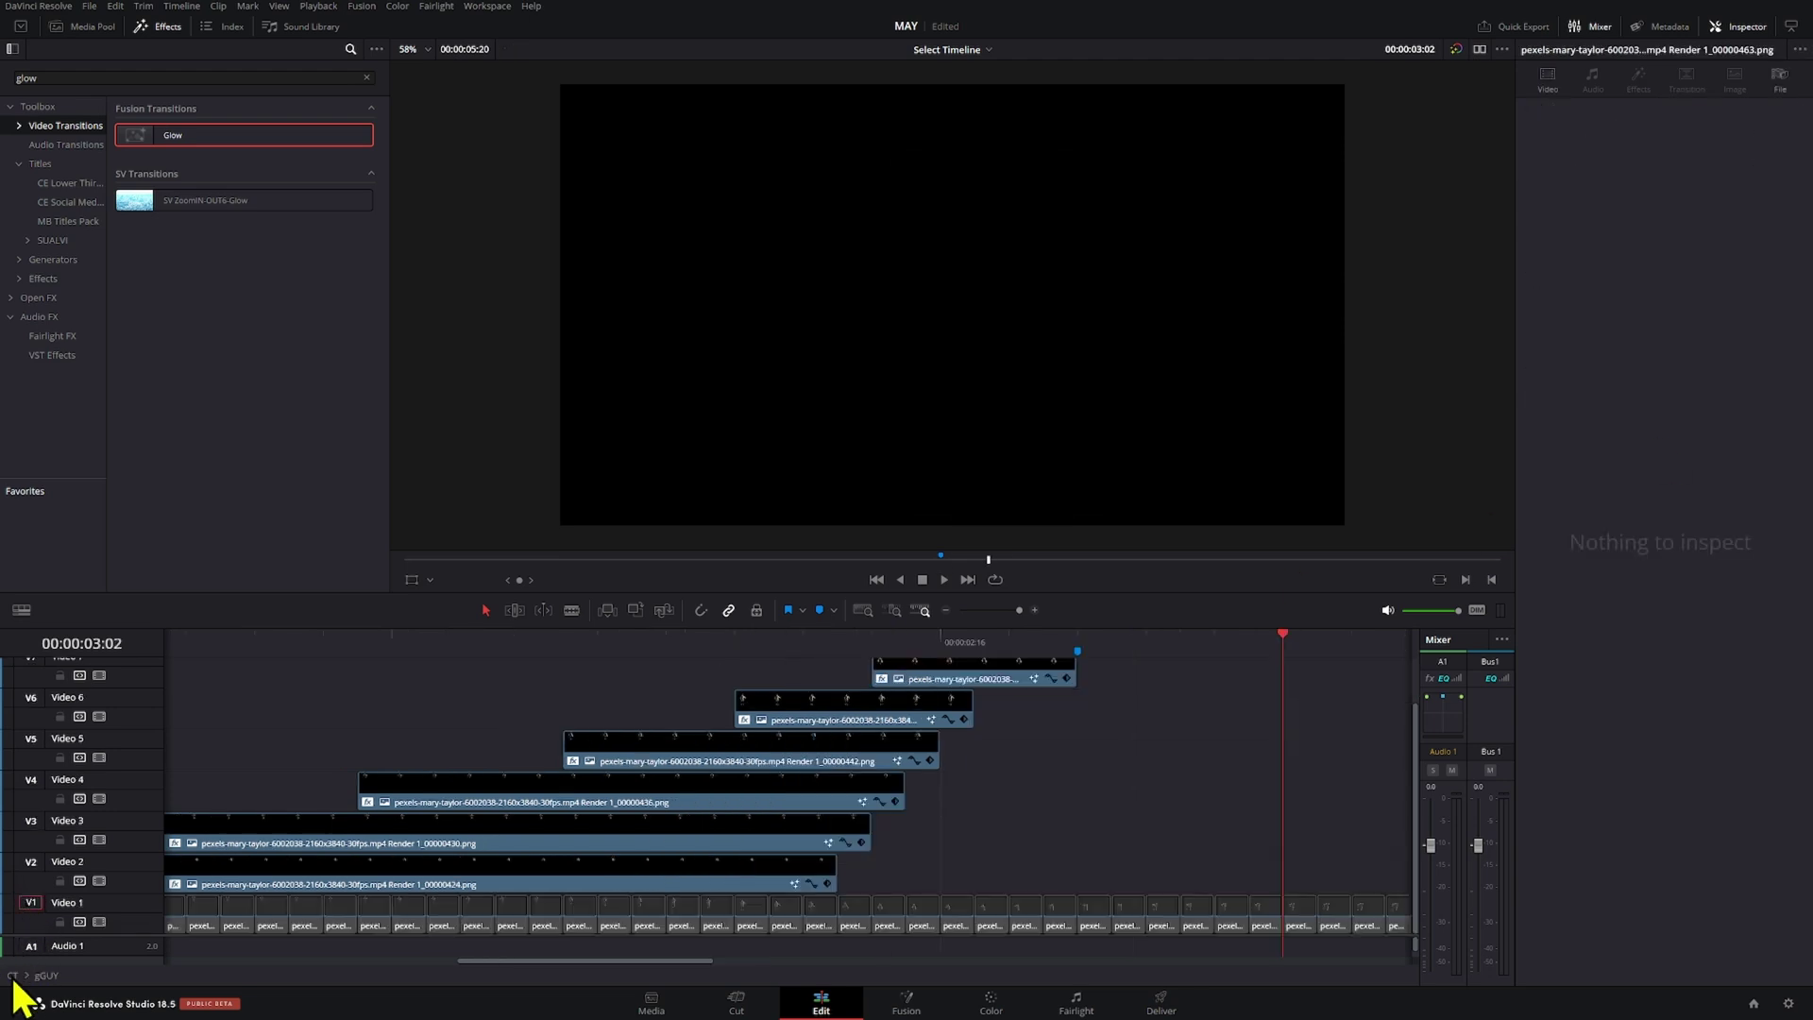
- Return to the main CT timeline and play back the jump section to review the clones over the footage
click(13, 975)
click(706, 650)
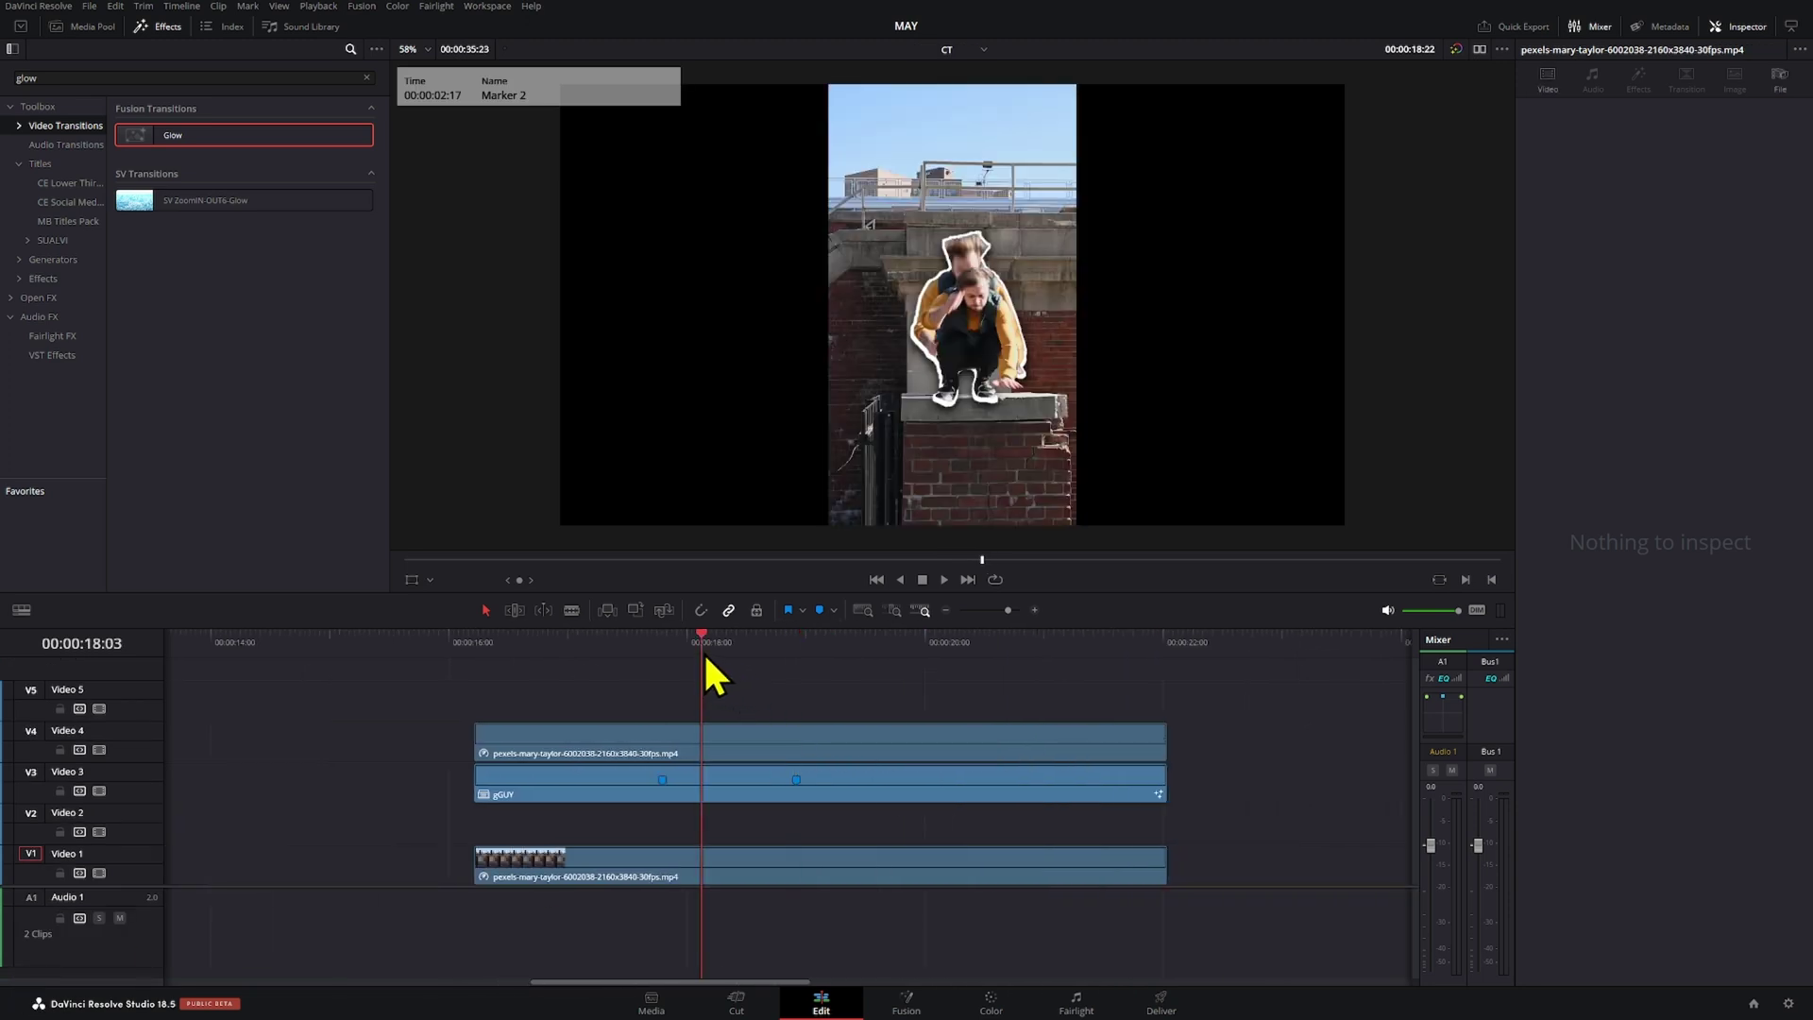
key(space)
click(671, 649)
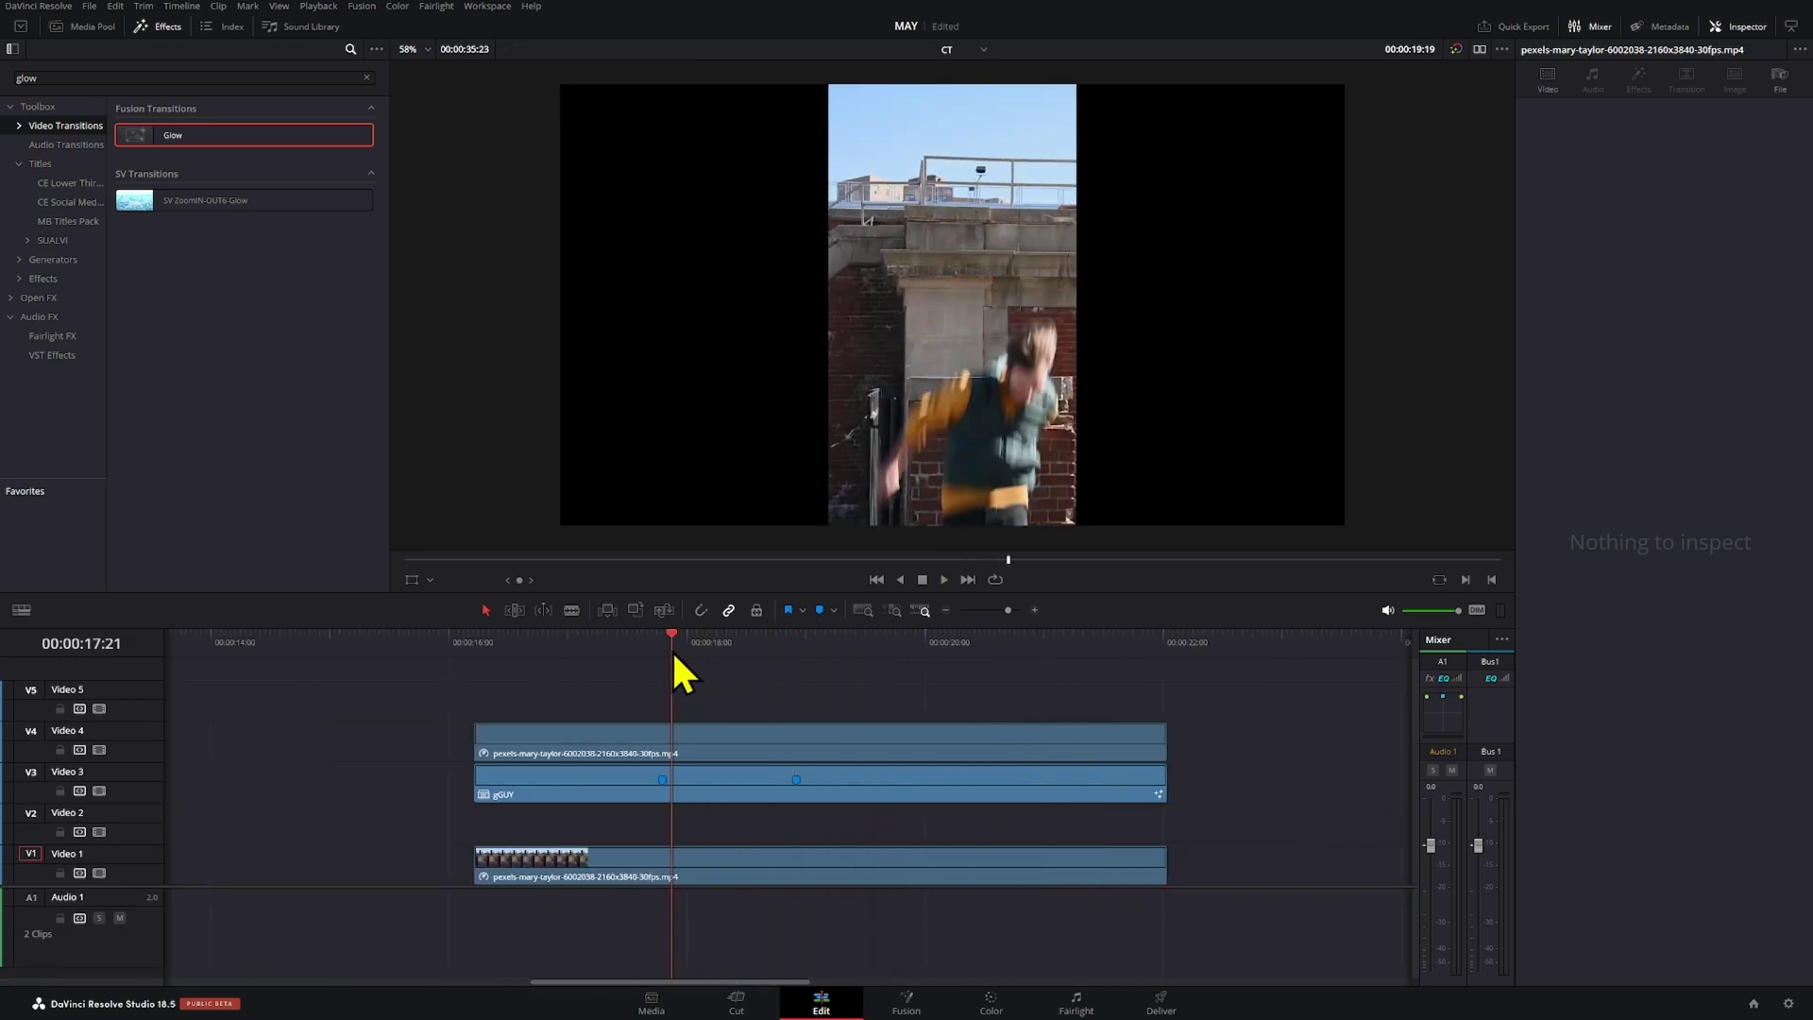
click(654, 644)
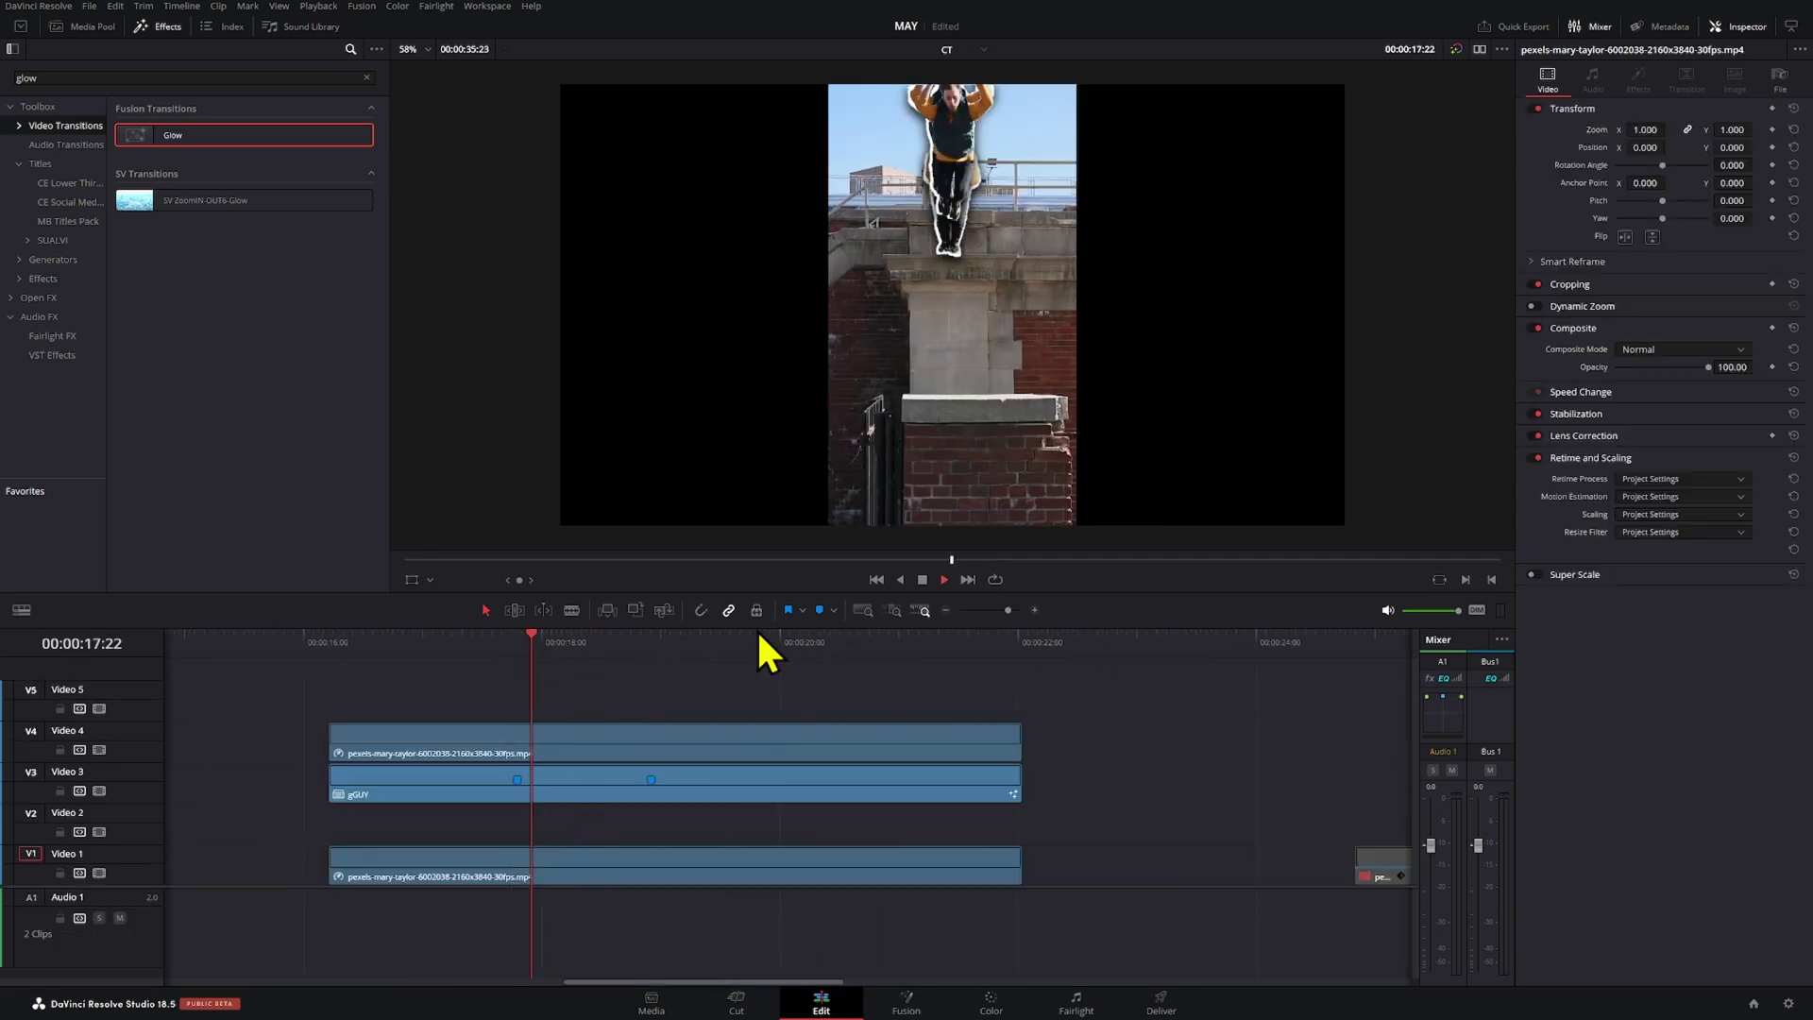
key(space)
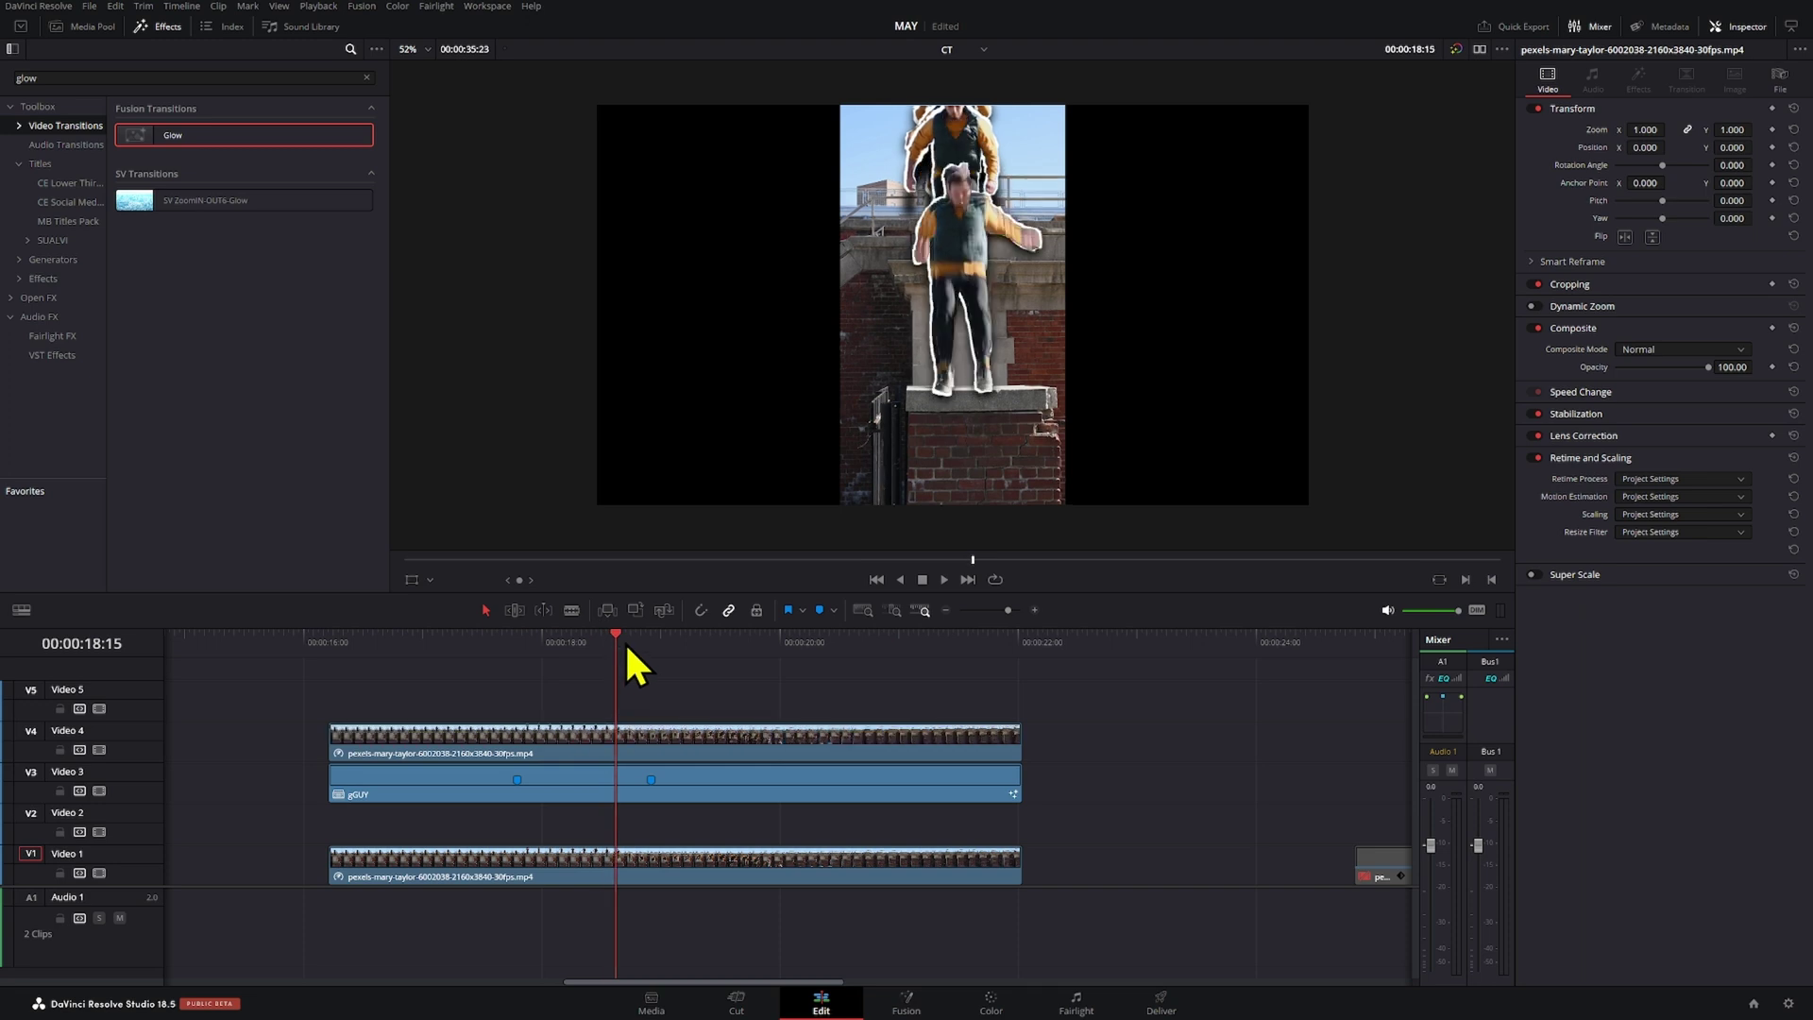
drag(625, 652, 578, 650)
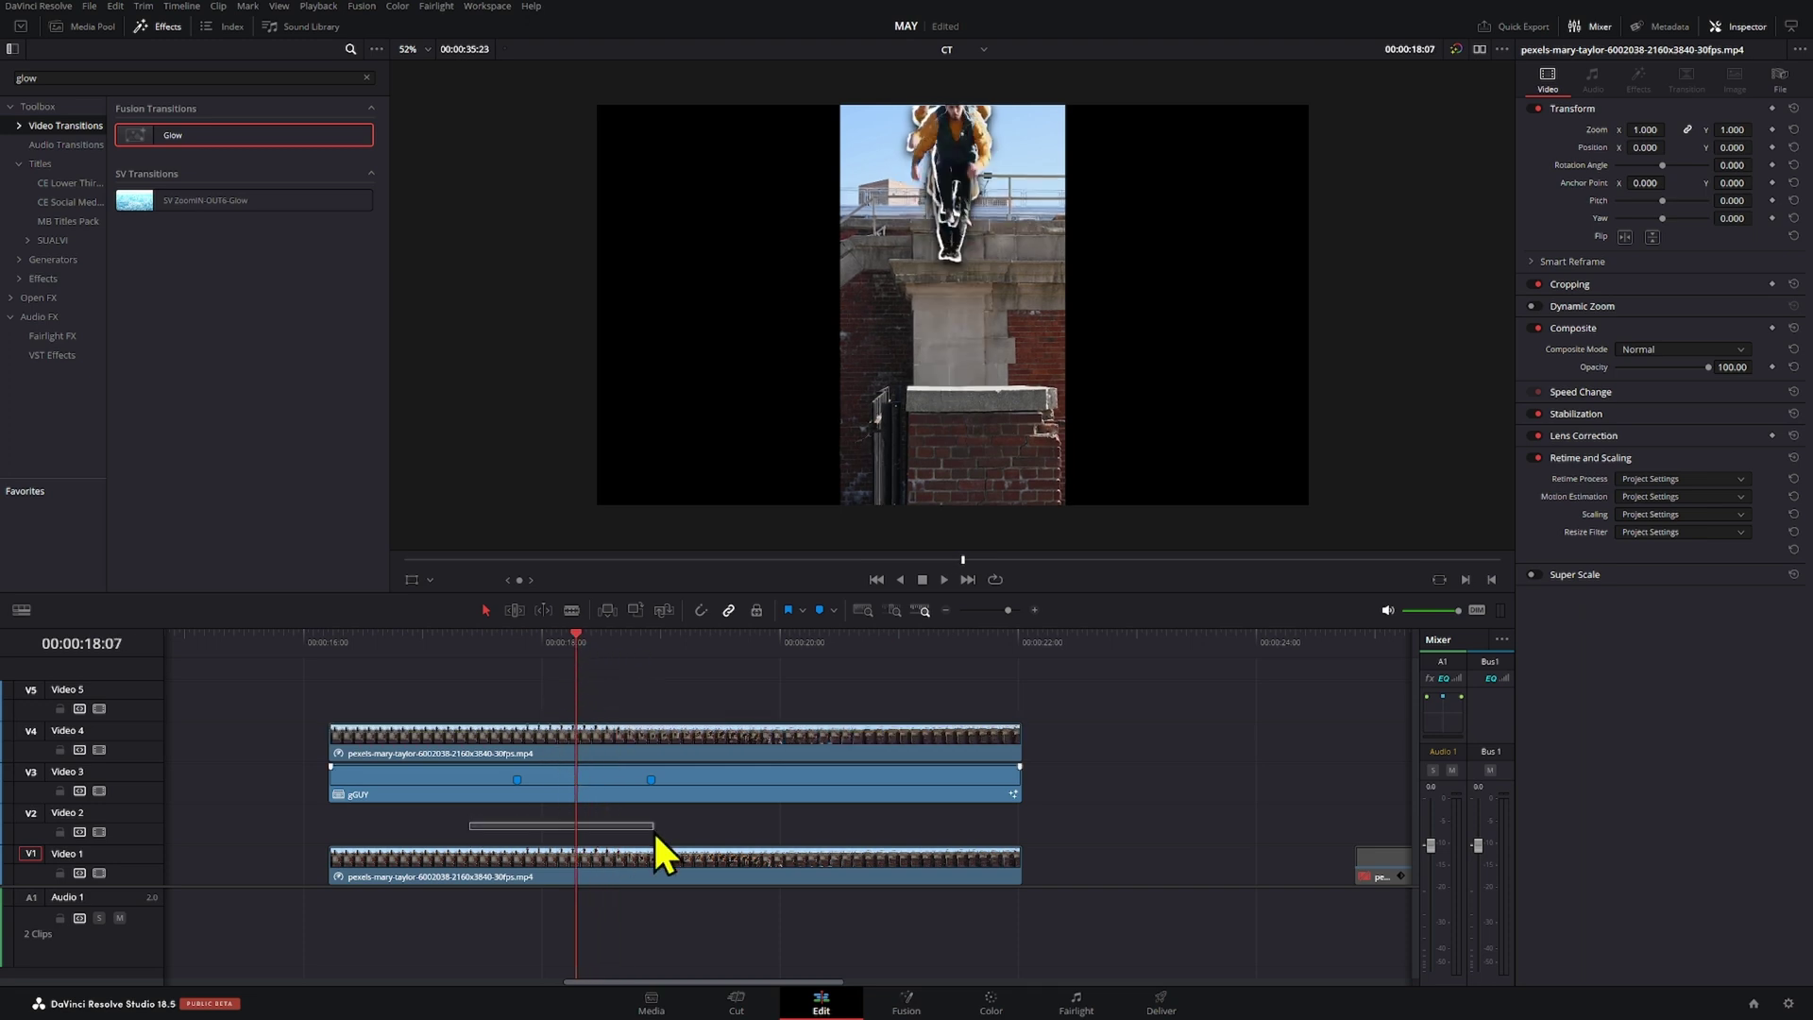
- Open the gGUY compound clip in its own timeline and clear the effects search
click(586, 789)
right_click(583, 779)
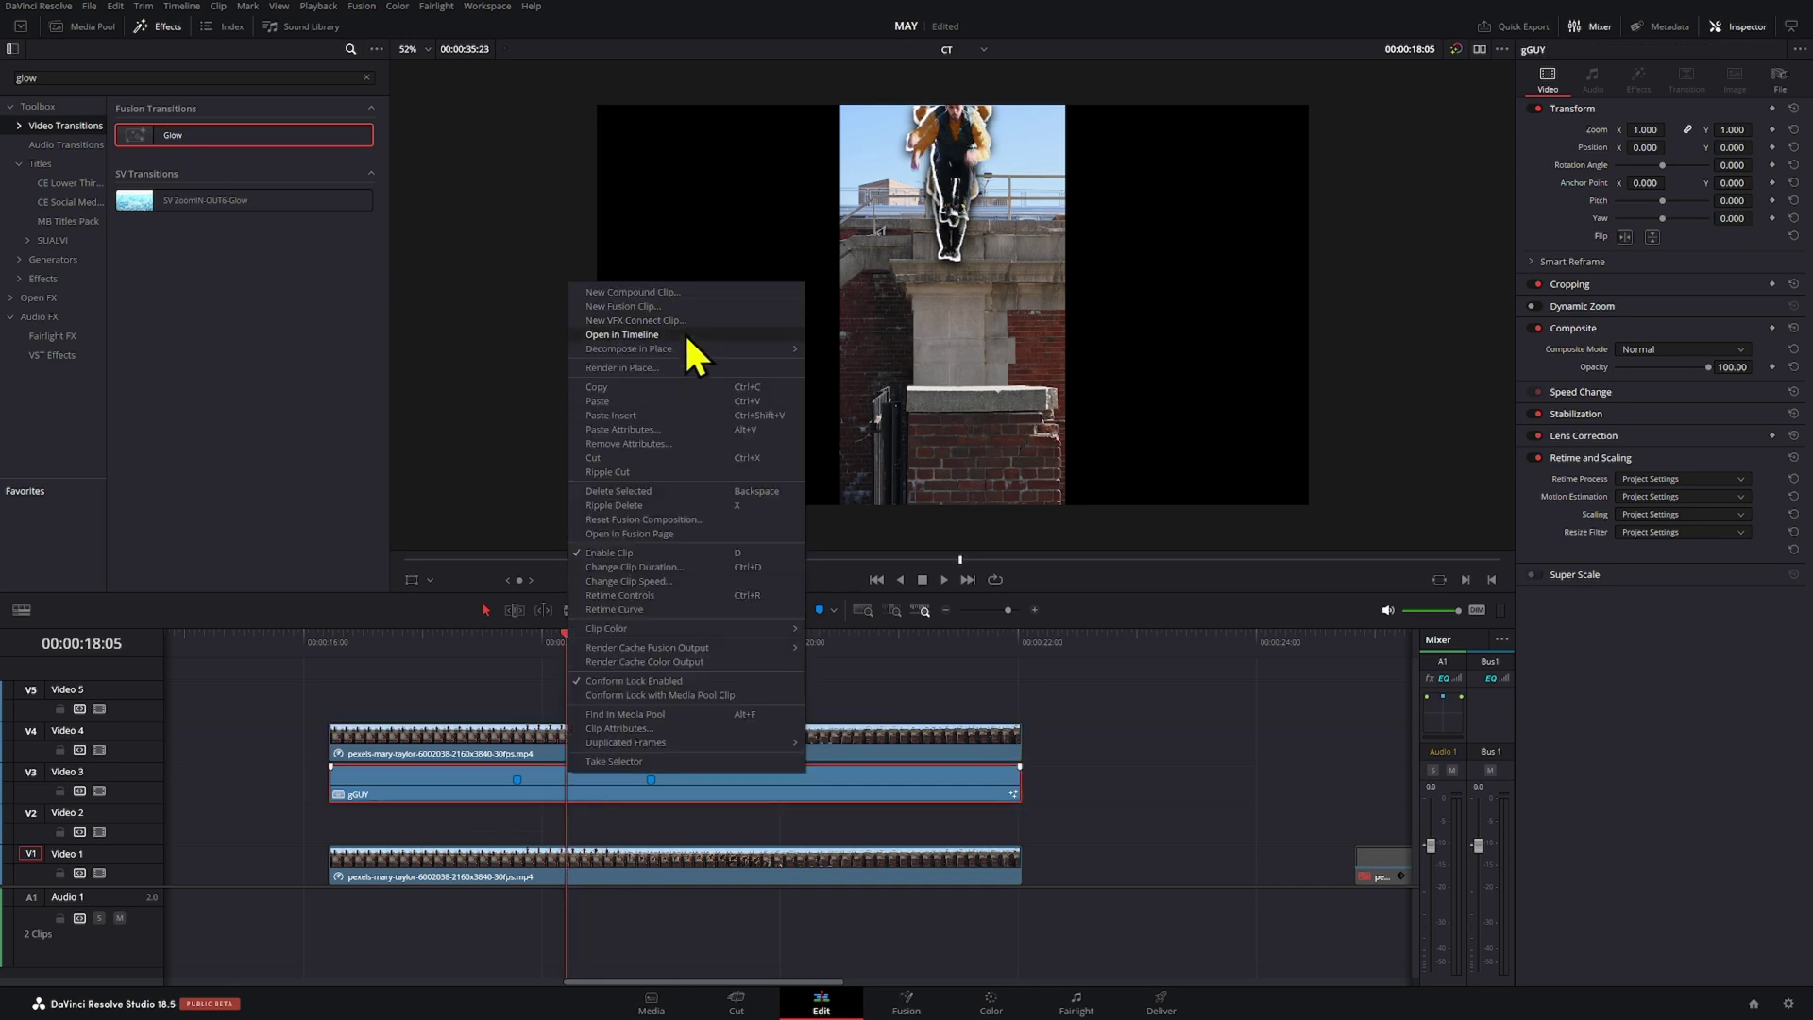
click(684, 331)
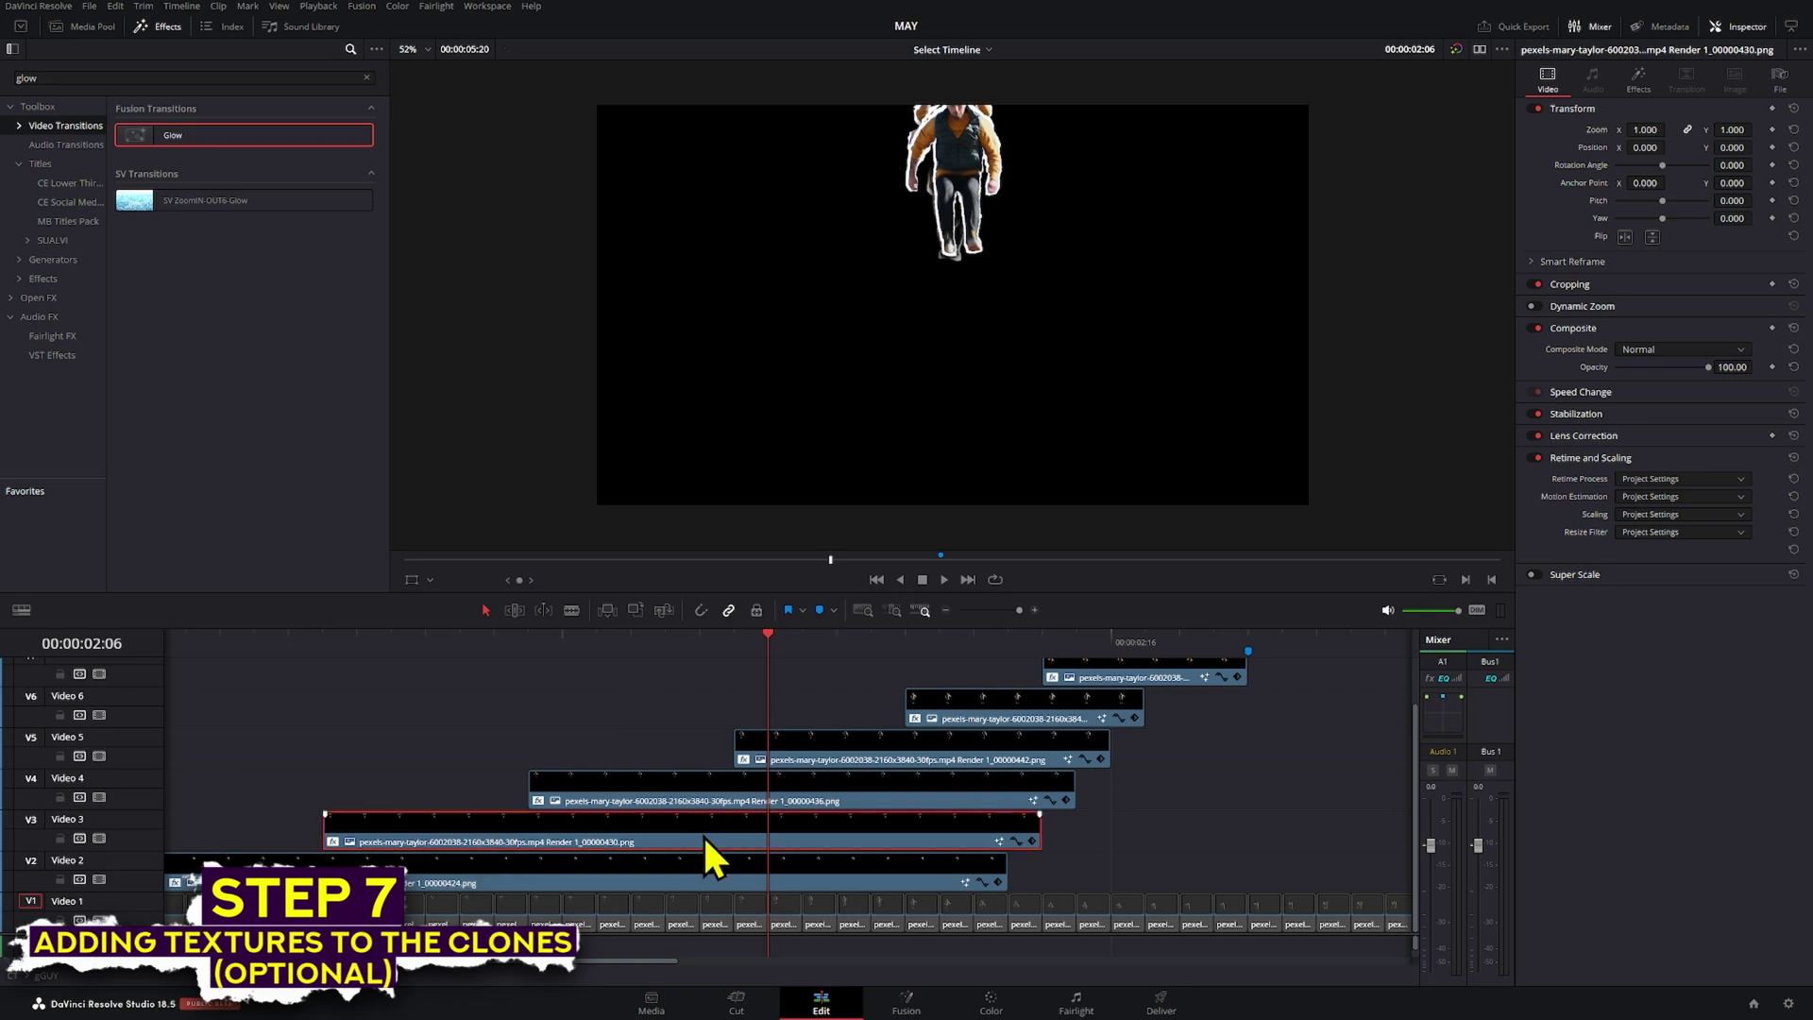
drag(978, 641, 895, 650)
scroll(668, 676, right, 5)
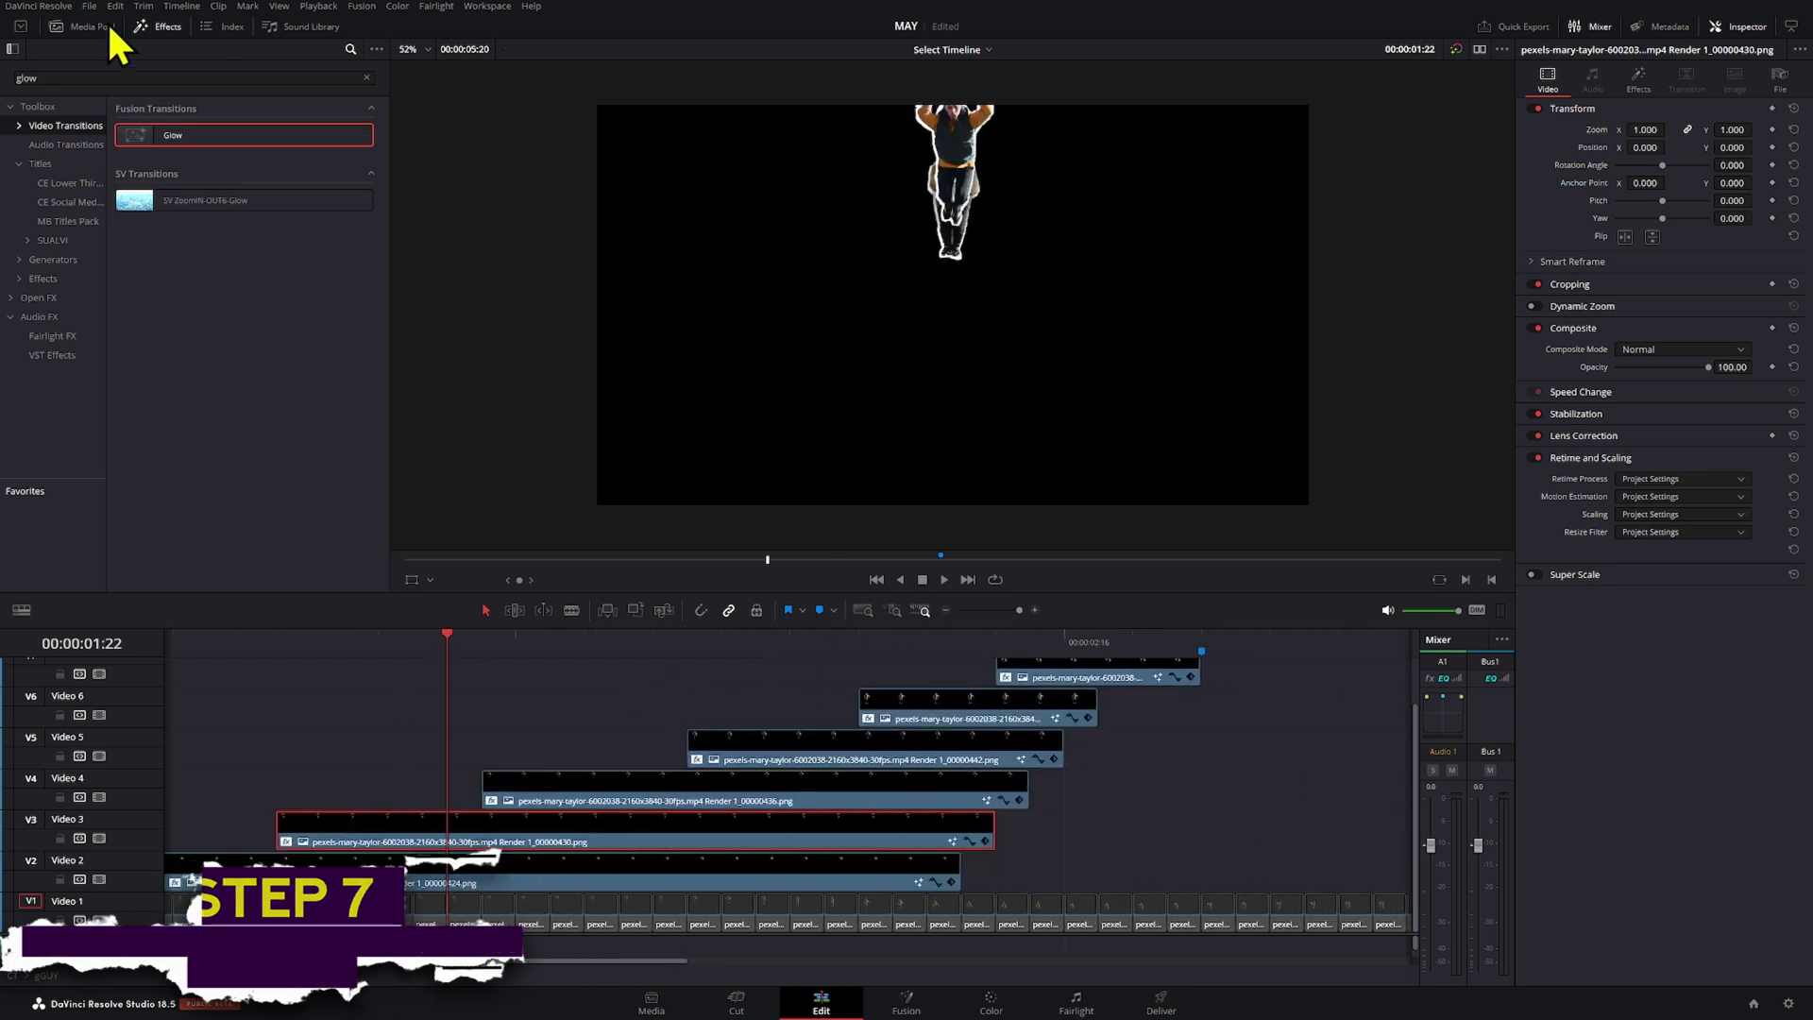
click(367, 78)
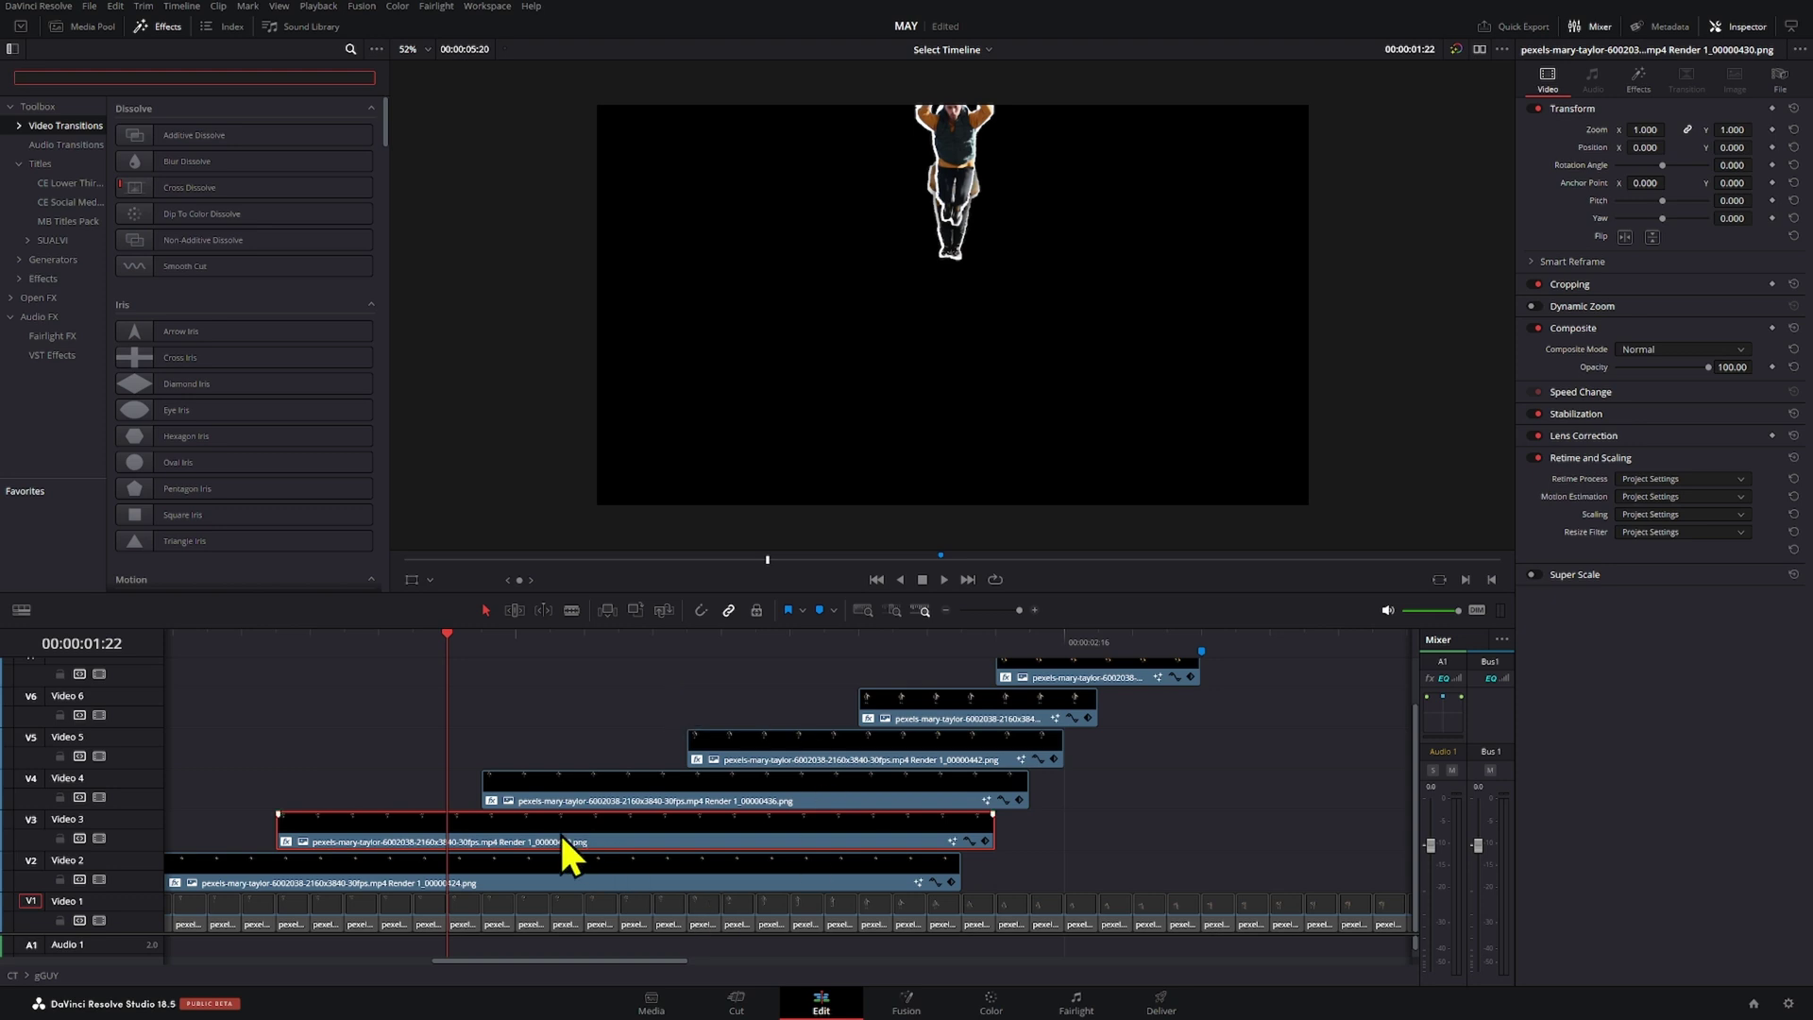
- Place the playhead at 00:00:01:20 and open the Video 3 still in the Fusion page
drag(561, 835, 986, 713)
click(808, 650)
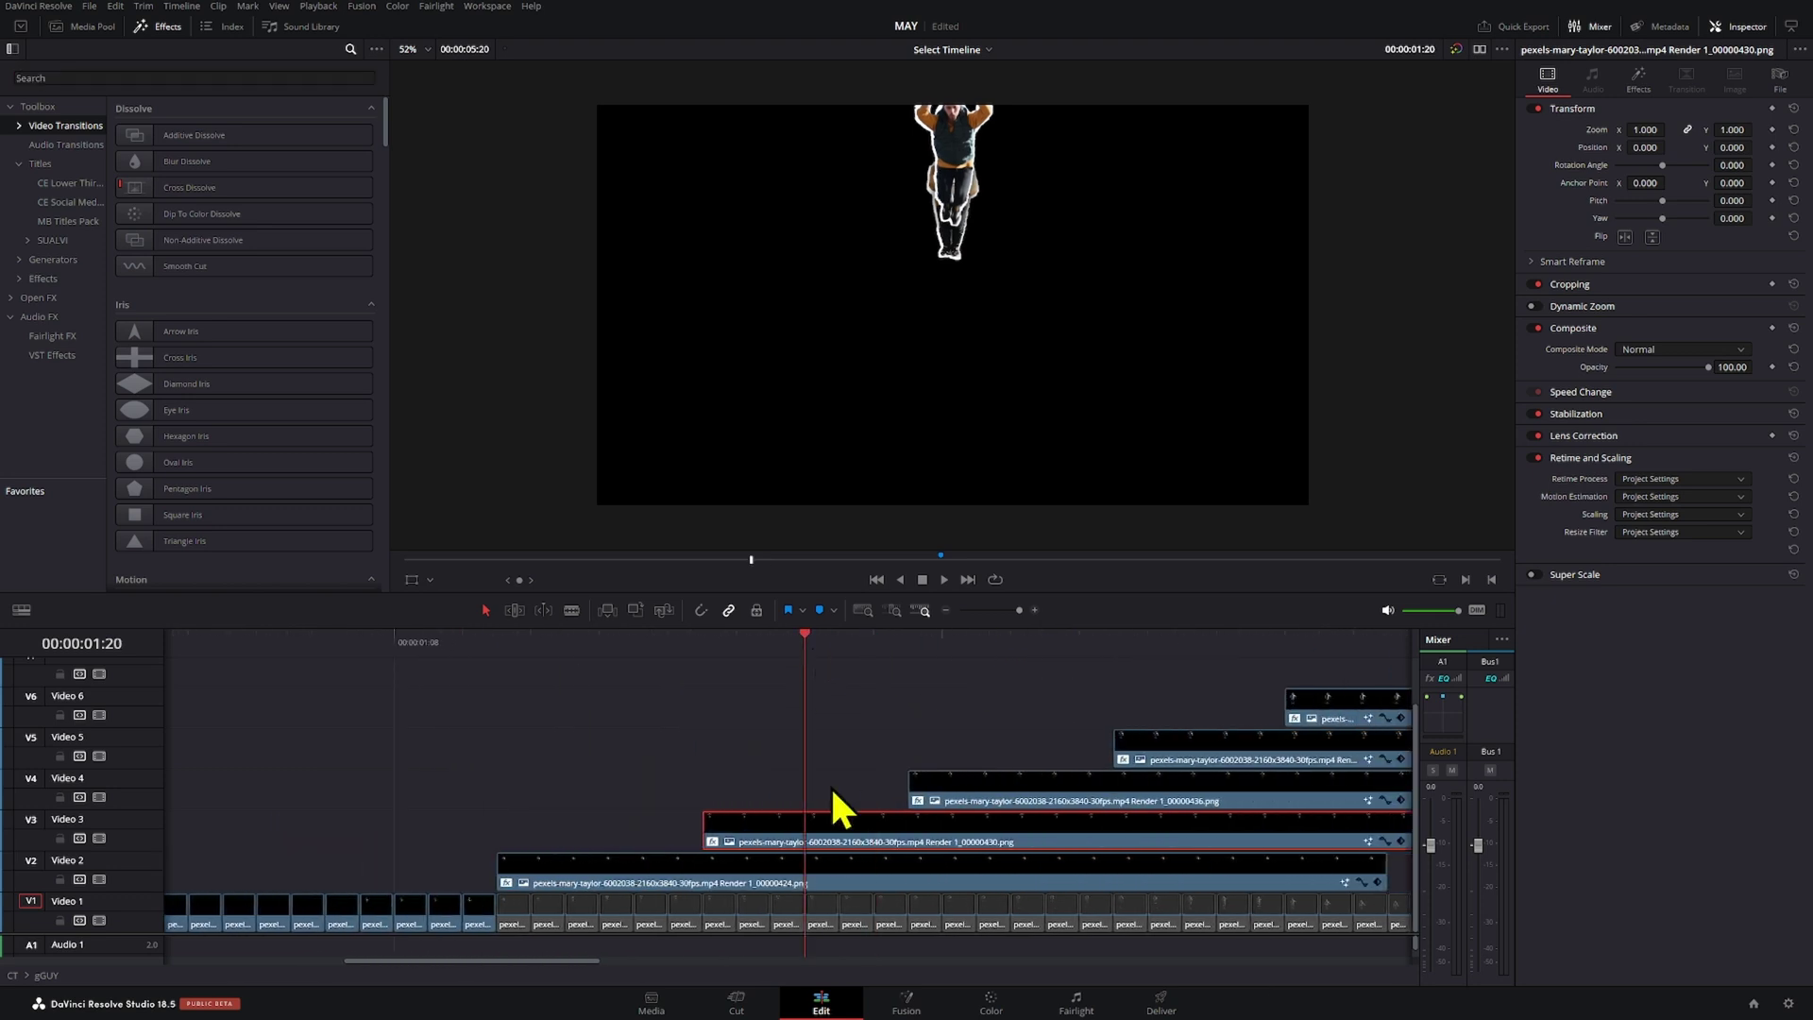
right_click(799, 833)
click(784, 833)
right_click(798, 825)
click(923, 606)
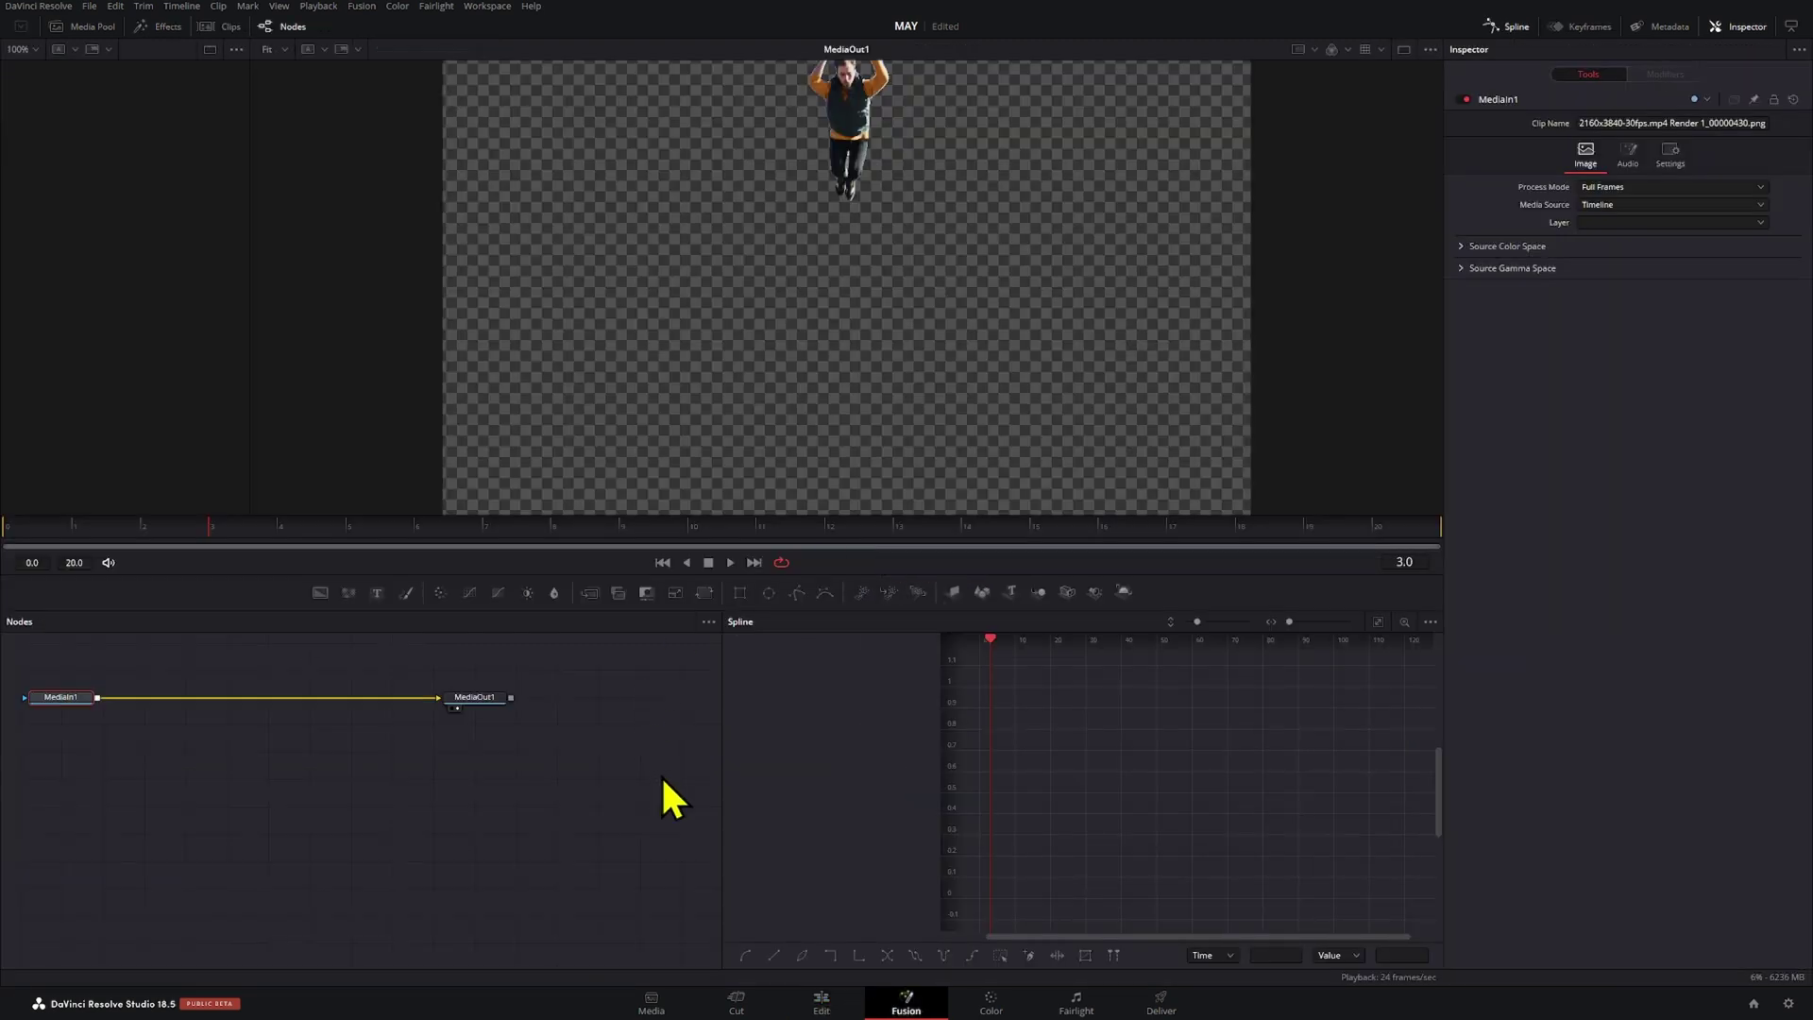
- Add a Background node merged over MediaIn1 in the still's composition and arrange it above the merge
key(shift+space)
text(track)
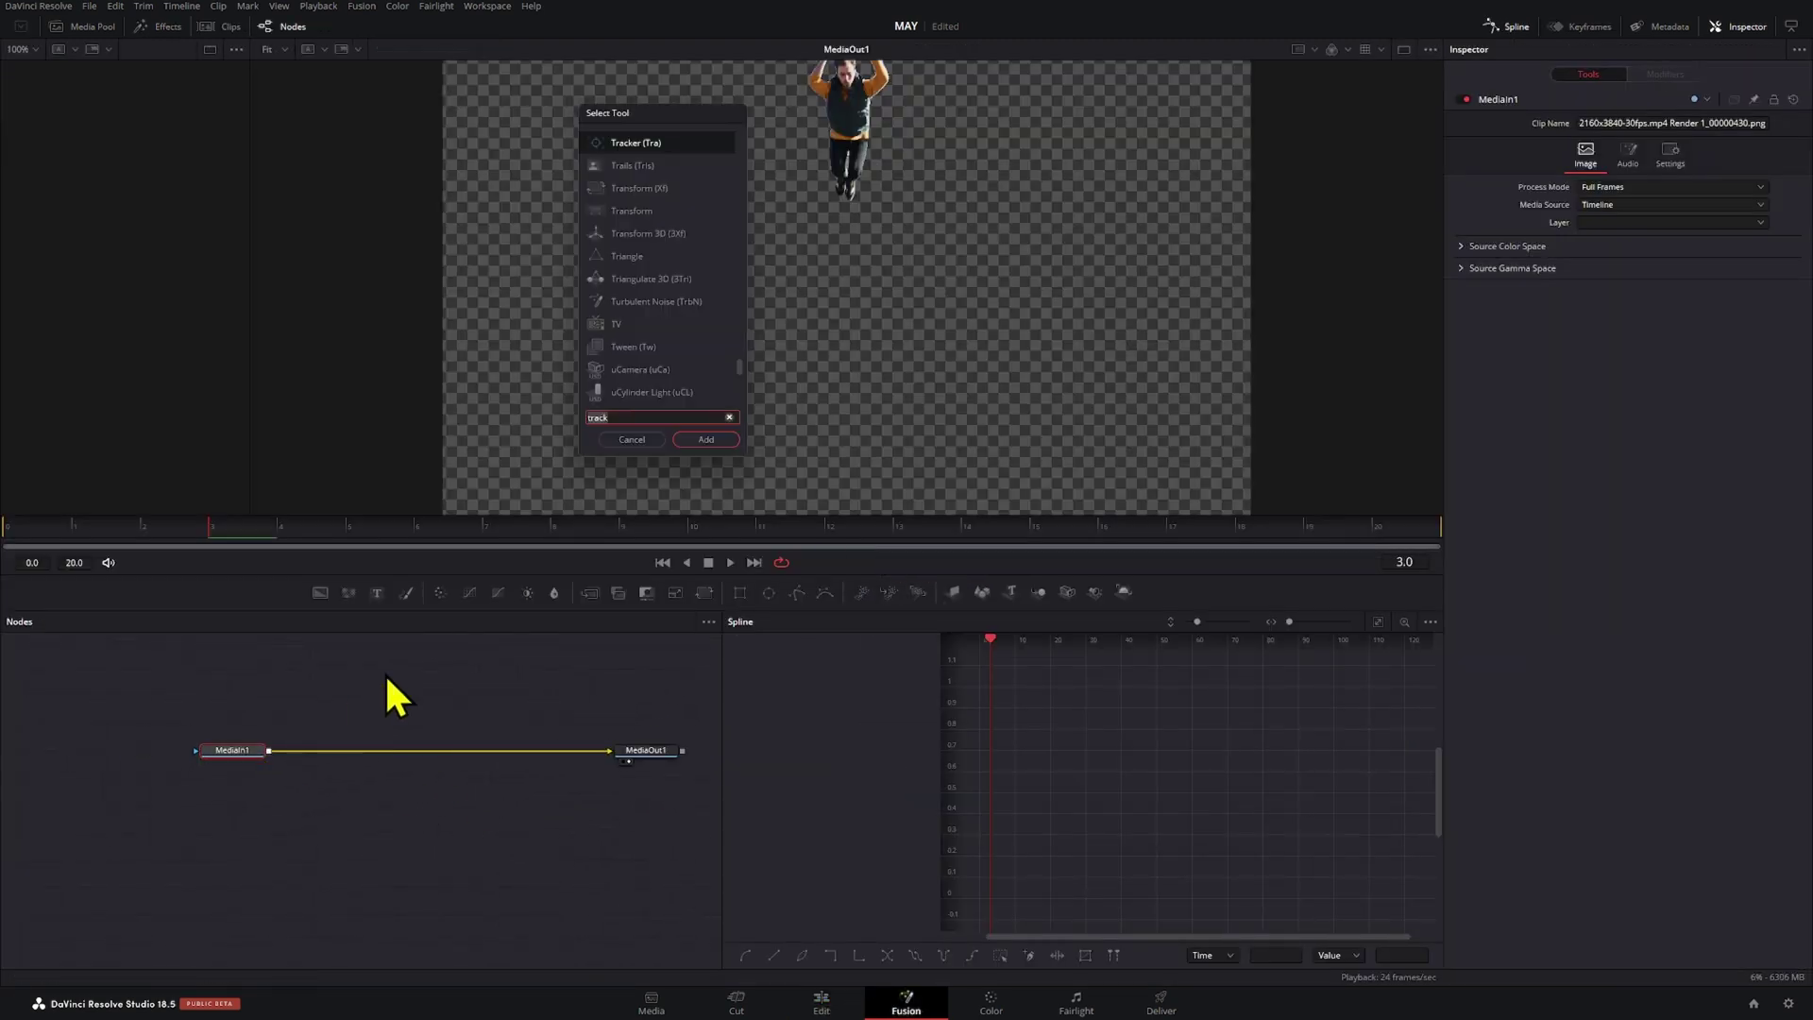
text(backgr)
key(Return)
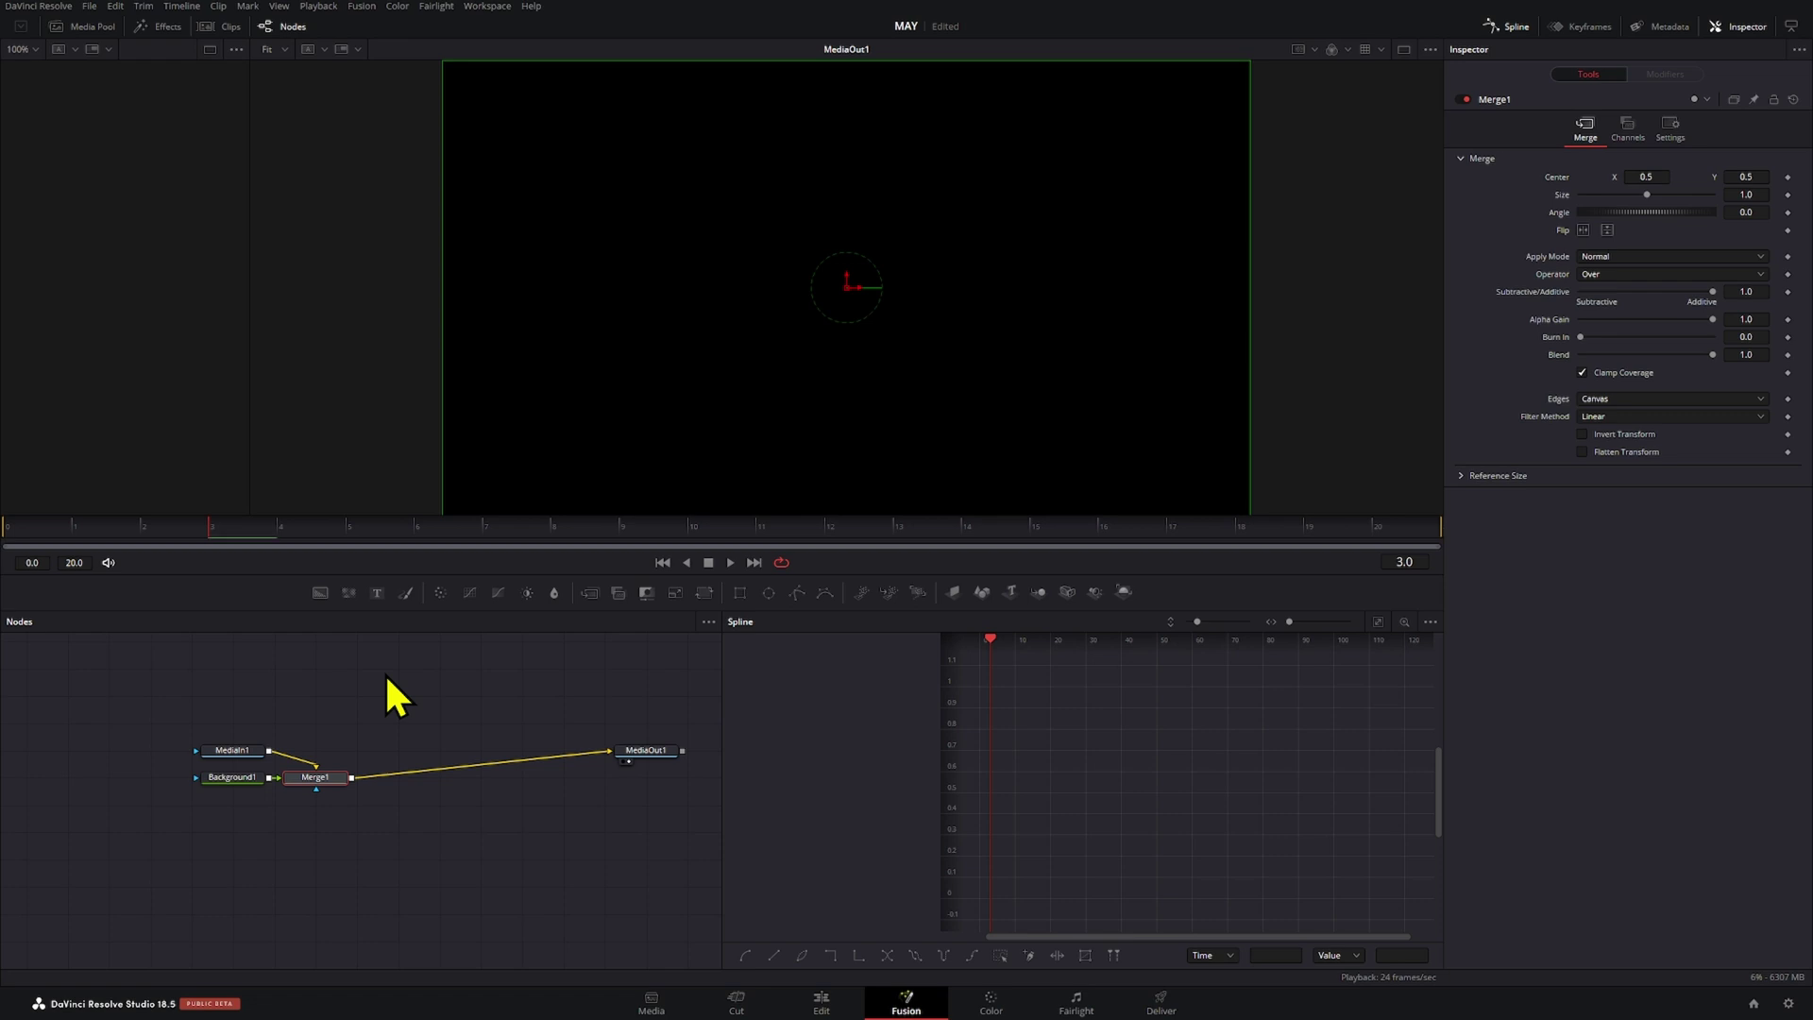
drag(319, 768, 359, 773)
drag(234, 780, 360, 700)
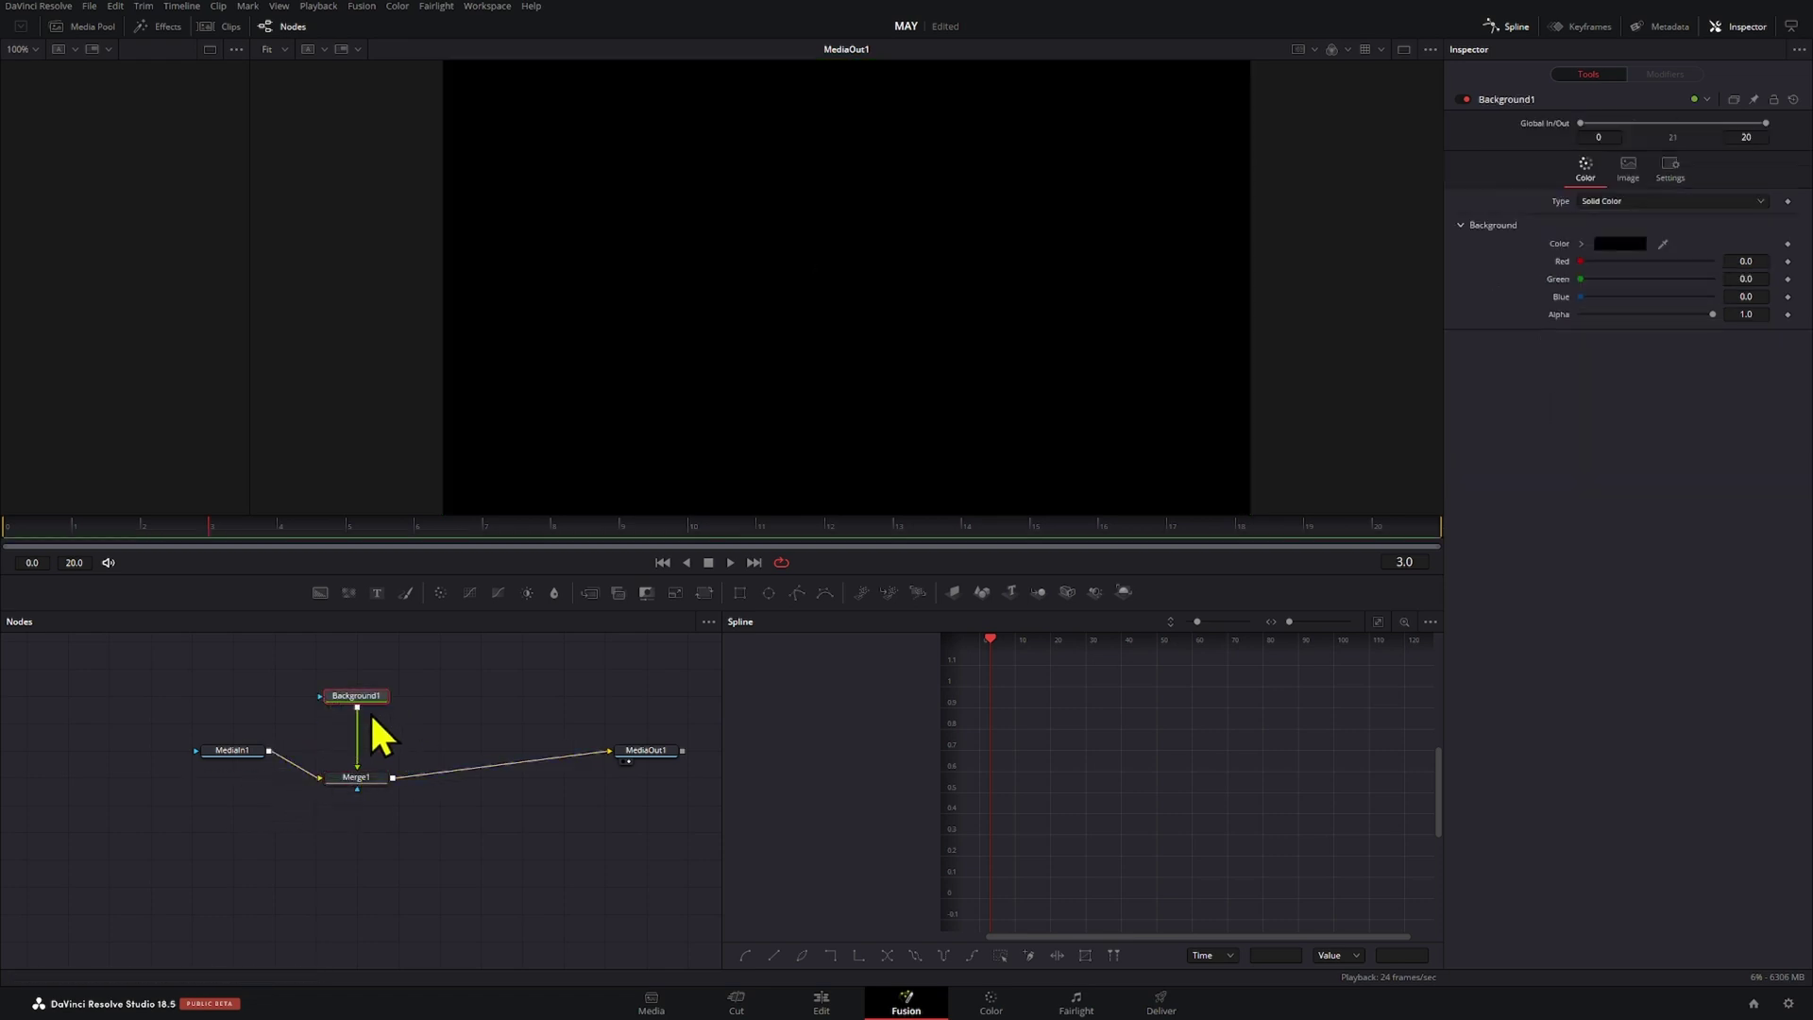
- Set the apply mode of Merge1 to Screen
click(401, 776)
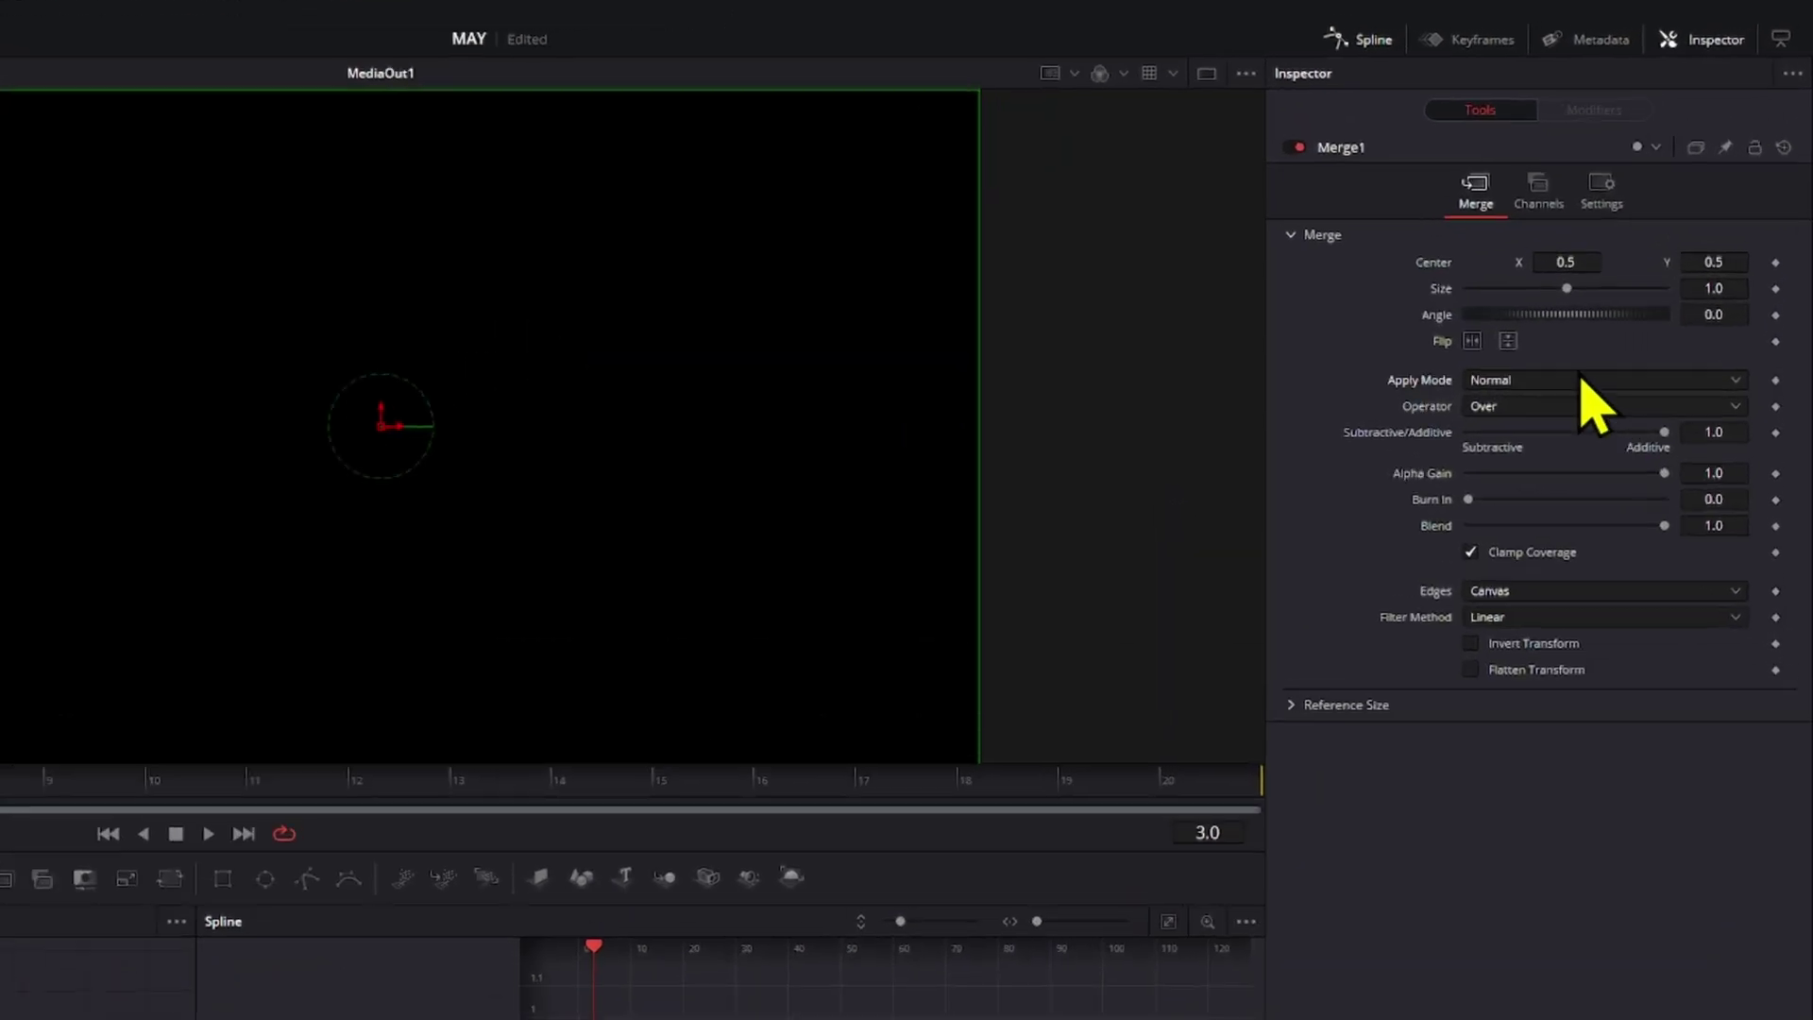
click(1642, 255)
click(1545, 430)
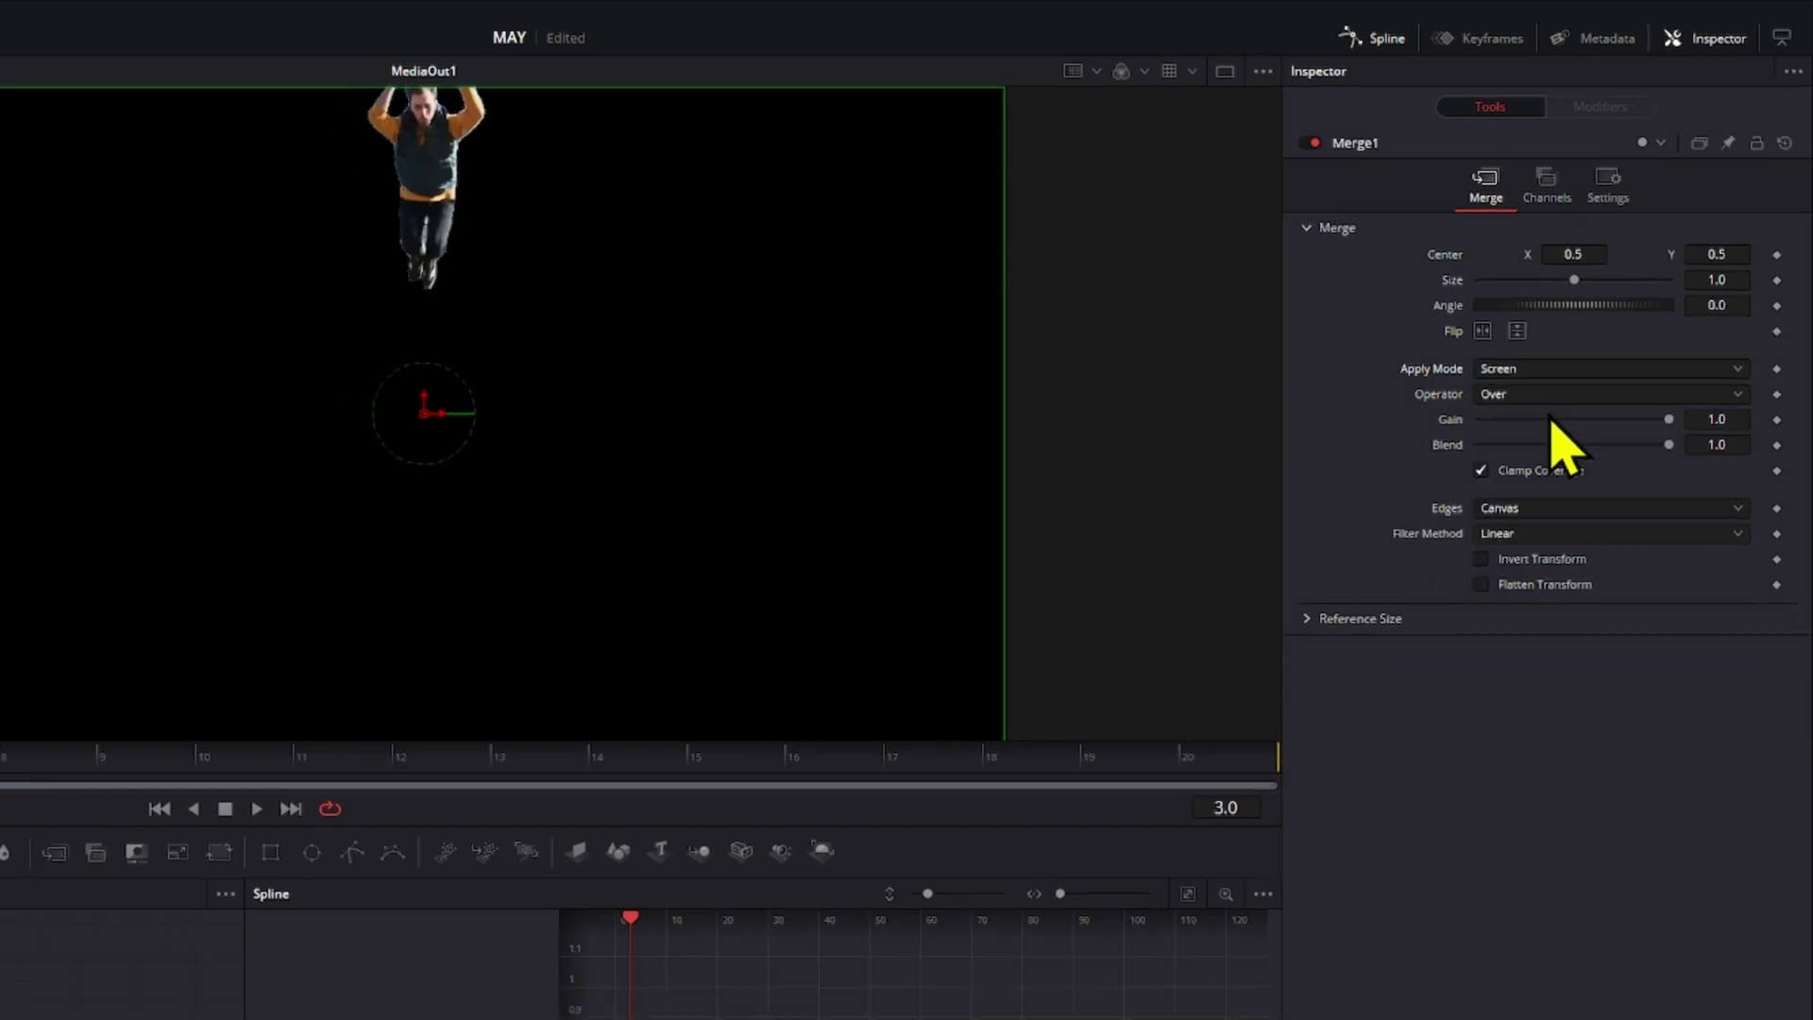
- Change Background1 to a Gradient fill drawn across the man and set its gradient type to Radial
click(358, 698)
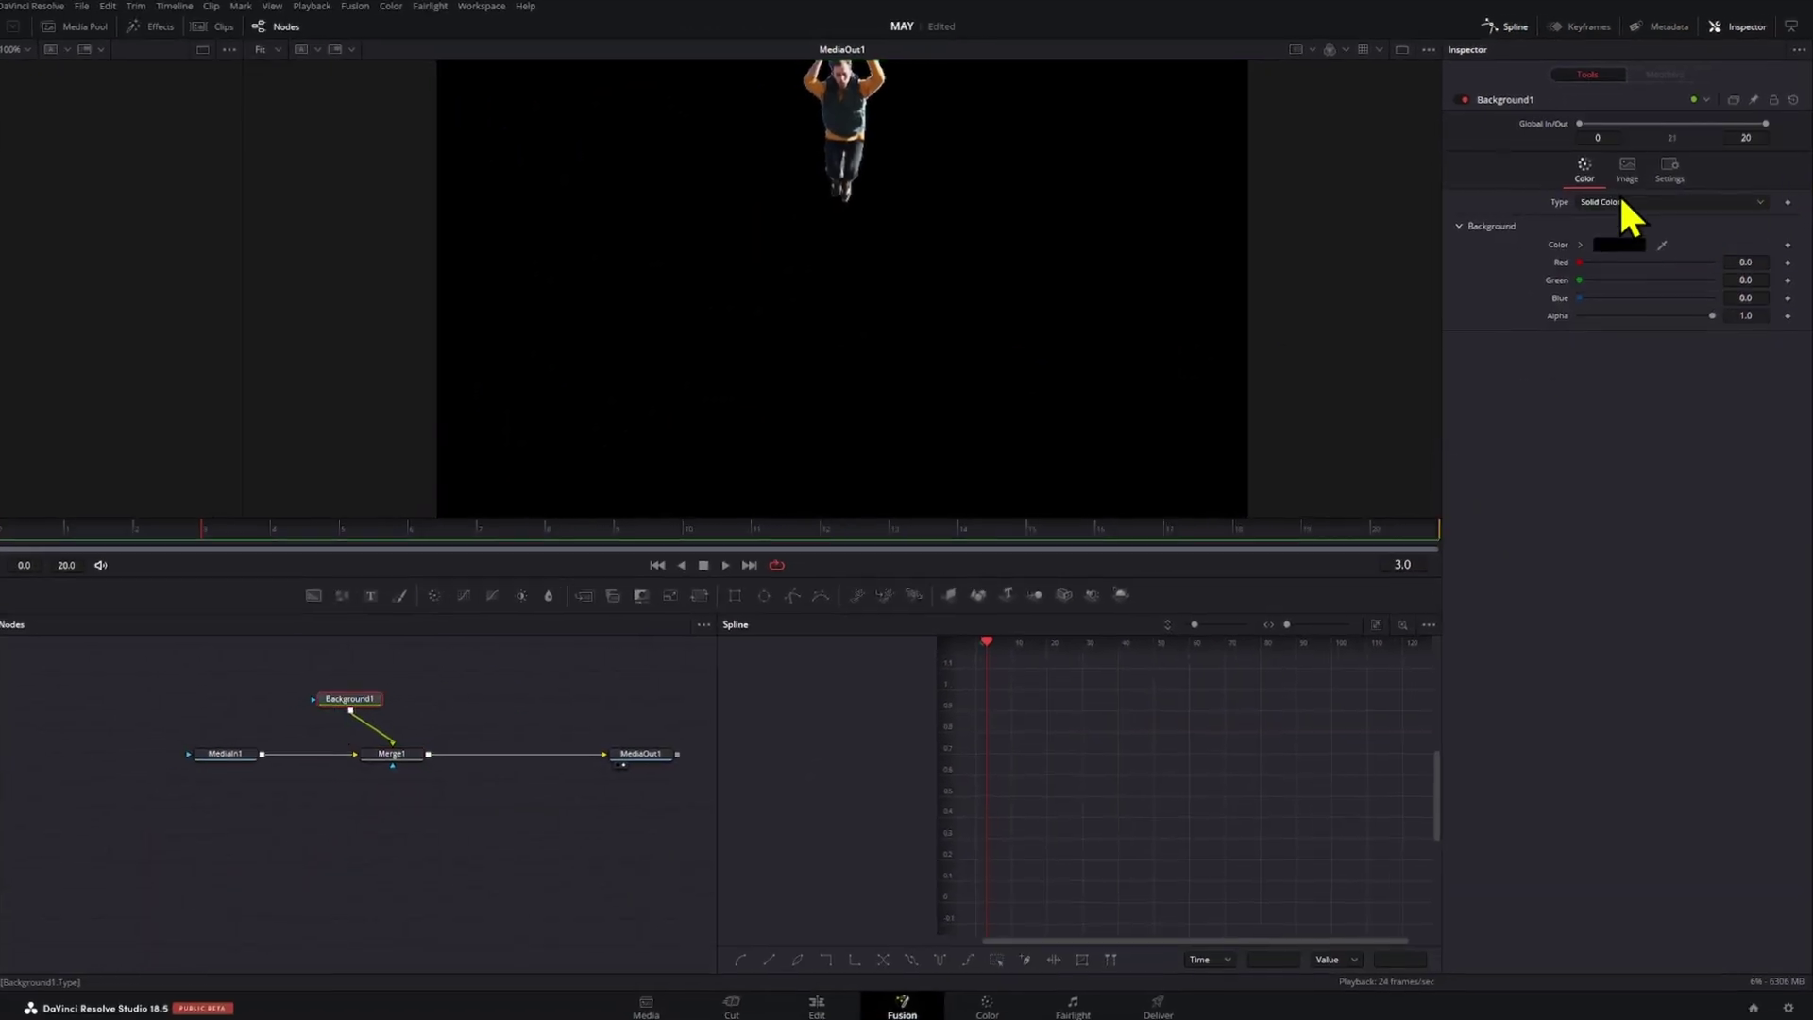
click(1625, 201)
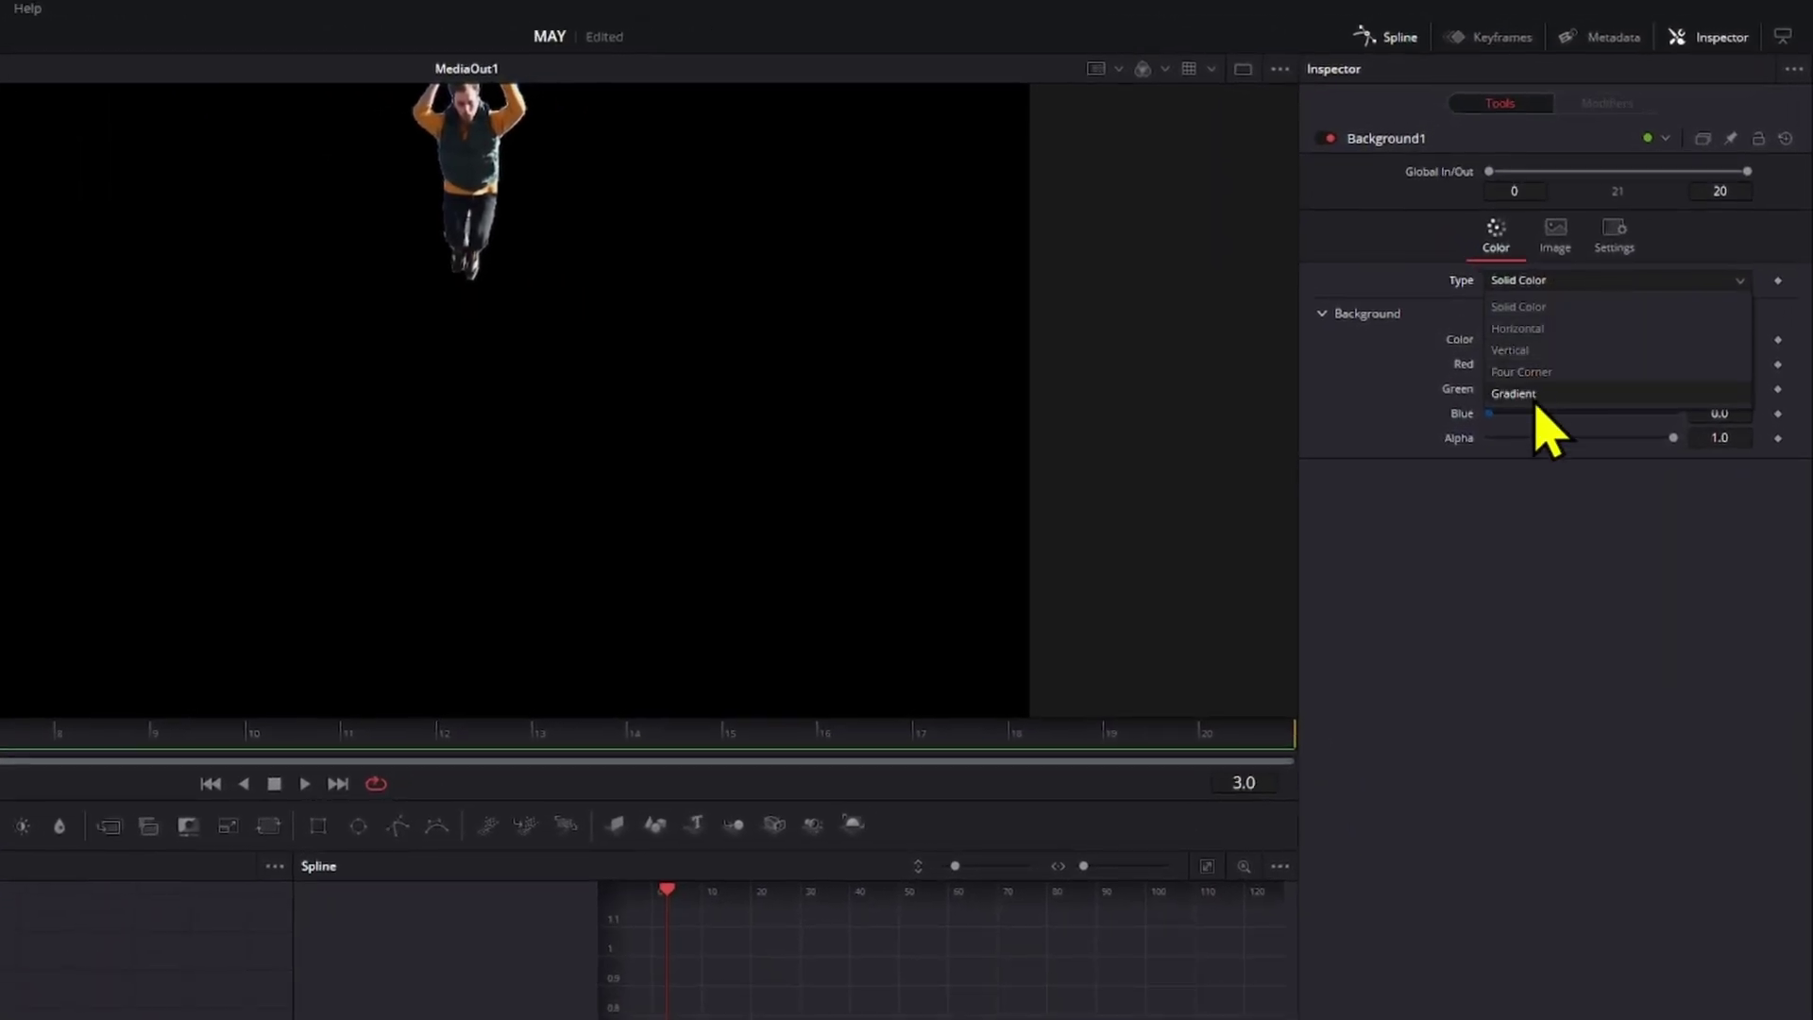
click(1514, 393)
drag(1032, 398, 597, 165)
click(1550, 342)
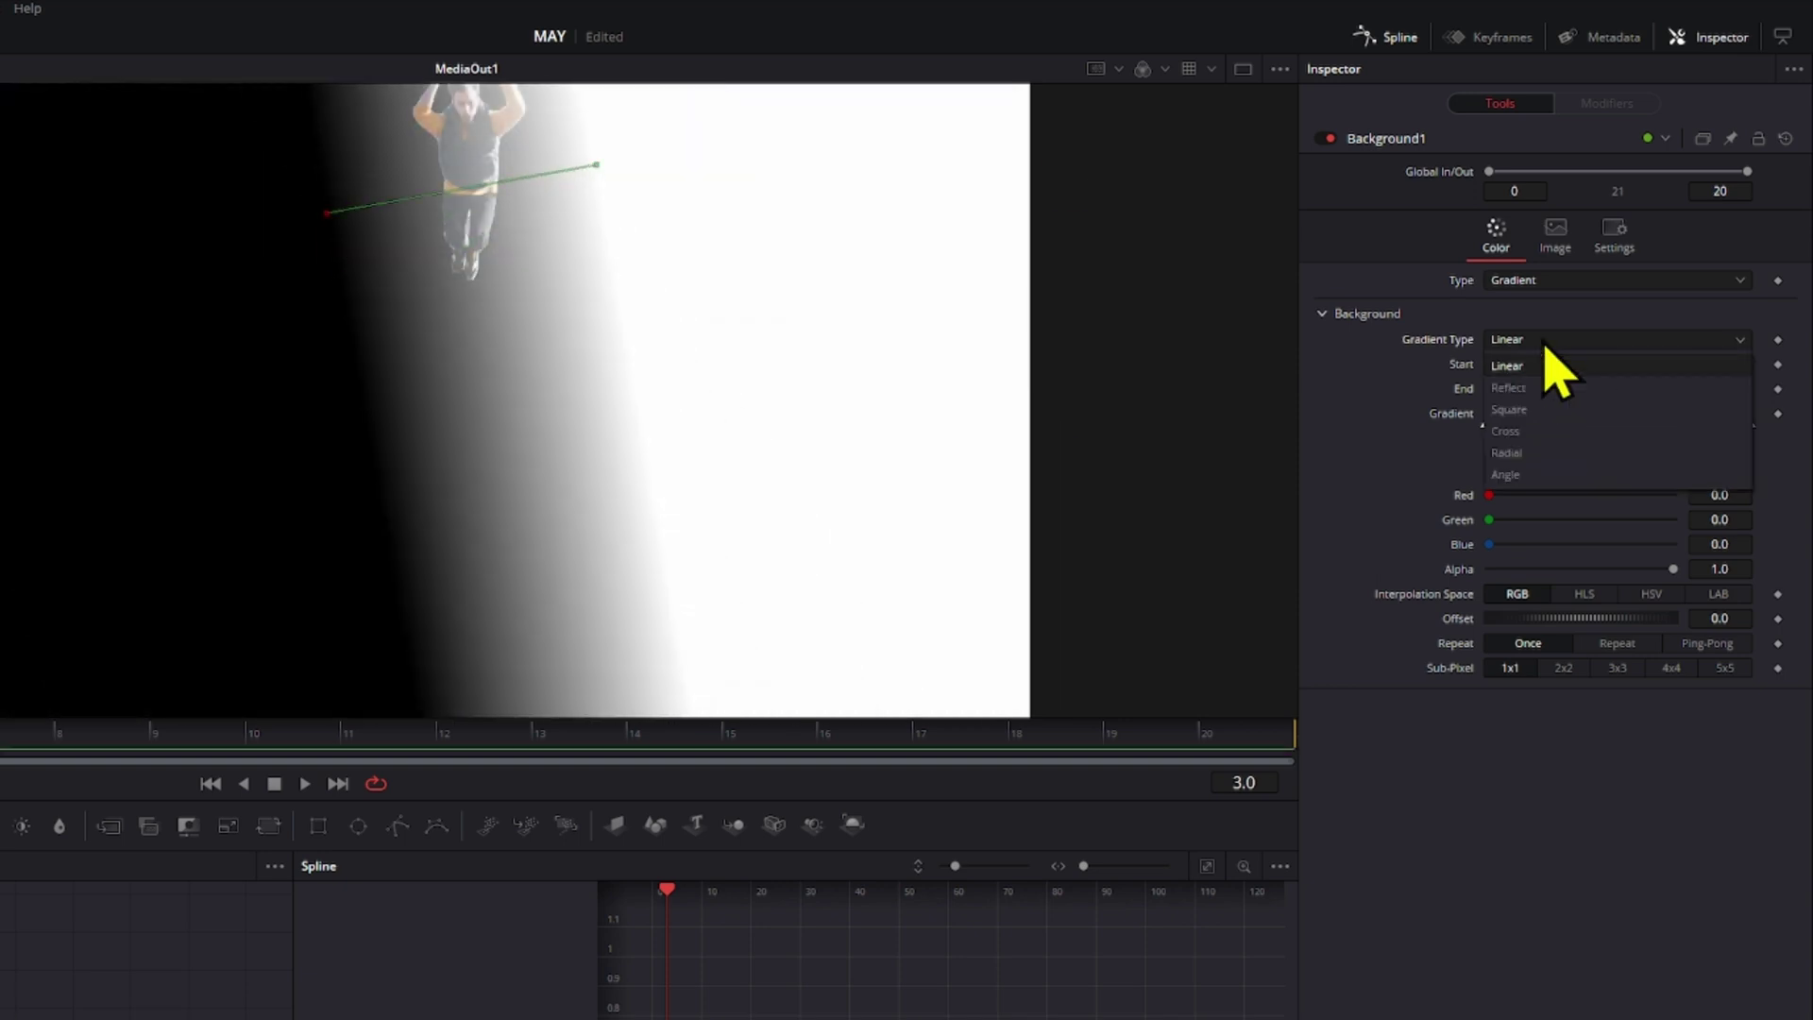
click(1552, 470)
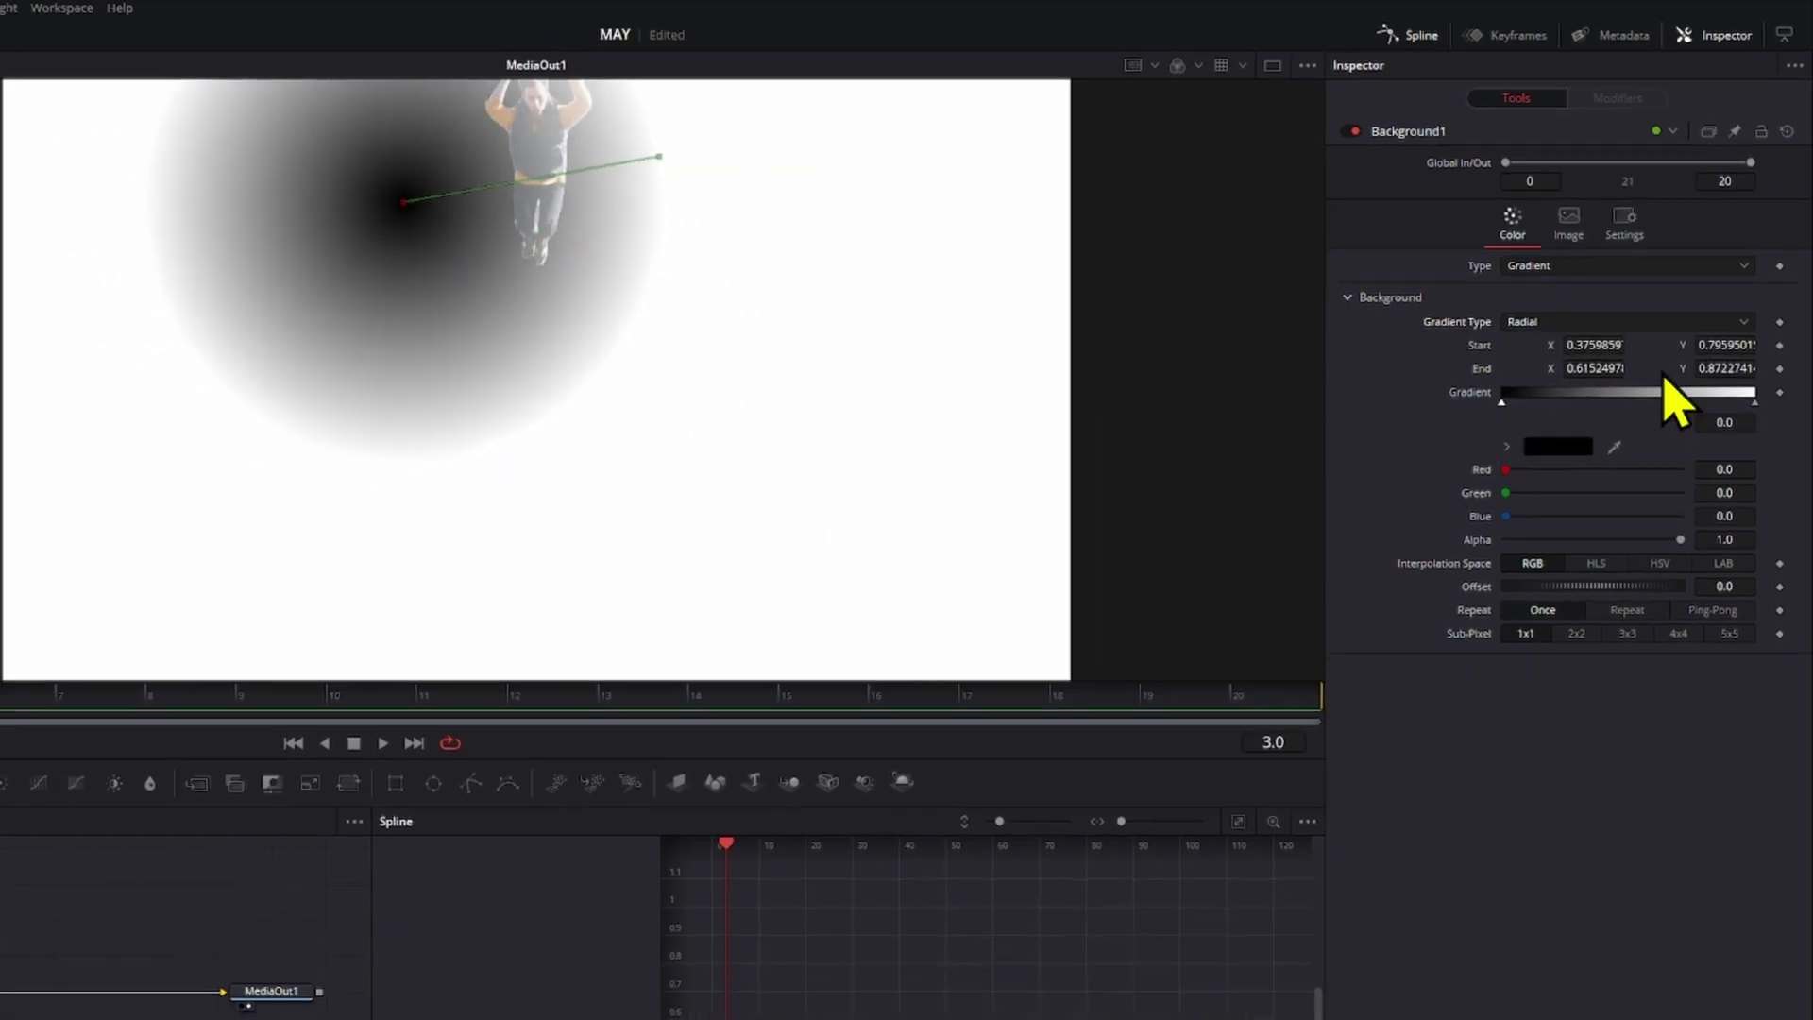
- Center the radial gradient on the man and color it from red through pink to light blue
drag(831, 155, 813, 155)
drag(1581, 355, 1660, 307)
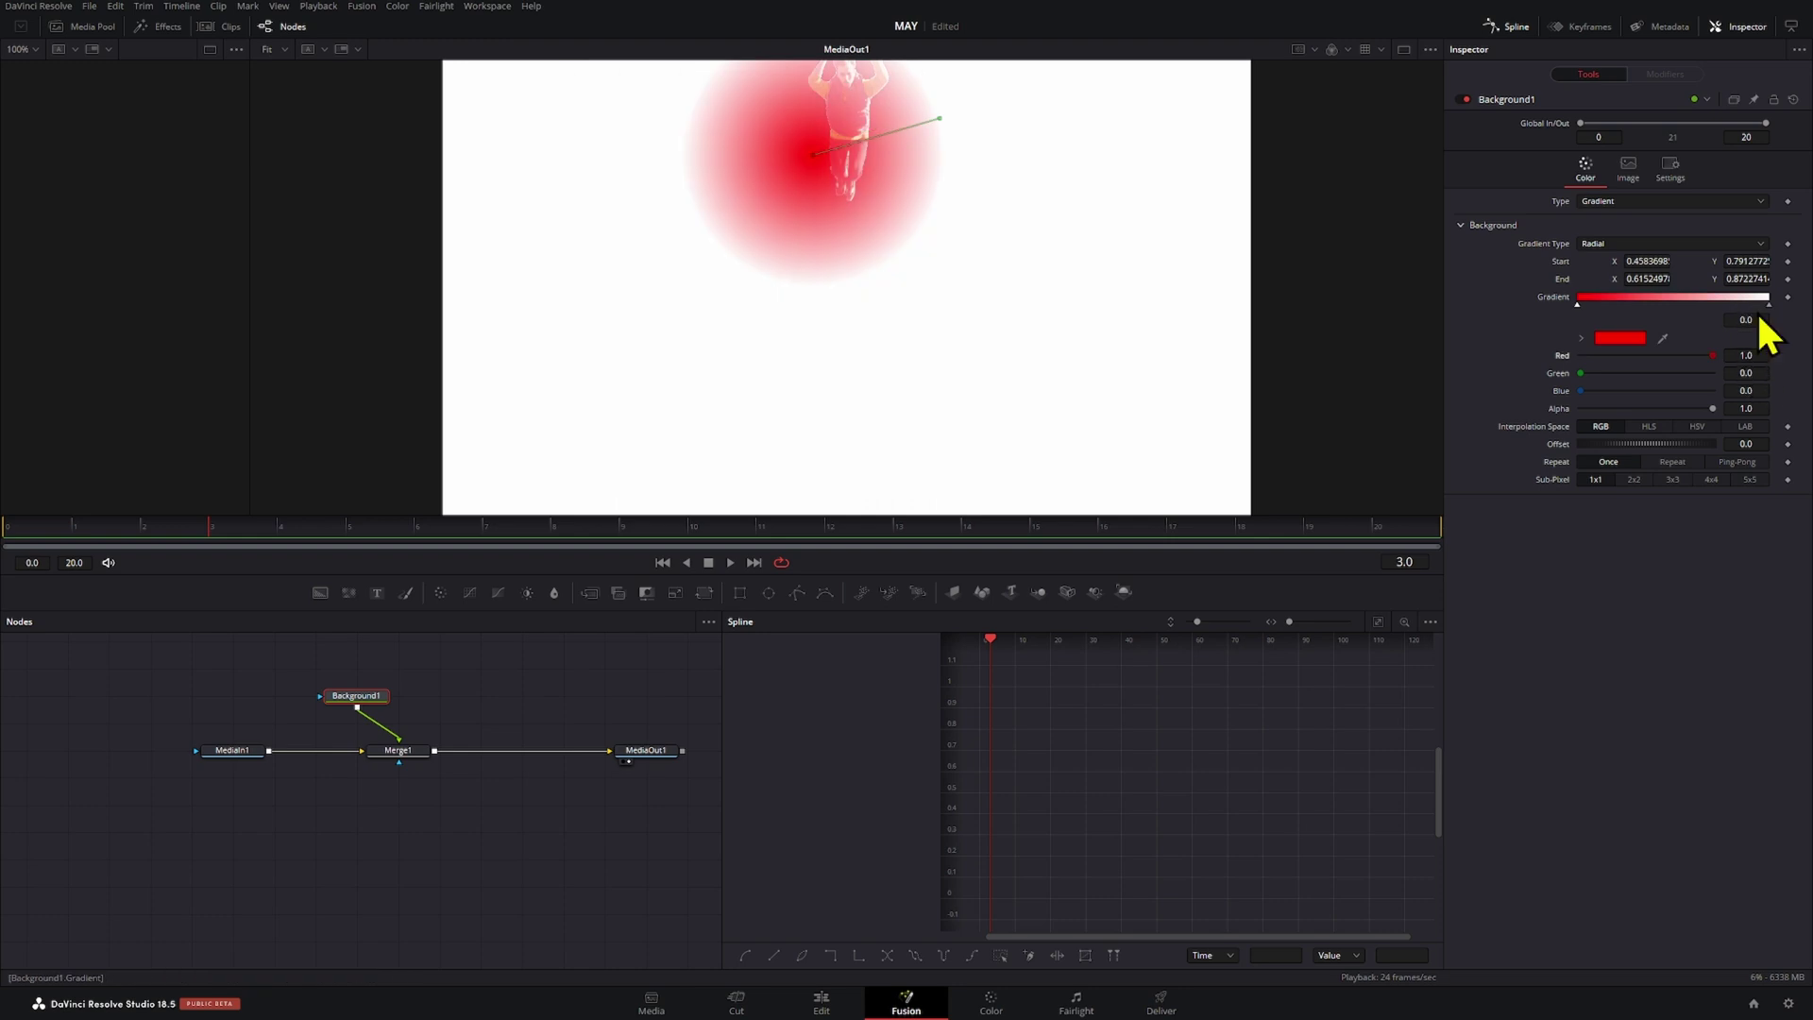
click(1740, 300)
drag(1713, 373, 1626, 355)
drag(1606, 373, 1696, 373)
- Mask Background1 with the MediaIn1 cutout and play back the colored silhouette
drag(324, 715, 327, 700)
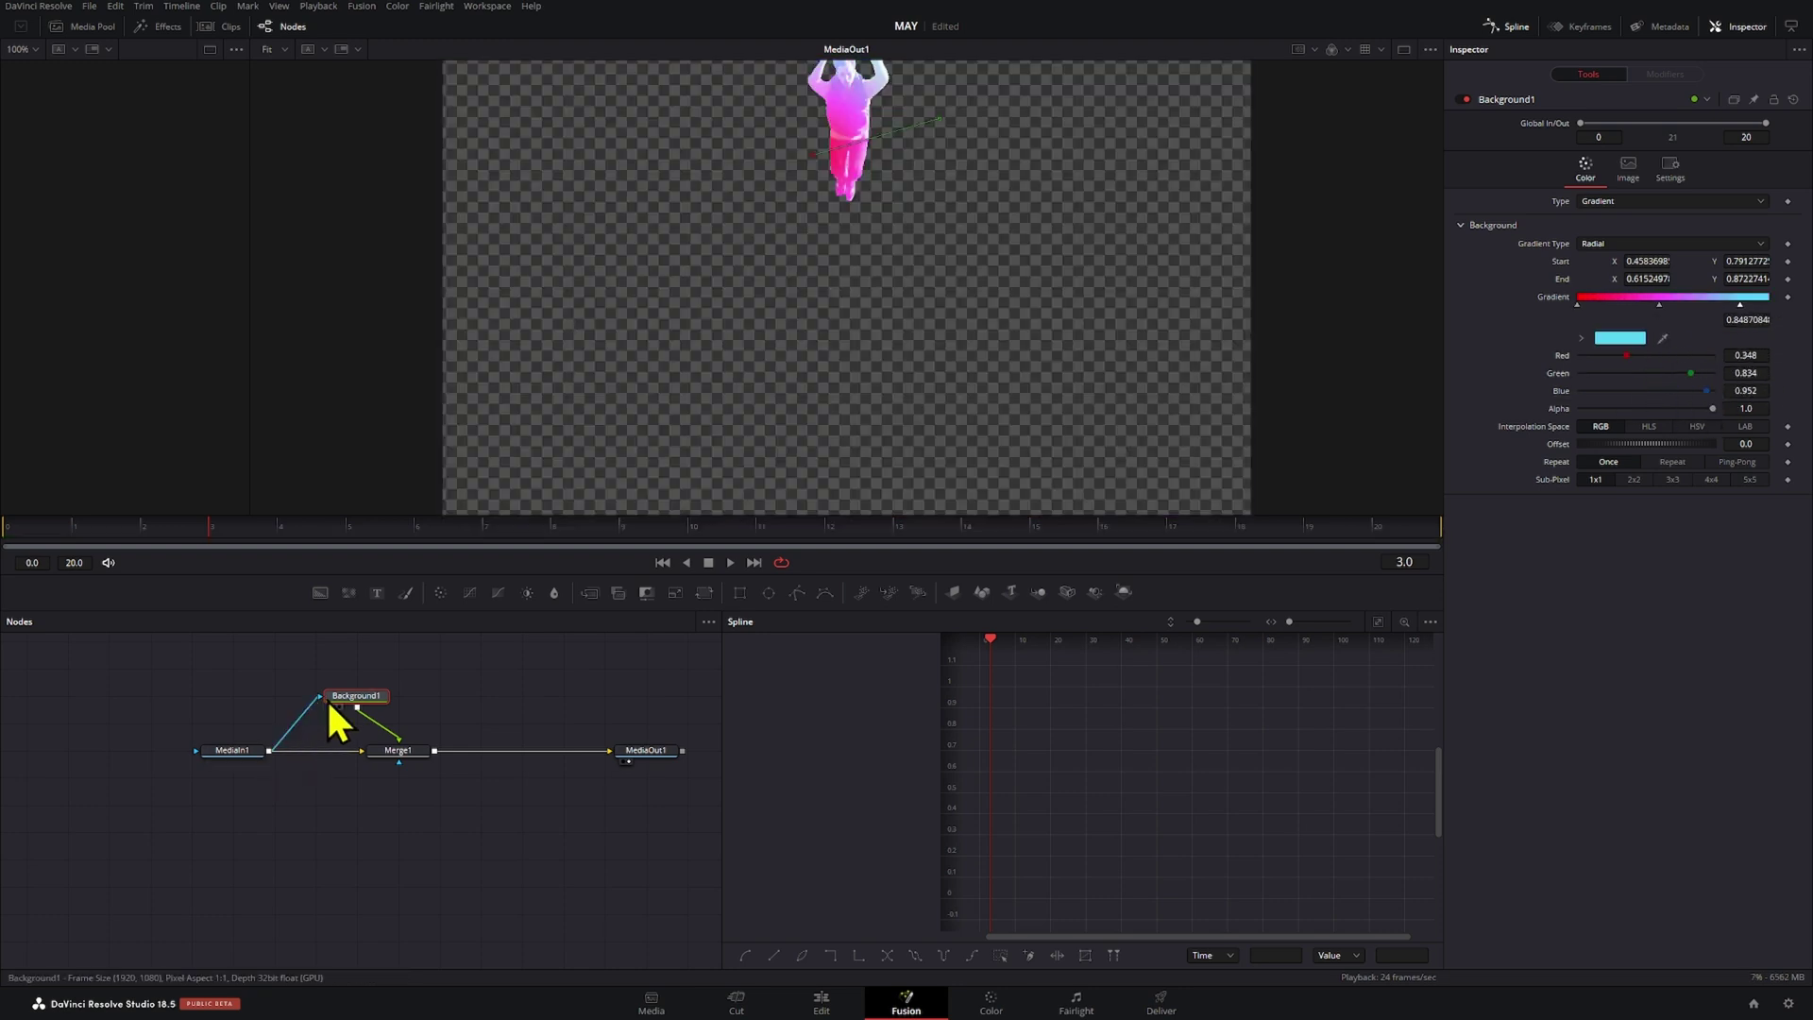
click(425, 688)
drag(841, 162, 905, 172)
key(space)
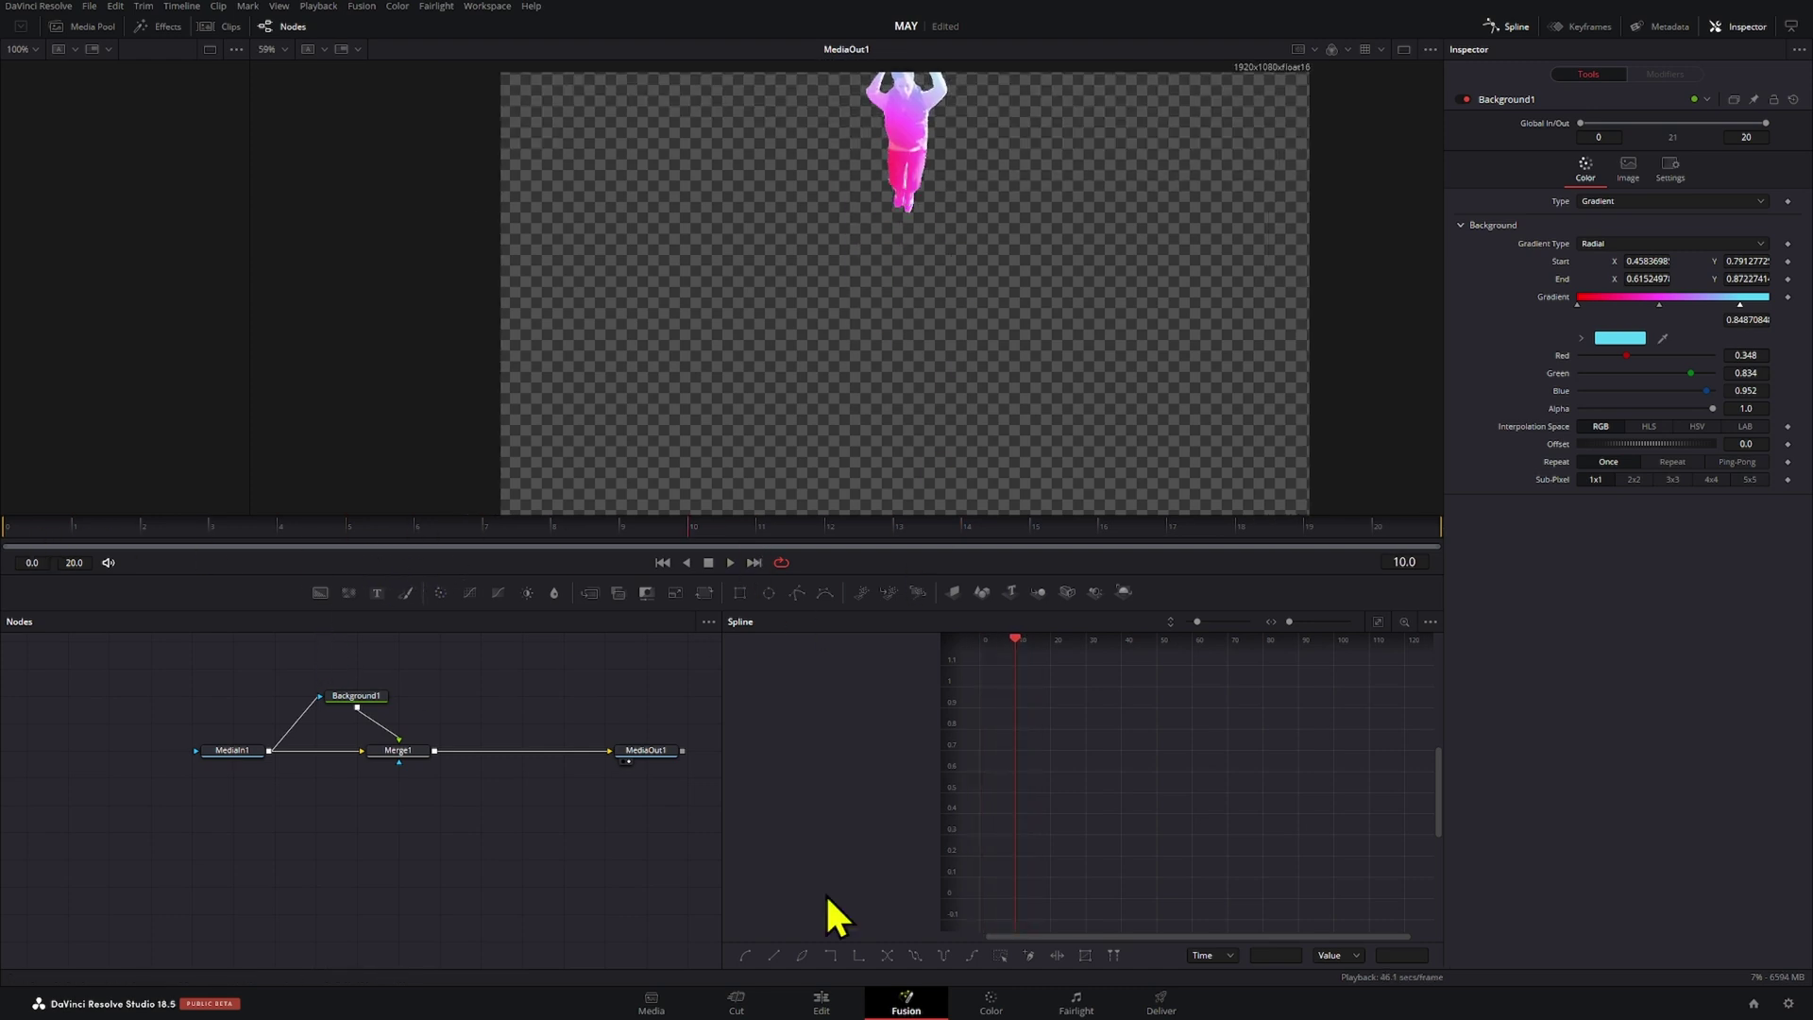
- Return to the Edit page and scrub the gGUY timeline to review the colored clone among the other stills
click(821, 1003)
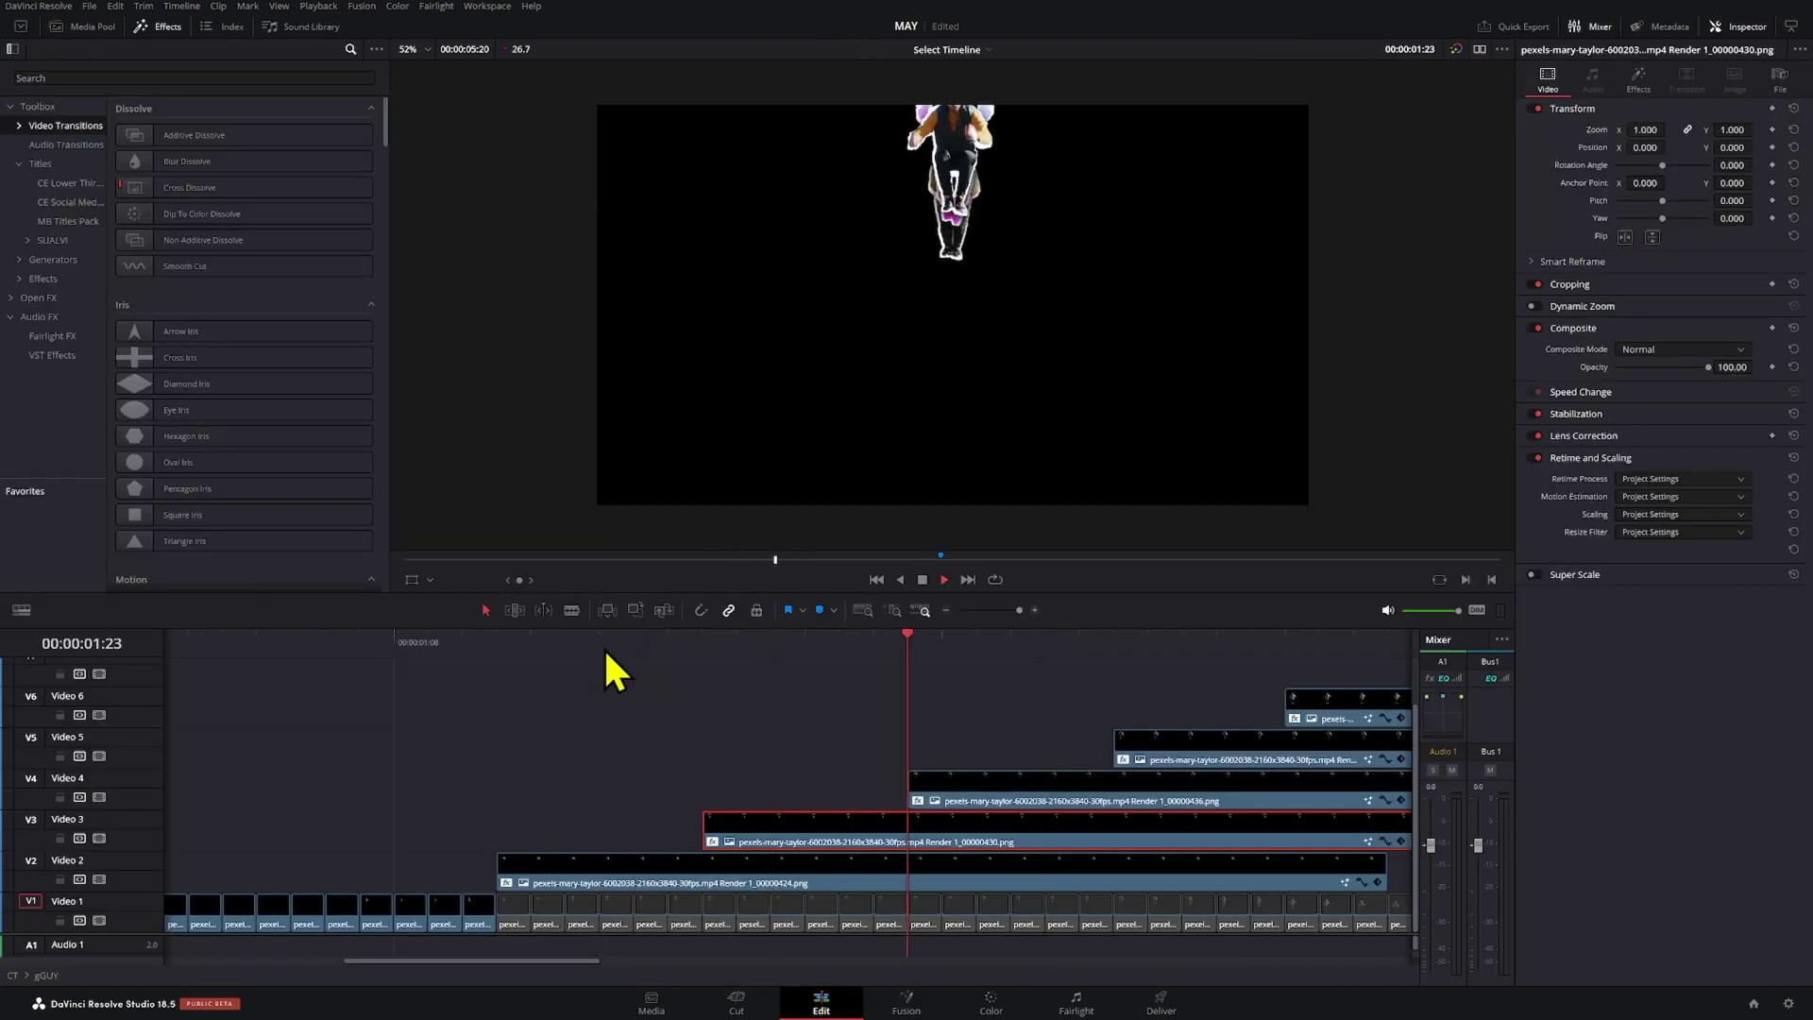
drag(614, 644, 964, 659)
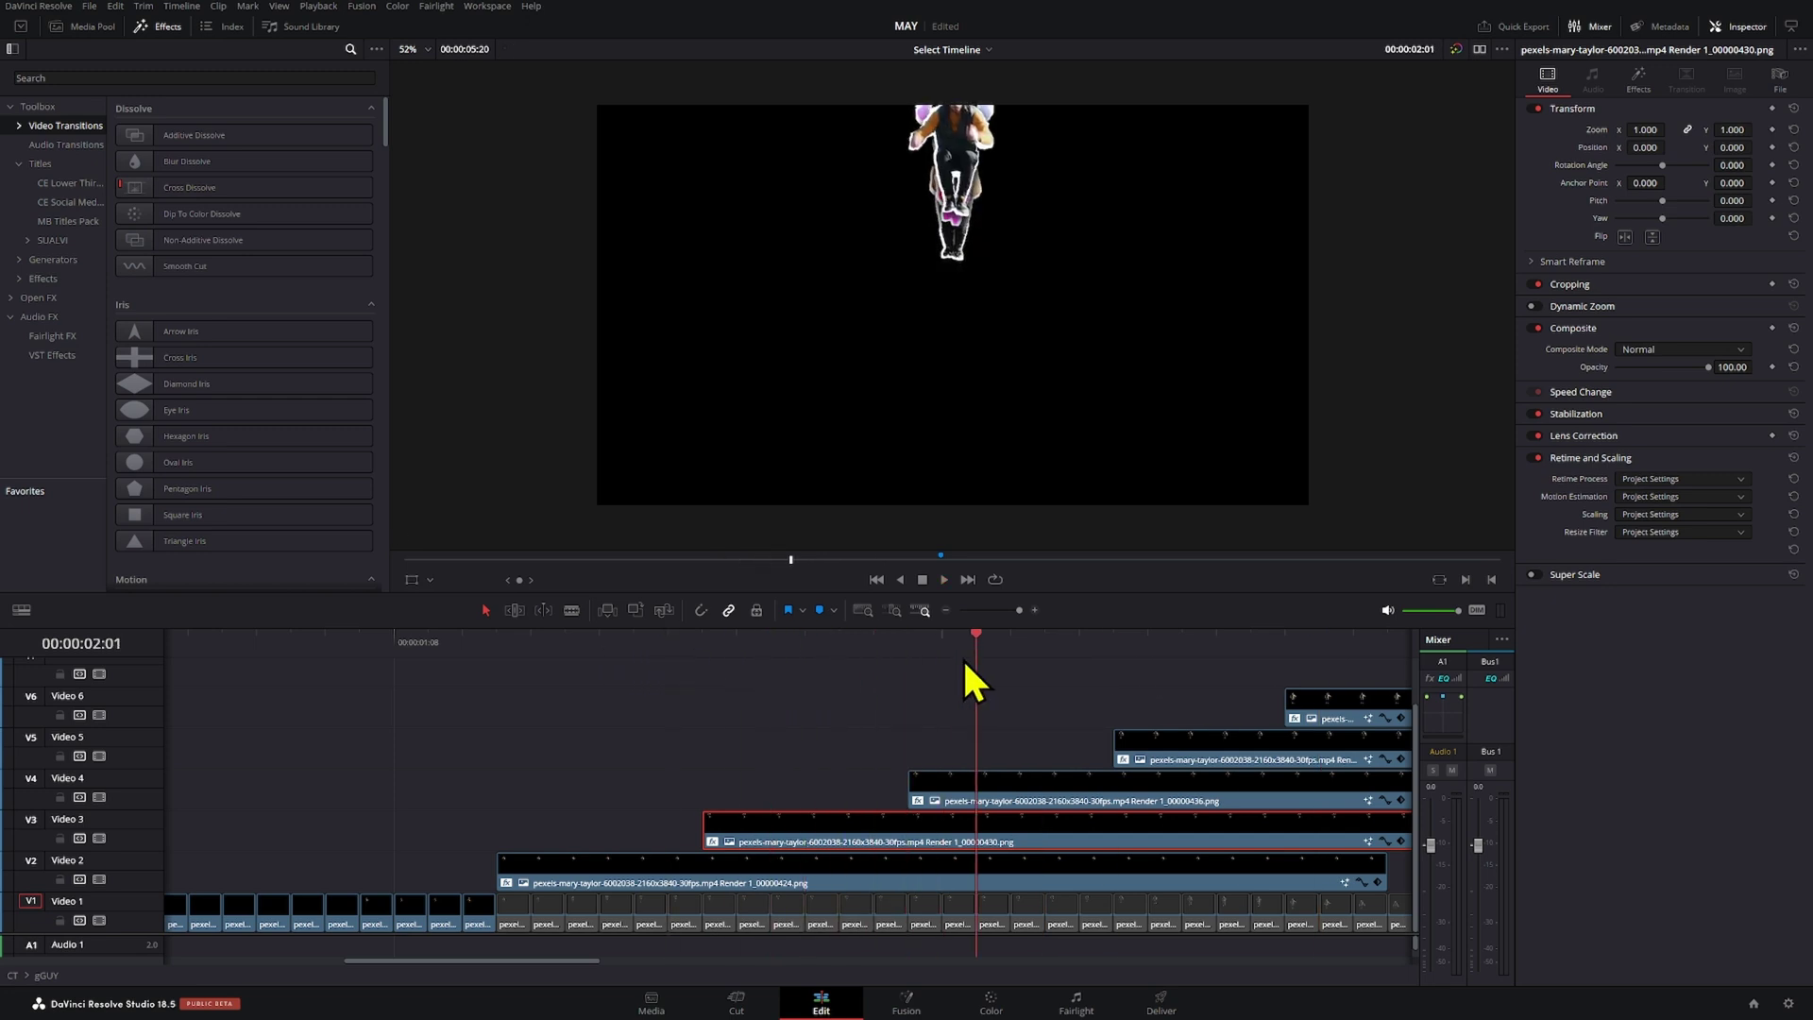
scroll(1044, 743, right, 5)
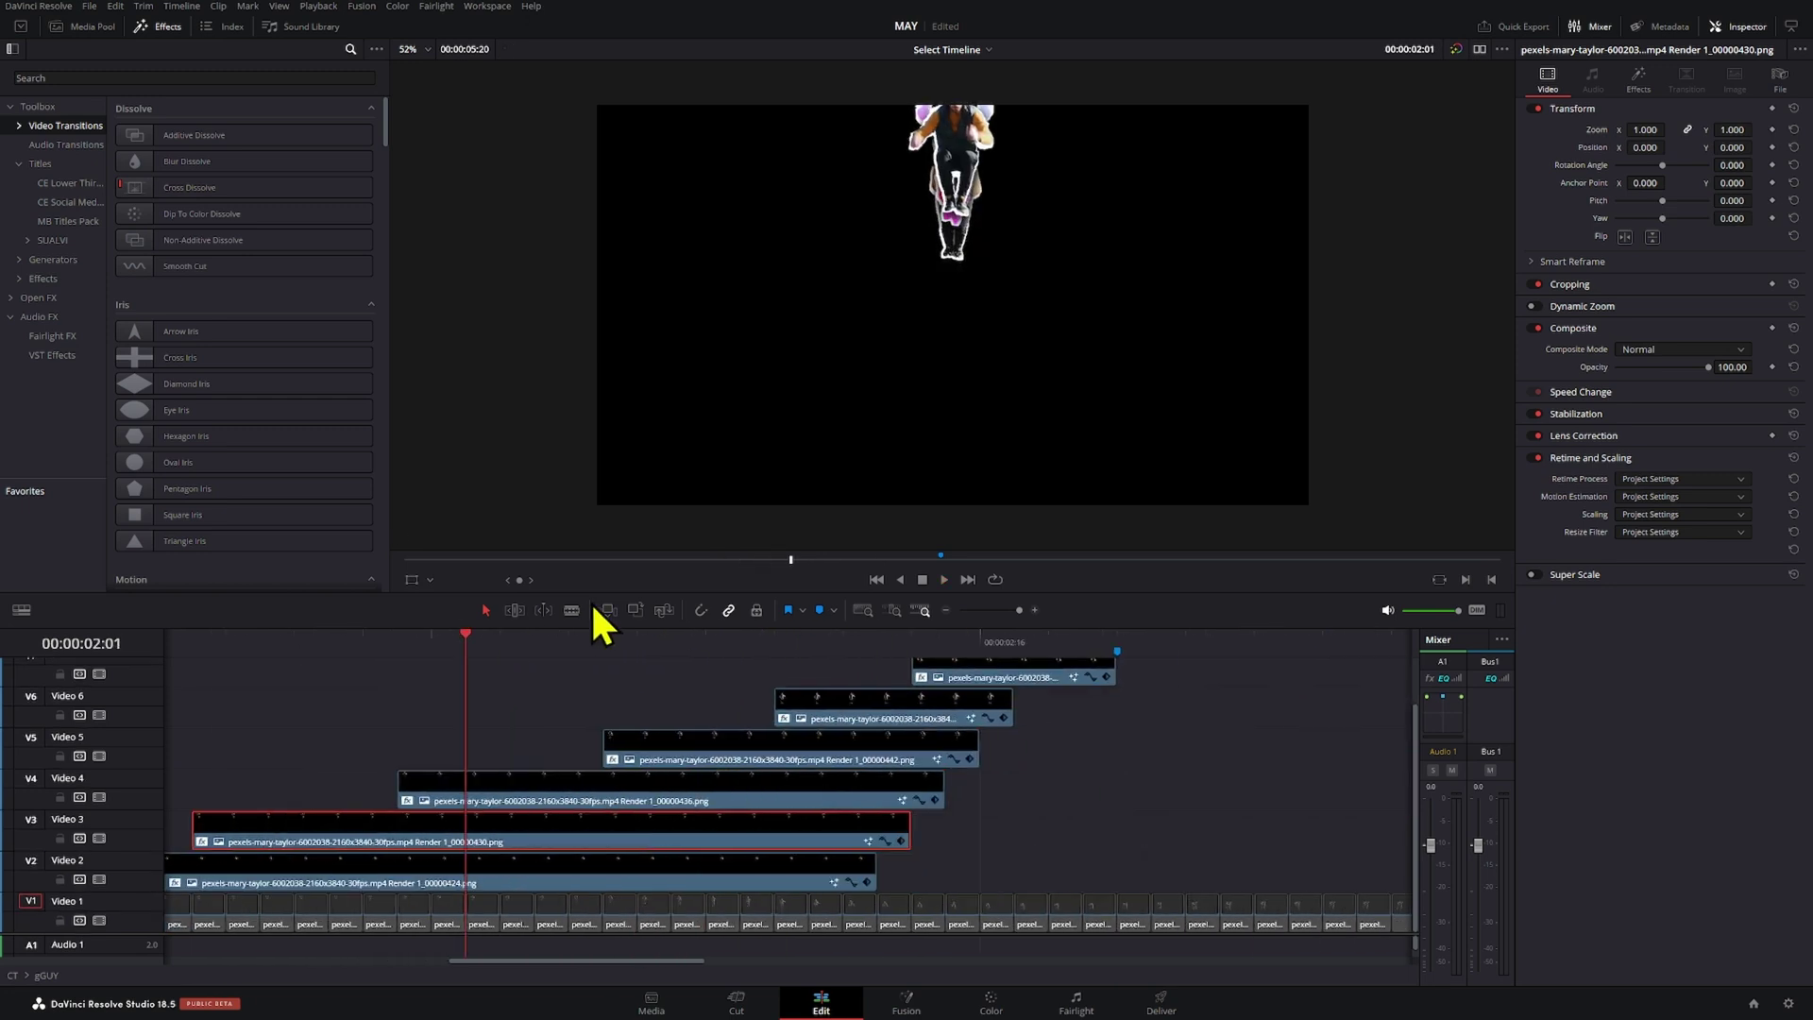
scroll(605, 703, left, 2)
drag(893, 653, 1006, 656)
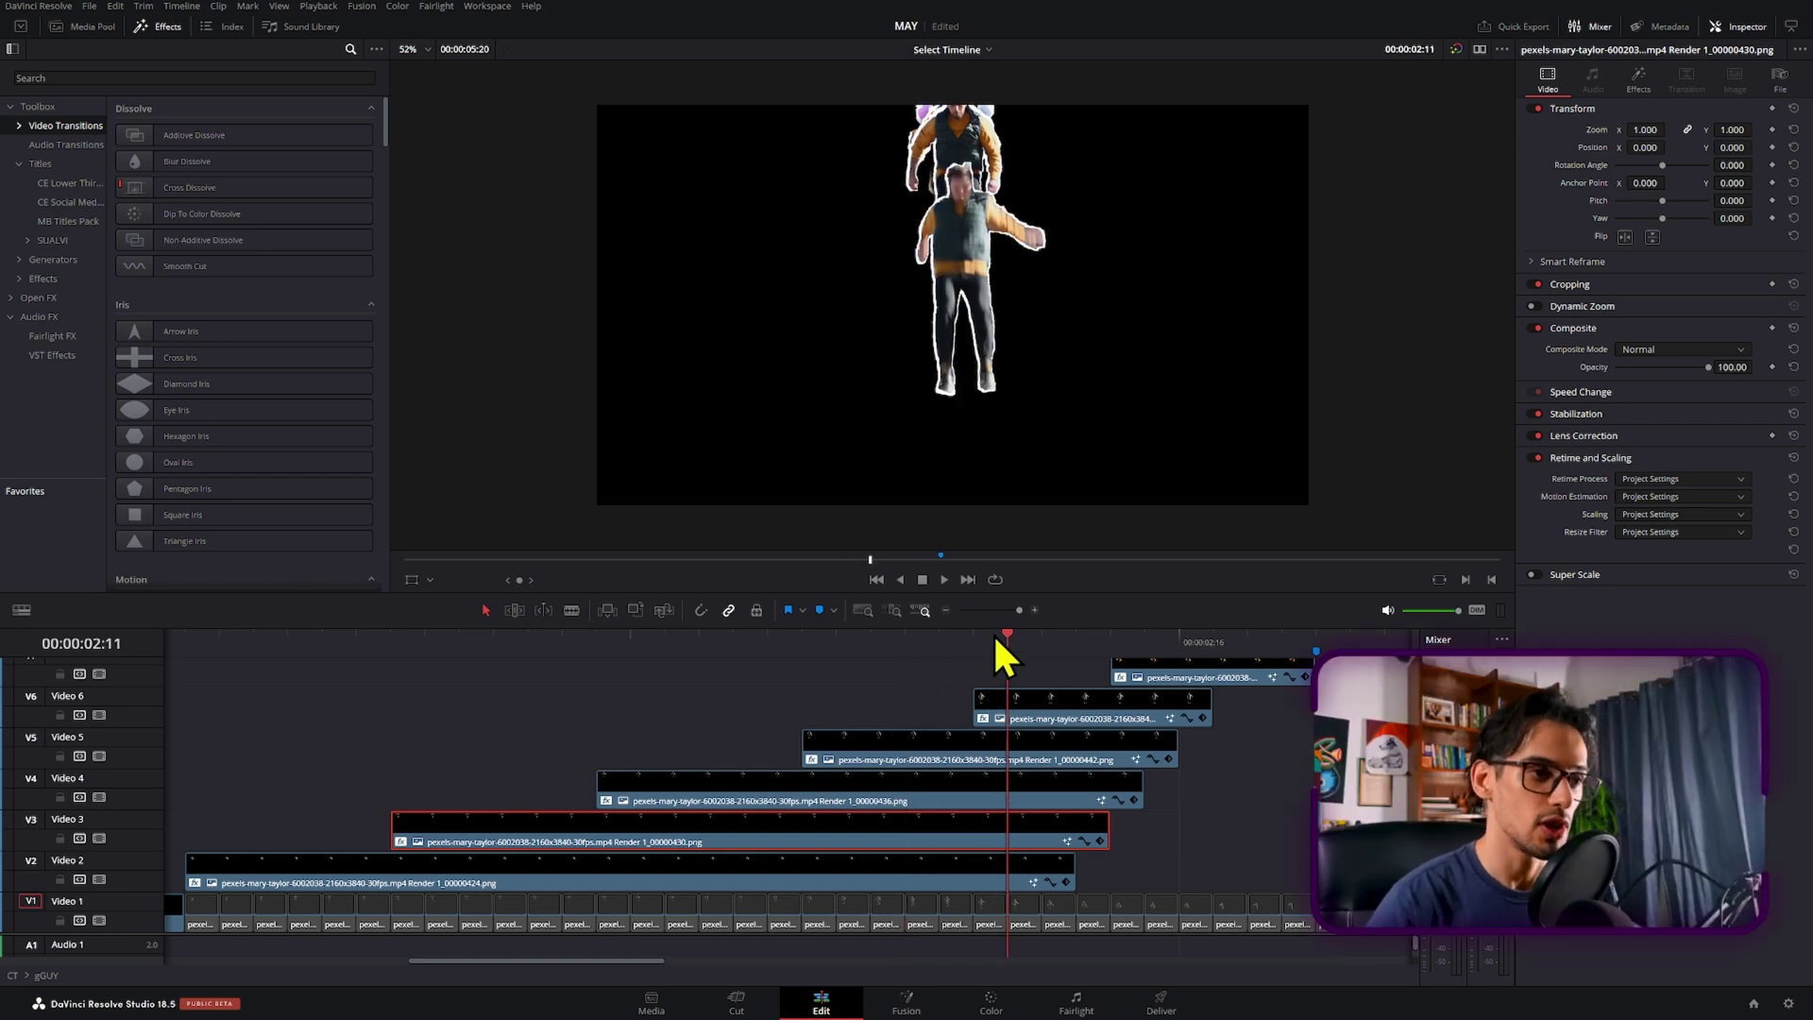
drag(992, 648, 526, 688)
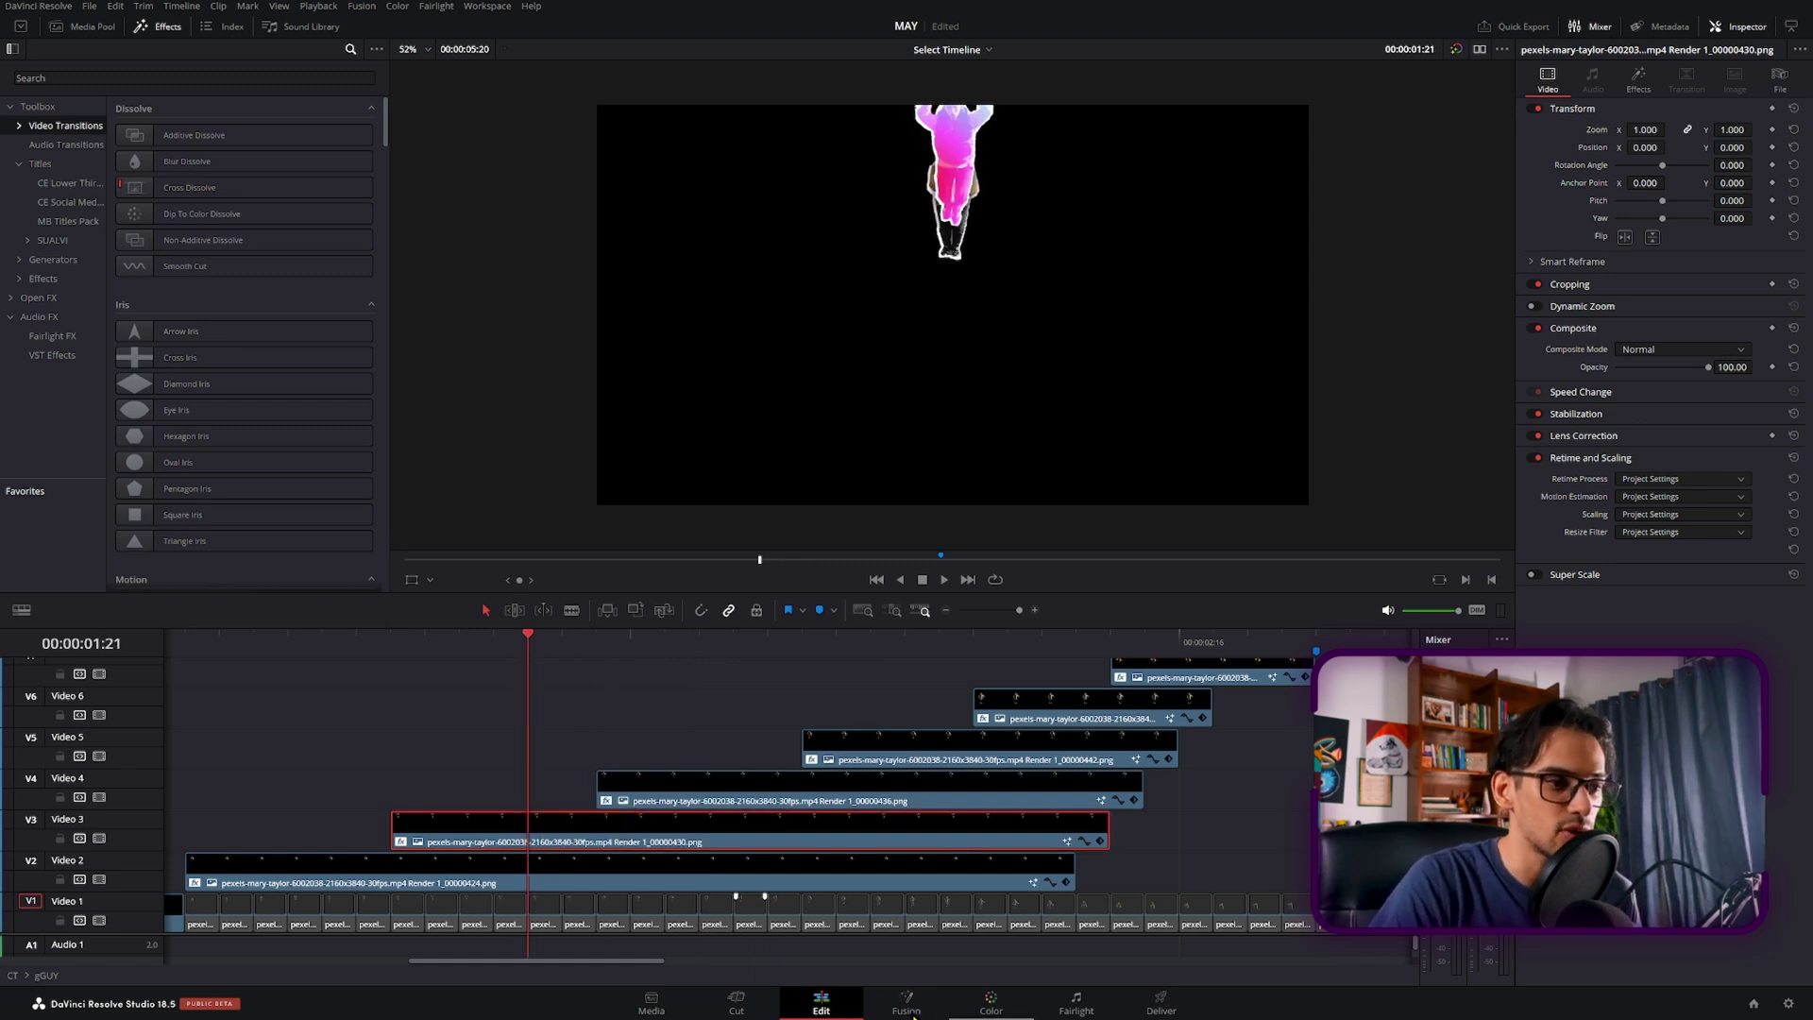
- Reopen the Video 3 still in the Fusion page and display the media pool beside its nodes
key(shift+5)
drag(547, 720, 566, 827)
click(495, 744)
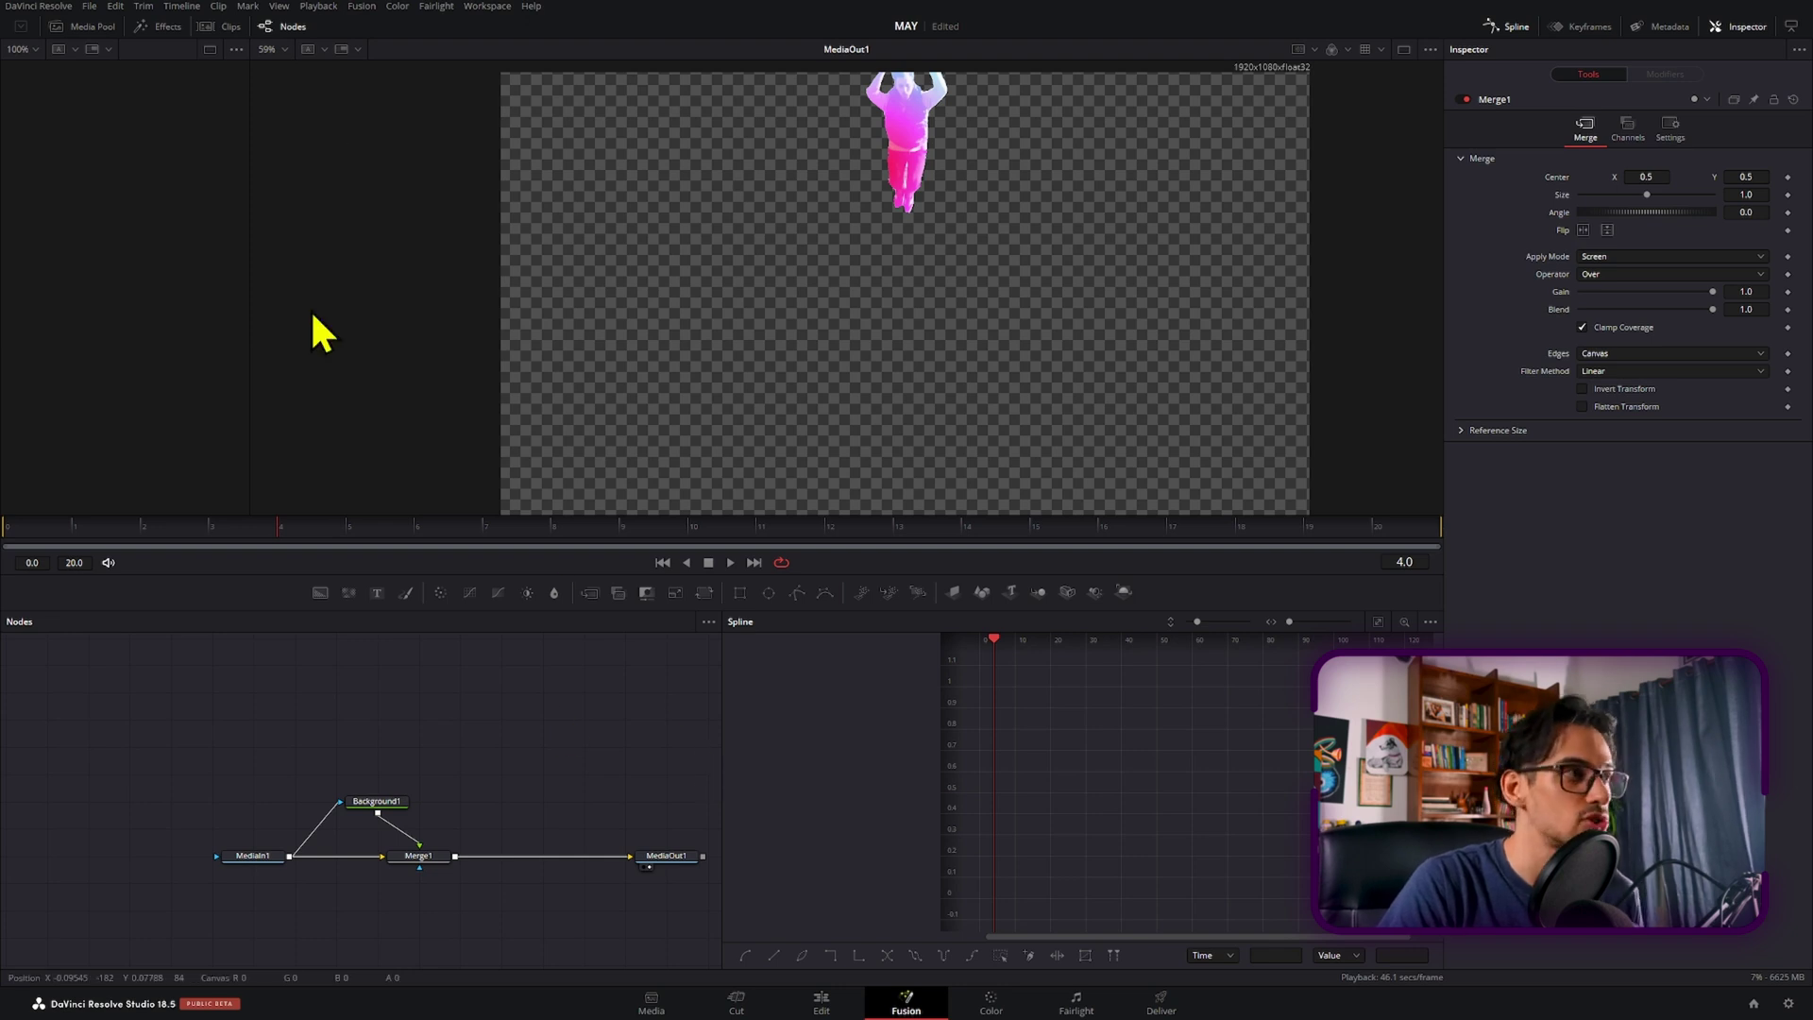
click(94, 28)
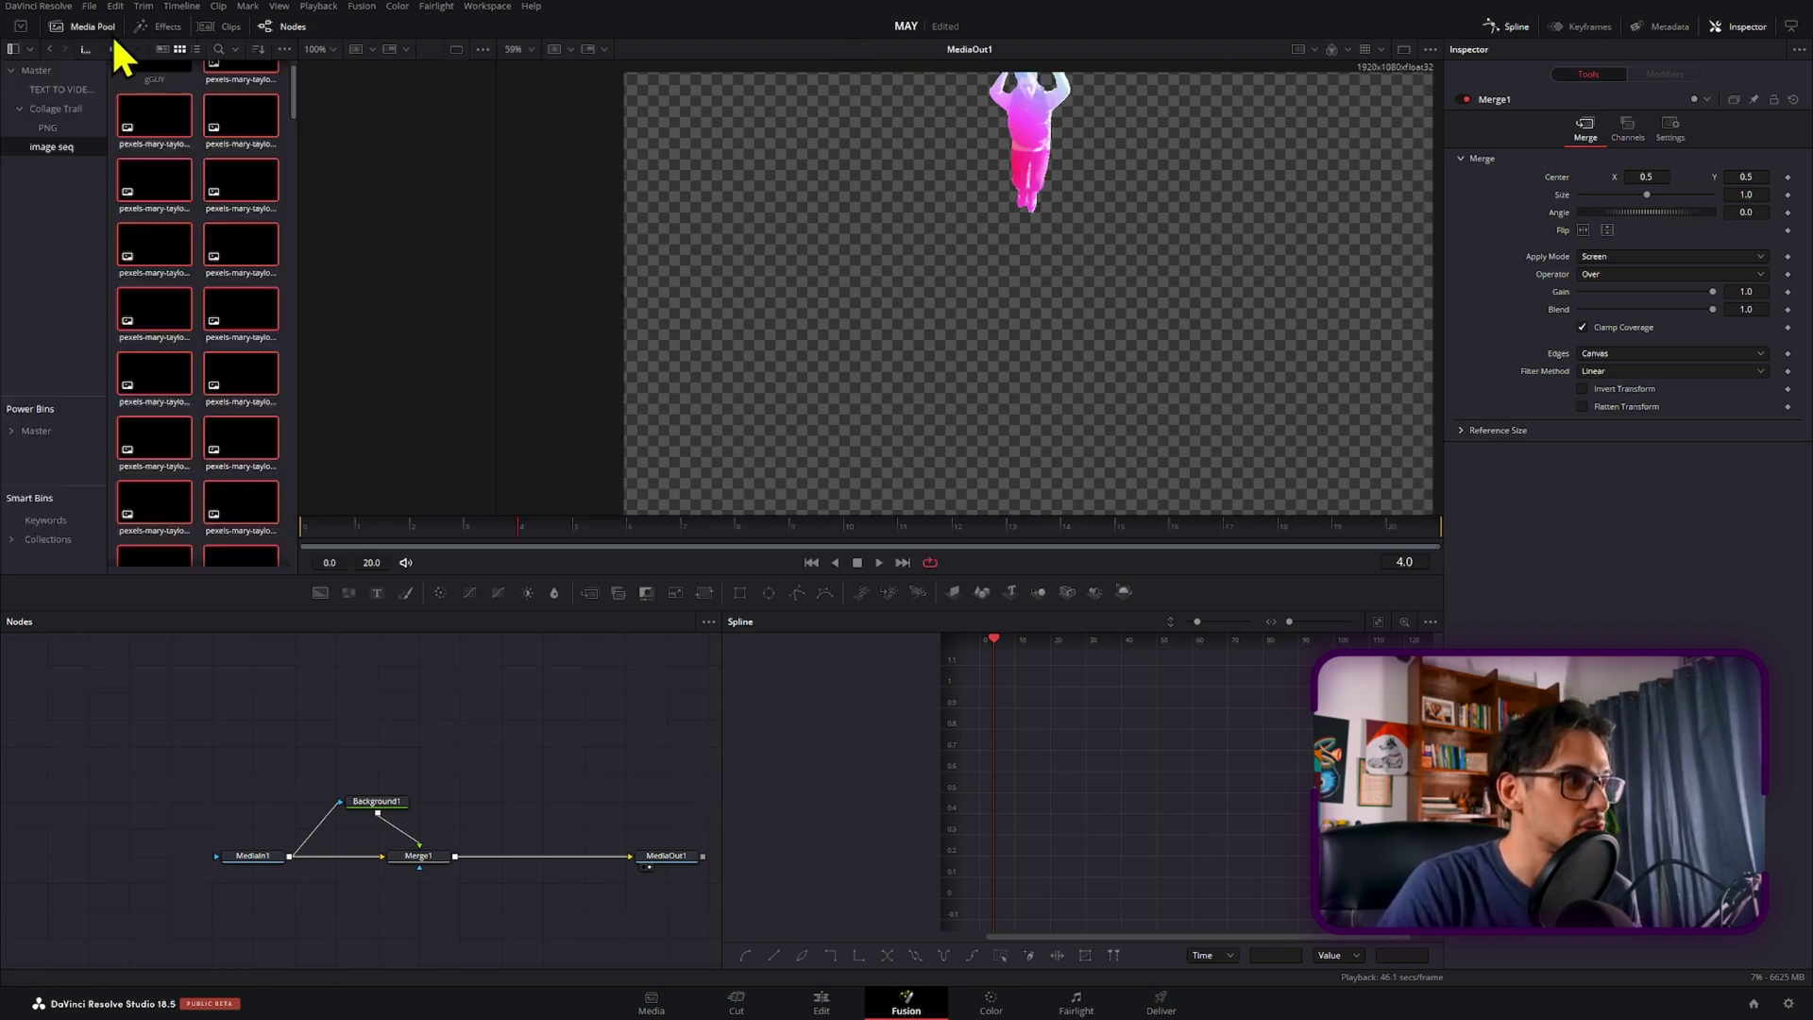
- On the CT timeline, add an Adjustment Clip to Video 5 and extend it to the end of the footage
key(shift+4)
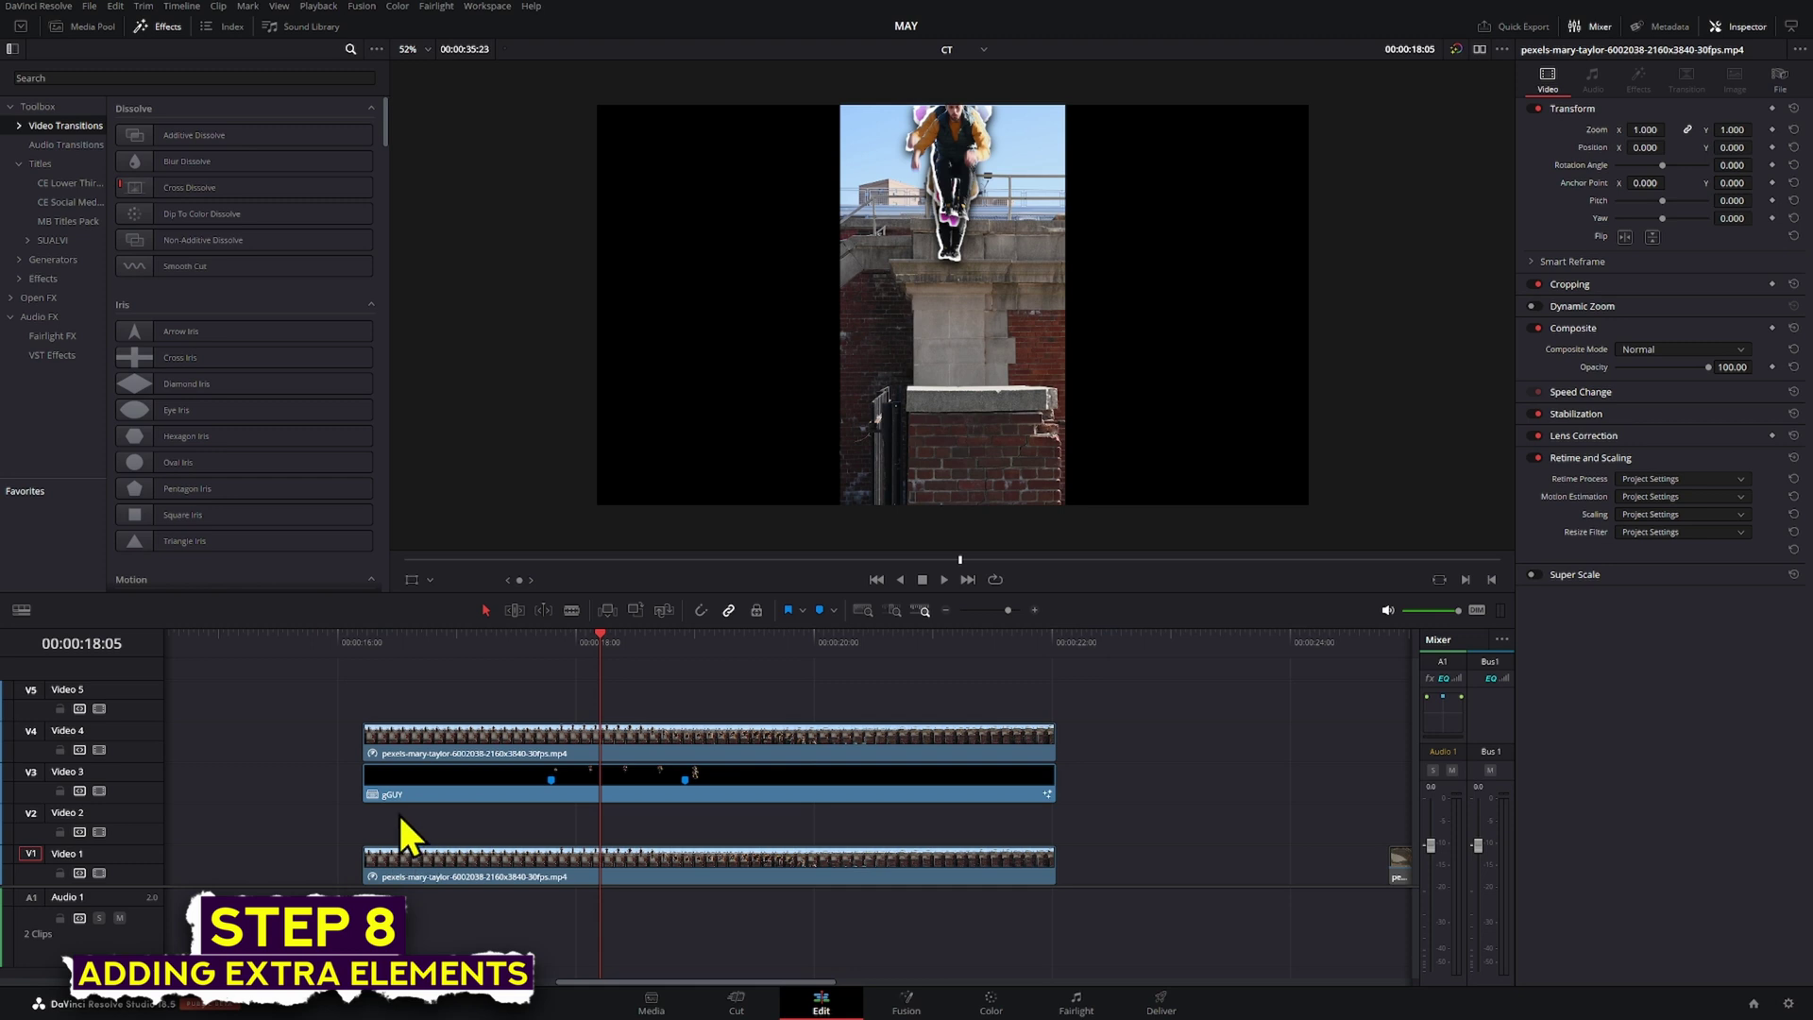
drag(397, 812, 1029, 819)
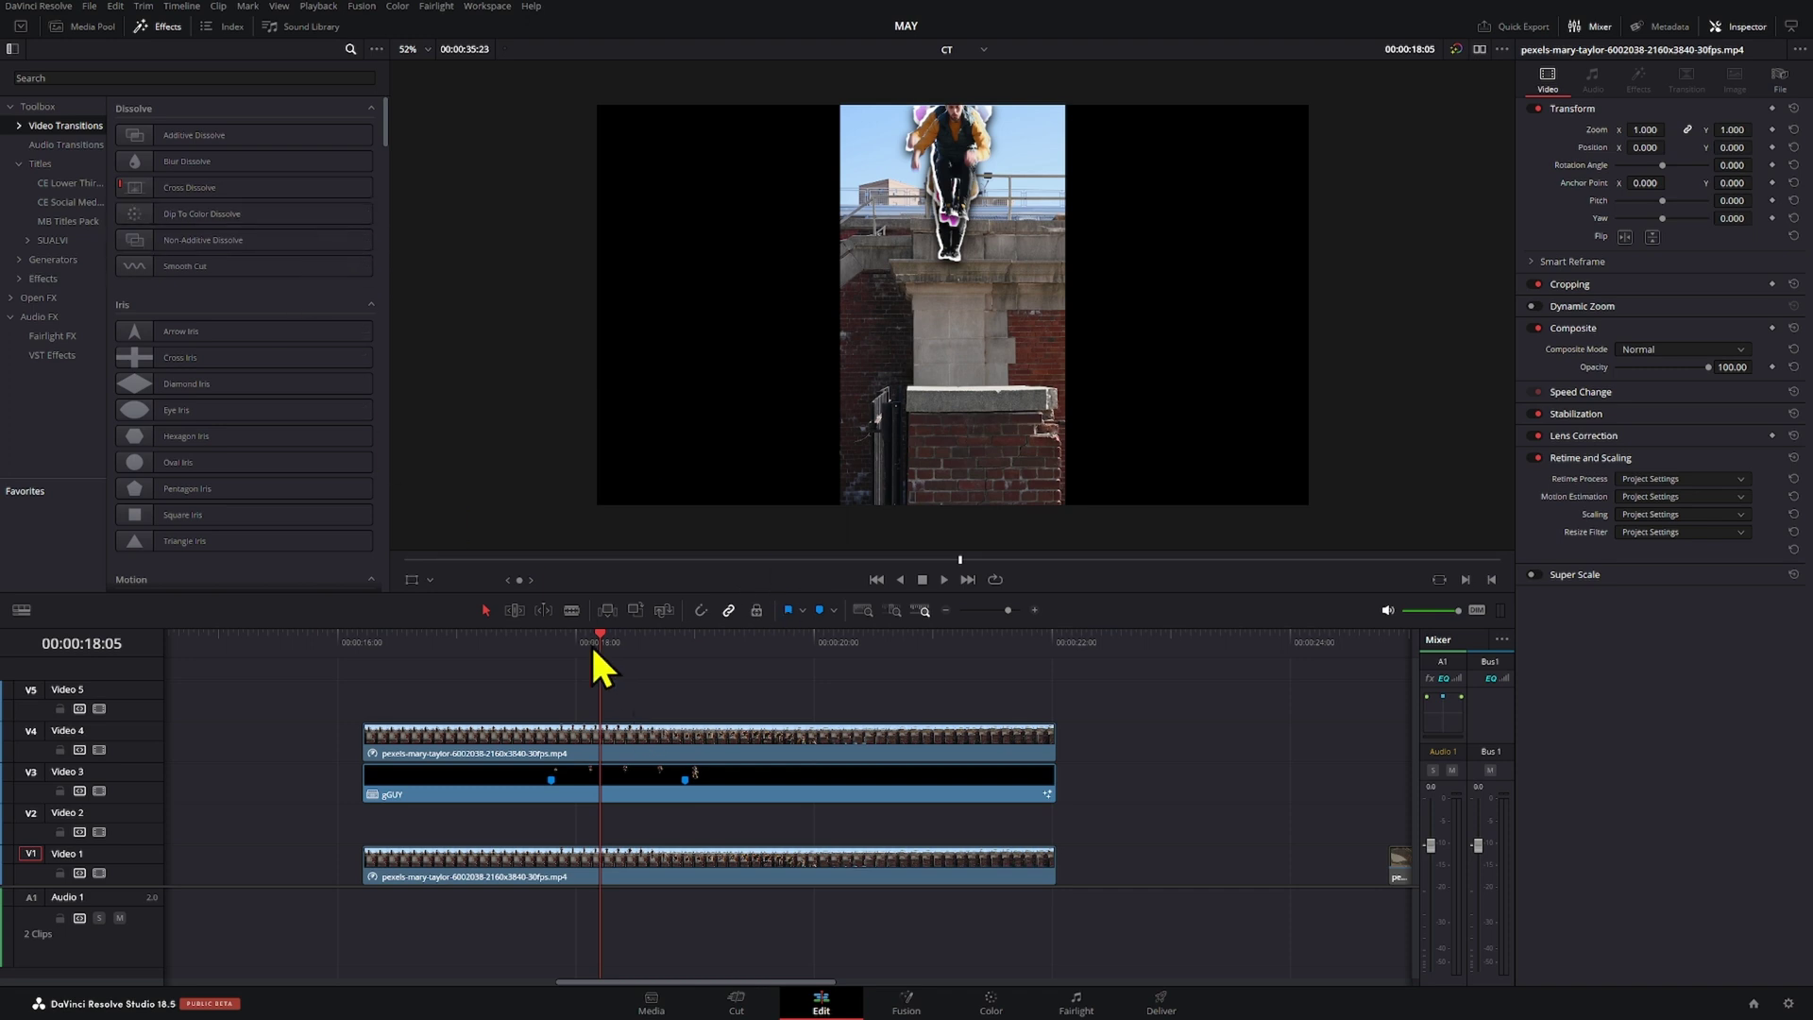
mouse_move(593, 650)
mouse_down()
mouse_move(667, 656)
mouse_move(622, 658)
mouse_up()
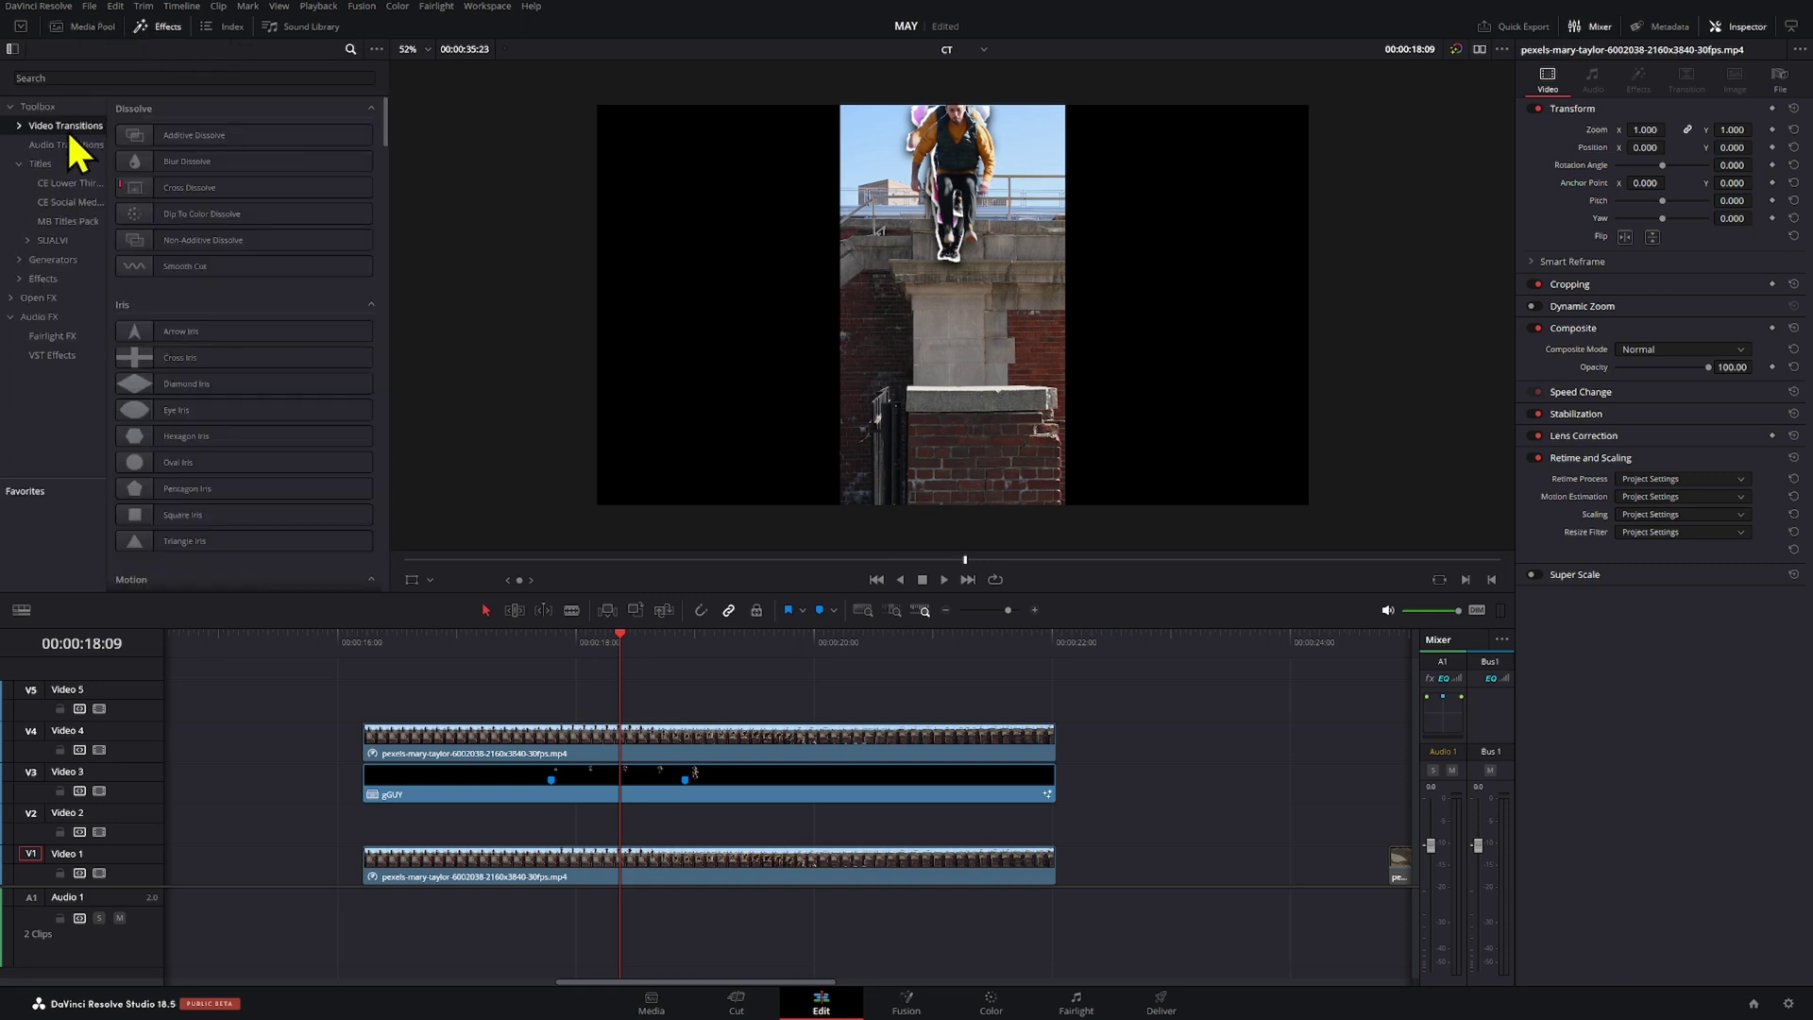
click(47, 279)
drag(189, 137, 364, 706)
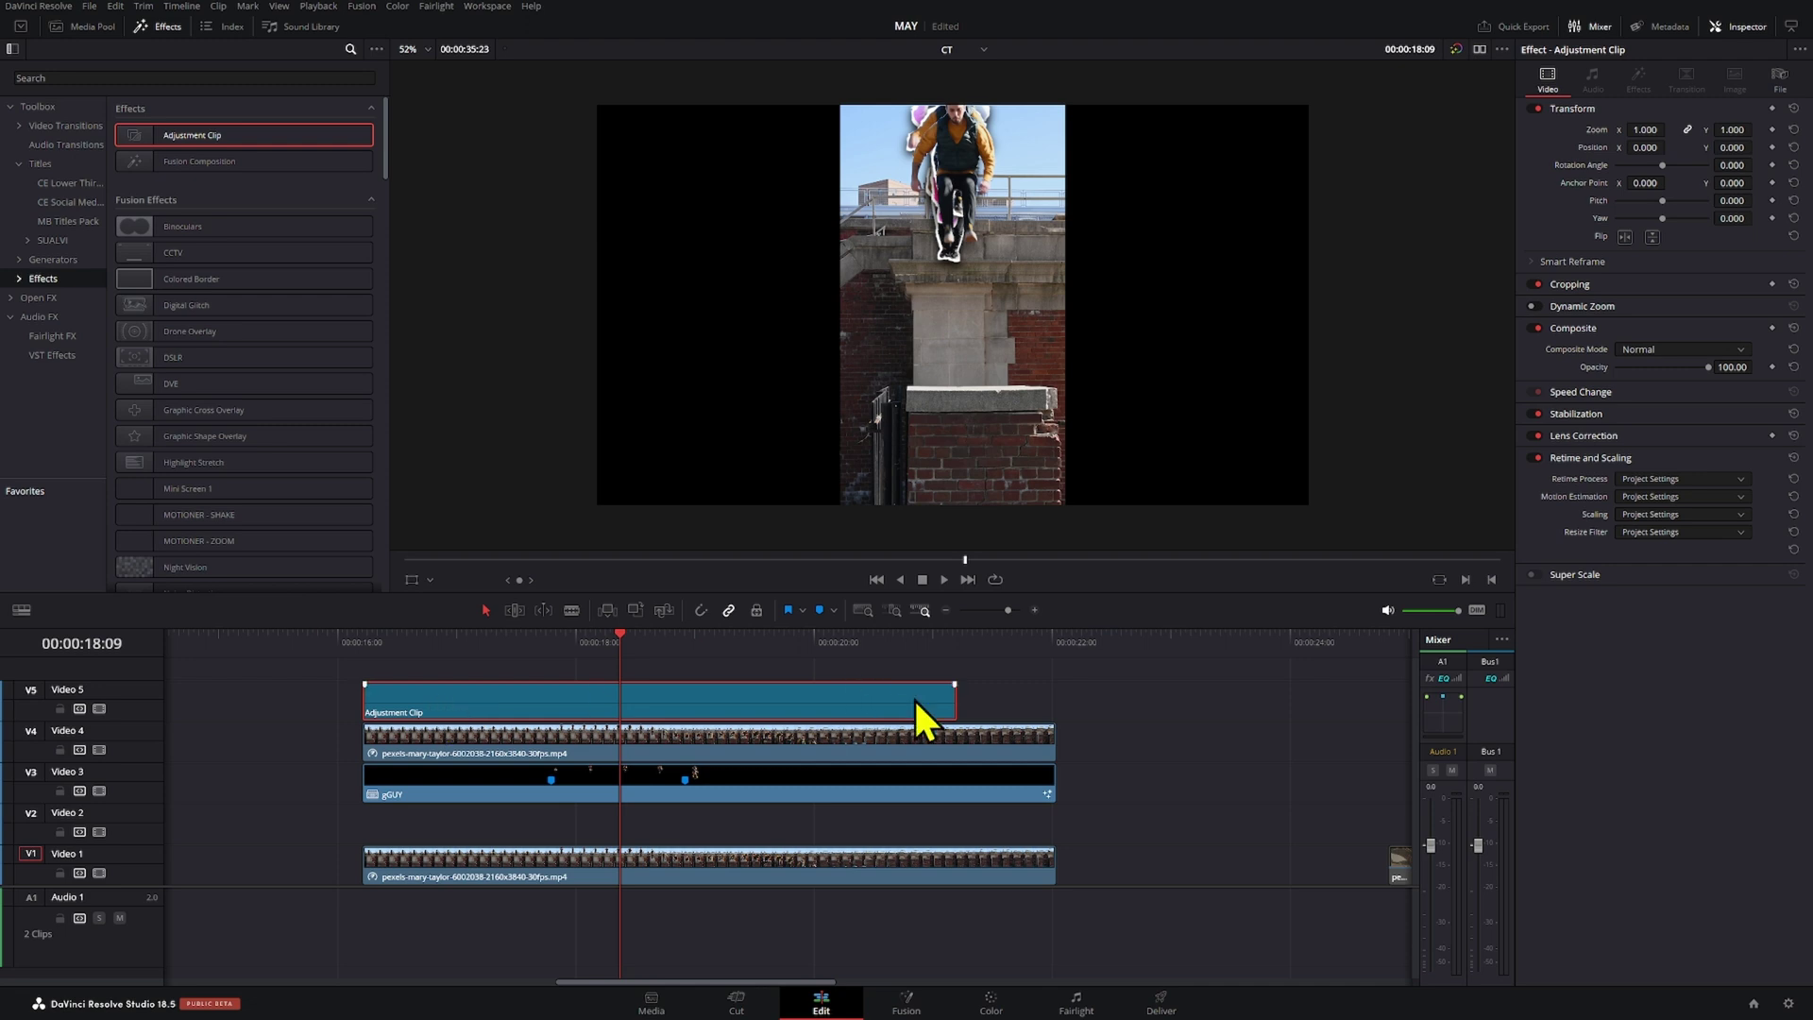
drag(970, 704, 1050, 712)
- Open the adjustment clip in the Fusion page and bring up the tool search
right_click(1028, 714)
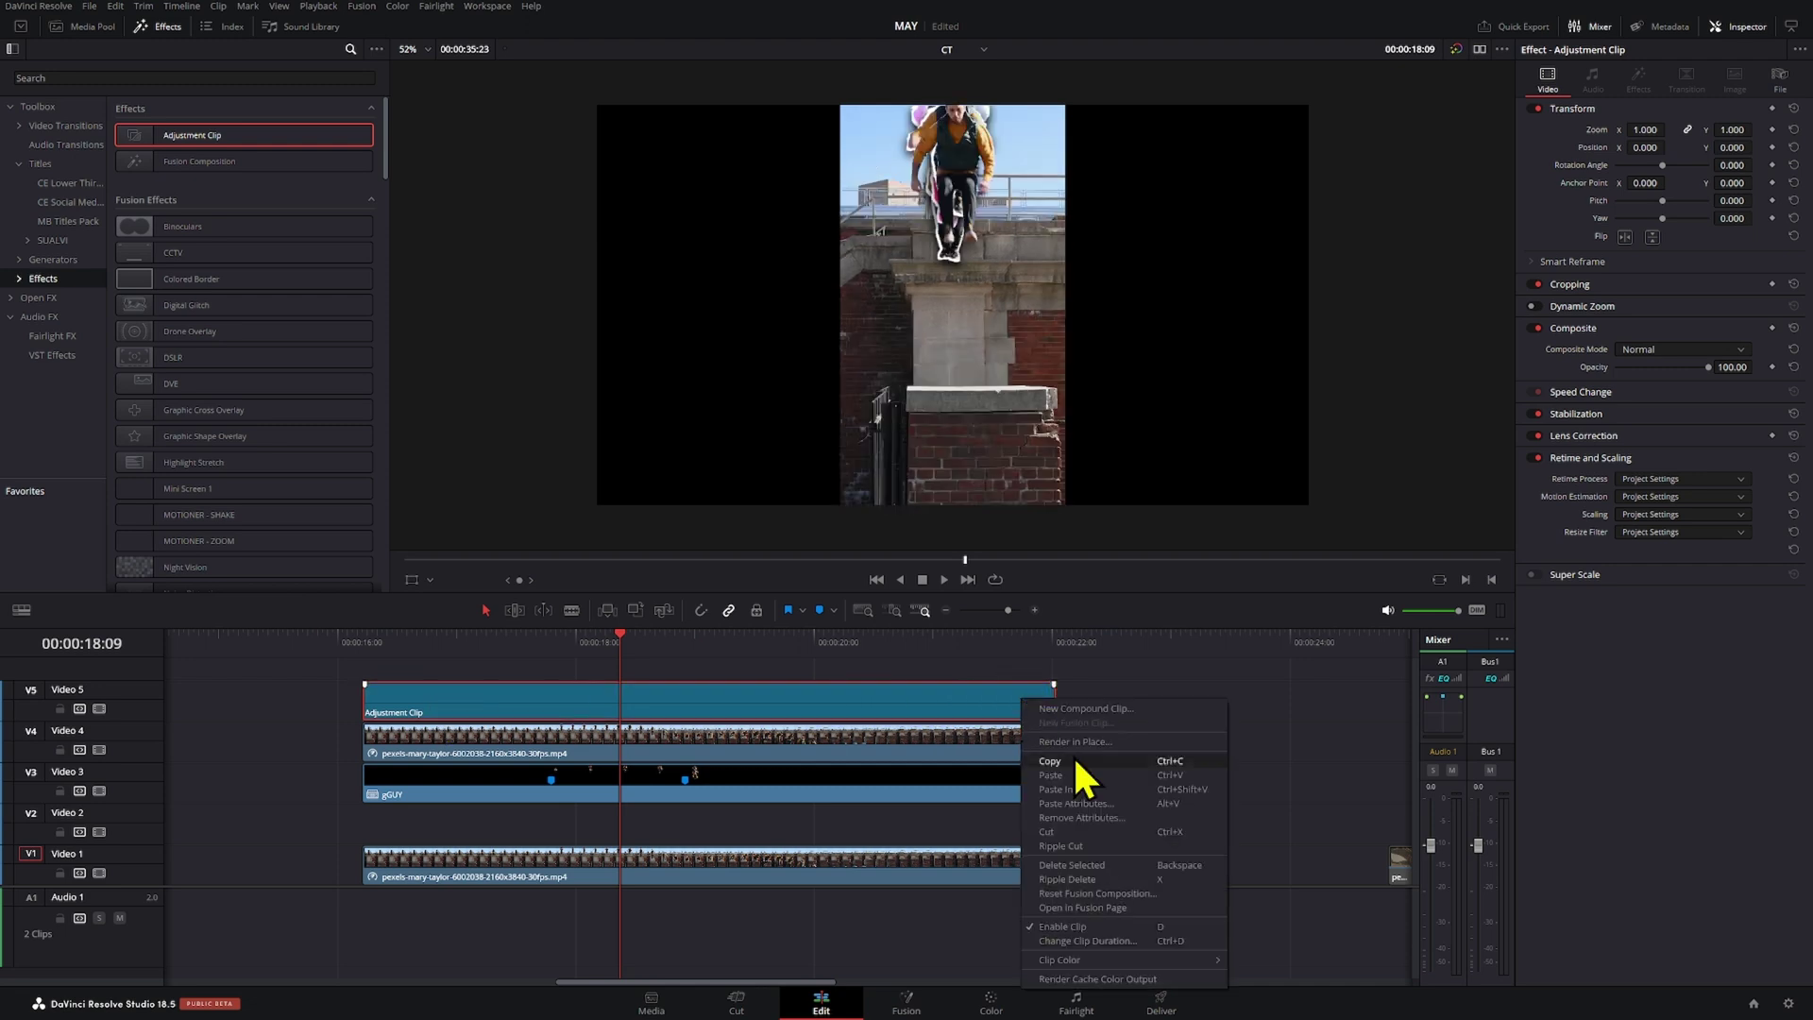
click(1086, 907)
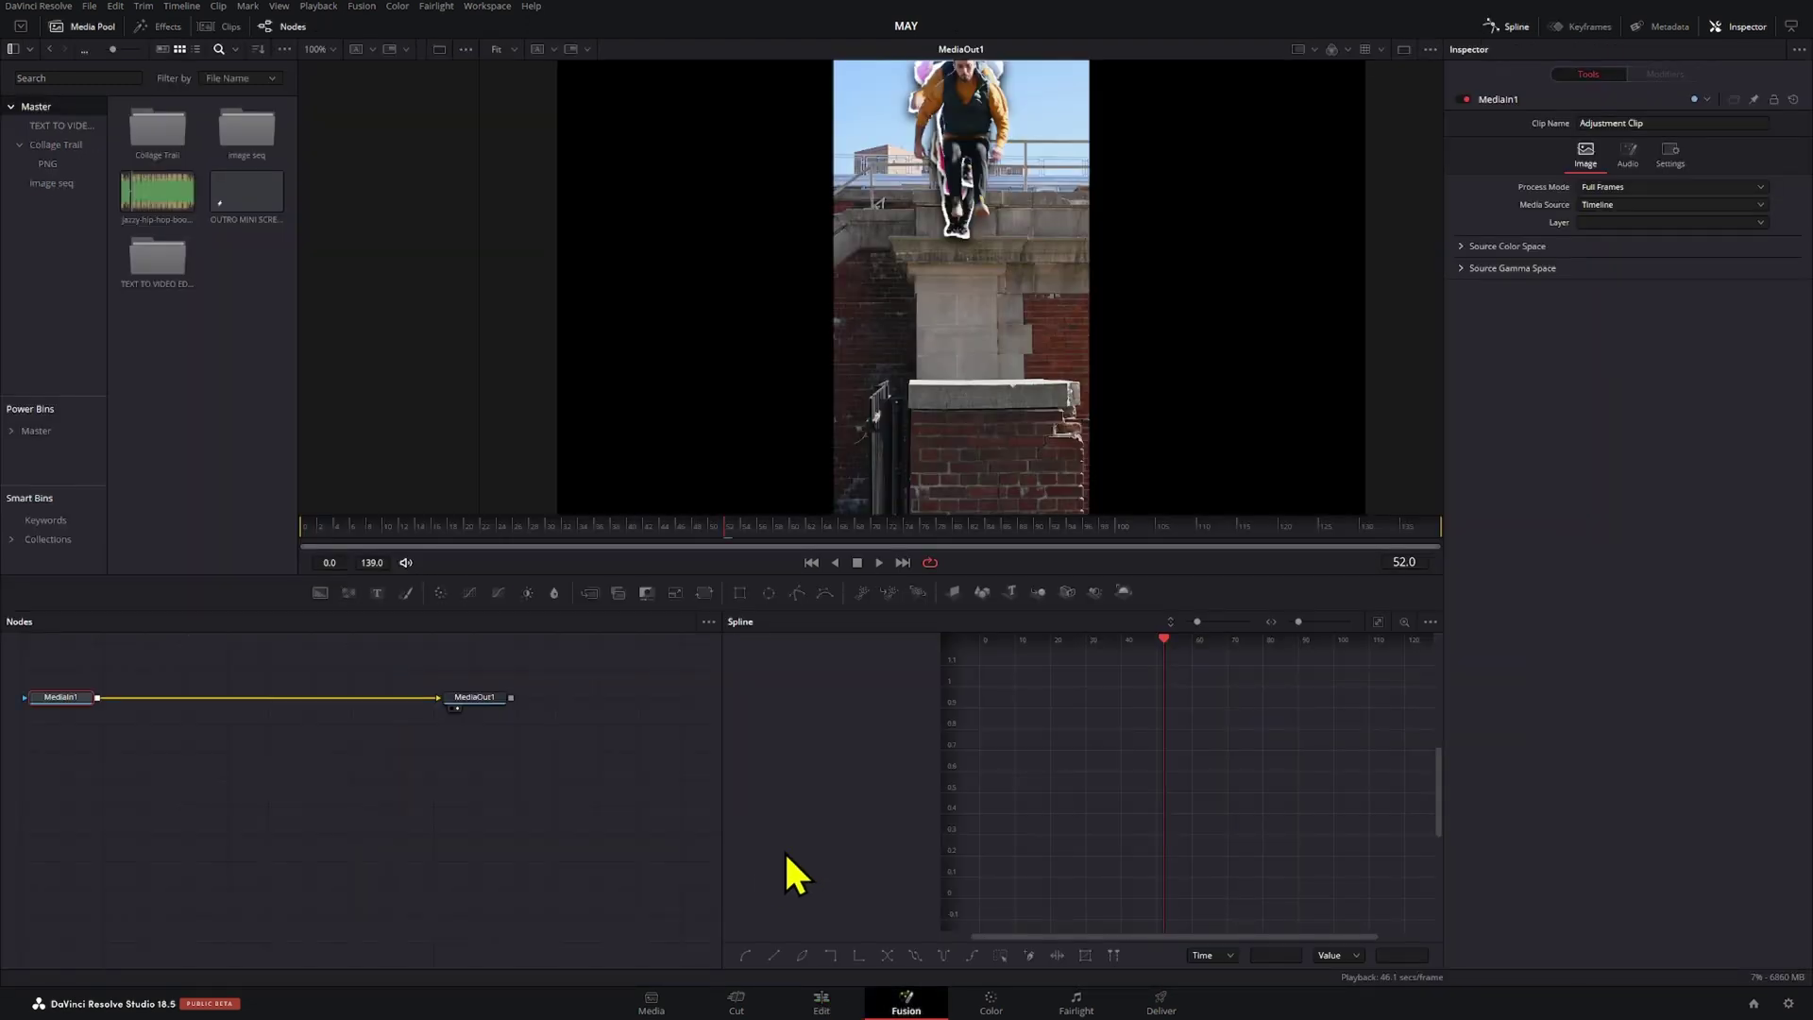
drag(178, 692, 368, 729)
key(shift+space)
text(gradien)
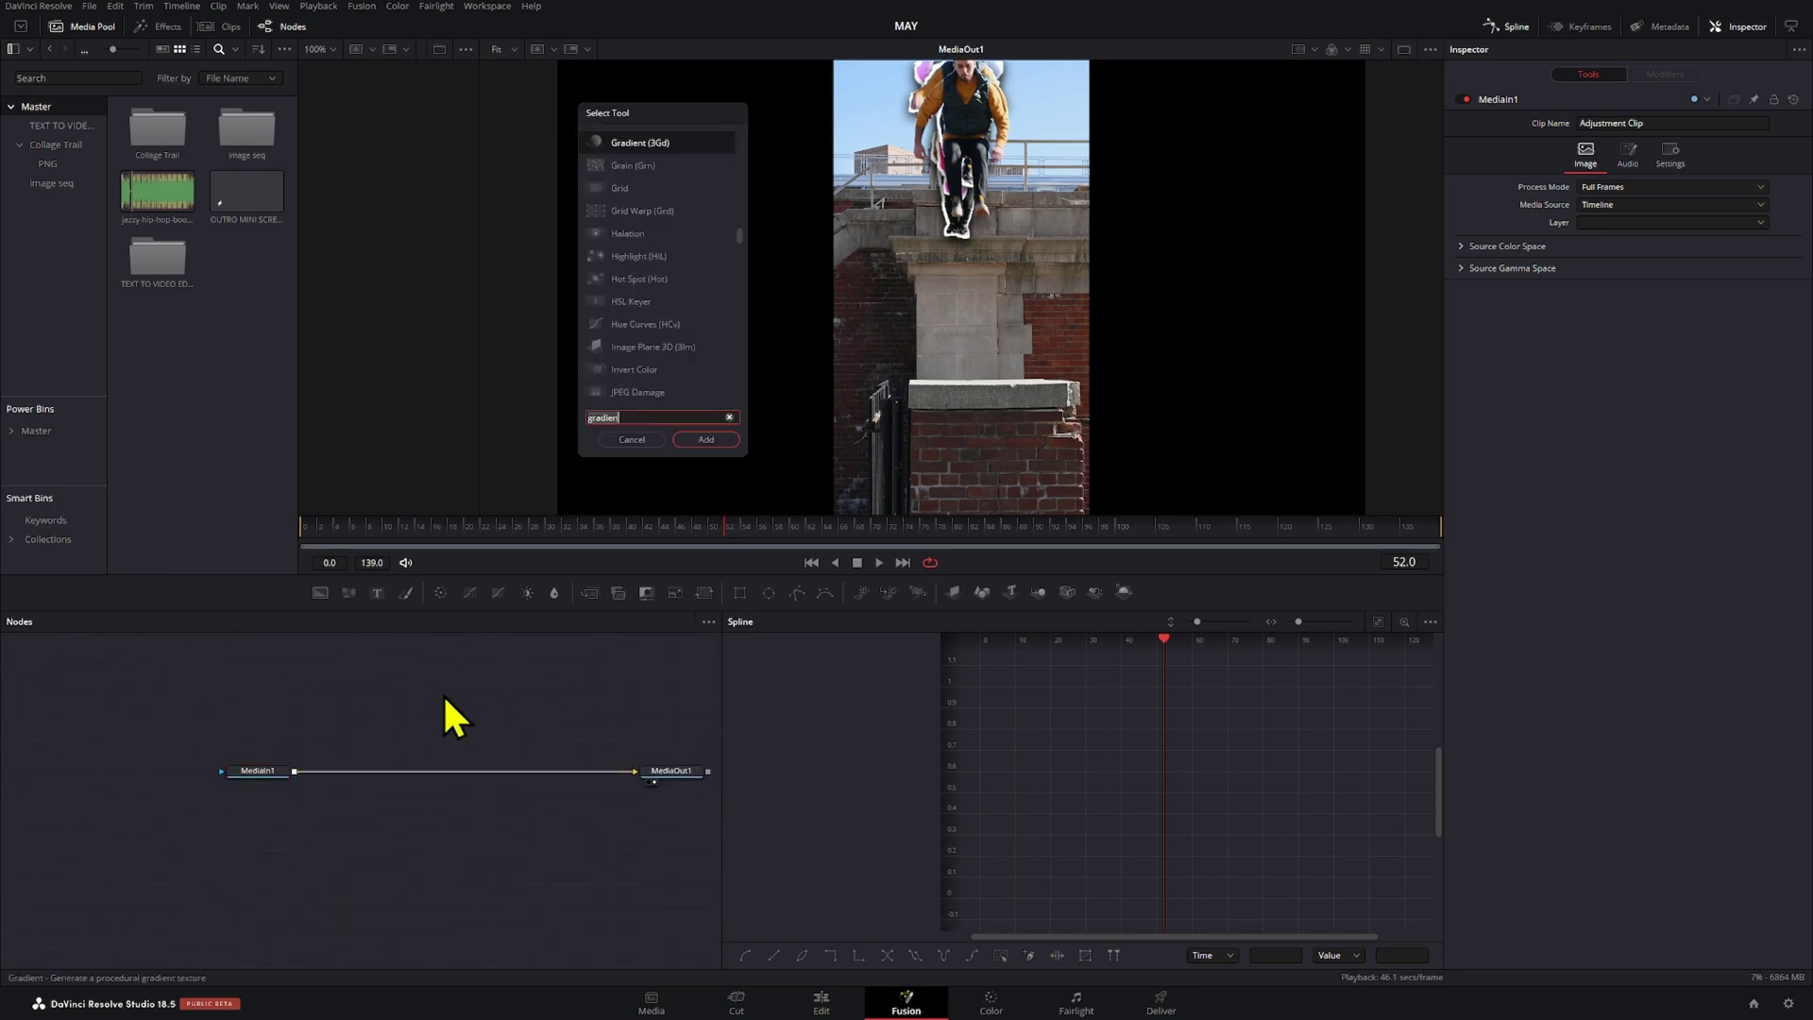
key(BackSpace)
key(BackSpace)
key(BackSpace)
key(BackSpace)
key(BackSpace)
key(BackSpace)
key(BackSpace)
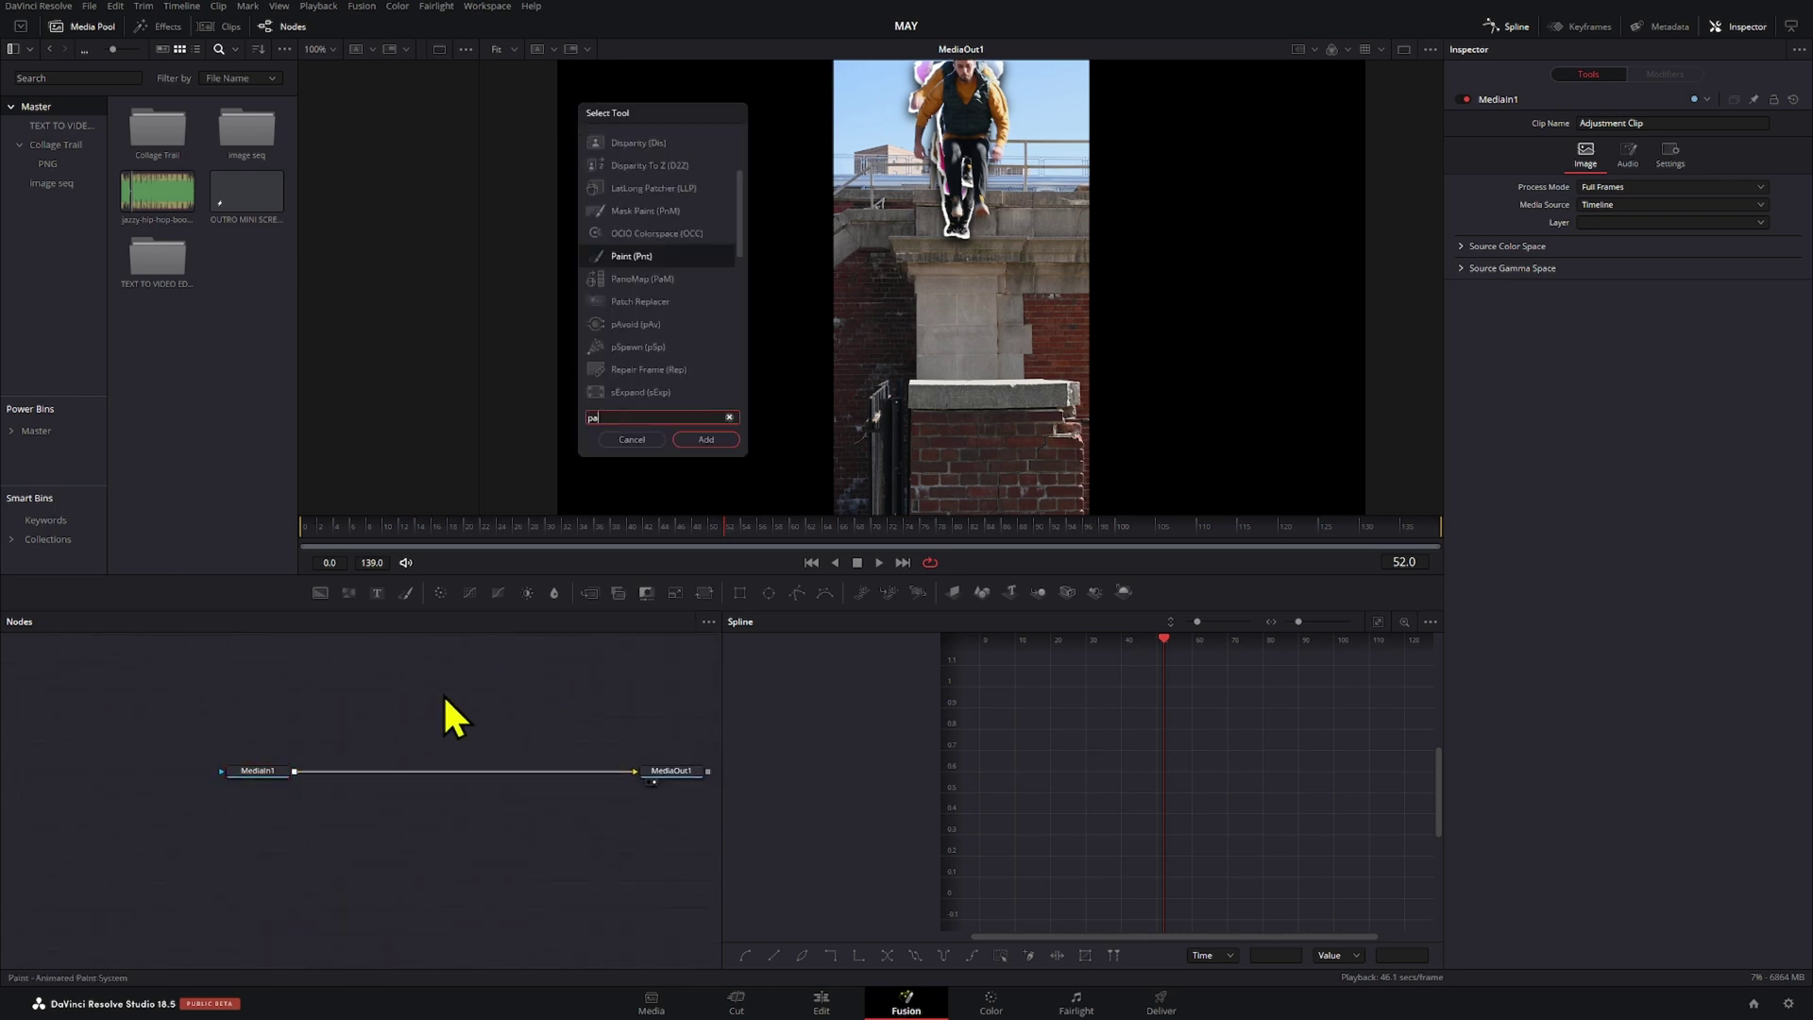
- Insert a Paint node between MediaIn1 and MediaOut1 and place the playhead at frame 57
text(paint)
key(Return)
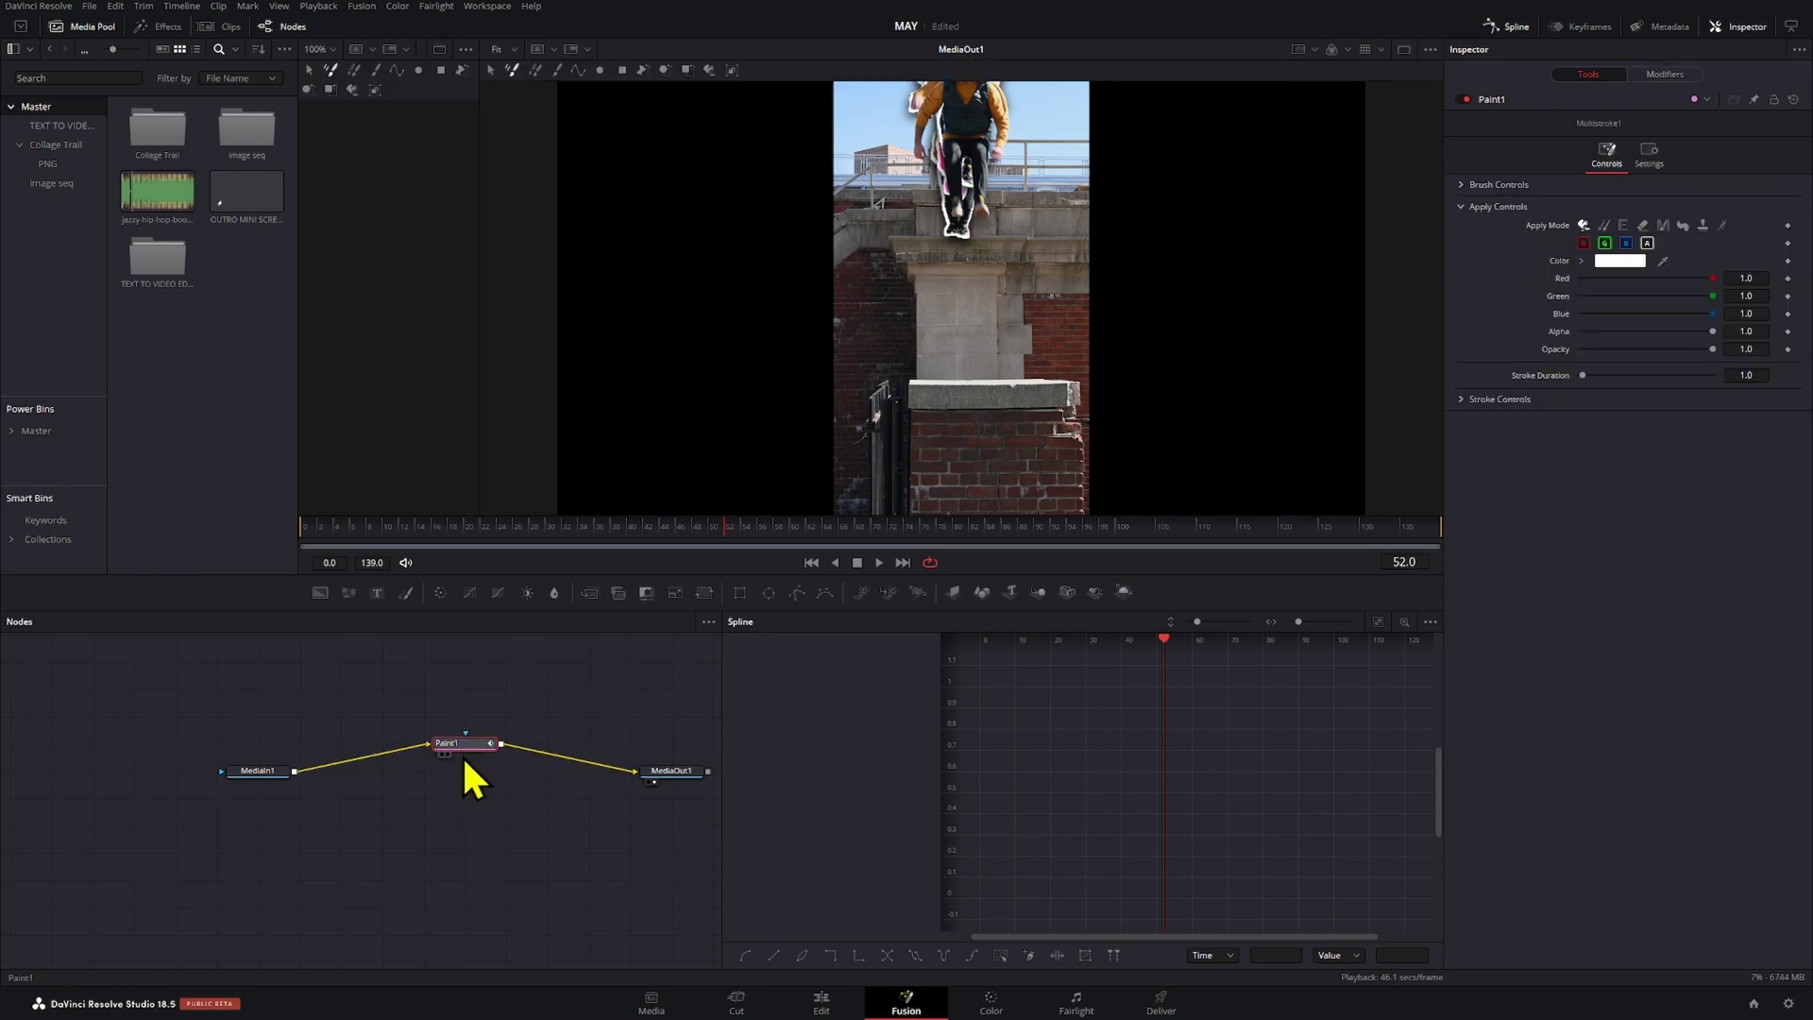
drag(676, 515, 711, 537)
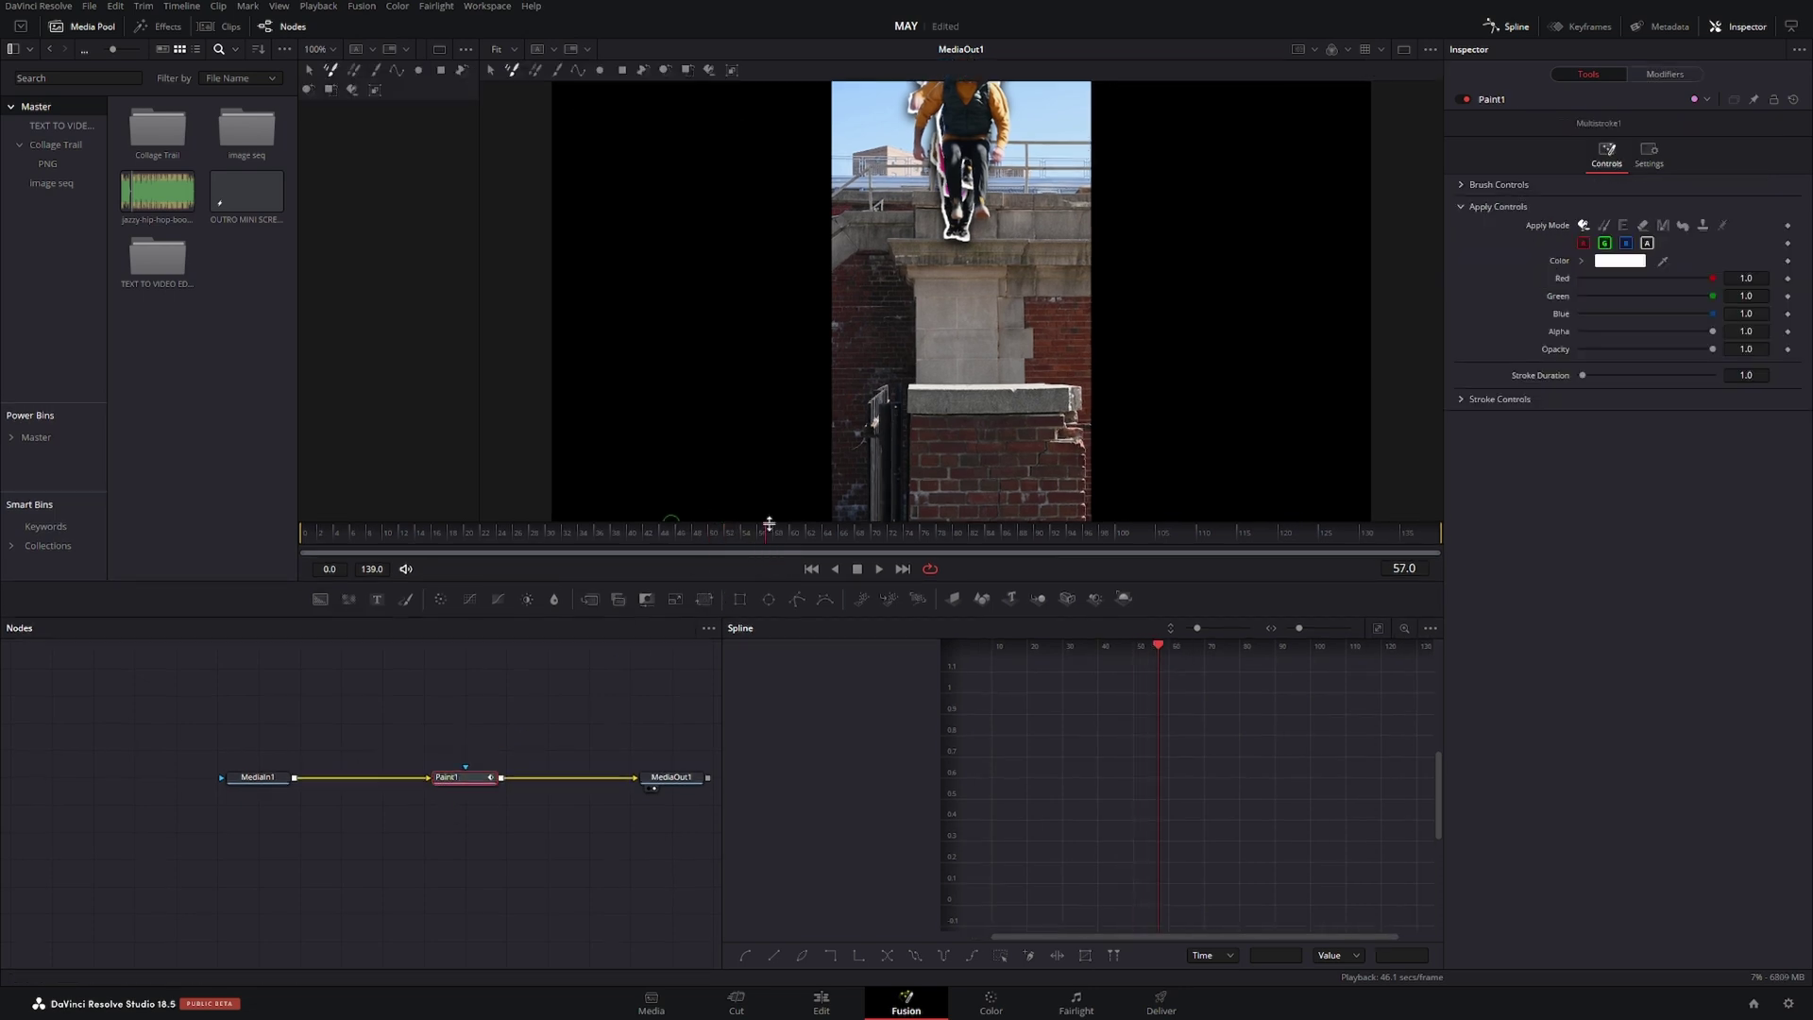
drag(965, 425, 863, 434)
drag(866, 439, 854, 348)
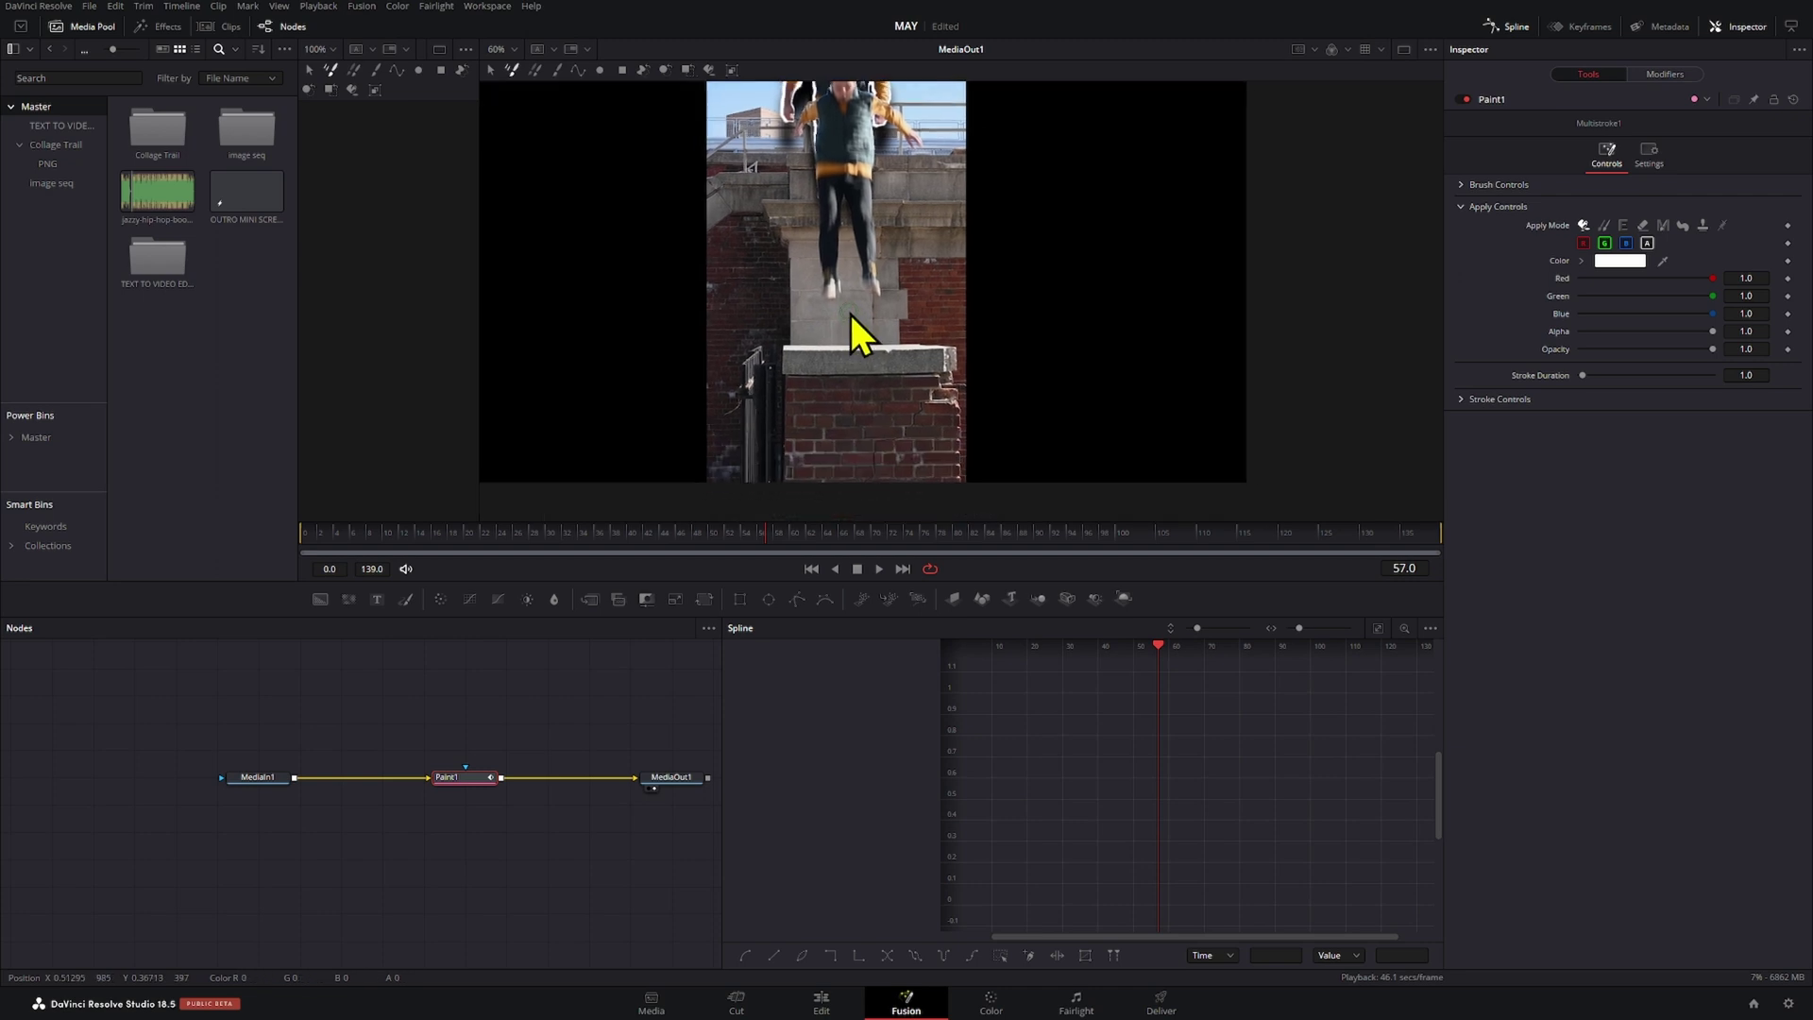
- Set the Paint node's stroke duration to 1.0
drag(1583, 370, 1581, 370)
double_click(1749, 375)
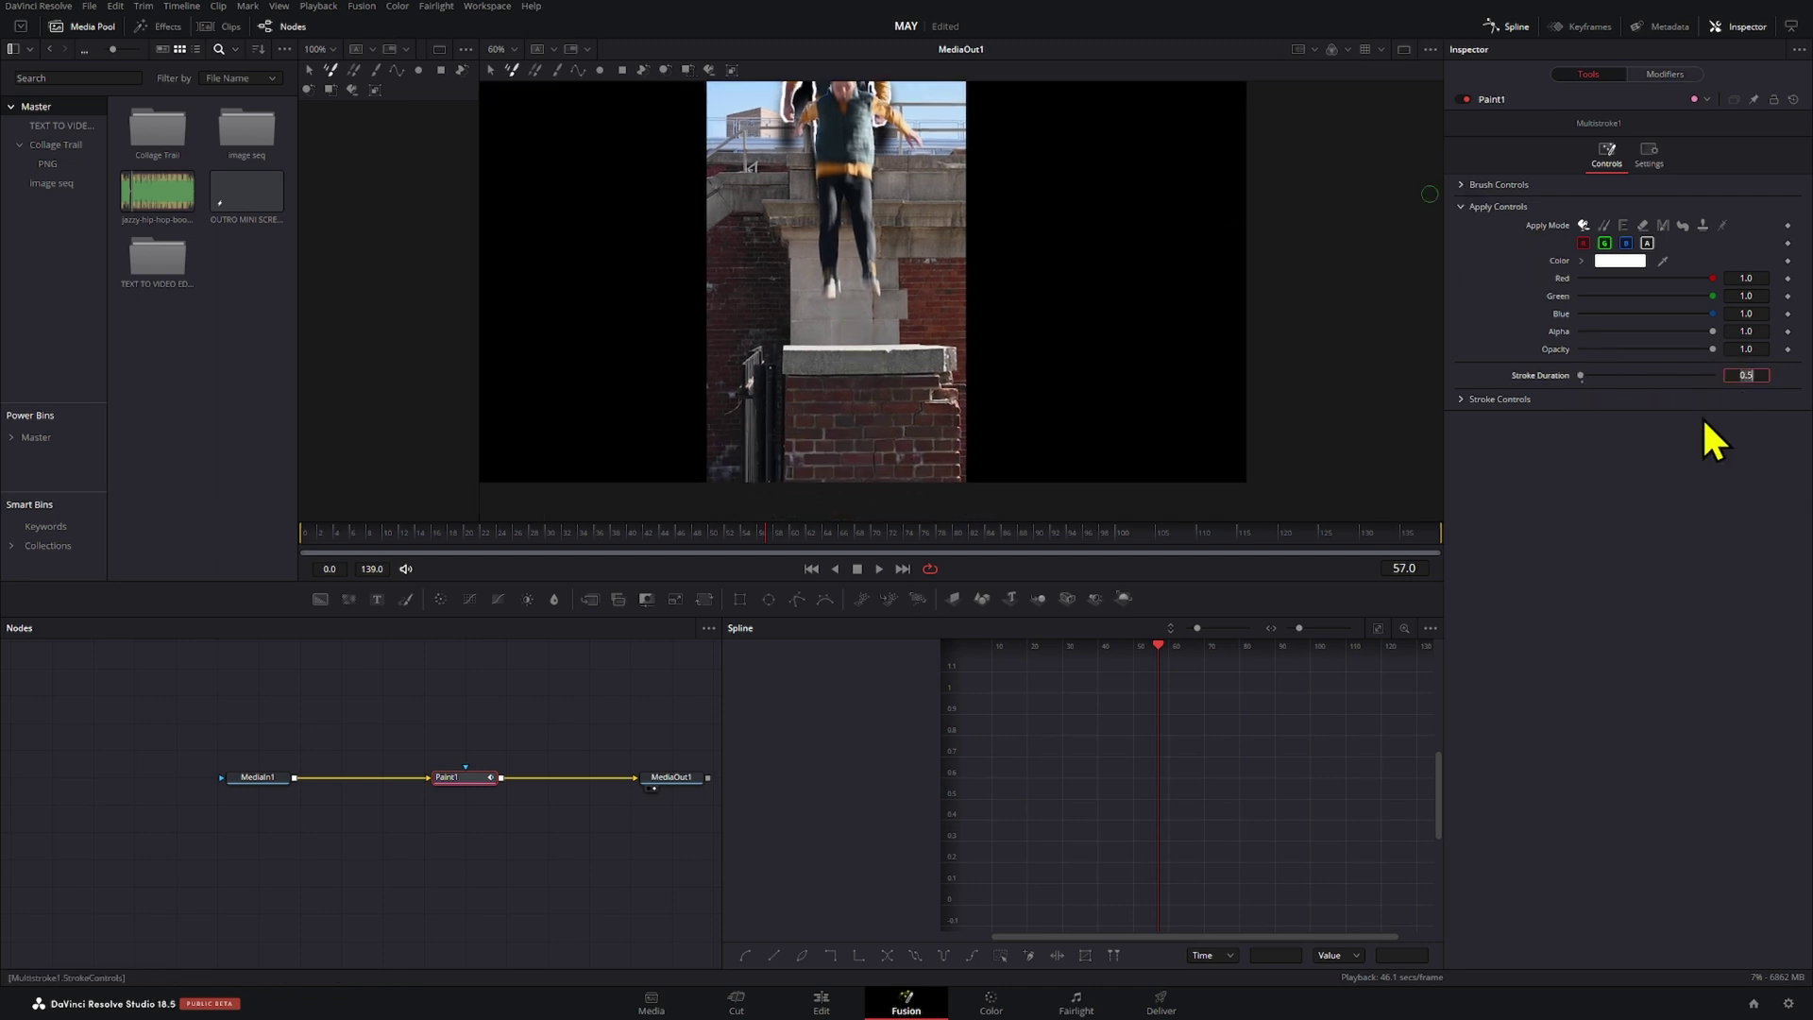
text(1)
key(Return)
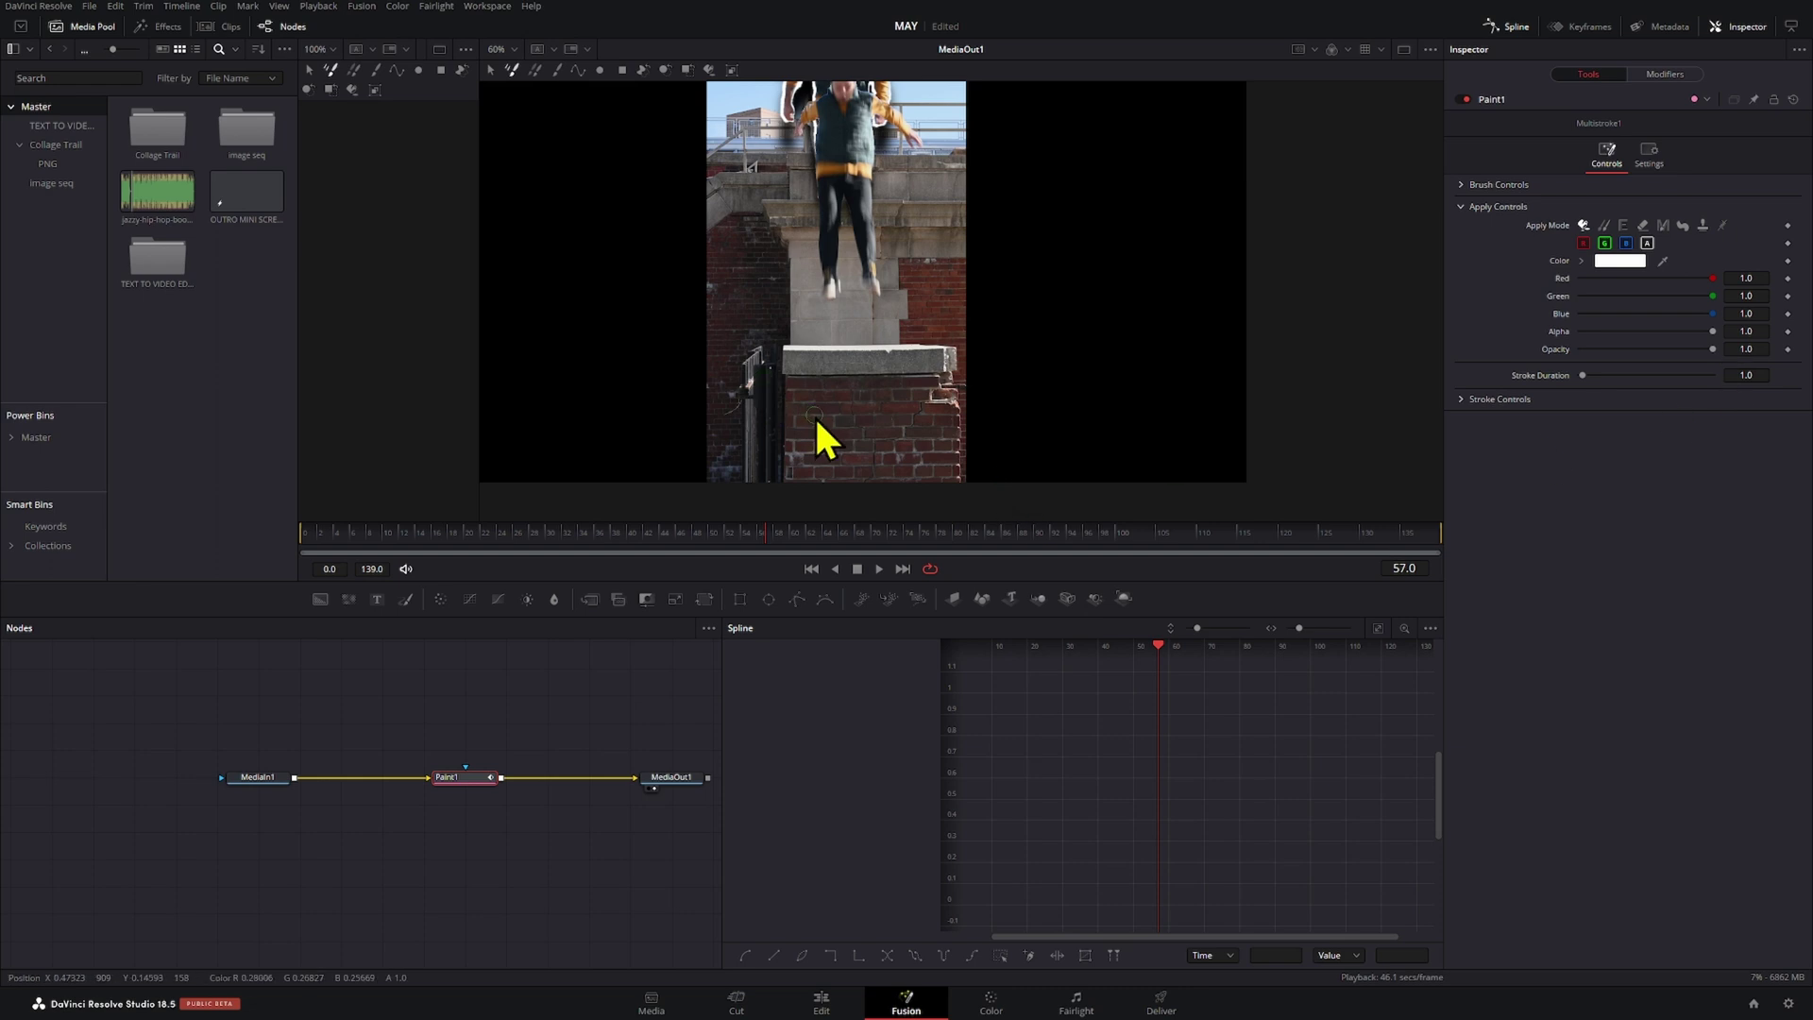
- Paint a white test stroke below the man's feet and step through the neighboring frames to check its duration
drag(807, 397, 891, 377)
key(Right)
key(Right)
key(Left)
key(Left)
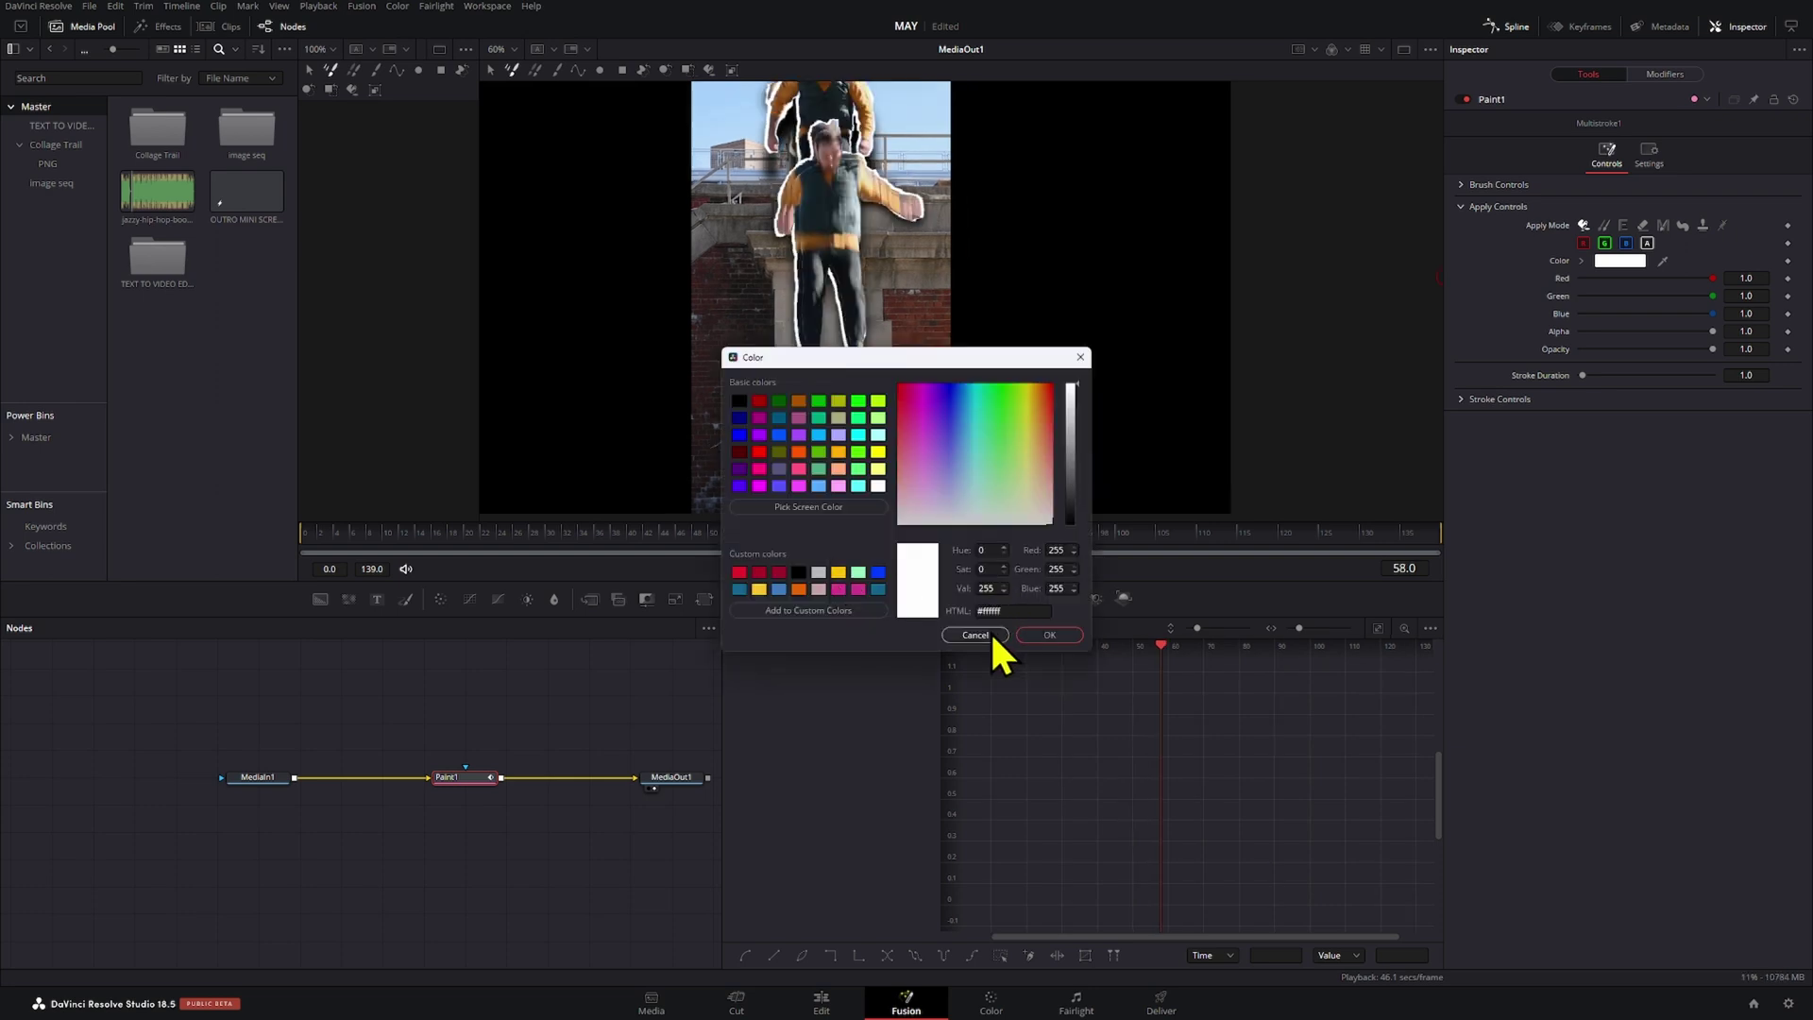
- Set the paint brush color to yellow and its size to 0.006
click(759, 589)
click(1049, 634)
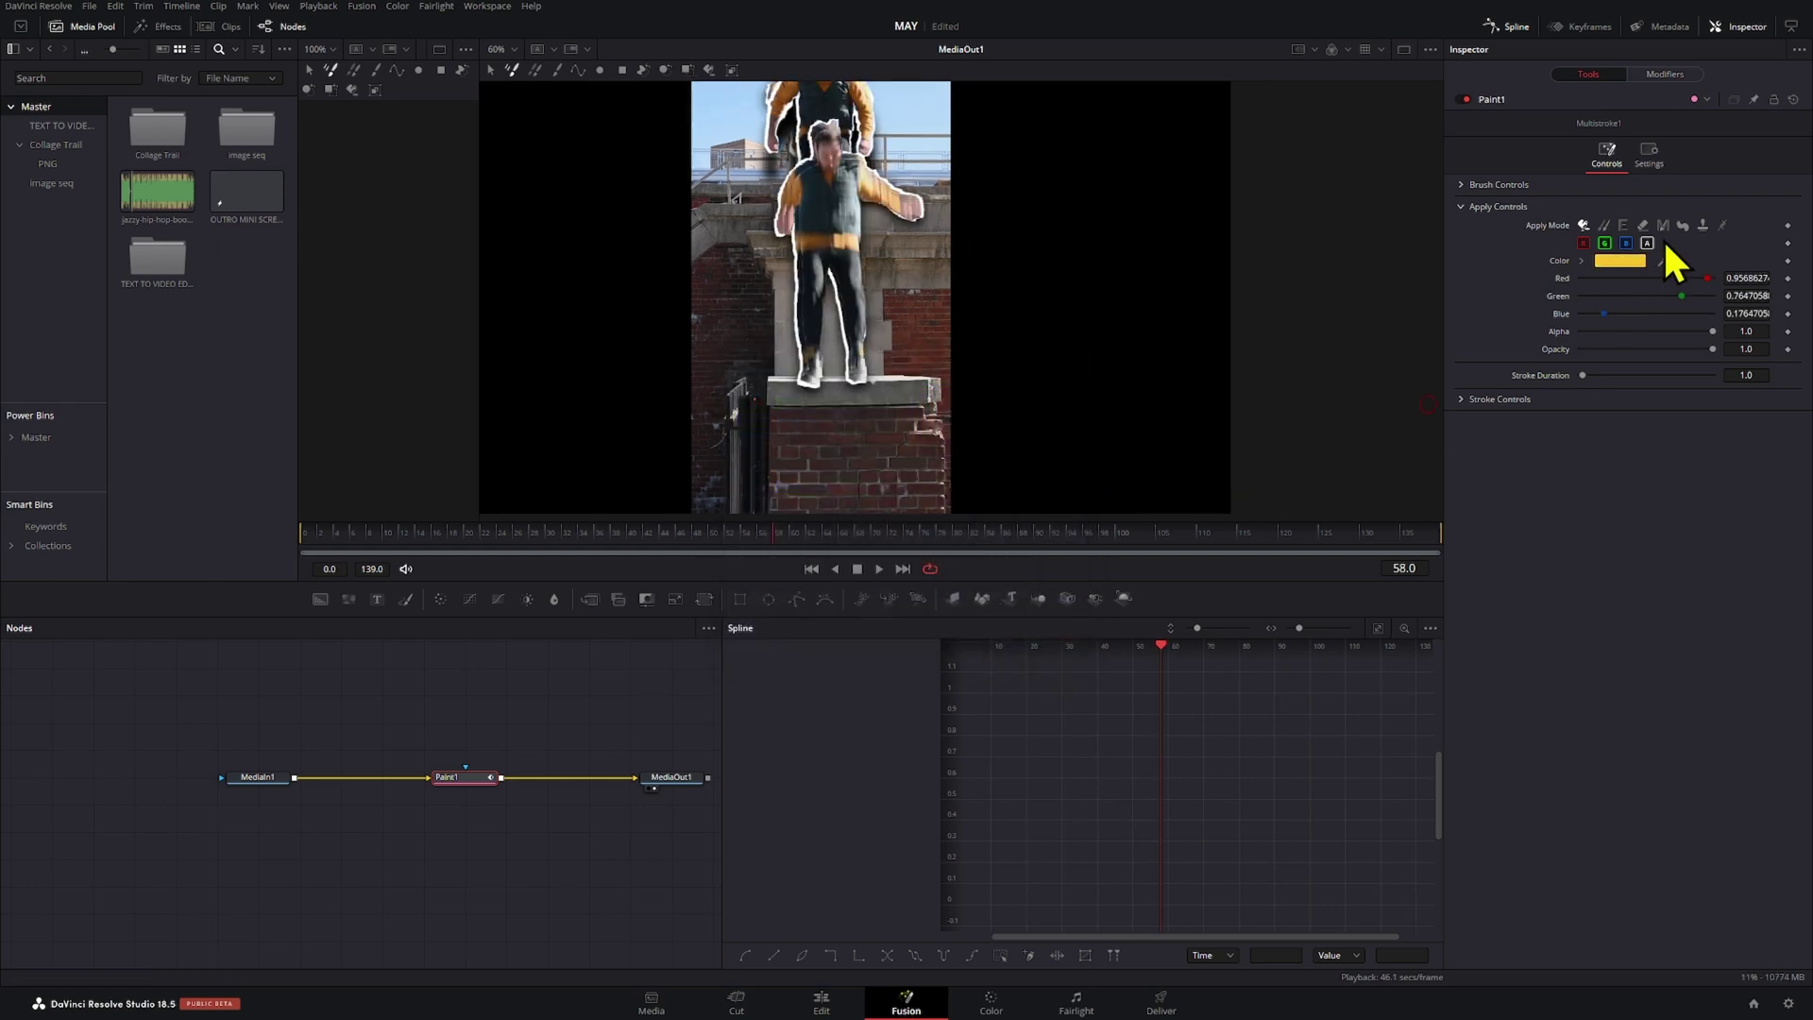
click(1469, 186)
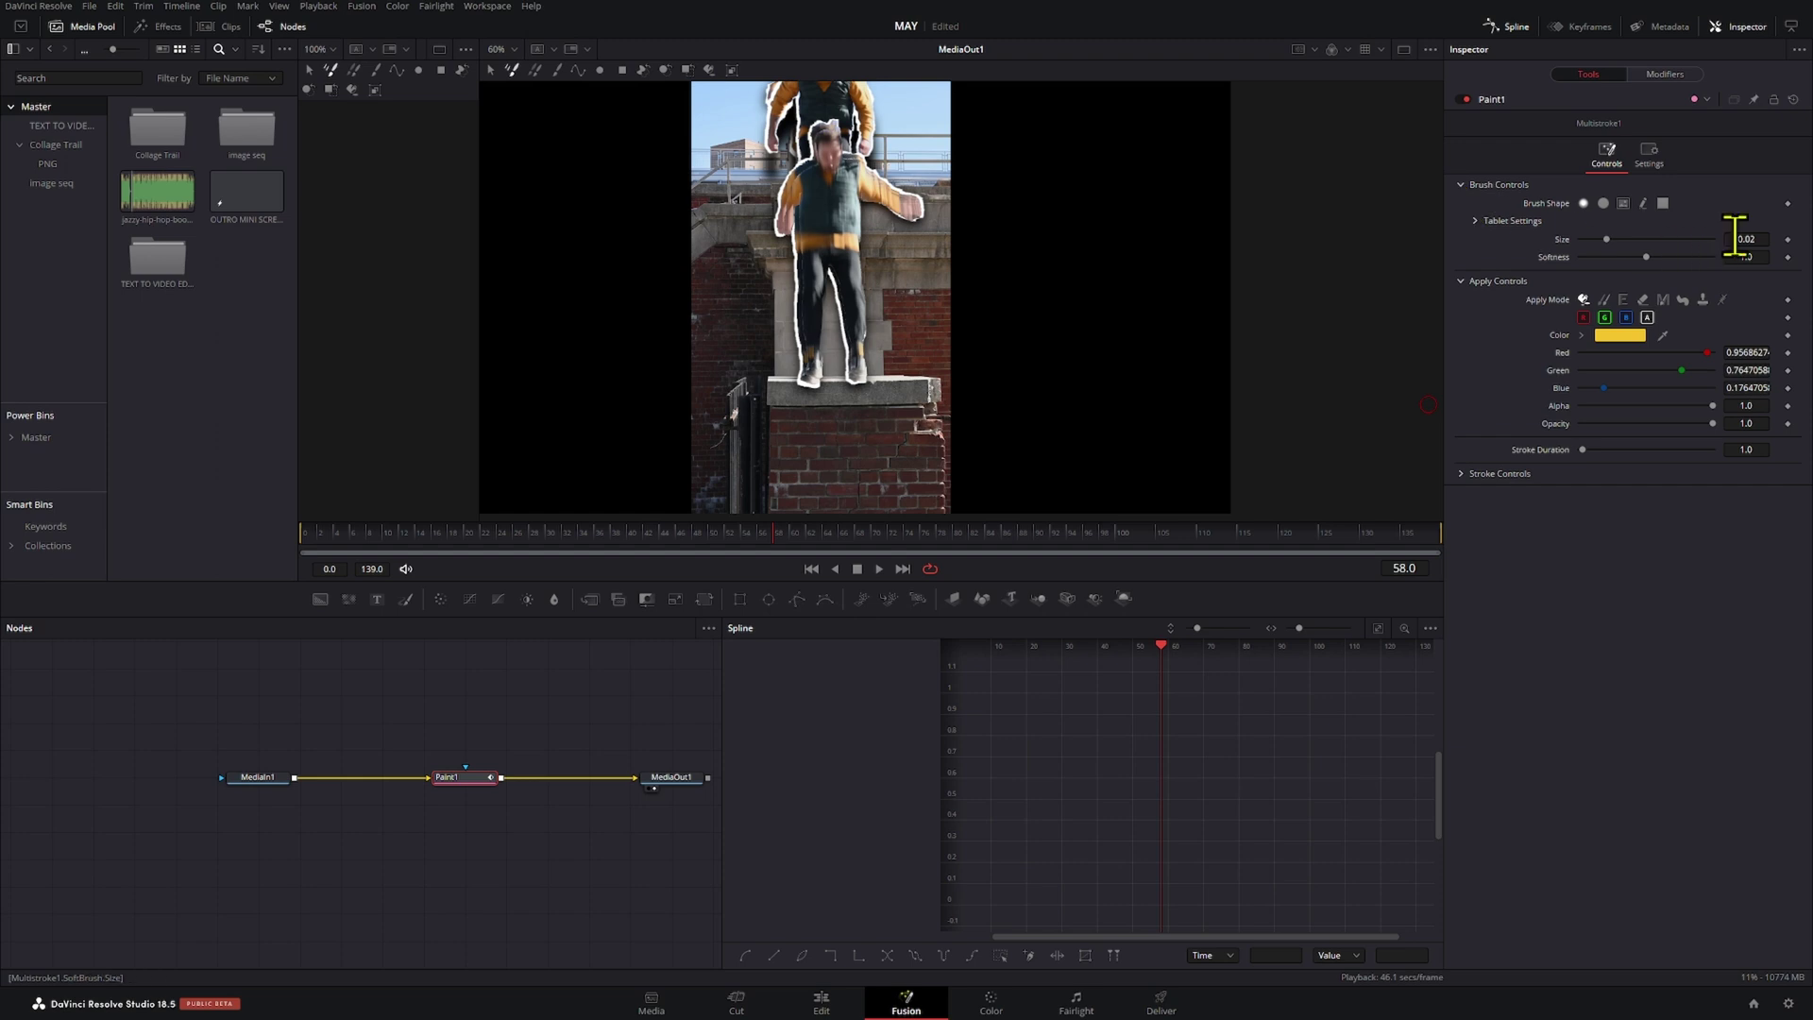
text(0.0034)
key(Return)
drag(1745, 239, 1752, 239)
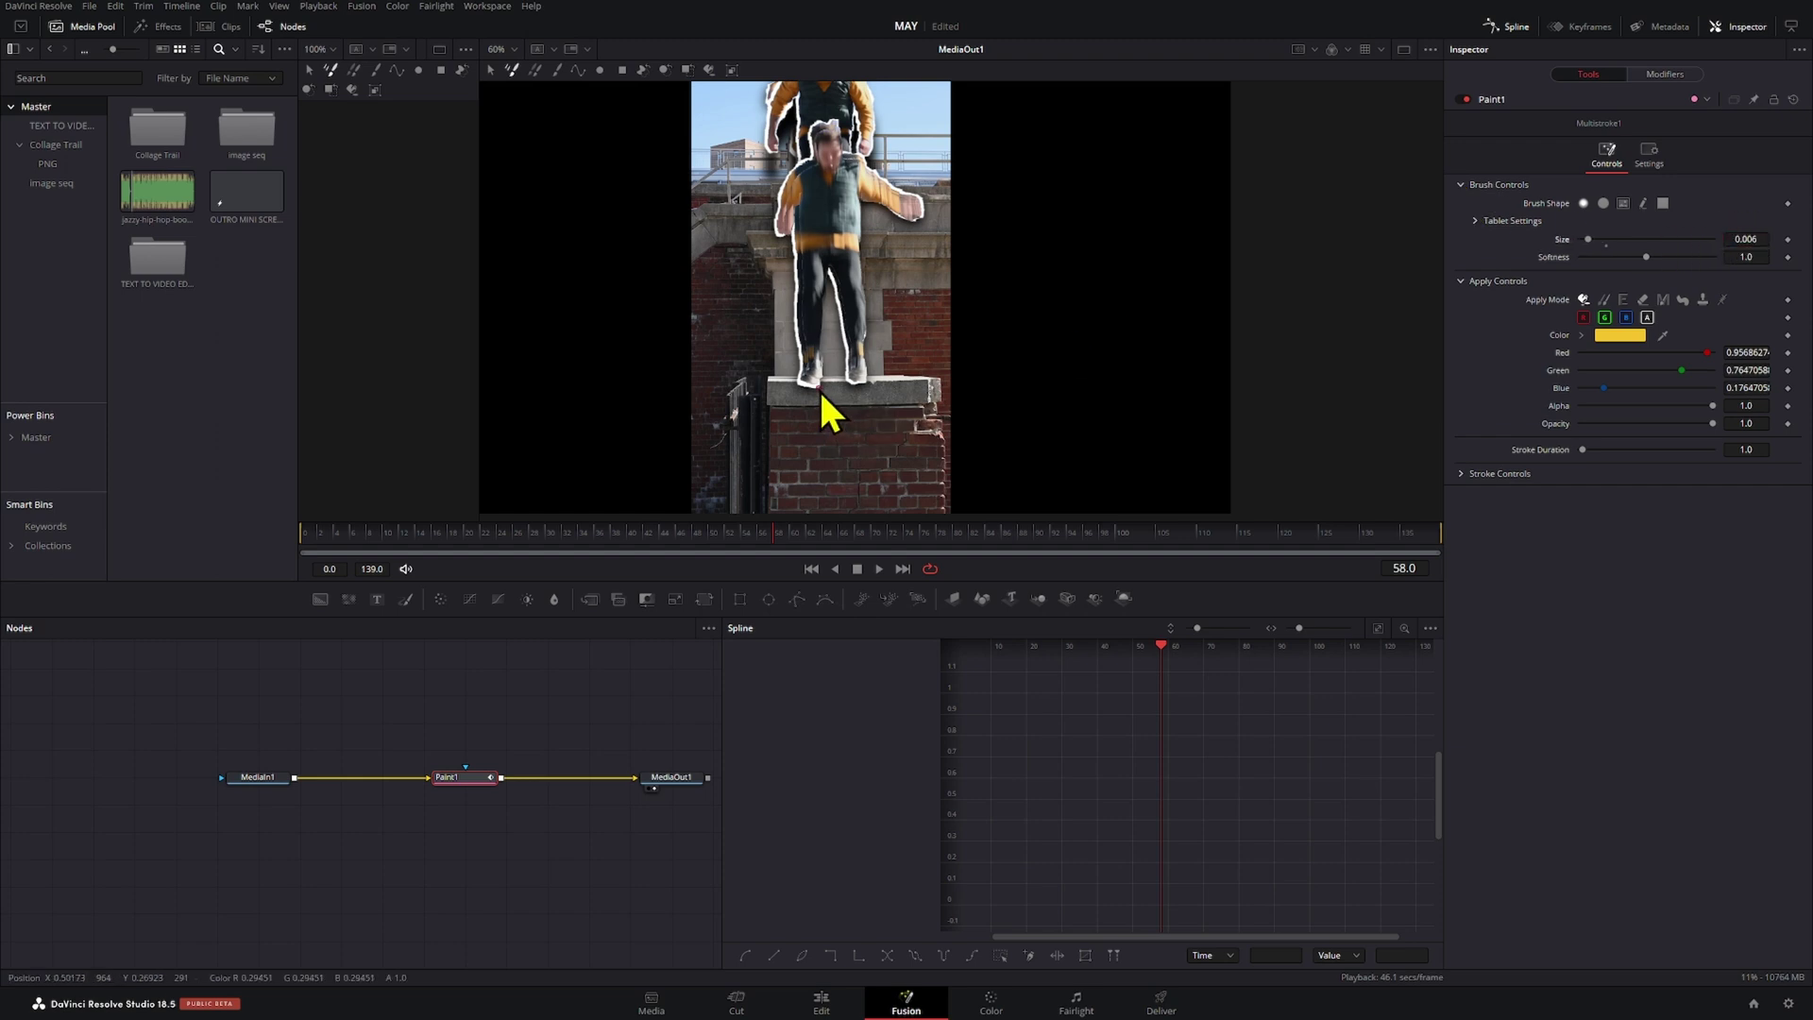
- Paint yellow accent strokes on the ledge under the man's feet around frame 58 and play back the landing
mouse_move(798, 382)
mouse_down()
mouse_move(785, 395)
mouse_move(807, 419)
mouse_move(835, 420)
mouse_move(785, 417)
mouse_move(829, 402)
mouse_up()
key(Right)
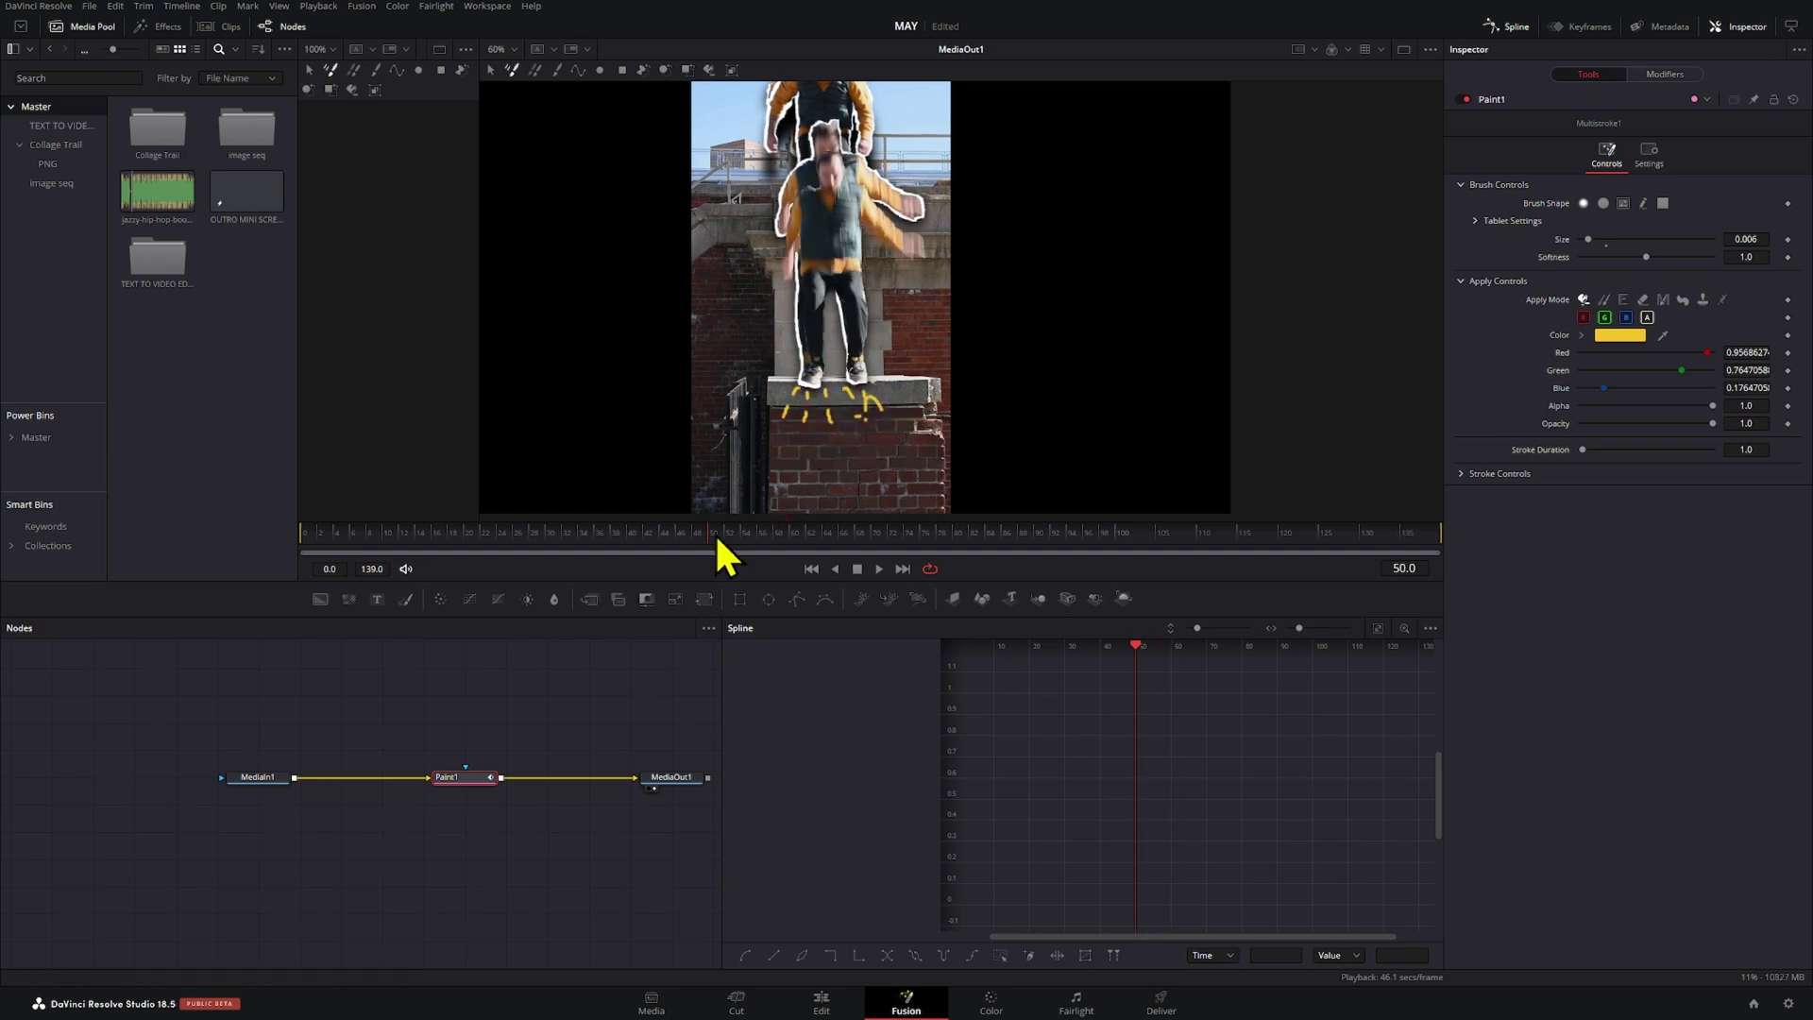
key(space)
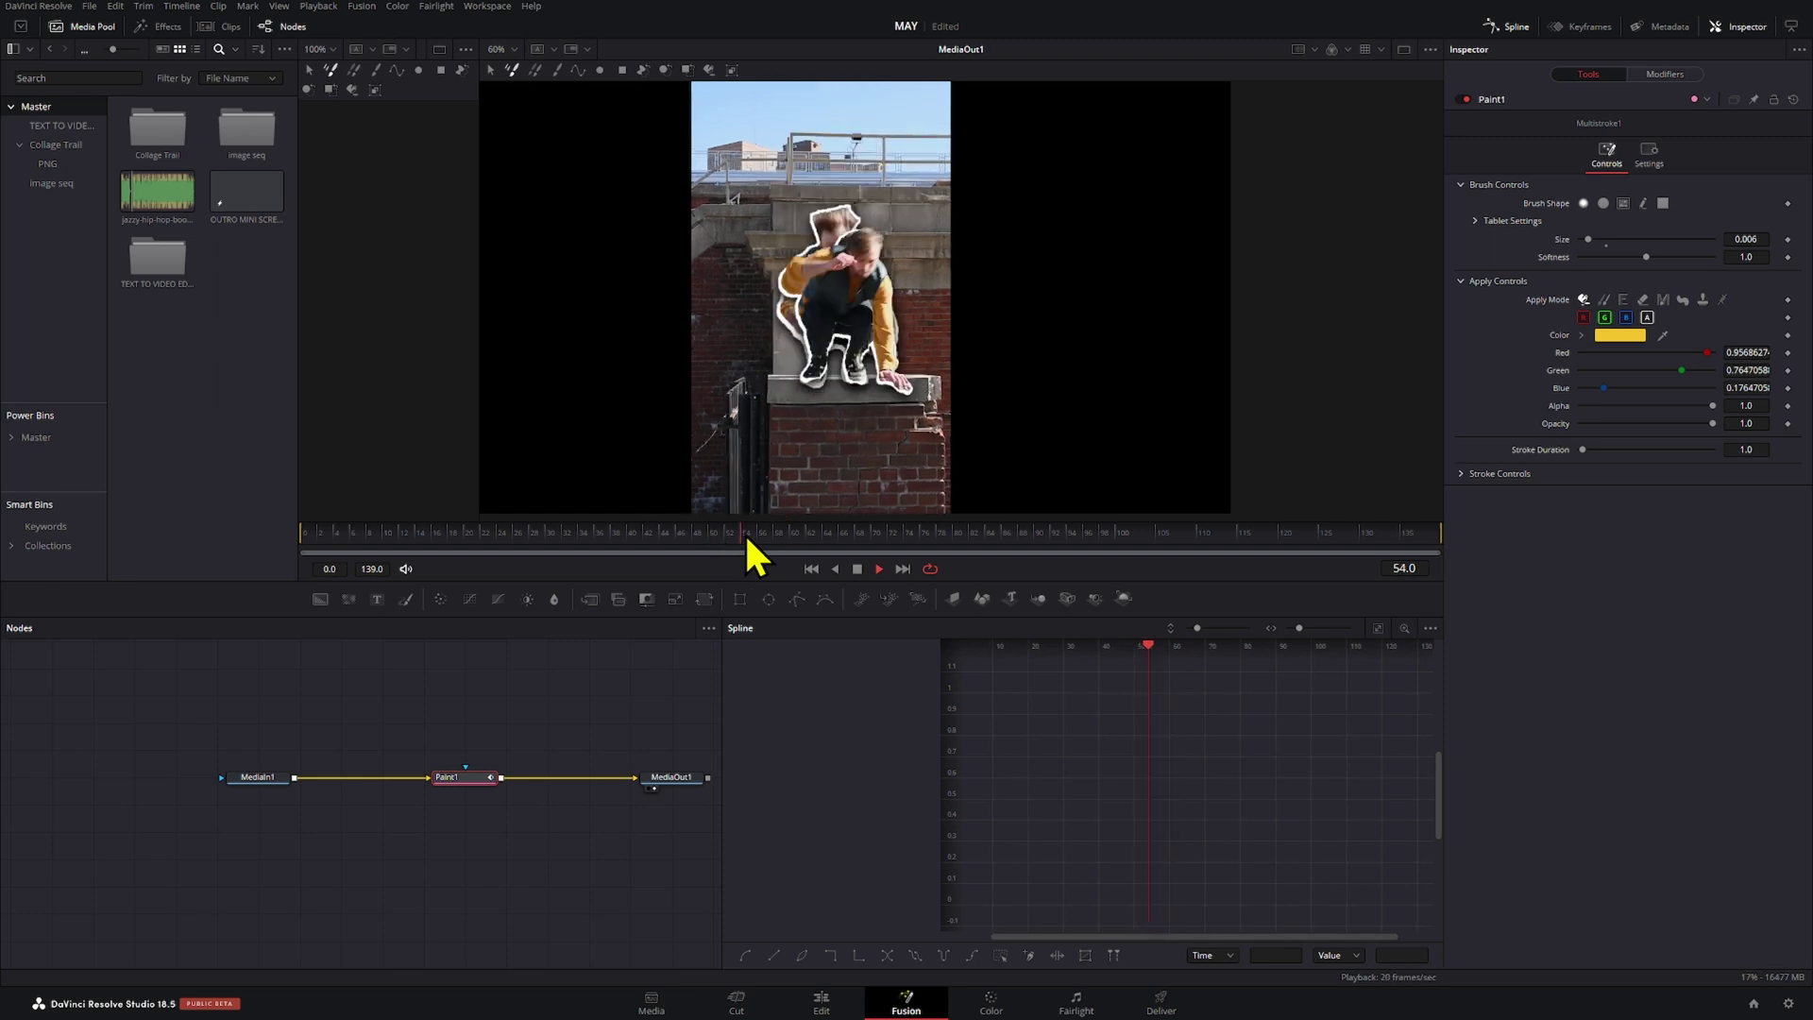
click(776, 535)
drag(783, 544, 800, 547)
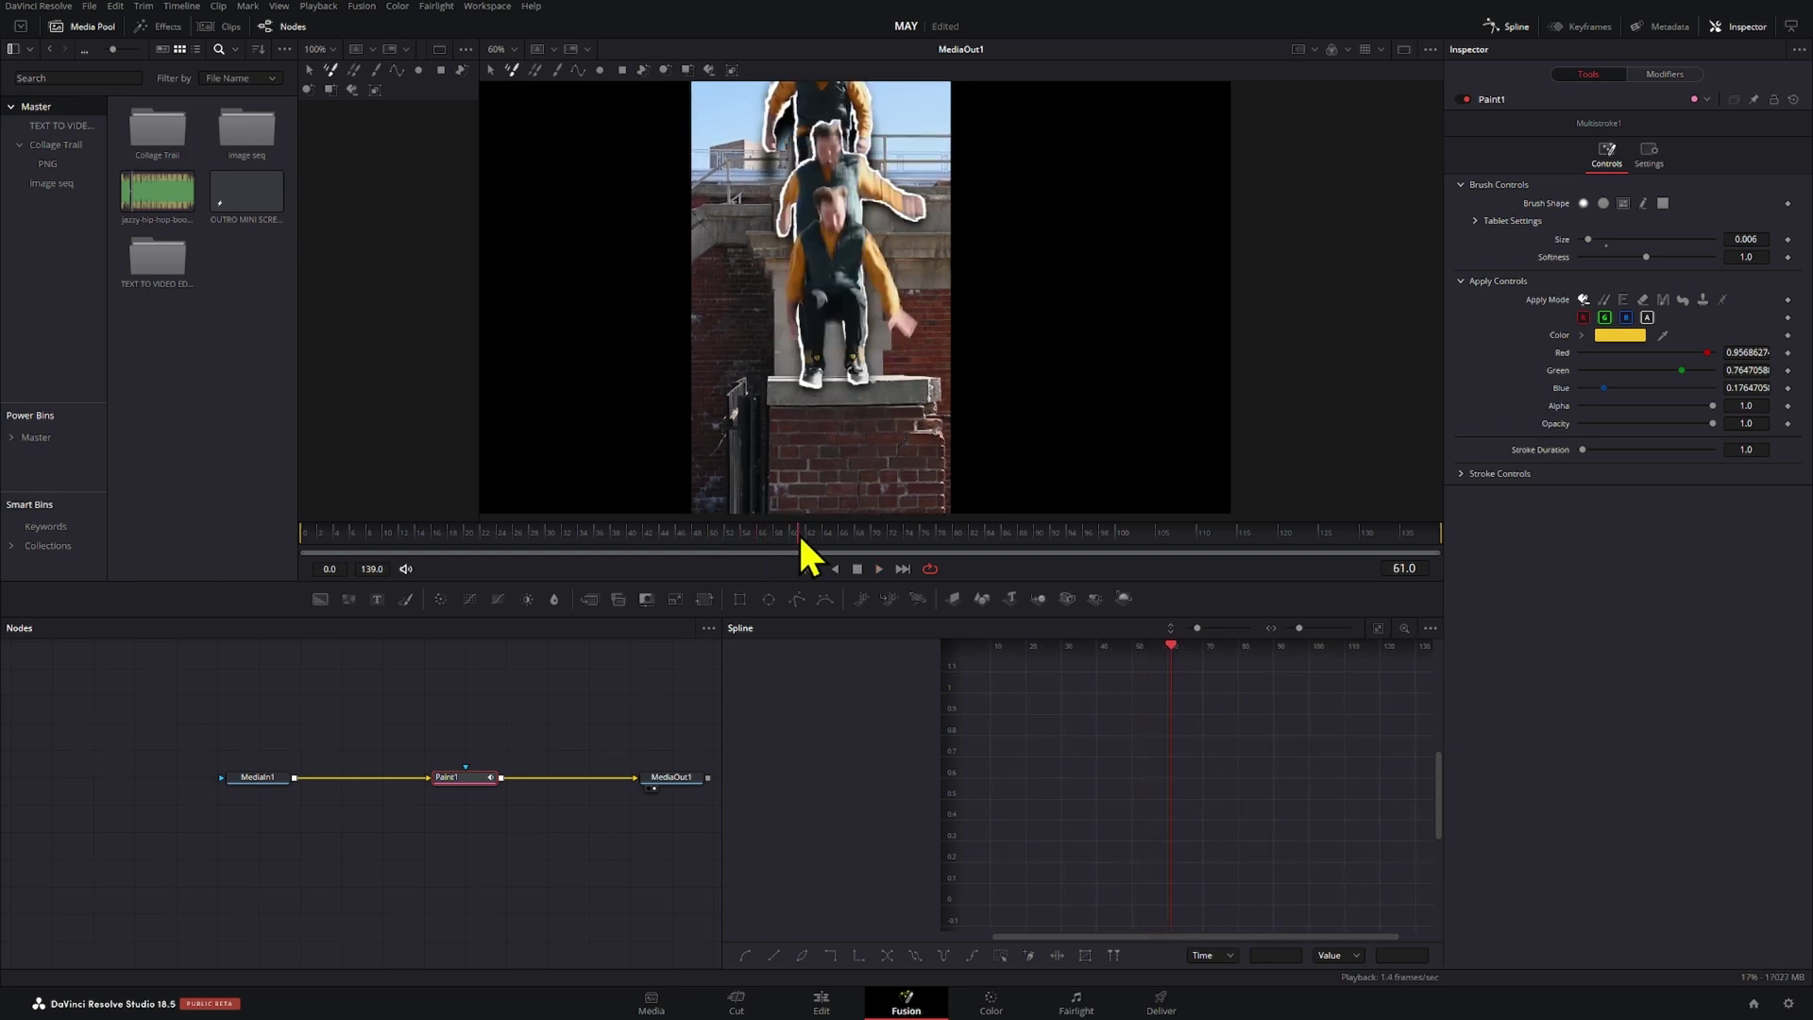